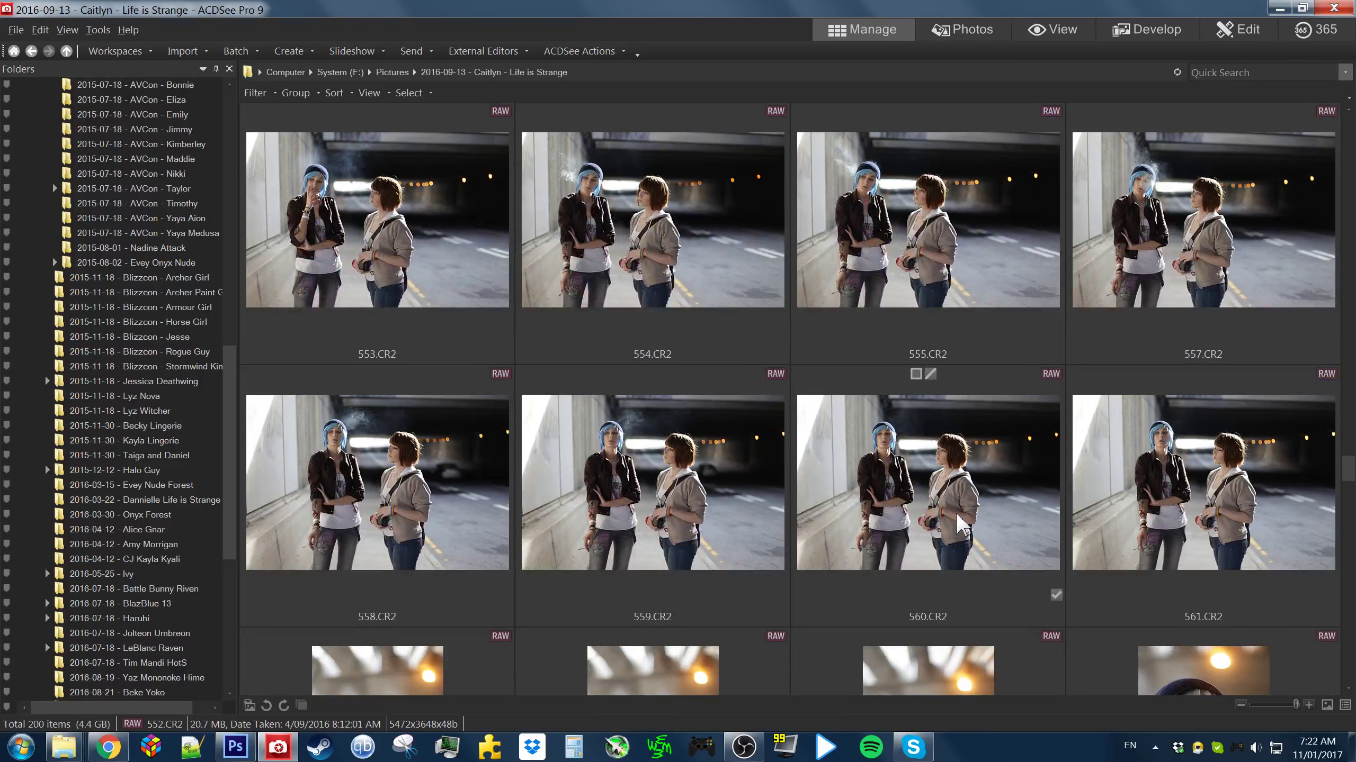
# View 552.CR2 and 550.CR2 at full-screen size to compare the two poses
pyautogui.scroll(2, 959, 526)
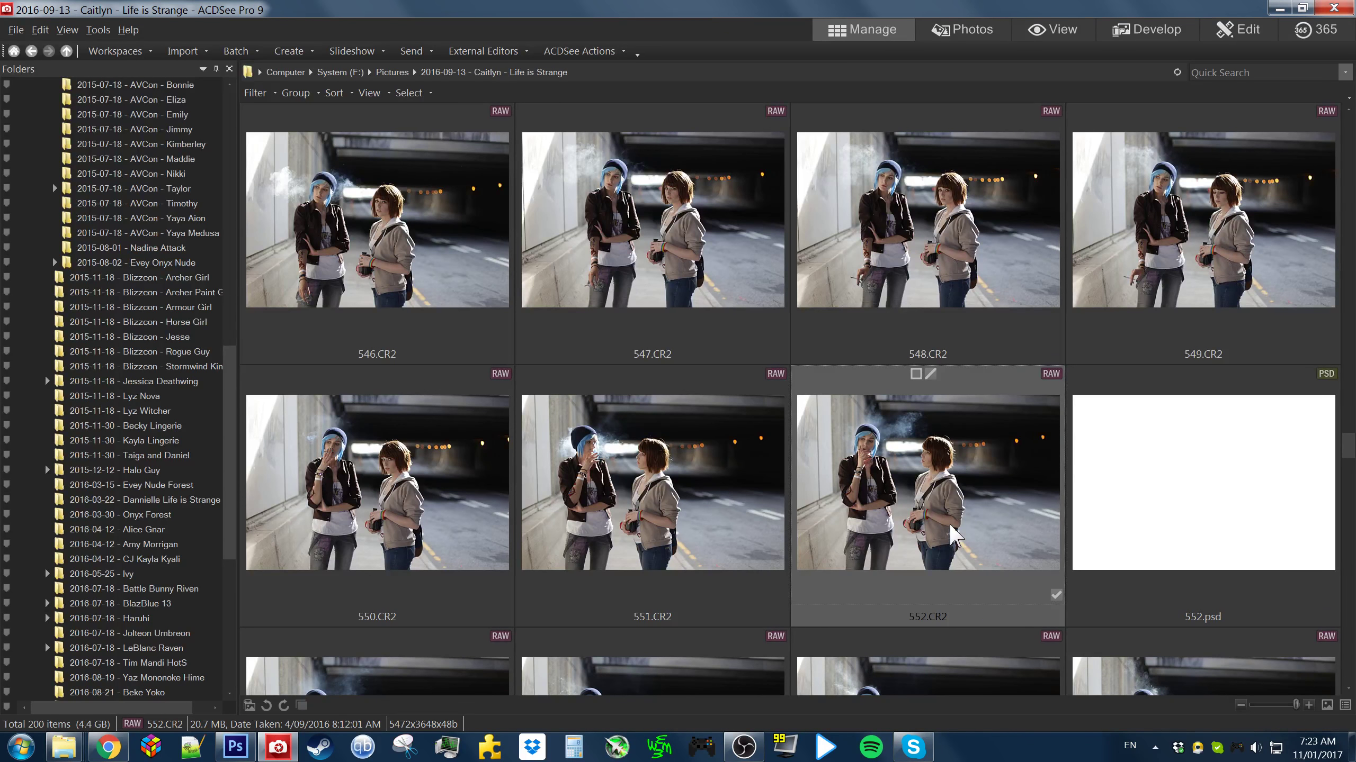
pyautogui.doubleClick(954, 534)
pyautogui.press('Escape')
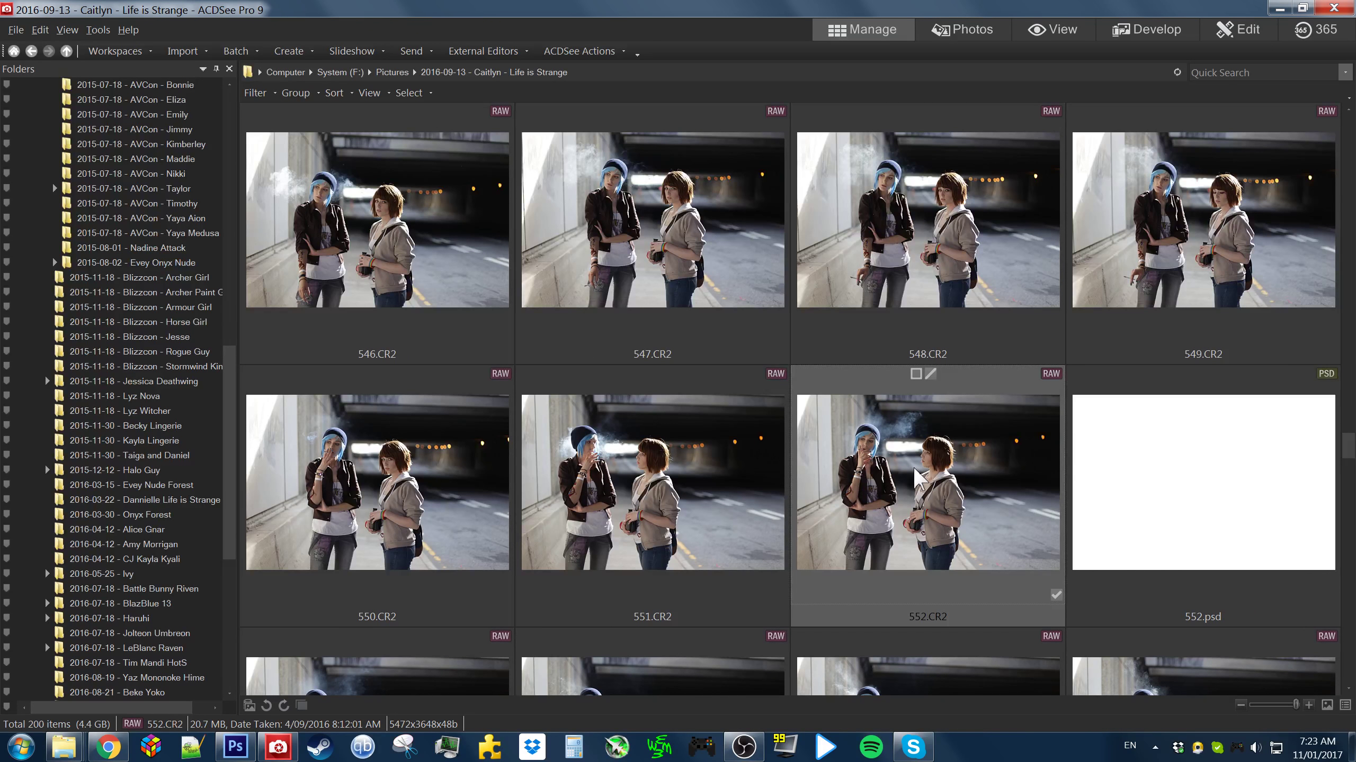
pyautogui.doubleClick(444, 504)
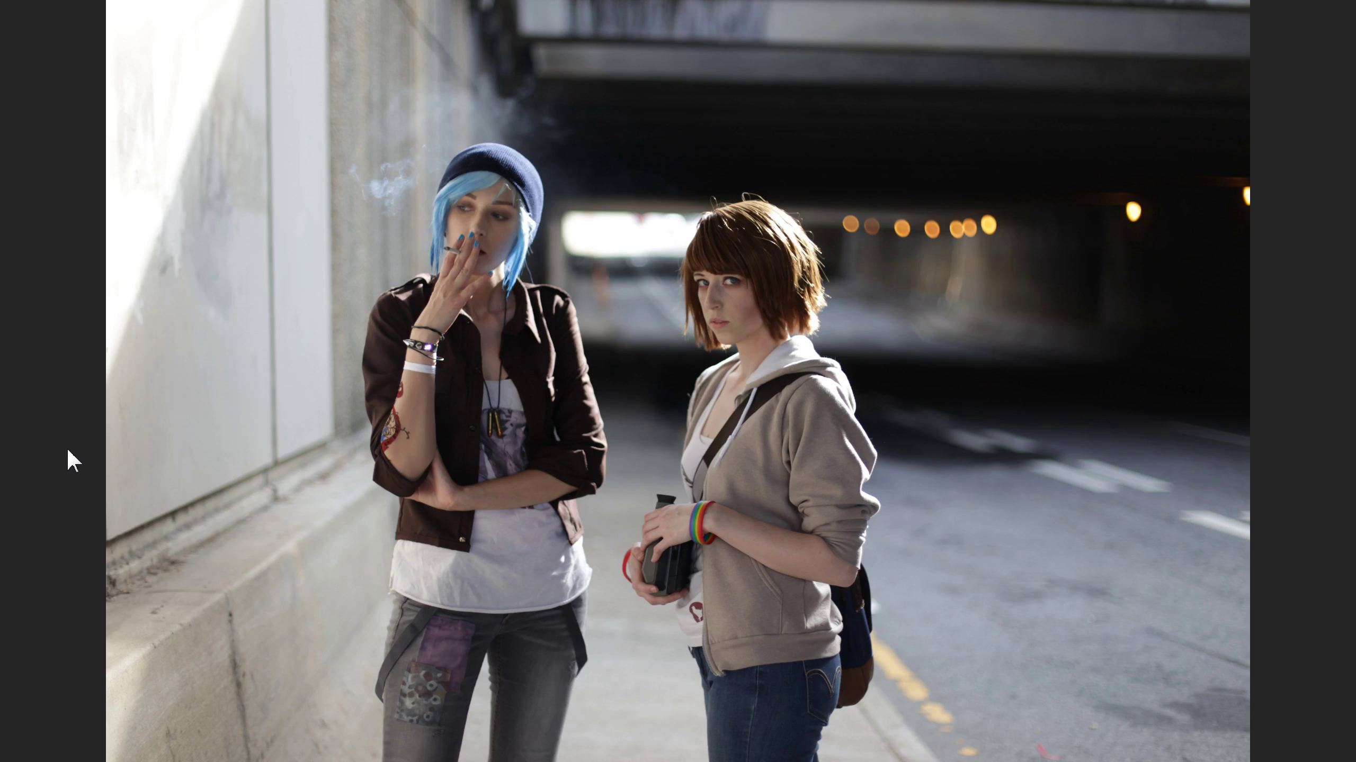
pyautogui.press('Right')
pyautogui.press('Escape')
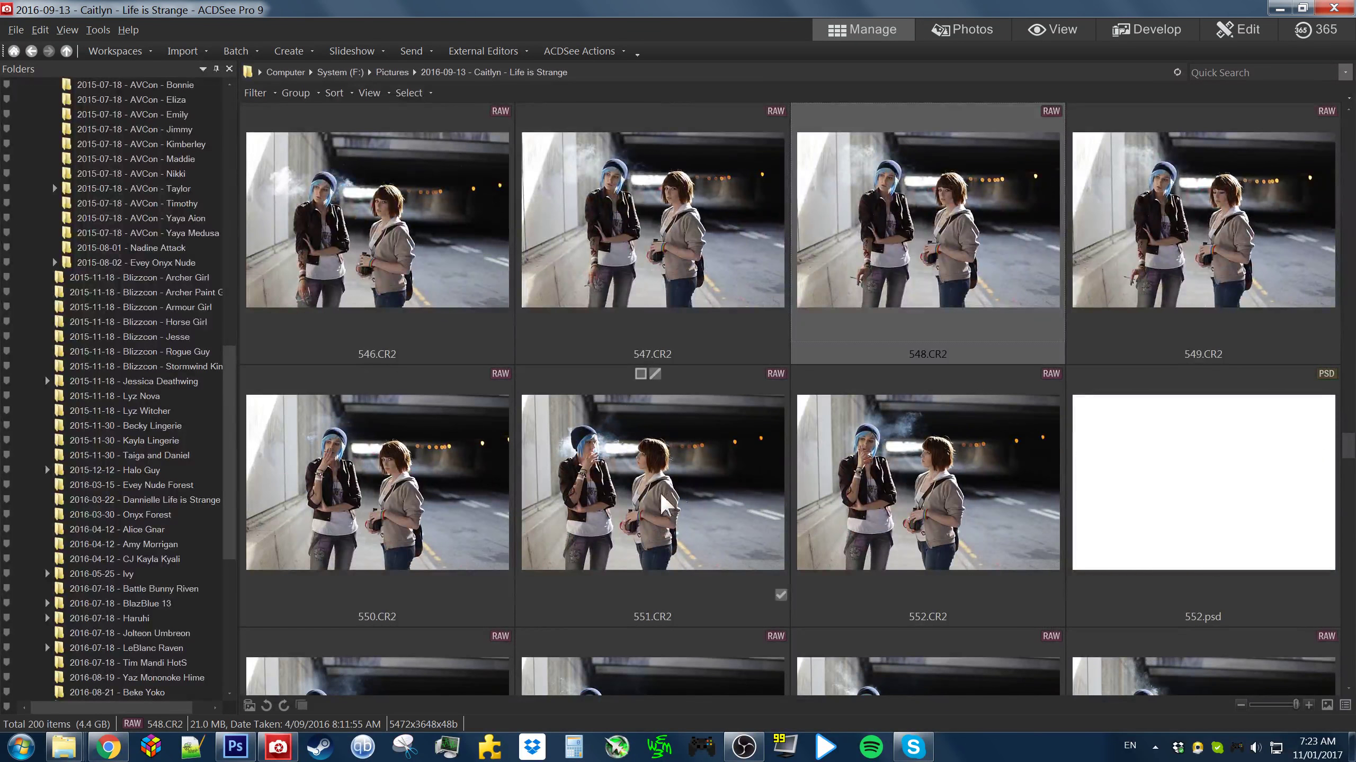
# Select 550.CR2 and 552.CR2 together and open them in Photoshop's Camera Raw
pyautogui.click(872, 475)
pyautogui.click(352, 499)
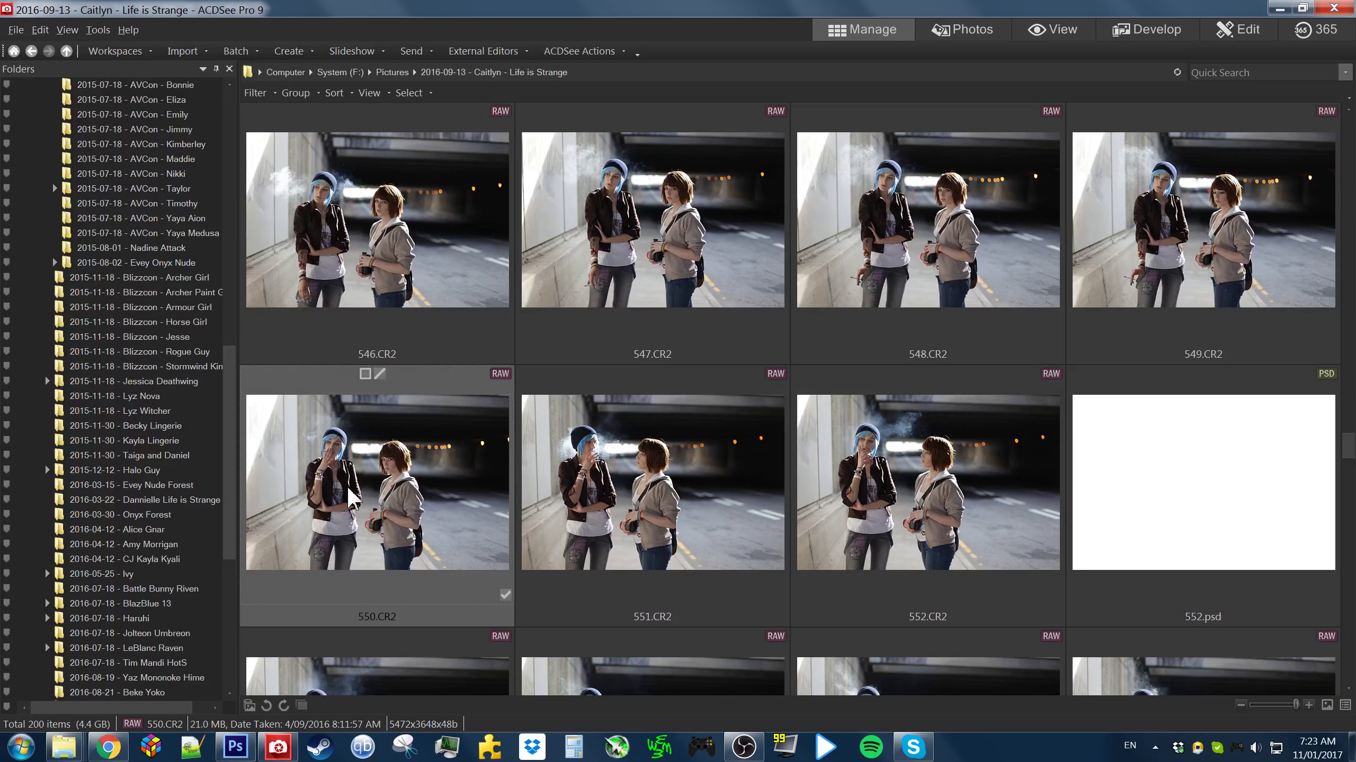
pyautogui.click(927, 473)
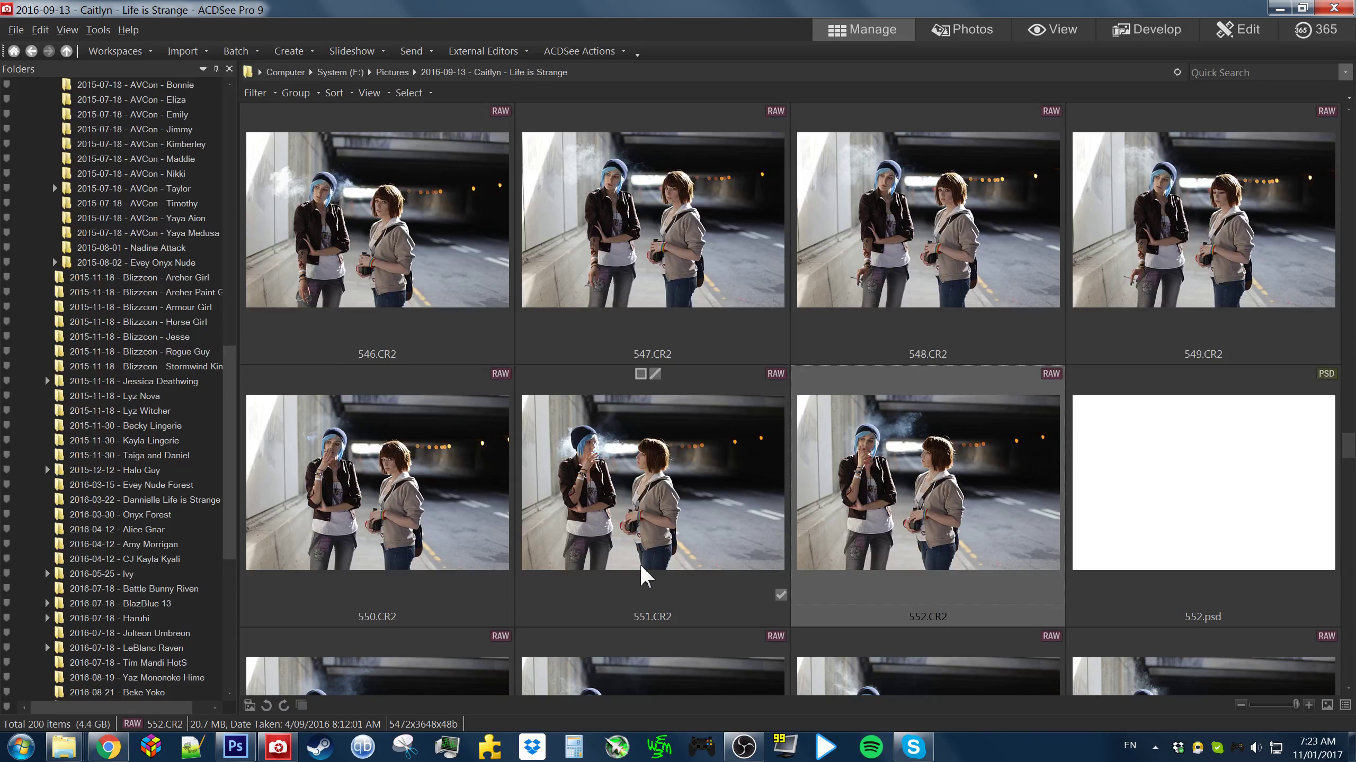
pyautogui.keyDown('ctrl'); pyautogui.click(400, 513); pyautogui.keyUp('ctrl')
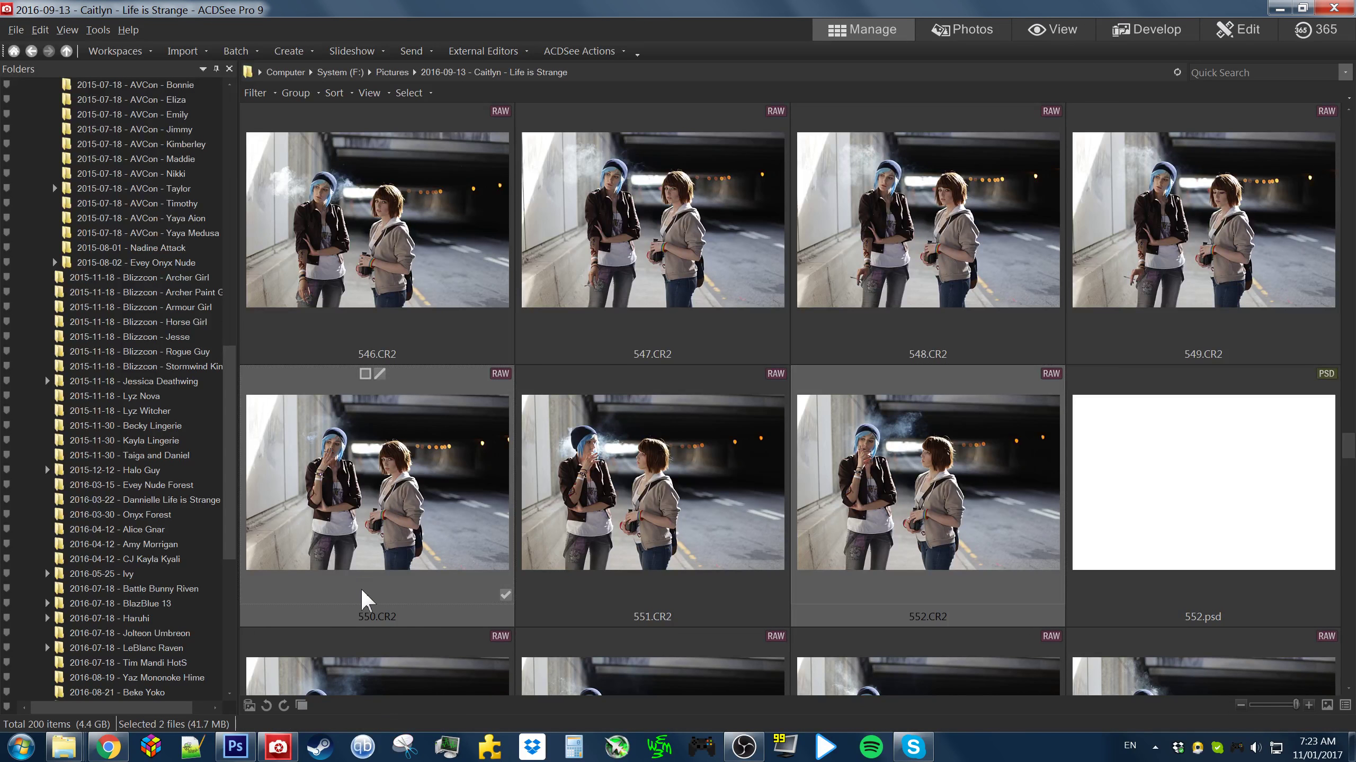
pyautogui.moveTo(376, 528); pyautogui.dragTo(377, 332)
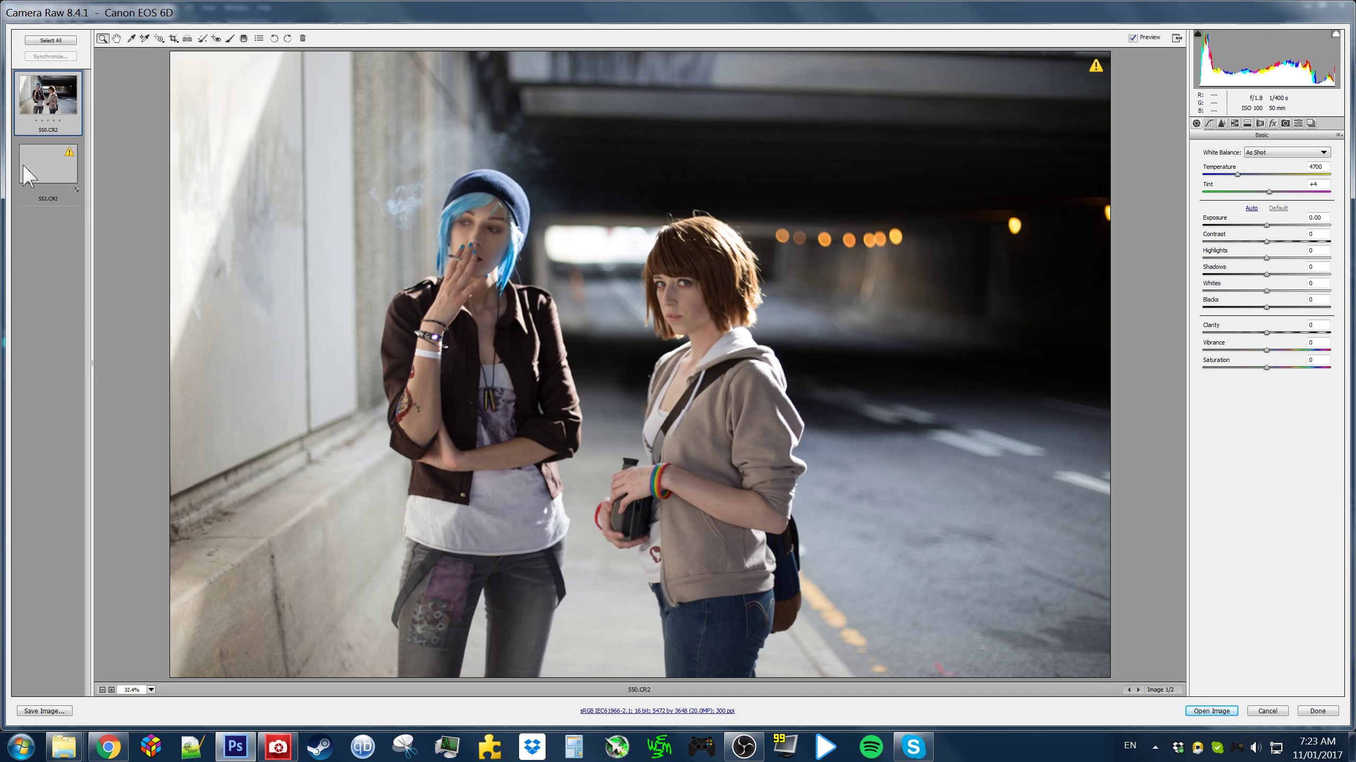
# Synchronize the raw settings of 552.CR2 onto 550.CR2, leaving out crop, spot removal and local adjustments
pyautogui.click(32, 180)
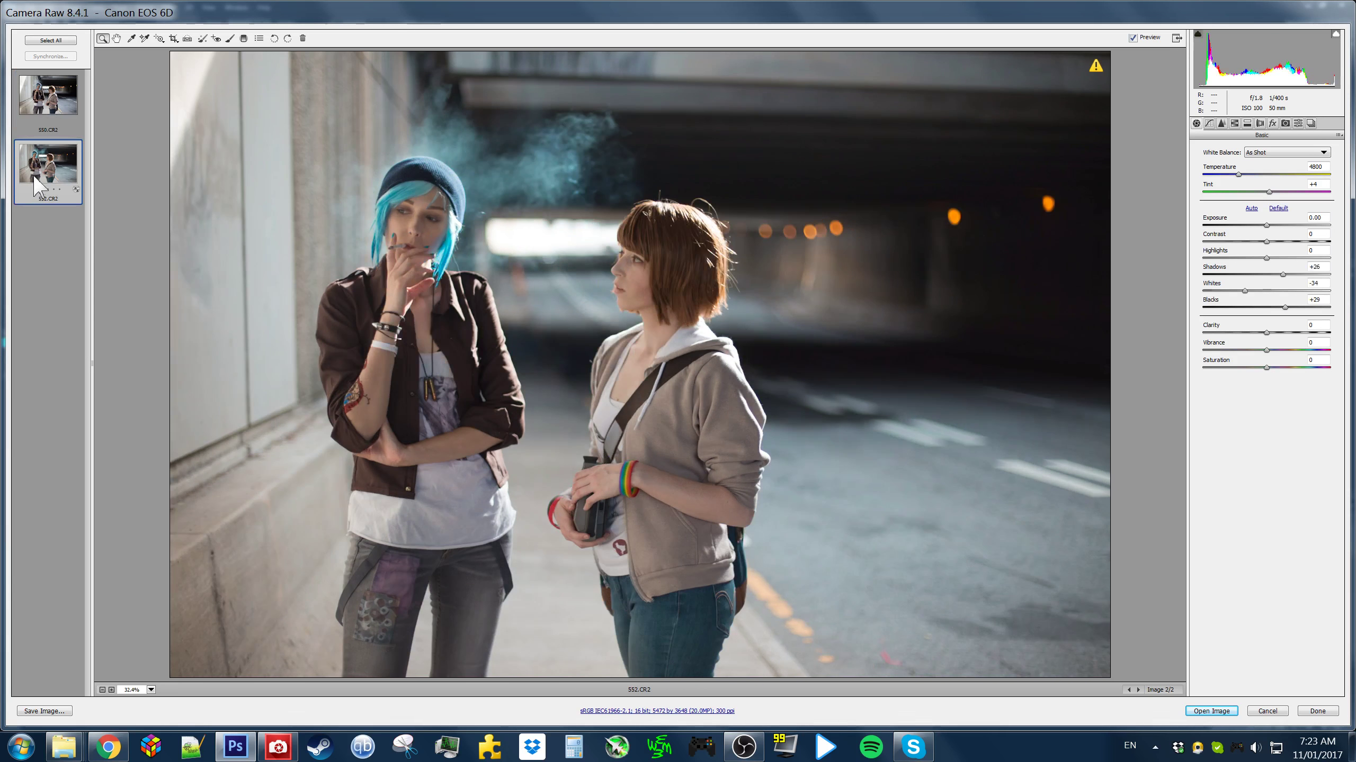
pyautogui.keyDown('shift'); pyautogui.click(51, 101); pyautogui.keyUp('shift')
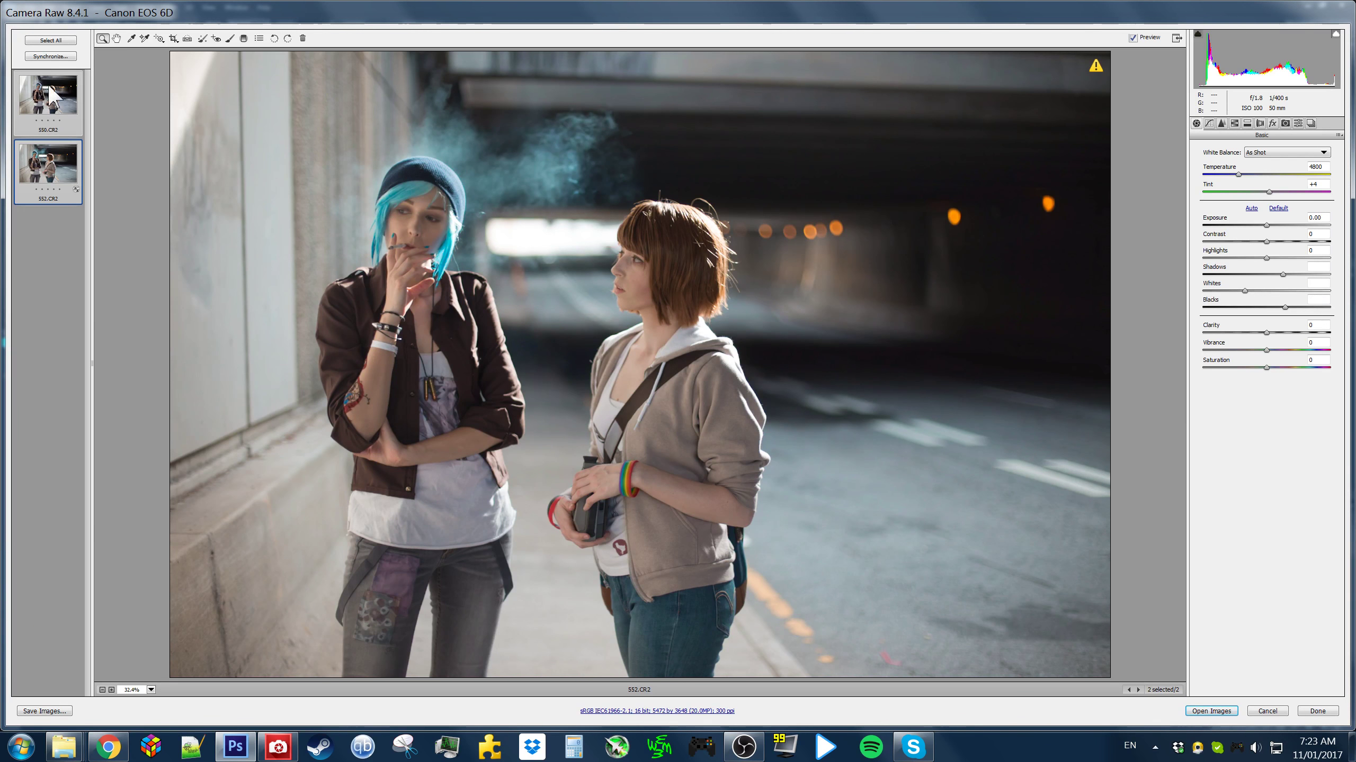
pyautogui.click(51, 56)
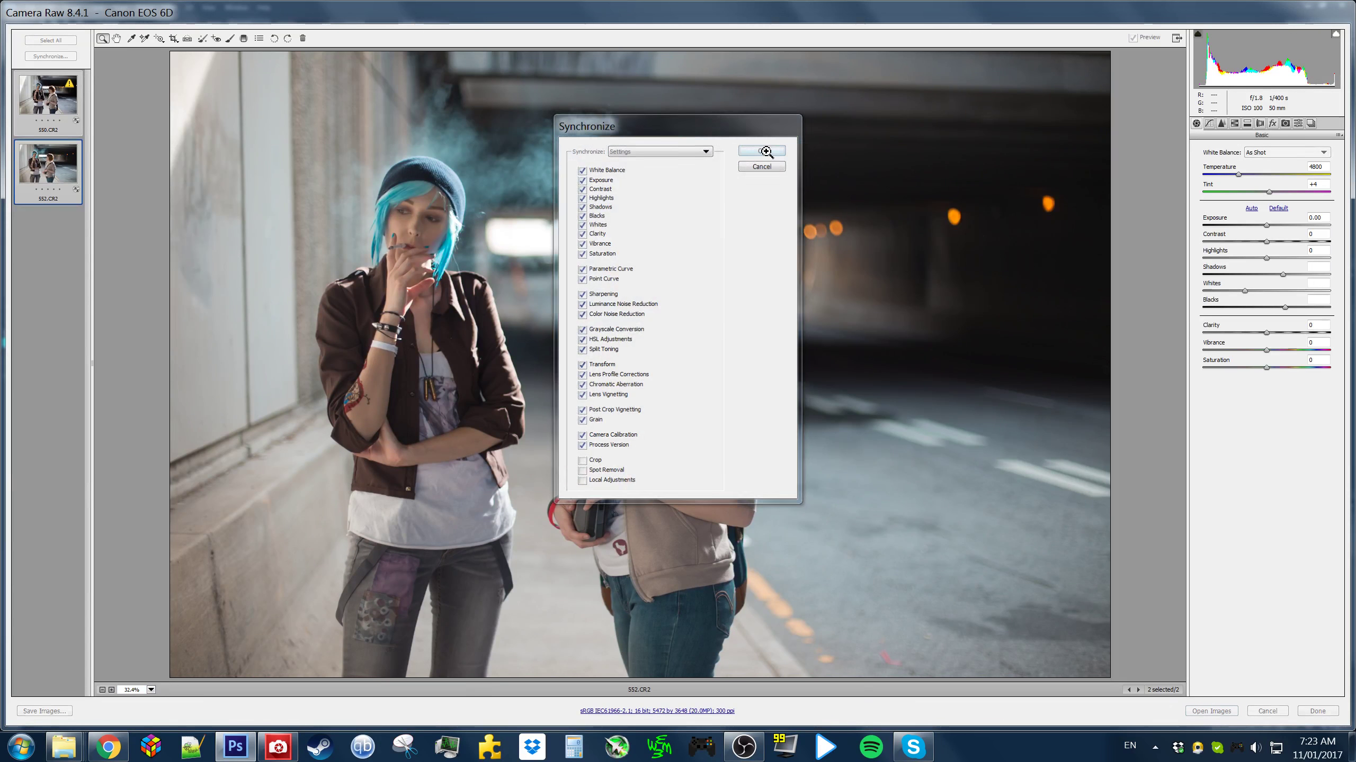
pyautogui.click(762, 149)
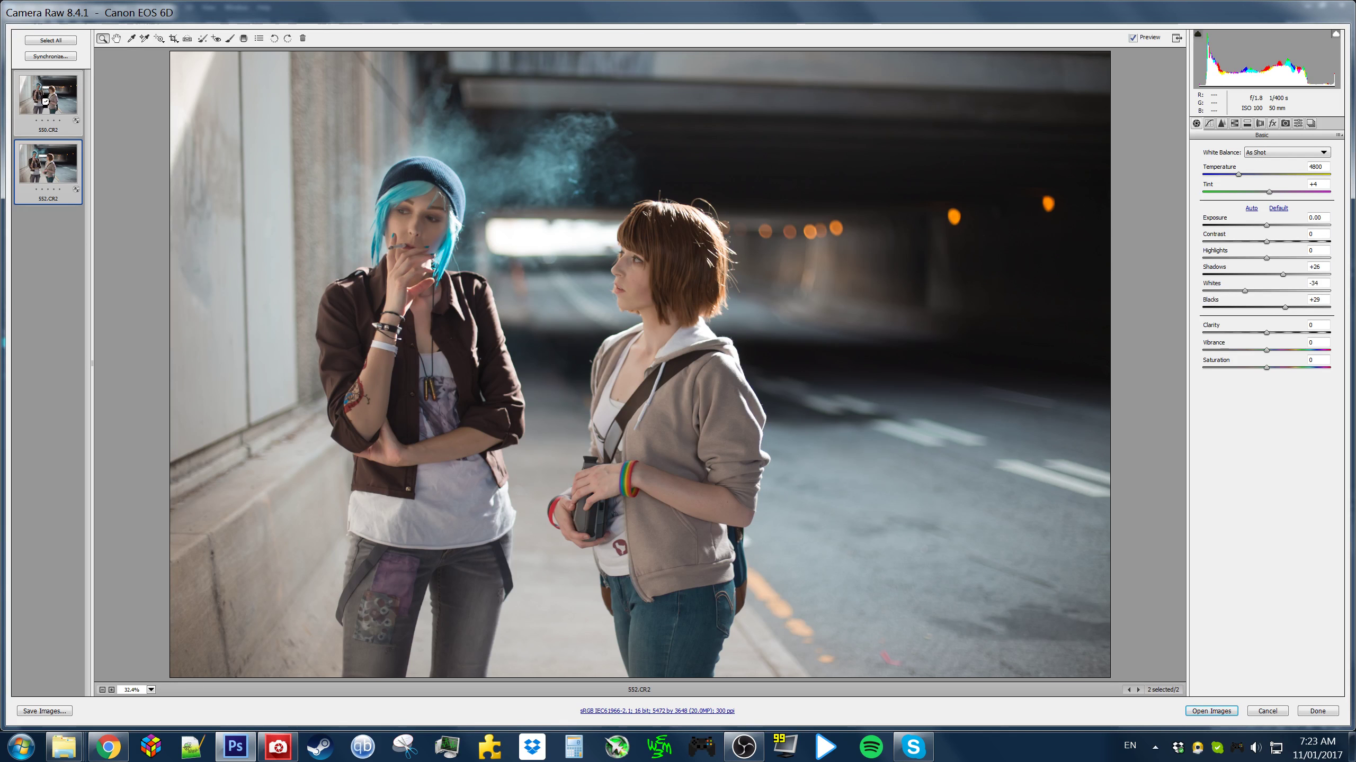
# Open both raw photos together as separate Photoshop documents and collapse the floating Properties panel
pyautogui.click(45, 102)
pyautogui.keyDown('shift'); pyautogui.click(47, 168); pyautogui.keyUp('shift')
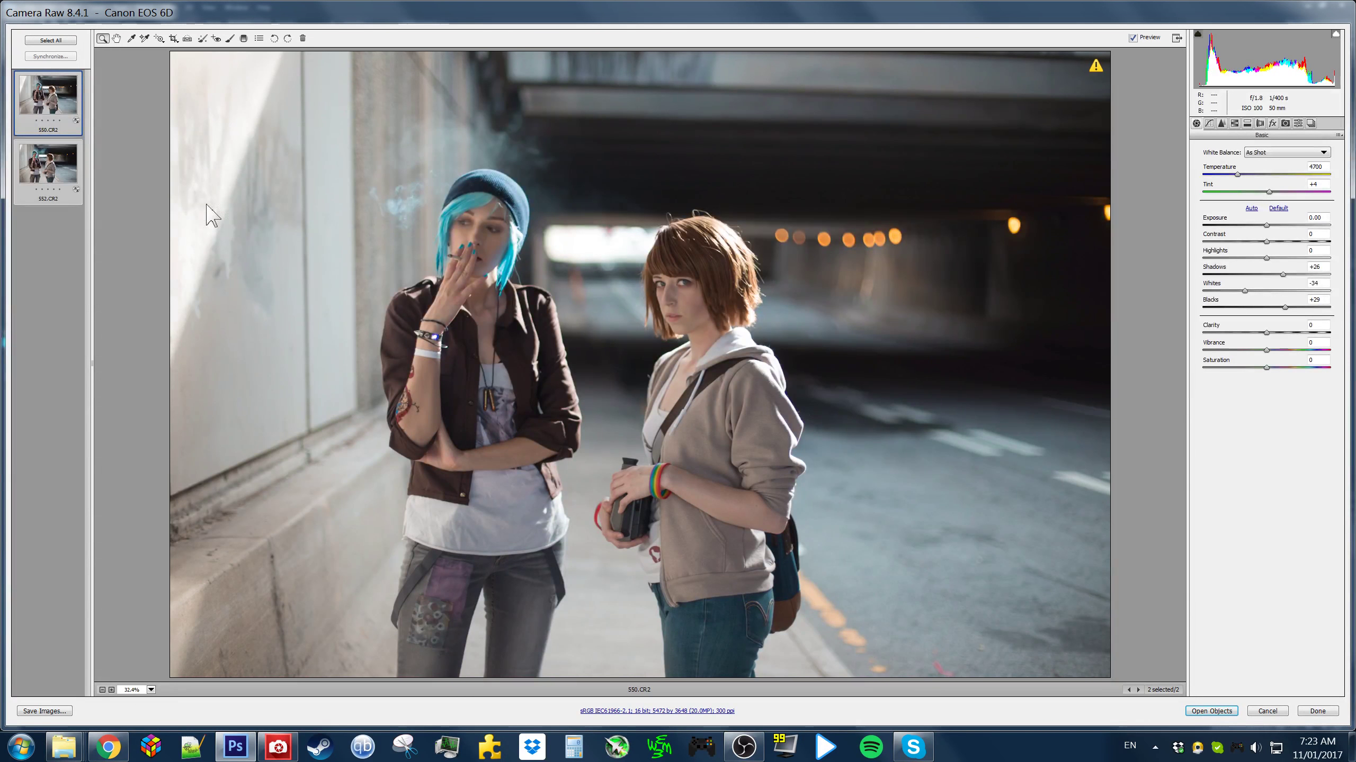
pyautogui.click(1210, 711)
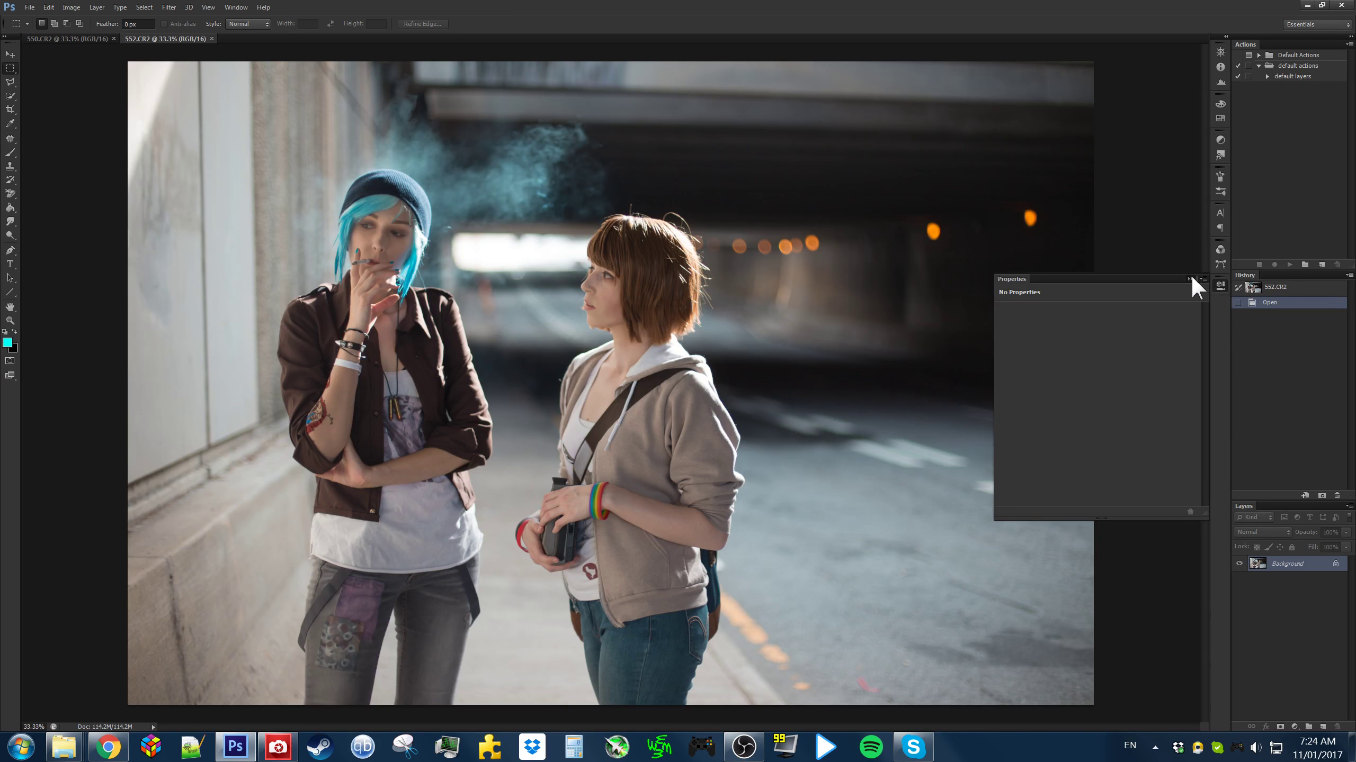
pyautogui.click(1190, 278)
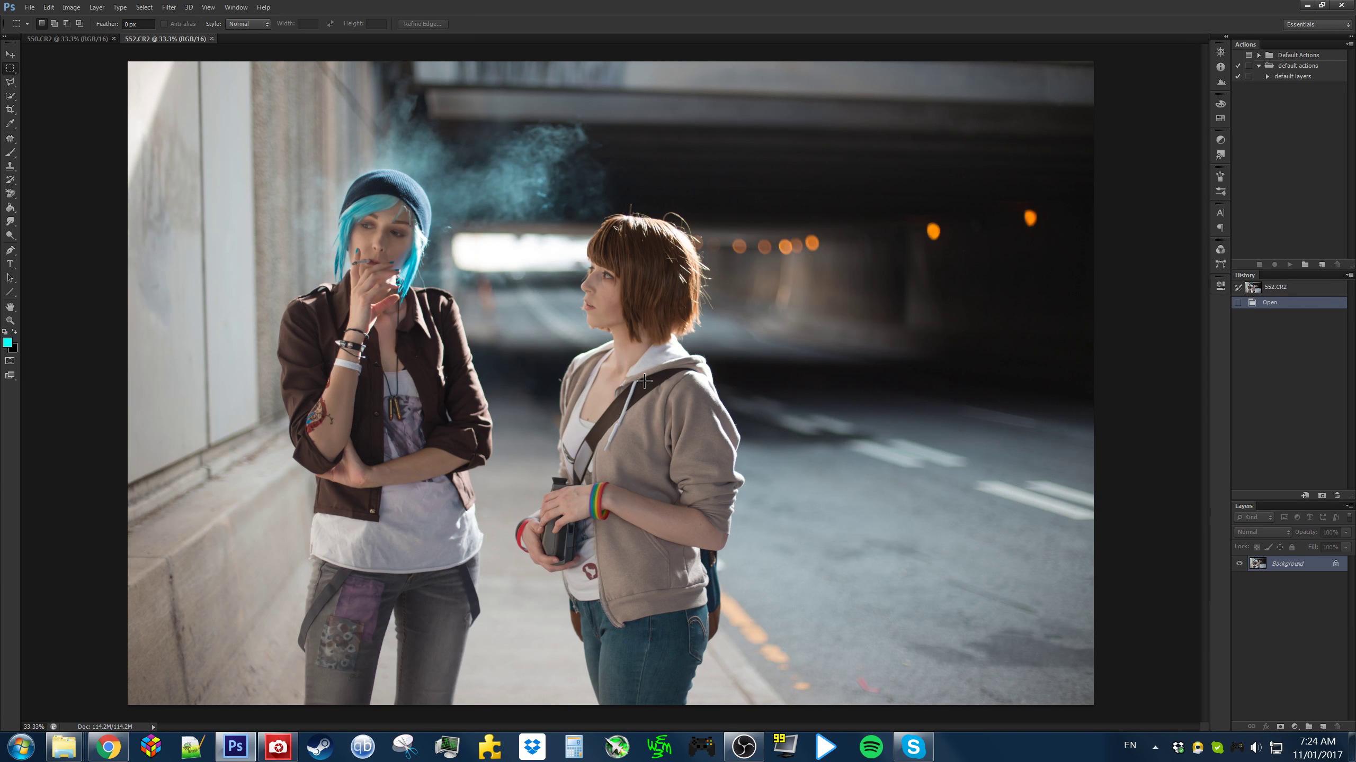
# Compare the 550.CR2 and 552.CR2 documents by alternating between them, examining the two women's poses and the smoke
pyautogui.click(57, 39)
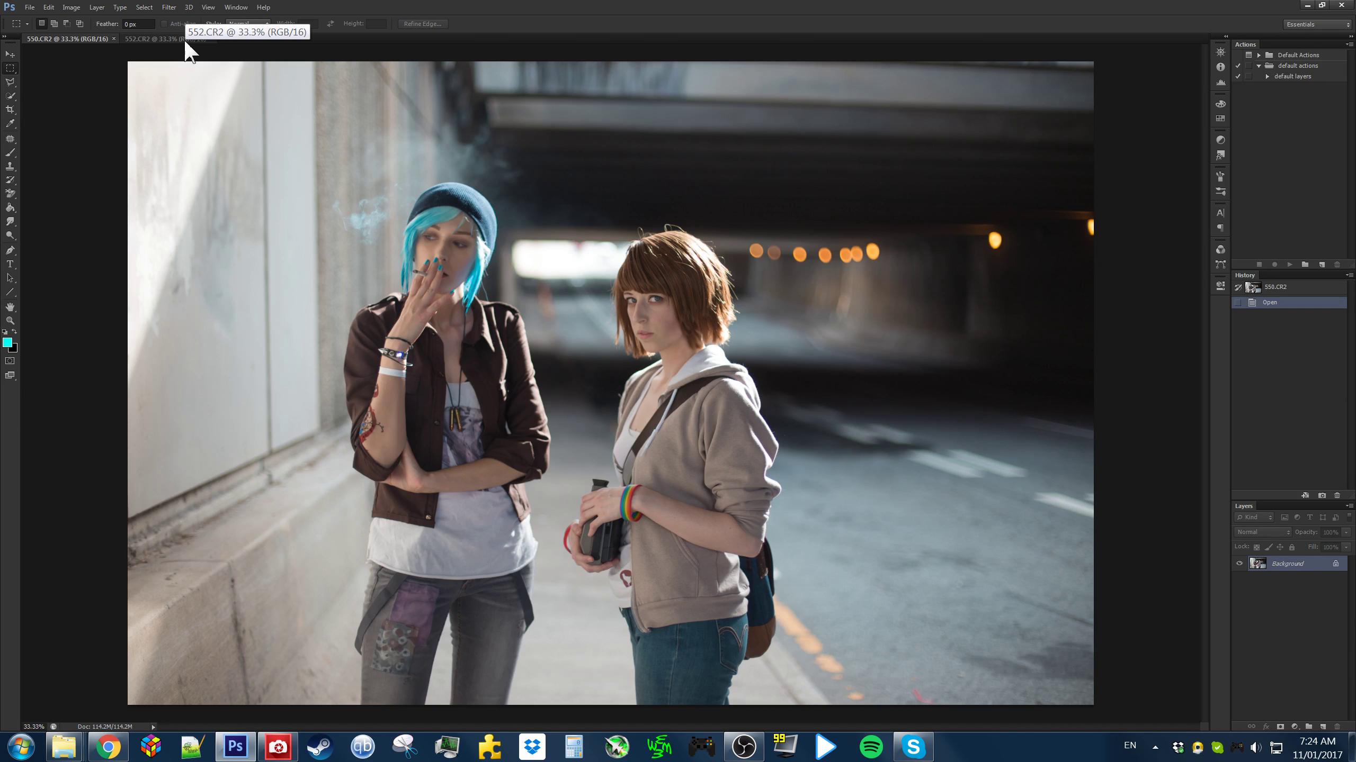
pyautogui.click(184, 38)
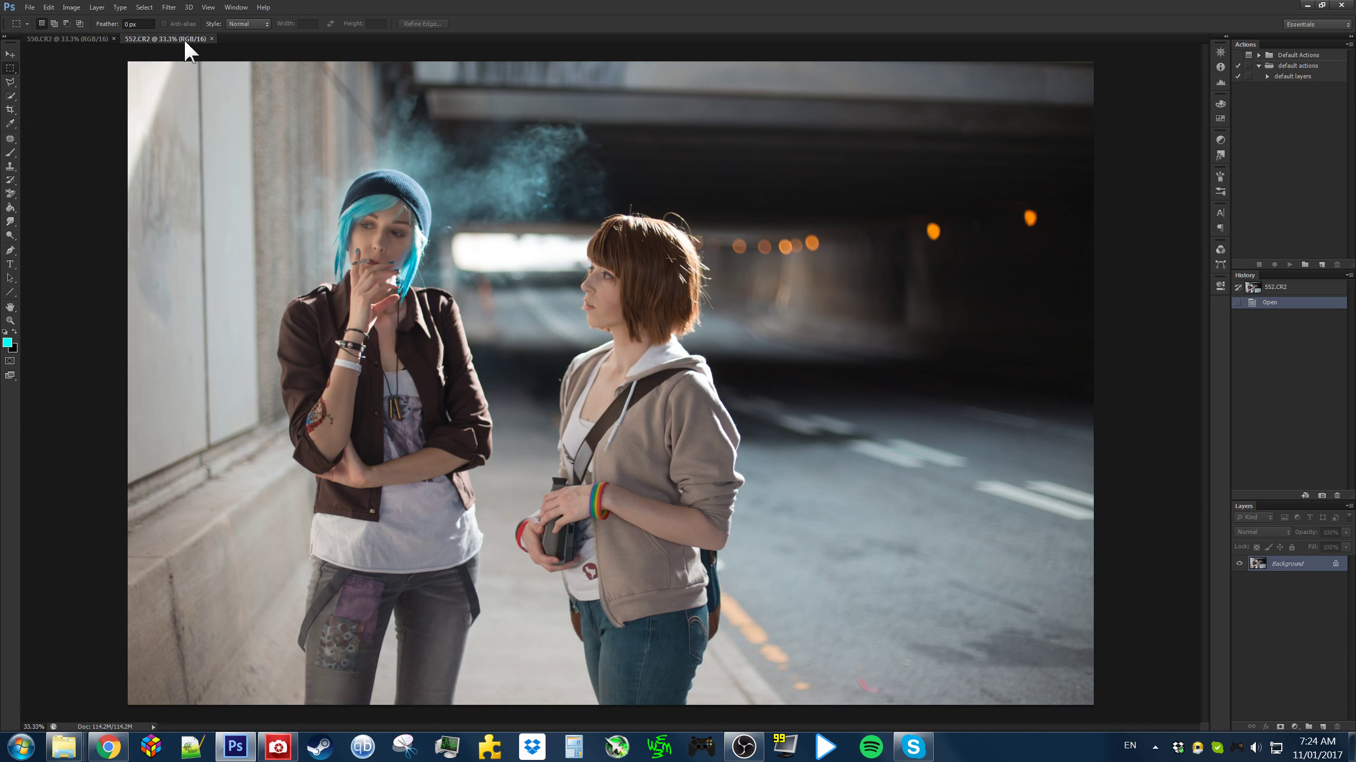
pyautogui.click(66, 37)
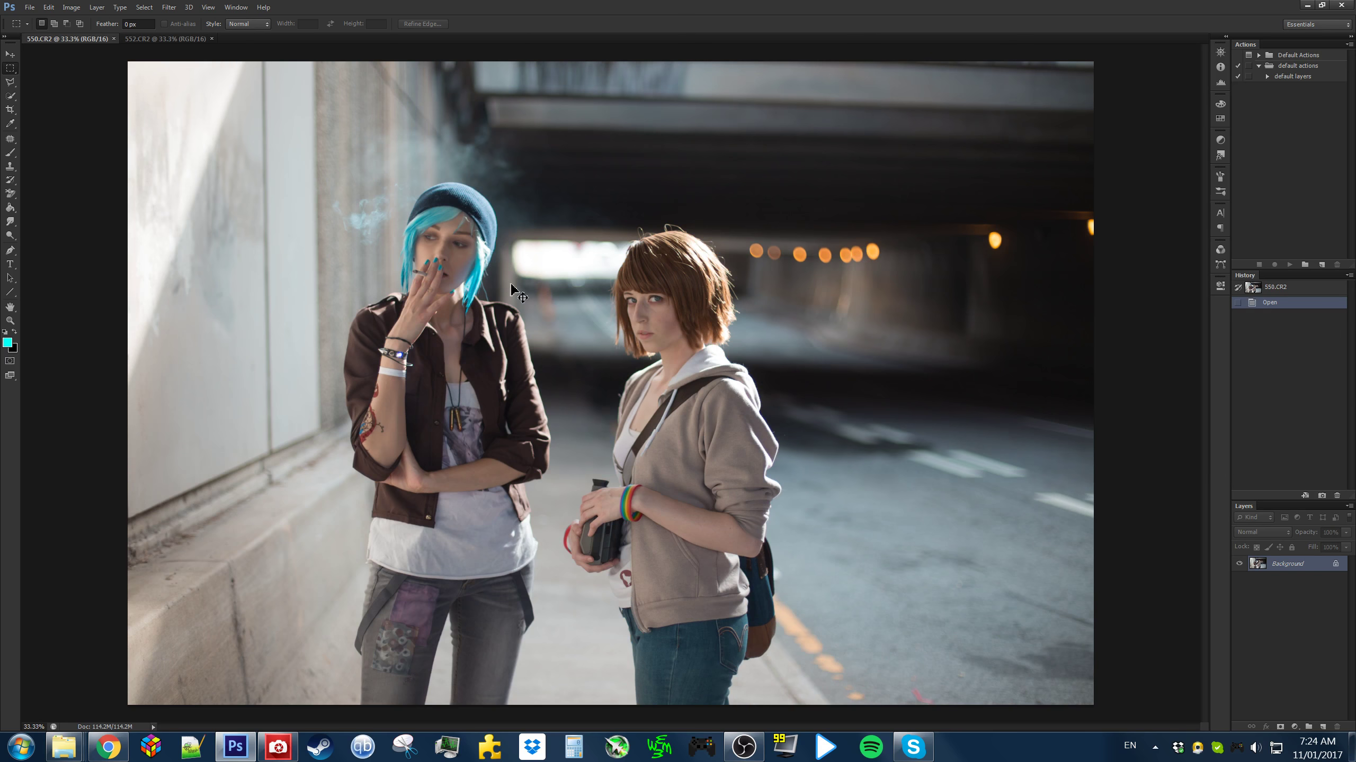
pyautogui.click(177, 39)
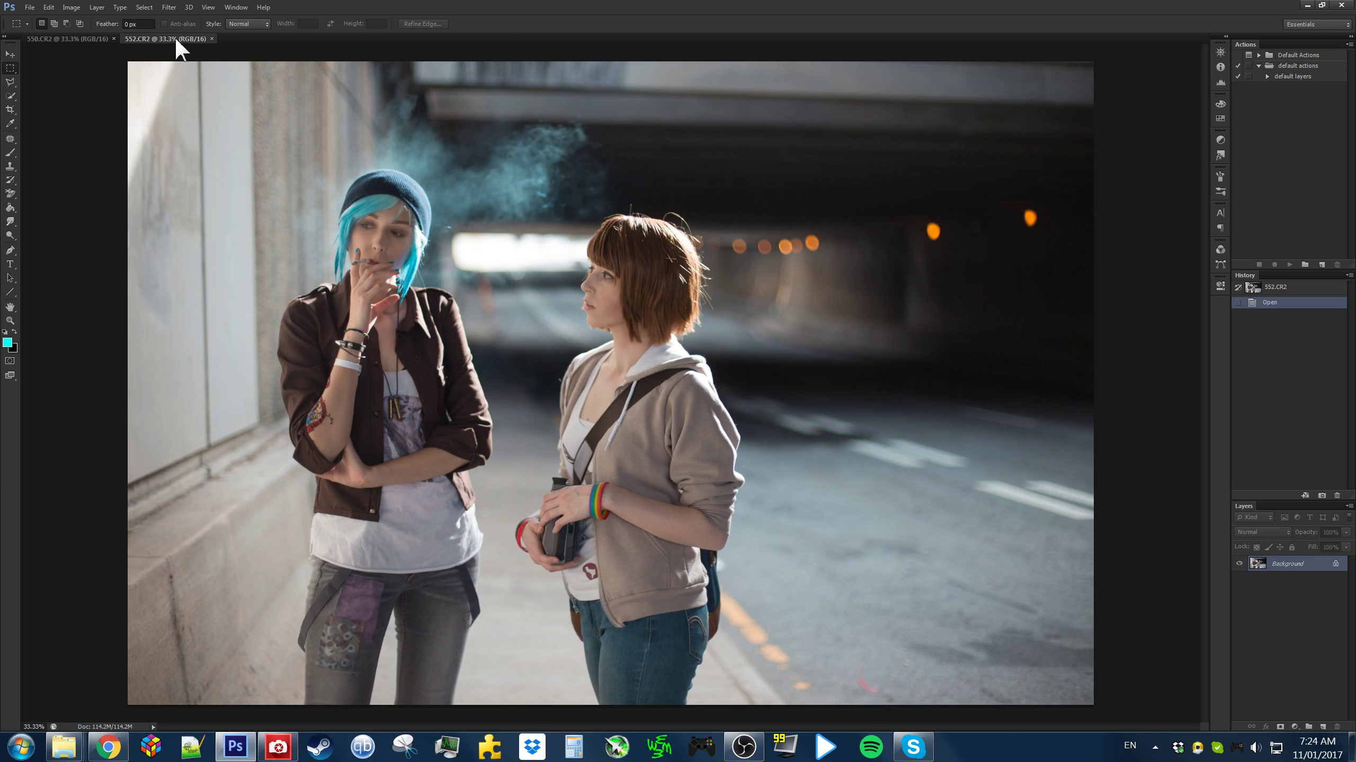
pyautogui.click(81, 41)
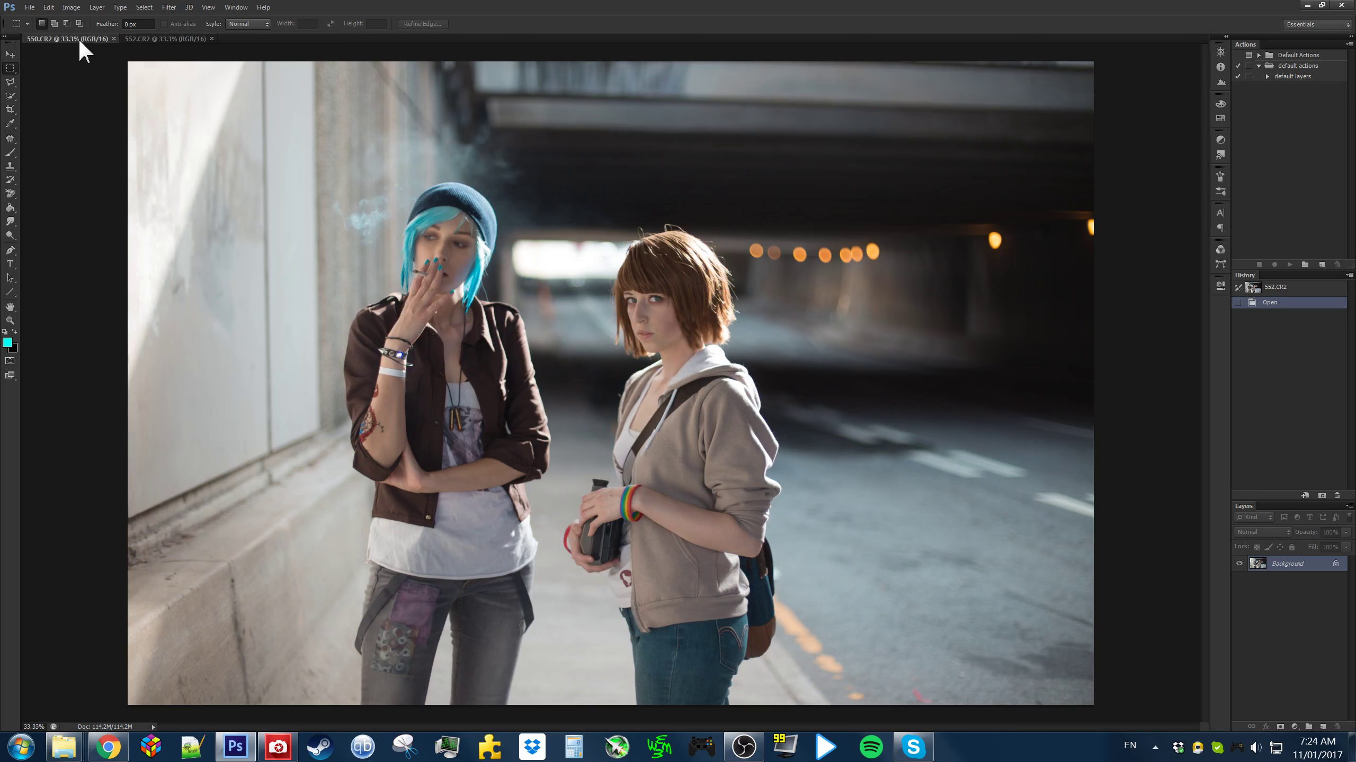
pyautogui.click(175, 41)
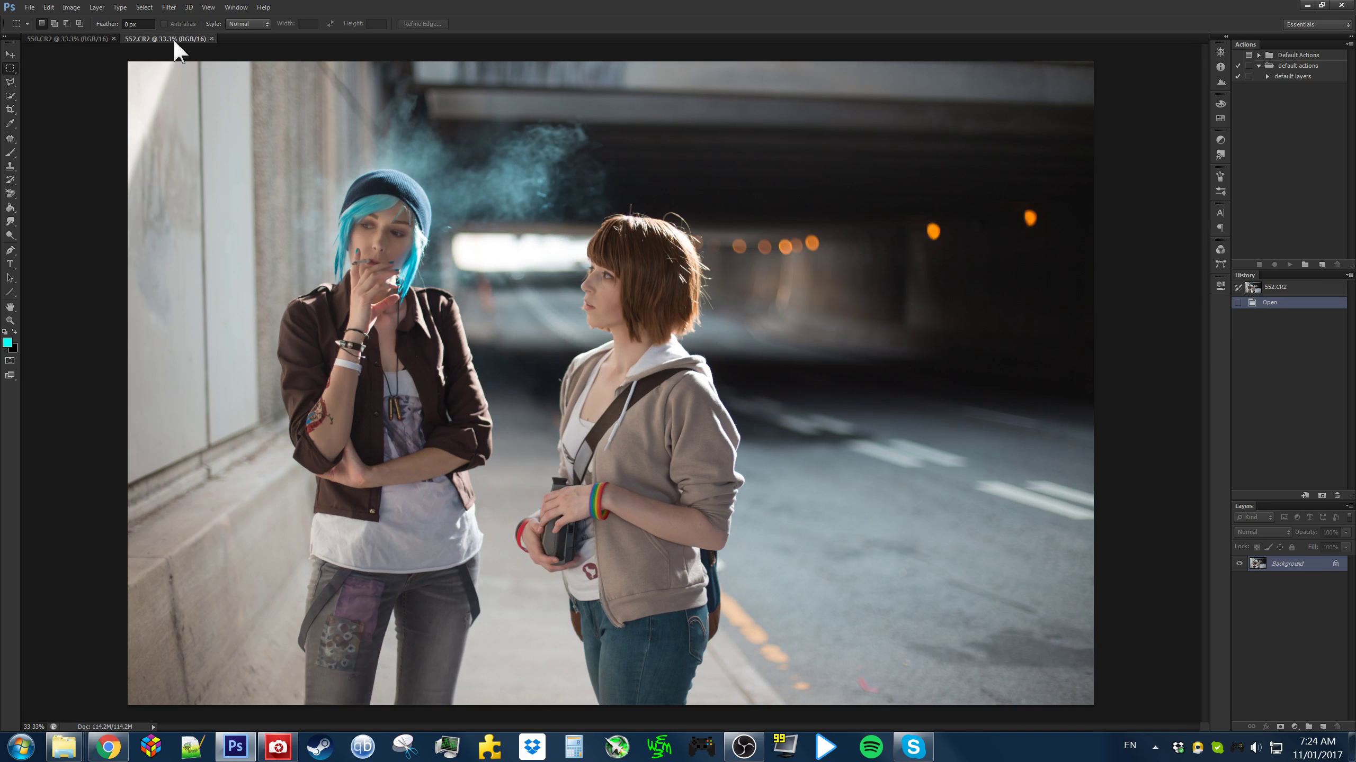
pyautogui.click(81, 39)
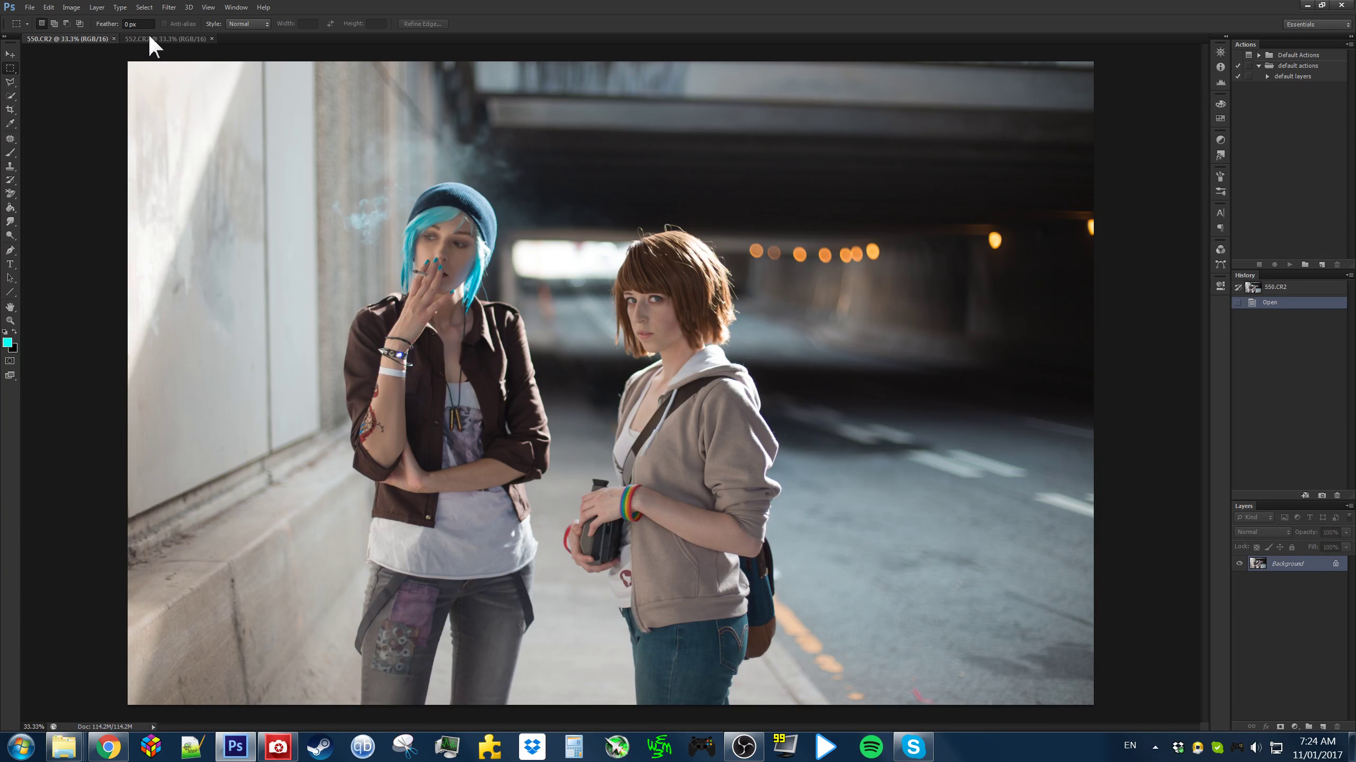
pyautogui.click(150, 38)
# Copy the entire 550.CR2 image and paste it into 552.CR2 as a new layer
pyautogui.click(61, 38)
pyautogui.hotkey('ctrl', 'a')
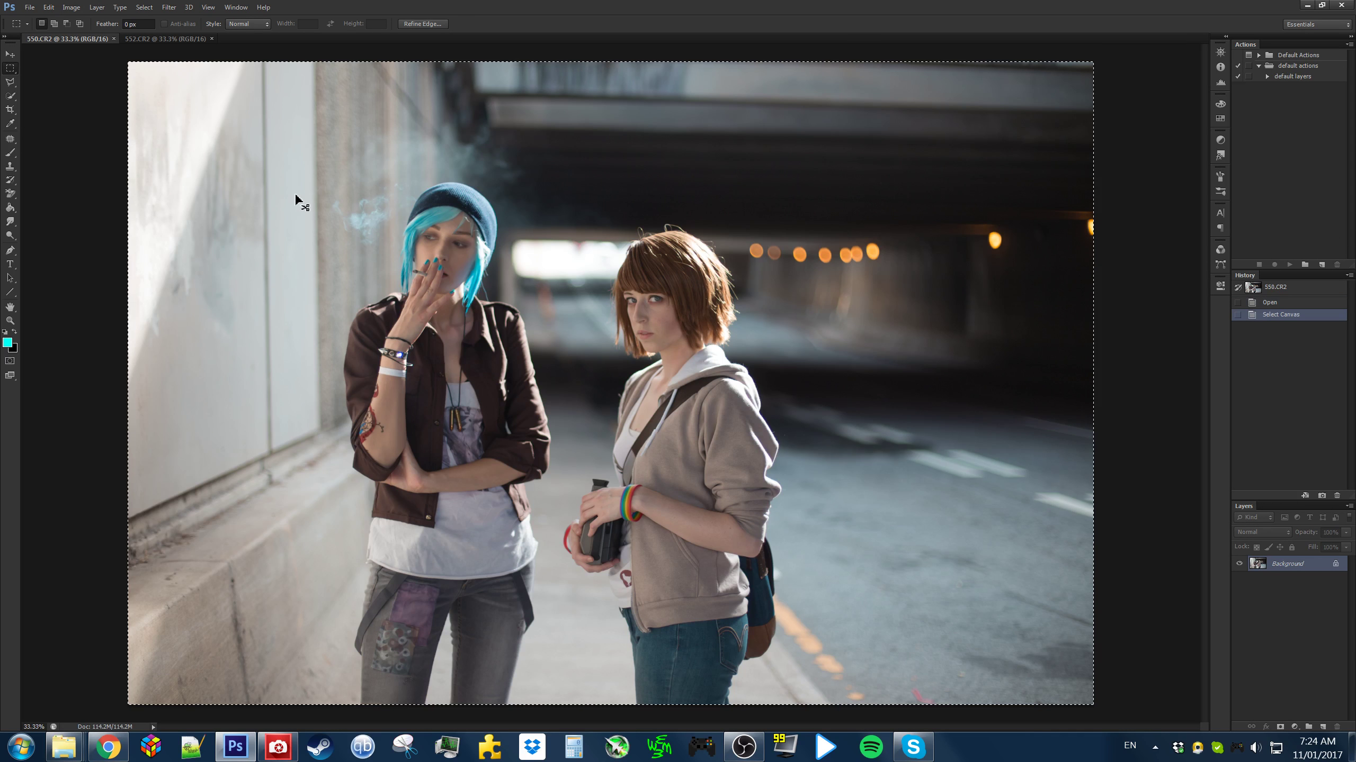
pyautogui.click(160, 39)
pyautogui.hotkey('ctrl', 'v')
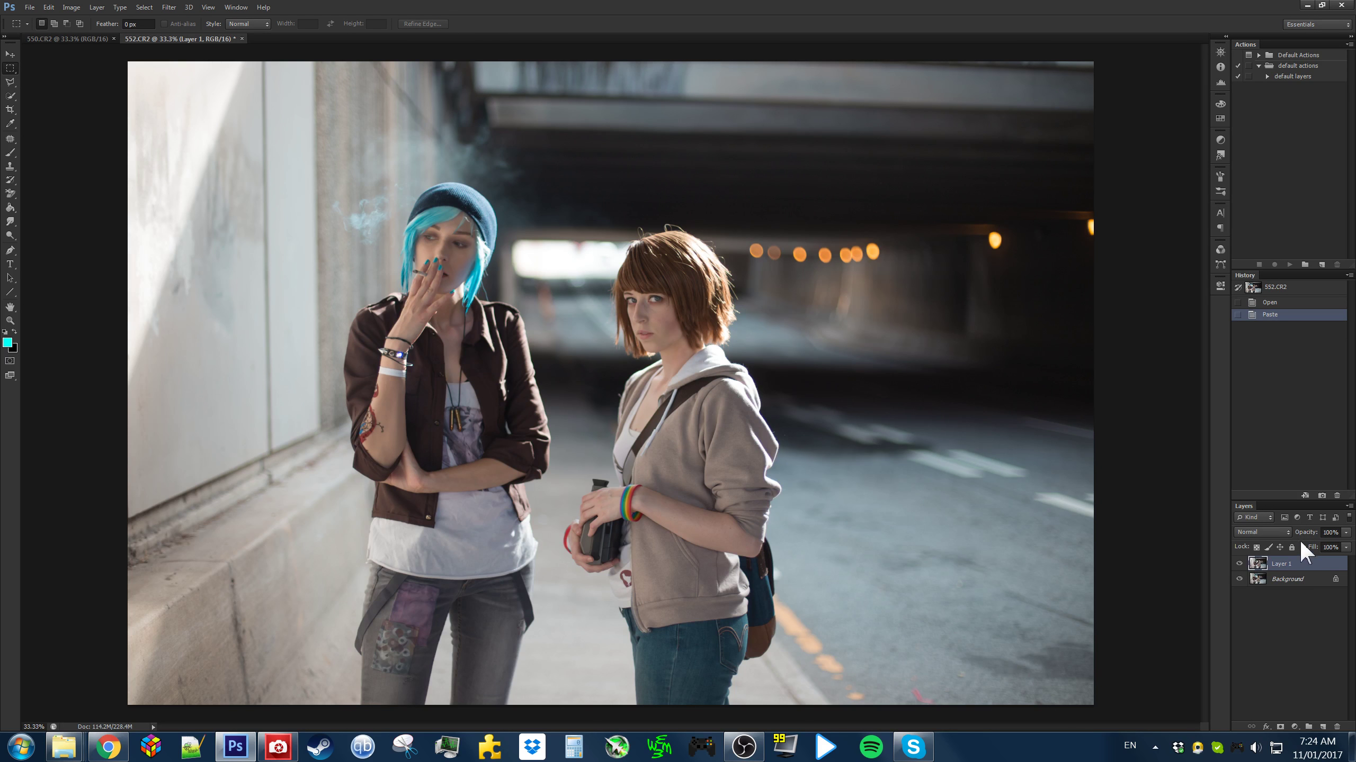
# Lower the pasted layer's opacity to 54% and move it with Free Transform so the blue-haired woman overlaps in both photos
pyautogui.moveTo(1312, 535); pyautogui.dragTo(1286, 535)
pyautogui.rightClick(569, 352)
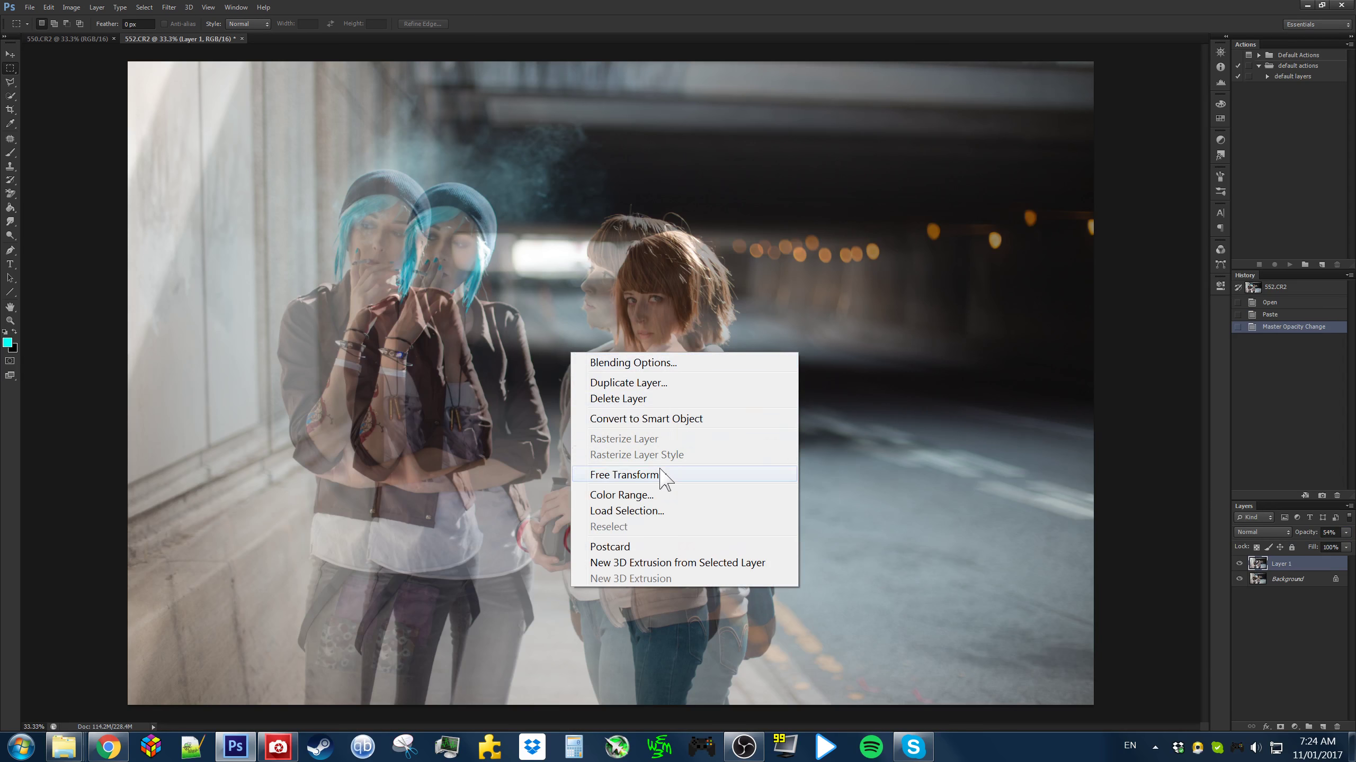
pyautogui.click(662, 474)
pyautogui.moveTo(898, 514); pyautogui.dragTo(835, 507)
pyautogui.scroll(-2, 759, 439)
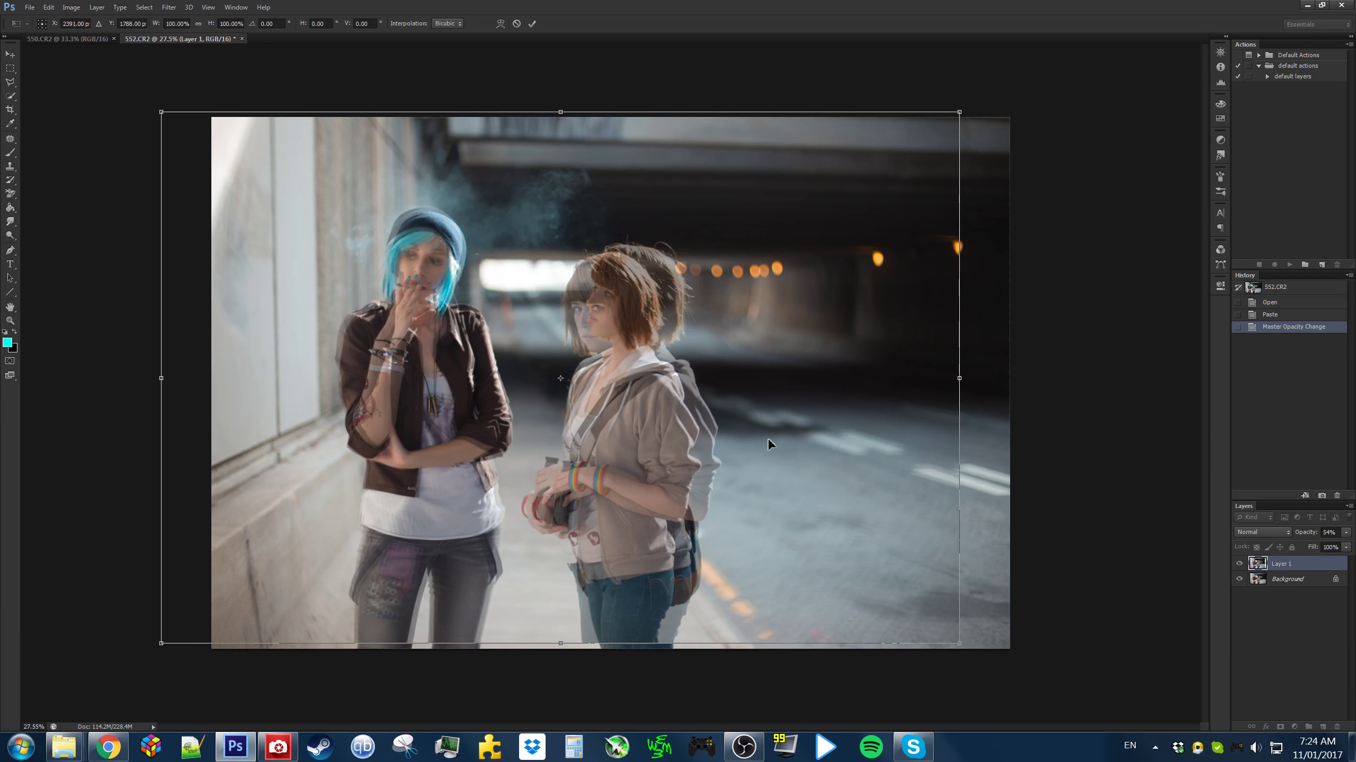
pyautogui.moveTo(861, 446); pyautogui.dragTo(861, 446)
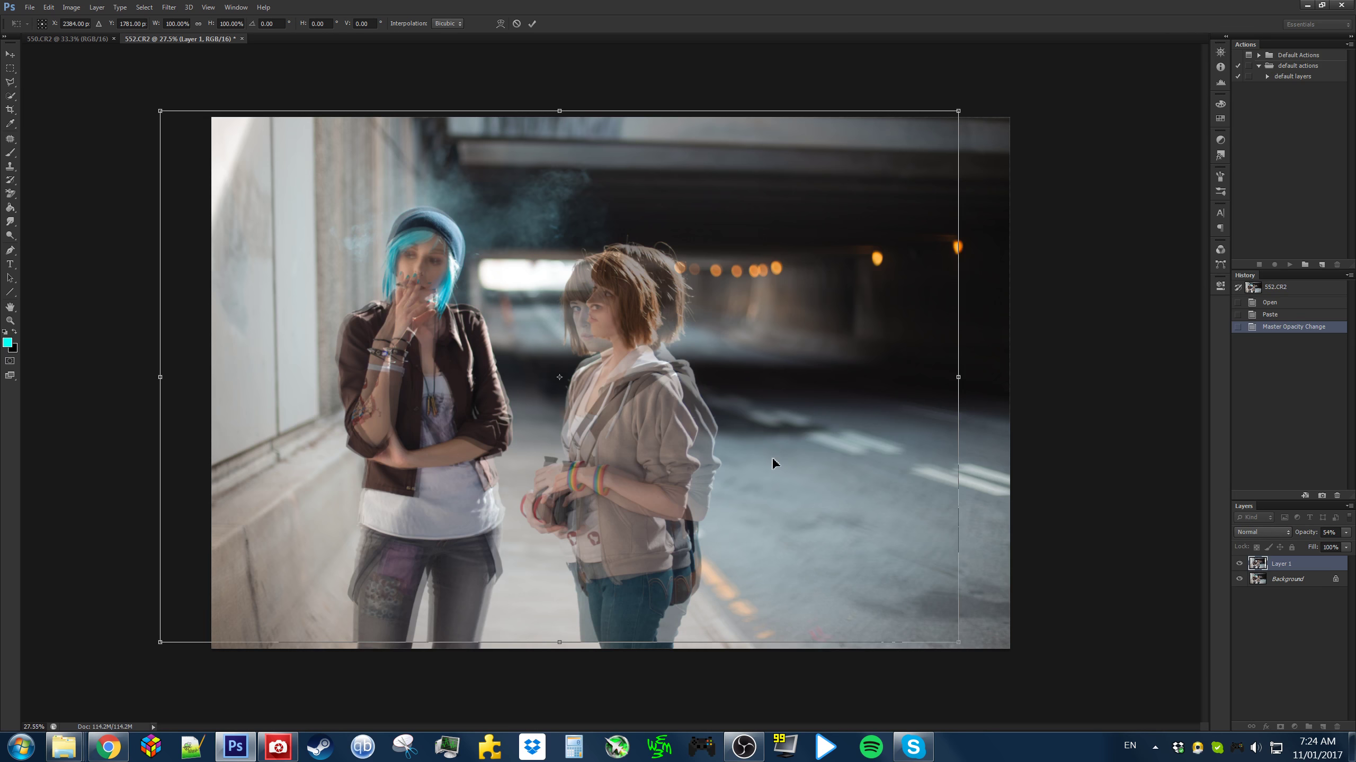
pyautogui.scroll(3, 591, 398)
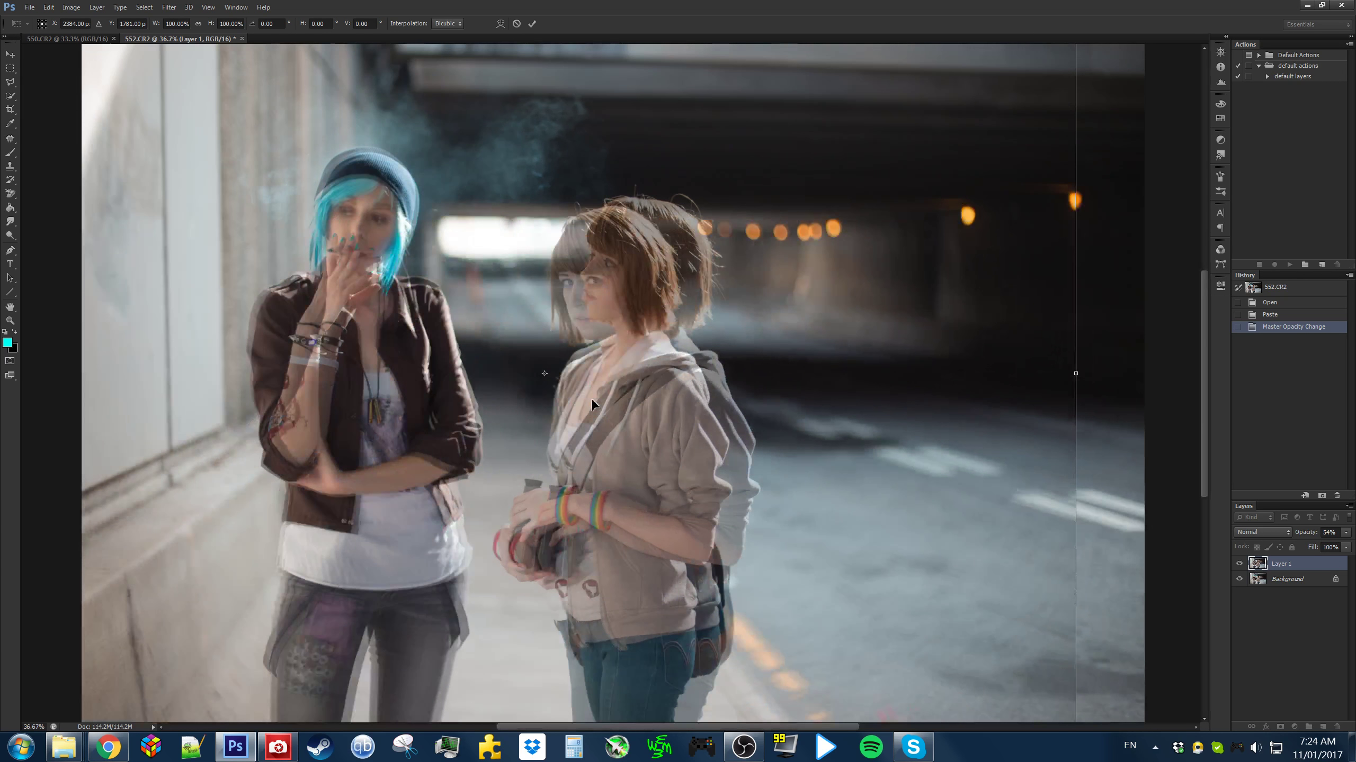
pyautogui.scroll(-4, 599, 375)
pyautogui.scroll(1, 599, 374)
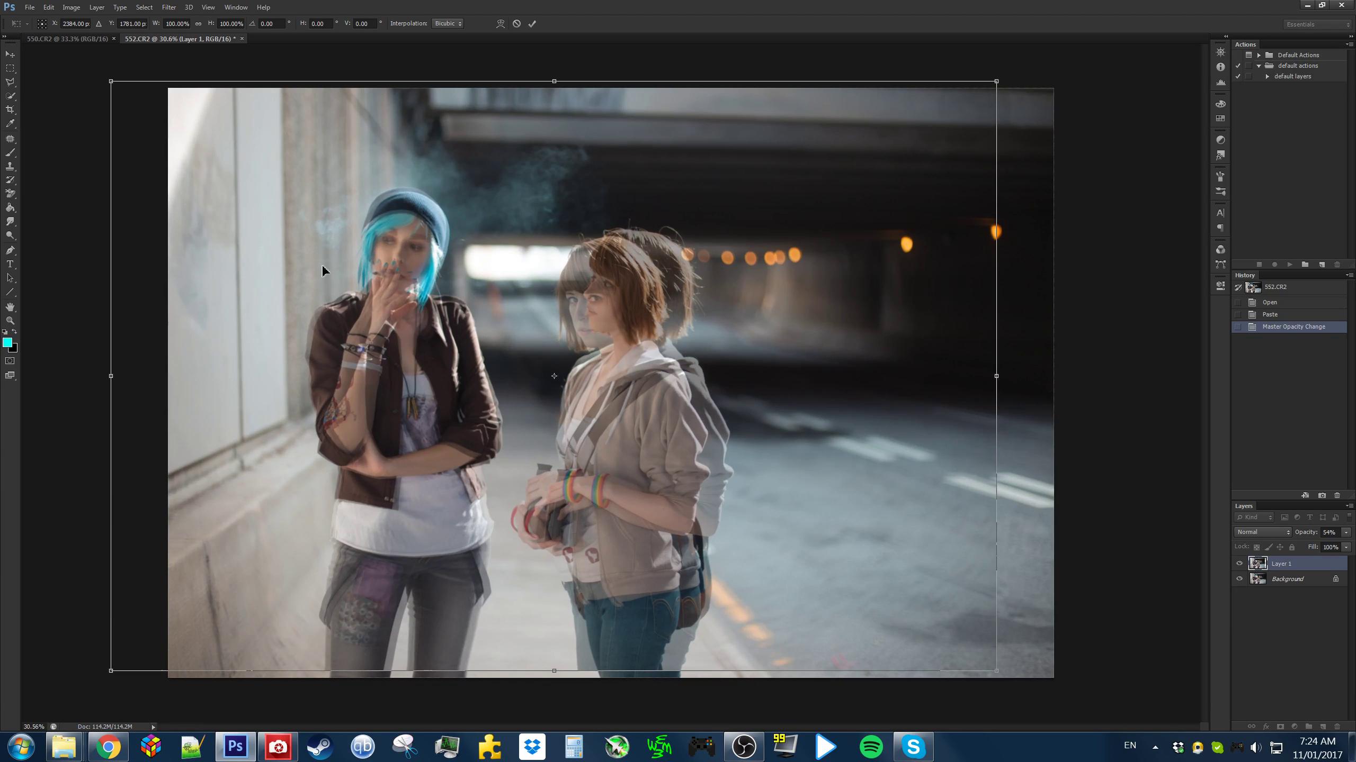
pyautogui.click(12, 70)
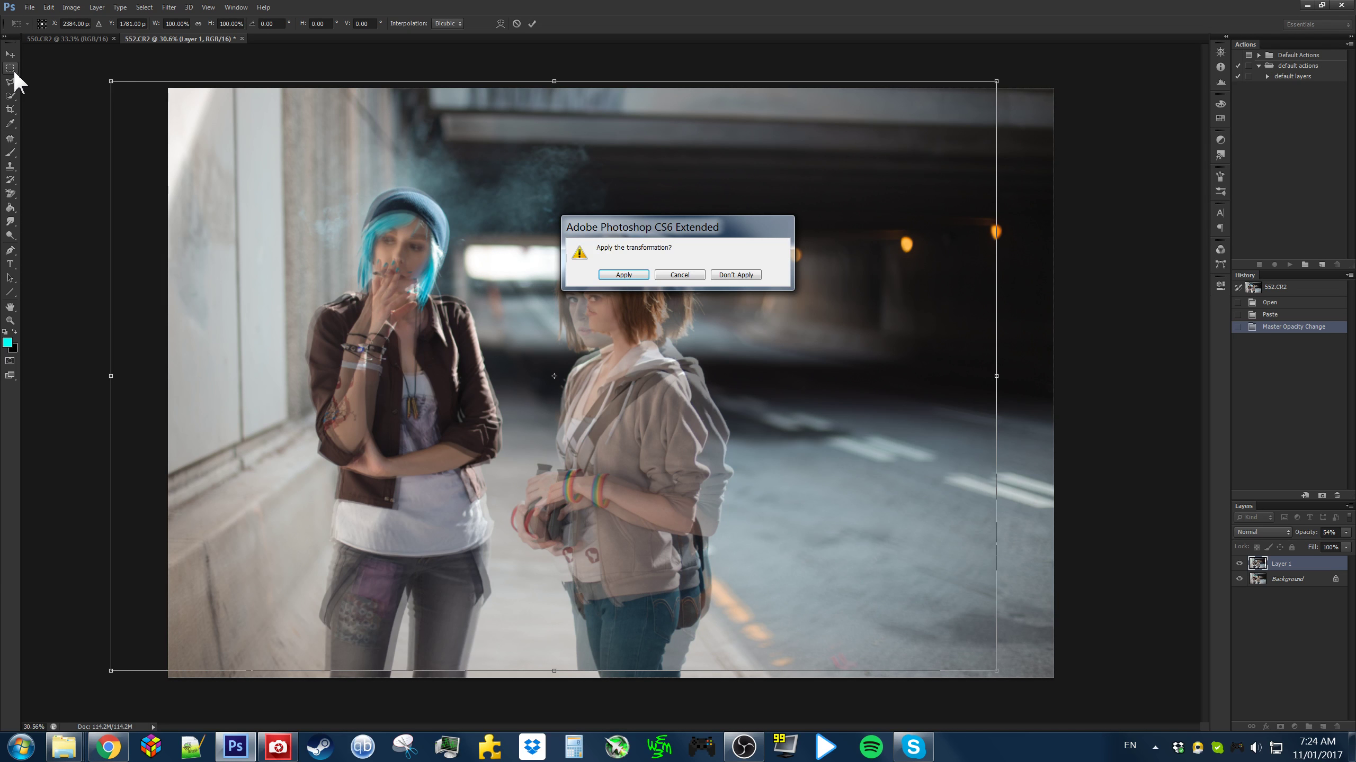
pyautogui.click(623, 274)
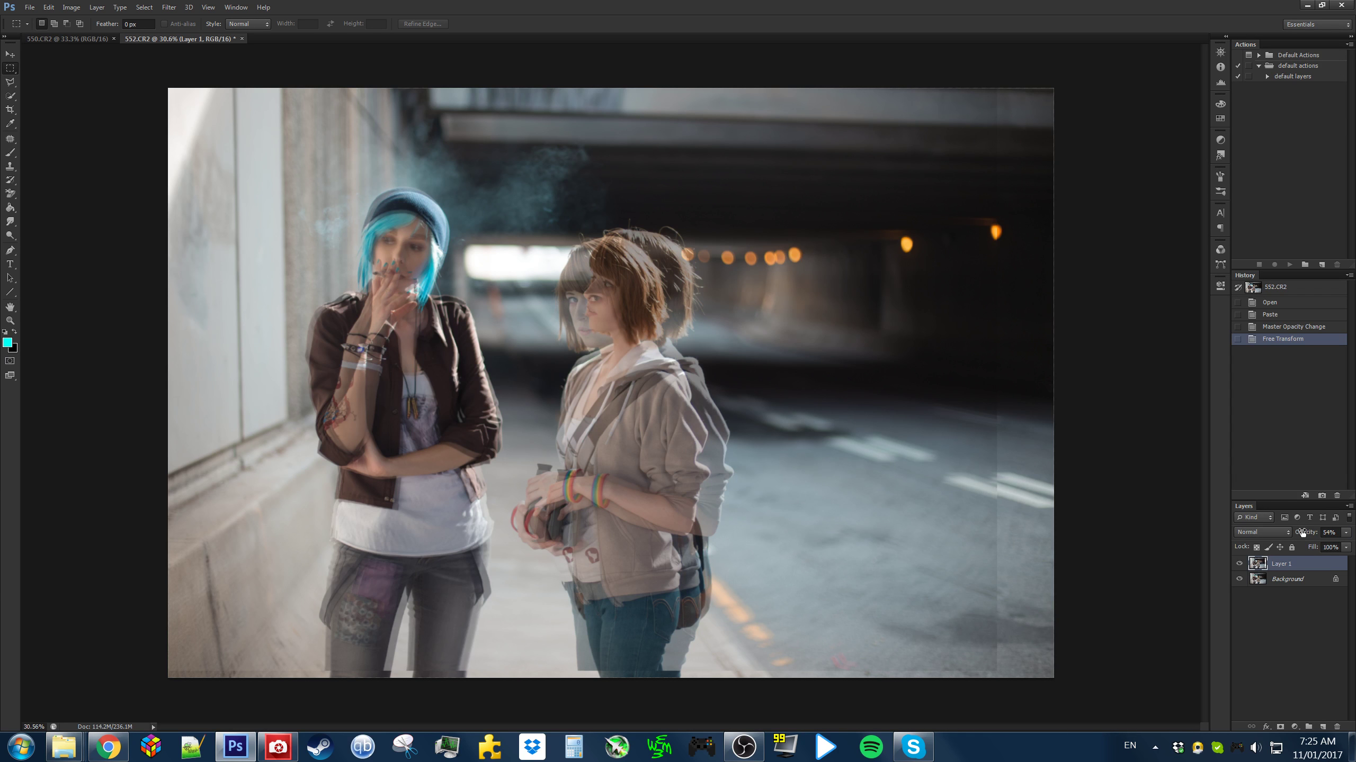
# Restore the pasted layer's opacity to 100% and add a white layer mask to it
pyautogui.moveTo(1302, 532); pyautogui.dragTo(1335, 532)
pyautogui.click(1292, 581)
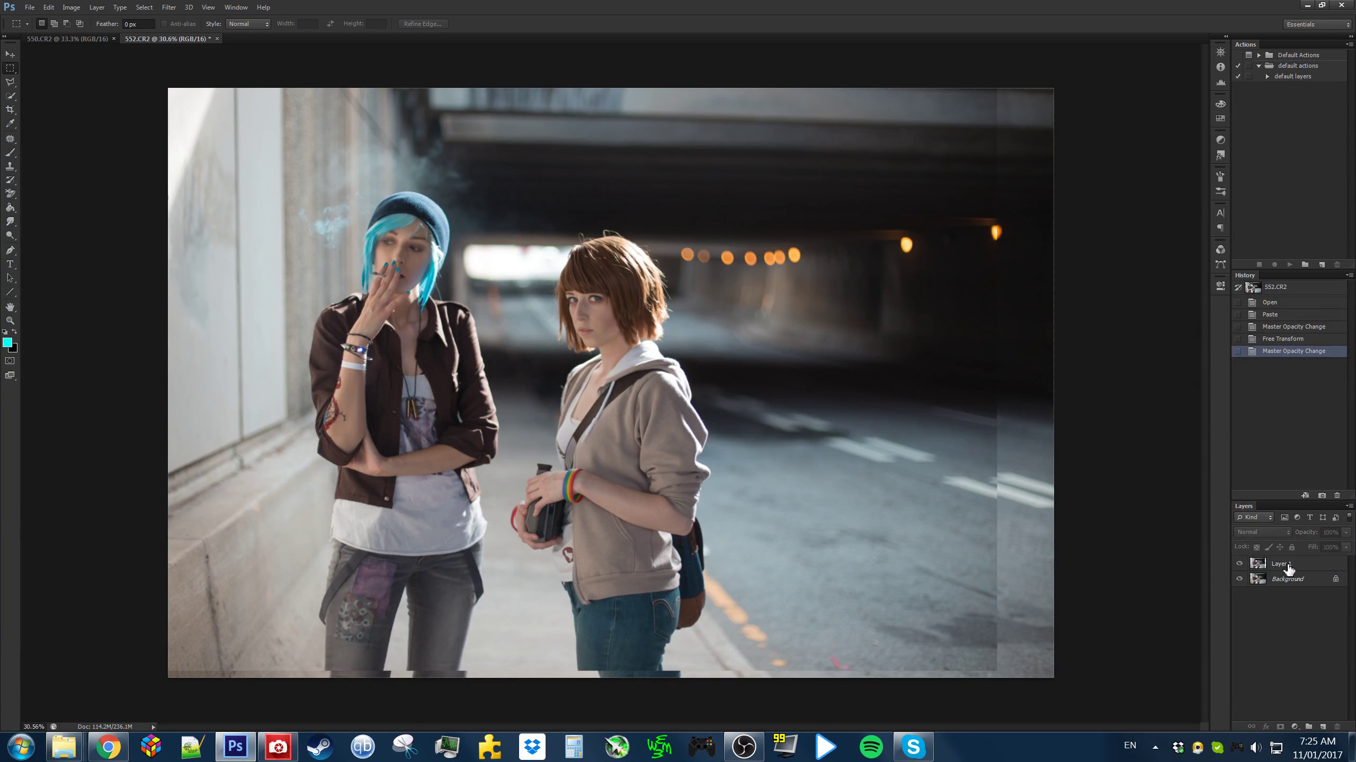
pyautogui.click(1288, 567)
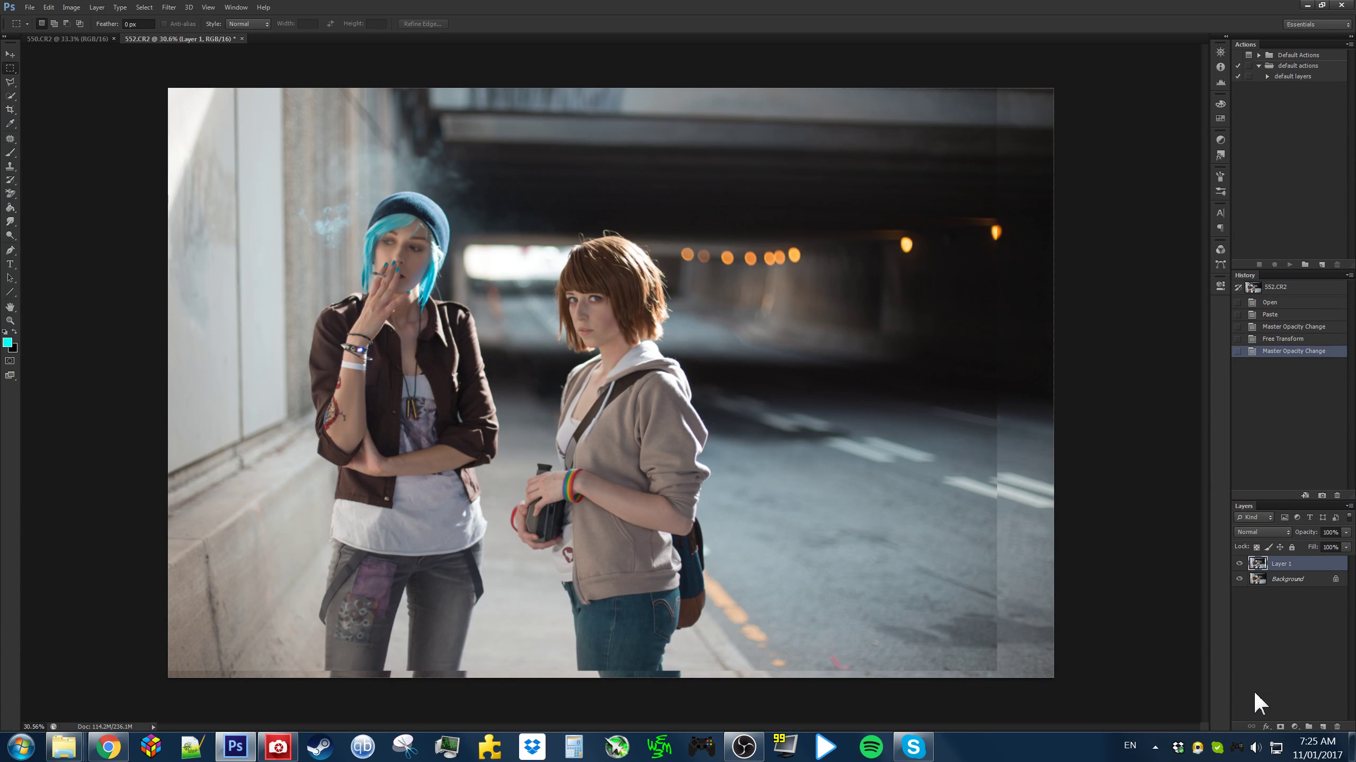
pyautogui.click(1280, 727)
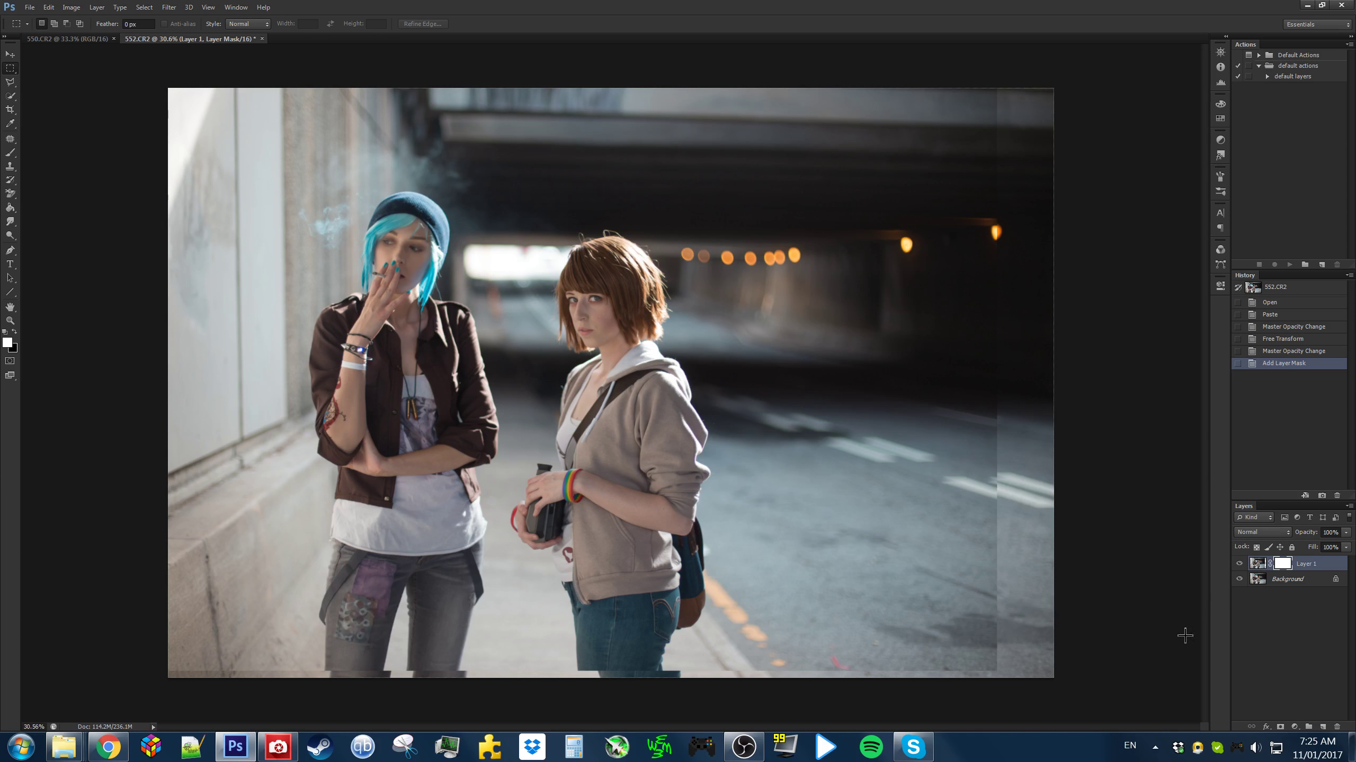
# Toggle the pasted layer's visibility repeatedly to compare its alignment with the background photo
pyautogui.click(1239, 561)
pyautogui.click(1239, 561)
pyautogui.click(1239, 561)
pyautogui.click(1239, 561)
pyautogui.click(1239, 560)
# Set the Brush tool's opacity to 100% and paint black on the pasted layer's mask over the blue-haired woman to reveal the background photo
pyautogui.scroll(-2, 710, 422)
pyautogui.press('b')
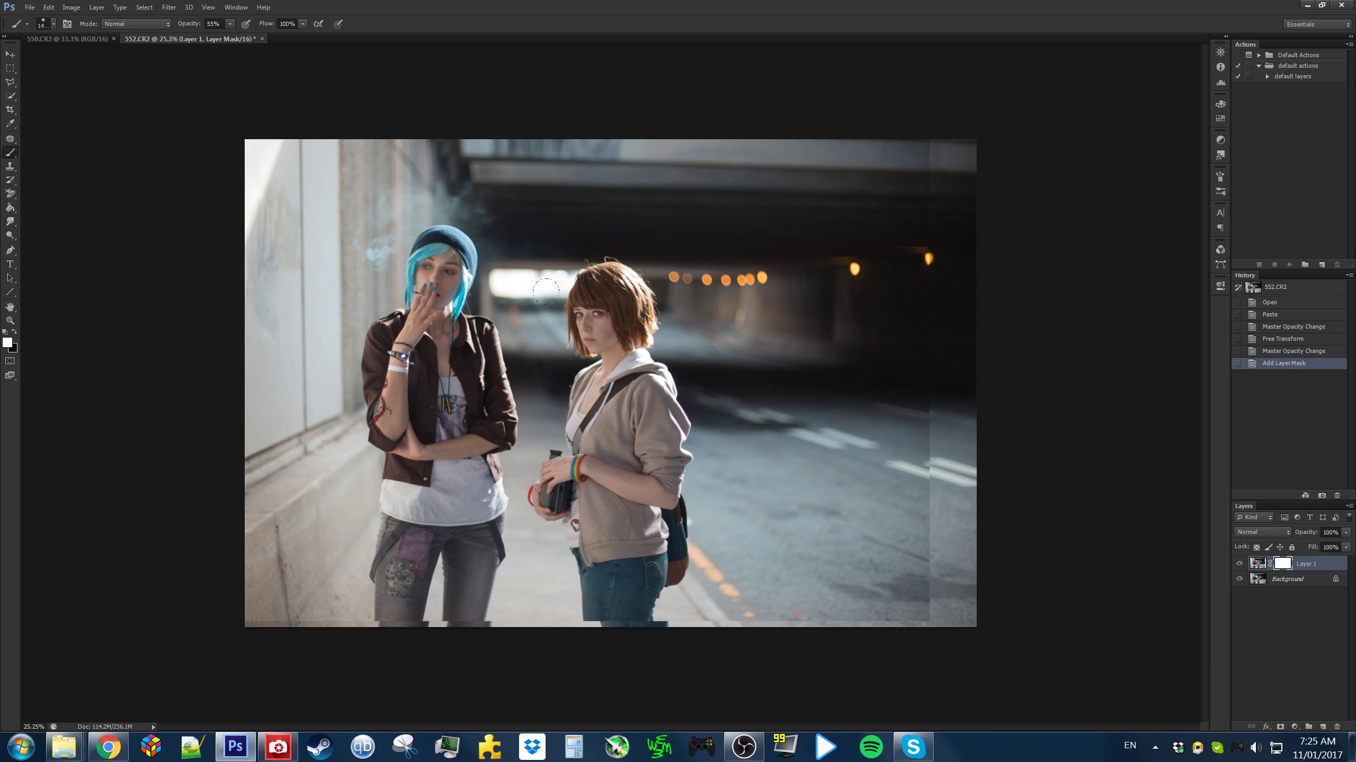
pyautogui.moveTo(454, 299); pyautogui.dragTo(435, 306)
pyautogui.moveTo(187, 27); pyautogui.dragTo(401, 33)
pyautogui.moveTo(265, 204)
pyautogui.mouseDown()
pyautogui.moveTo(248, 197)
pyautogui.moveTo(242, 310)
pyautogui.moveTo(257, 310)
pyautogui.mouseUp()
pyautogui.moveTo(408, 224)
pyautogui.mouseDown()
pyautogui.moveTo(449, 256)
pyautogui.moveTo(494, 435)
pyautogui.moveTo(376, 353)
pyautogui.moveTo(353, 516)
pyautogui.moveTo(500, 566)
pyautogui.moveTo(516, 398)
pyautogui.moveTo(454, 157)
pyautogui.moveTo(360, 219)
pyautogui.mouseUp()
pyautogui.press('x')
pyautogui.press('x')
pyautogui.moveTo(453, 213)
pyautogui.mouseDown()
pyautogui.moveTo(374, 358)
pyautogui.moveTo(398, 401)
pyautogui.moveTo(376, 194)
pyautogui.moveTo(382, 414)
pyautogui.moveTo(389, 163)
pyautogui.mouseUp()
pyautogui.press('x')
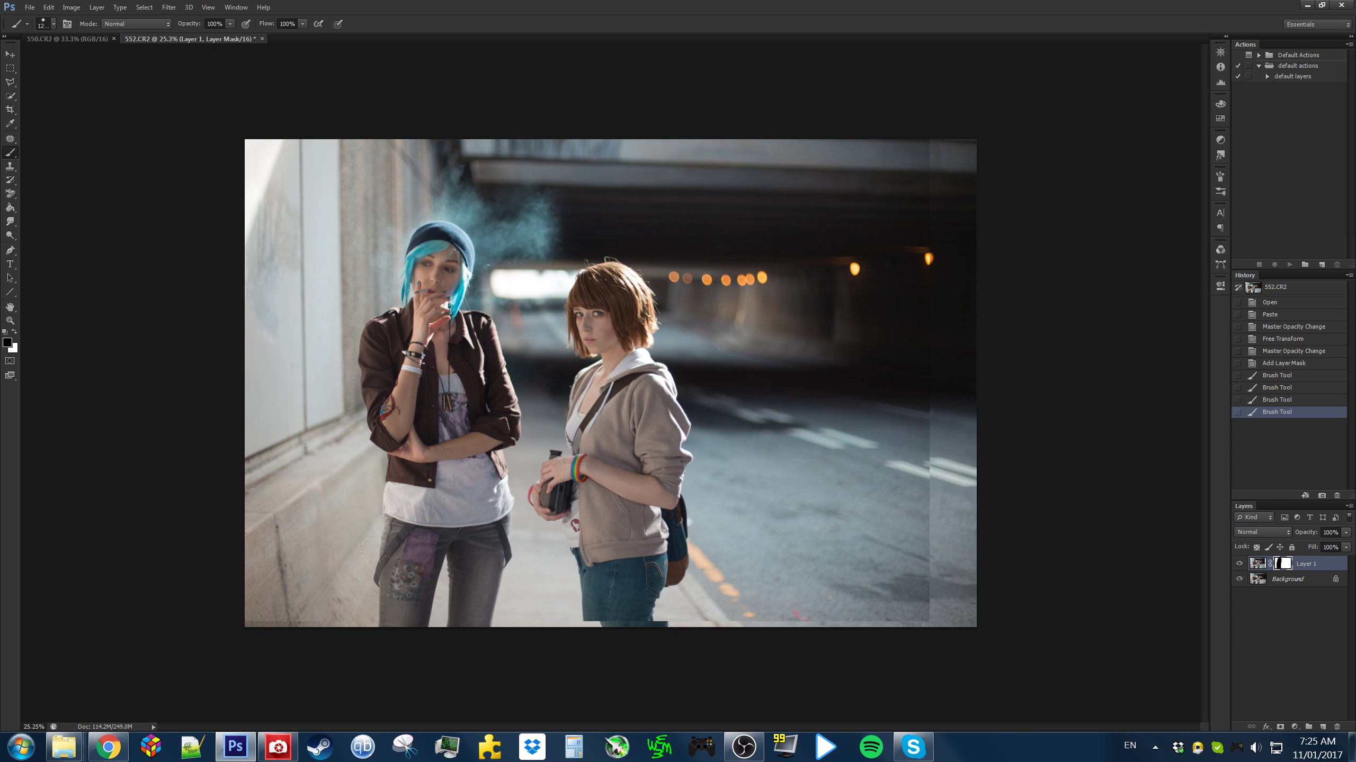
# Paint black on the mask over the wall, tunnel ceiling and far road edge to hide the pasted layer's outer borders
pyautogui.moveTo(330, 97); pyautogui.dragTo(255, 277)
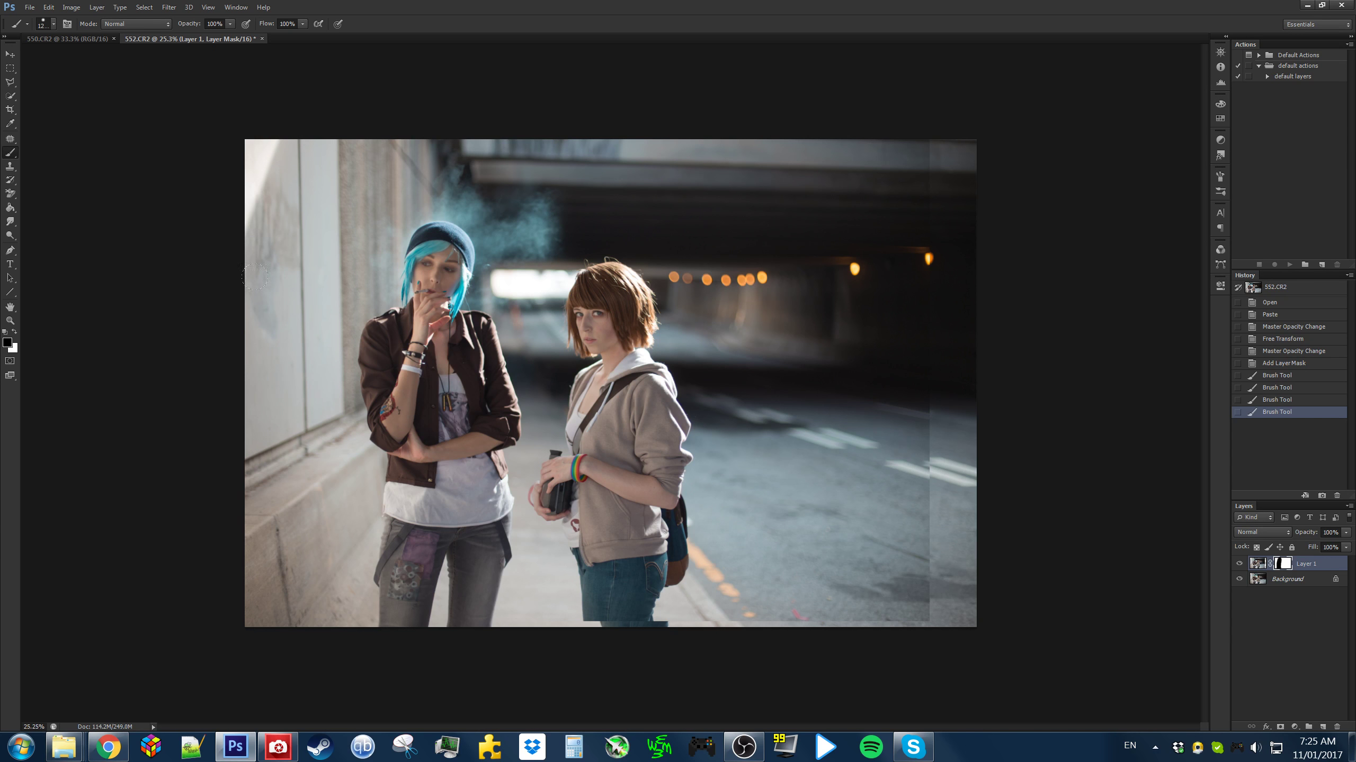
pyautogui.moveTo(157, 88); pyautogui.dragTo(341, 160)
pyautogui.moveTo(566, 200)
pyautogui.mouseDown()
pyautogui.moveTo(439, 67)
pyautogui.moveTo(560, 76)
pyautogui.moveTo(399, 136)
pyautogui.mouseUp()
pyautogui.moveTo(907, 152)
pyautogui.mouseDown()
pyautogui.moveTo(924, 267)
pyautogui.moveTo(907, 560)
pyautogui.moveTo(793, 513)
pyautogui.moveTo(787, 352)
pyautogui.mouseUp()
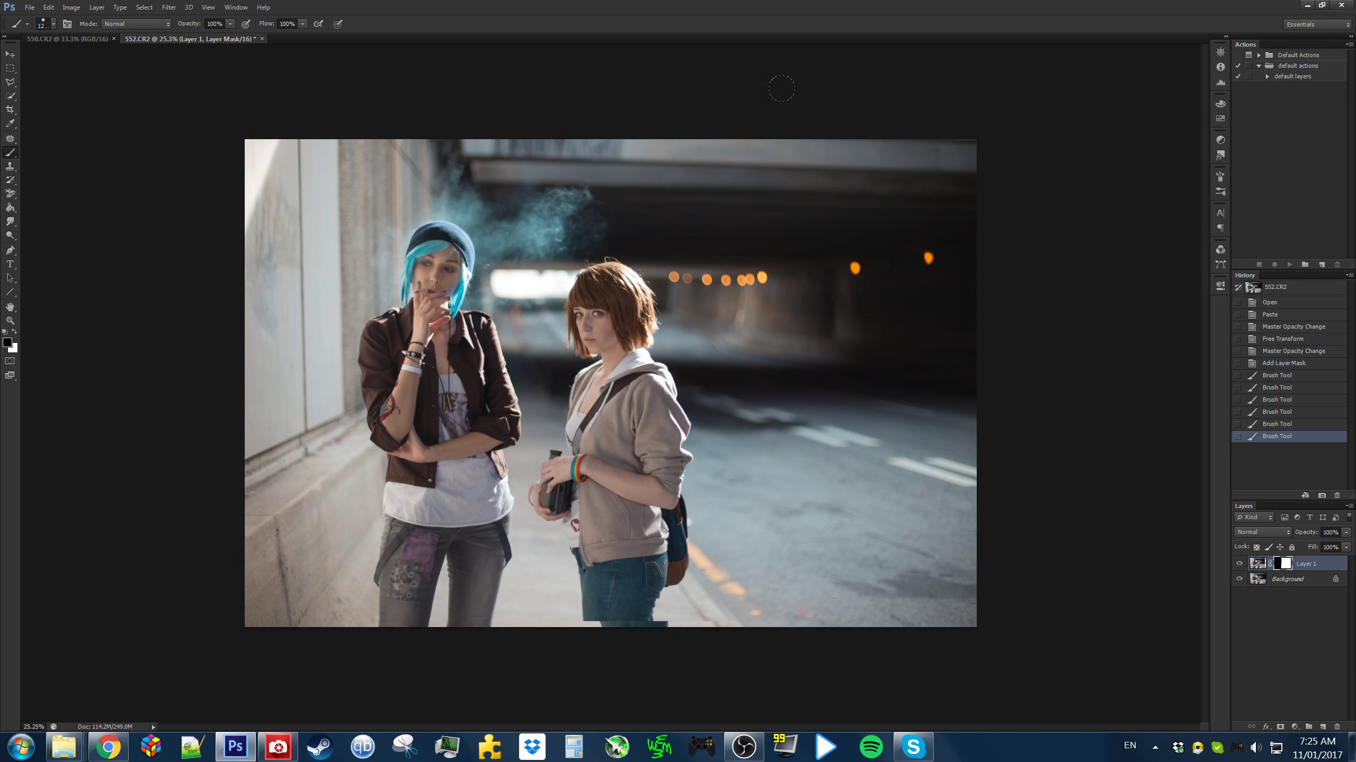
pyautogui.moveTo(782, 88); pyautogui.dragTo(769, 97)
# Paint black on the mask over the road and pavement around the brown-haired woman, keeping only her from the pasted layer
pyautogui.scroll(4, 574, 630)
pyautogui.moveTo(574, 630)
pyautogui.mouseDown()
pyautogui.moveTo(601, 210)
pyautogui.moveTo(635, 514)
pyautogui.moveTo(606, 599)
pyautogui.mouseUp()
pyautogui.scroll(4, 602, 211)
pyautogui.scroll(-3, 708, 470)
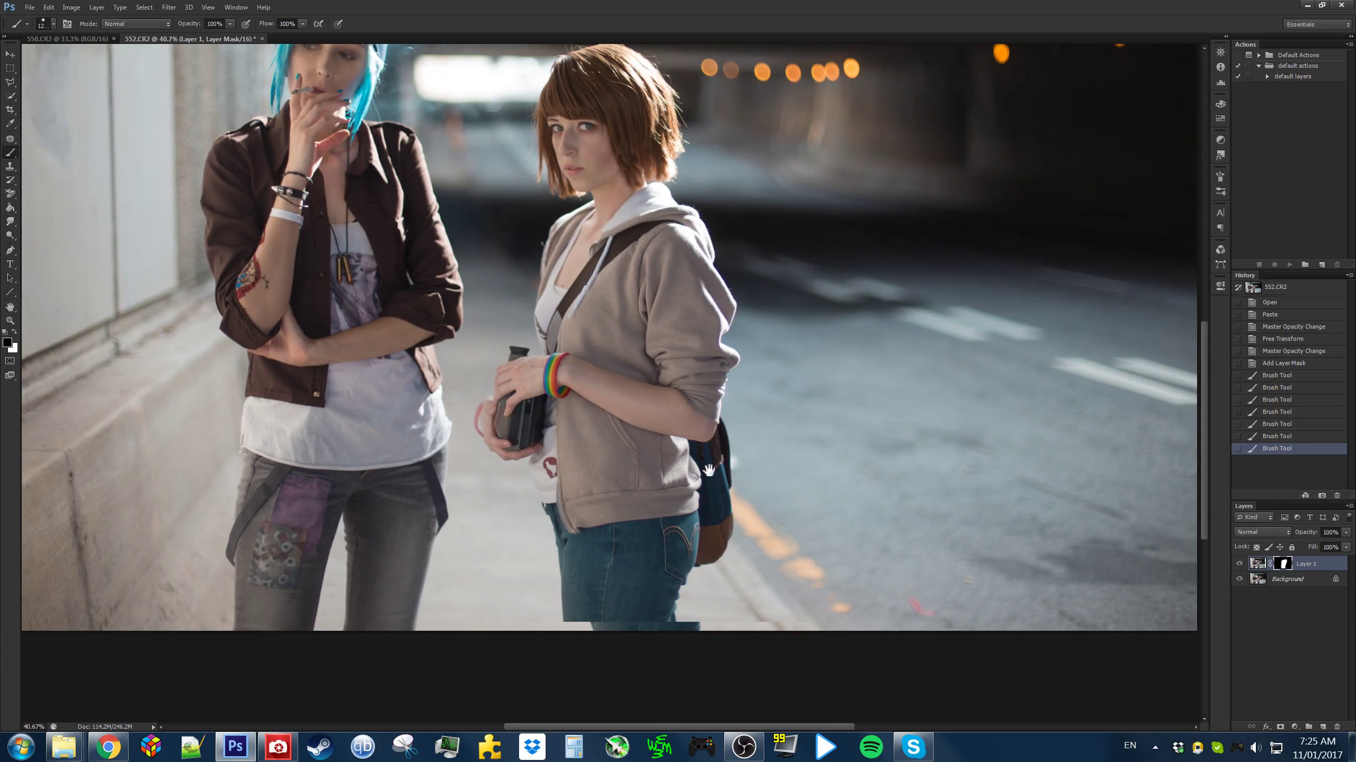
pyautogui.moveTo(708, 470); pyautogui.dragTo(700, 475)
pyautogui.moveTo(786, 619); pyautogui.dragTo(773, 523)
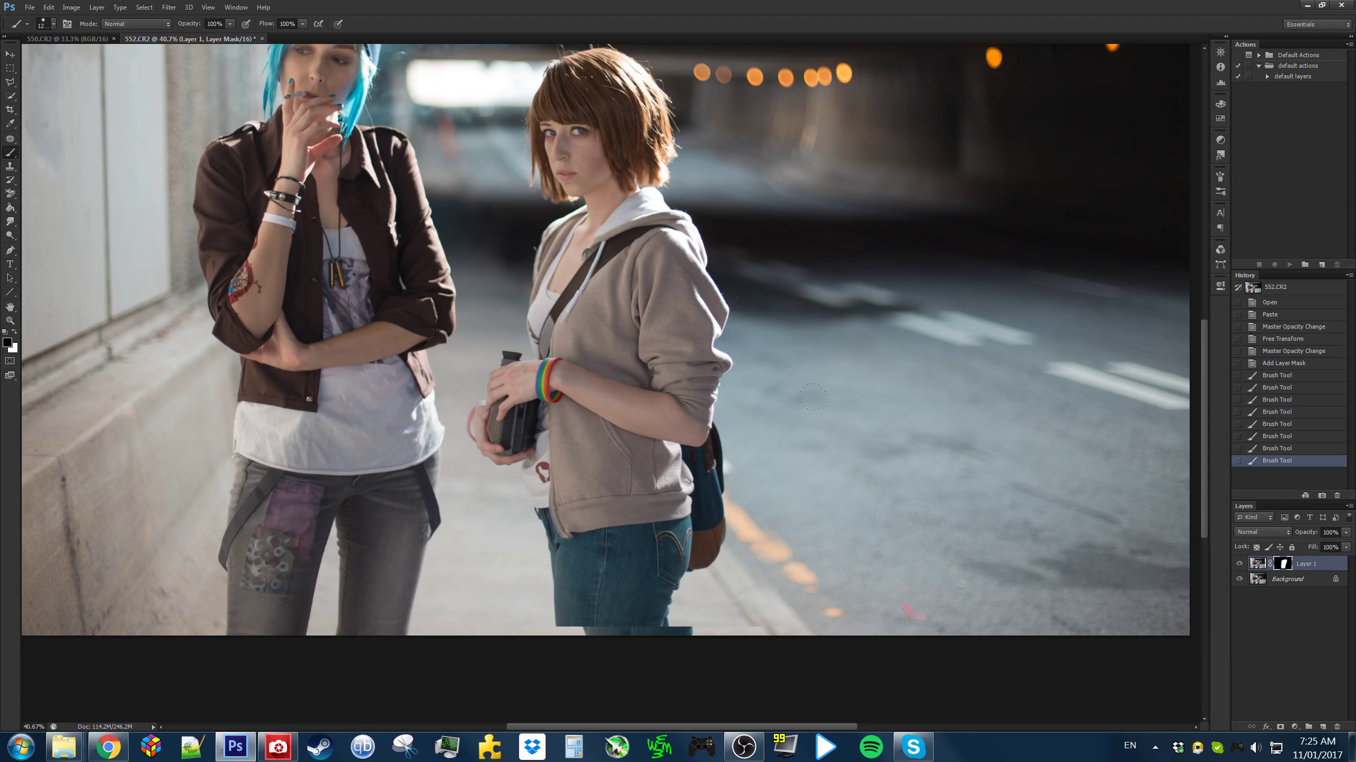
pyautogui.moveTo(754, 586)
pyautogui.mouseDown()
pyautogui.moveTo(761, 521)
pyautogui.moveTo(746, 520)
pyautogui.moveTo(881, 587)
pyautogui.moveTo(873, 526)
pyautogui.moveTo(955, 585)
pyautogui.mouseUp()
pyautogui.press('x')
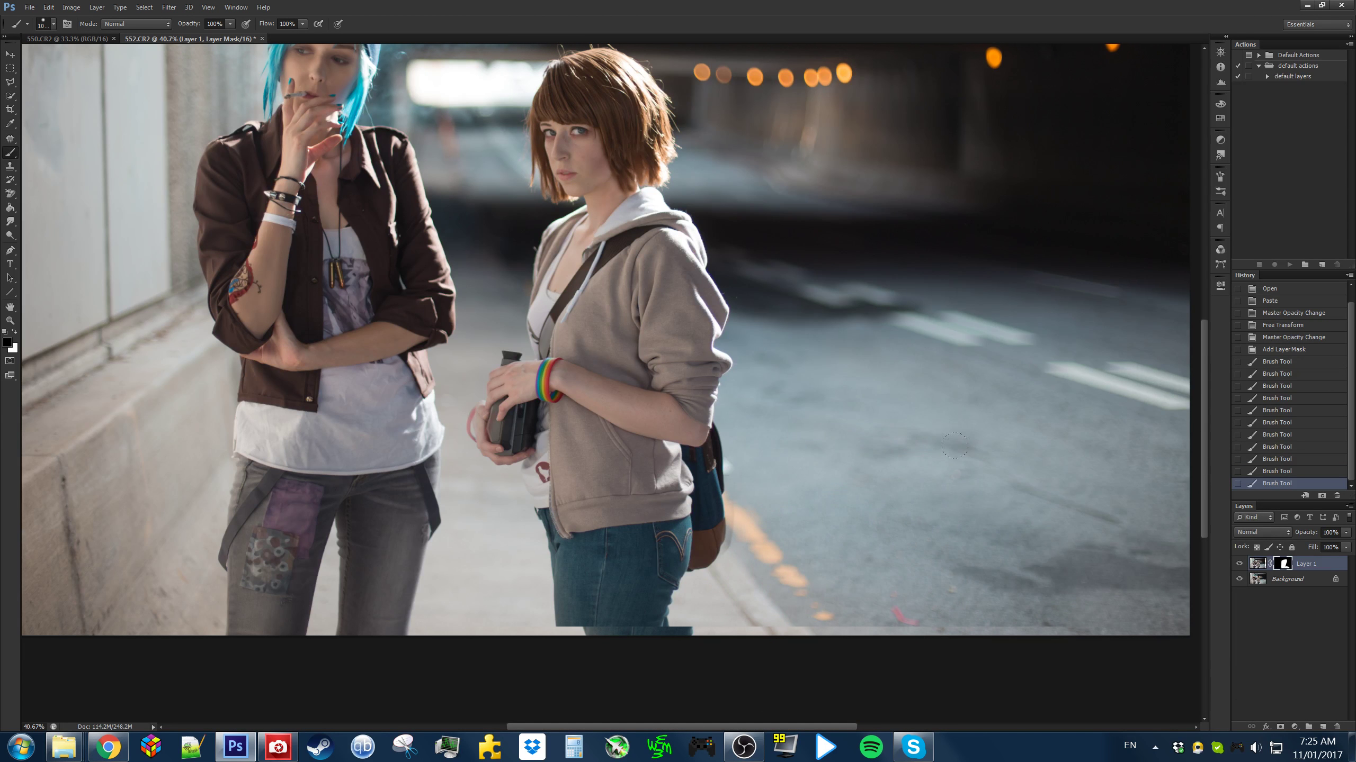
pyautogui.moveTo(1011, 461)
pyautogui.mouseDown()
pyautogui.moveTo(1046, 555)
pyautogui.moveTo(997, 563)
pyautogui.mouseUp()
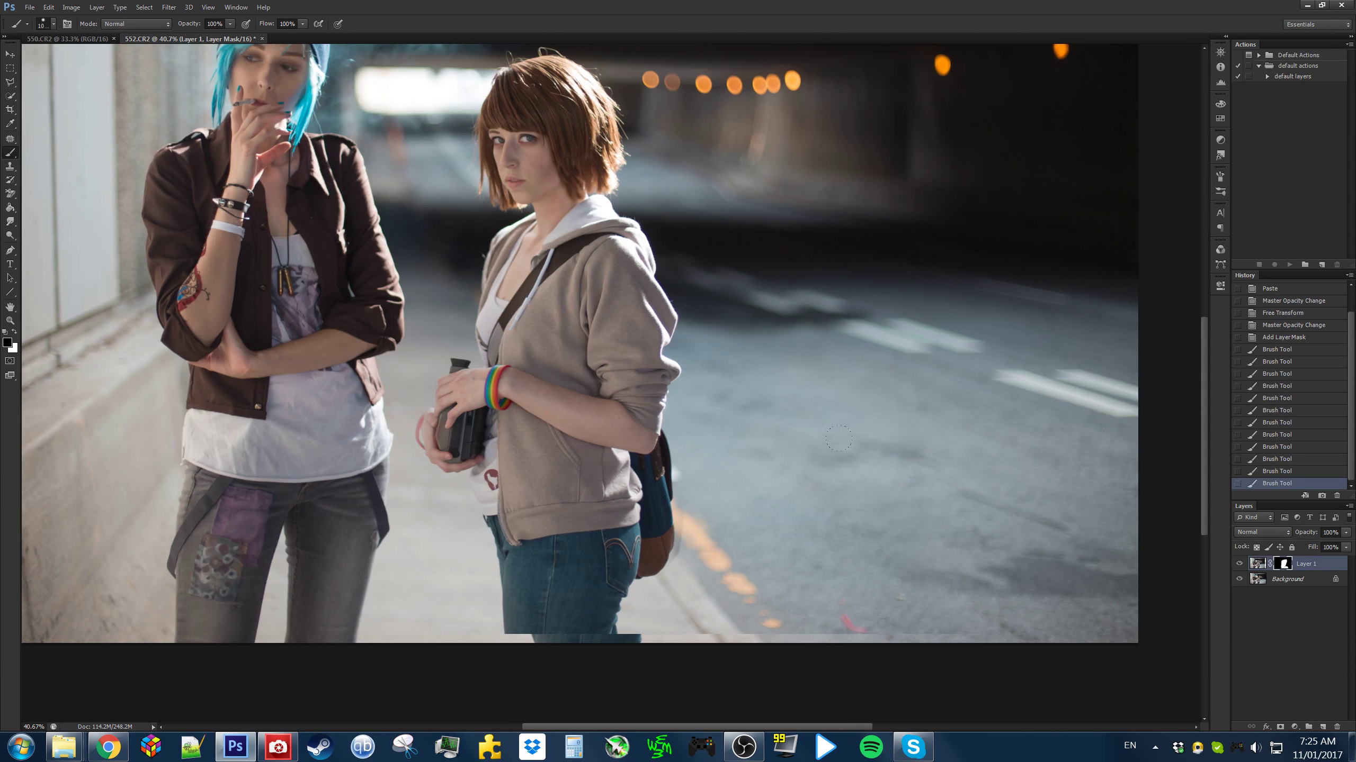
pyautogui.moveTo(907, 515); pyautogui.dragTo(875, 545)
pyautogui.moveTo(909, 478)
pyautogui.mouseDown()
pyautogui.moveTo(888, 594)
pyautogui.moveTo(956, 647)
pyautogui.mouseUp()
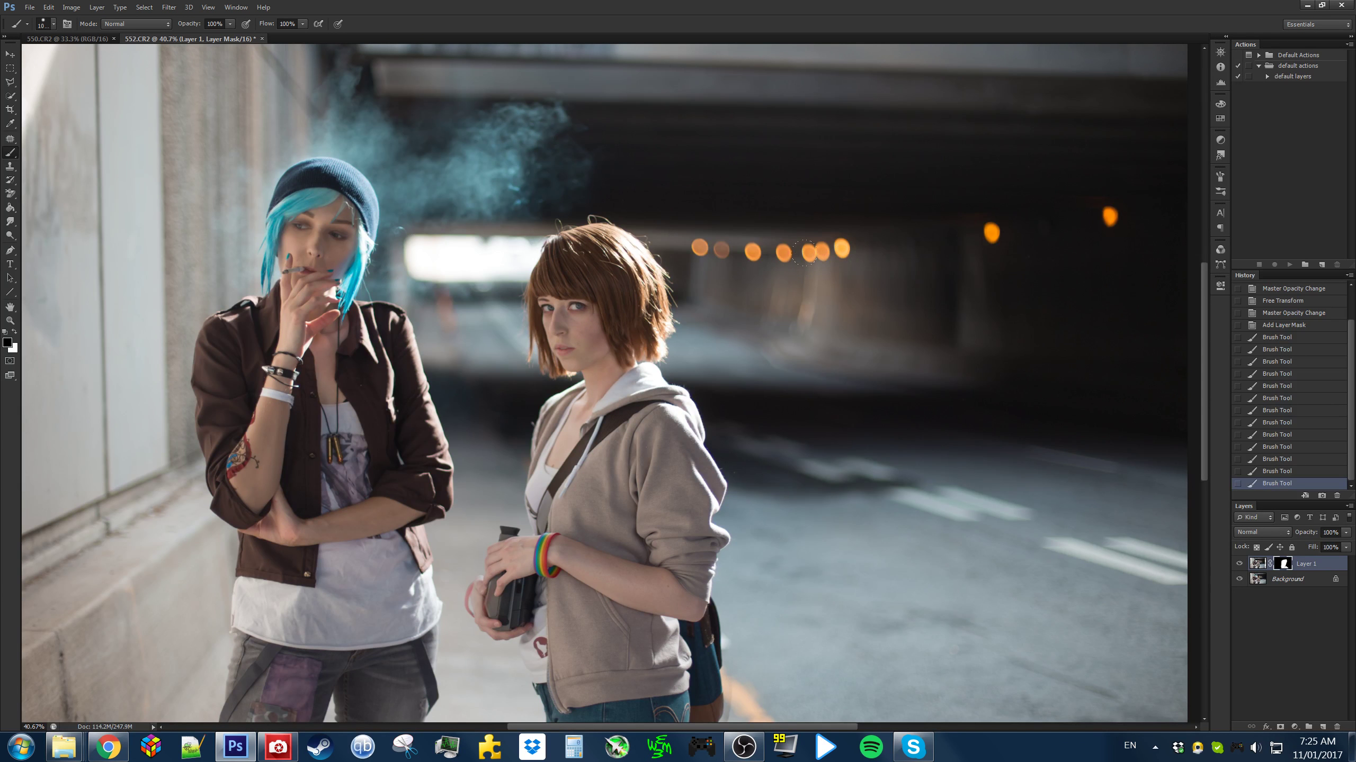
# Toggle the pasted layer's visibility repeatedly to compare the masked composite with the background photo
pyautogui.scroll(-4, 808, 253)
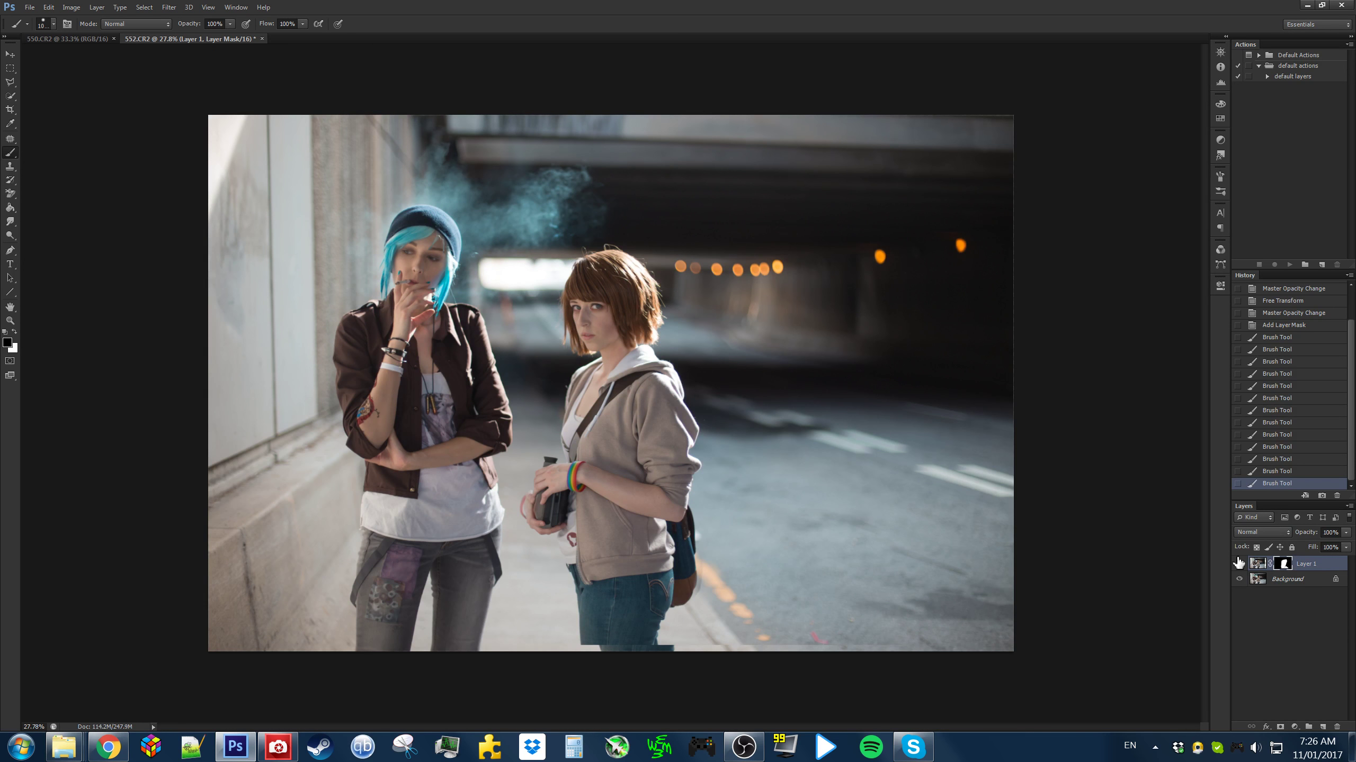
pyautogui.click(1239, 565)
pyautogui.click(1239, 565)
pyautogui.click(1239, 565)
pyautogui.click(1239, 565)
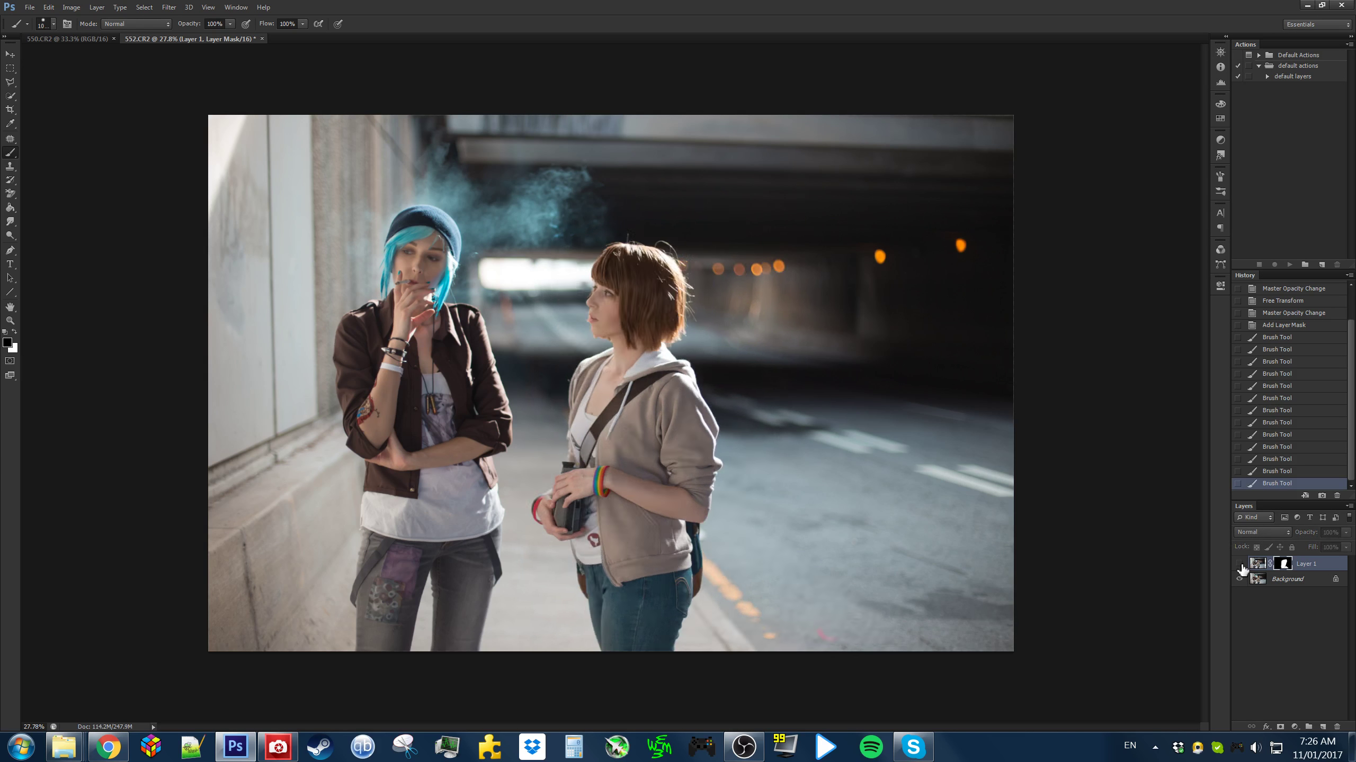
pyautogui.click(1239, 565)
pyautogui.click(1239, 565)
pyautogui.click(1239, 565)
pyautogui.click(1239, 565)
pyautogui.click(1239, 565)
pyautogui.click(1239, 565)
pyautogui.click(1239, 565)
pyautogui.click(1239, 565)
pyautogui.click(1239, 565)
pyautogui.click(1239, 565)
pyautogui.click(1239, 565)
pyautogui.click(1239, 565)
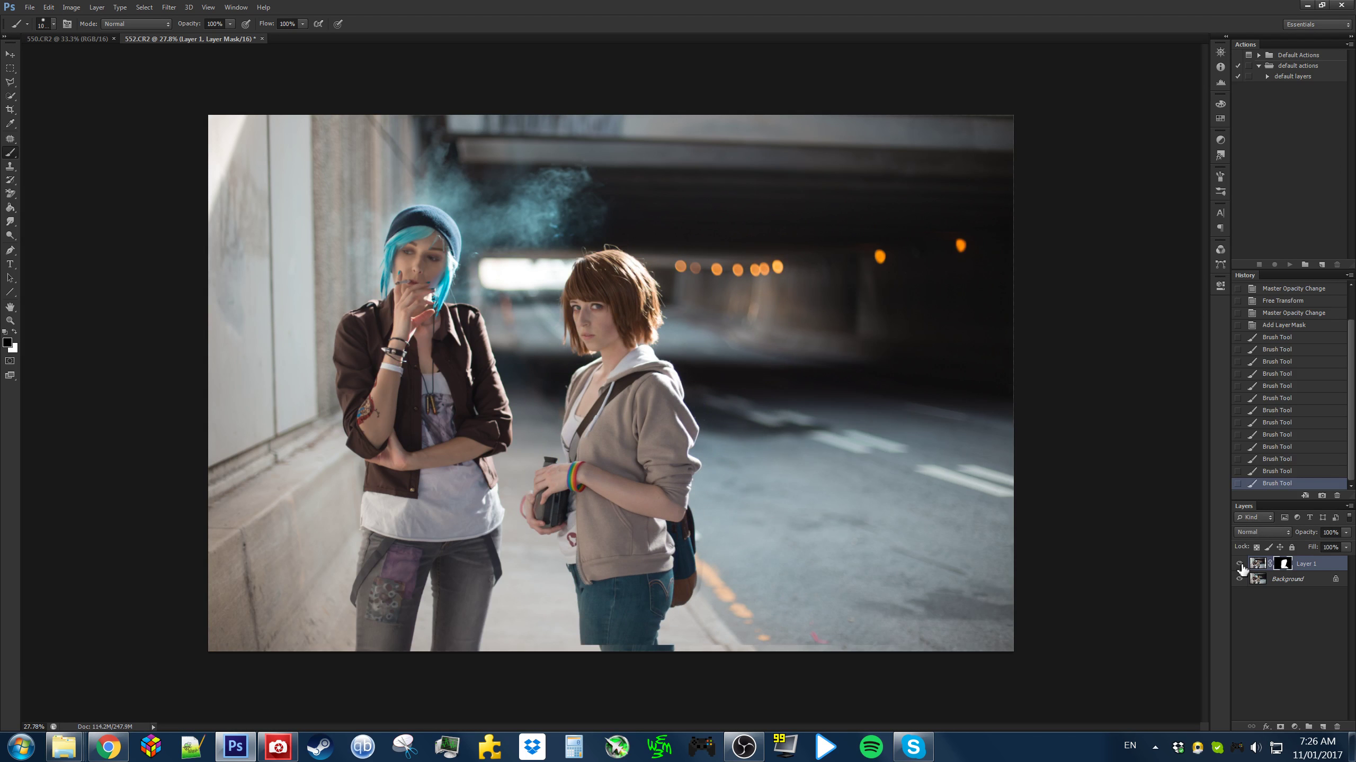
pyautogui.click(1239, 565)
pyautogui.click(1239, 565)
pyautogui.click(1239, 565)
pyautogui.click(1239, 565)
pyautogui.click(1239, 565)
pyautogui.click(1239, 565)
# Examine the mask transition between the two women at high magnification, with the pasted layer shown and hidden
pyautogui.scroll(9, 462, 545)
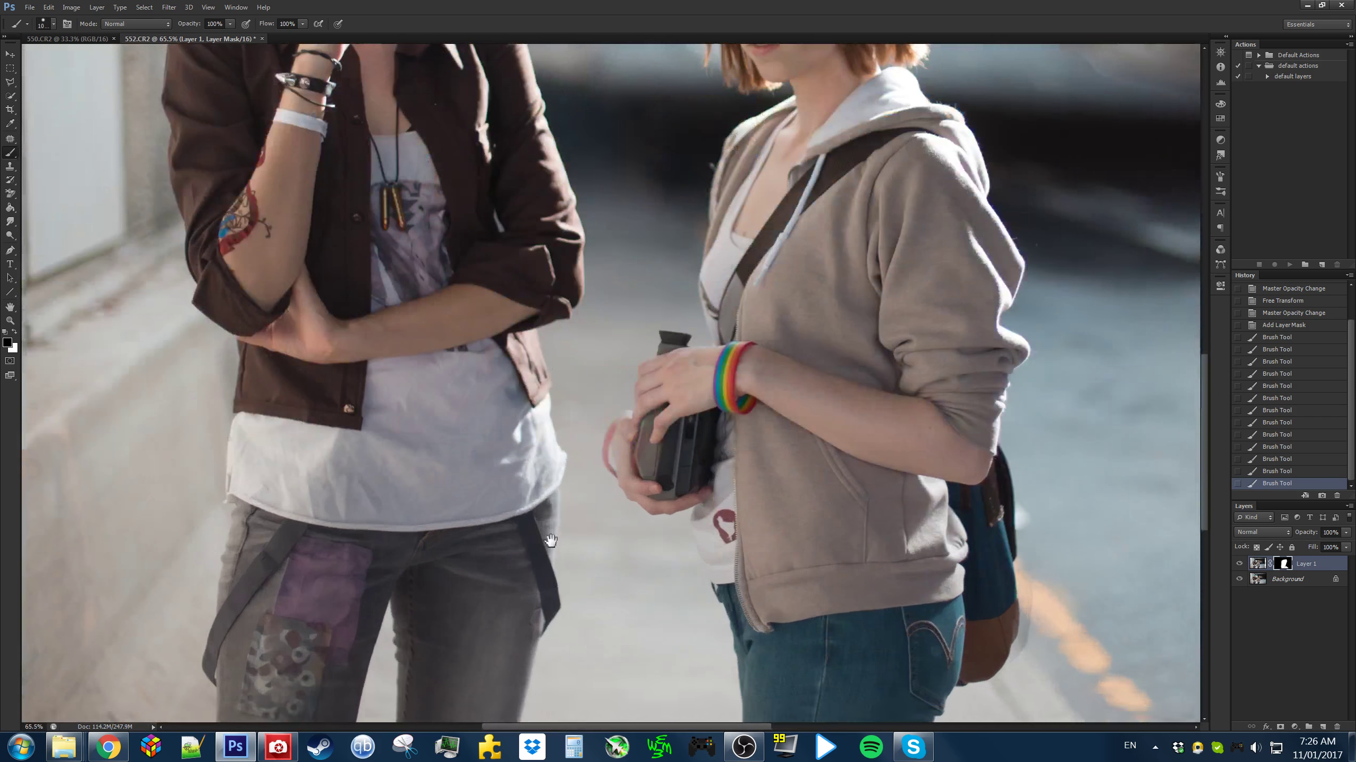
pyautogui.moveTo(587, 573); pyautogui.dragTo(591, 505)
pyautogui.scroll(3, 432, 289)
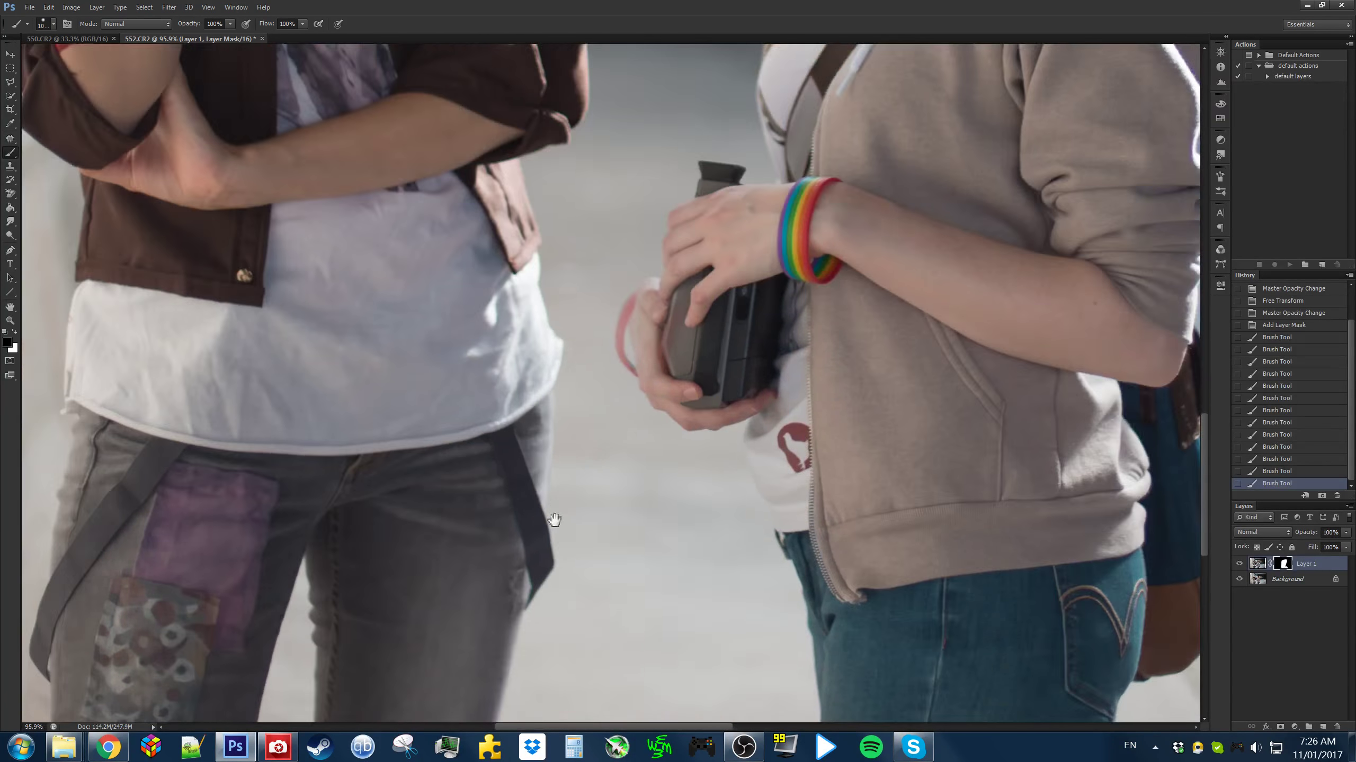
pyautogui.click(1243, 569)
pyautogui.click(1244, 569)
pyautogui.click(1244, 570)
pyautogui.click(1244, 570)
pyautogui.click(1243, 570)
# Paint white on the mask over the brown-haired woman's faded red wristband beside the camera to restore it
pyautogui.moveTo(662, 336); pyautogui.dragTo(659, 433)
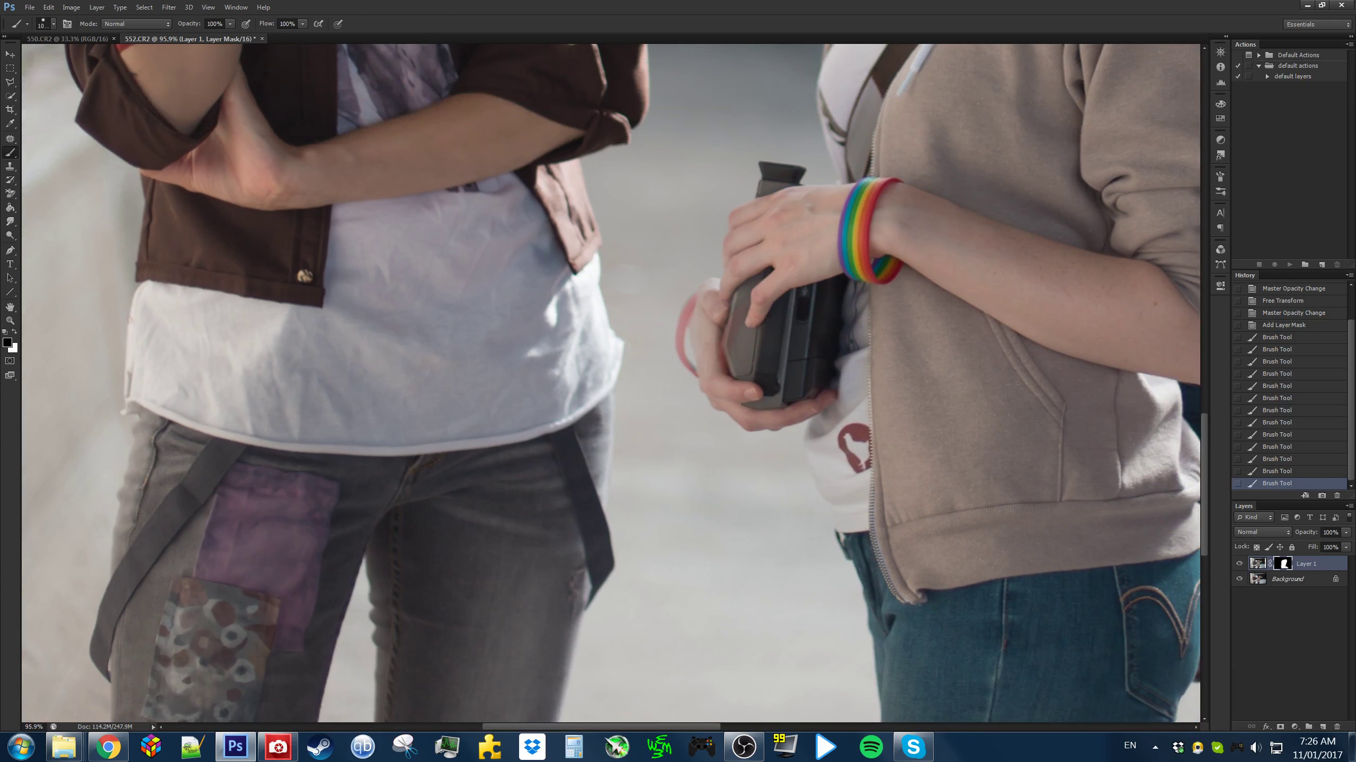
pyautogui.scroll(3, 678, 339)
pyautogui.moveTo(775, 333)
pyautogui.mouseDown()
pyautogui.moveTo(591, 346)
pyautogui.moveTo(492, 439)
pyautogui.mouseUp()
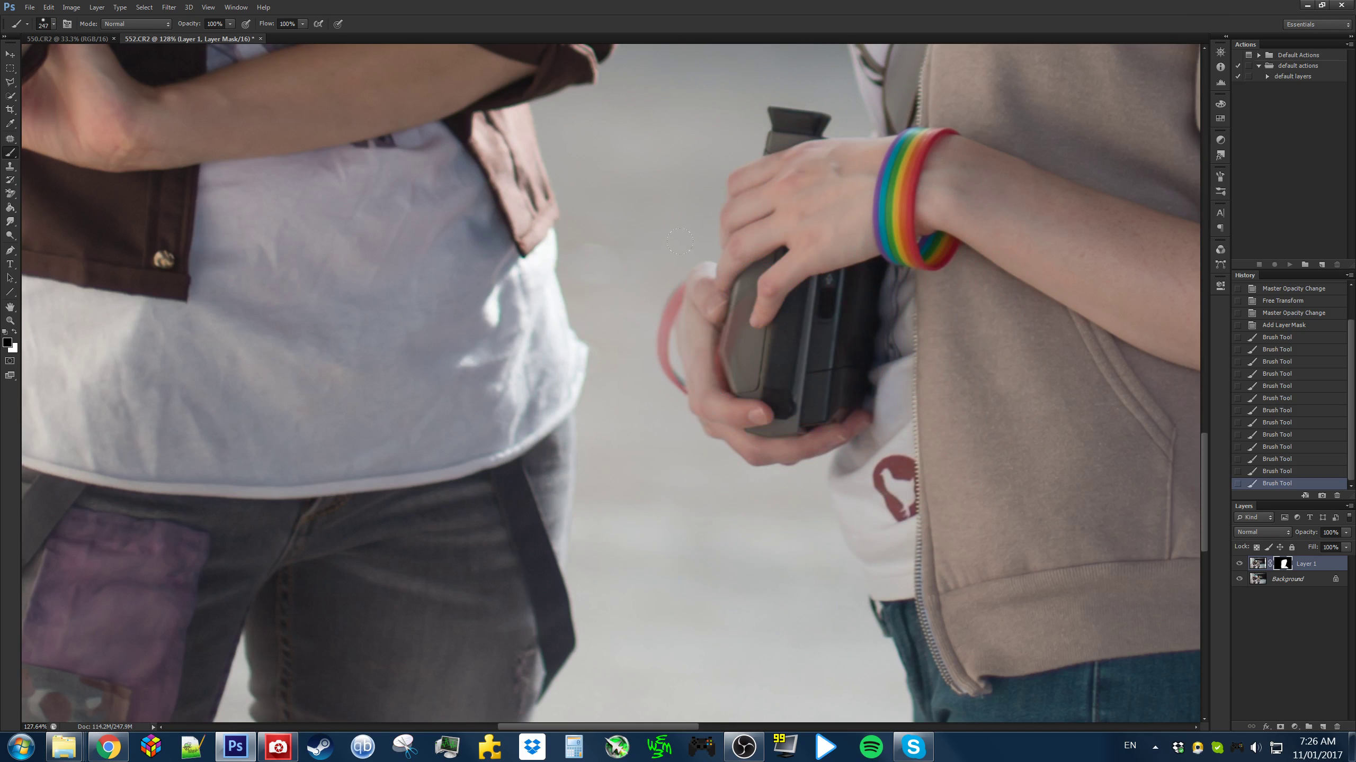
pyautogui.click(721, 328)
pyautogui.hotkey('ctrl', 'z')
pyautogui.press('x')
pyautogui.moveTo(714, 335); pyautogui.dragTo(652, 270)
pyautogui.hotkey('ctrl', 'z')
pyautogui.hotkey('ctrl', 'z')
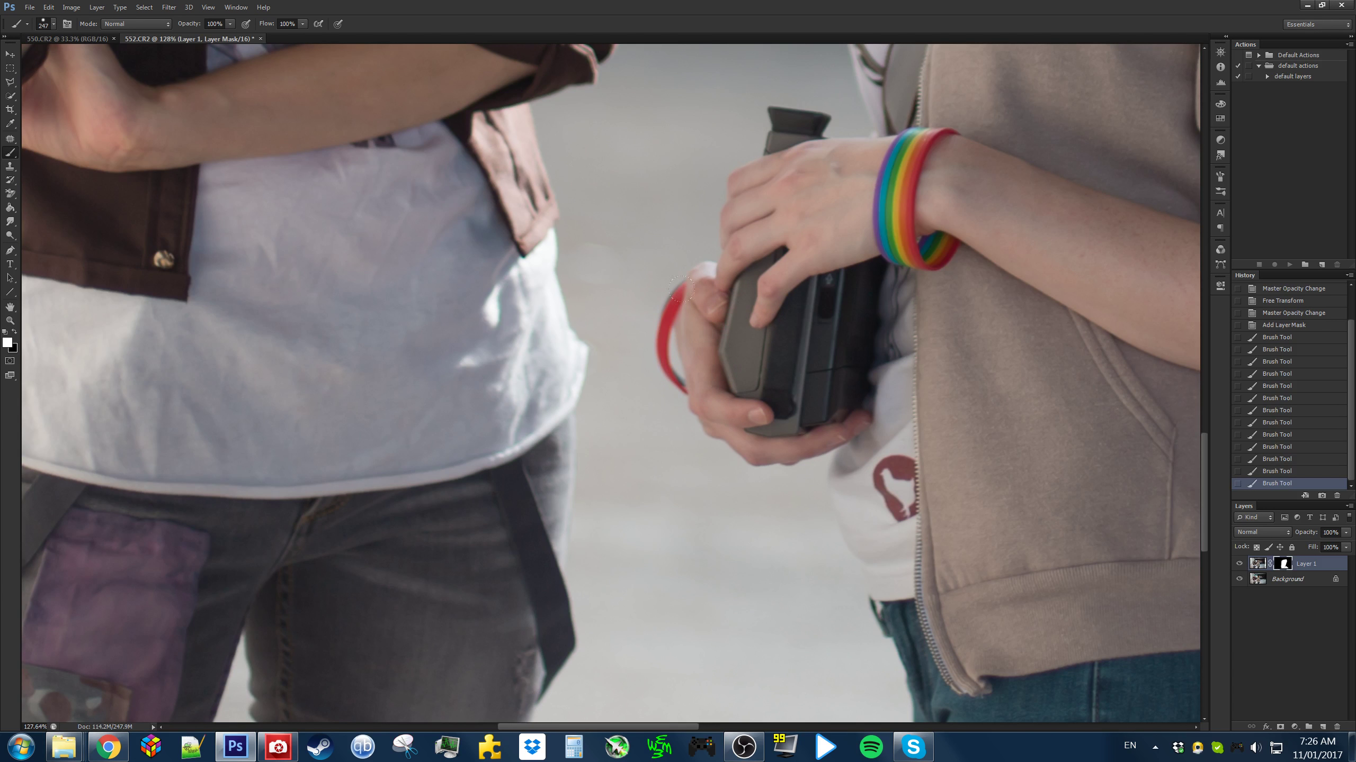
pyautogui.moveTo(687, 329); pyautogui.dragTo(695, 278)
pyautogui.moveTo(706, 159)
pyautogui.mouseDown()
pyautogui.moveTo(664, 272)
pyautogui.moveTo(688, 217)
pyautogui.mouseUp()
# Paint black on the mask over the dark area above the brown-haired woman's head to reveal the background's smoke
pyautogui.moveTo(825, 161); pyautogui.dragTo(769, 477)
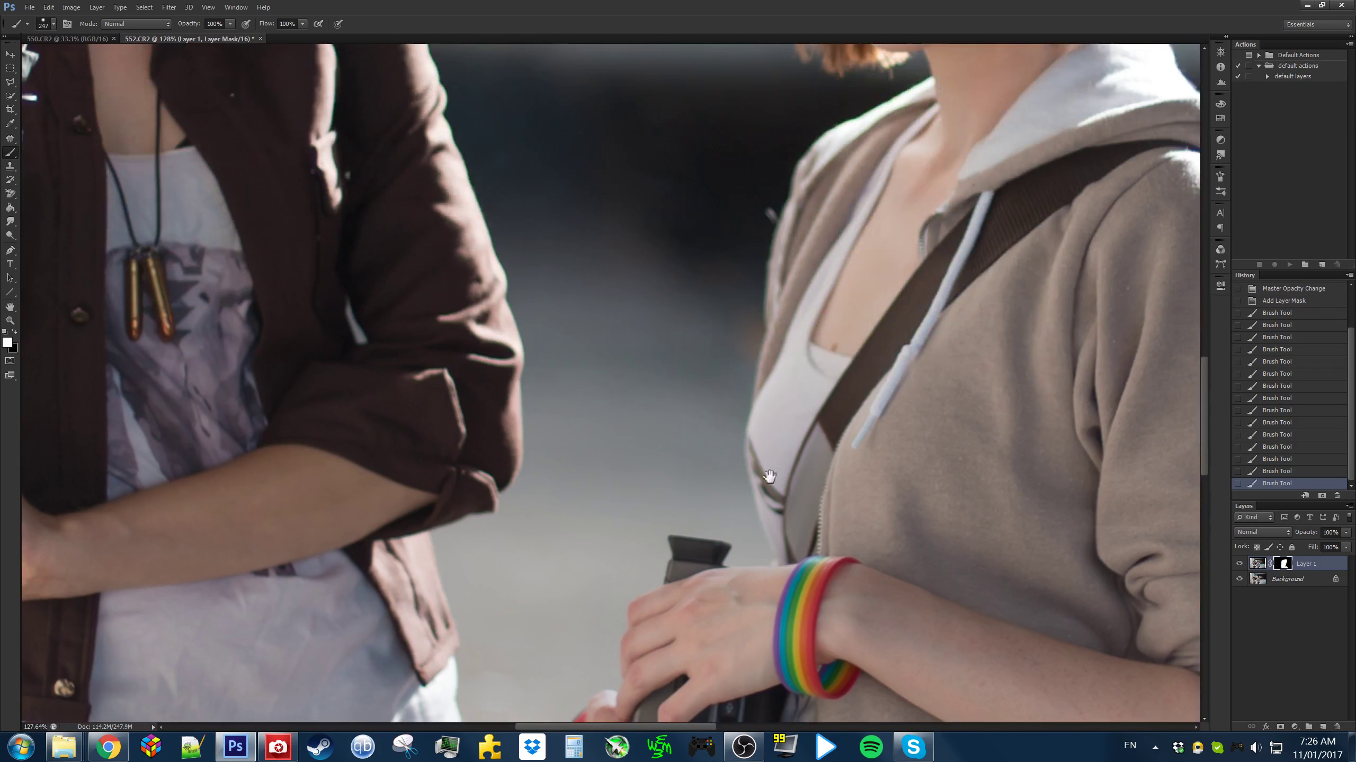
pyautogui.click(724, 129)
pyautogui.scroll(7, 654, 537)
pyautogui.click(734, 239)
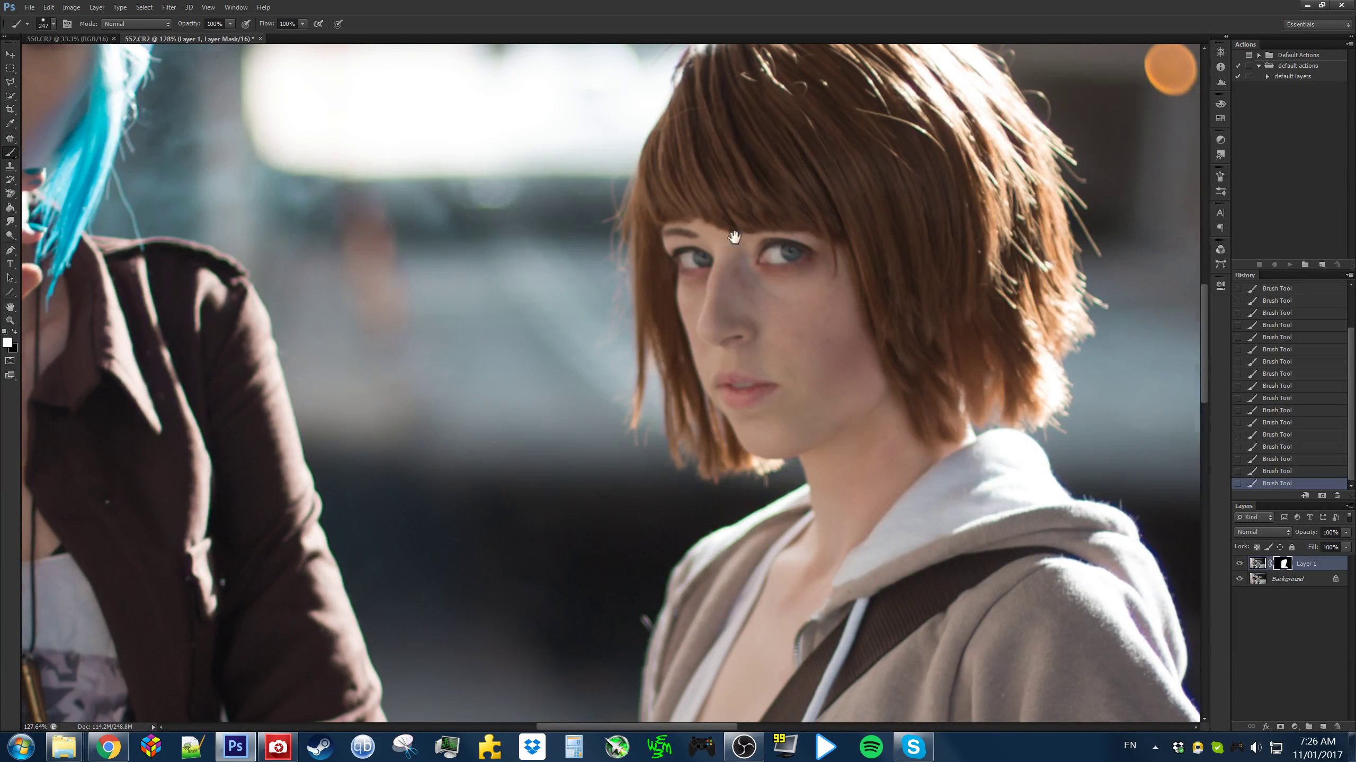
pyautogui.scroll(4, 734, 238)
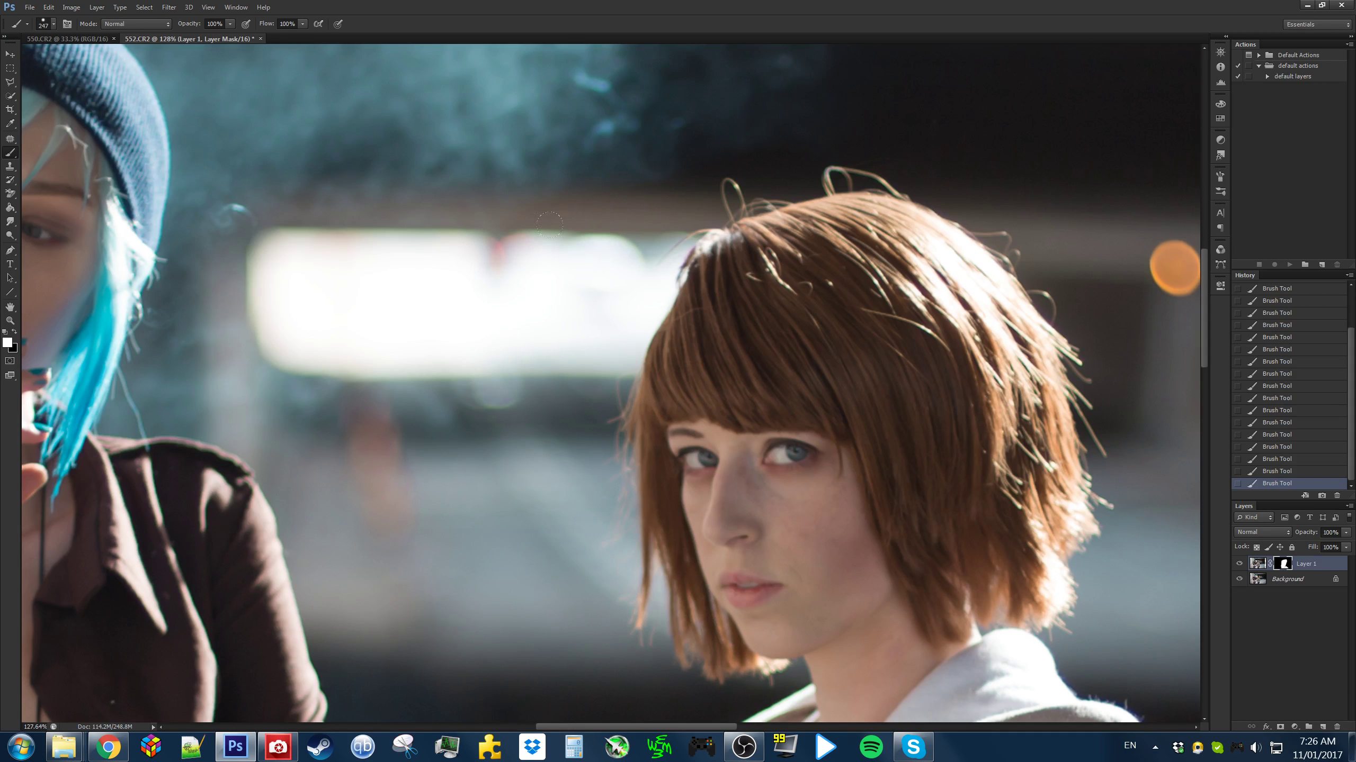
pyautogui.scroll(-5, 512, 290)
pyautogui.press('x')
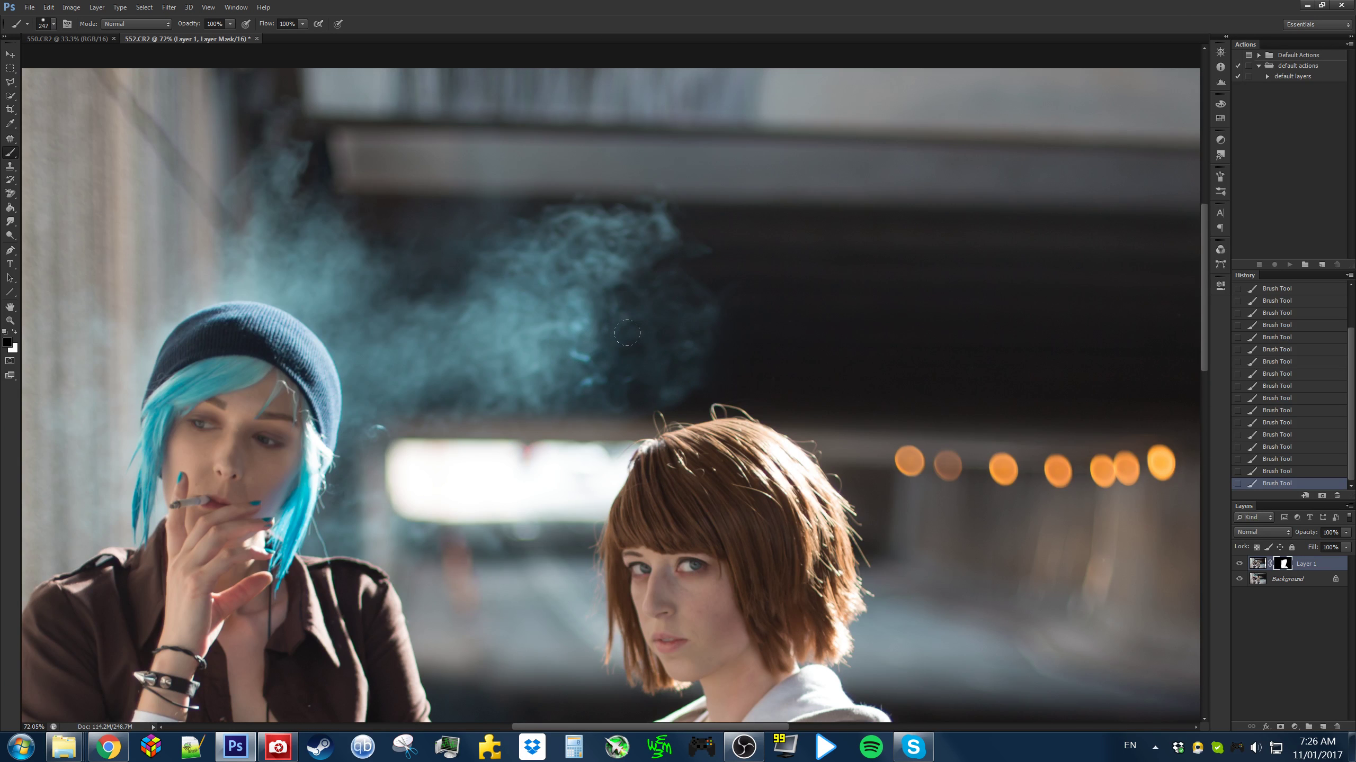
pyautogui.moveTo(709, 322)
pyautogui.mouseDown()
pyautogui.moveTo(742, 318)
pyautogui.moveTo(774, 406)
pyautogui.moveTo(710, 390)
pyautogui.moveTo(843, 338)
pyautogui.moveTo(691, 327)
pyautogui.moveTo(686, 210)
pyautogui.moveTo(689, 195)
pyautogui.moveTo(722, 201)
pyautogui.mouseUp()
pyautogui.press('x')
pyautogui.scroll(-6, 691, 431)
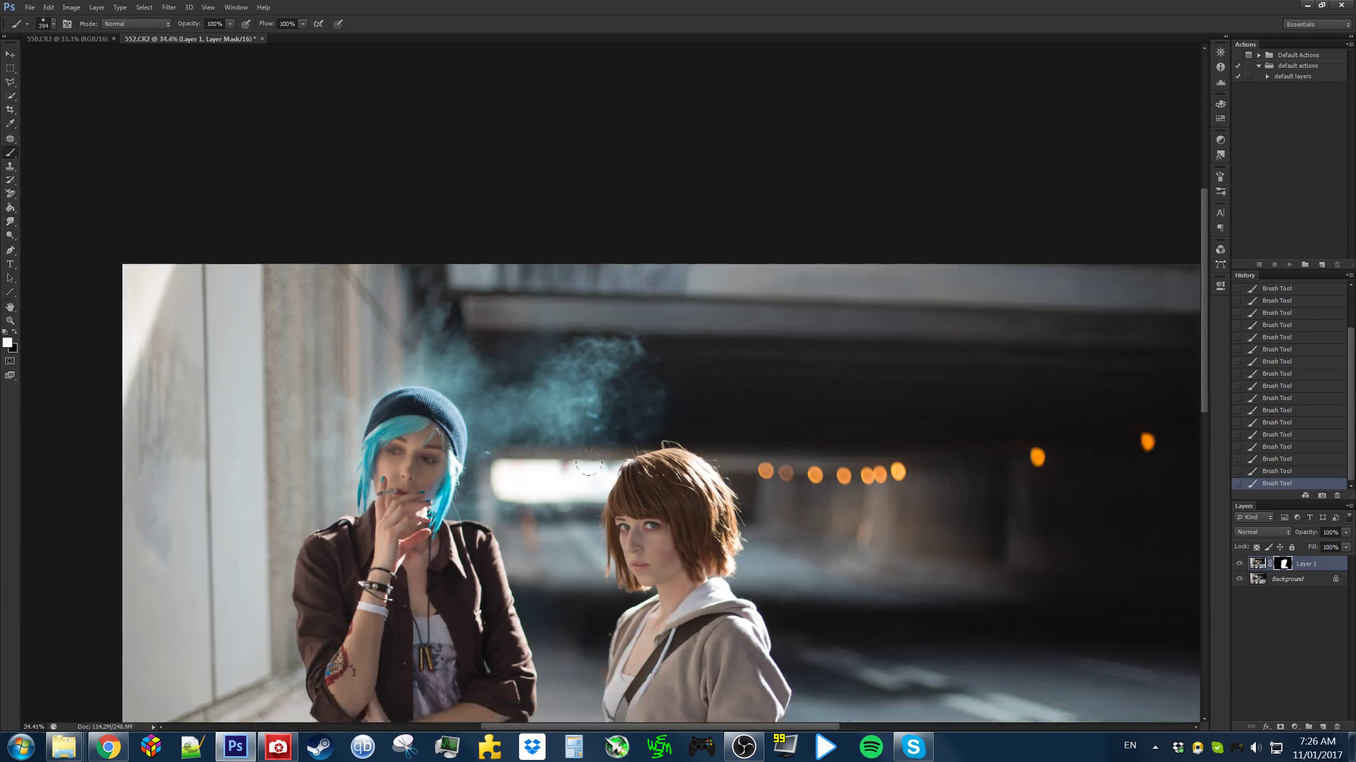
# Check the whole composite against the background photo by toggling the pasted layer's visibility
pyautogui.scroll(1, 593, 468)
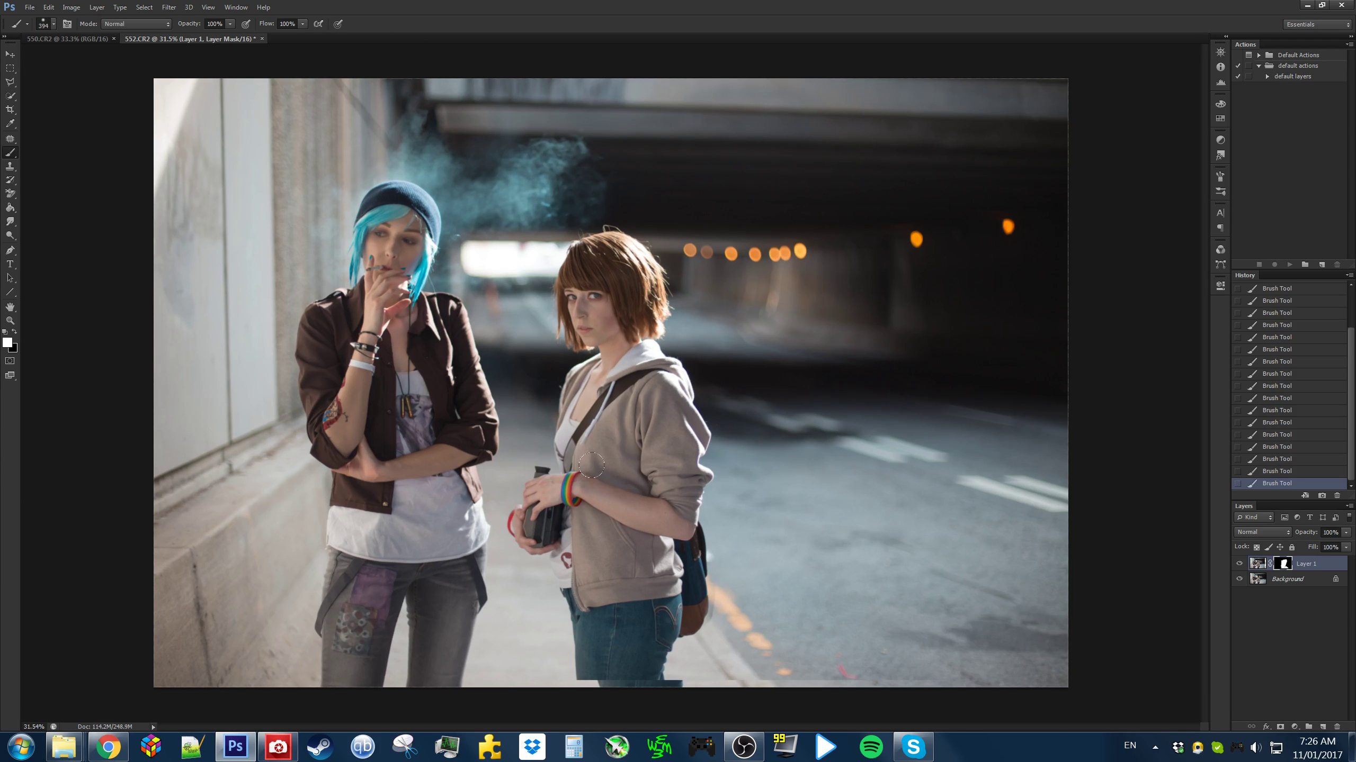
pyautogui.click(1239, 563)
pyautogui.click(1239, 564)
pyautogui.click(1239, 564)
pyautogui.click(1239, 563)
pyautogui.click(1239, 563)
pyautogui.click(1239, 564)
pyautogui.click(1239, 564)
pyautogui.click(1239, 564)
pyautogui.click(1239, 564)
pyautogui.click(1239, 564)
pyautogui.click(1239, 564)
pyautogui.click(1239, 564)
pyautogui.click(1242, 565)
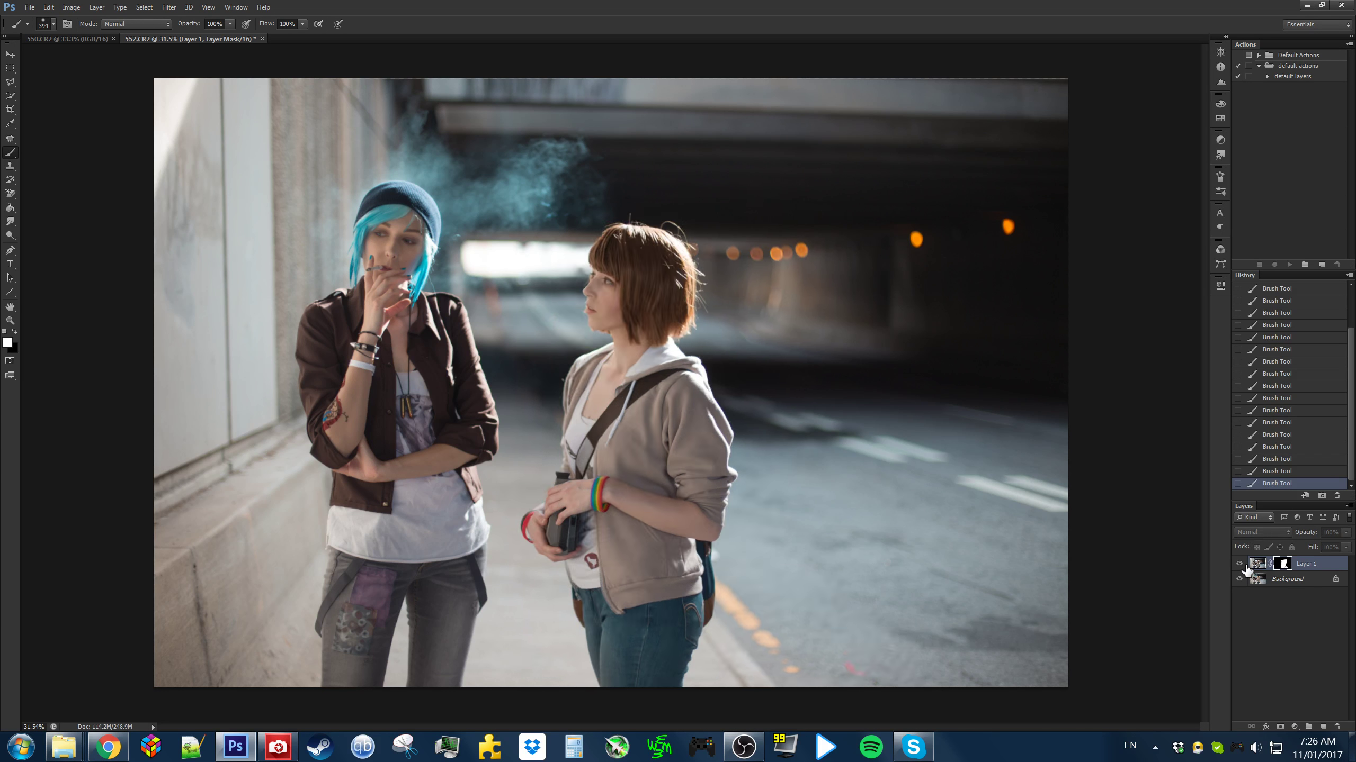
pyautogui.click(1242, 565)
pyautogui.click(1242, 565)
pyautogui.click(1242, 565)
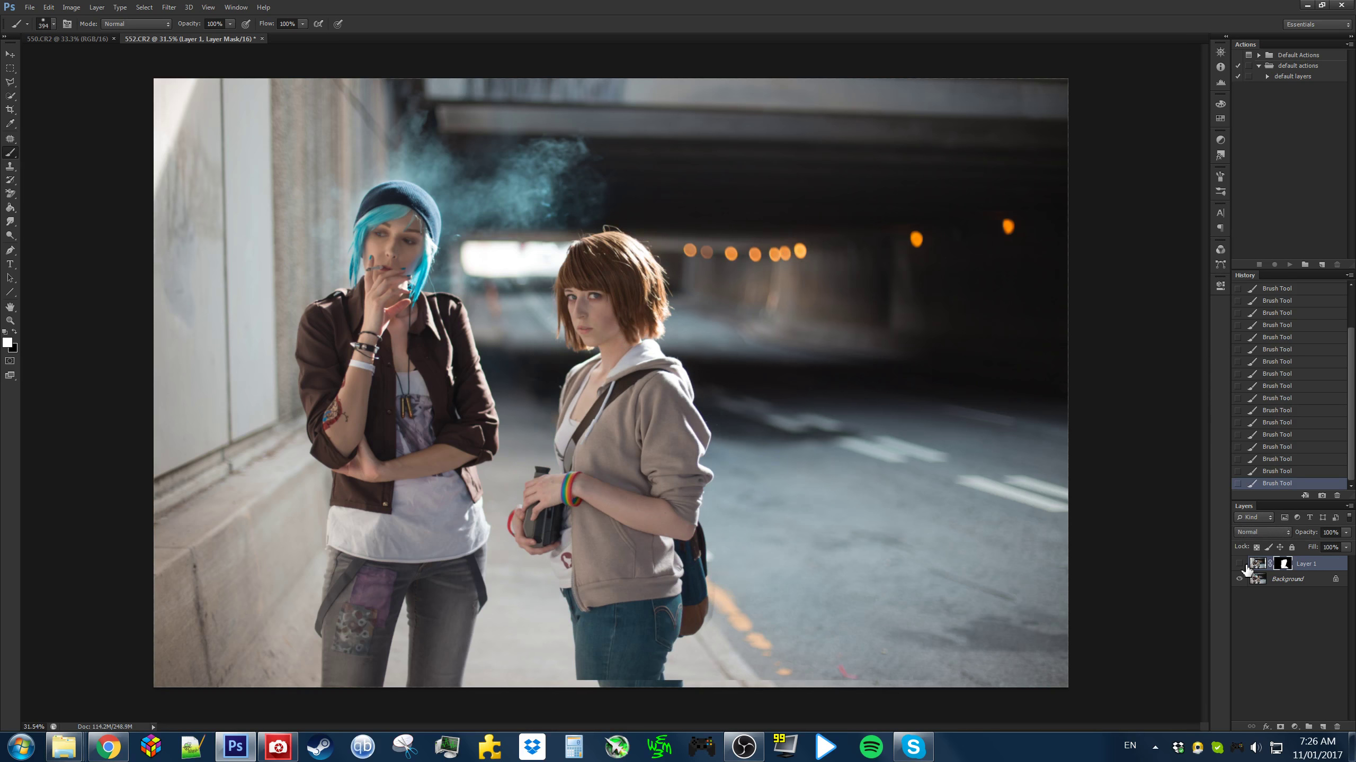
pyautogui.click(1239, 564)
pyautogui.click(1239, 564)
# Paint black on the mask along the upper edge of the bright tunnel opening to remove the red fleck
pyautogui.scroll(8, 483, 235)
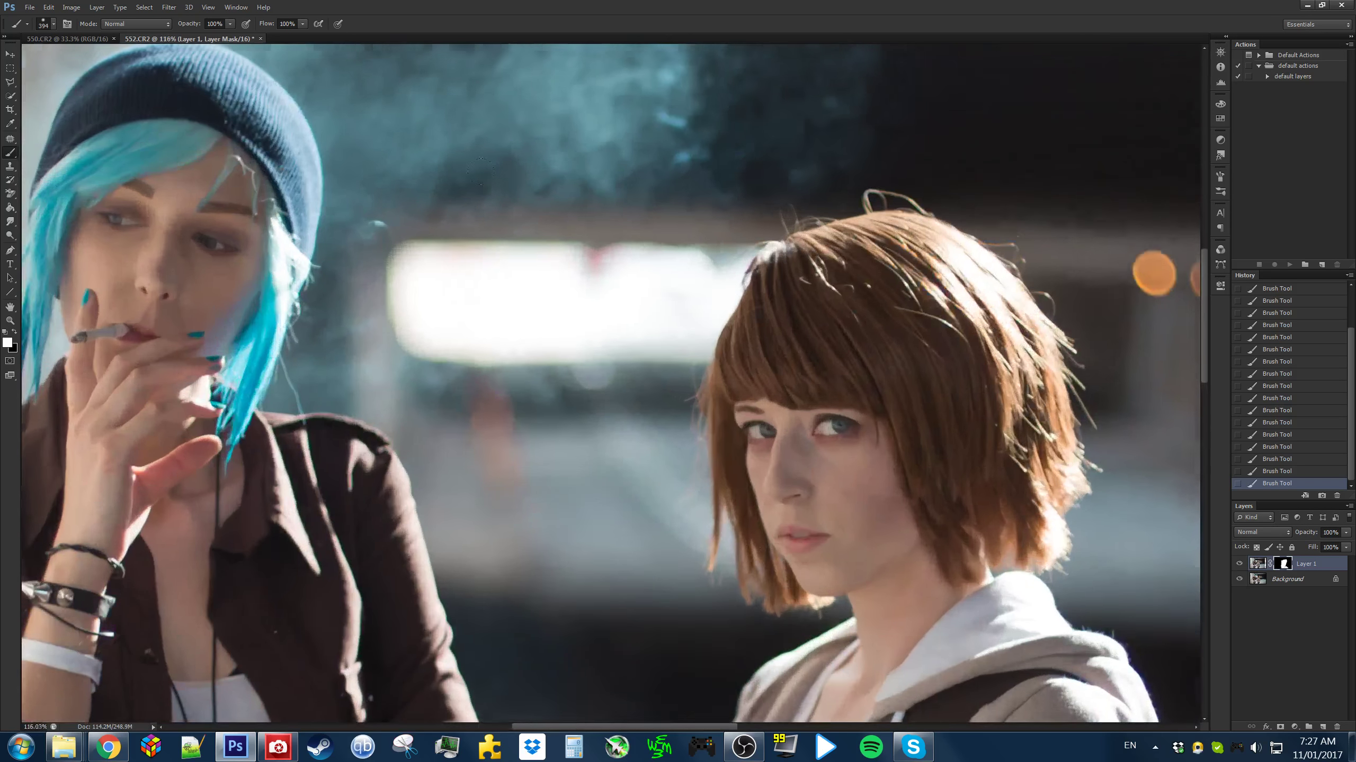
pyautogui.scroll(1, 568, 253)
pyautogui.moveTo(610, 286)
pyautogui.mouseDown()
pyautogui.moveTo(536, 294)
pyautogui.moveTo(535, 351)
pyautogui.mouseUp()
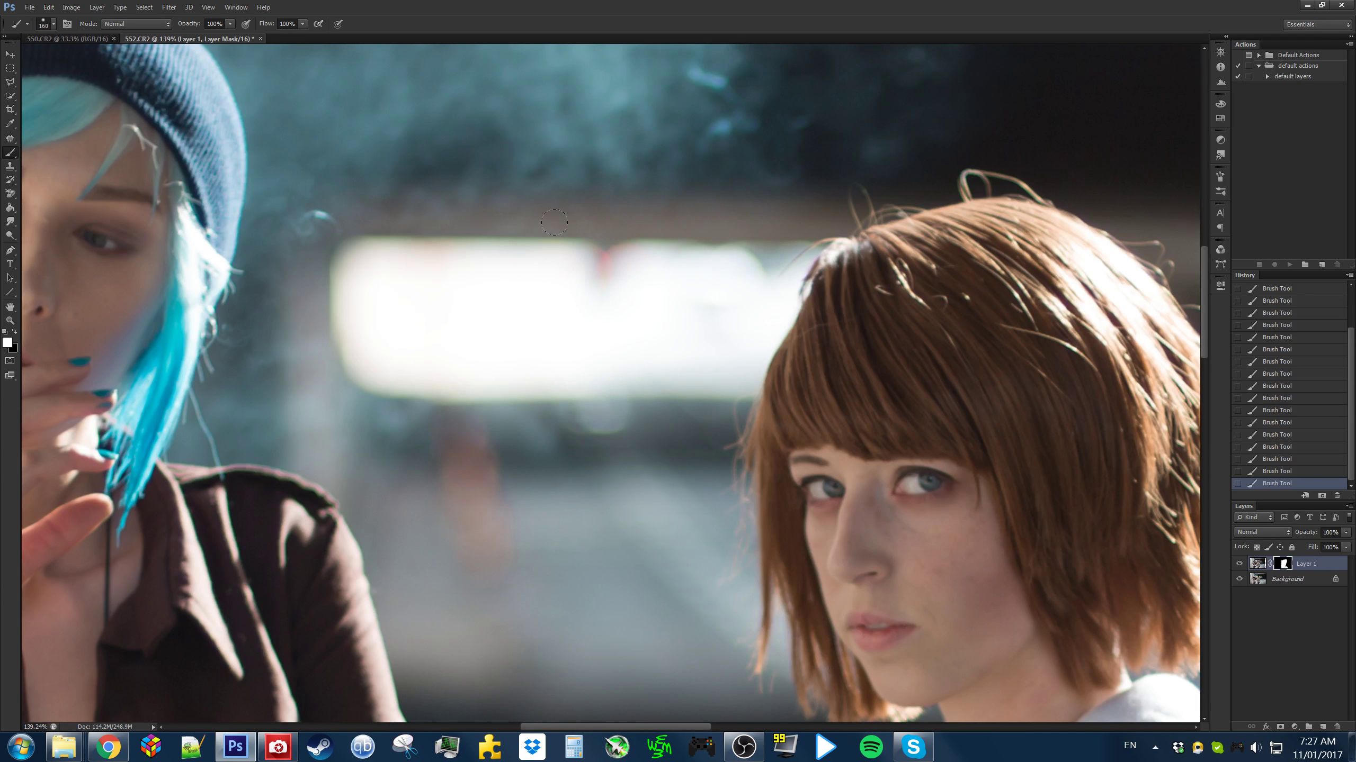
pyautogui.moveTo(560, 214); pyautogui.dragTo(574, 214)
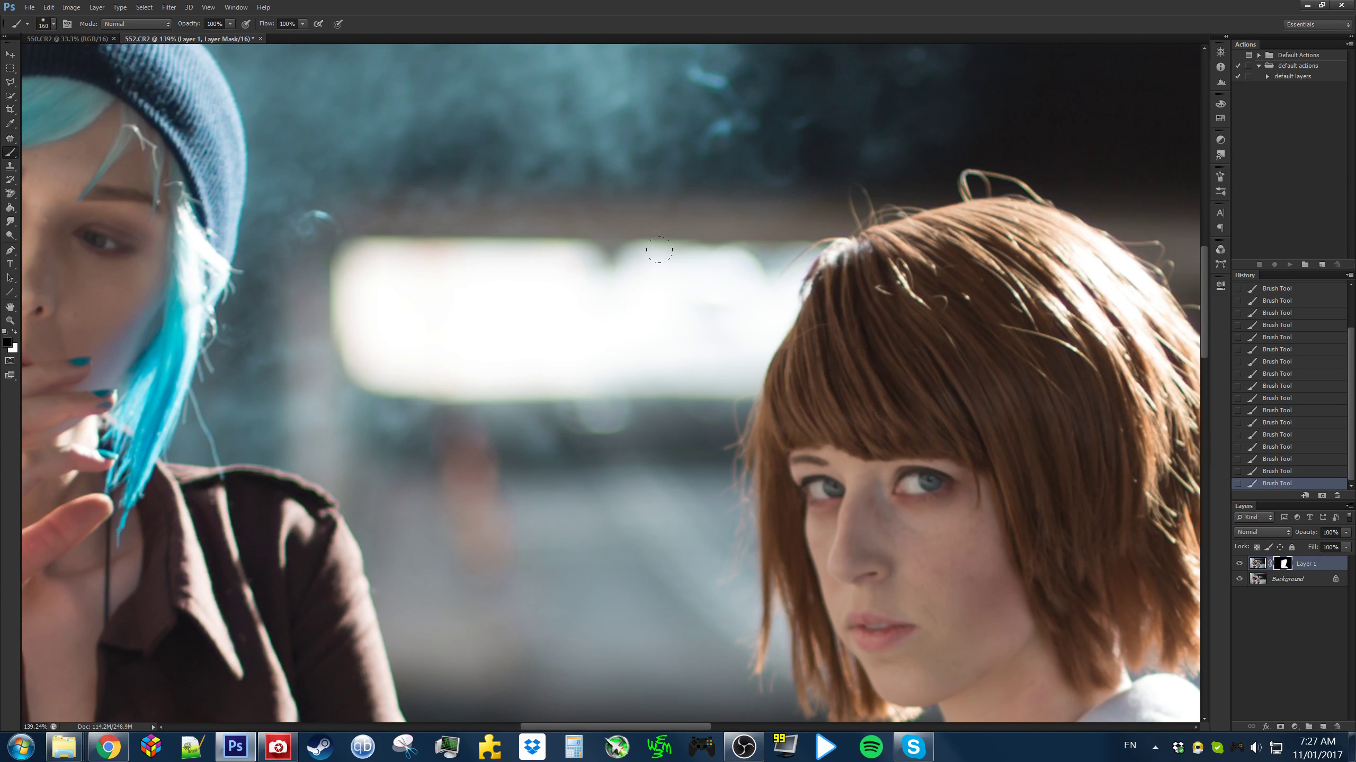
pyautogui.scroll(-5, 662, 239)
pyautogui.scroll(-4, 675, 357)
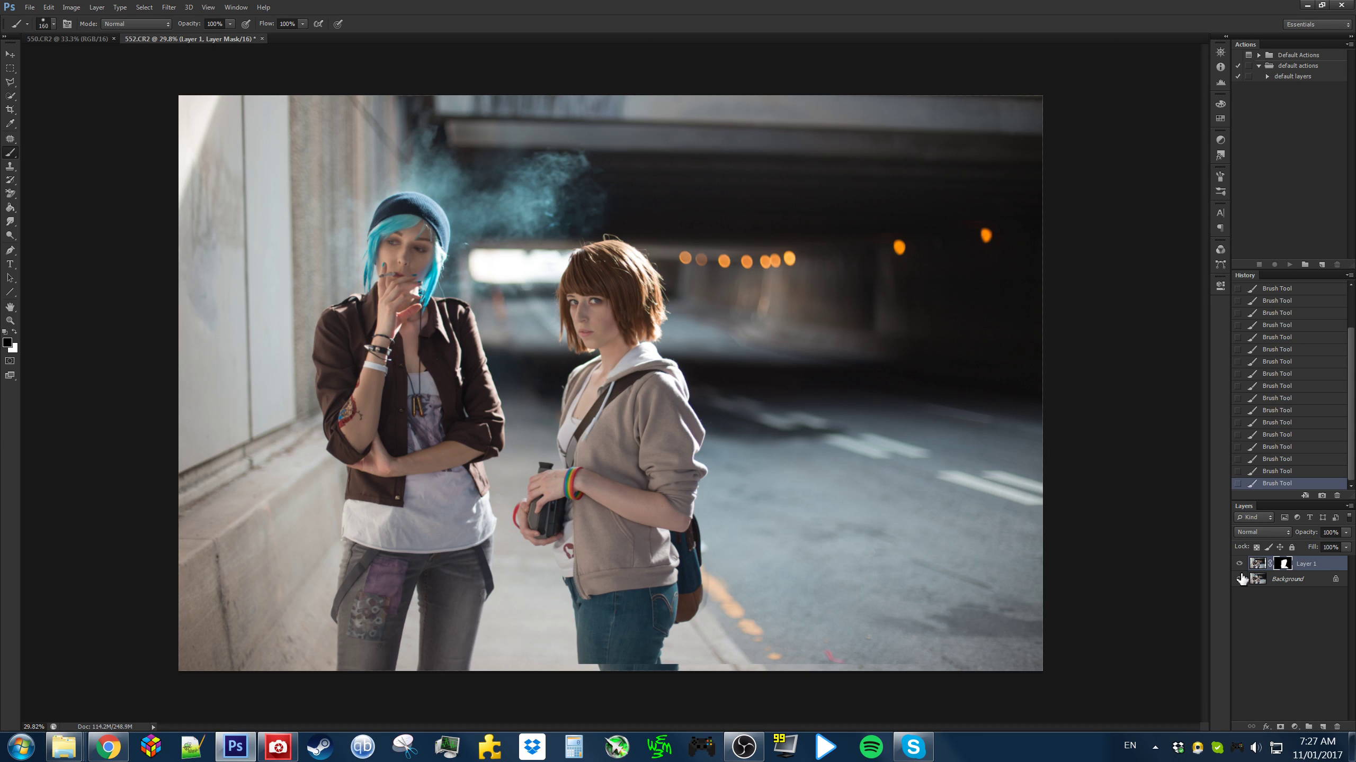
# Toggle the pasted layer off and on to review the retouched tunnel opening within the full image
pyautogui.click(1239, 565)
pyautogui.click(1239, 565)
pyautogui.click(1239, 565)
pyautogui.click(1239, 565)
pyautogui.click(1239, 565)
pyautogui.click(1239, 565)
# Crop the image to about 5390 × 3590 px at the 2 x 3 ratio, trimming the mismatched strip along the lower edge
pyautogui.click(9, 109)
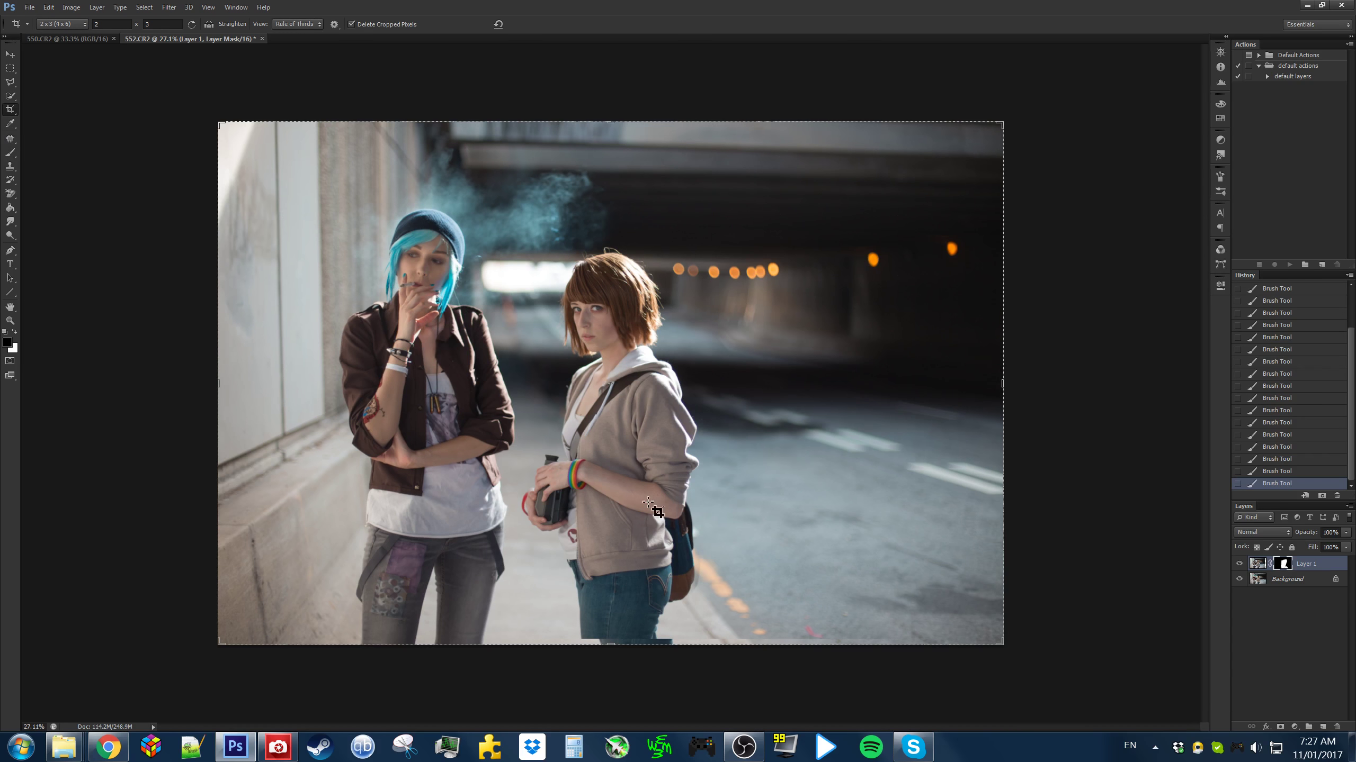
pyautogui.moveTo(1004, 647); pyautogui.dragTo(997, 643)
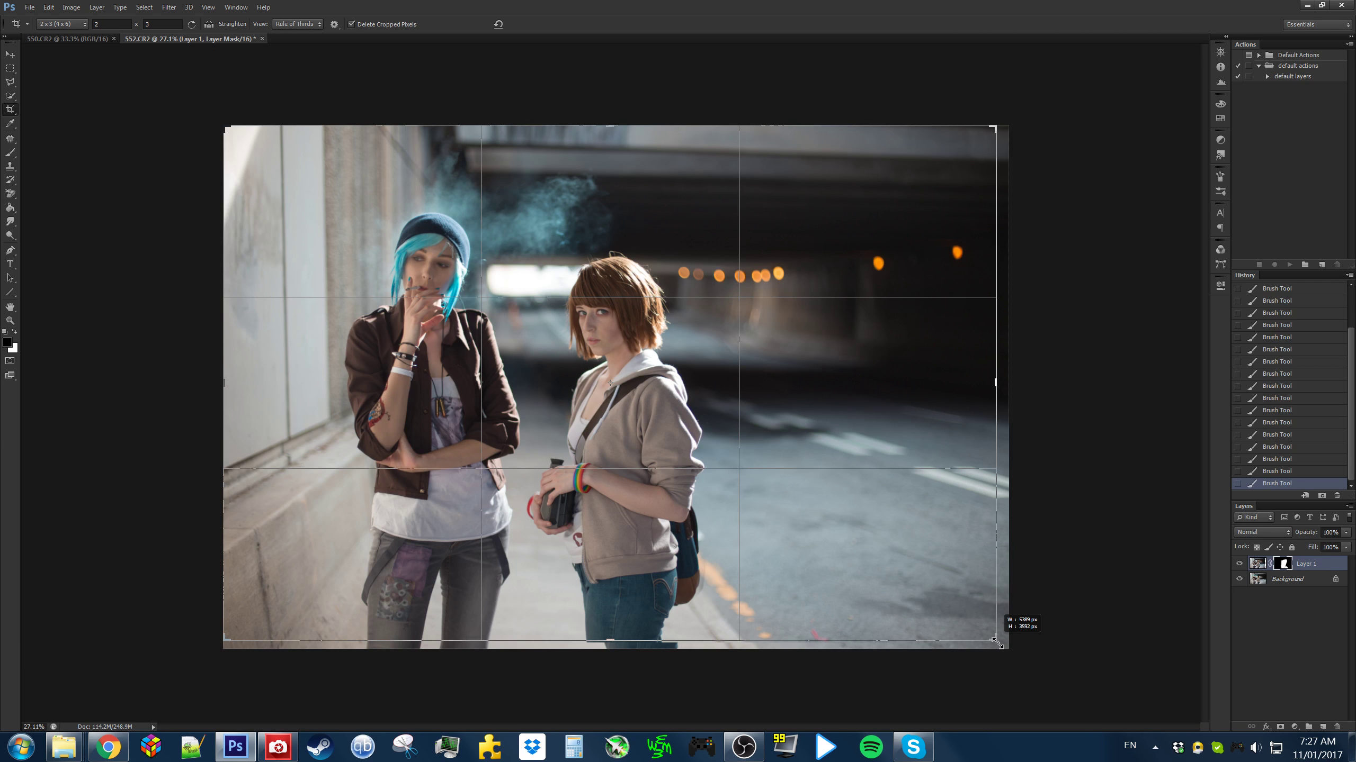
pyautogui.moveTo(997, 644); pyautogui.dragTo(997, 643)
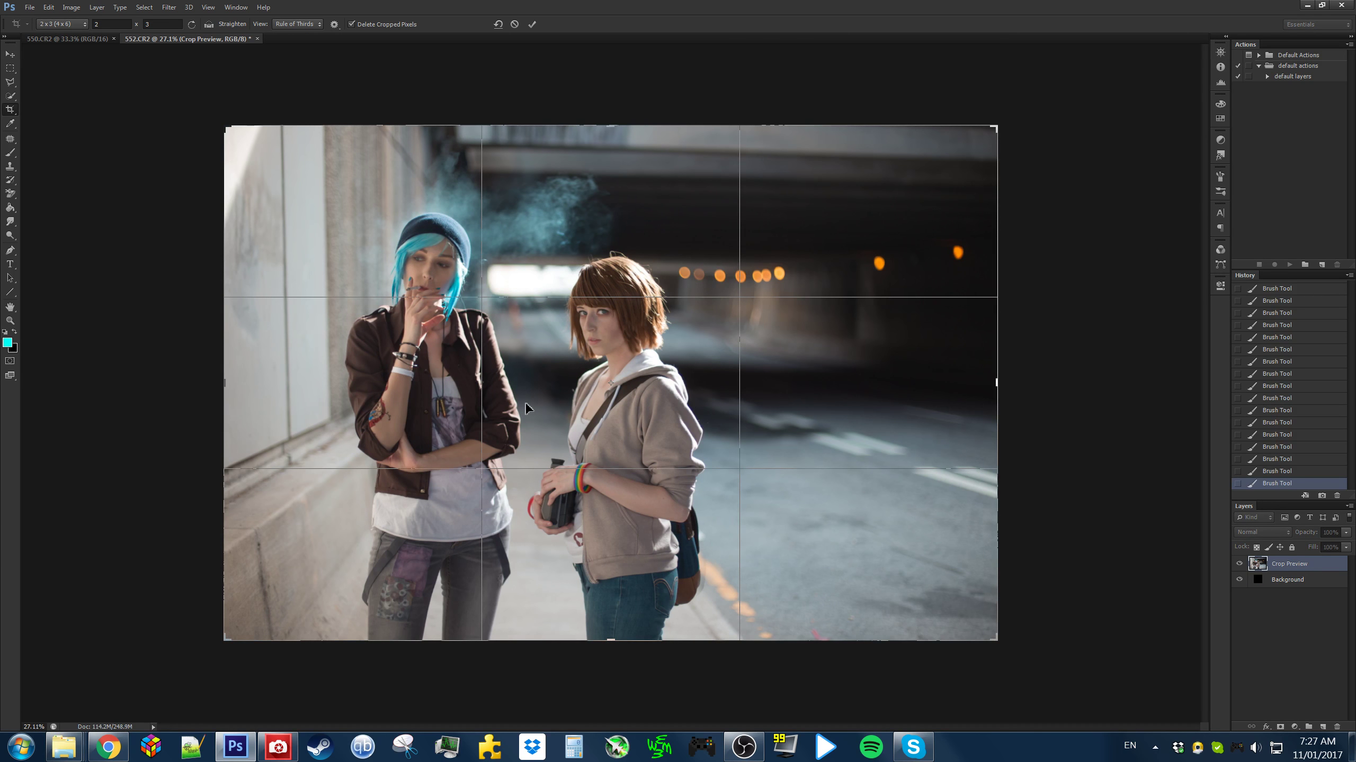
pyautogui.click(11, 68)
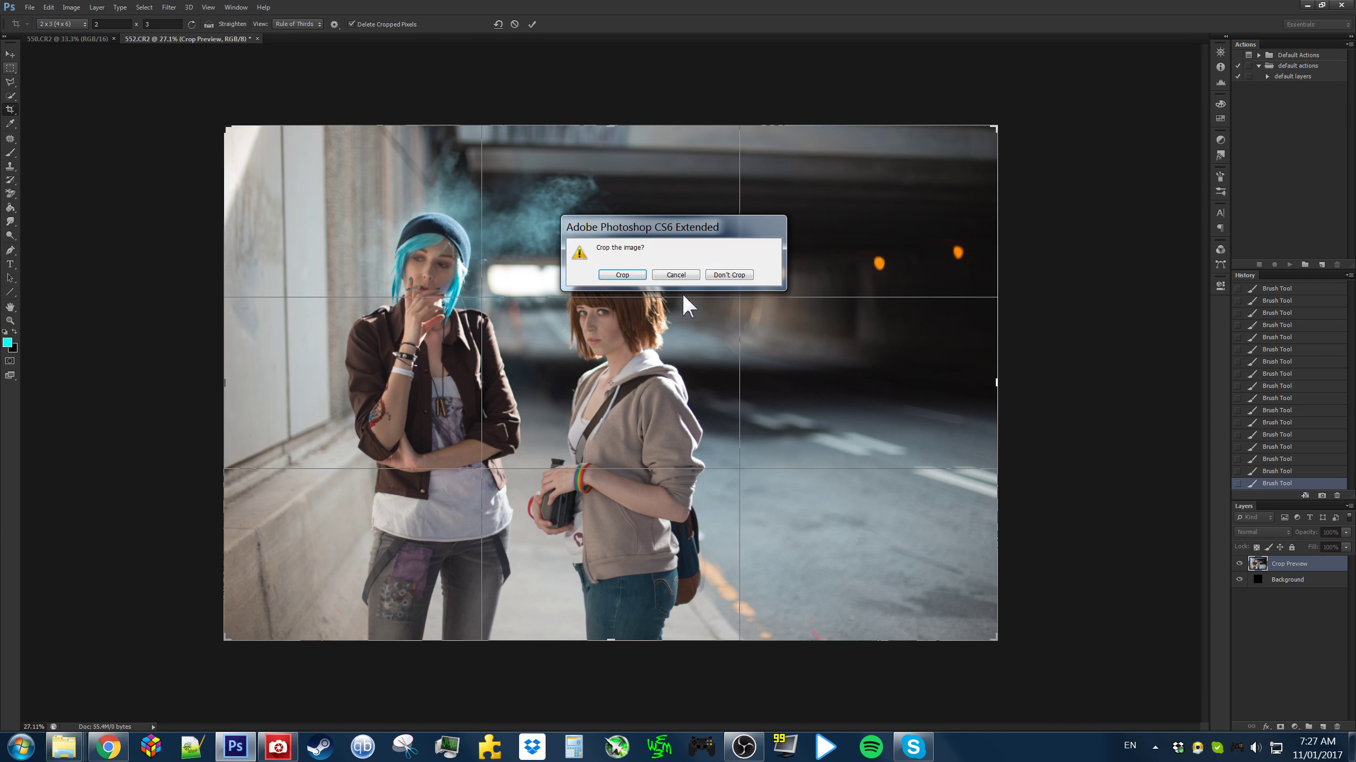
pyautogui.click(620, 272)
# Toggle the masked layer's visibility repeatedly to compare the cropped composite with the background photo
pyautogui.hotkey('ctrl', '+')
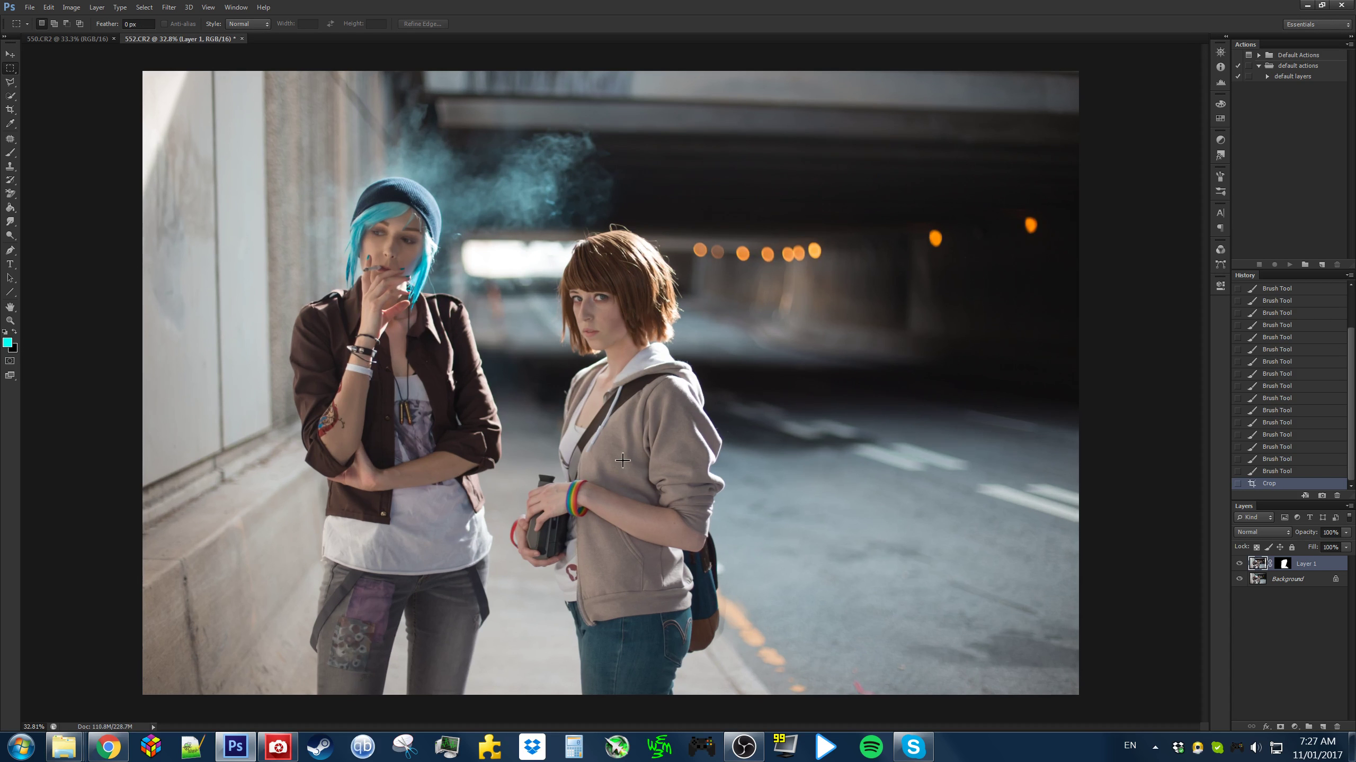
pyautogui.click(1239, 565)
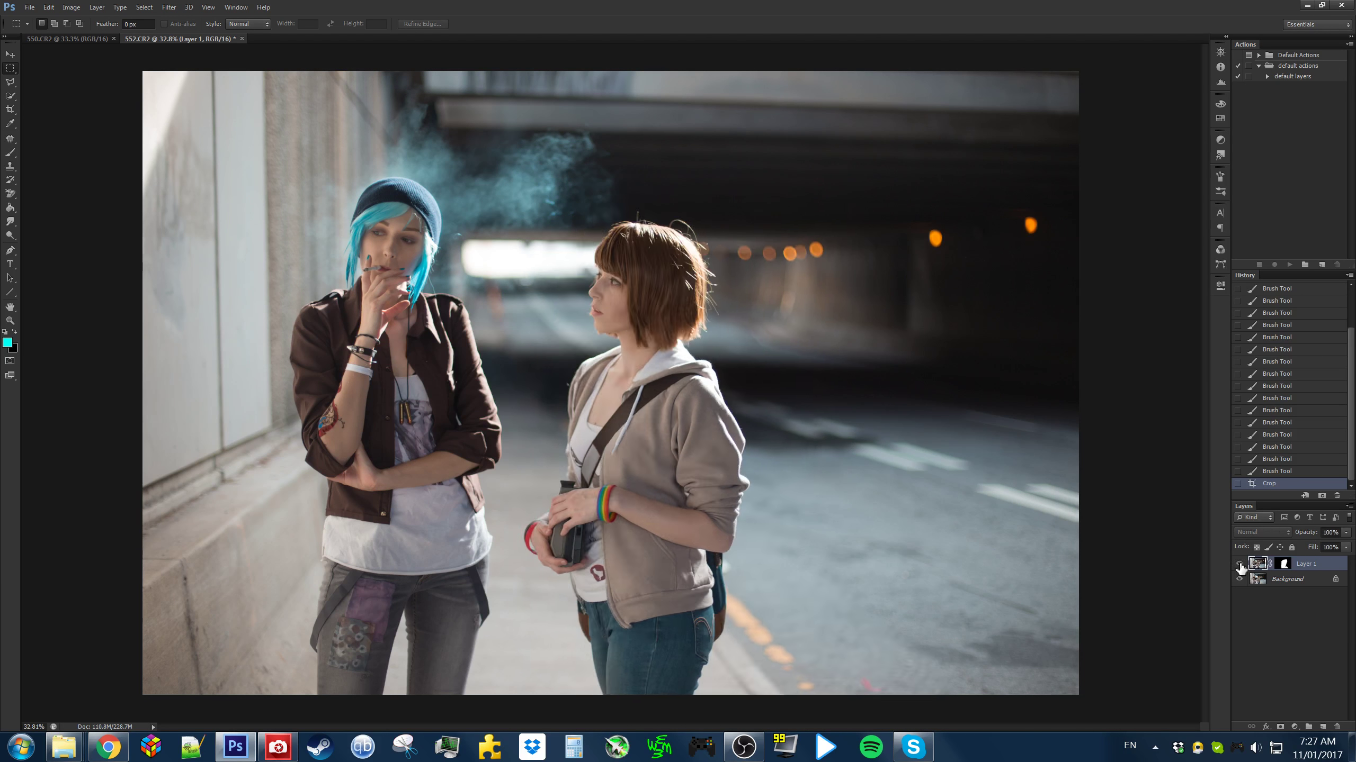
pyautogui.click(1239, 565)
pyautogui.click(1239, 565)
pyautogui.click(1239, 565)
pyautogui.click(1239, 564)
pyautogui.click(1239, 565)
pyautogui.click(1239, 565)
pyautogui.click(1239, 565)
pyautogui.click(1239, 564)
pyautogui.click(1239, 564)
pyautogui.click(1239, 564)
pyautogui.click(1239, 564)
pyautogui.click(1239, 564)
pyautogui.click(1239, 565)
pyautogui.click(1239, 565)
pyautogui.click(1239, 565)
pyautogui.click(1239, 564)
pyautogui.click(1239, 565)
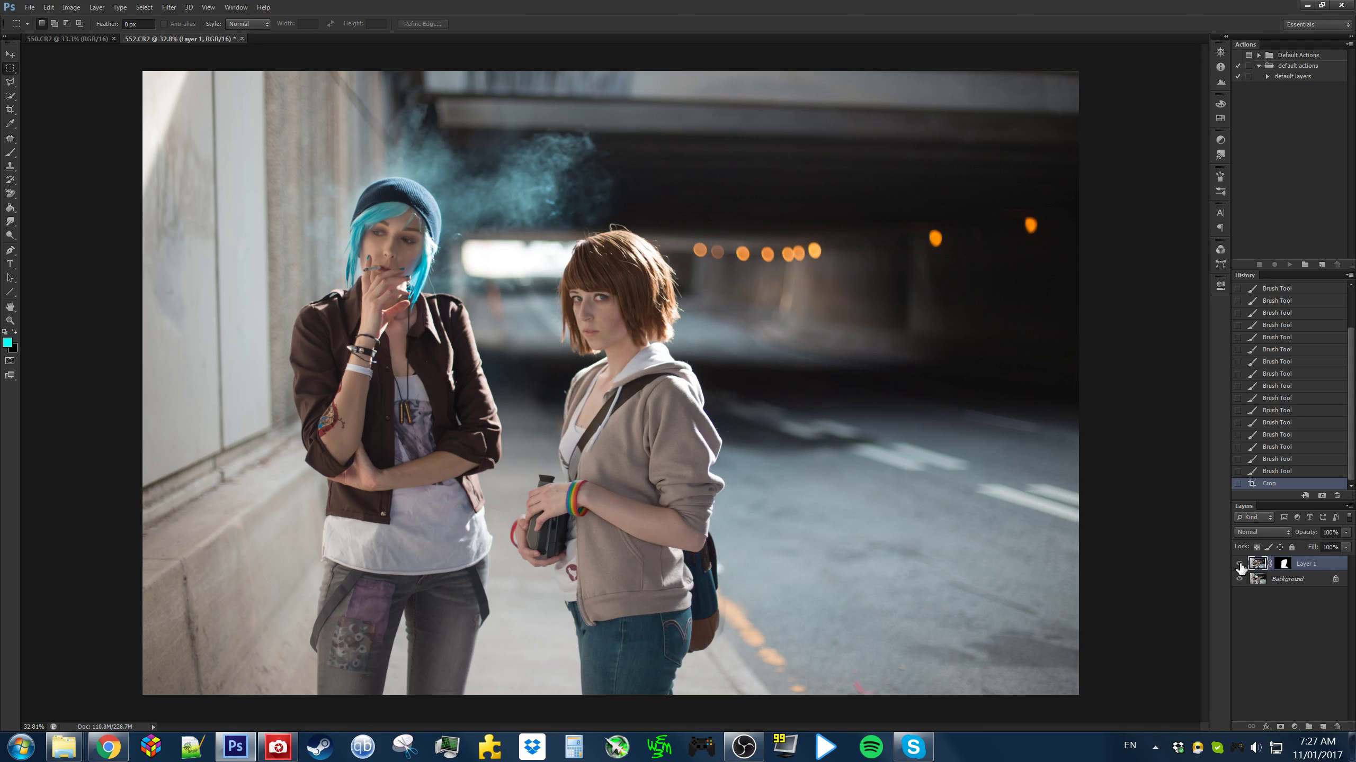
pyautogui.click(1239, 565)
pyautogui.click(1239, 565)
pyautogui.click(1239, 565)
pyautogui.click(1239, 565)
# Merge the masked layer into the background and save the composite as 552.psd, replacing the existing file
pyautogui.hotkey('ctrl', 'e')
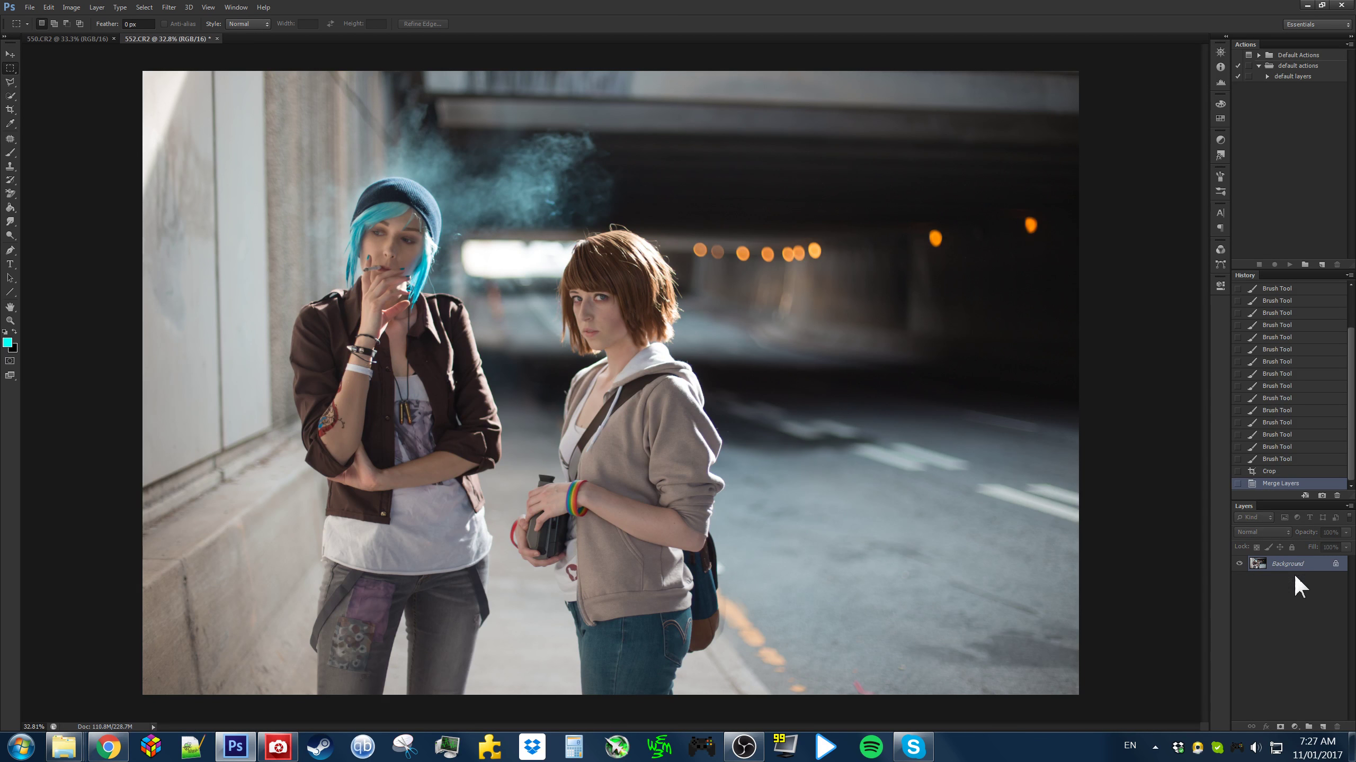
pyautogui.hotkey('ctrl', 's')
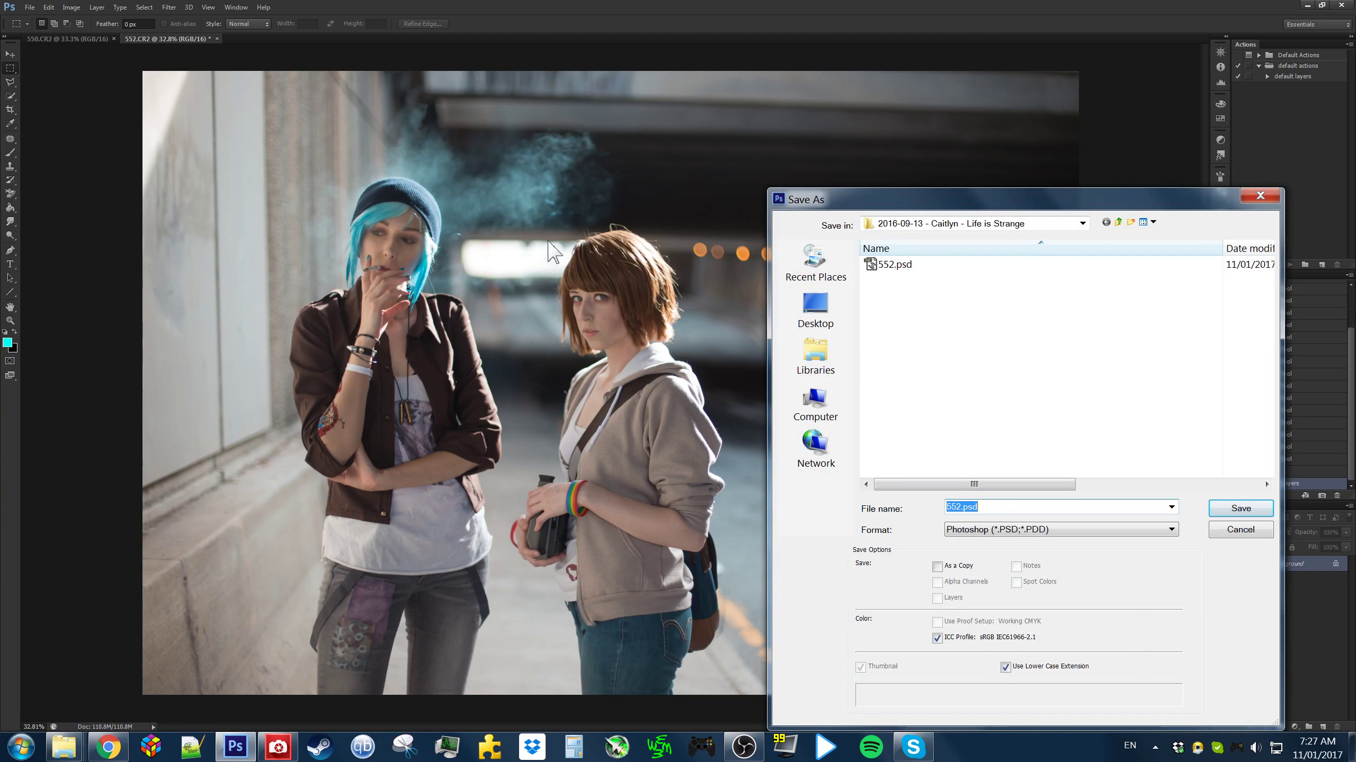
pyautogui.press('Return')
pyautogui.click(640, 273)
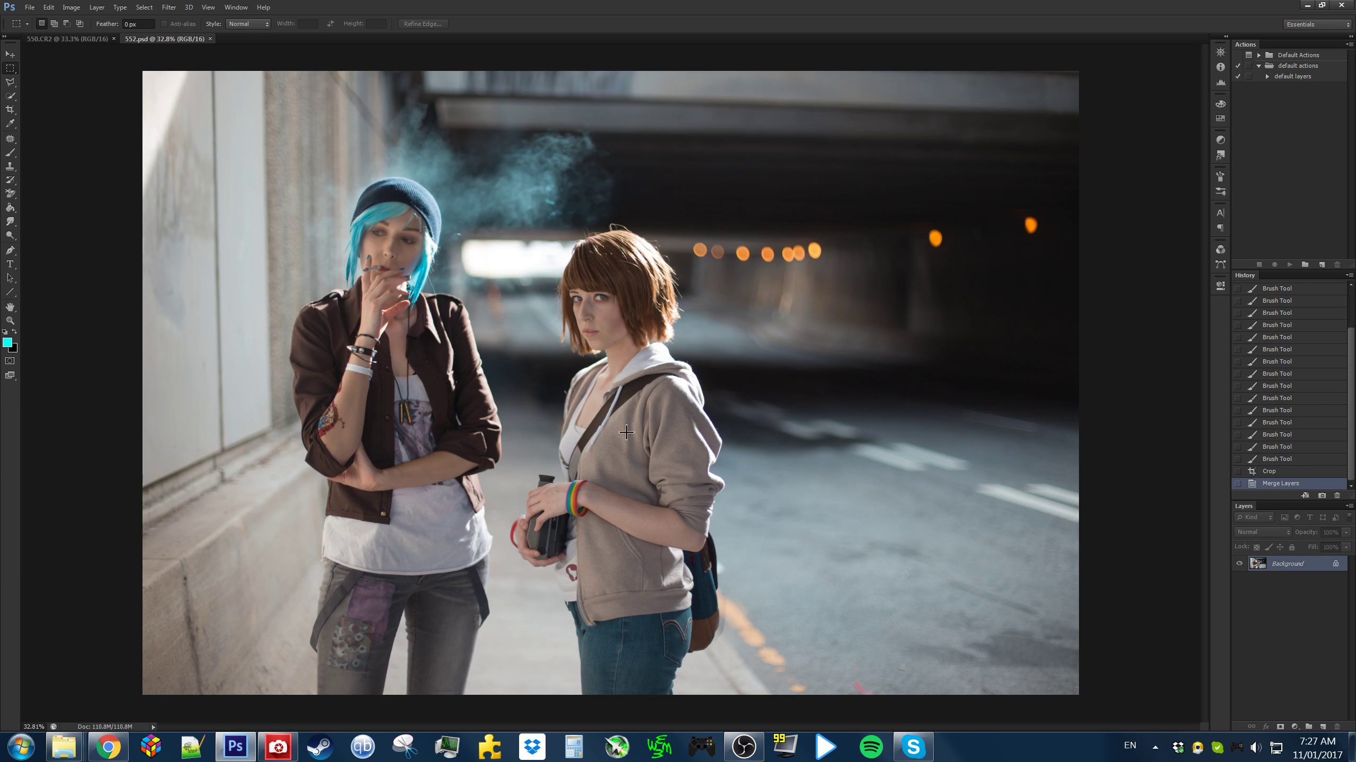
# Duplicate the background layer and remove the red mark at the road's lower edge using a Content-Aware fill
pyautogui.hotkey('ctrl', 'j')
pyautogui.press('Return')
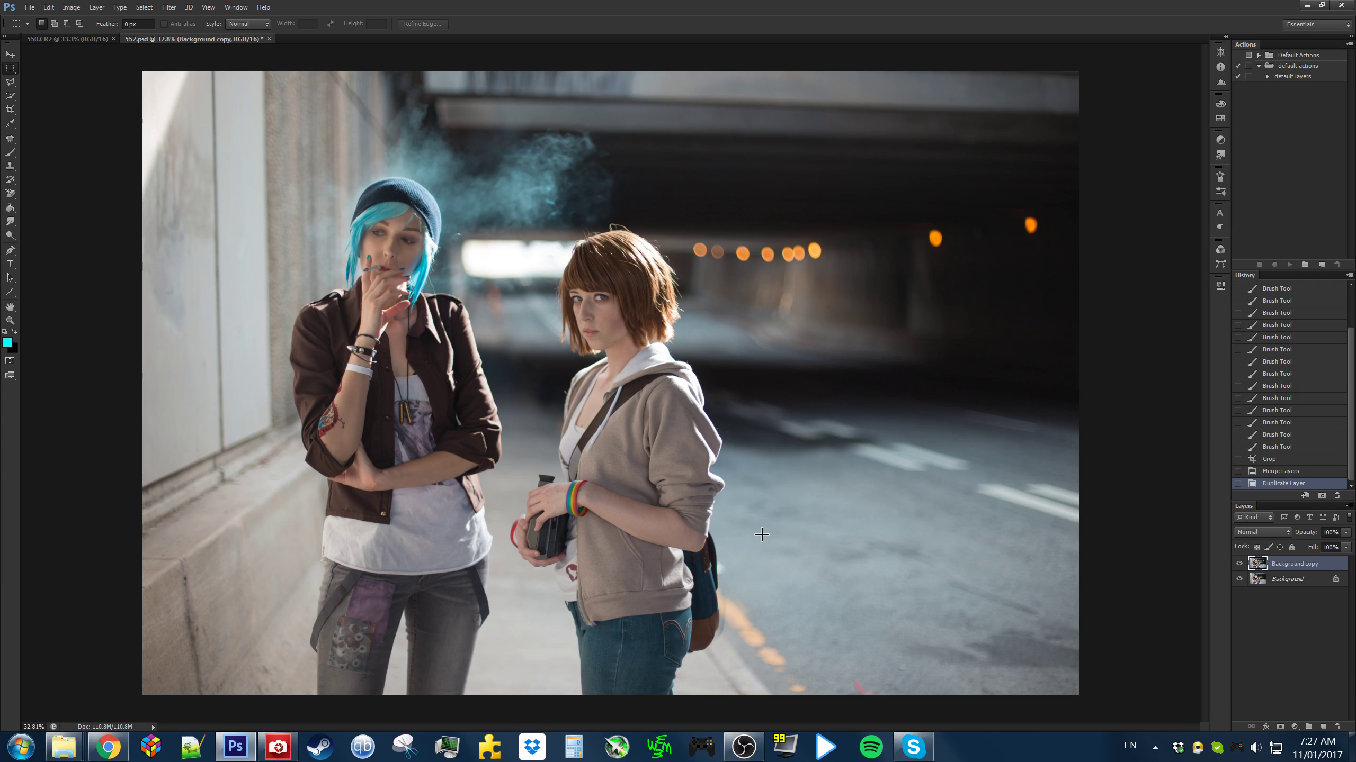
pyautogui.scroll(2, 825, 582)
pyautogui.moveTo(832, 590); pyautogui.dragTo(754, 321)
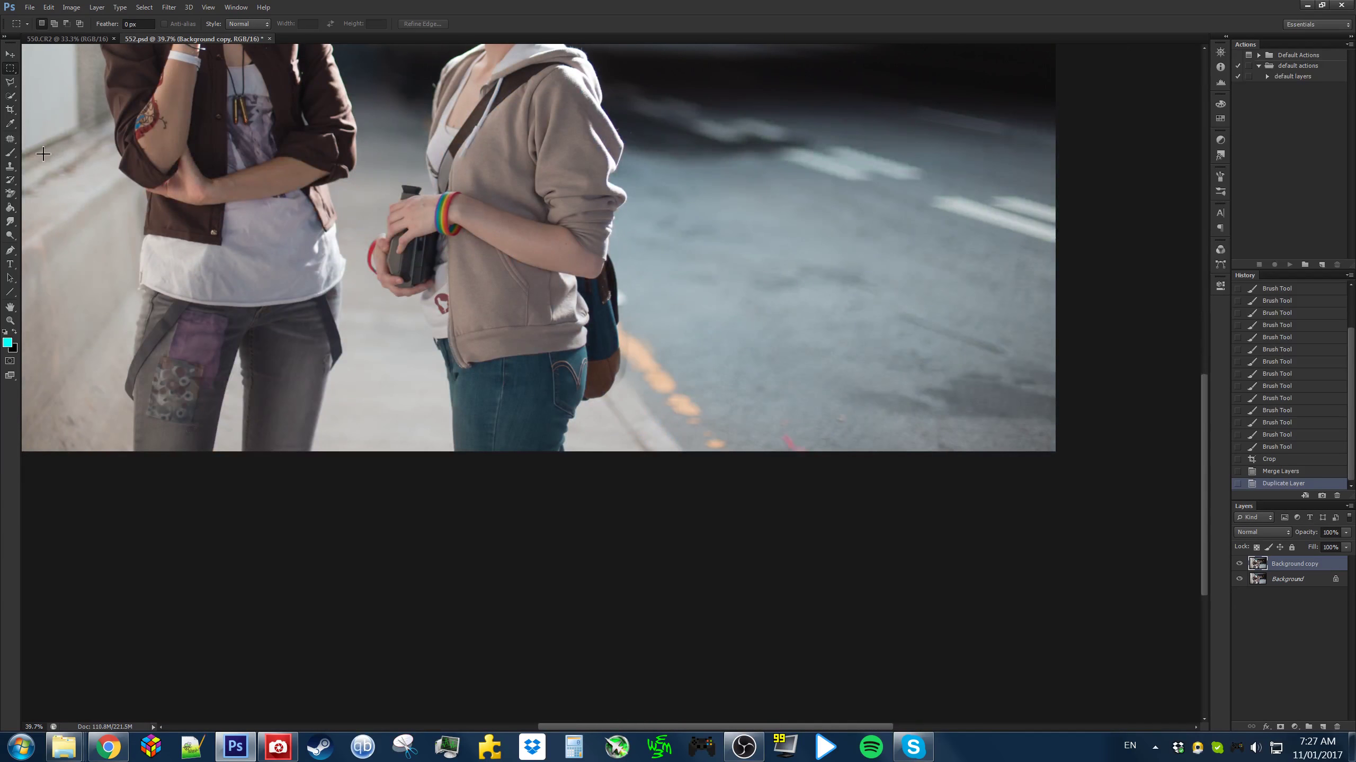
pyautogui.click(10, 139)
pyautogui.scroll(5, 768, 467)
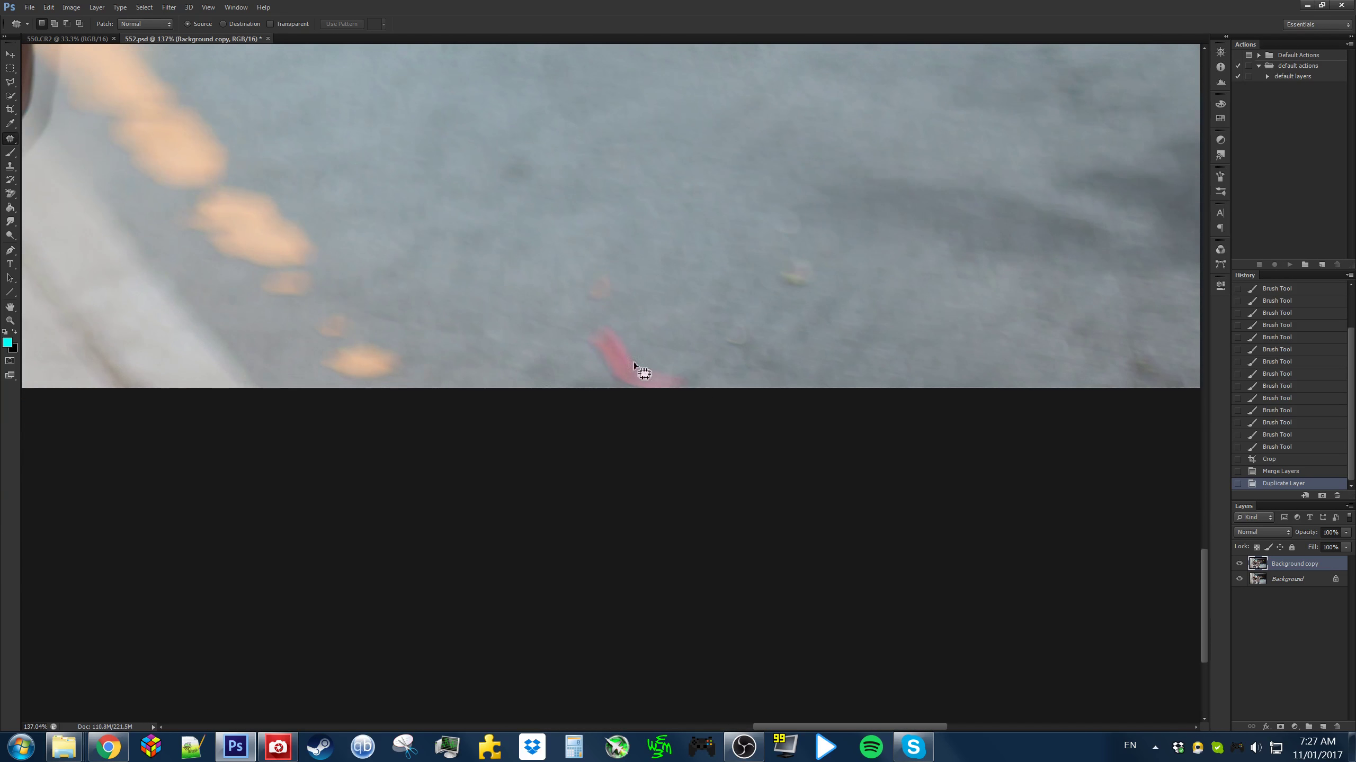
pyautogui.moveTo(581, 301)
pyautogui.mouseDown()
pyautogui.moveTo(737, 416)
pyautogui.moveTo(556, 370)
pyautogui.mouseUp()
pyautogui.hotkey('shift', 'F5')
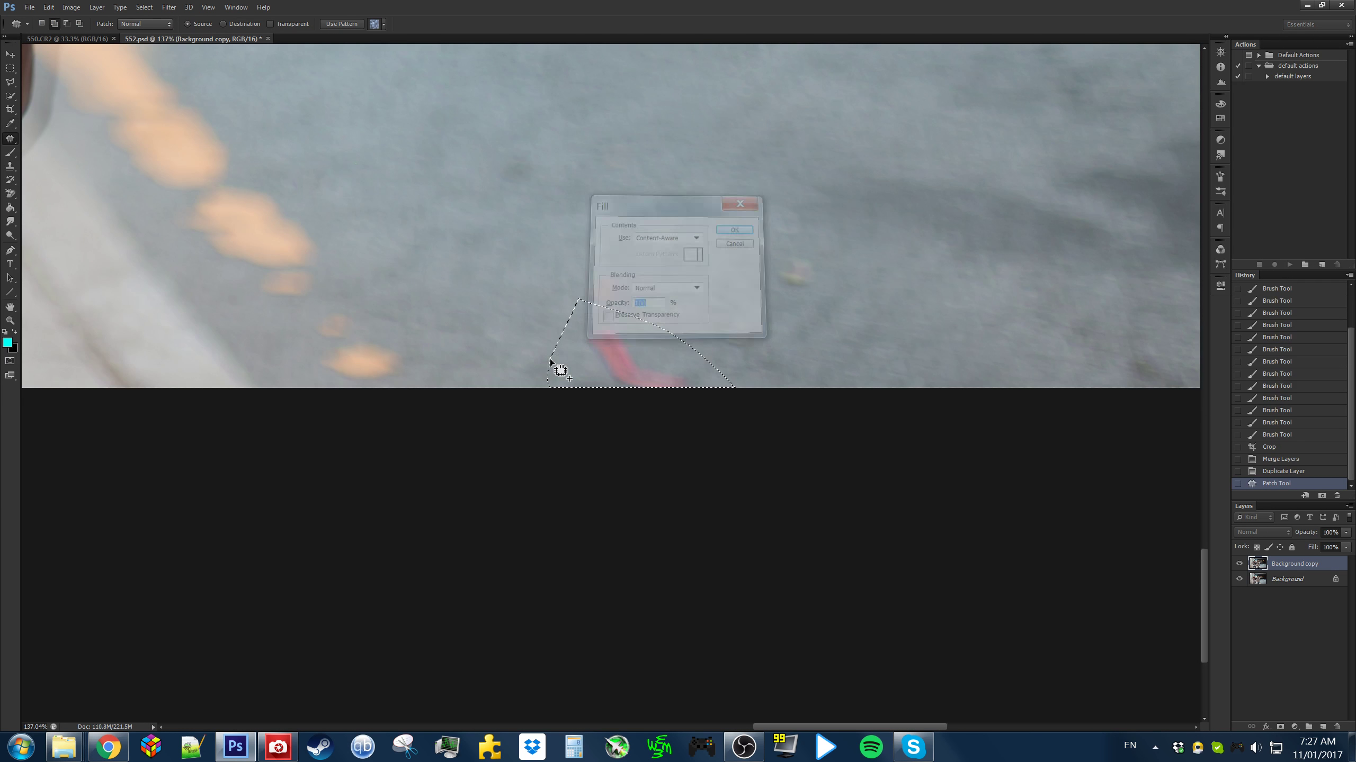
pyautogui.press('Return')
pyautogui.hotkey('ctrl', 'd')
# Patch out the small leftover specks on the asphalt beside the orange road markings with clean road texture
pyautogui.scroll(2, 875, 270)
pyautogui.moveTo(810, 291); pyautogui.dragTo(808, 293)
pyautogui.hotkey('ctrl', 'd')
pyautogui.moveTo(761, 339)
pyautogui.mouseDown()
pyautogui.moveTo(698, 268)
pyautogui.moveTo(844, 383)
pyautogui.mouseUp()
pyautogui.moveTo(712, 382)
pyautogui.mouseDown()
pyautogui.moveTo(669, 421)
pyautogui.moveTo(715, 381)
pyautogui.mouseUp()
pyautogui.moveTo(746, 411); pyautogui.dragTo(756, 319)
pyautogui.hotkey('ctrl', 'd')
pyautogui.scroll(-3, 557, 289)
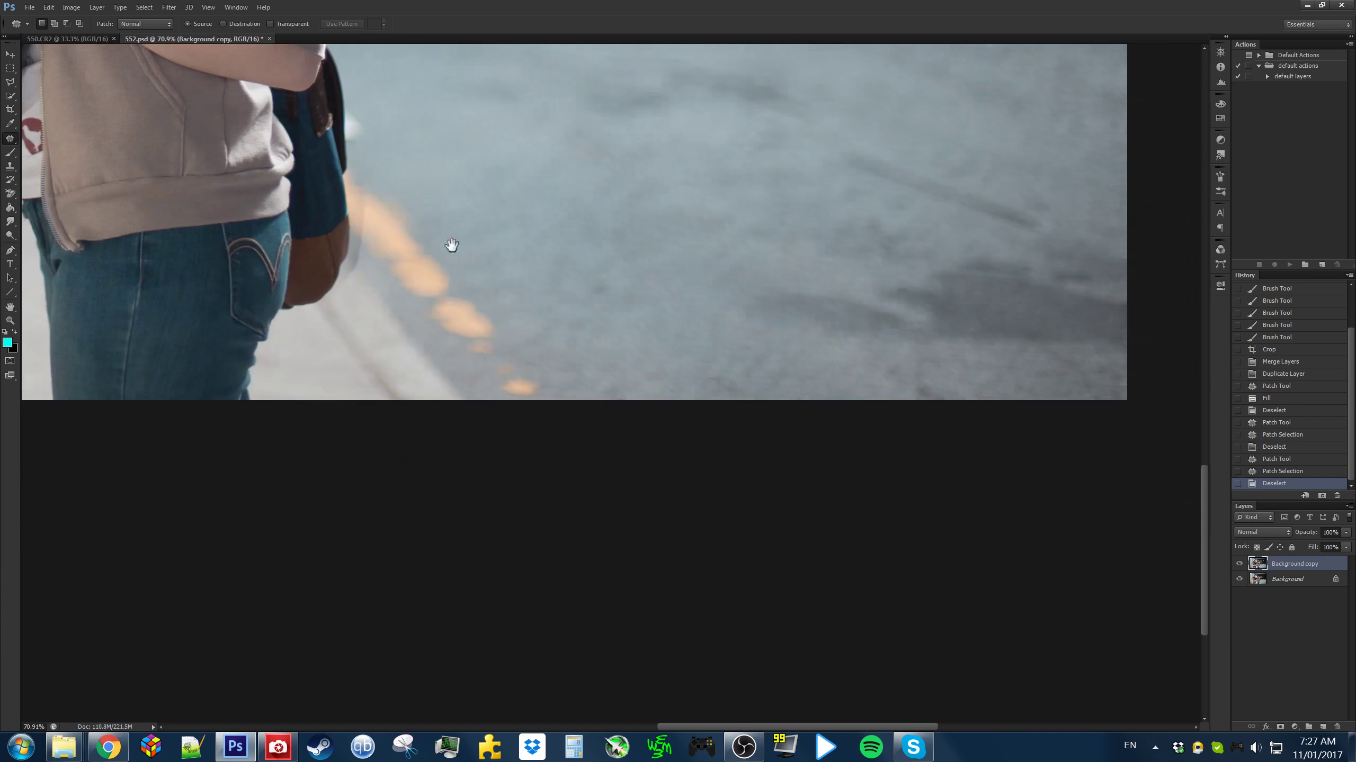
# Outline the bright sunlit patch in the wall's upper-left corner and replace it with a Content-Aware fill
pyautogui.moveTo(478, 246); pyautogui.dragTo(996, 593)
pyautogui.moveTo(790, 281); pyautogui.dragTo(722, 514)
pyautogui.scroll(-2, 762, 485)
pyautogui.moveTo(381, 517); pyautogui.dragTo(952, 294)
pyautogui.moveTo(502, 166); pyautogui.dragTo(577, 507)
pyautogui.moveTo(577, 169)
pyautogui.mouseDown()
pyautogui.moveTo(585, 518)
pyautogui.moveTo(653, 489)
pyautogui.moveTo(515, 261)
pyautogui.mouseUp()
pyautogui.scroll(3, 642, 536)
pyautogui.moveTo(538, 206)
pyautogui.mouseDown()
pyautogui.moveTo(539, 560)
pyautogui.moveTo(605, 454)
pyautogui.moveTo(661, 298)
pyautogui.moveTo(572, 124)
pyautogui.moveTo(463, 113)
pyautogui.mouseUp()
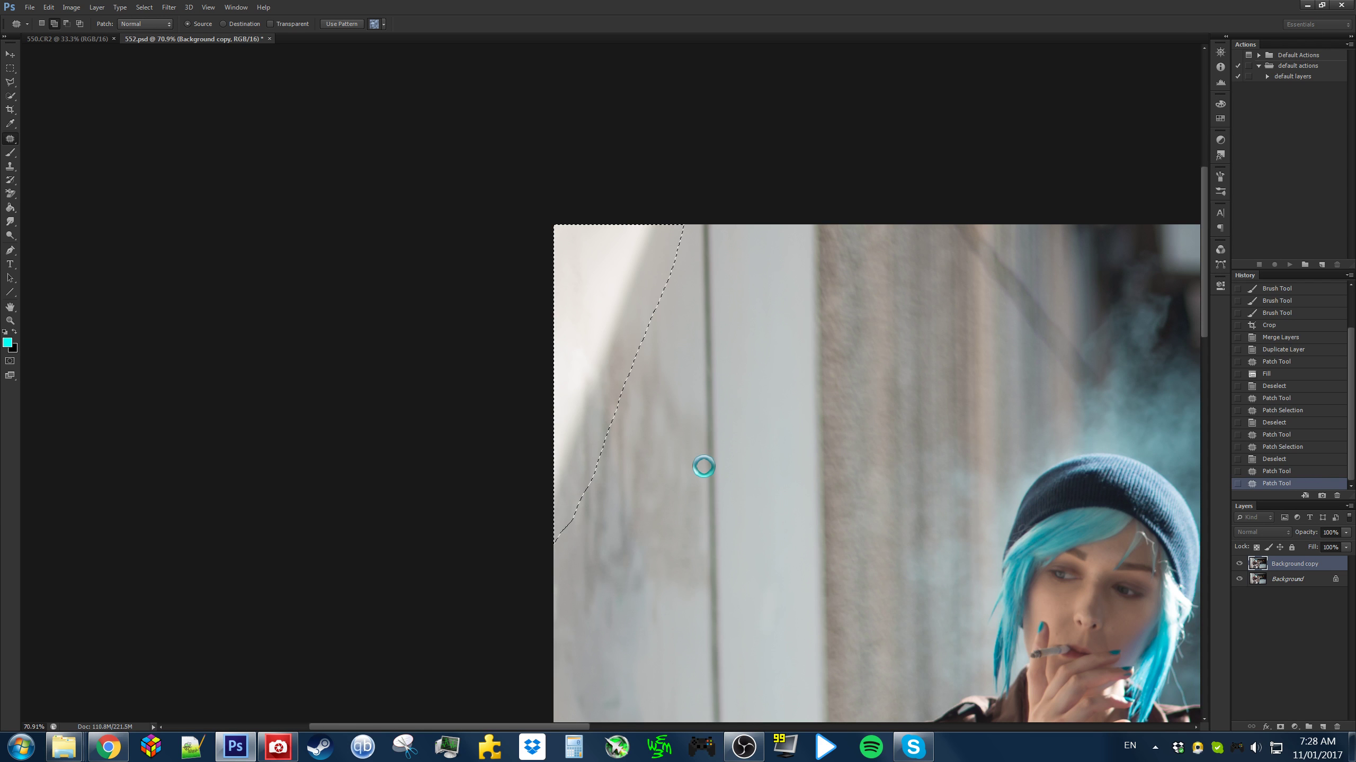
pyautogui.hotkey('shift', 'BackSpace')
pyautogui.press('Return')
pyautogui.hotkey('ctrl', 'd')
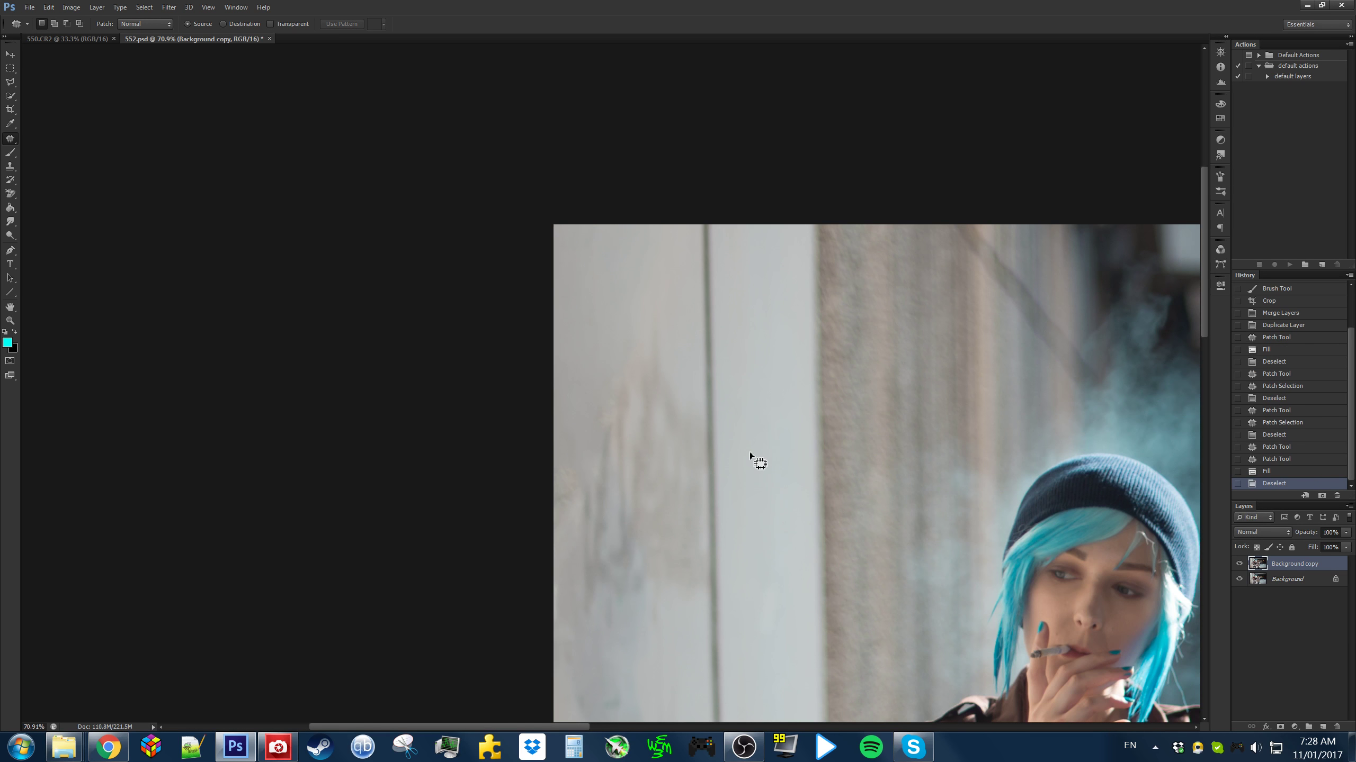
pyautogui.scroll(-2, 748, 527)
pyautogui.scroll(-4, 749, 528)
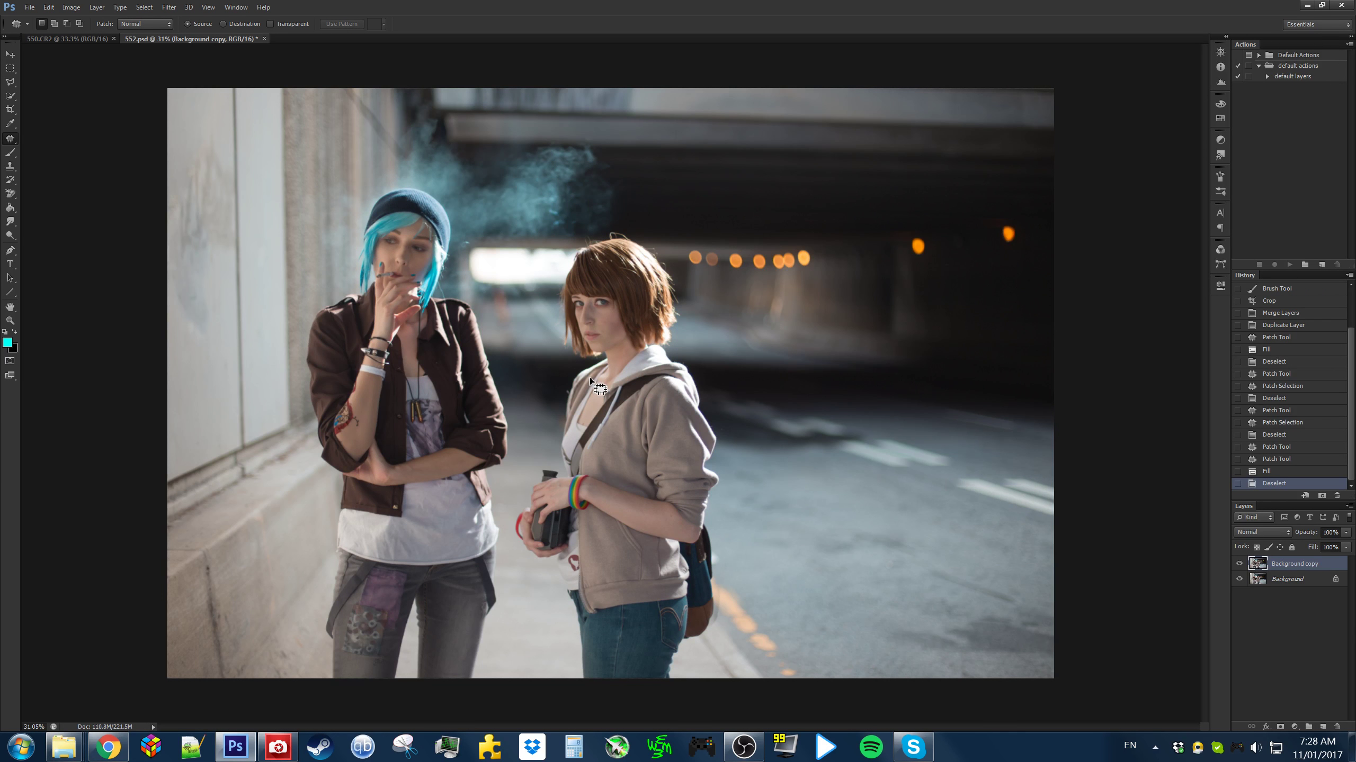
pyautogui.scroll(5, 647, 267)
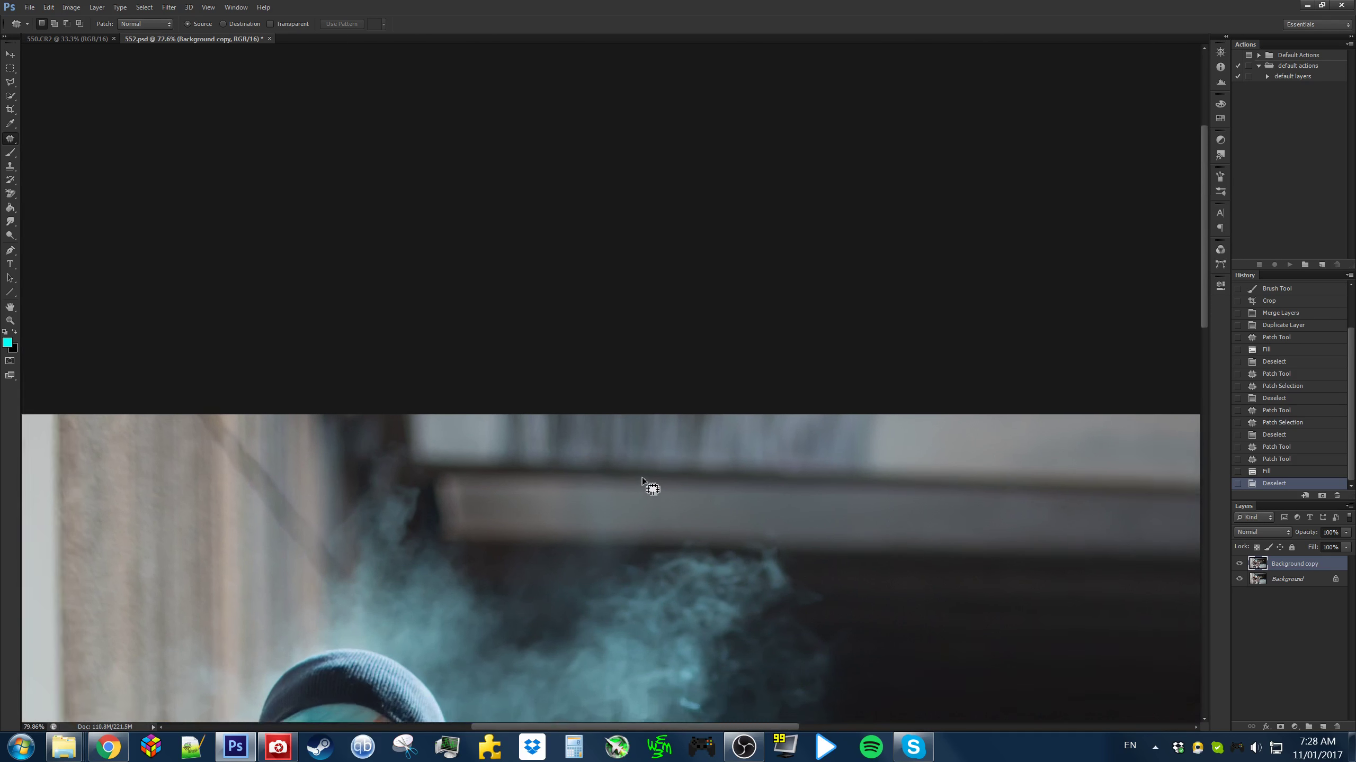
pyautogui.moveTo(840, 483); pyautogui.dragTo(855, 435)
pyautogui.moveTo(499, 348)
pyautogui.mouseDown()
pyautogui.moveTo(464, 410)
pyautogui.moveTo(498, 429)
pyautogui.moveTo(592, 445)
pyautogui.moveTo(871, 444)
pyautogui.moveTo(930, 425)
pyautogui.moveTo(932, 257)
pyautogui.mouseUp()
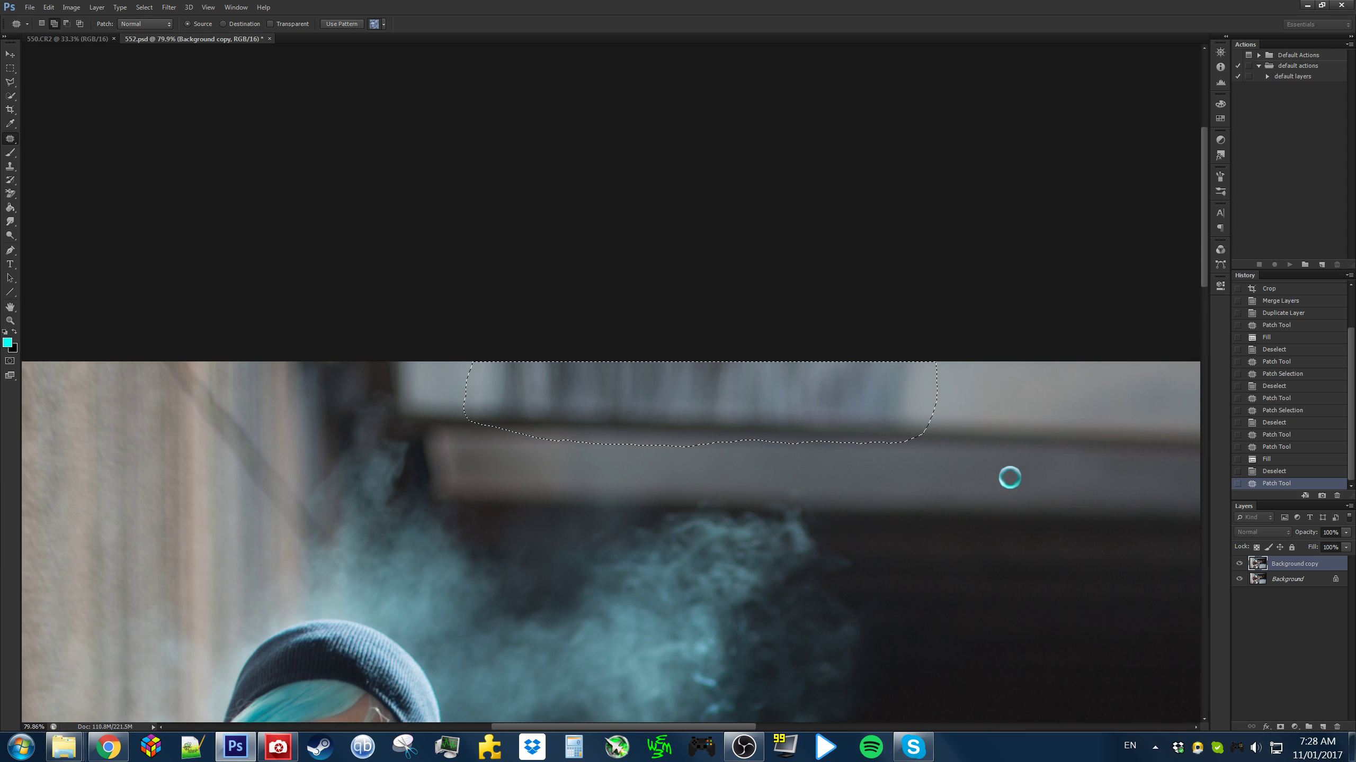
pyautogui.moveTo(1009, 478); pyautogui.dragTo(559, 452)
pyautogui.scroll(-6, 707, 447)
pyautogui.hotkey('ctrl', 'd')
pyautogui.hotkey('ctrl', 'd')
# Save the document with the retouched background copy layer
pyautogui.scroll(-4, 842, 468)
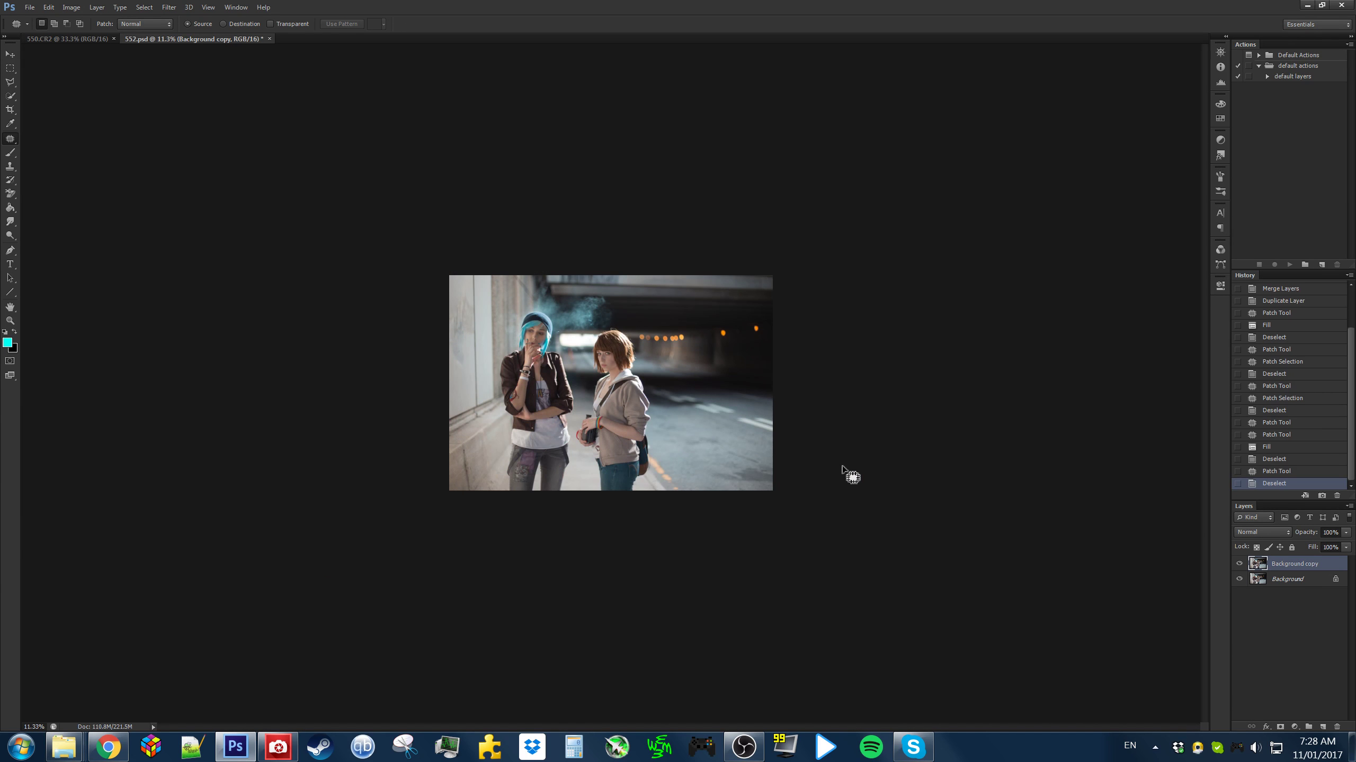
pyautogui.scroll(2, 841, 468)
pyautogui.hotkey('ctrl', 's')
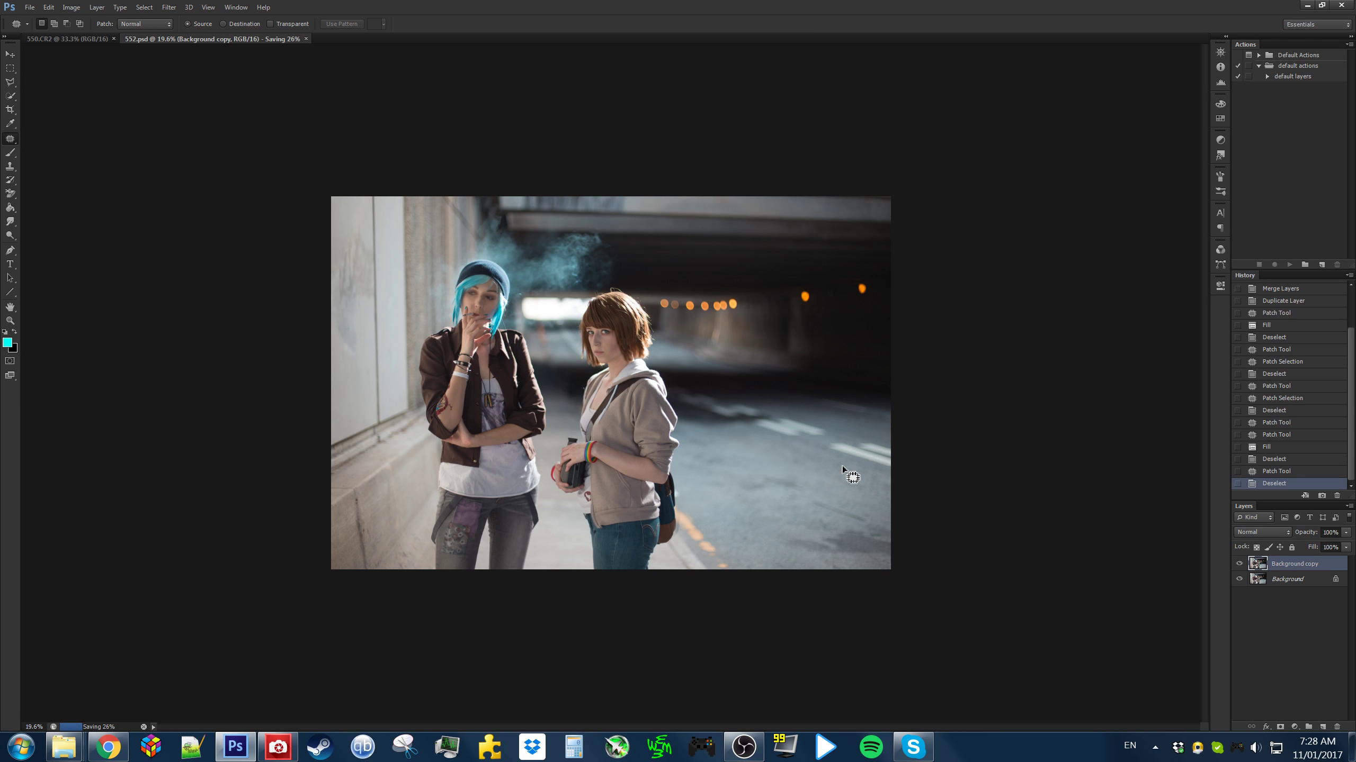
pyautogui.scroll(-1, 842, 467)
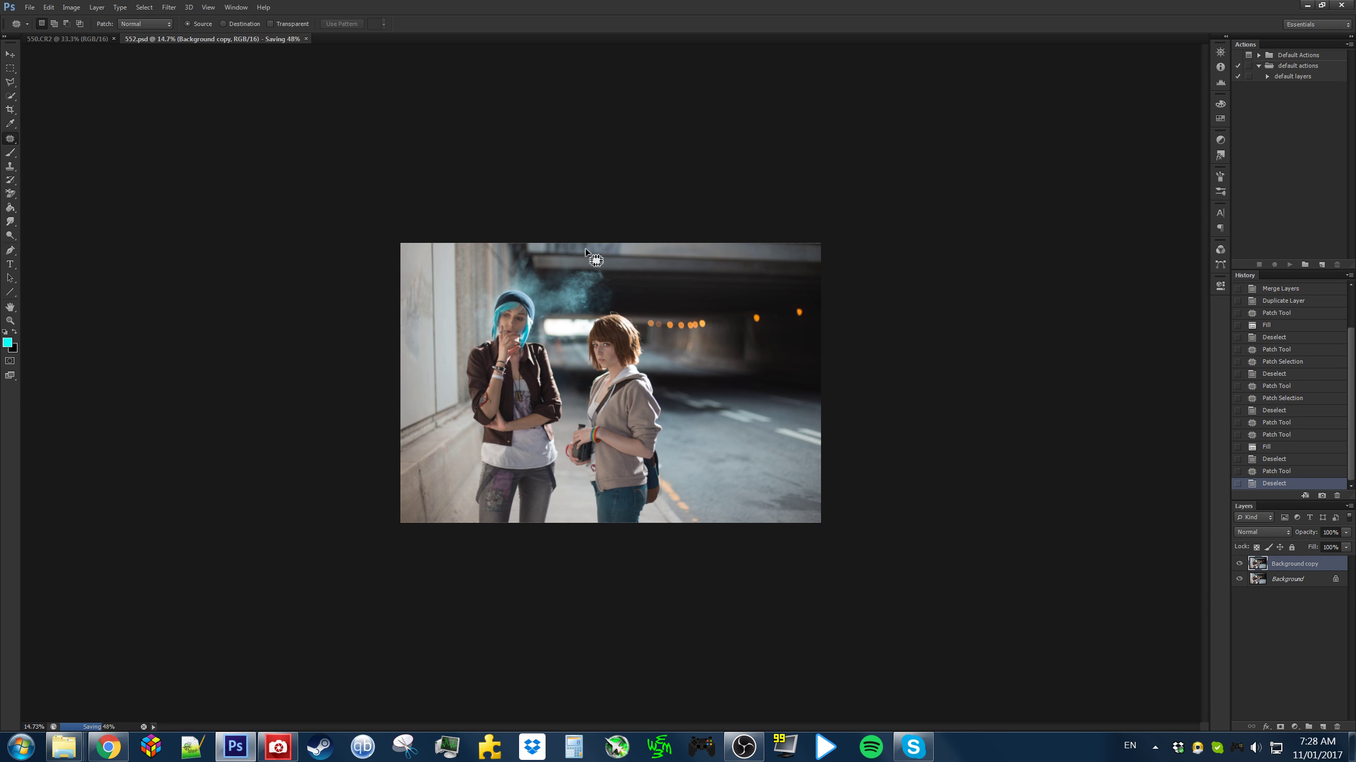
pyautogui.scroll(2, 614, 400)
pyautogui.scroll(2, 611, 417)
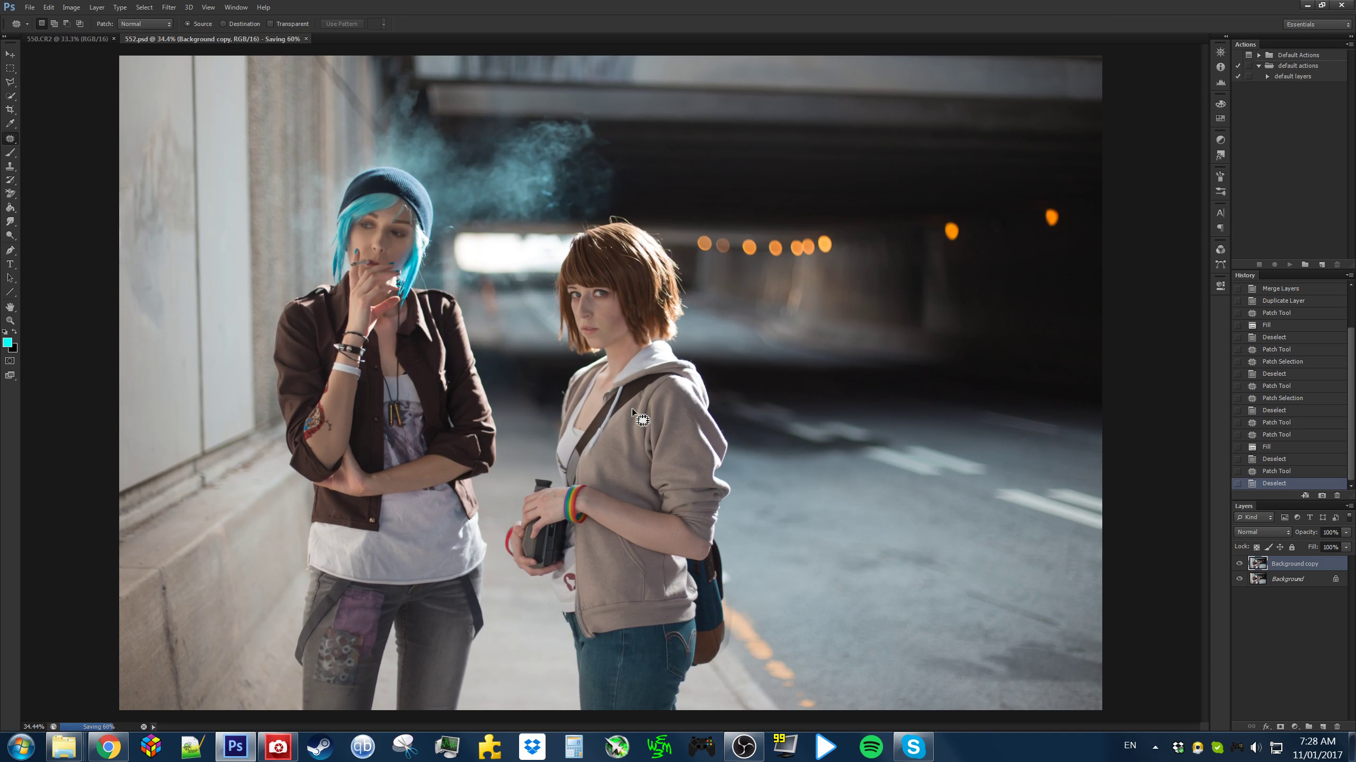
# Compare the retouched copy with the original by toggling its visibility, and merge it into the background
pyautogui.click(1239, 564)
pyautogui.click(1239, 564)
pyautogui.click(1239, 564)
pyautogui.click(1239, 564)
pyautogui.click(1239, 564)
pyautogui.click(1239, 564)
pyautogui.click(1240, 566)
pyautogui.click(1240, 567)
pyautogui.keyDown('shift'); pyautogui.click(1293, 587); pyautogui.keyUp('shift')
pyautogui.hotkey('ctrl', 'e')
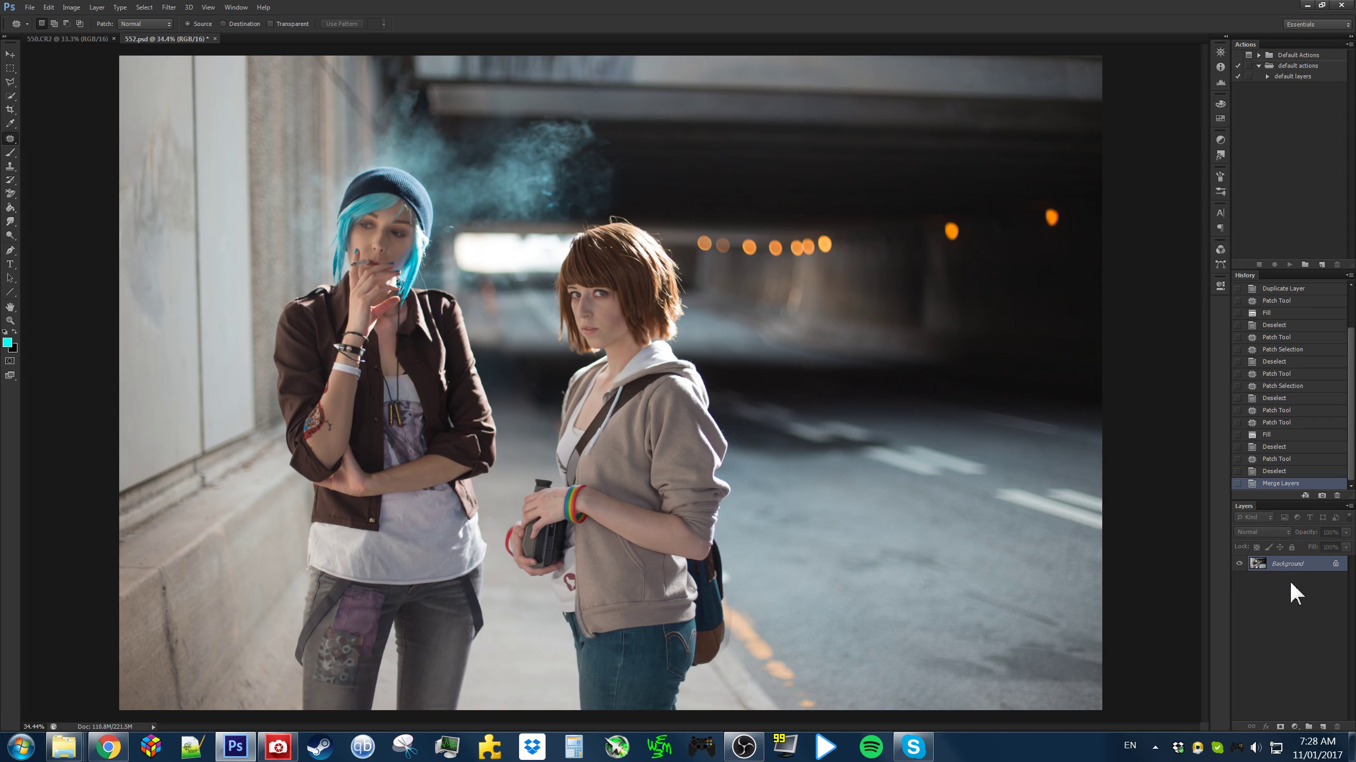
pyautogui.scroll(10, 342, 385)
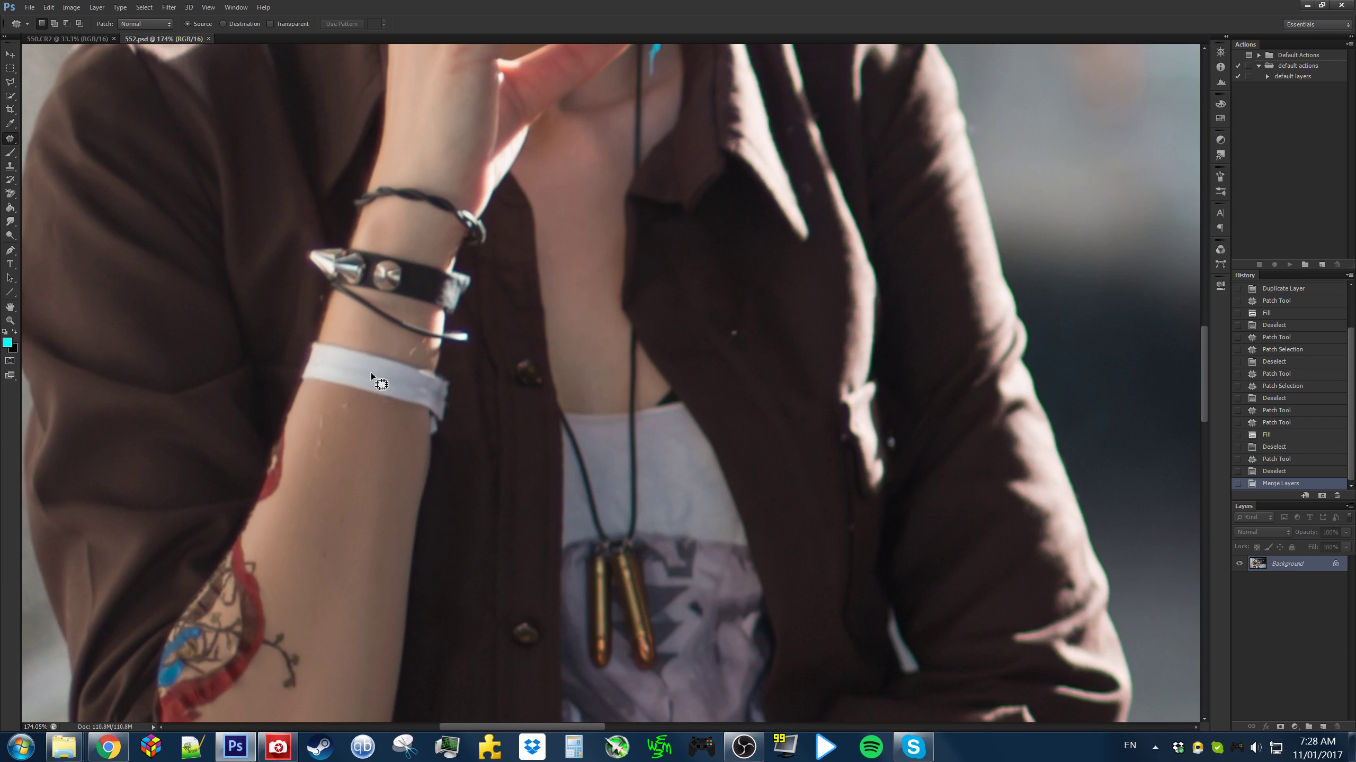
pyautogui.moveTo(288, 346); pyautogui.dragTo(260, 328)
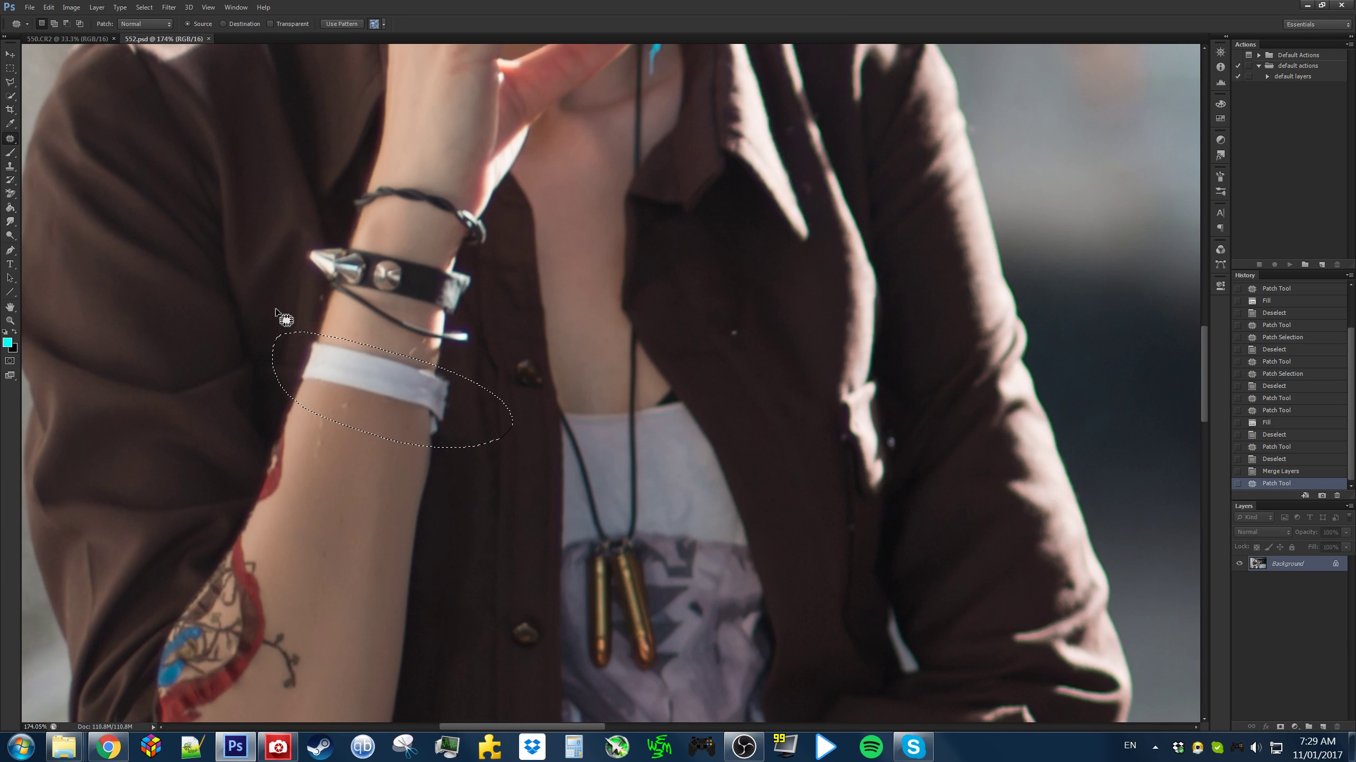
pyautogui.scroll(-5, 640, 459)
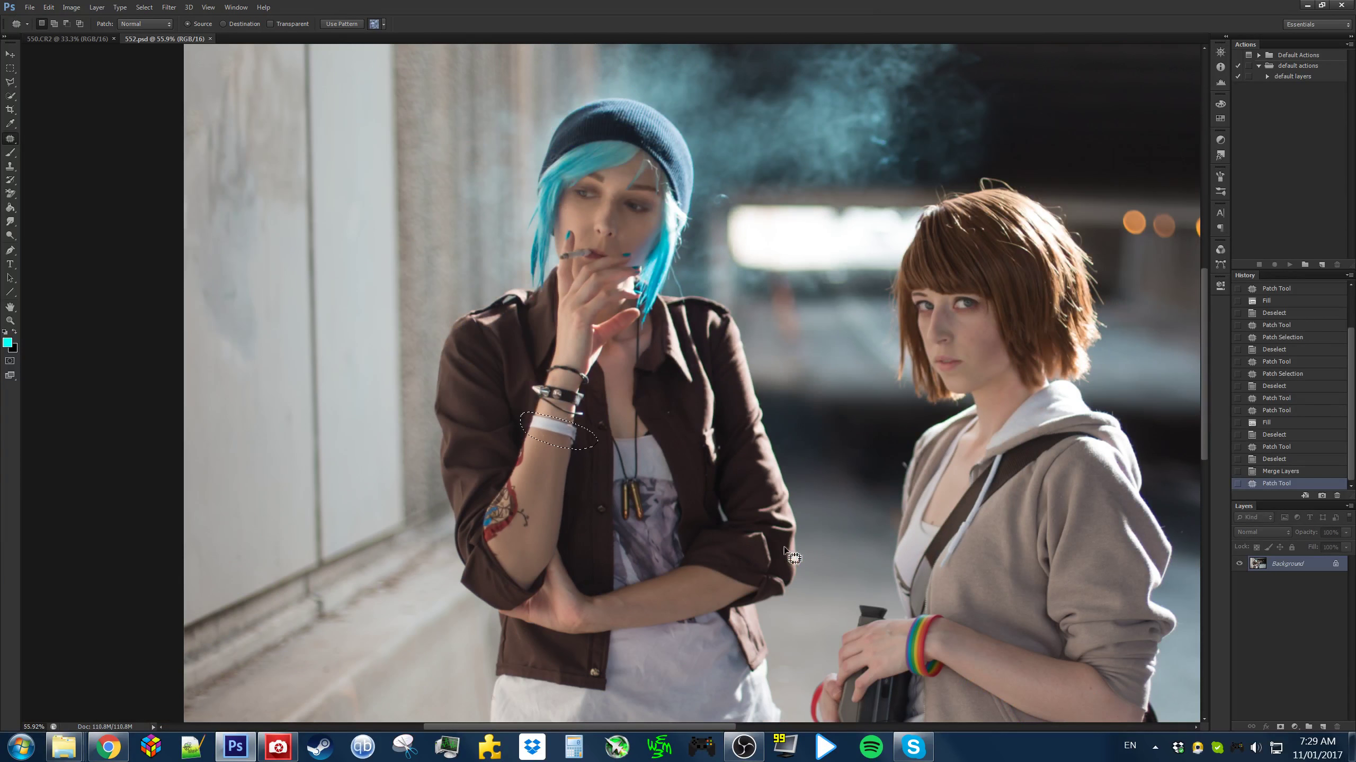
pyautogui.scroll(-3, 626, 294)
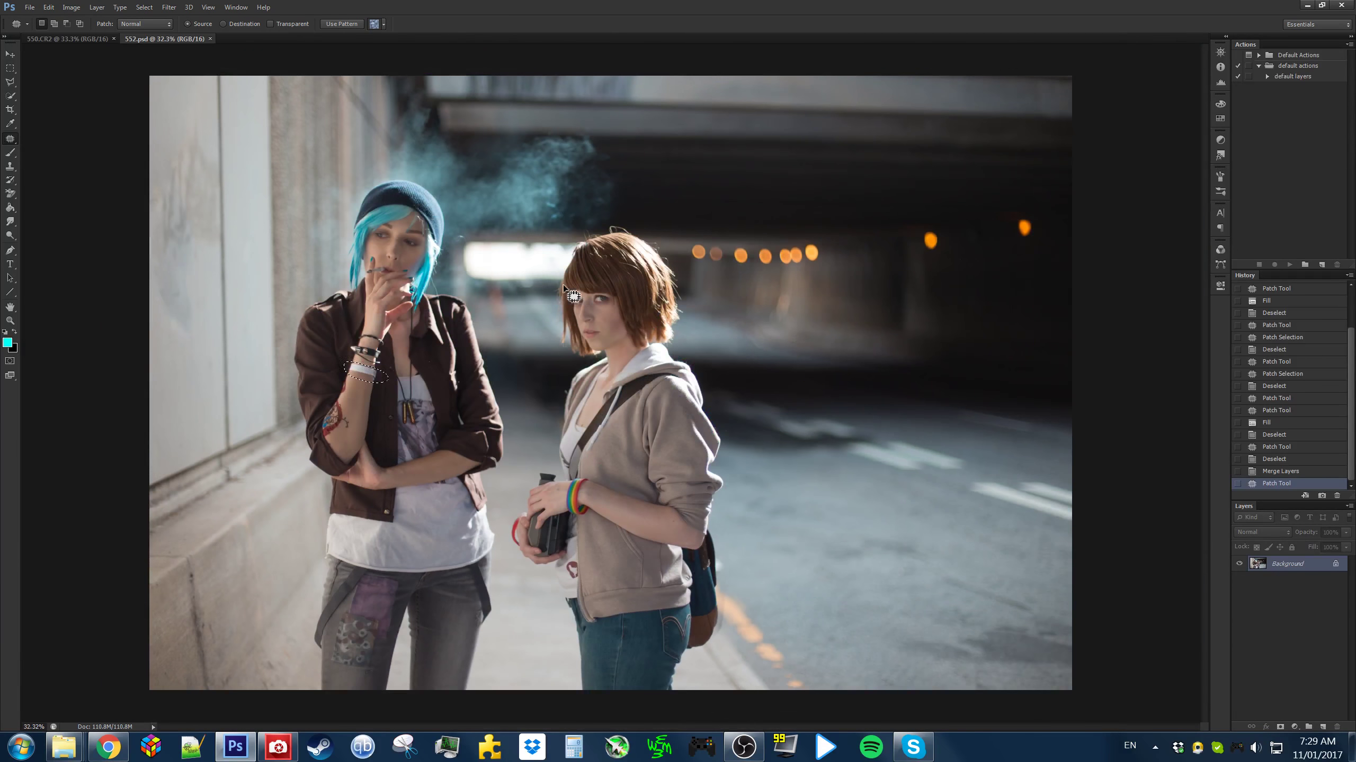
pyautogui.hotkey('ctrl', 'd')
# Duplicate the background layer and patch the crease beneath the brown-haired woman's inner eye with smooth cheek skin
pyautogui.scroll(1, 666, 320)
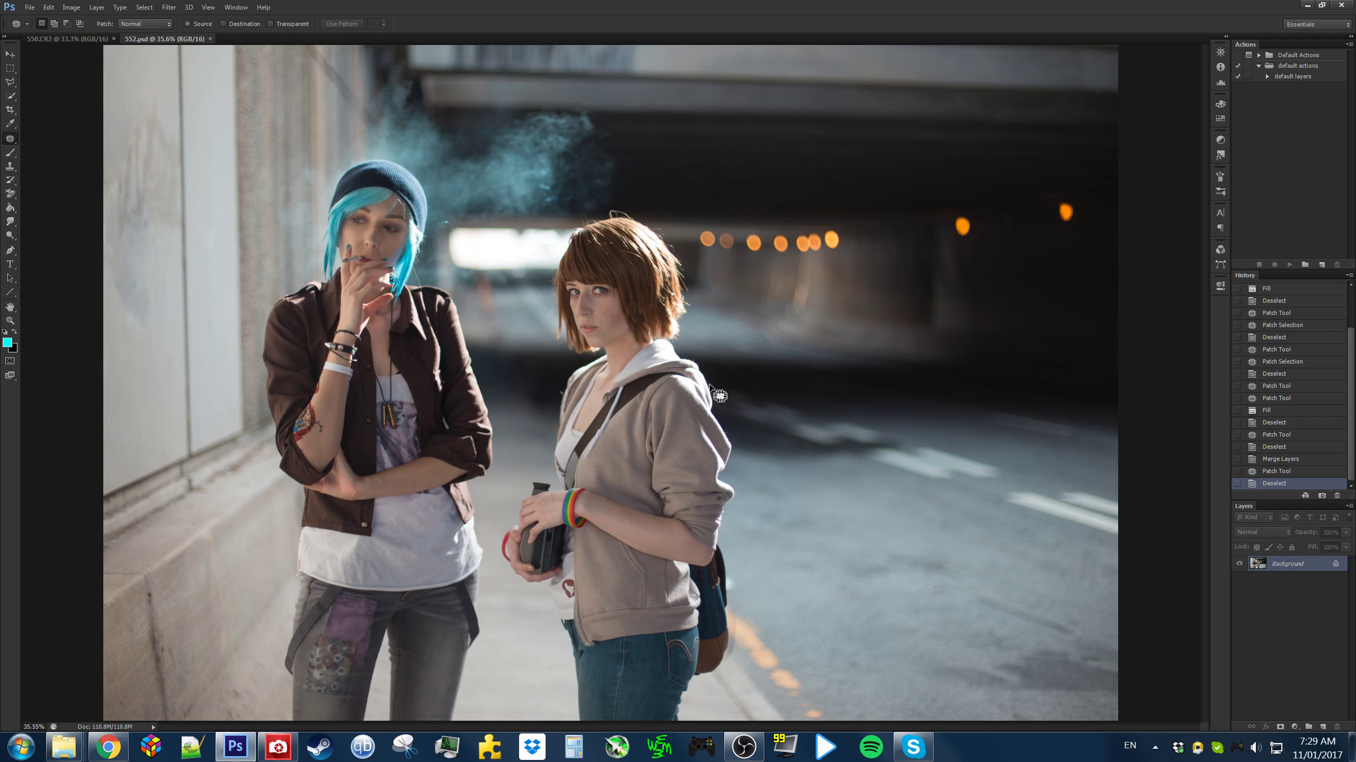
pyautogui.scroll(1, 667, 436)
pyautogui.scroll(-1, 666, 439)
pyautogui.scroll(-1, 666, 439)
pyautogui.scroll(1, 667, 439)
pyautogui.hotkey('ctrl', 'j')
pyautogui.press('Return')
pyautogui.scroll(6, 593, 329)
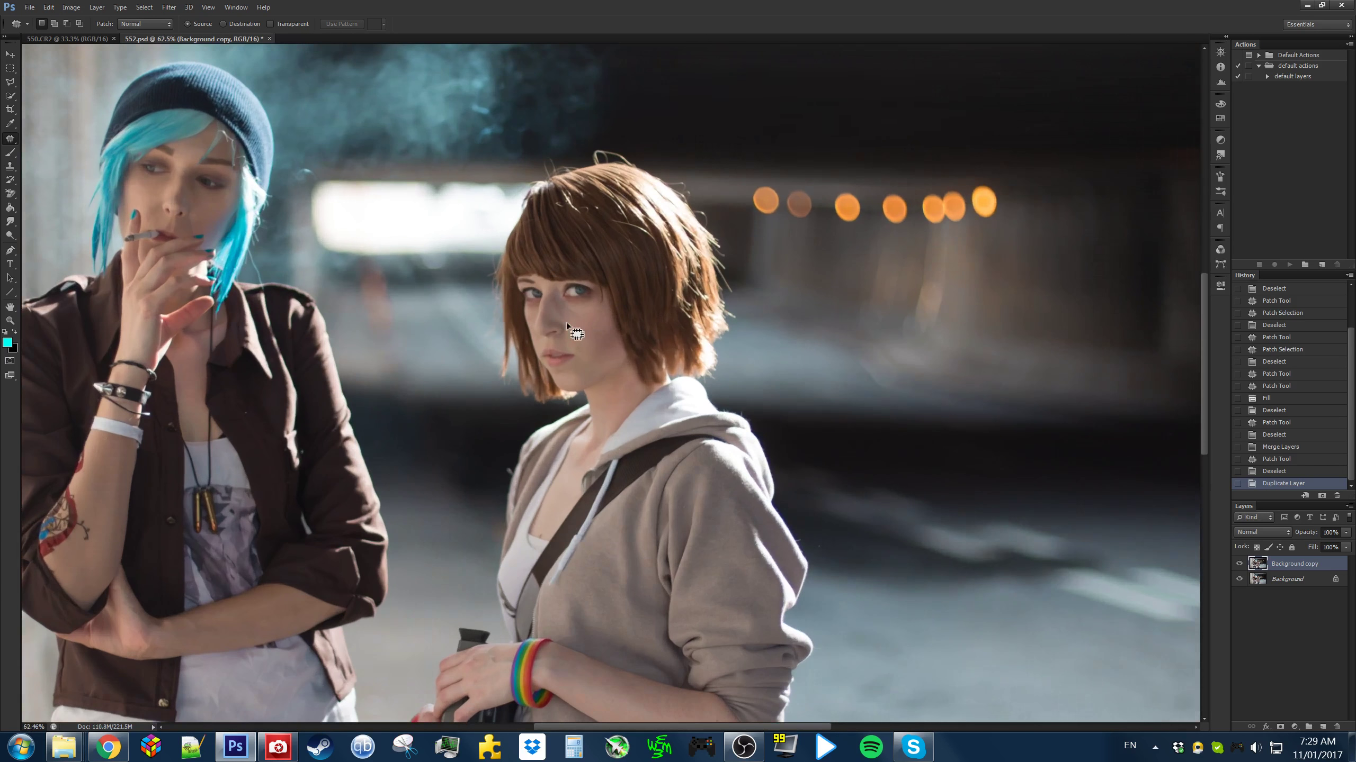
pyautogui.scroll(10, 566, 324)
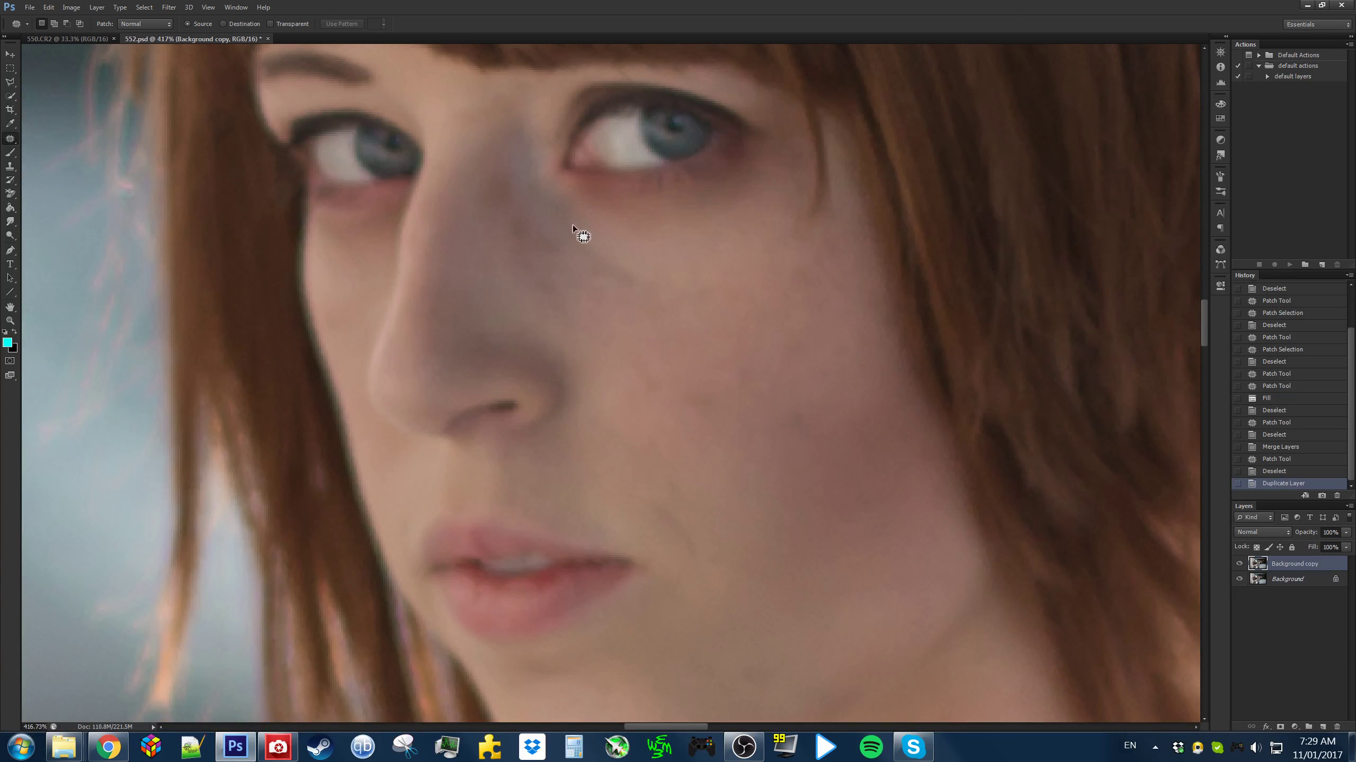
pyautogui.moveTo(610, 263); pyautogui.dragTo(624, 260)
pyautogui.moveTo(516, 209)
pyautogui.mouseDown()
pyautogui.moveTo(612, 262)
pyautogui.moveTo(592, 256)
pyautogui.mouseUp()
pyautogui.hotkey('ctrl', 'd')
pyautogui.moveTo(554, 173)
pyautogui.mouseDown()
pyautogui.moveTo(622, 226)
pyautogui.moveTo(516, 254)
pyautogui.mouseUp()
pyautogui.moveTo(619, 285); pyautogui.dragTo(732, 368)
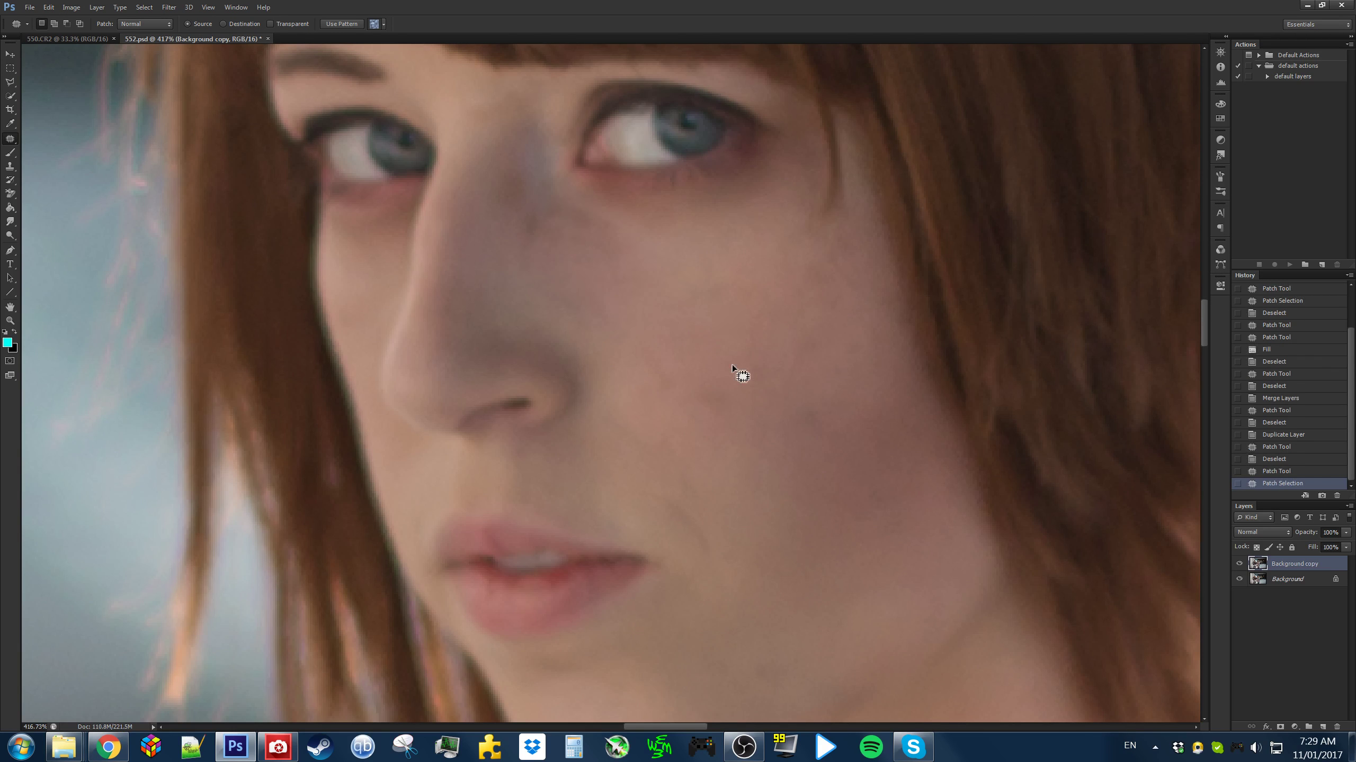
pyautogui.hotkey('ctrl', 'd')
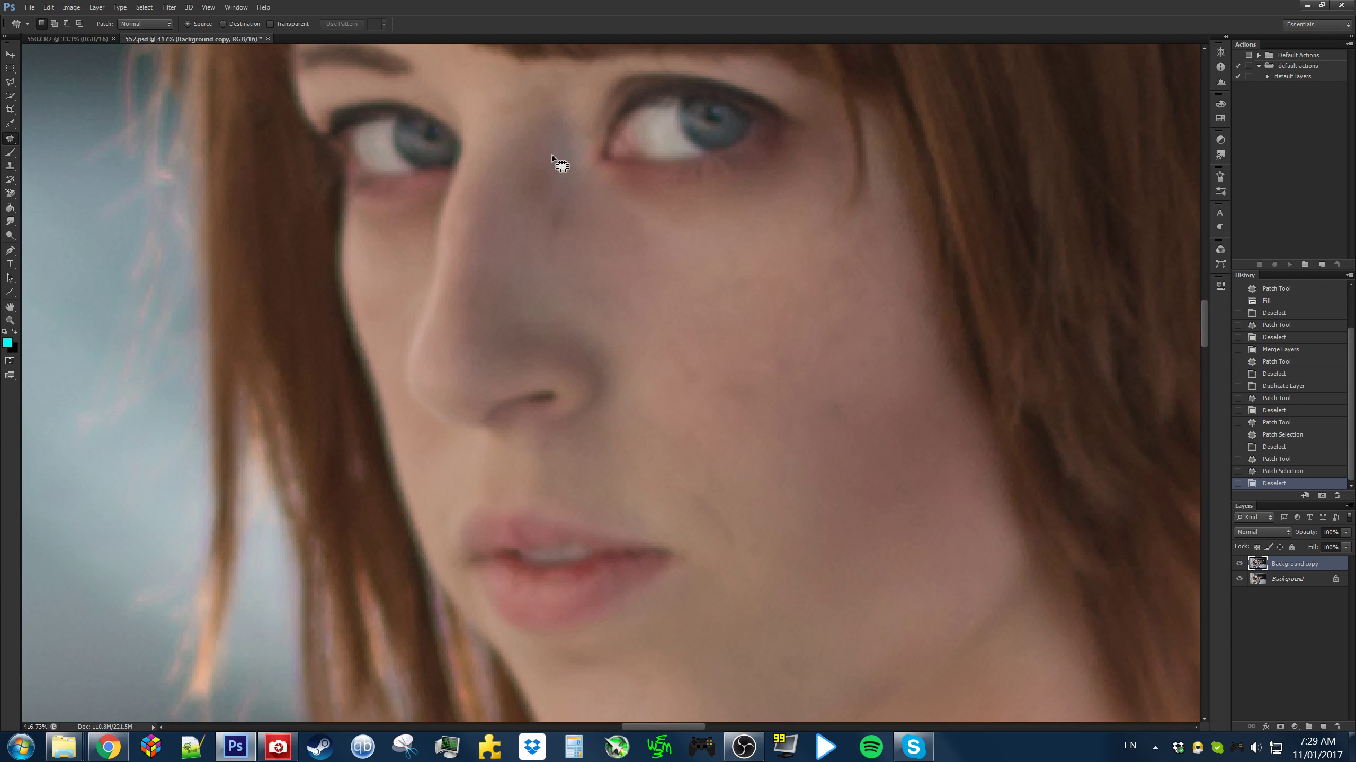
# Patch the dark marks on the side of the nose bridge and the blemish on the upper cheek
pyautogui.moveTo(551, 155)
pyautogui.mouseDown()
pyautogui.moveTo(537, 270)
pyautogui.moveTo(611, 279)
pyautogui.mouseUp()
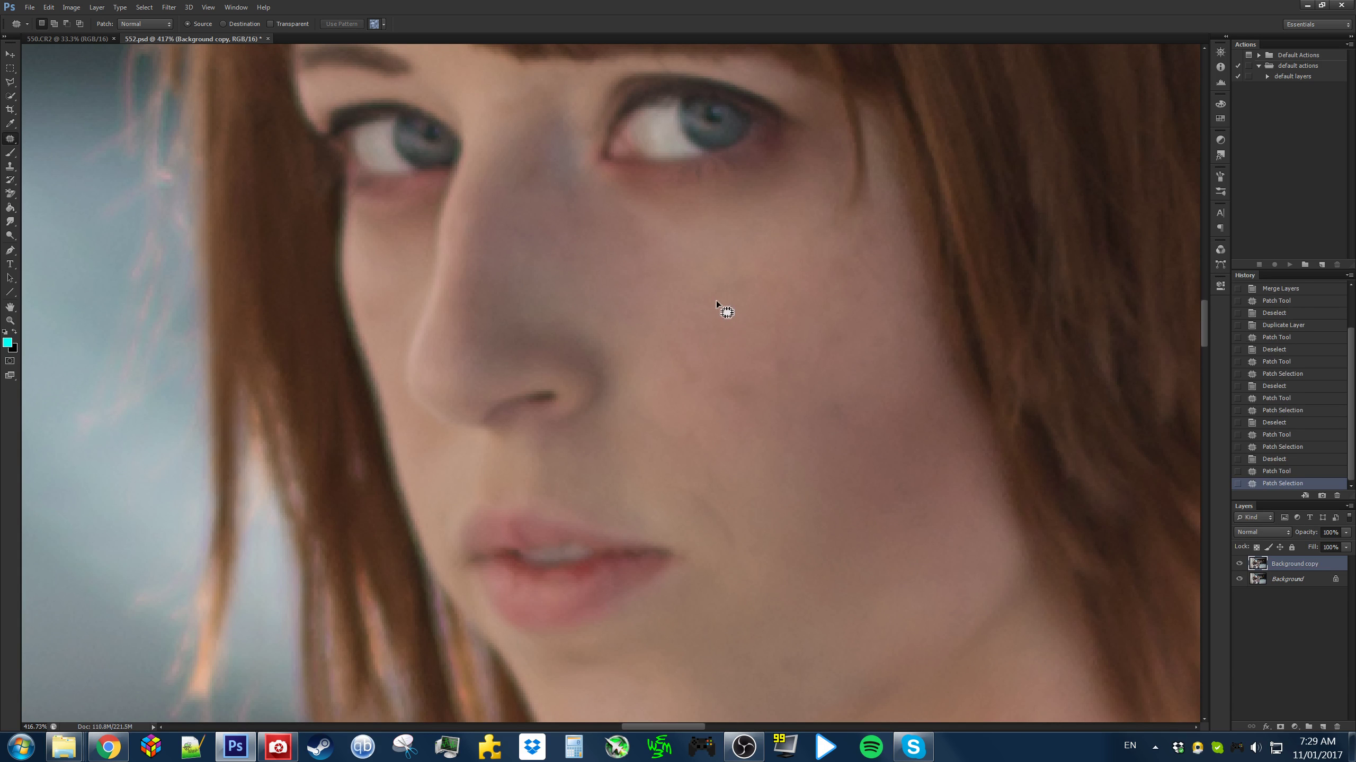
pyautogui.hotkey('ctrl', 'd')
pyautogui.moveTo(717, 301)
pyautogui.mouseDown()
pyautogui.moveTo(697, 243)
pyautogui.moveTo(758, 246)
pyautogui.mouseUp()
pyautogui.moveTo(741, 363); pyautogui.dragTo(739, 357)
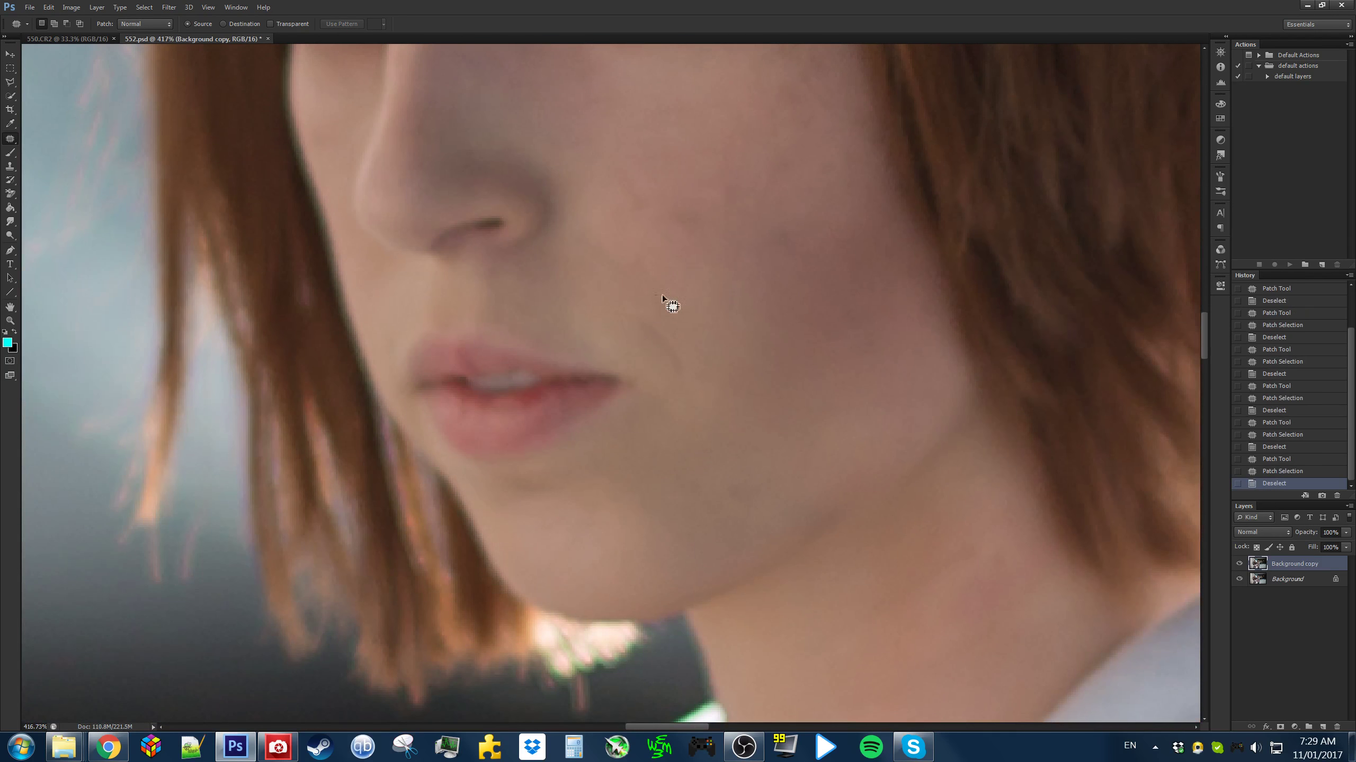
pyautogui.hotkey('ctrl', 'd')
# Patch the blemishes on the cheek between the nose and the corner of the mouth
pyautogui.moveTo(628, 305); pyautogui.dragTo(635, 273)
pyautogui.moveTo(667, 329); pyautogui.dragTo(803, 334)
pyautogui.hotkey('ctrl', 'd')
pyautogui.moveTo(668, 271); pyautogui.dragTo(692, 341)
pyautogui.moveTo(647, 245)
pyautogui.mouseDown()
pyautogui.moveTo(703, 292)
pyautogui.moveTo(773, 299)
pyautogui.moveTo(780, 395)
pyautogui.mouseUp()
pyautogui.hotkey('ctrl', 'd')
pyautogui.hotkey('ctrl', 'd')
# Patch the skin crease beside the mouth corner and the dark spots on the jaw below it
pyautogui.moveTo(734, 267); pyautogui.dragTo(672, 319)
pyautogui.moveTo(686, 316)
pyautogui.mouseDown()
pyautogui.moveTo(674, 377)
pyautogui.moveTo(688, 331)
pyautogui.mouseUp()
pyautogui.moveTo(666, 339); pyautogui.dragTo(638, 400)
pyautogui.moveTo(707, 328)
pyautogui.mouseDown()
pyautogui.moveTo(673, 325)
pyautogui.moveTo(688, 449)
pyautogui.mouseUp()
pyautogui.click(685, 456)
pyautogui.moveTo(691, 484); pyautogui.dragTo(674, 197)
pyautogui.click(668, 289)
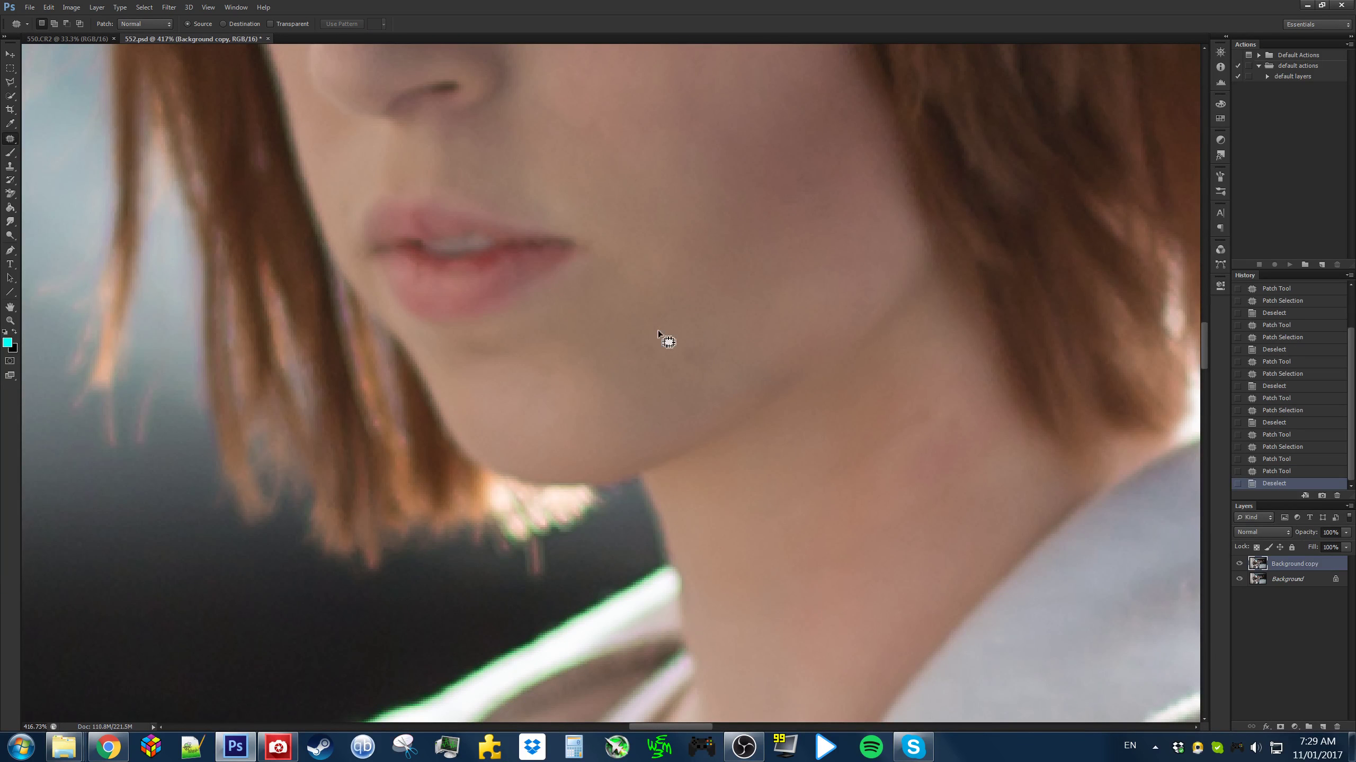
# Patch the remaining uneven skin on the lower cheek and along the jawline
pyautogui.moveTo(718, 303); pyautogui.dragTo(678, 318)
pyautogui.click(779, 261)
pyautogui.moveTo(694, 336); pyautogui.dragTo(796, 235)
pyautogui.moveTo(770, 286); pyautogui.dragTo(768, 339)
pyautogui.click(662, 346)
pyautogui.moveTo(632, 348)
pyautogui.mouseDown()
pyautogui.moveTo(744, 331)
pyautogui.moveTo(694, 300)
pyautogui.mouseUp()
pyautogui.moveTo(729, 358); pyautogui.dragTo(758, 320)
pyautogui.click(750, 251)
# Patch the remaining blemish on the cheek beside the nostril with clean neighbouring skin
pyautogui.moveTo(749, 249)
pyautogui.mouseDown()
pyautogui.moveTo(696, 450)
pyautogui.moveTo(729, 502)
pyautogui.mouseUp()
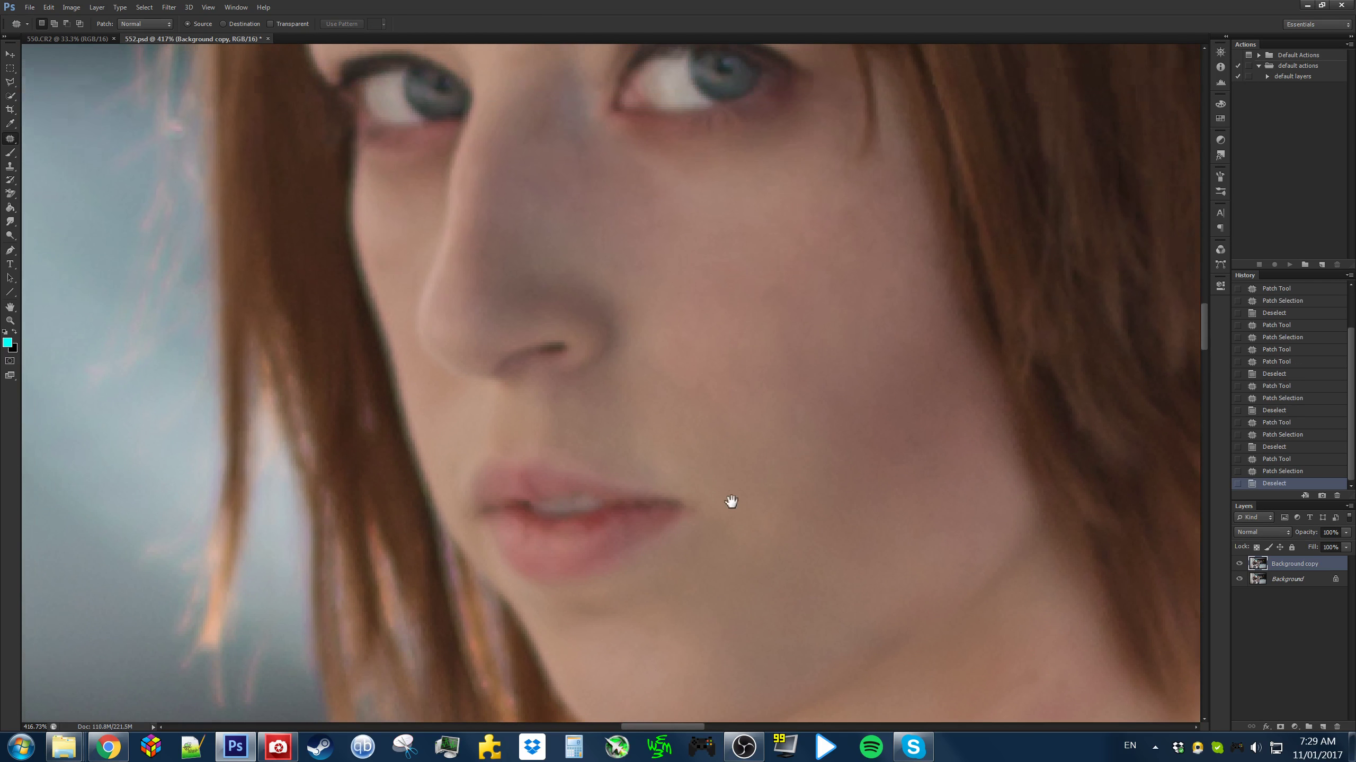
pyautogui.scroll(-1, 657, 461)
pyautogui.scroll(2, 650, 411)
pyautogui.moveTo(643, 325); pyautogui.dragTo(755, 368)
pyautogui.moveTo(677, 396); pyautogui.dragTo(713, 381)
pyautogui.click(747, 405)
pyautogui.scroll(-6, 767, 424)
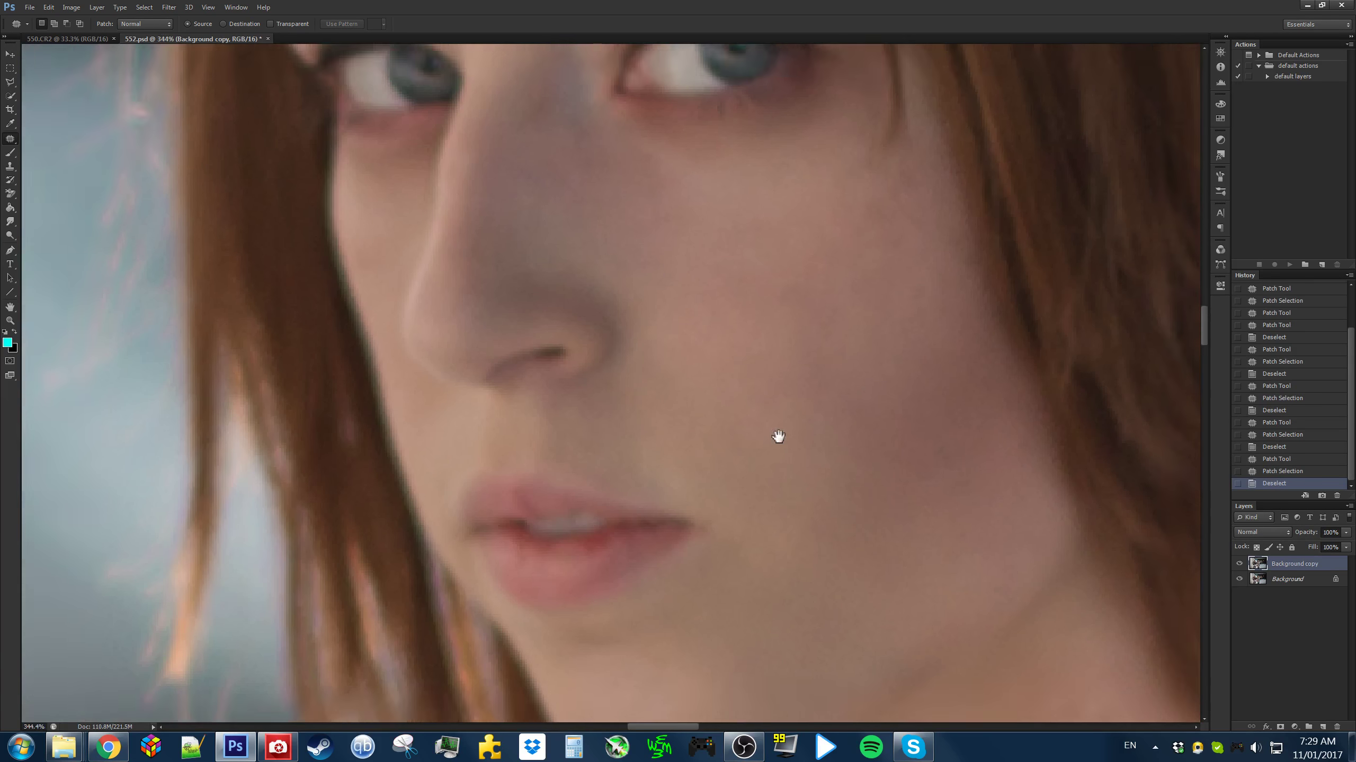
# Patch the uneven skin on the red-haired woman's cheek beside the nose and below the inner eye corner
pyautogui.scroll(5, 763, 347)
pyautogui.moveTo(776, 309)
pyautogui.mouseDown()
pyautogui.moveTo(705, 395)
pyautogui.moveTo(707, 369)
pyautogui.mouseUp()
pyautogui.moveTo(739, 369); pyautogui.dragTo(717, 463)
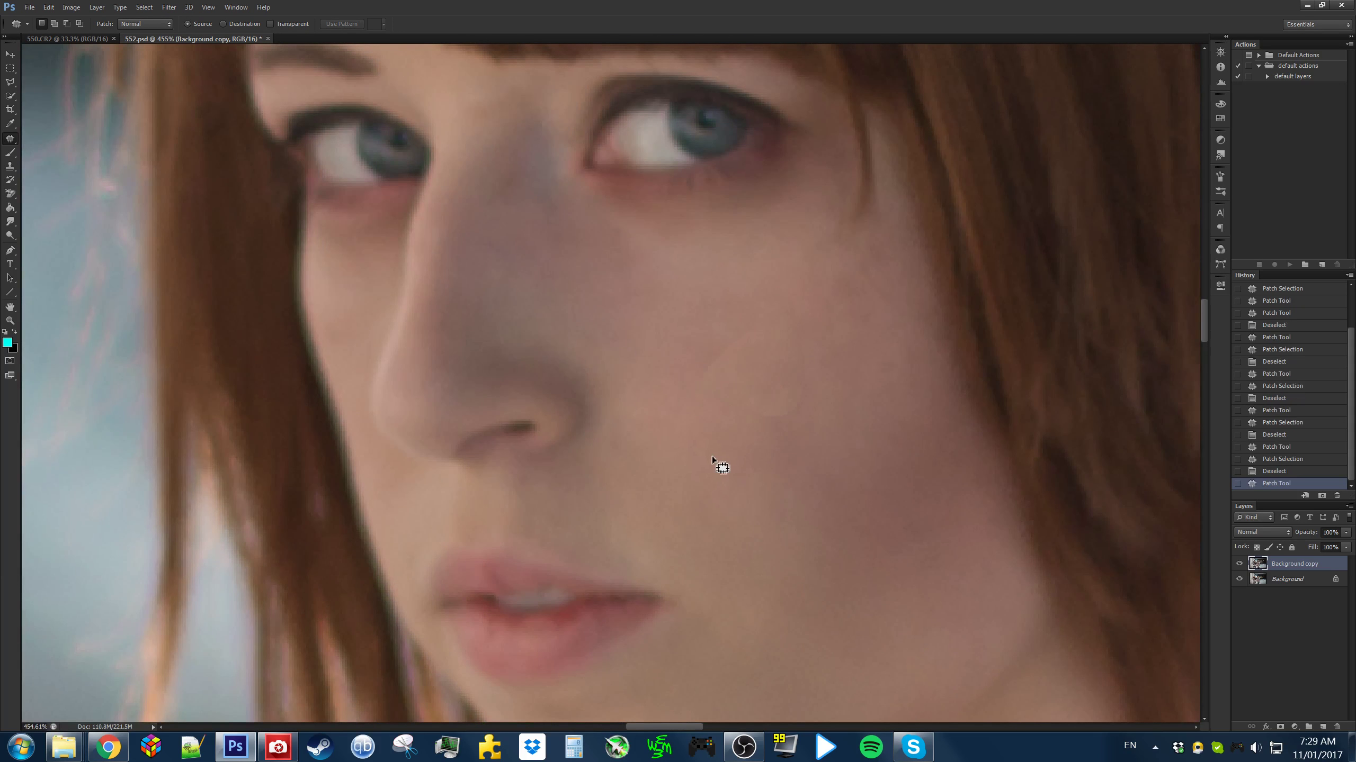
pyautogui.click(717, 463)
pyautogui.moveTo(661, 263); pyautogui.dragTo(712, 339)
pyautogui.scroll(4, 688, 321)
pyautogui.moveTo(645, 287)
pyautogui.mouseDown()
pyautogui.moveTo(676, 300)
pyautogui.moveTo(618, 317)
pyautogui.mouseUp()
pyautogui.moveTo(637, 324); pyautogui.dragTo(729, 393)
pyautogui.hotkey('ctrl', 'd')
pyautogui.scroll(-3, 575, 358)
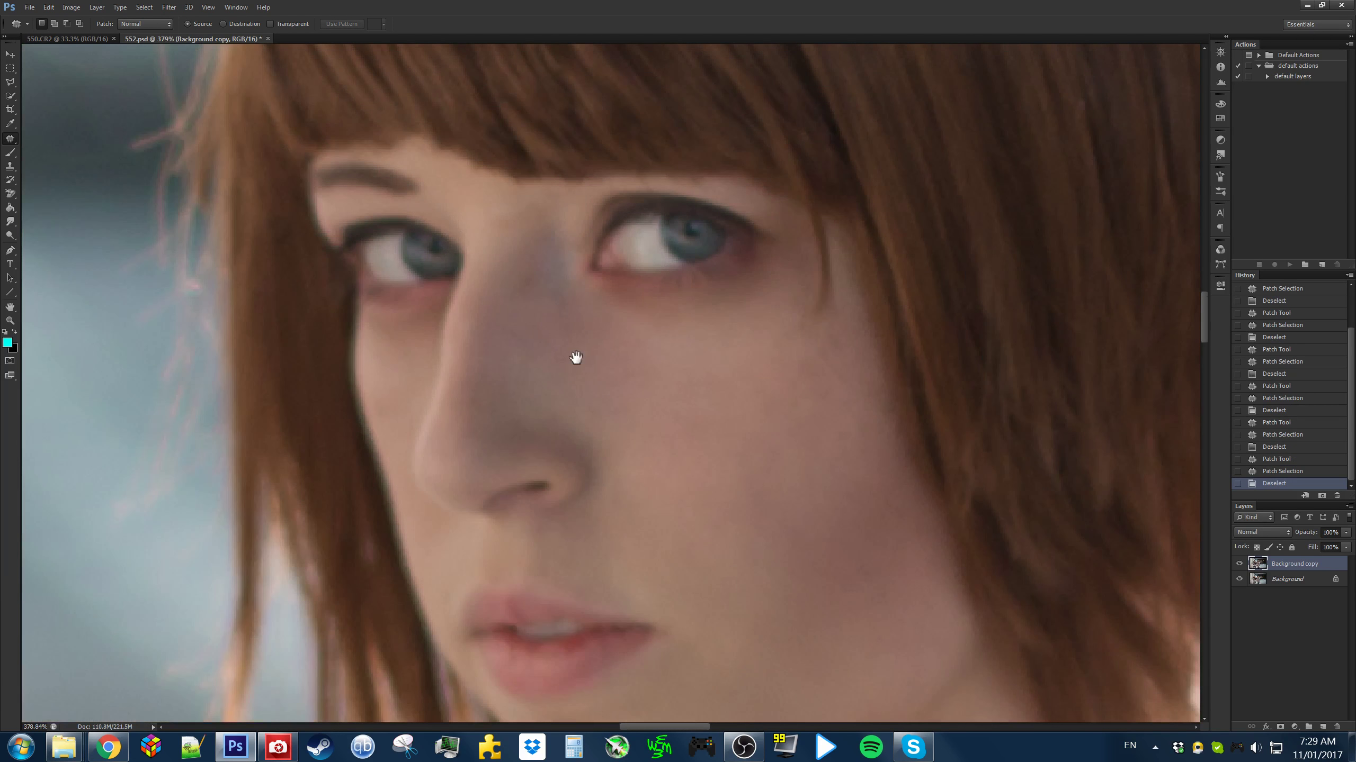
# Patch the skin between the nose bridge and the inner corner of the red-haired woman's eye
pyautogui.scroll(3, 669, 379)
pyautogui.moveTo(652, 315); pyautogui.dragTo(654, 320)
pyautogui.hotkey('ctrl', 'd')
pyautogui.moveTo(670, 193); pyautogui.dragTo(675, 220)
pyautogui.moveTo(647, 337); pyautogui.dragTo(663, 193)
pyautogui.moveTo(629, 251); pyautogui.dragTo(730, 432)
pyautogui.hotkey('ctrl', 'd')
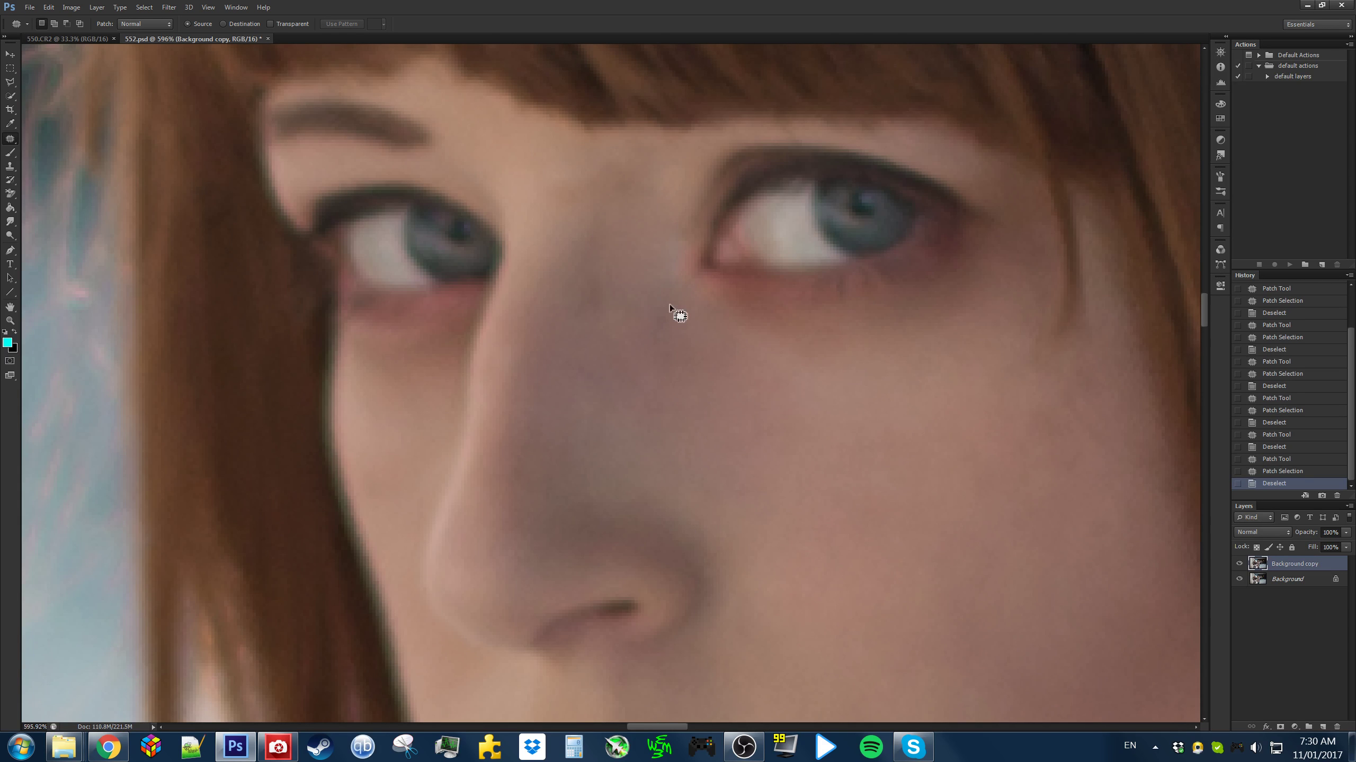
# Patch the discoloured skin along the shaded side of the red-haired woman's nose bridge
pyautogui.moveTo(653, 270); pyautogui.dragTo(635, 257)
pyautogui.moveTo(640, 326); pyautogui.dragTo(793, 404)
pyautogui.hotkey('ctrl', 'd')
pyautogui.hotkey('ctrl', 'd')
pyautogui.moveTo(574, 259); pyautogui.dragTo(641, 168)
pyautogui.moveTo(611, 189); pyautogui.dragTo(607, 254)
pyautogui.hotkey('ctrl', 'd')
pyautogui.moveTo(657, 379); pyautogui.dragTo(625, 271)
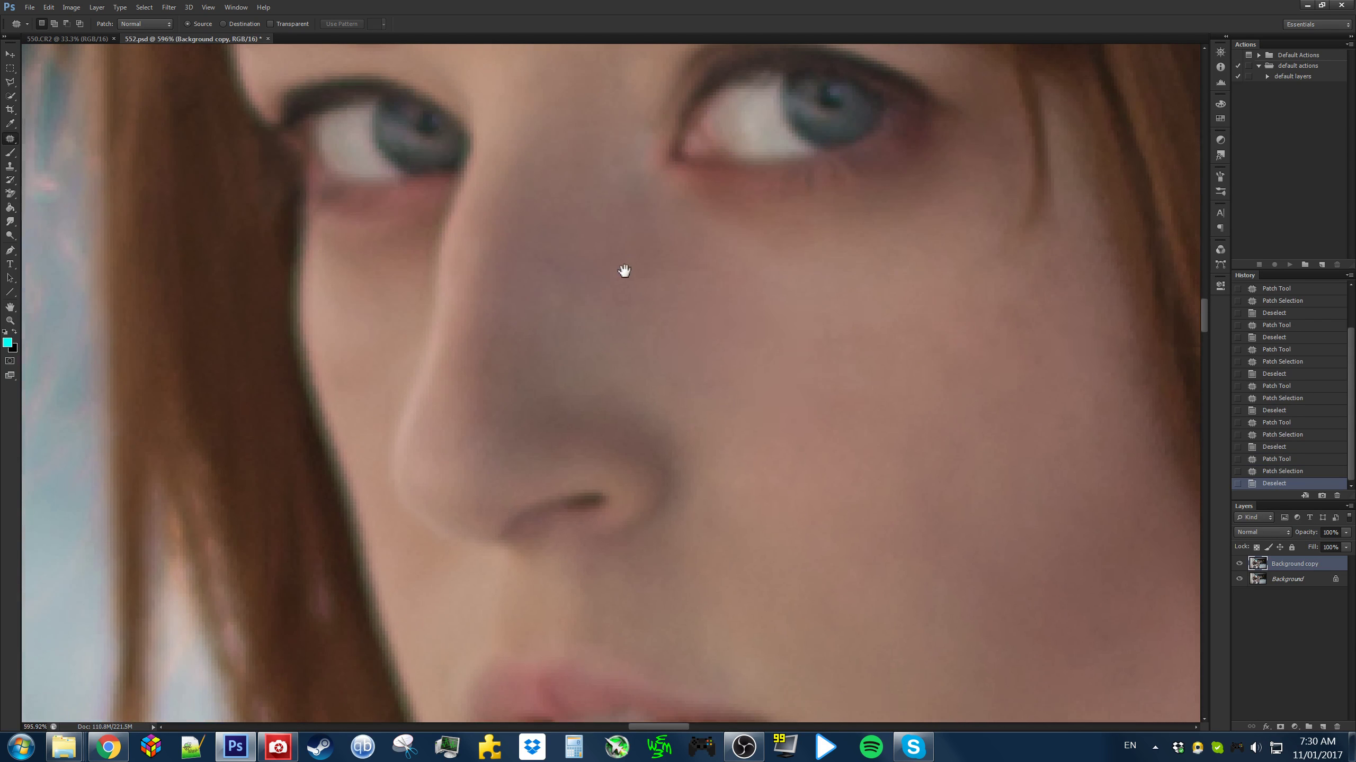
pyautogui.scroll(-5, 710, 352)
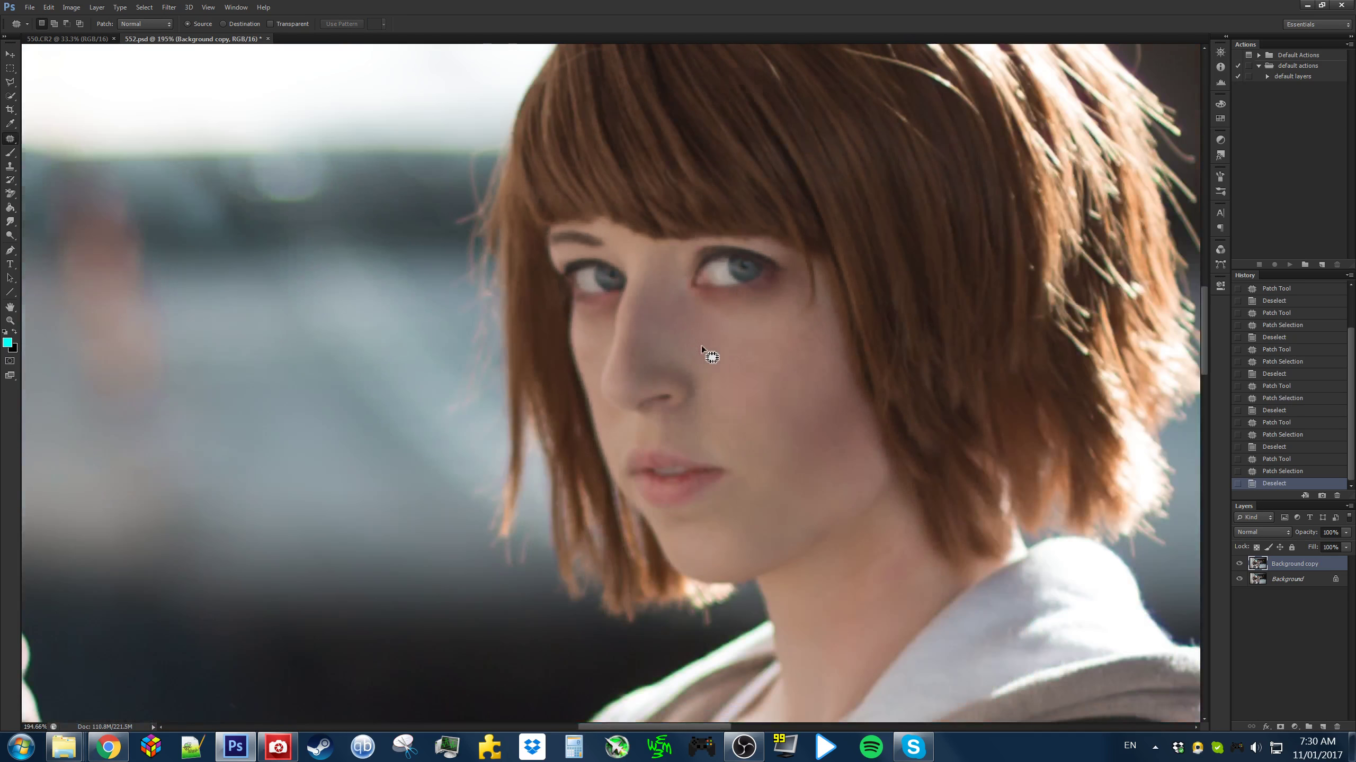
# Patch the remaining patchy skin on the middle of the red-haired woman's cheek, level with the nostril
pyautogui.scroll(5, 770, 440)
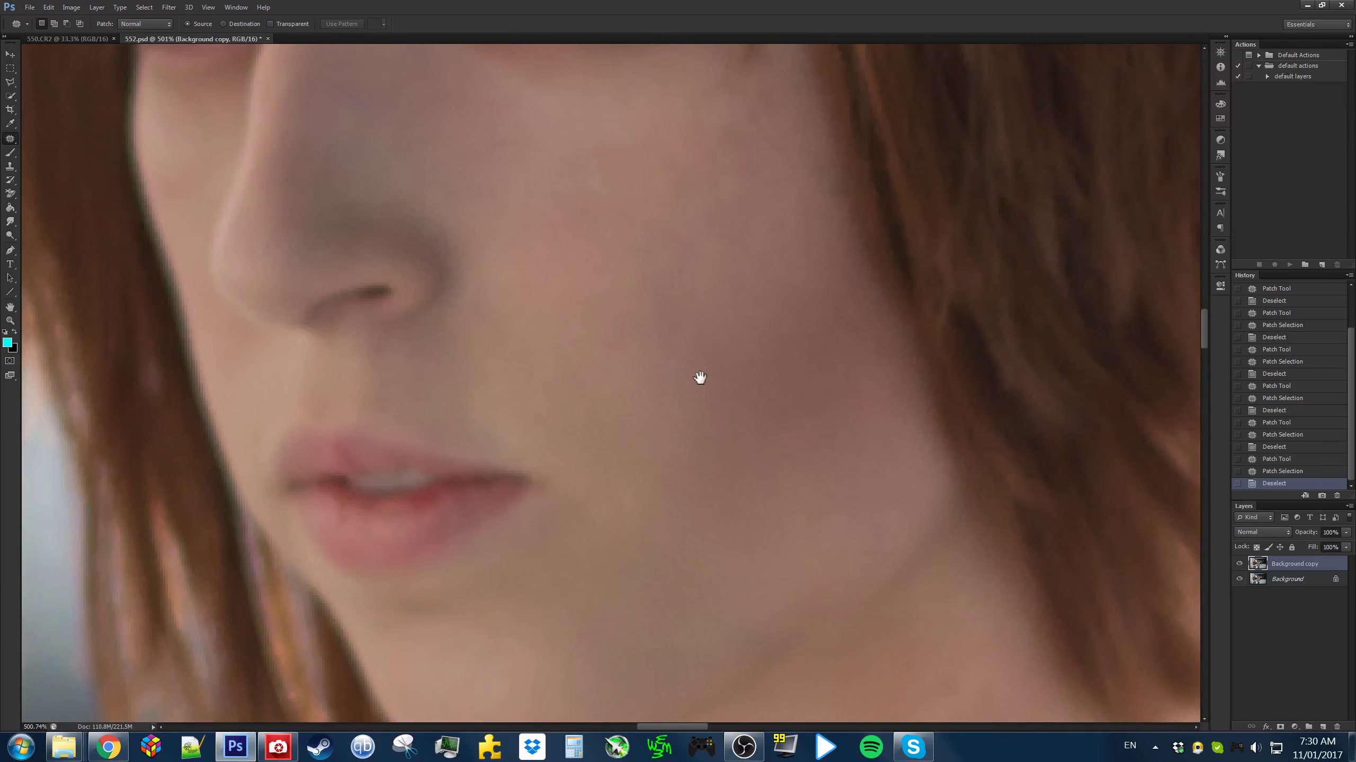
pyautogui.moveTo(586, 243); pyautogui.dragTo(630, 227)
pyautogui.moveTo(635, 283); pyautogui.dragTo(558, 202)
pyautogui.hotkey('ctrl', 'd')
pyautogui.scroll(-3, 657, 341)
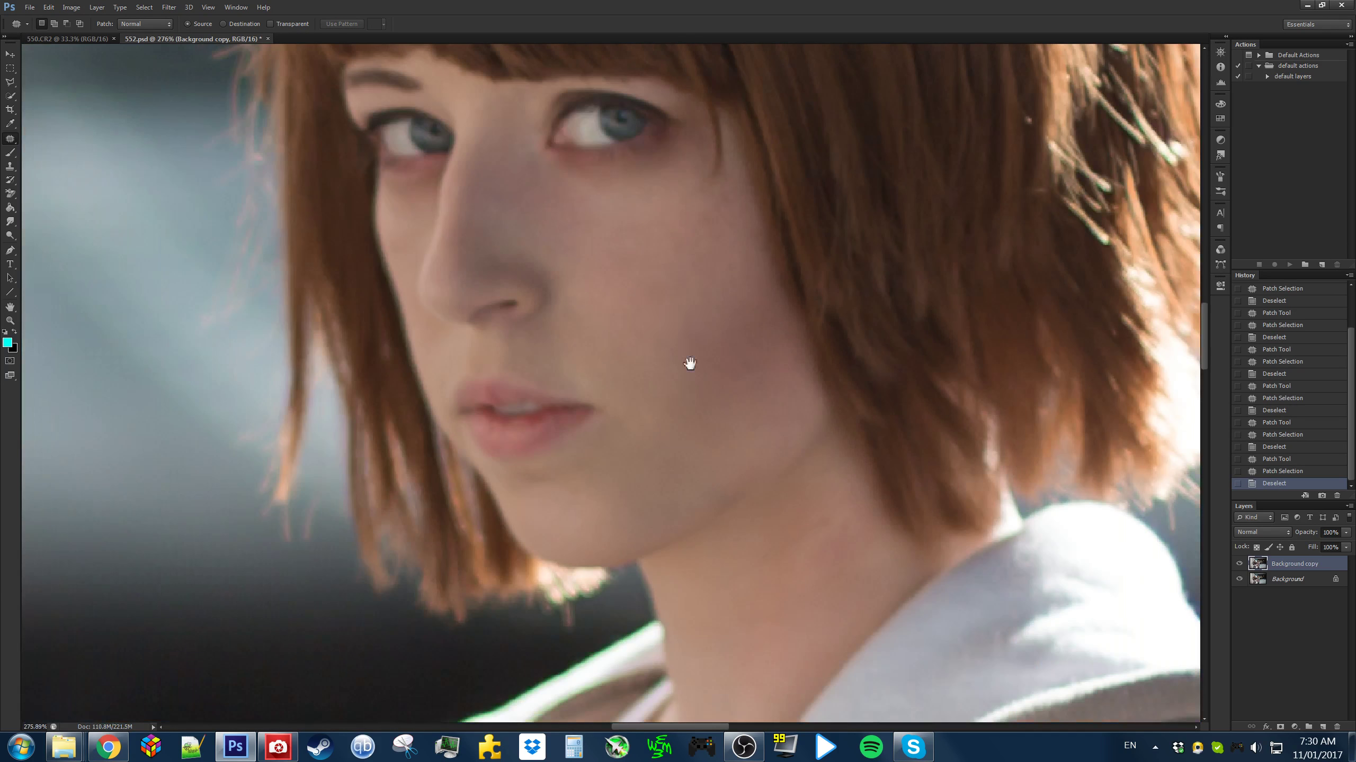
# Patch the uneven skin on the lower cheek near the red-haired woman's mouth corner and save the document
pyautogui.moveTo(685, 362)
pyautogui.mouseDown()
pyautogui.moveTo(717, 419)
pyautogui.moveTo(679, 408)
pyautogui.moveTo(659, 347)
pyautogui.mouseUp()
pyautogui.scroll(2, 693, 400)
pyautogui.moveTo(627, 382)
pyautogui.mouseDown()
pyautogui.moveTo(623, 305)
pyautogui.moveTo(653, 273)
pyautogui.mouseUp()
pyautogui.hotkey('ctrl', 'd')
pyautogui.moveTo(652, 333); pyautogui.dragTo(674, 233)
pyautogui.hotkey('ctrl', 'd')
pyautogui.moveTo(665, 498); pyautogui.dragTo(724, 390)
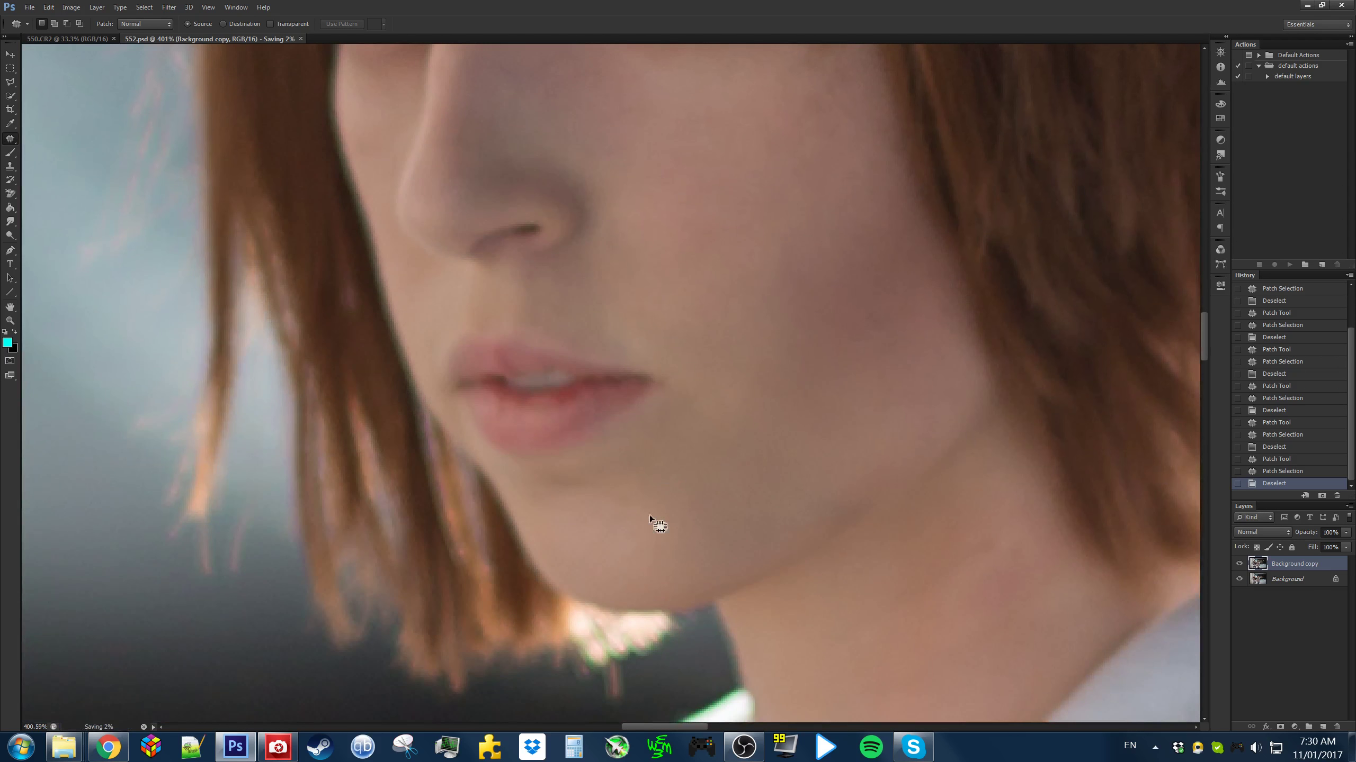
# Patch the mark at the top of the blue-haired woman's nose, between the eyes
pyautogui.scroll(-5, 652, 506)
pyautogui.moveTo(610, 522); pyautogui.dragTo(807, 469)
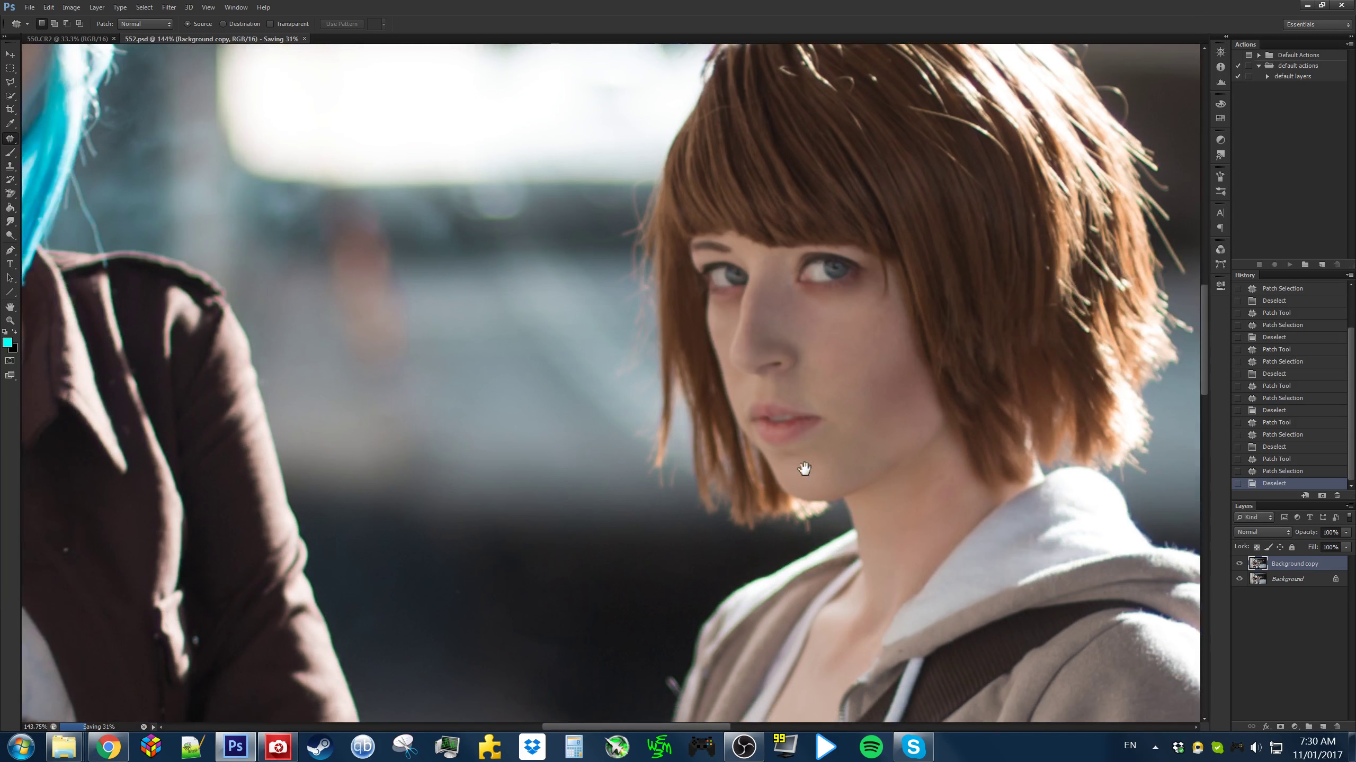
pyautogui.scroll(-3, 638, 435)
pyautogui.moveTo(463, 387); pyautogui.dragTo(853, 460)
pyautogui.scroll(6, 559, 294)
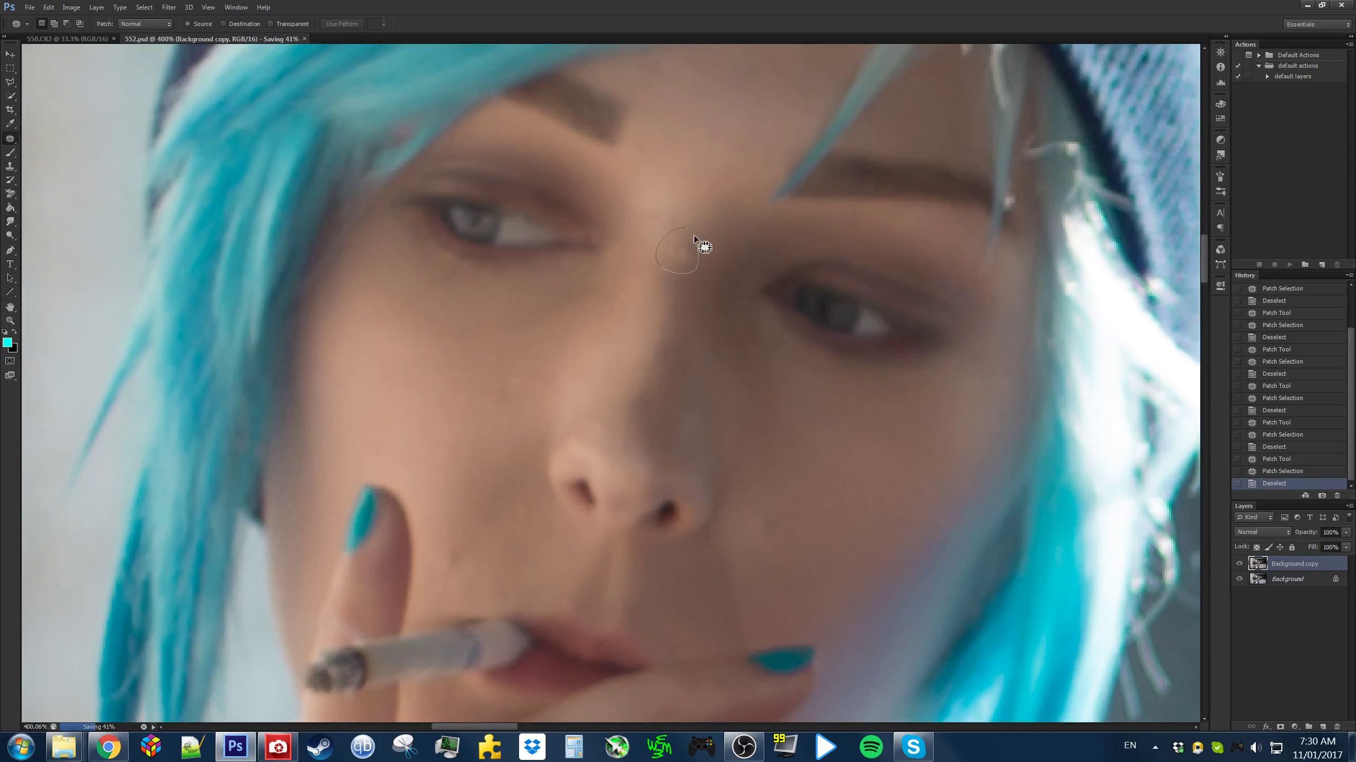
pyautogui.moveTo(693, 238); pyautogui.dragTo(693, 237)
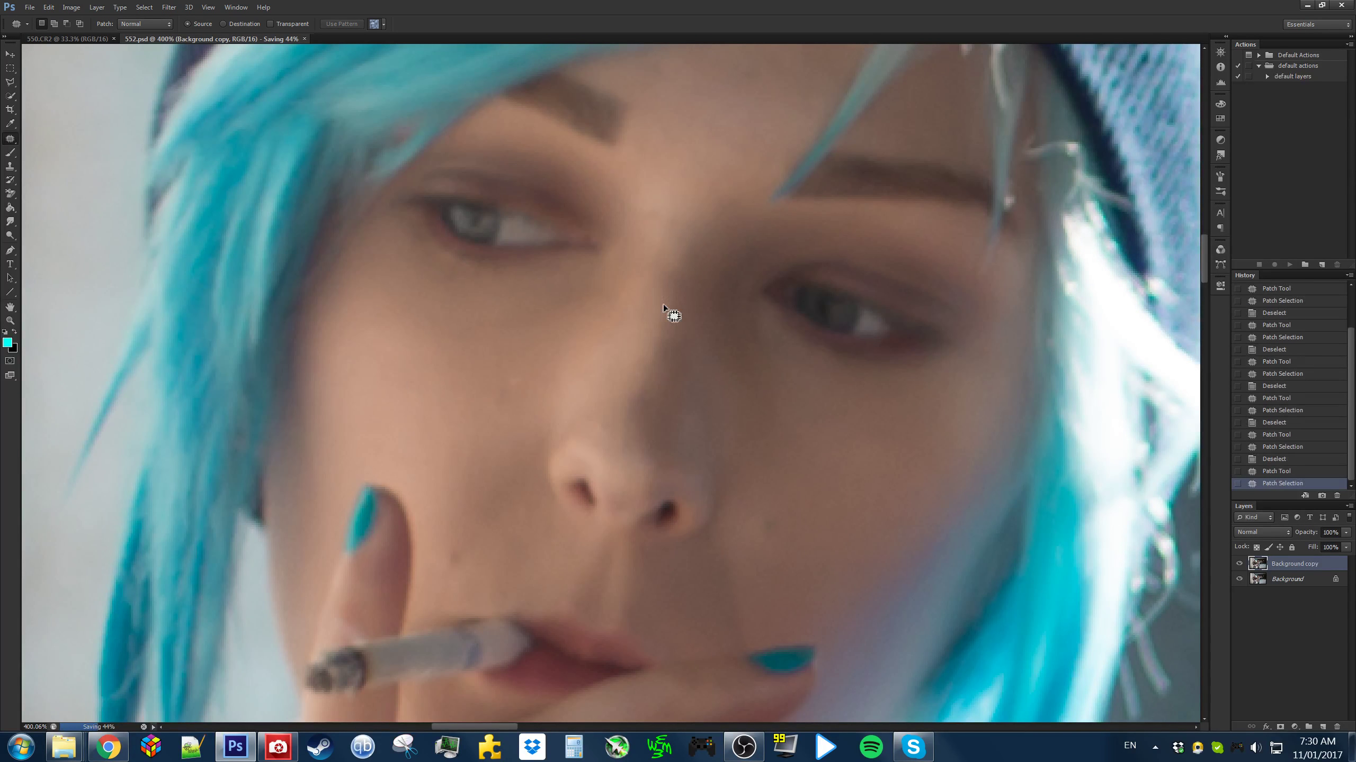
# Patch the small light spot on the blue-haired woman's cheek below the eye with neighbouring skin
pyautogui.scroll(2, 593, 360)
pyautogui.moveTo(581, 521)
pyautogui.mouseDown()
pyautogui.moveTo(641, 309)
pyautogui.moveTo(628, 450)
pyautogui.mouseUp()
pyautogui.moveTo(667, 237)
pyautogui.mouseDown()
pyautogui.moveTo(660, 290)
pyautogui.moveTo(607, 291)
pyautogui.mouseUp()
pyautogui.moveTo(618, 289); pyautogui.dragTo(535, 283)
pyautogui.hotkey('ctrl', 'd')
# Patch the mole above the cigarette and the darker skin beside the blue-haired woman's nostril
pyautogui.moveTo(634, 394); pyautogui.dragTo(658, 288)
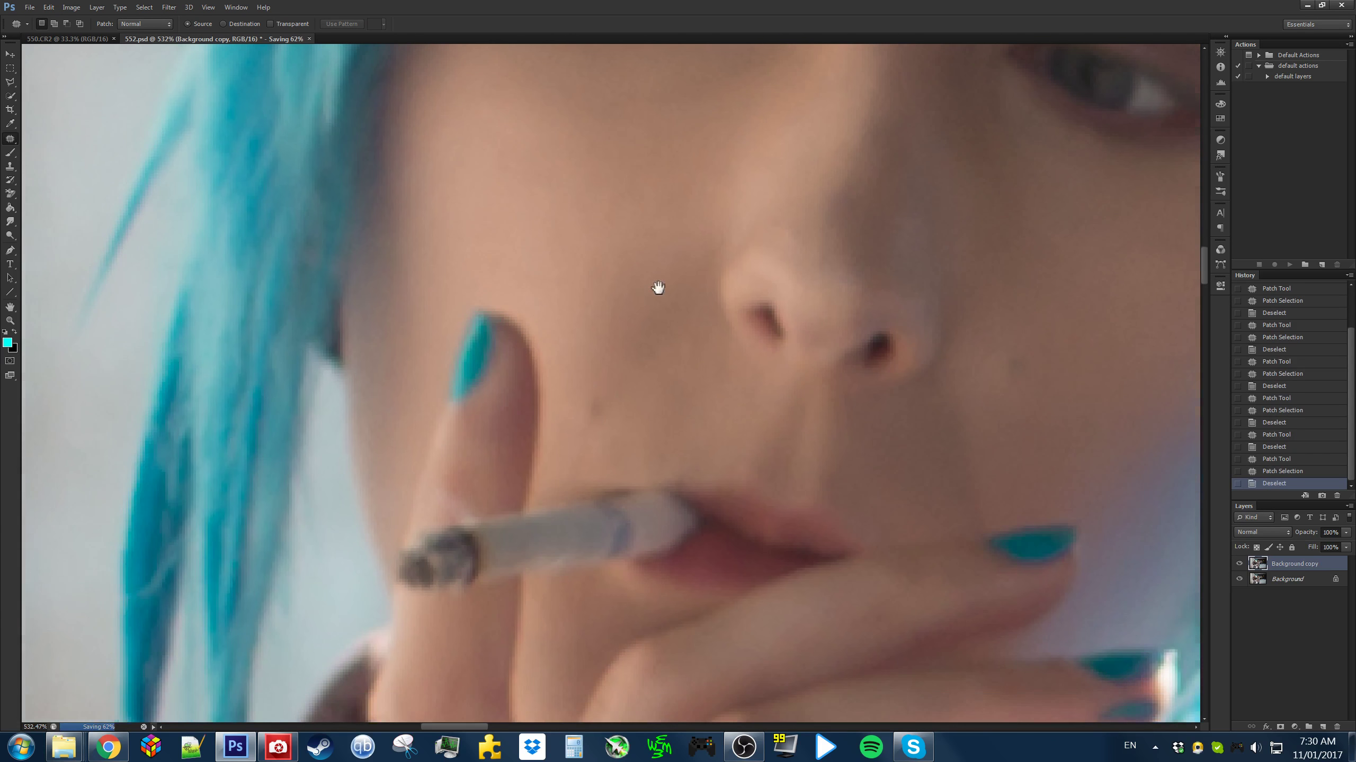
pyautogui.moveTo(563, 430); pyautogui.dragTo(565, 431)
pyautogui.hotkey('ctrl', 'd')
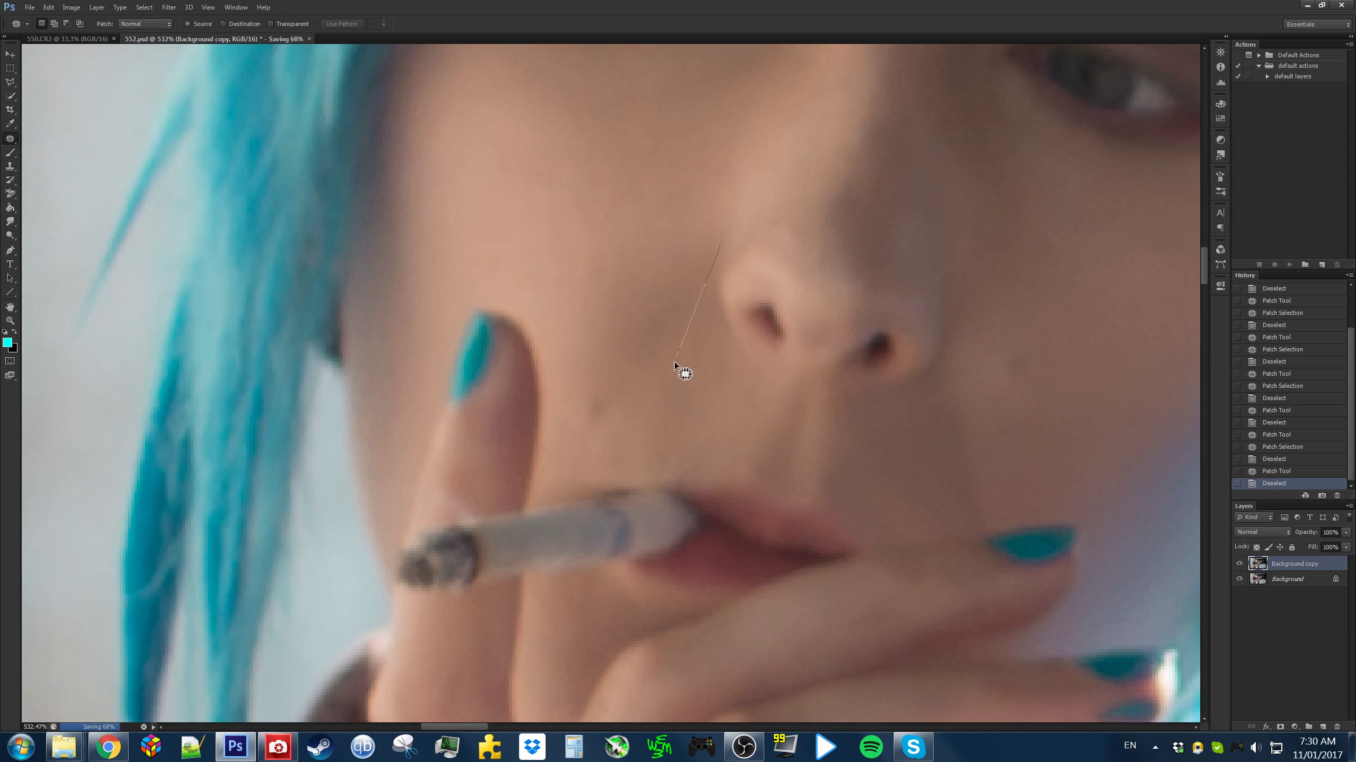
pyautogui.moveTo(572, 286); pyautogui.dragTo(715, 235)
pyautogui.moveTo(638, 309); pyautogui.dragTo(646, 436)
pyautogui.moveTo(629, 396); pyautogui.dragTo(502, 216)
pyautogui.hotkey('ctrl', 'd')
pyautogui.hotkey('ctrl', 'd')
pyautogui.moveTo(686, 415); pyautogui.dragTo(640, 303)
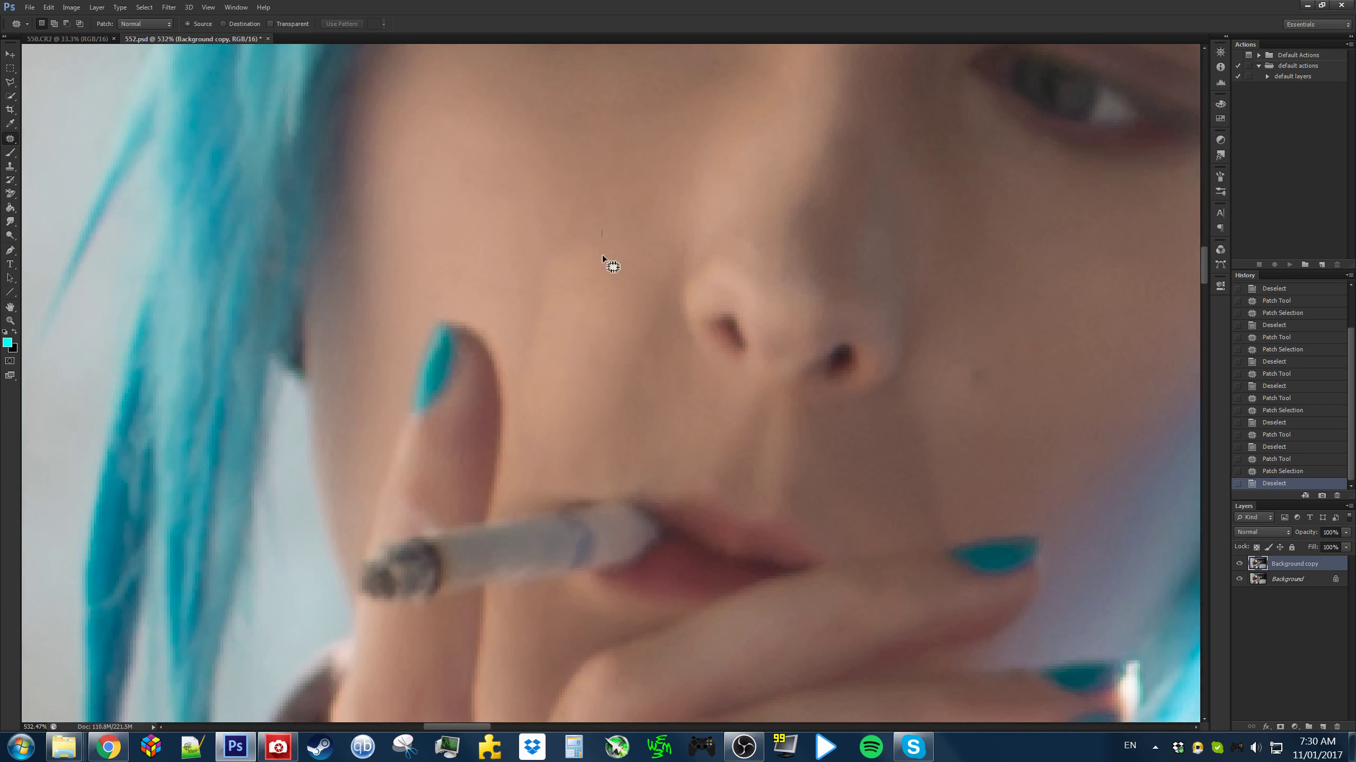
# Patch the crease on the blue-haired woman's cheek between the raised fingertip and the nose
pyautogui.moveTo(499, 346); pyautogui.dragTo(555, 238)
pyautogui.moveTo(558, 277); pyautogui.dragTo(519, 170)
pyautogui.hotkey('ctrl', 'd')
pyautogui.moveTo(653, 319); pyautogui.dragTo(641, 300)
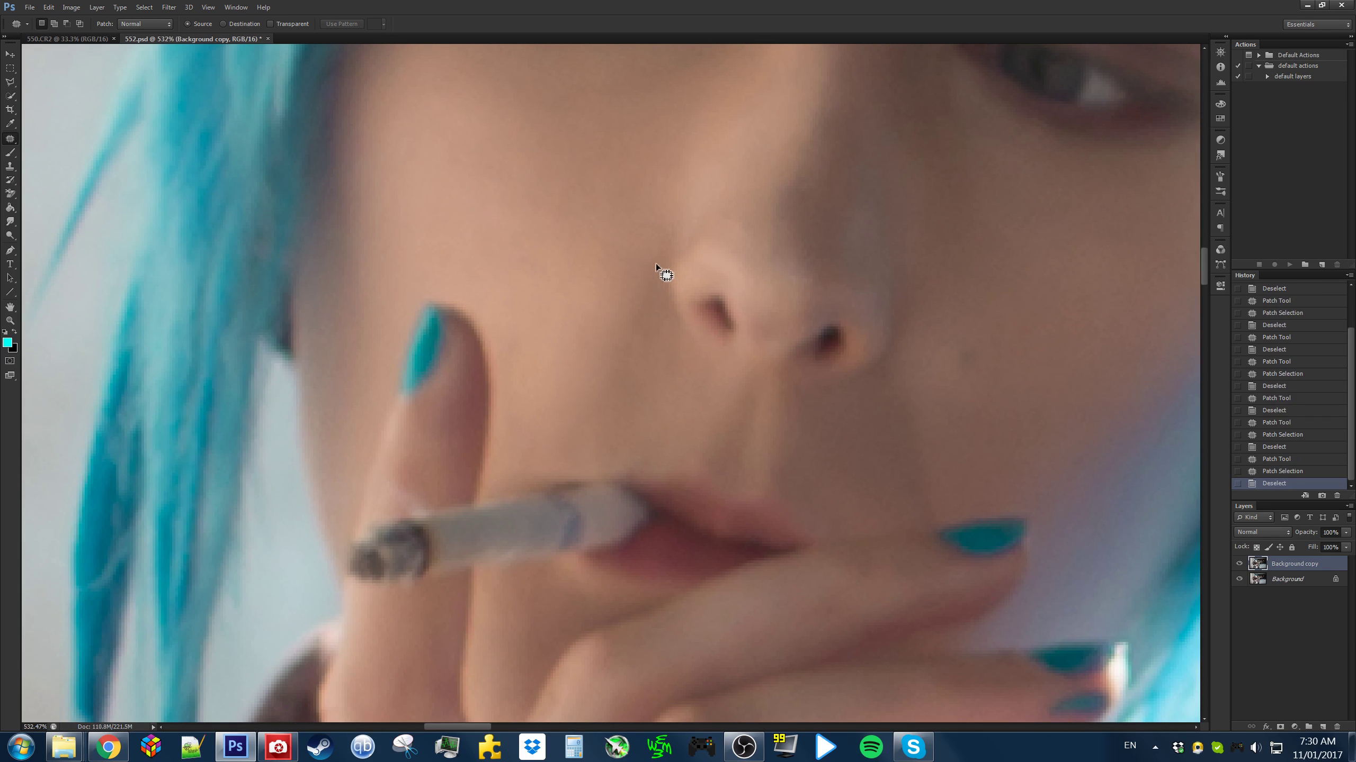
pyautogui.moveTo(569, 332); pyautogui.dragTo(634, 246)
pyautogui.moveTo(615, 310); pyautogui.dragTo(557, 207)
pyautogui.hotkey('ctrl', 'd')
# Patch the remaining uneven tones on the blue-haired woman's cheek between the nose and the raised finger
pyautogui.moveTo(620, 411); pyautogui.dragTo(637, 408)
pyautogui.moveTo(586, 445); pyautogui.dragTo(578, 333)
pyautogui.moveTo(615, 388)
pyautogui.mouseDown()
pyautogui.moveTo(607, 448)
pyautogui.moveTo(632, 347)
pyautogui.mouseUp()
pyautogui.hotkey('ctrl', 'd')
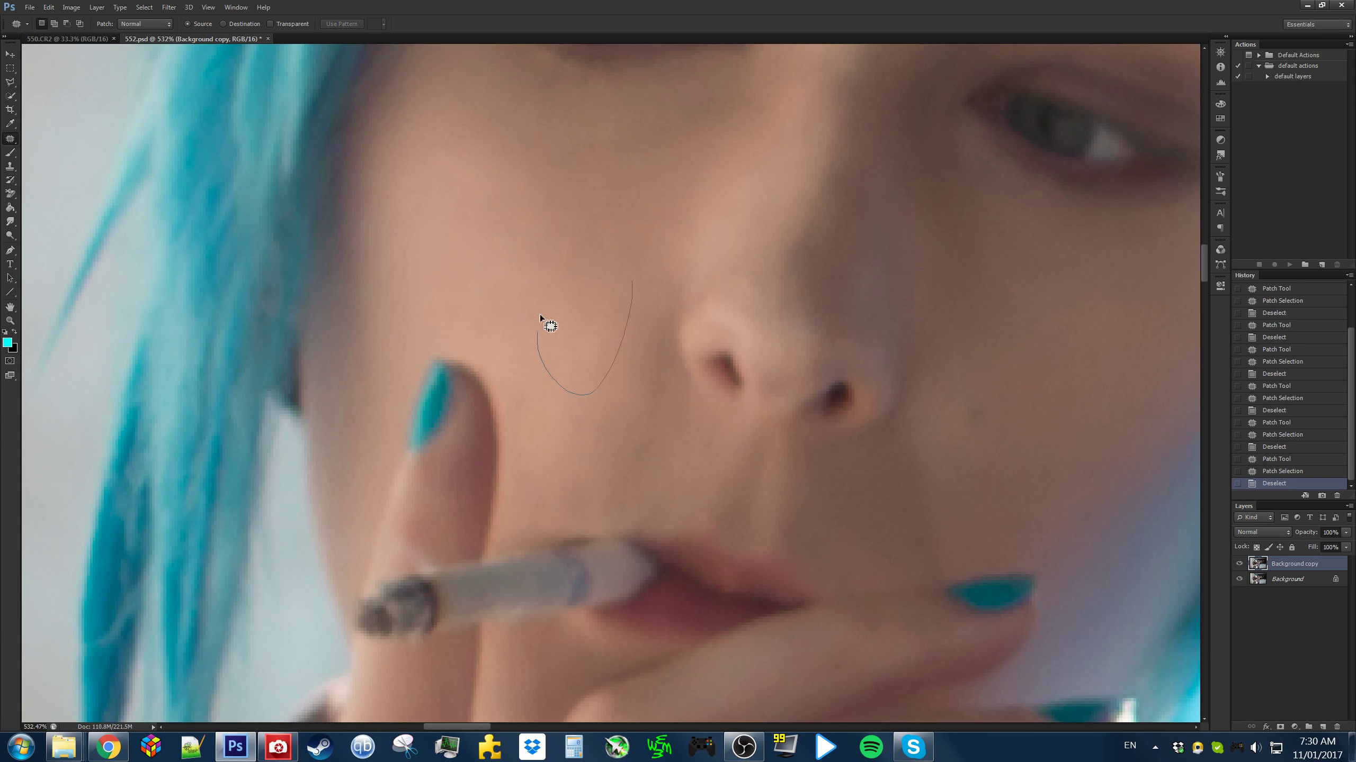
pyautogui.moveTo(540, 315); pyautogui.dragTo(614, 279)
pyautogui.moveTo(585, 337); pyautogui.dragTo(573, 232)
pyautogui.hotkey('ctrl', 'd')
pyautogui.moveTo(590, 314); pyautogui.dragTo(602, 176)
pyautogui.hotkey('ctrl', 'd')
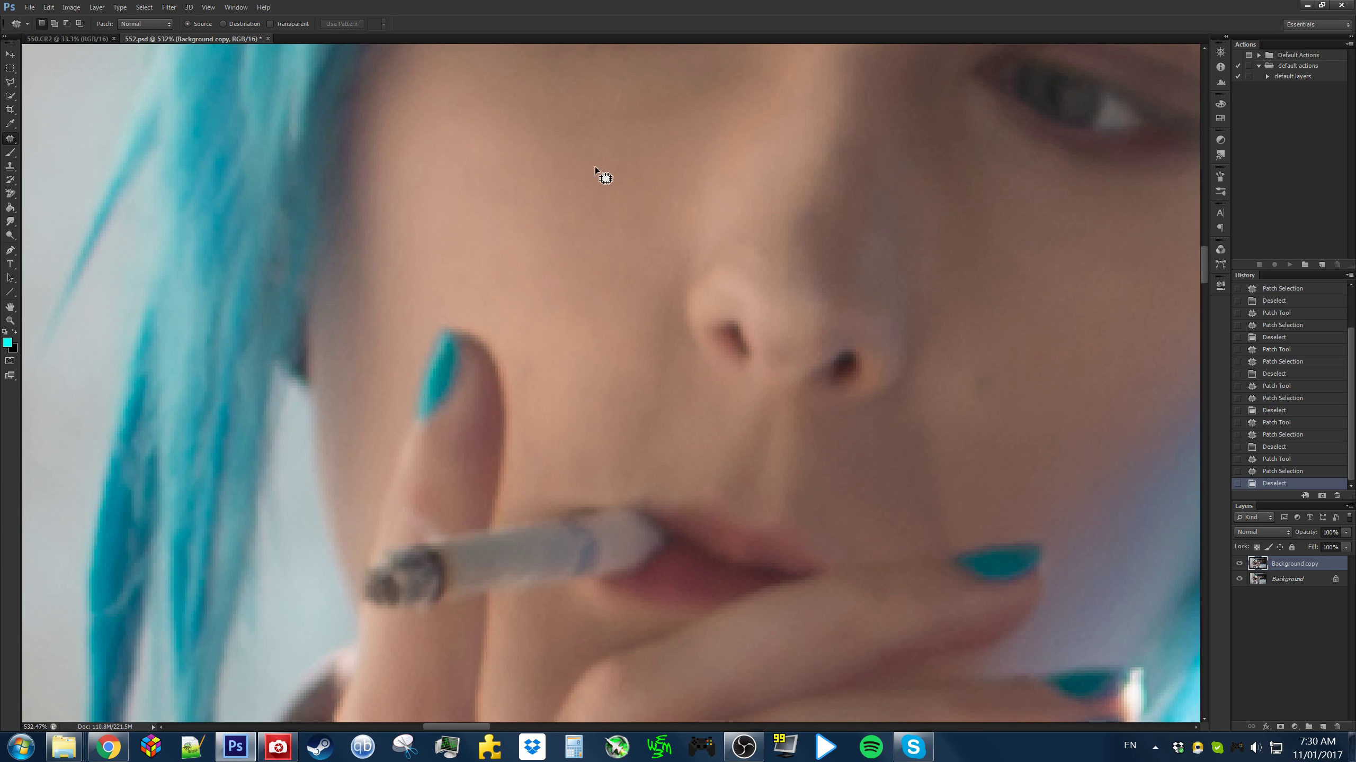
# Patch the skin just above the cigarette near the corner of the blue-haired woman's mouth
pyautogui.moveTo(680, 370); pyautogui.dragTo(658, 336)
pyautogui.moveTo(618, 451); pyautogui.dragTo(569, 294)
pyautogui.hotkey('ctrl', 'd')
pyautogui.hotkey('ctrl', 'd')
pyautogui.moveTo(624, 392); pyautogui.dragTo(633, 350)
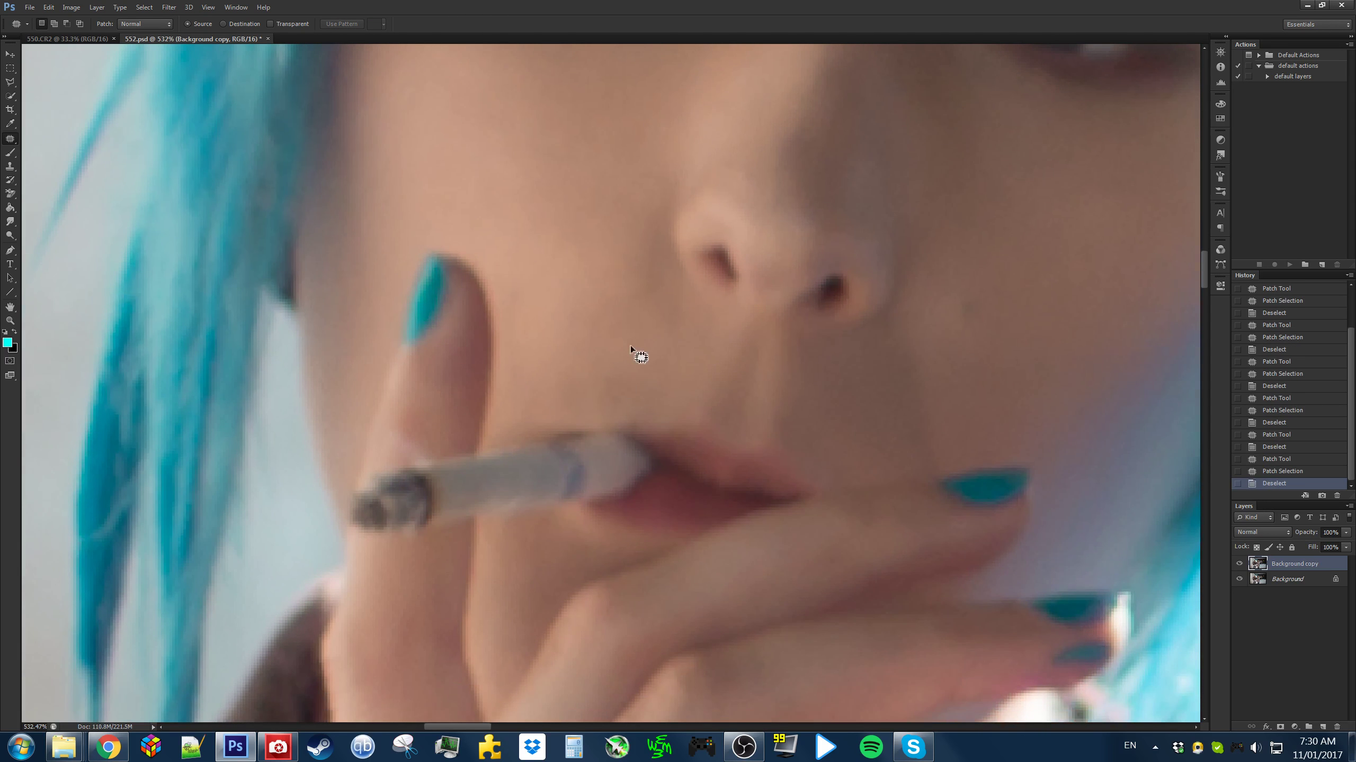
pyautogui.moveTo(525, 382); pyautogui.dragTo(560, 342)
pyautogui.moveTo(591, 381); pyautogui.dragTo(595, 254)
pyautogui.hotkey('ctrl', 'd')
# Patch the fold running from the nostril towards the mouth on the shaded side of the blue-haired woman's face
pyautogui.moveTo(882, 330)
pyautogui.mouseDown()
pyautogui.moveTo(613, 353)
pyautogui.moveTo(652, 349)
pyautogui.mouseUp()
pyautogui.moveTo(644, 440); pyautogui.dragTo(674, 341)
pyautogui.moveTo(655, 377)
pyautogui.mouseDown()
pyautogui.moveTo(776, 396)
pyautogui.moveTo(826, 357)
pyautogui.mouseUp()
pyautogui.hotkey('ctrl', 'd')
pyautogui.moveTo(696, 403); pyautogui.dragTo(702, 377)
pyautogui.moveTo(670, 374)
pyautogui.mouseDown()
pyautogui.moveTo(649, 394)
pyautogui.moveTo(683, 432)
pyautogui.moveTo(702, 383)
pyautogui.mouseUp()
pyautogui.hotkey('ctrl', 'd')
pyautogui.moveTo(662, 407)
pyautogui.mouseDown()
pyautogui.moveTo(723, 395)
pyautogui.moveTo(825, 273)
pyautogui.mouseUp()
pyautogui.hotkey('ctrl', 'd')
pyautogui.moveTo(721, 344); pyautogui.dragTo(765, 424)
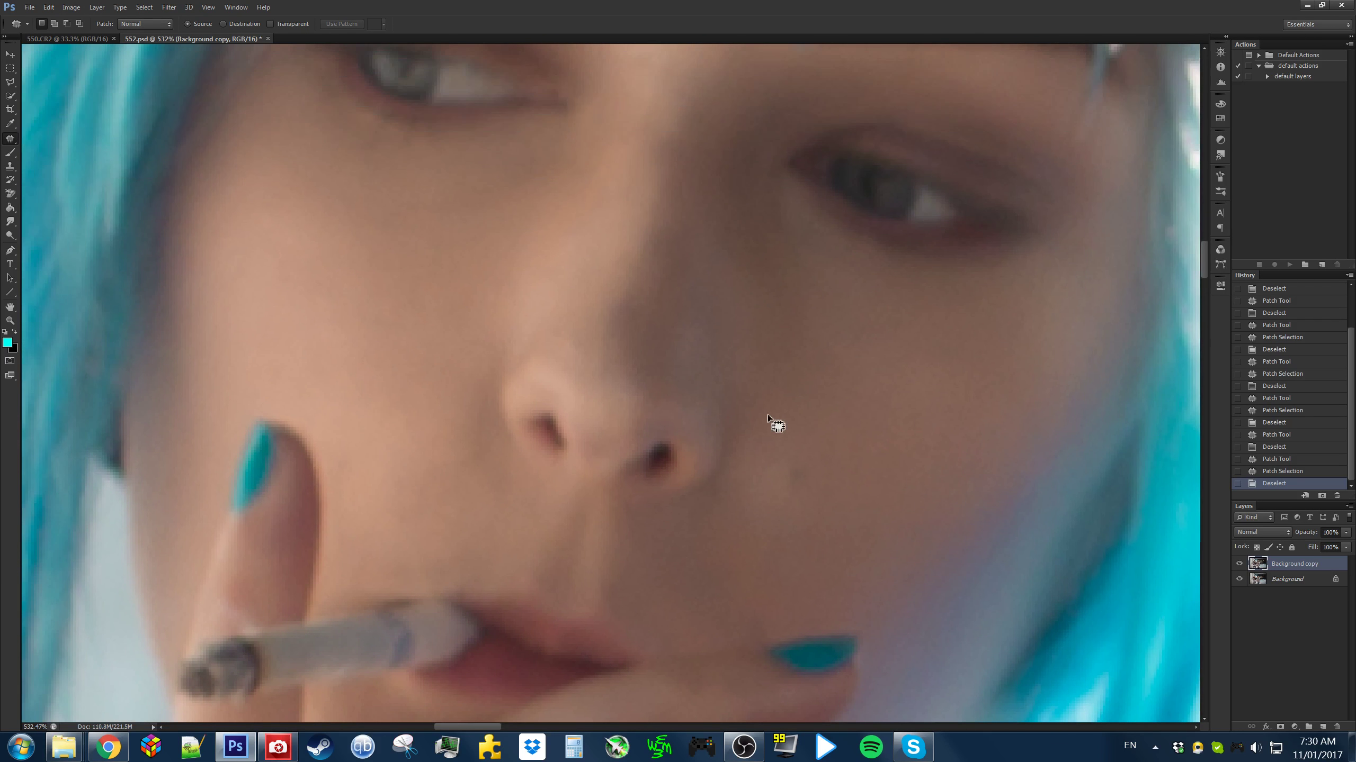
# Patch the light mark on the blue-haired woman's nose bridge between the eyes with clean skin below it
pyautogui.scroll(-2, 806, 439)
pyautogui.scroll(1, 617, 454)
pyautogui.moveTo(637, 312); pyautogui.dragTo(644, 475)
pyautogui.scroll(5, 645, 475)
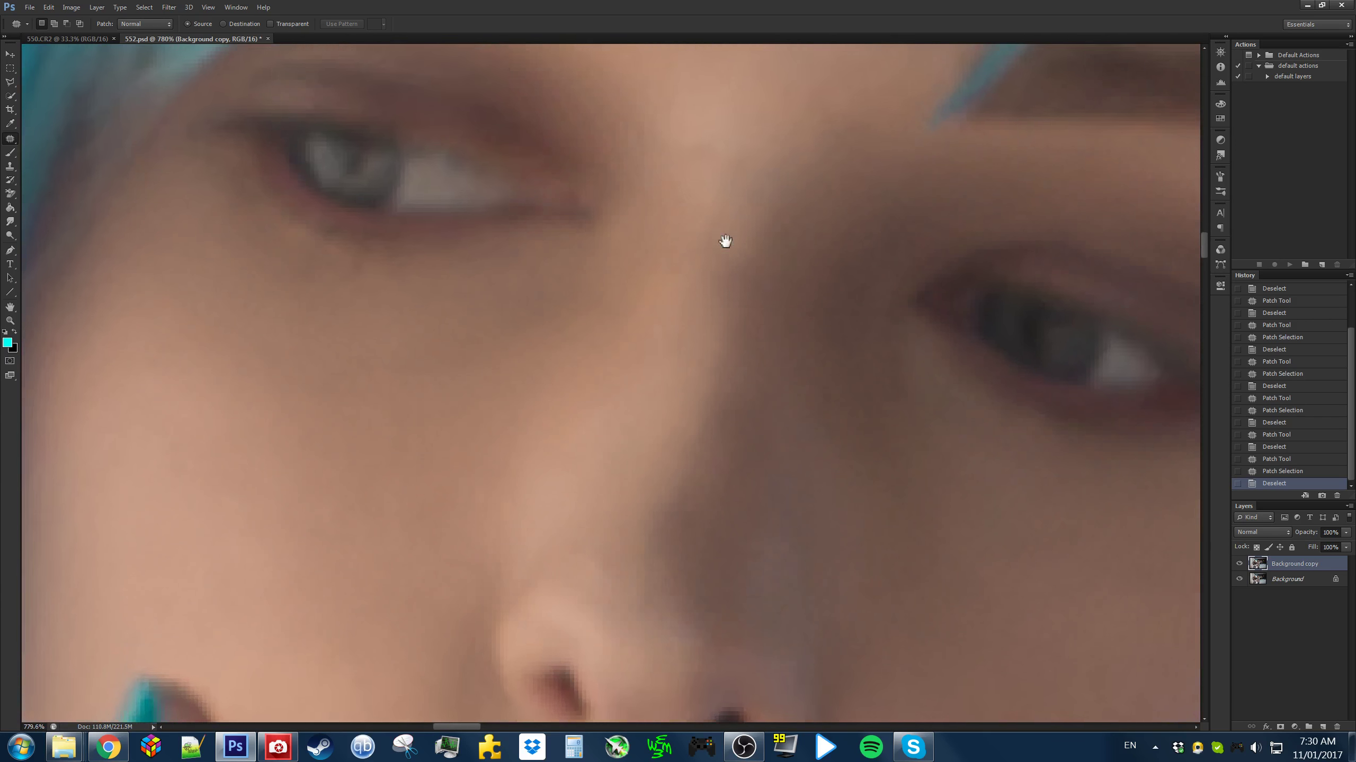
pyautogui.moveTo(724, 160); pyautogui.dragTo(692, 283)
pyautogui.scroll(3, 693, 281)
pyautogui.moveTo(615, 258); pyautogui.dragTo(664, 216)
pyautogui.moveTo(658, 247); pyautogui.dragTo(665, 350)
pyautogui.click(667, 360)
pyautogui.scroll(-5, 705, 381)
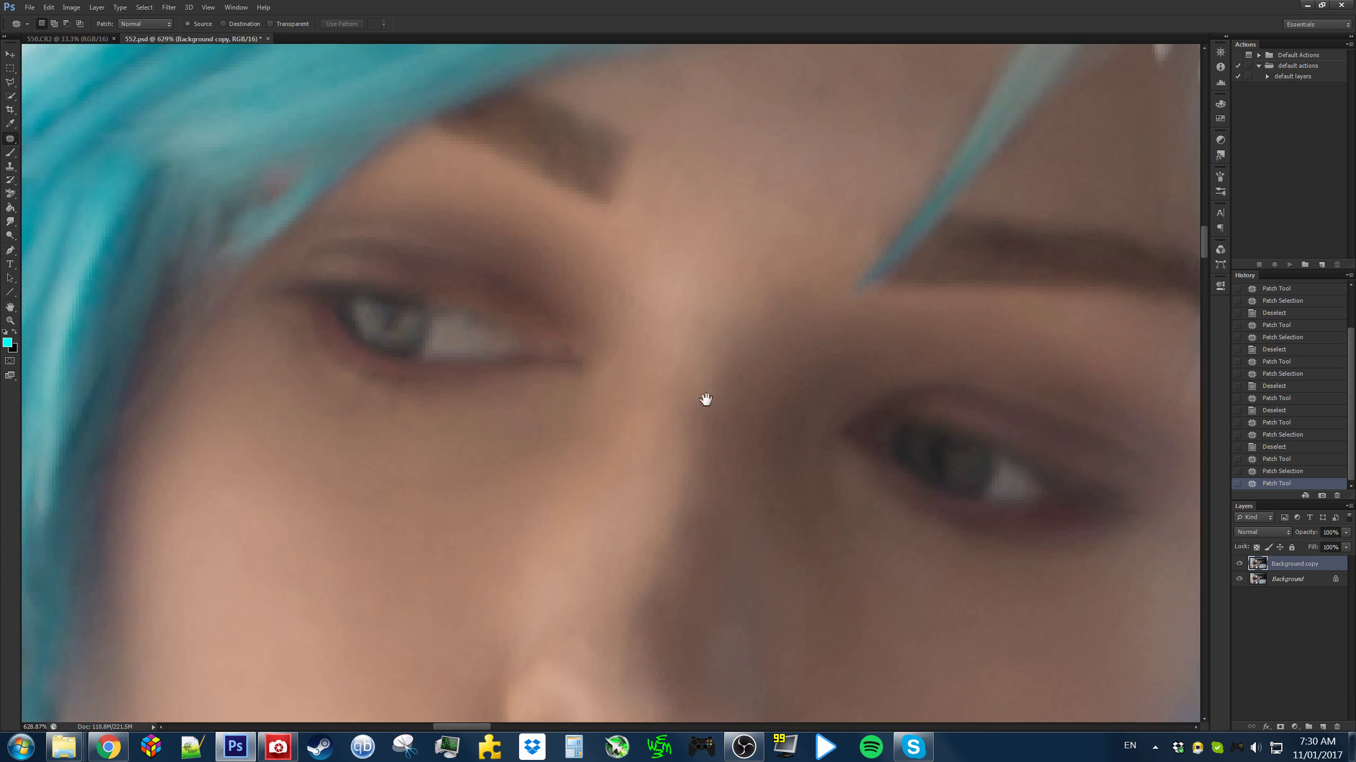
# Patch the uneven skin along the middle of the blue-haired woman's nose bridge
pyautogui.moveTo(705, 399); pyautogui.dragTo(738, 198)
pyautogui.moveTo(656, 378); pyautogui.dragTo(703, 357)
pyautogui.moveTo(677, 406); pyautogui.dragTo(708, 308)
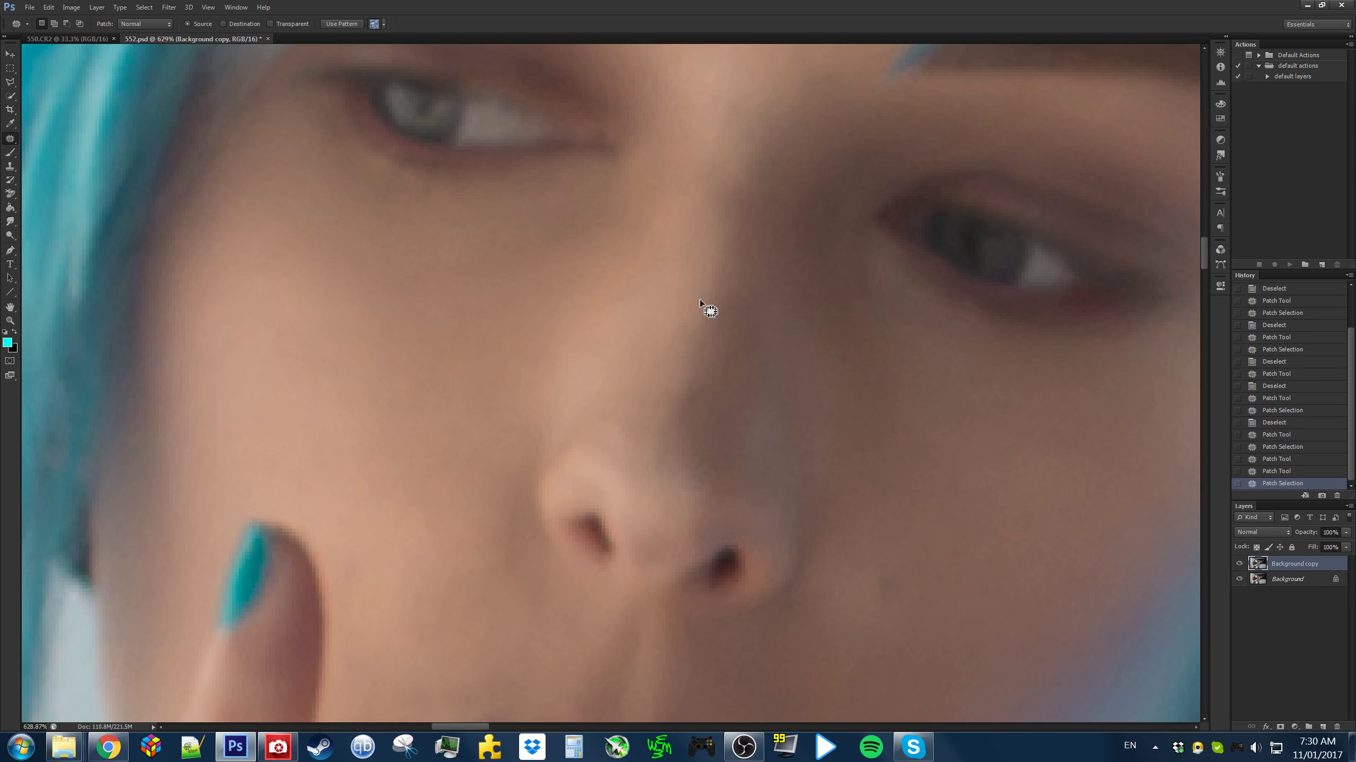
pyautogui.click(738, 308)
# Patch the blemished skin on the blue-haired woman's forehead above the eyebrows and save the document
pyautogui.scroll(-12, 769, 331)
pyautogui.moveTo(784, 388); pyautogui.dragTo(763, 454)
pyautogui.scroll(4, 826, 299)
pyautogui.moveTo(770, 334); pyautogui.dragTo(692, 350)
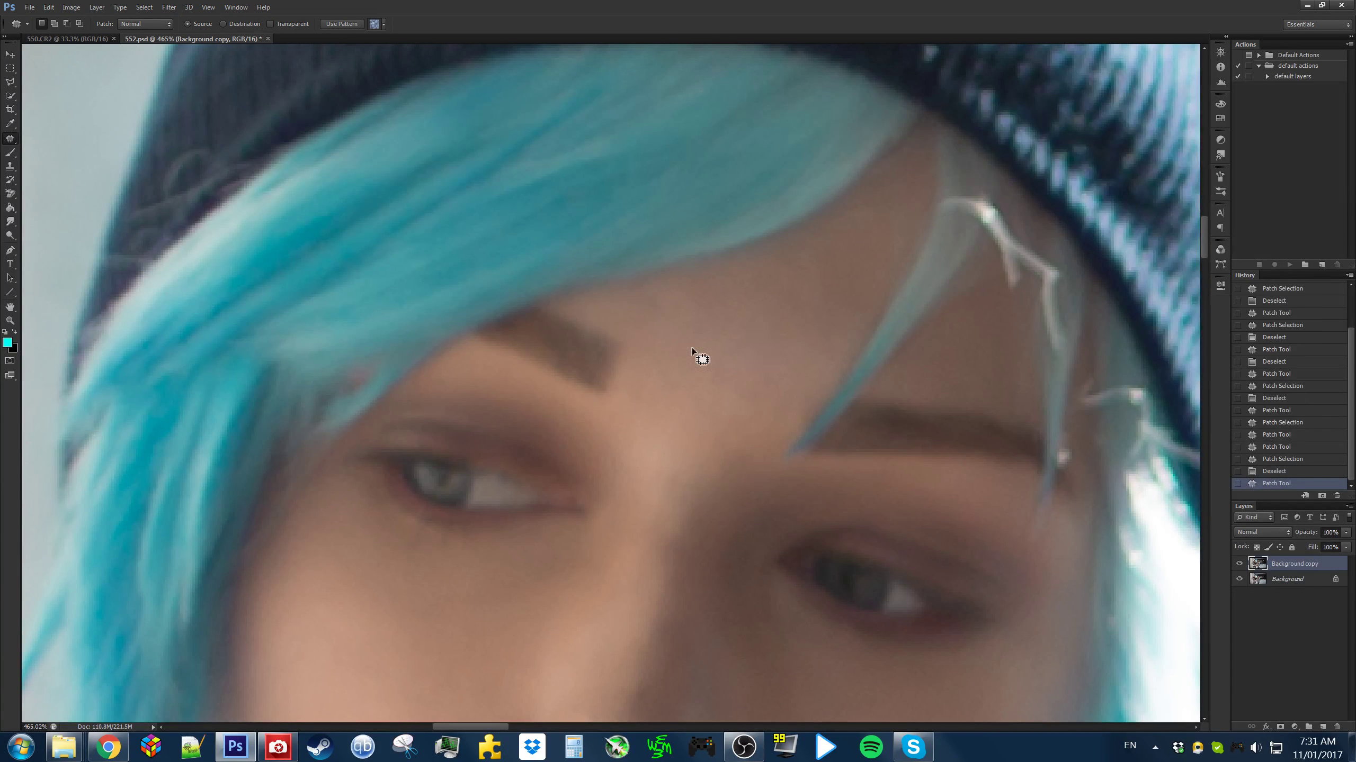
pyautogui.moveTo(780, 374)
pyautogui.mouseDown()
pyautogui.moveTo(742, 342)
pyautogui.moveTo(781, 299)
pyautogui.mouseUp()
pyautogui.click(782, 298)
pyautogui.scroll(-7, 744, 388)
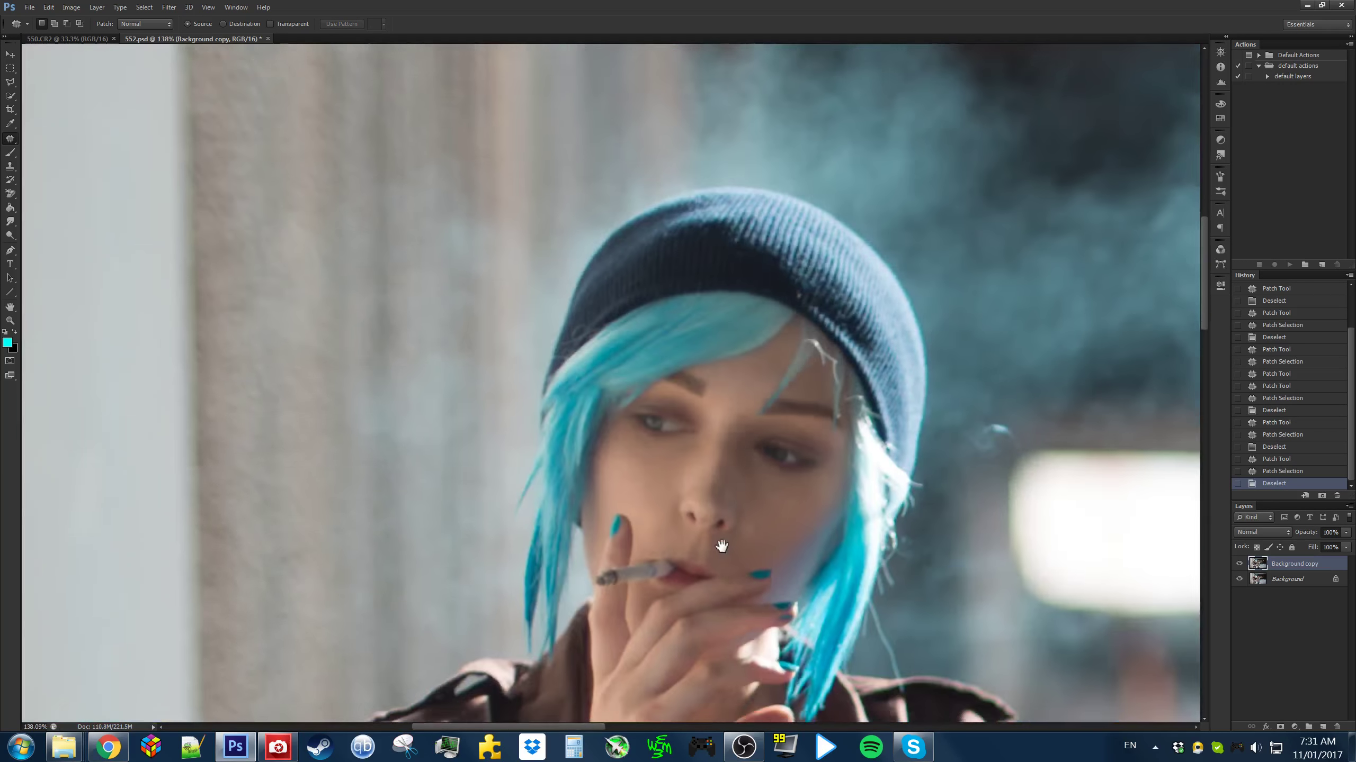
pyautogui.moveTo(720, 548); pyautogui.dragTo(713, 355)
pyautogui.hotkey('ctrl', 's')
# Patch the two red marks on the back of the blue-haired woman's raised hand near the thumb
pyautogui.scroll(-5, 718, 567)
pyautogui.scroll(8, 659, 291)
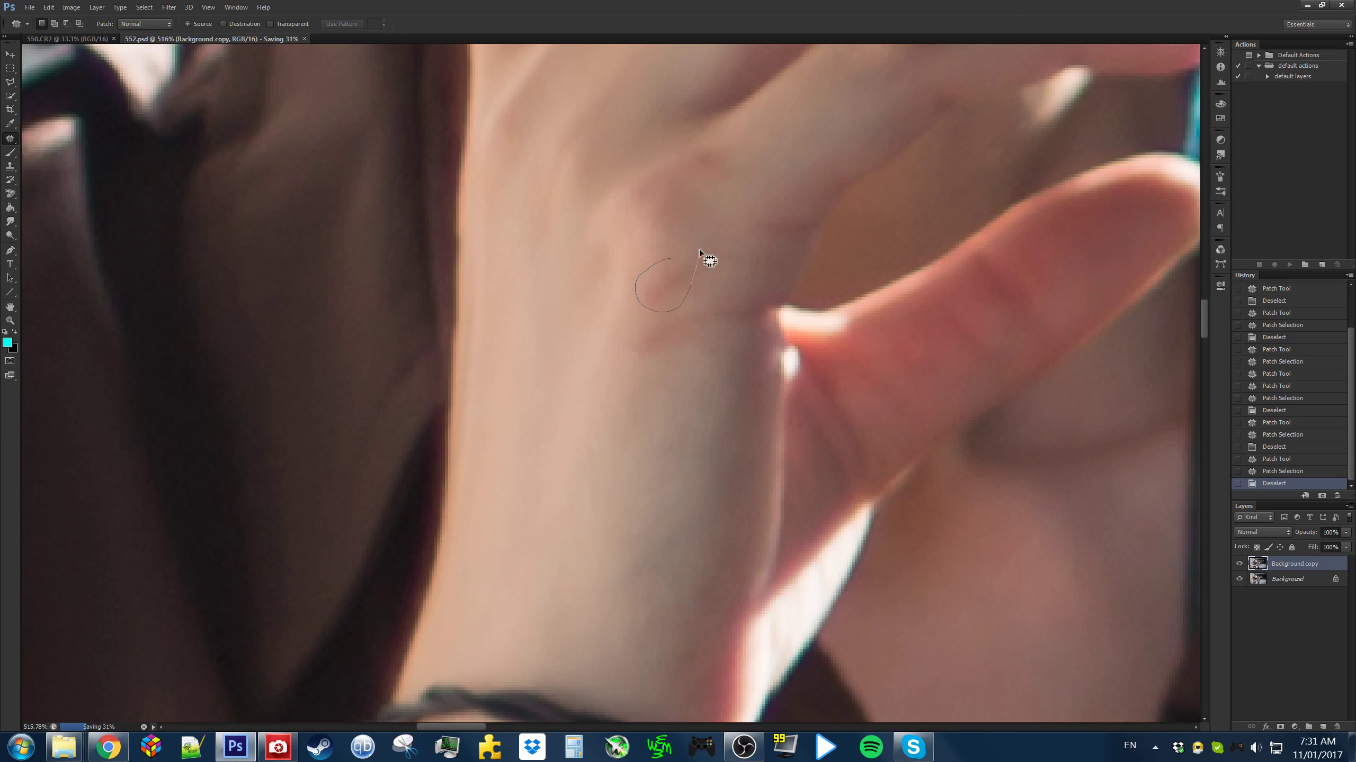
pyautogui.moveTo(700, 250); pyautogui.dragTo(675, 258)
pyautogui.moveTo(664, 285)
pyautogui.mouseDown()
pyautogui.moveTo(636, 394)
pyautogui.moveTo(640, 320)
pyautogui.mouseUp()
pyautogui.click(635, 392)
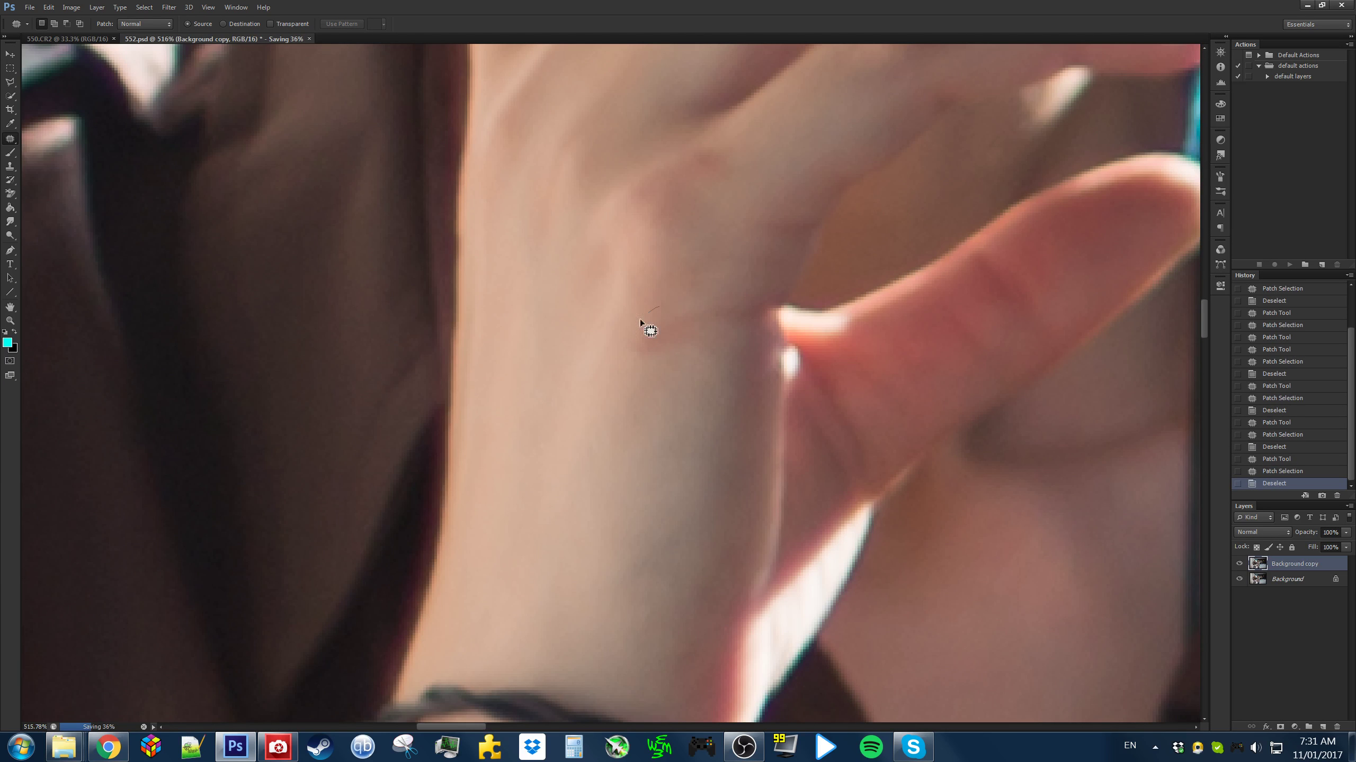
pyautogui.moveTo(736, 307); pyautogui.dragTo(693, 294)
pyautogui.moveTo(685, 359); pyautogui.dragTo(658, 456)
pyautogui.click(660, 454)
# Patch the remaining reddish skin on the back of the raised hand below the knuckles
pyautogui.moveTo(672, 396); pyautogui.dragTo(667, 472)
pyautogui.moveTo(681, 282)
pyautogui.mouseDown()
pyautogui.moveTo(687, 391)
pyautogui.moveTo(708, 318)
pyautogui.mouseUp()
pyautogui.scroll(3, 706, 349)
pyautogui.moveTo(715, 344); pyautogui.dragTo(819, 295)
pyautogui.click(819, 295)
pyautogui.scroll(-7, 788, 397)
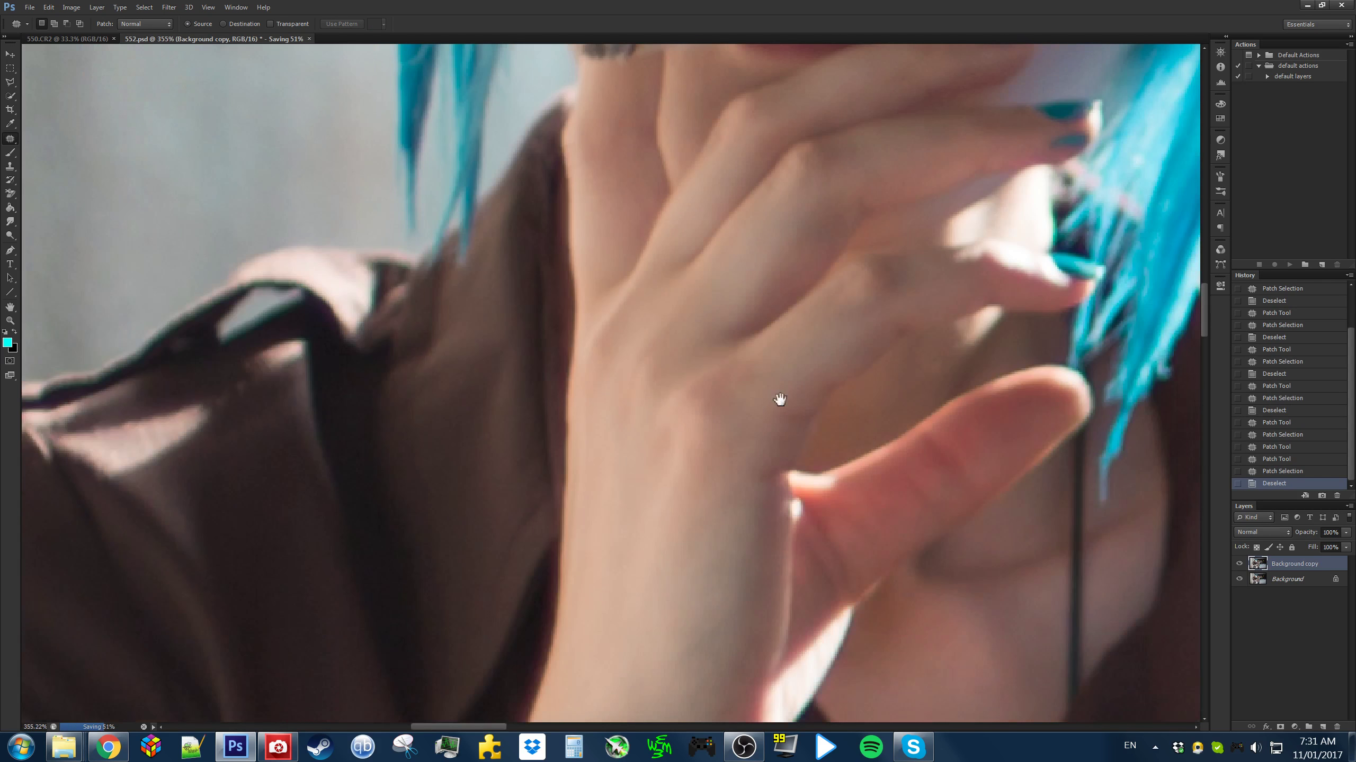
# Patch the blemishes on the blue-haired woman's forearm below the white wristband with nearby clean skin
pyautogui.moveTo(778, 396); pyautogui.dragTo(690, 402)
pyautogui.scroll(-6, 724, 475)
pyautogui.moveTo(725, 579); pyautogui.dragTo(742, 381)
pyautogui.scroll(-4, 650, 472)
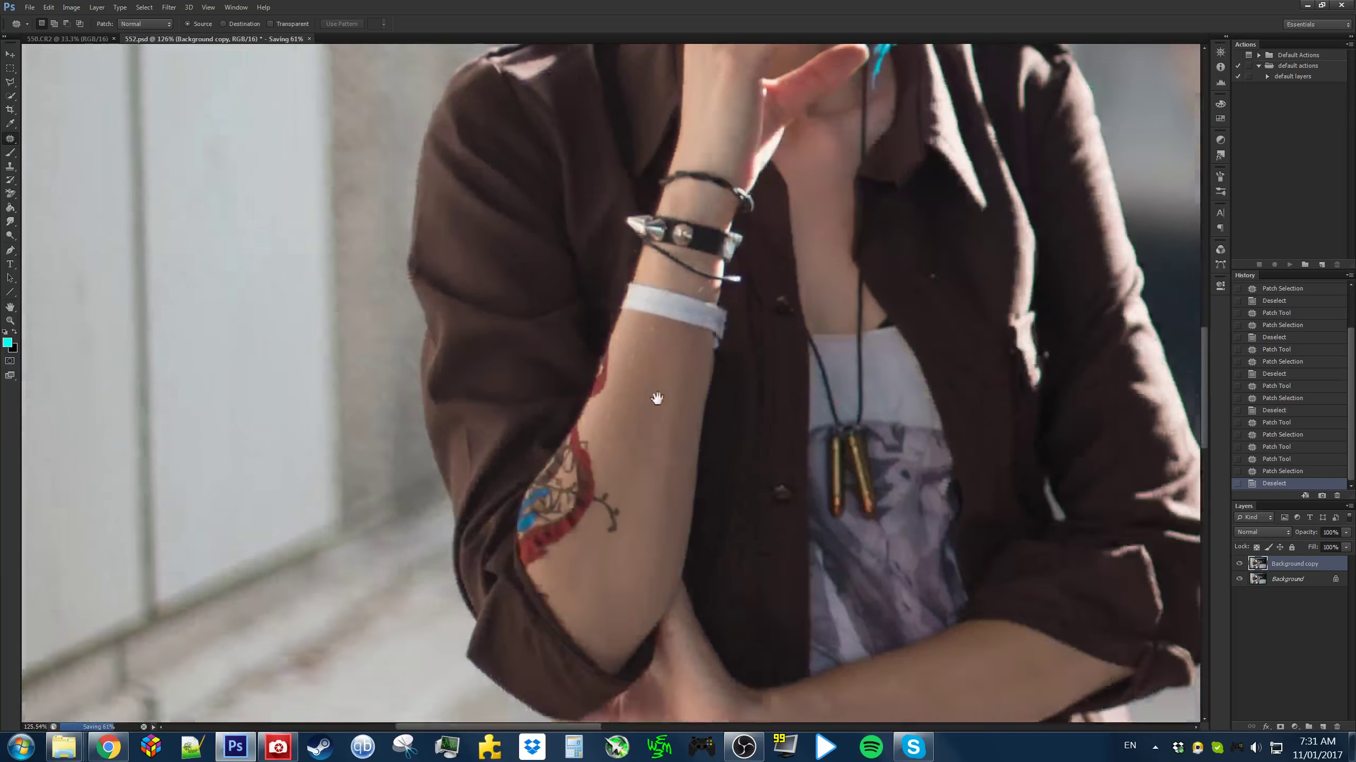
pyautogui.scroll(5, 654, 393)
pyautogui.moveTo(615, 377); pyautogui.dragTo(625, 249)
pyautogui.moveTo(611, 315); pyautogui.dragTo(610, 391)
pyautogui.click(611, 389)
pyautogui.moveTo(624, 249); pyautogui.dragTo(671, 231)
pyautogui.moveTo(658, 252); pyautogui.dragTo(651, 313)
pyautogui.click(651, 314)
# Save the document and inspect the clothing, arms and hands of both women for remaining blemishes
pyautogui.scroll(-6, 715, 400)
pyautogui.moveTo(729, 506); pyautogui.dragTo(712, 251)
pyautogui.scroll(-5, 712, 252)
pyautogui.moveTo(849, 478); pyautogui.dragTo(687, 234)
pyautogui.scroll(-4, 688, 227)
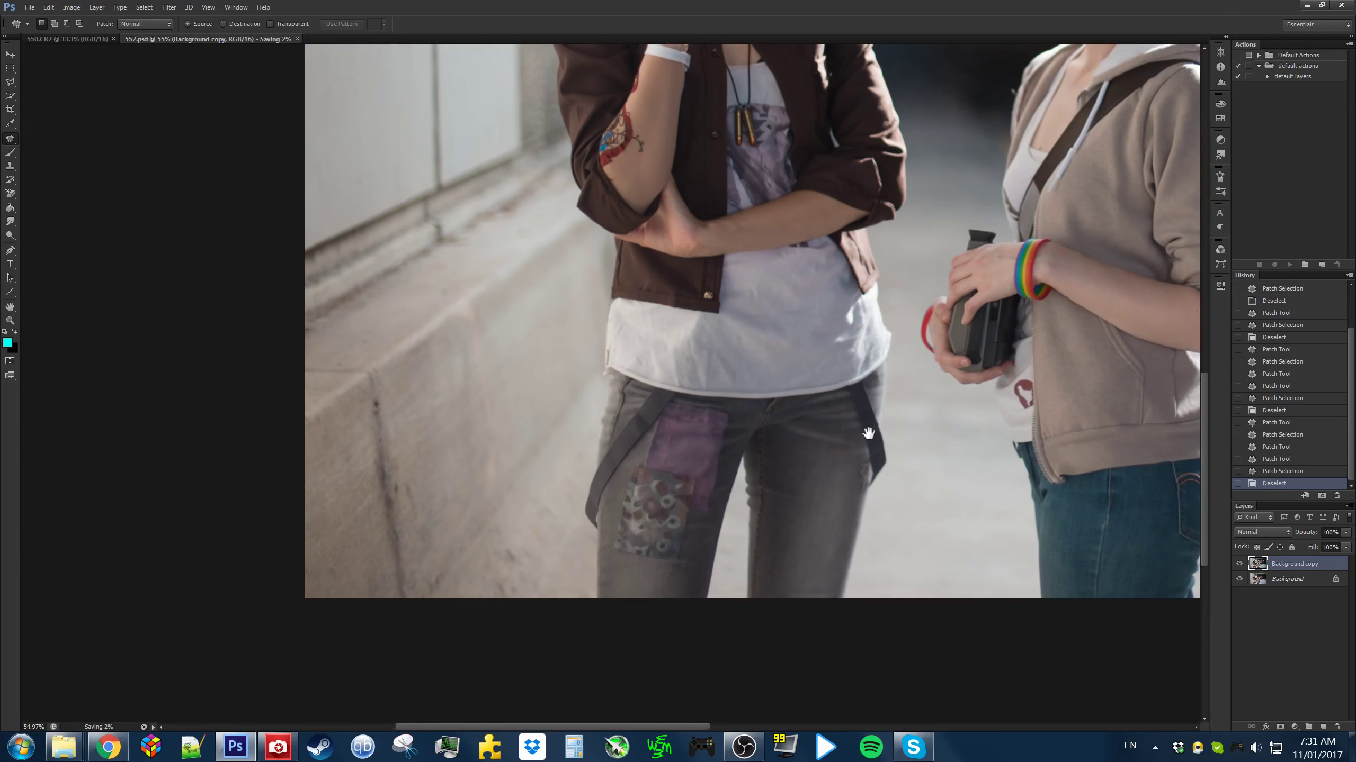
pyautogui.moveTo(869, 434); pyautogui.dragTo(539, 610)
pyautogui.moveTo(785, 568); pyautogui.dragTo(676, 475)
pyautogui.scroll(4, 676, 475)
pyautogui.moveTo(472, 442); pyautogui.dragTo(839, 505)
pyautogui.moveTo(465, 425); pyautogui.dragTo(745, 557)
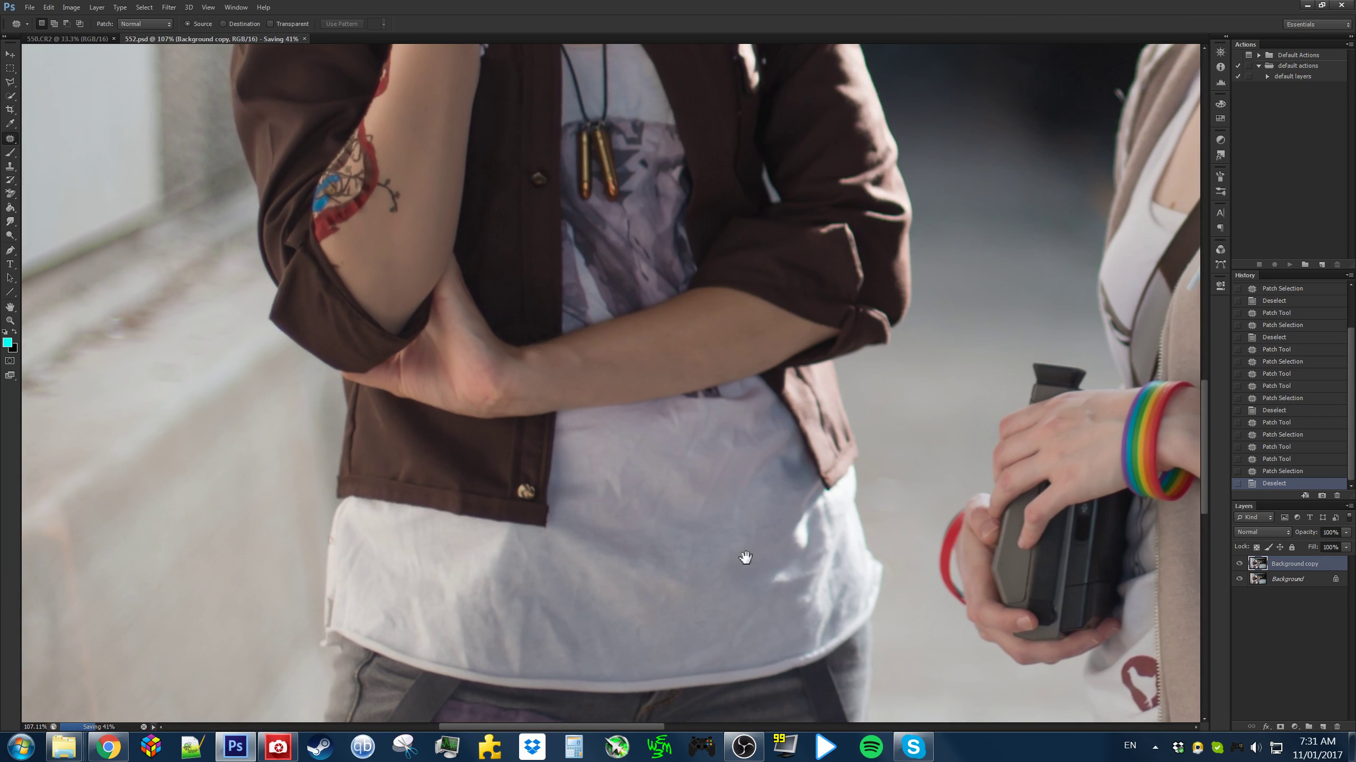
pyautogui.moveTo(588, 279); pyautogui.dragTo(734, 558)
pyautogui.moveTo(635, 337); pyautogui.dragTo(696, 559)
# Patch the light mark on the blue-haired woman's wrist just above the white wristband with nearby clean skin
pyautogui.scroll(7, 696, 561)
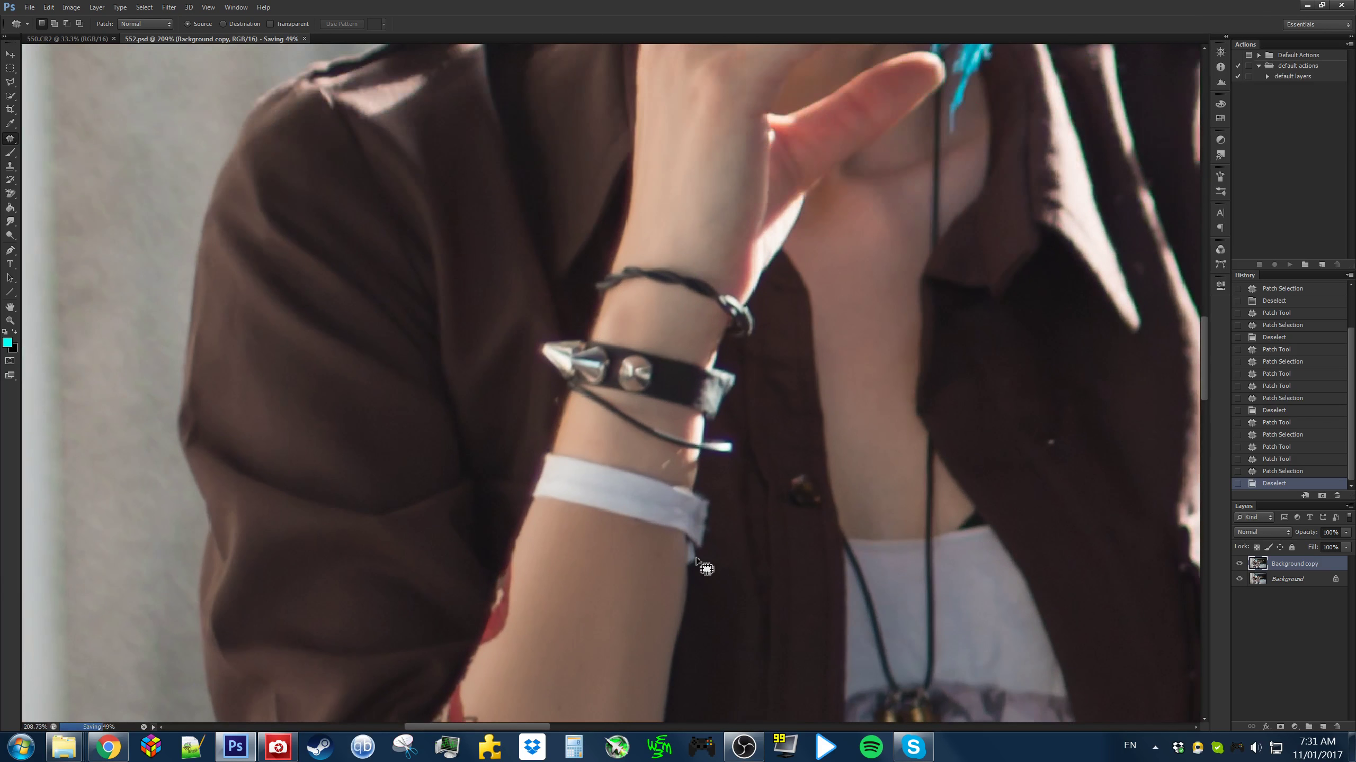
pyautogui.scroll(6, 697, 558)
pyautogui.moveTo(686, 443); pyautogui.dragTo(652, 497)
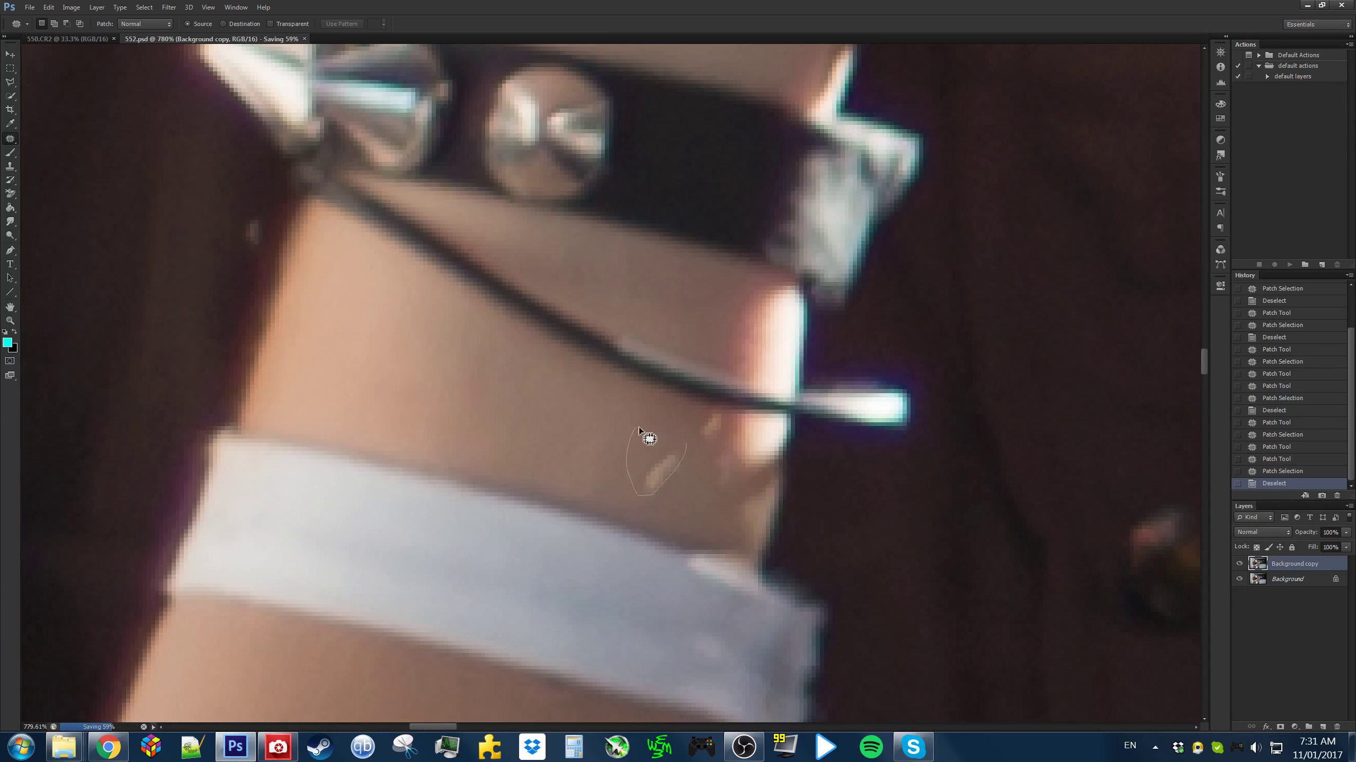
pyautogui.moveTo(639, 428); pyautogui.dragTo(682, 441)
pyautogui.moveTo(664, 457); pyautogui.dragTo(630, 441)
pyautogui.hotkey('ctrl', 'd')
# Patch the remaining marks on the wrist below the loose cord of the studded bracelet
pyautogui.moveTo(715, 443); pyautogui.dragTo(717, 408)
pyautogui.moveTo(707, 426)
pyautogui.mouseDown()
pyautogui.moveTo(590, 456)
pyautogui.moveTo(662, 449)
pyautogui.mouseUp()
pyautogui.hotkey('ctrl', 'd')
pyautogui.moveTo(654, 458); pyautogui.dragTo(620, 437)
pyautogui.hotkey('ctrl', 'd')
pyautogui.scroll(-4, 747, 436)
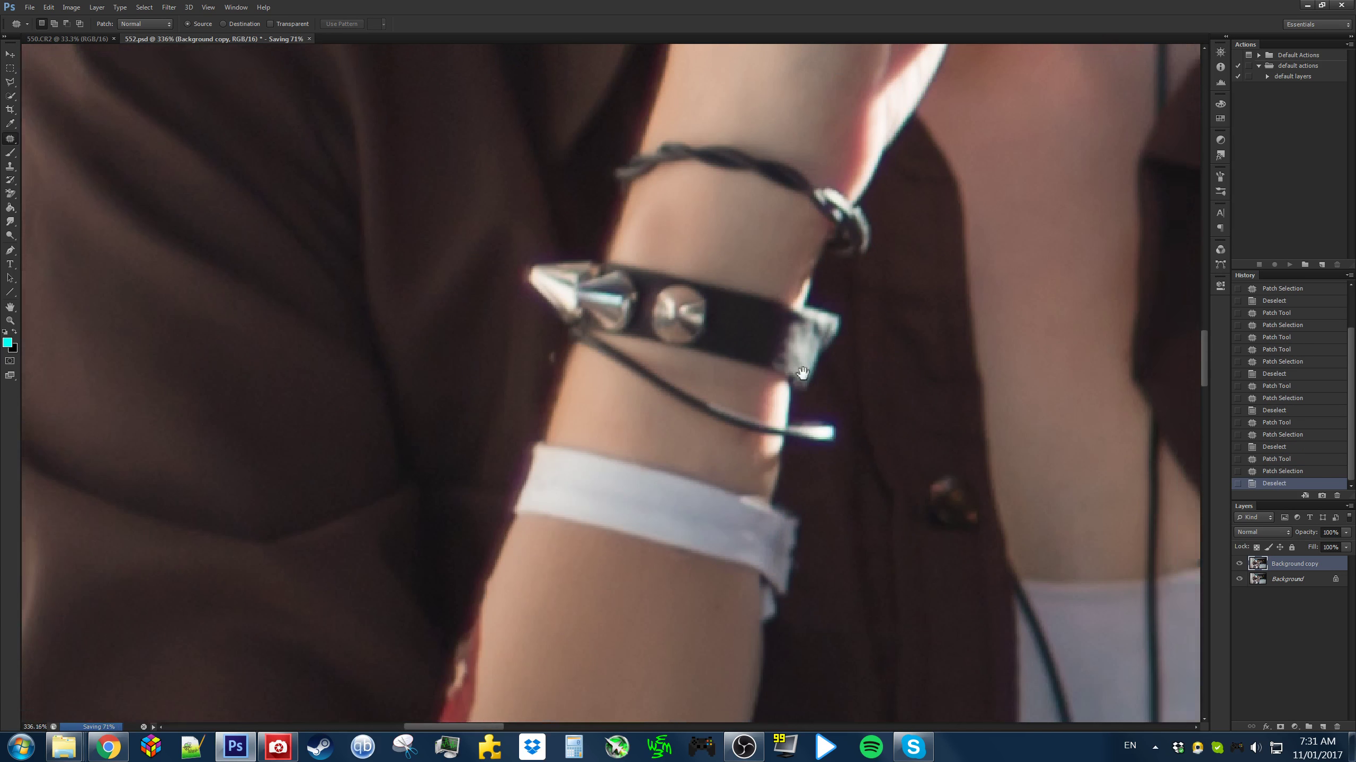
# Patch the light speck on the front of the blue-haired woman's brown jacket with clean fabric
pyautogui.moveTo(1174, 278)
pyautogui.mouseDown()
pyautogui.moveTo(744, 373)
pyautogui.moveTo(697, 363)
pyautogui.mouseUp()
pyautogui.scroll(-3, 650, 353)
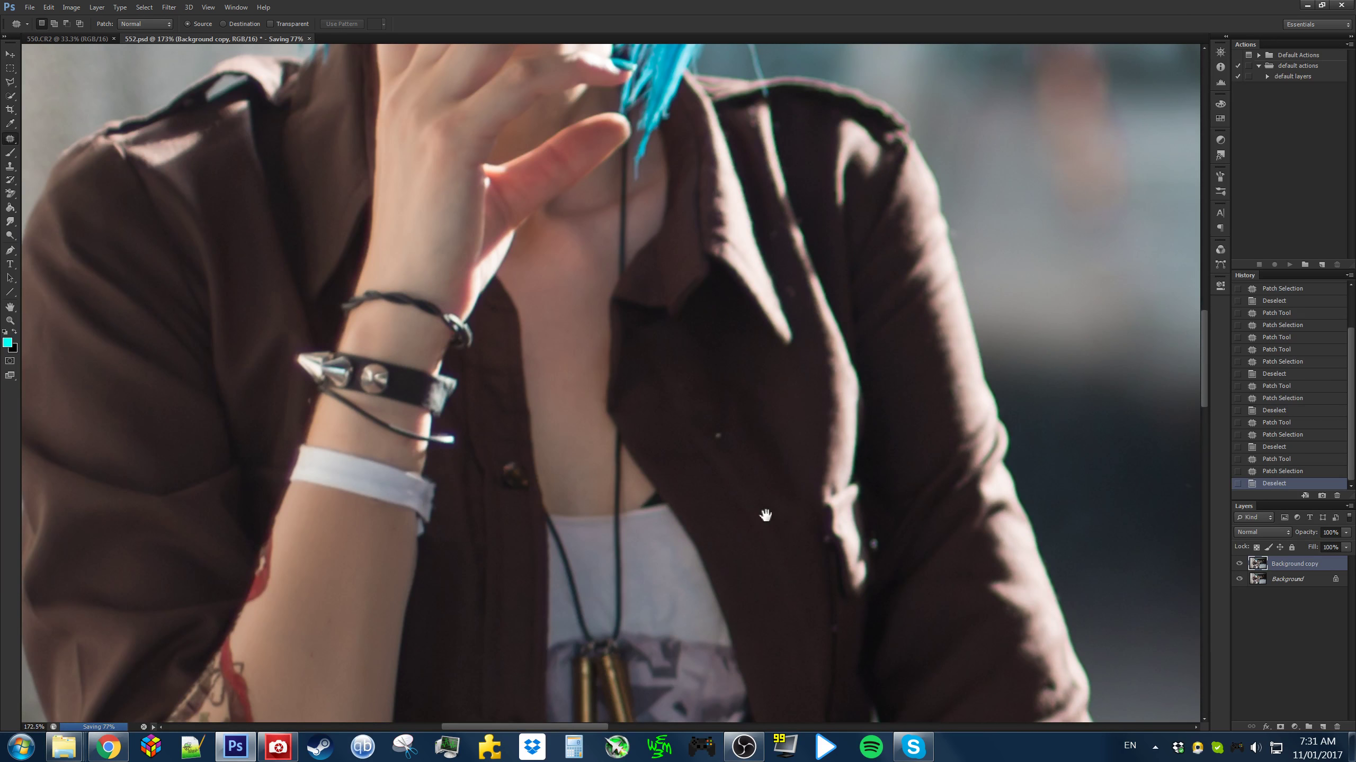
pyautogui.moveTo(765, 516); pyautogui.dragTo(480, 566)
pyautogui.scroll(5, 469, 459)
pyautogui.moveTo(491, 458); pyautogui.dragTo(504, 513)
pyautogui.hotkey('ctrl', 'd')
pyautogui.scroll(-4, 505, 515)
# Outline the stray thread sticking out from the red-haired woman's hoodie edge into the dark background and remove it with Fill
pyautogui.moveTo(787, 548); pyautogui.dragTo(528, 342)
pyautogui.scroll(-3, 528, 343)
pyautogui.moveTo(901, 402); pyautogui.dragTo(612, 276)
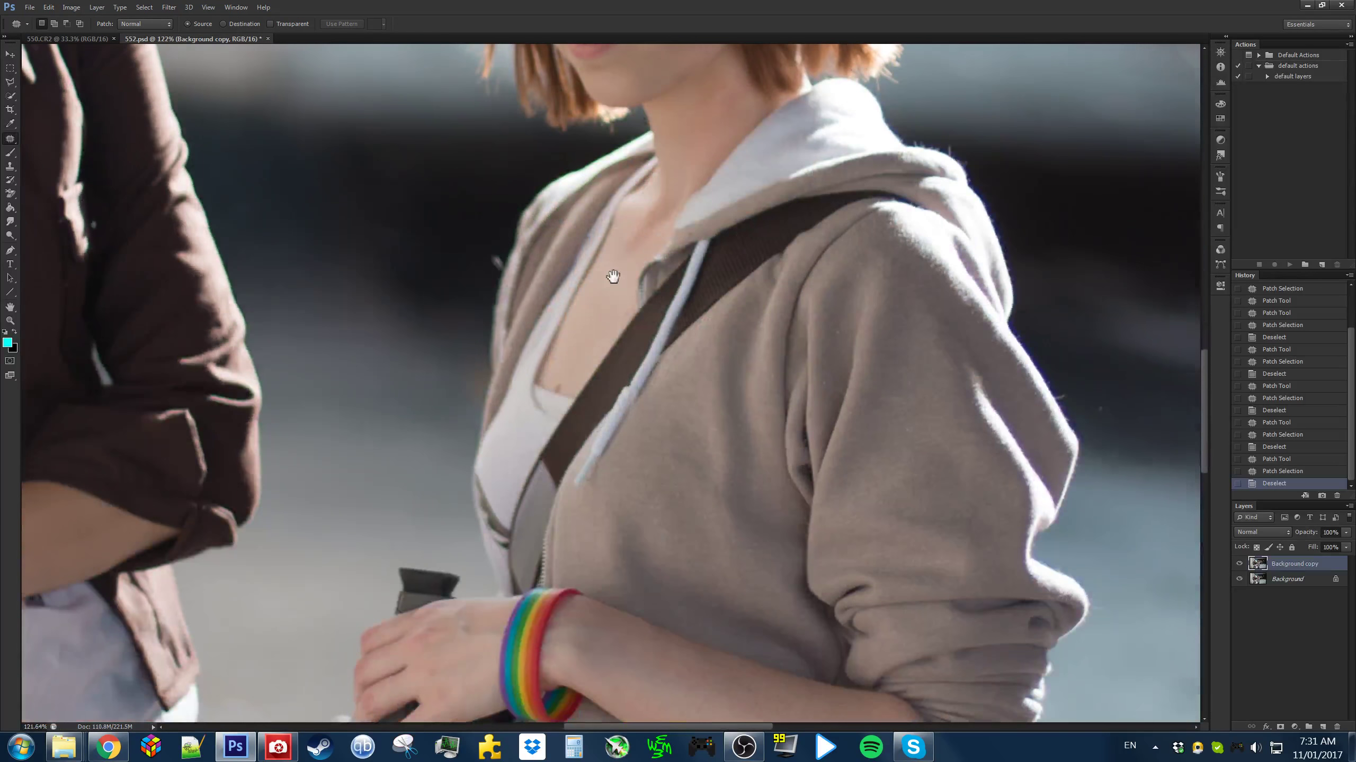
pyautogui.scroll(9, 613, 276)
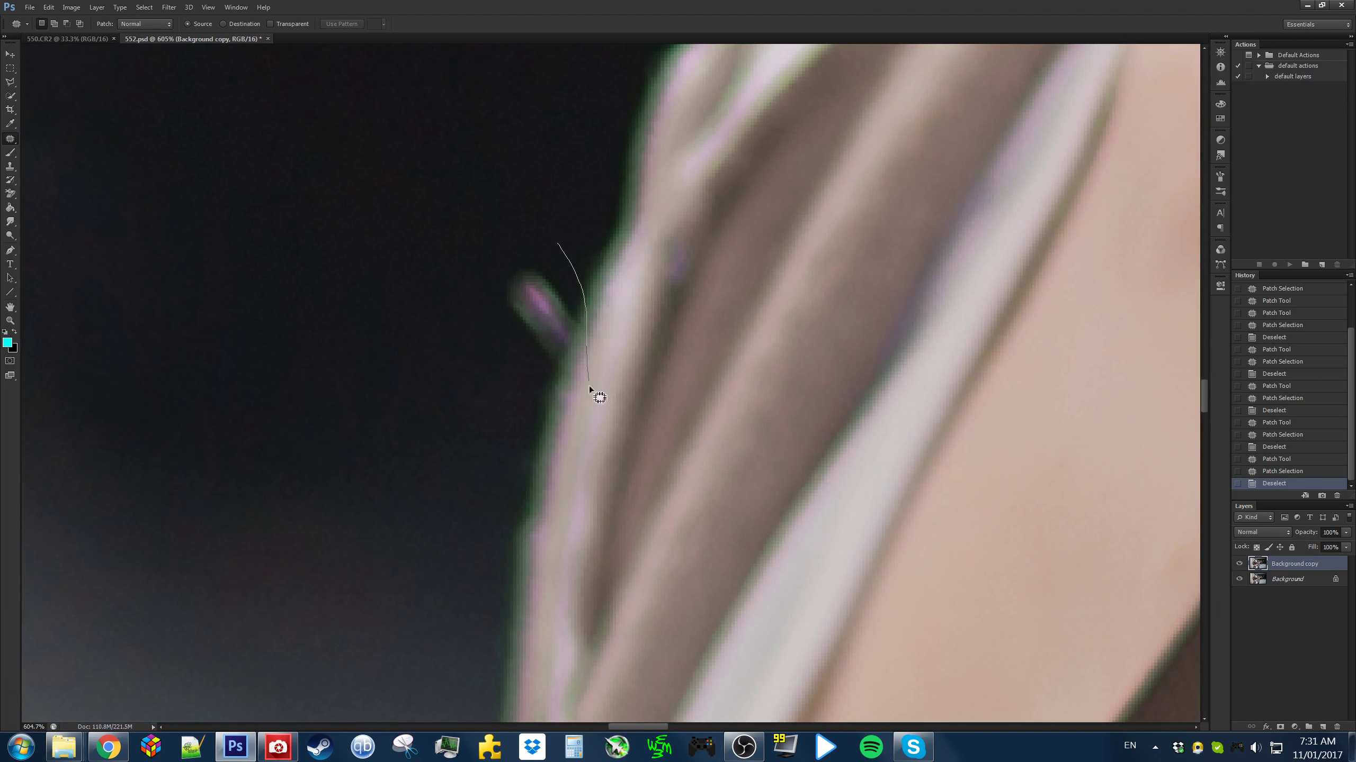
pyautogui.moveTo(589, 388); pyautogui.dragTo(454, 259)
pyautogui.hotkey('shift', 'BackSpace')
pyautogui.press('Return')
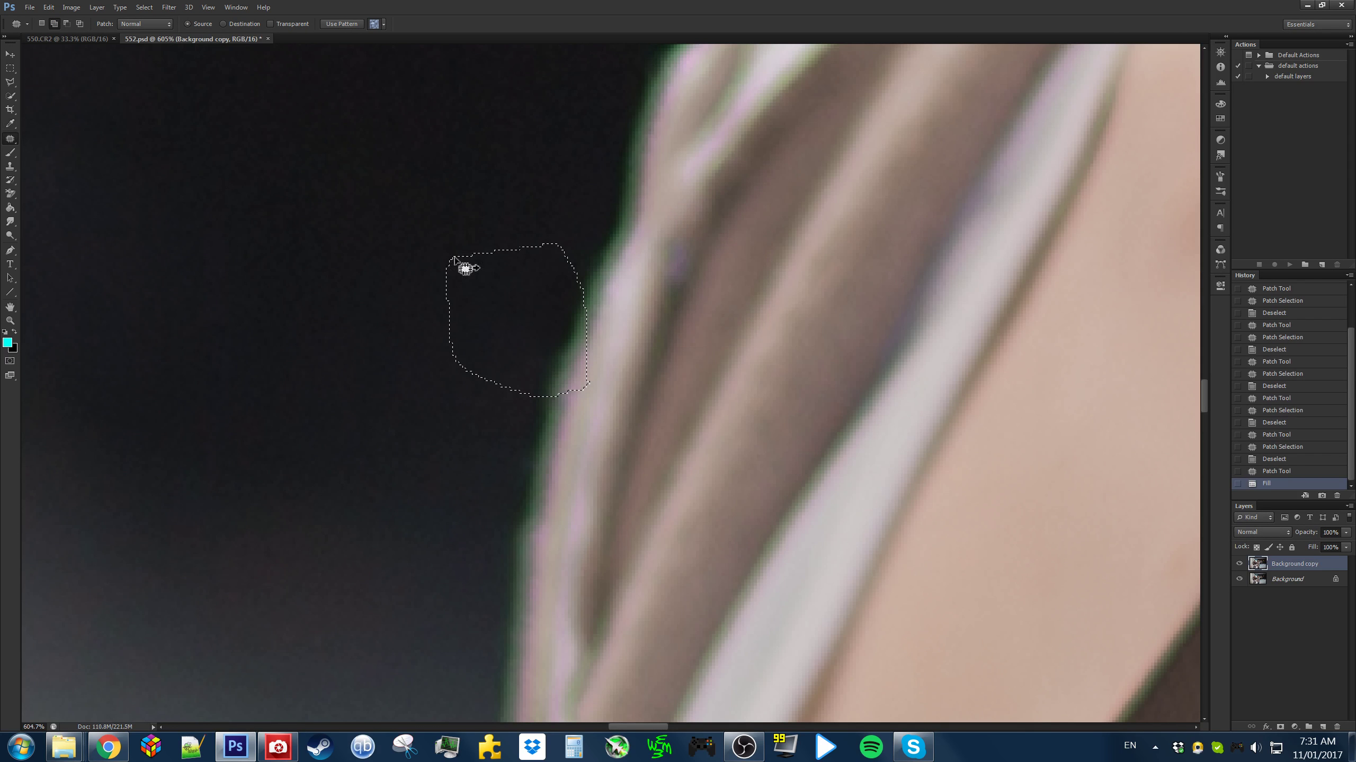
pyautogui.hotkey('ctrl', 'd')
pyautogui.scroll(-7, 868, 455)
# Patch the uneven reddish skin on the red-haired woman's neck below the jaw
pyautogui.moveTo(868, 456); pyautogui.dragTo(681, 353)
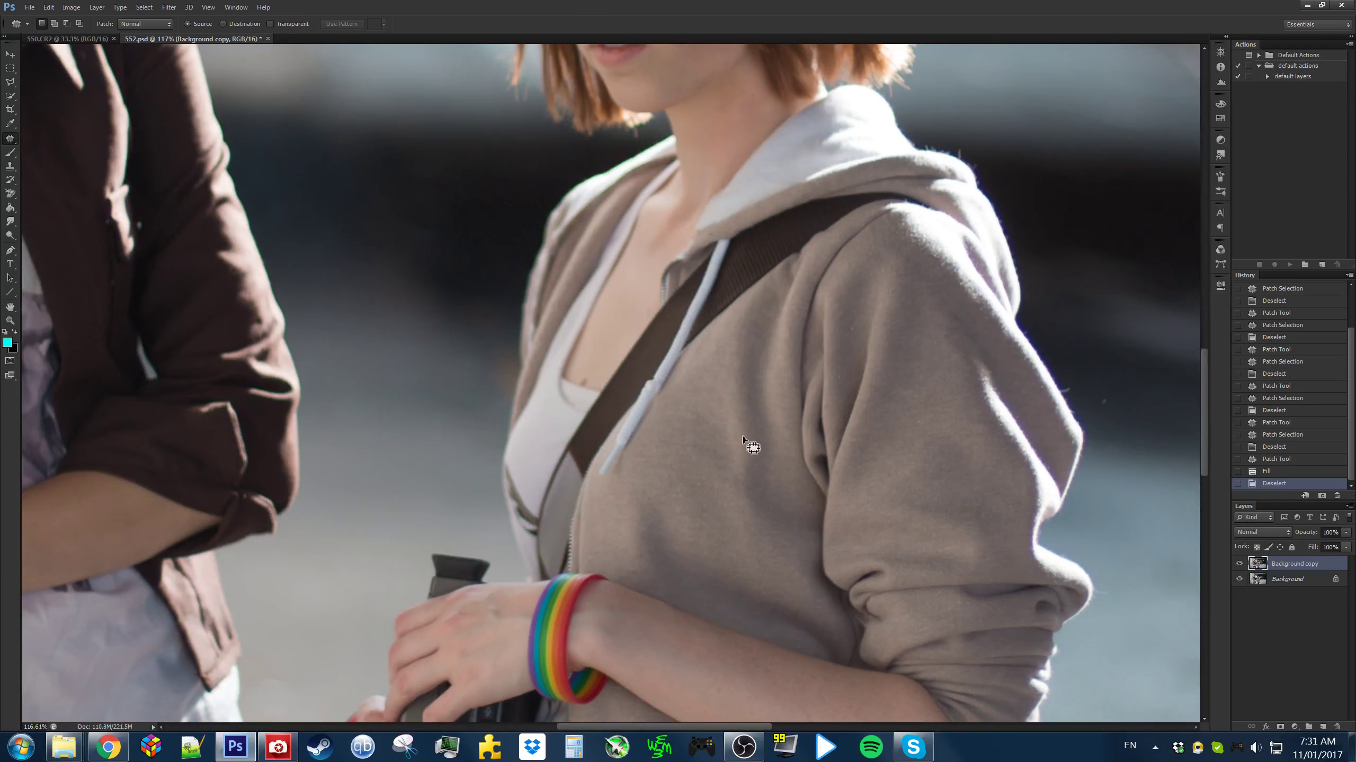
pyautogui.scroll(-1, 744, 439)
pyautogui.scroll(-2, 738, 386)
pyautogui.scroll(7, 763, 294)
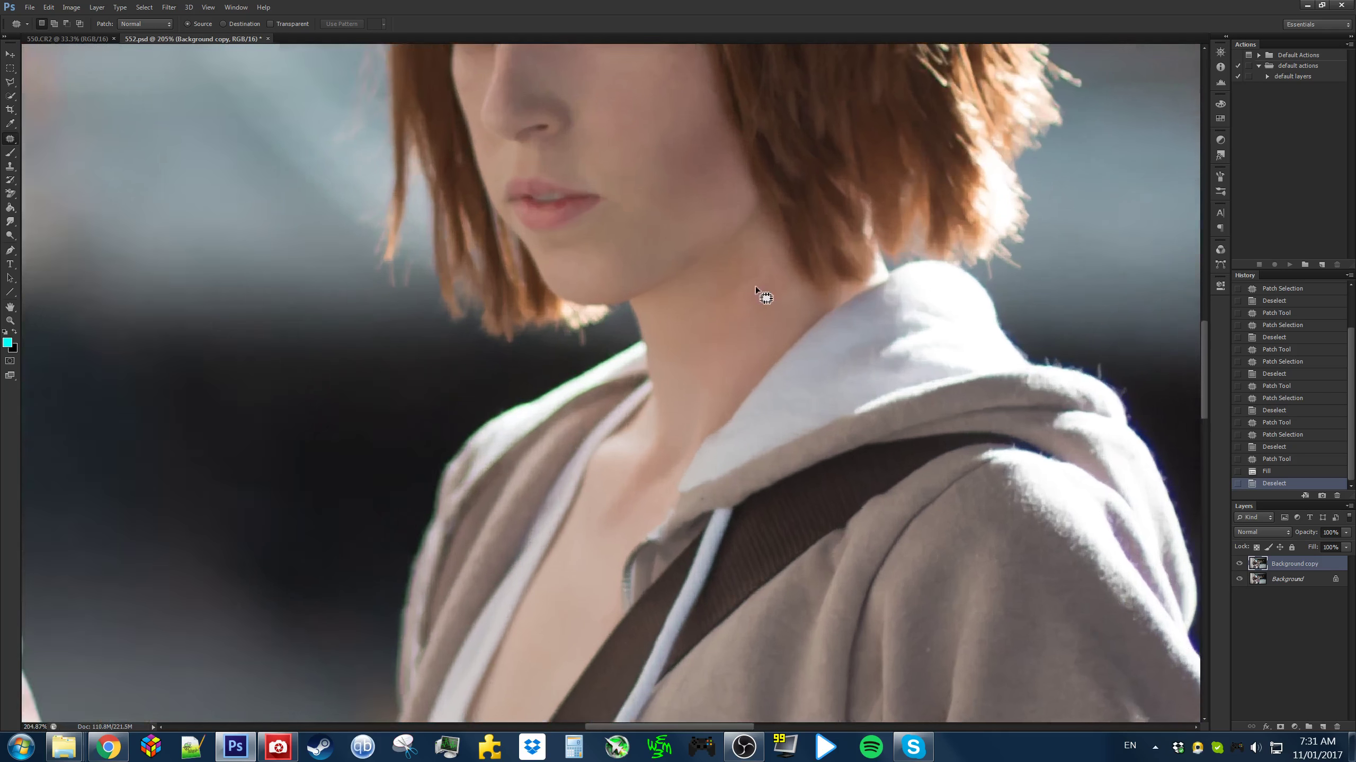
pyautogui.moveTo(642, 306); pyautogui.dragTo(643, 307)
pyautogui.scroll(-4, 735, 480)
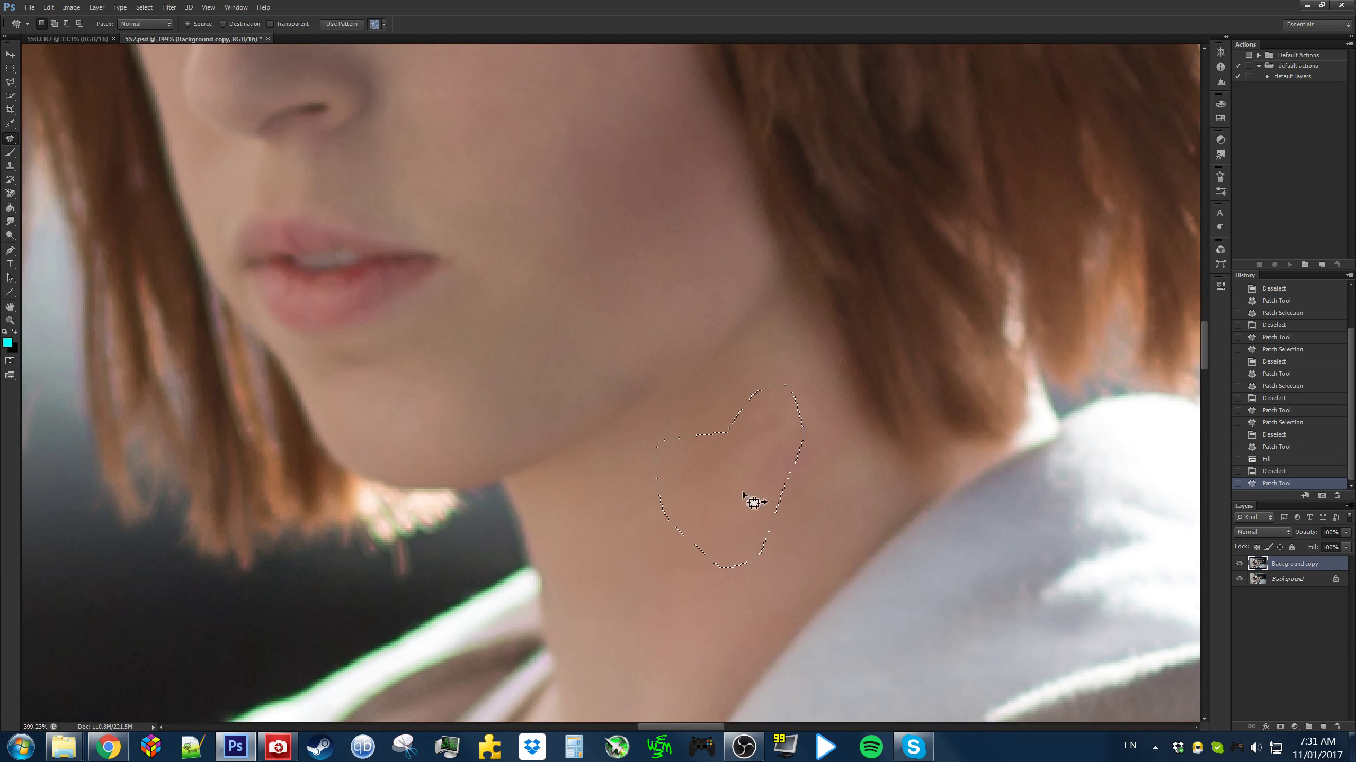
pyautogui.scroll(3, 716, 512)
pyautogui.moveTo(717, 379); pyautogui.dragTo(704, 400)
pyautogui.hotkey('ctrl', 'd')
# Patch the remaining uneven area on the red-haired woman's neck with smoother neck skin
pyautogui.moveTo(639, 295); pyautogui.dragTo(643, 299)
pyautogui.moveTo(823, 252); pyautogui.dragTo(743, 234)
pyautogui.moveTo(741, 268); pyautogui.dragTo(707, 354)
pyautogui.hotkey('ctrl', 'd')
# Patch the light speck on the hoodie's upper sleeve, beside the fold below the shoulder
pyautogui.scroll(-5, 736, 381)
pyautogui.moveTo(827, 693)
pyautogui.mouseDown()
pyautogui.moveTo(850, 624)
pyautogui.moveTo(774, 342)
pyautogui.mouseUp()
pyautogui.moveTo(883, 381); pyautogui.dragTo(715, 414)
pyautogui.scroll(5, 716, 412)
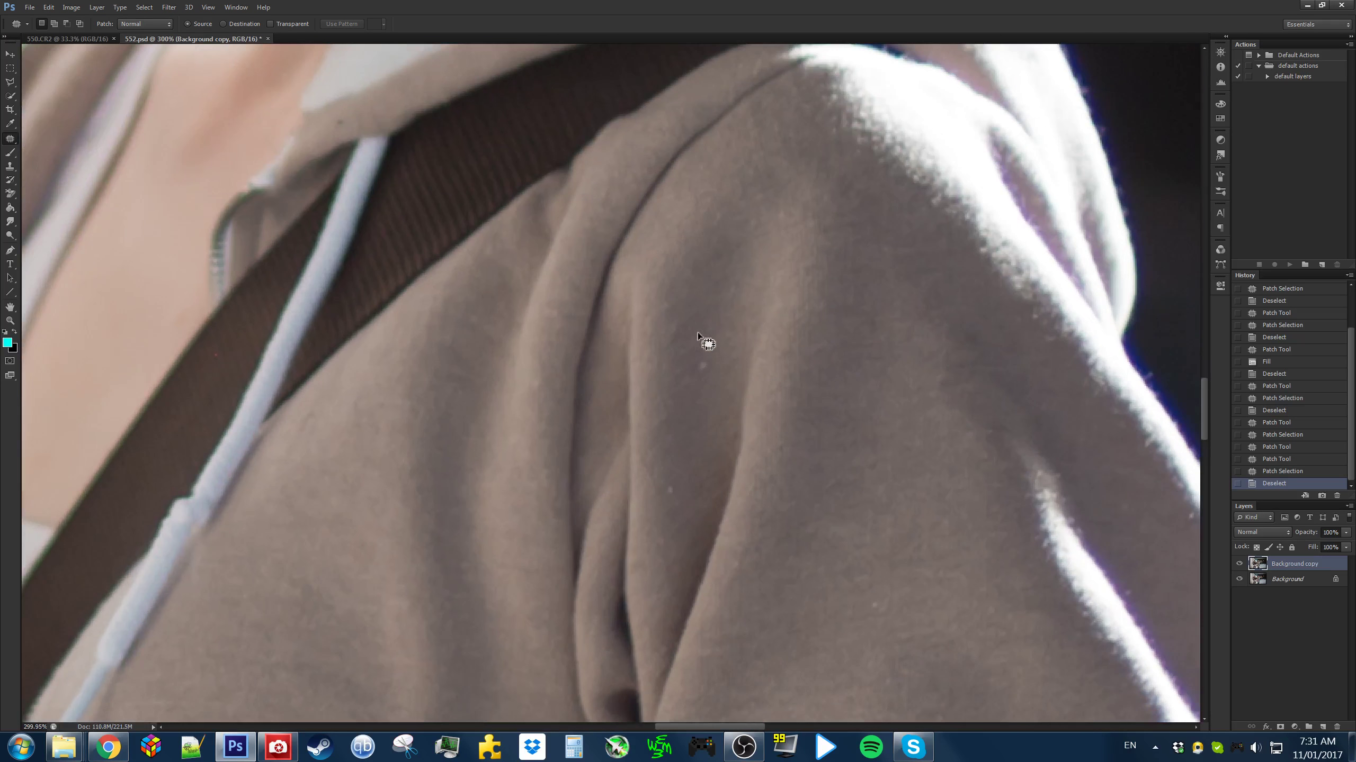
pyautogui.moveTo(703, 346); pyautogui.dragTo(715, 411)
pyautogui.hotkey('ctrl', 'd')
# Patch the other small lint specks on the hoodie's upper sleeve with clean fabric
pyautogui.moveTo(670, 481); pyautogui.dragTo(702, 347)
pyautogui.moveTo(693, 346); pyautogui.dragTo(712, 289)
pyautogui.hotkey('ctrl', 'd')
pyautogui.moveTo(943, 470)
pyautogui.mouseDown()
pyautogui.moveTo(837, 369)
pyautogui.moveTo(760, 365)
pyautogui.mouseUp()
pyautogui.moveTo(778, 373); pyautogui.dragTo(765, 283)
pyautogui.hotkey('ctrl', 'd')
# Outline the stray fibre on the bright outer edge of the hoodie sleeve and remove it with Fill
pyautogui.scroll(-7, 748, 550)
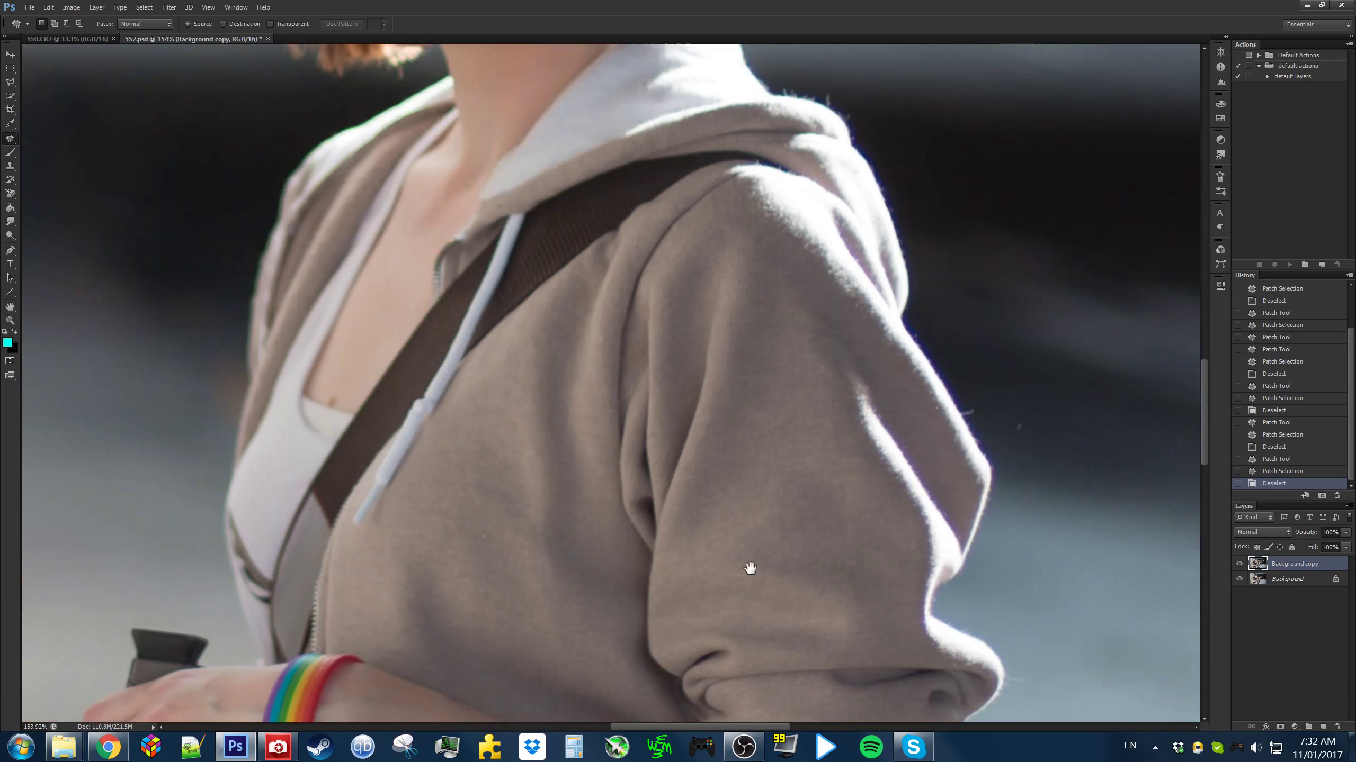
pyautogui.moveTo(749, 555); pyautogui.dragTo(796, 263)
pyautogui.moveTo(889, 341); pyautogui.dragTo(581, 534)
pyautogui.scroll(5, 734, 340)
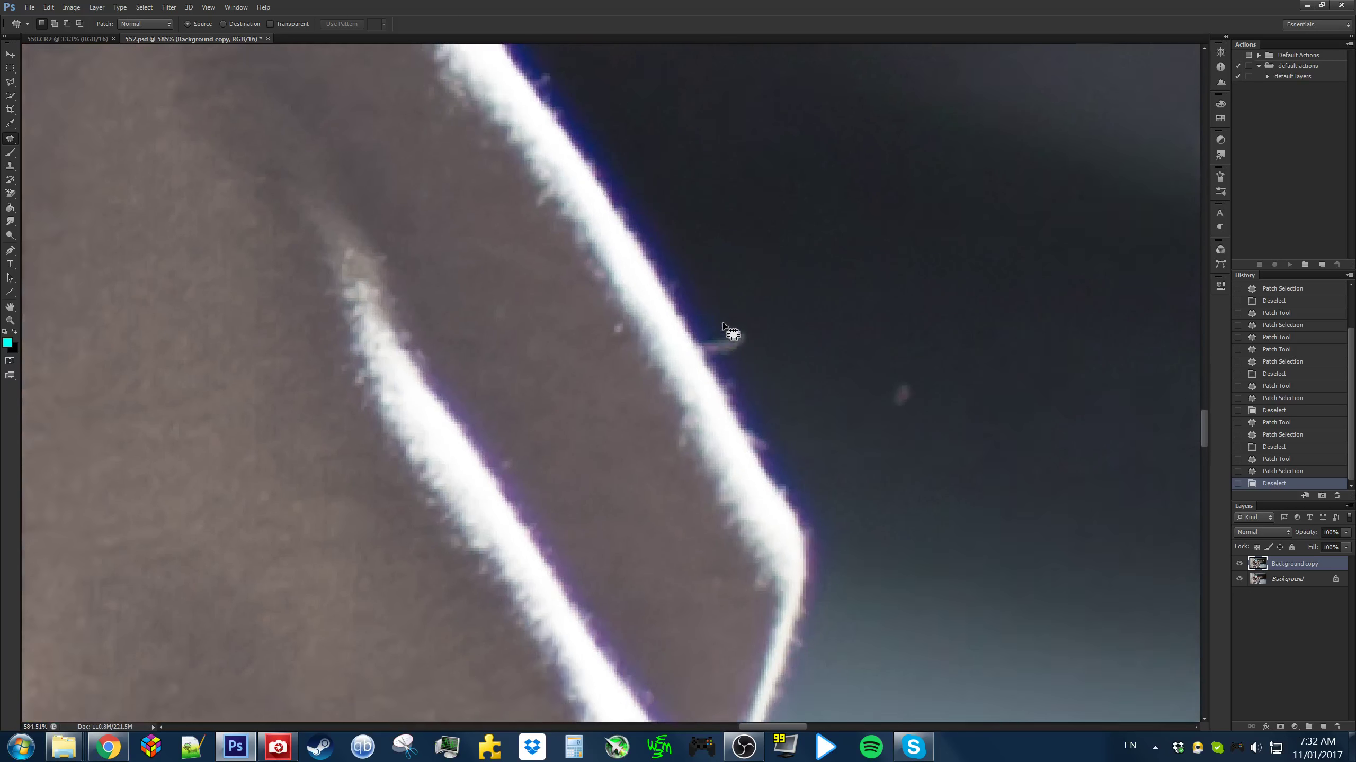
pyautogui.moveTo(765, 320)
pyautogui.mouseDown()
pyautogui.moveTo(771, 384)
pyautogui.moveTo(764, 319)
pyautogui.mouseUp()
pyautogui.hotkey('shift', 'BackSpace')
pyautogui.press('Return')
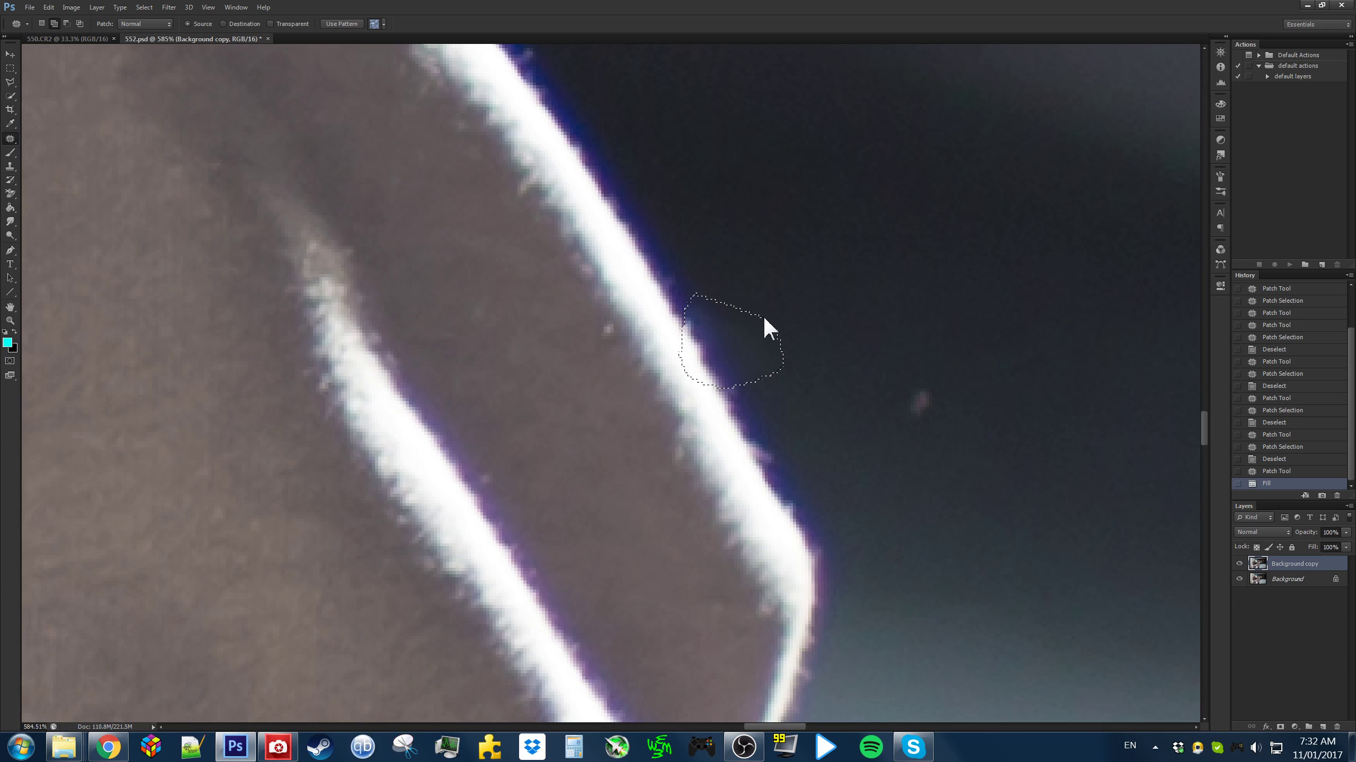
pyautogui.hotkey('ctrl', 'd')
# Patch the small light speck in the dark background beside the hoodie sleeve
pyautogui.moveTo(979, 361); pyautogui.dragTo(980, 366)
pyautogui.moveTo(961, 382); pyautogui.dragTo(874, 316)
pyautogui.scroll(-9, 656, 417)
pyautogui.hotkey('ctrl', 'd')
# Patch the mark on the back of the red-haired woman's hand near the rainbow wristband
pyautogui.moveTo(562, 539); pyautogui.dragTo(898, 262)
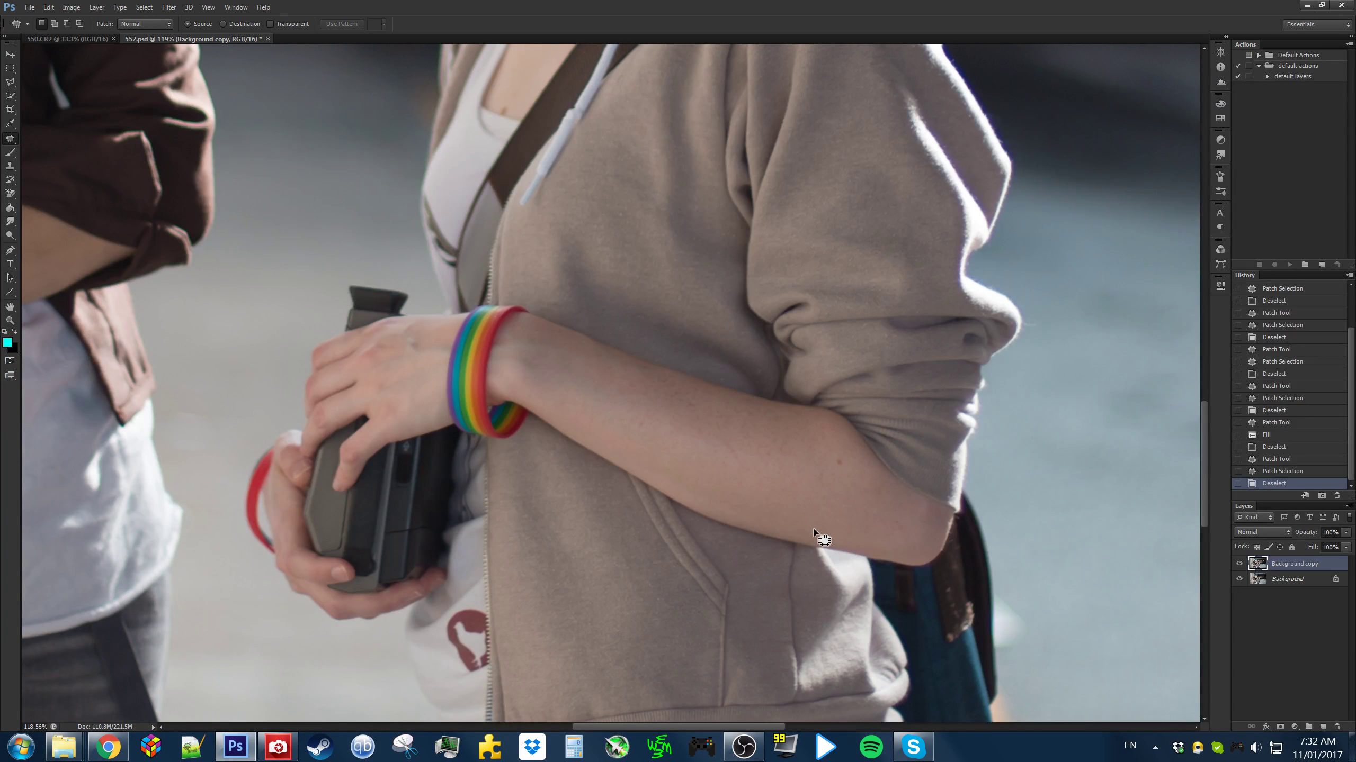
pyautogui.scroll(-2, 645, 526)
pyautogui.scroll(6, 651, 364)
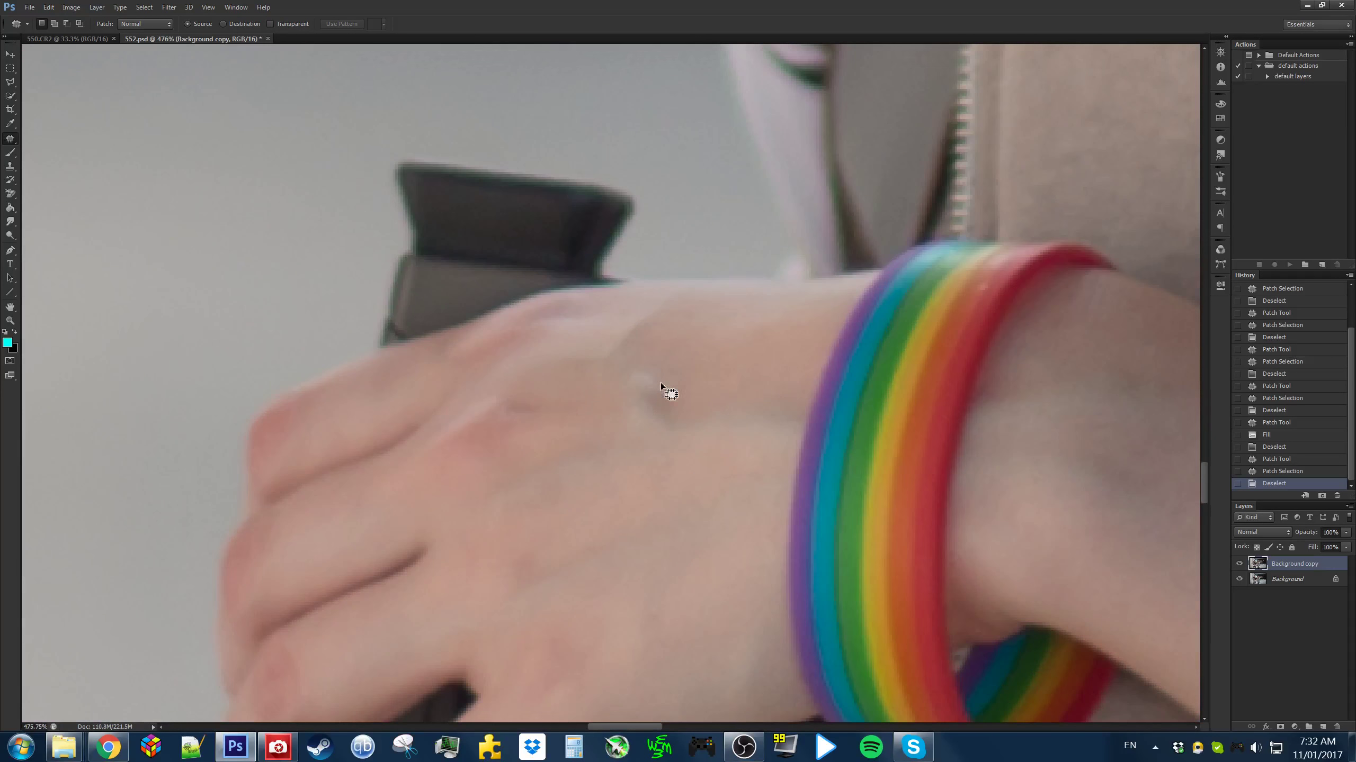
pyautogui.moveTo(651, 416); pyautogui.dragTo(672, 367)
pyautogui.moveTo(663, 397); pyautogui.dragTo(746, 386)
pyautogui.hotkey('ctrl', 'd')
# Patch the leftover shading around the repaired spot on the back of the red-haired woman's hand
pyautogui.scroll(-3, 697, 421)
pyautogui.scroll(5, 697, 421)
pyautogui.moveTo(652, 357)
pyautogui.mouseDown()
pyautogui.moveTo(643, 382)
pyautogui.moveTo(654, 361)
pyautogui.mouseUp()
pyautogui.moveTo(662, 387); pyautogui.dragTo(727, 369)
pyautogui.hotkey('ctrl', 'd')
pyautogui.scroll(-8, 727, 369)
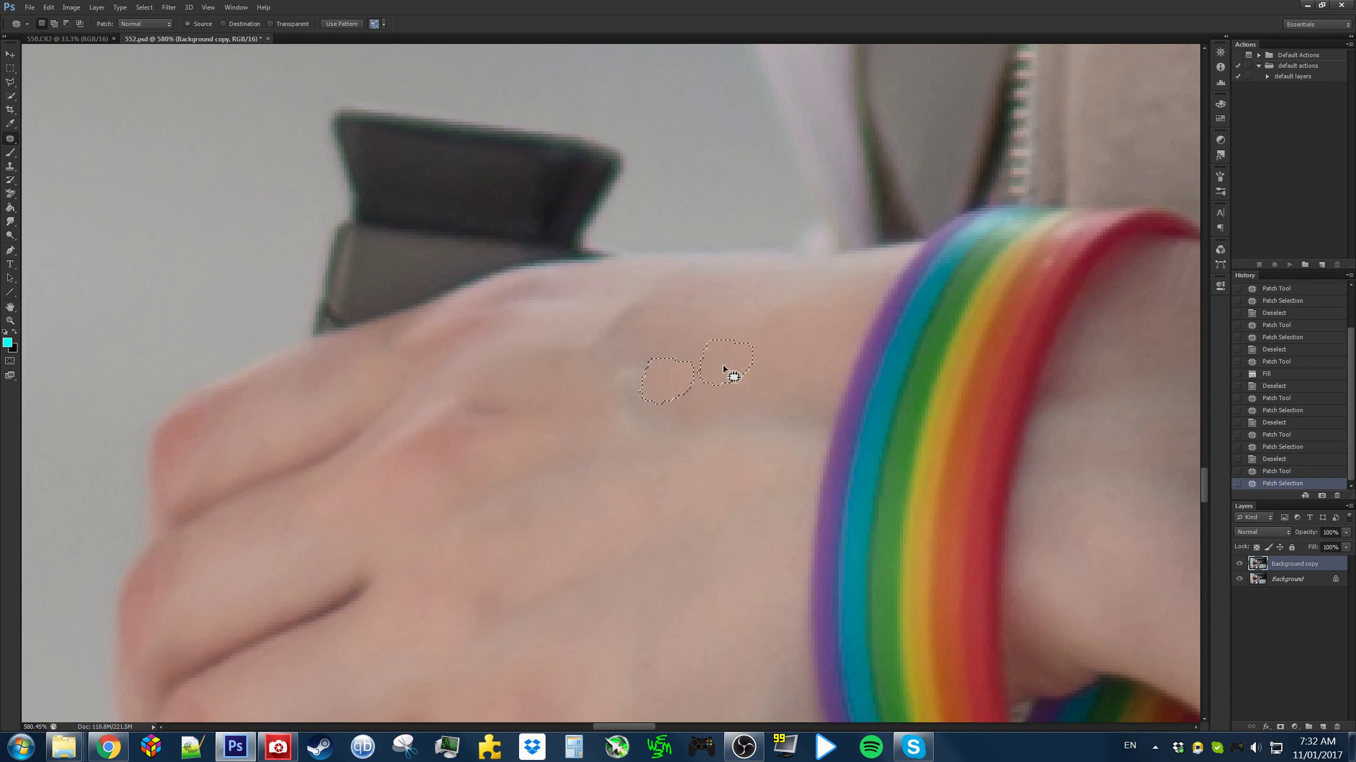
# Save the document and review the whole composite
pyautogui.hotkey('ctrl', 's')
pyautogui.scroll(-4, 712, 503)
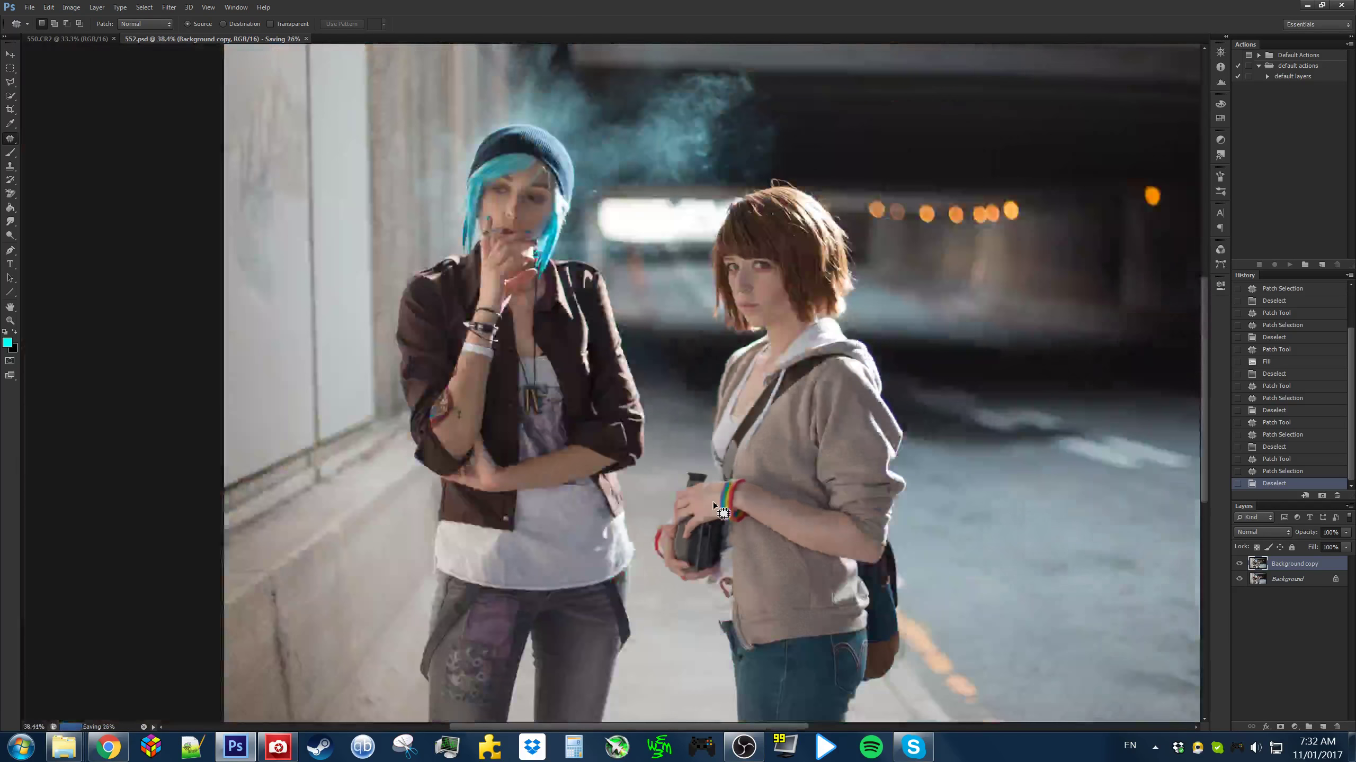
pyautogui.scroll(1, 714, 505)
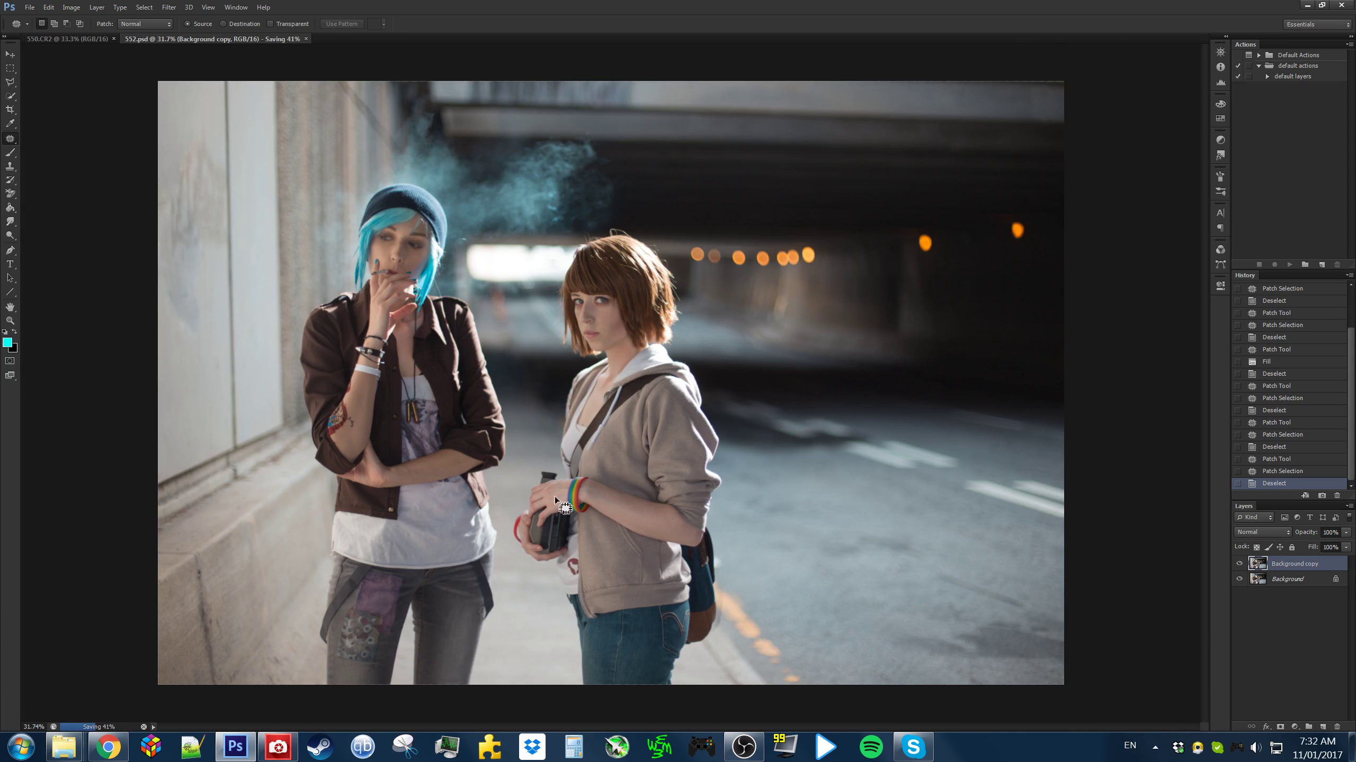
pyautogui.scroll(1, 471, 477)
# Patch the blemish on the red-haired woman's cheek beside the nose
pyautogui.scroll(20, 584, 486)
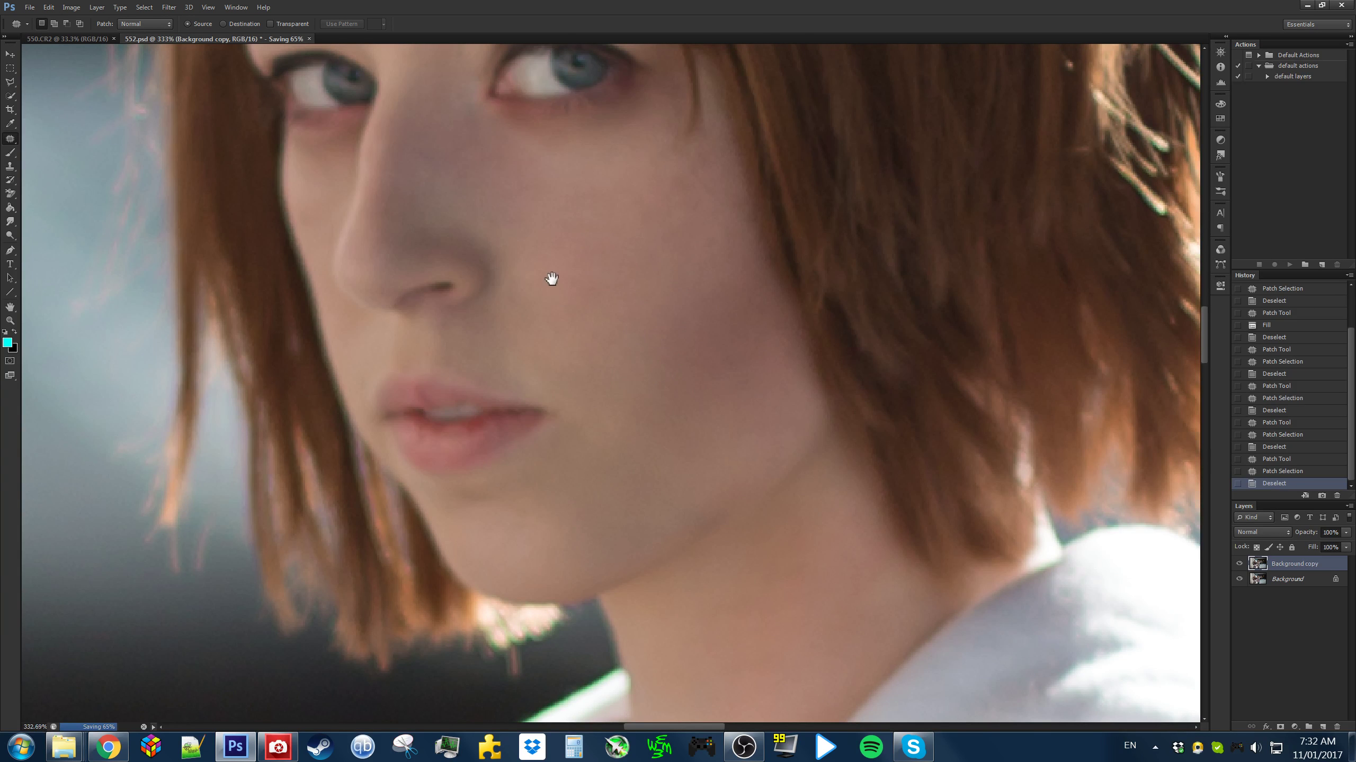
pyautogui.moveTo(616, 325); pyautogui.dragTo(555, 280)
pyautogui.moveTo(581, 304)
pyautogui.mouseDown()
pyautogui.moveTo(648, 261)
pyautogui.moveTo(560, 262)
pyautogui.moveTo(626, 250)
pyautogui.mouseUp()
pyautogui.hotkey('ctrl', 'd')
pyautogui.hotkey('ctrl', 'd')
pyautogui.scroll(-5, 694, 385)
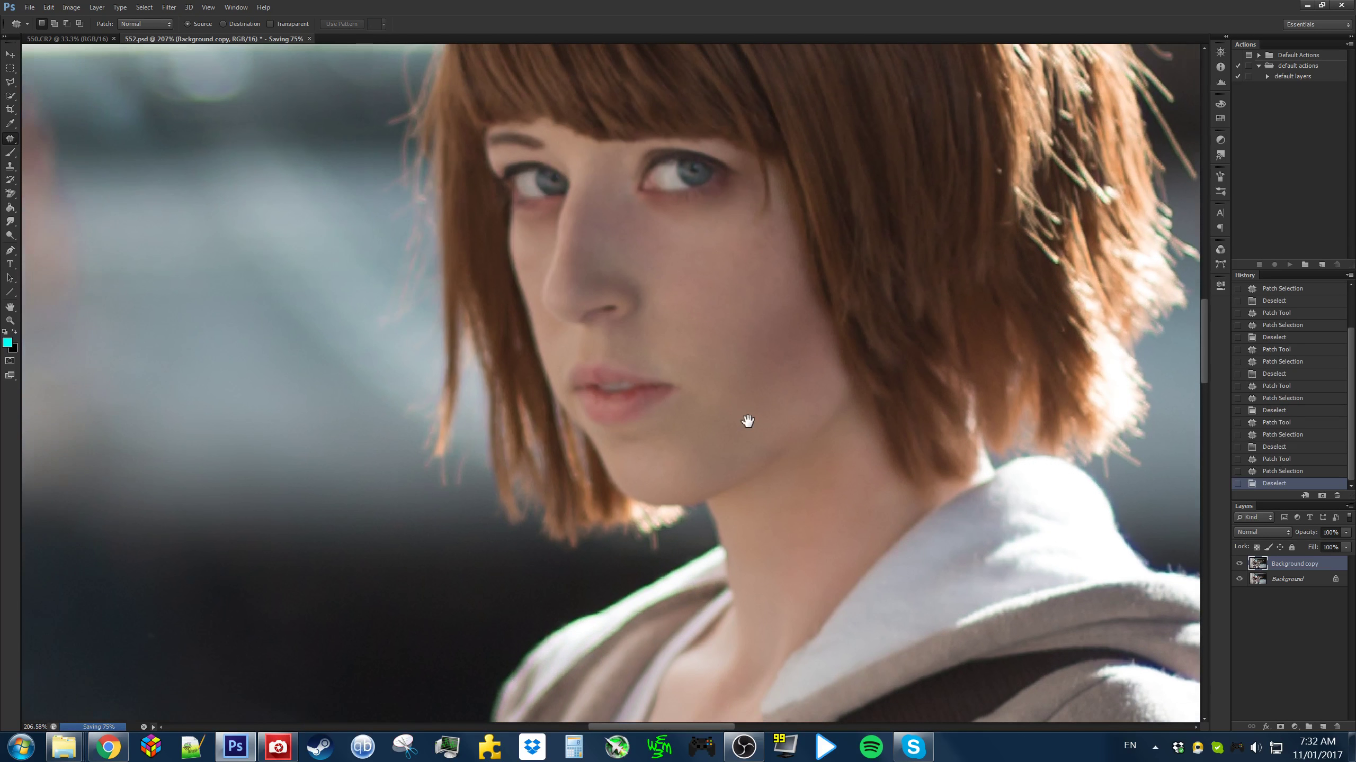
# Patch the dark shading on the chin just below the red-haired woman's lower lip
pyautogui.scroll(6, 741, 422)
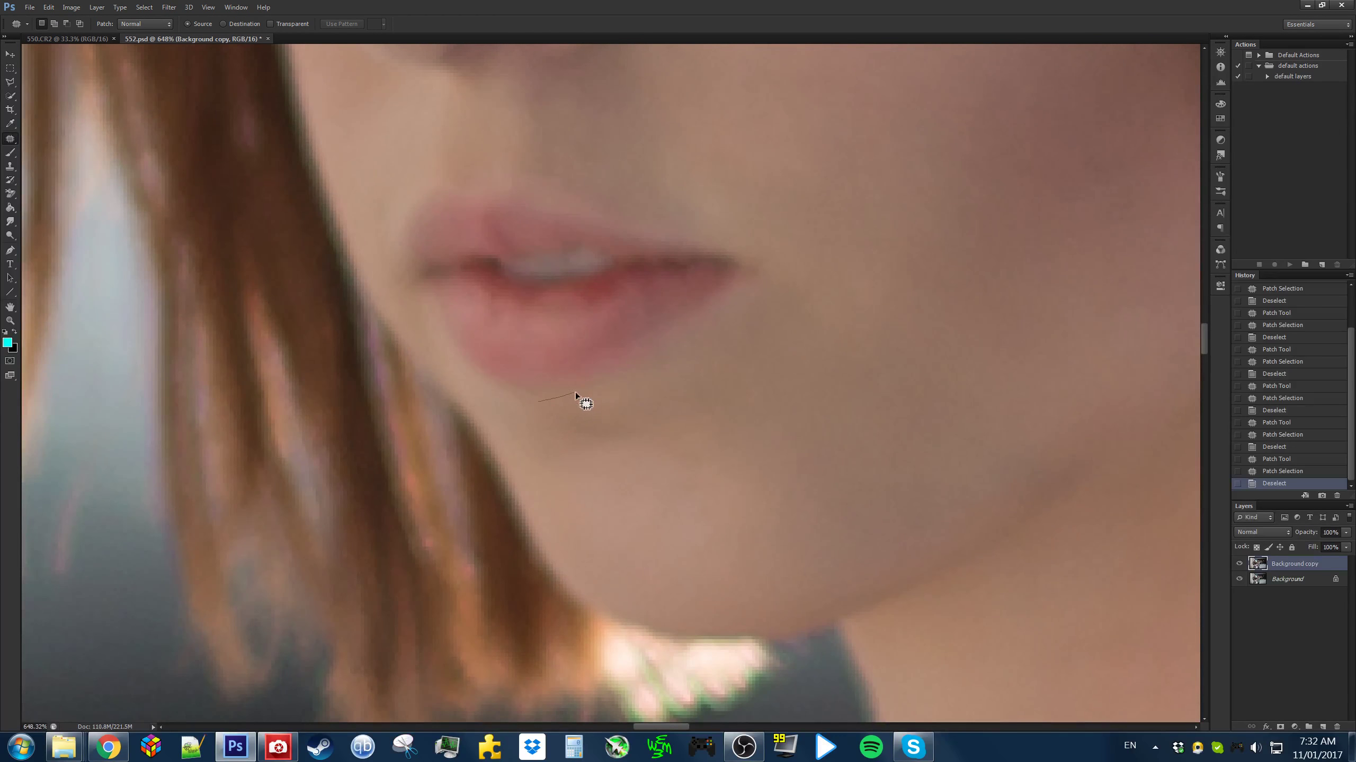
pyautogui.moveTo(570, 472); pyautogui.dragTo(554, 433)
pyautogui.hotkey('ctrl', 'd')
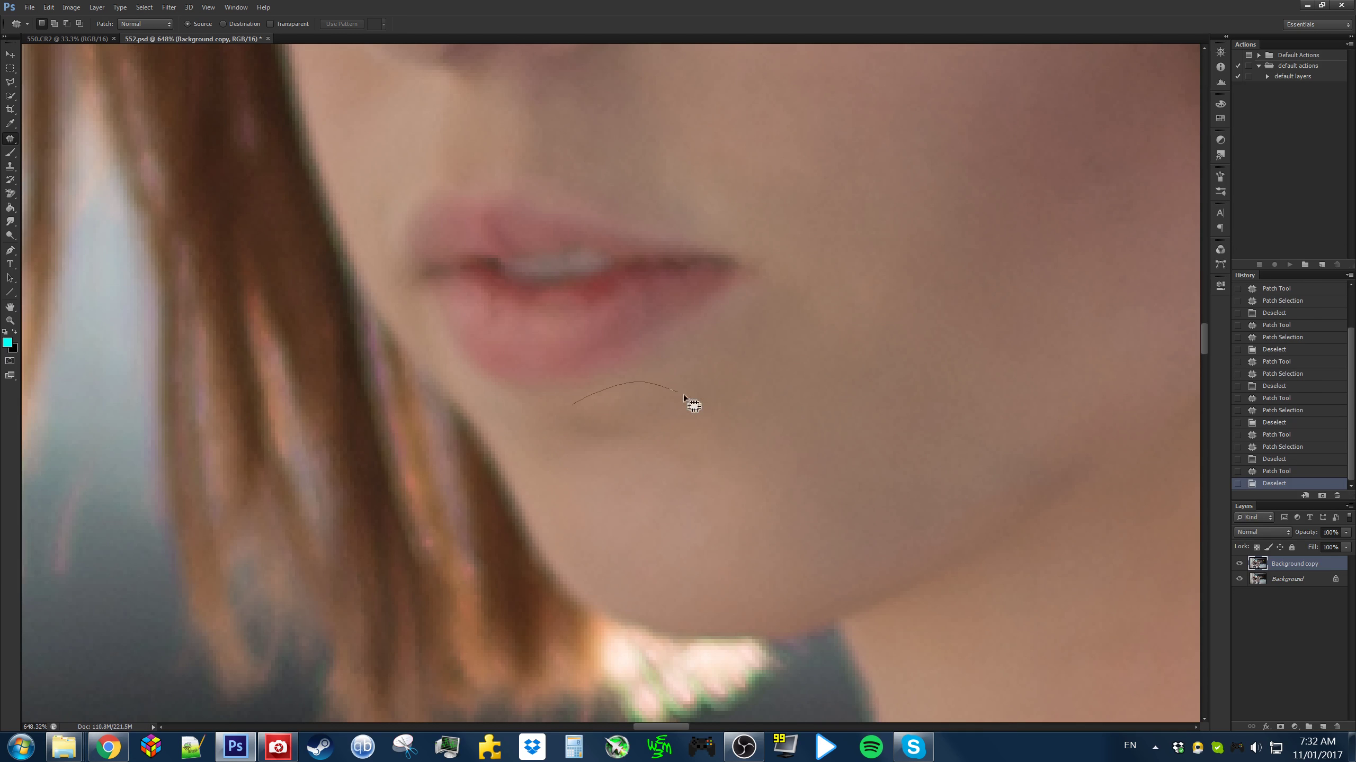
pyautogui.moveTo(683, 395)
pyautogui.mouseDown()
pyautogui.moveTo(570, 407)
pyautogui.moveTo(768, 386)
pyautogui.moveTo(754, 425)
pyautogui.moveTo(800, 408)
pyautogui.mouseUp()
pyautogui.hotkey('ctrl', 'd')
# Patch the uneven skin tones on the red-haired woman's lower cheek beside the mouth
pyautogui.scroll(-6, 753, 409)
pyautogui.scroll(3, 754, 398)
pyautogui.moveTo(774, 406); pyautogui.dragTo(810, 233)
pyautogui.hotkey('ctrl', 'd')
pyautogui.moveTo(845, 403); pyautogui.dragTo(775, 360)
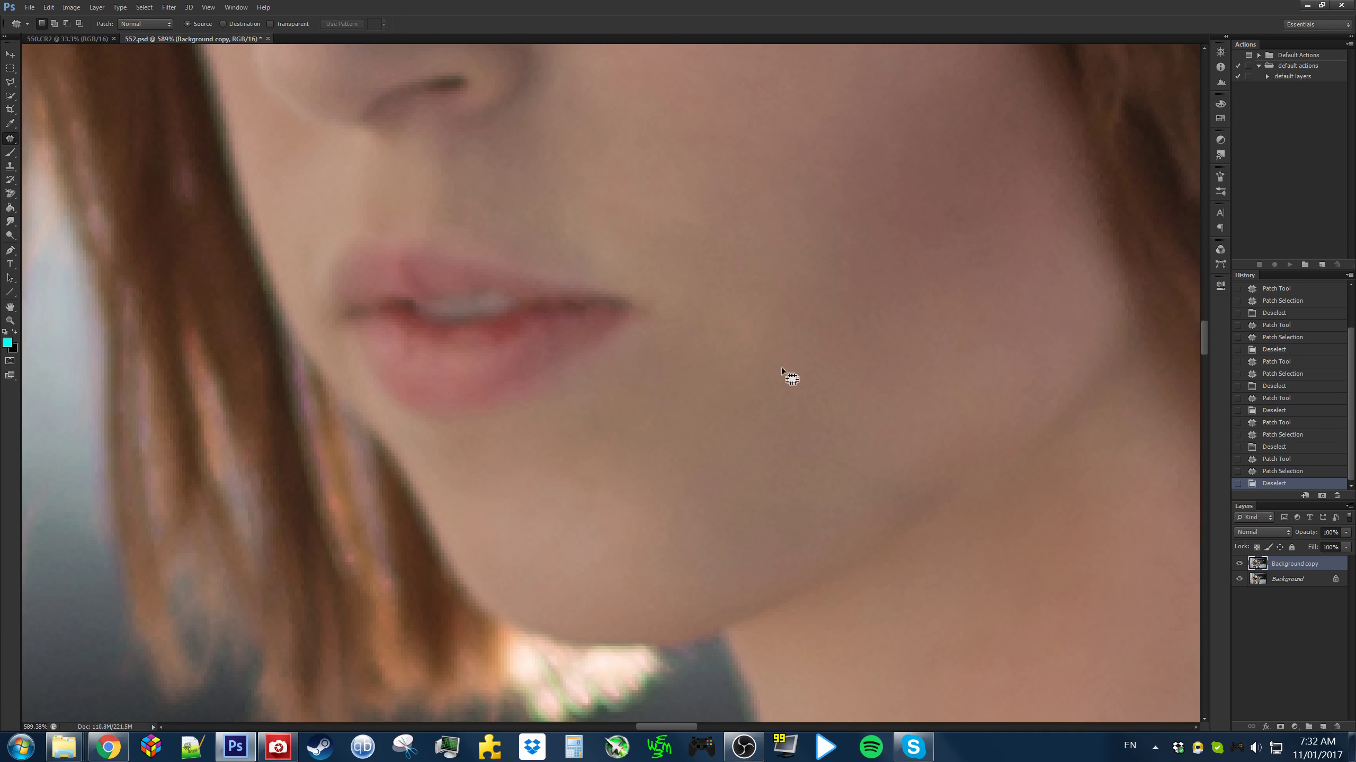
pyautogui.moveTo(720, 420); pyautogui.dragTo(741, 297)
pyautogui.moveTo(743, 347); pyautogui.dragTo(701, 215)
pyautogui.hotkey('ctrl', 'd')
# Patch the uneven skin where the red-haired woman's cheek meets the side of the nose
pyautogui.scroll(-5, 764, 410)
pyautogui.moveTo(747, 374)
pyautogui.mouseDown()
pyautogui.moveTo(748, 491)
pyautogui.moveTo(785, 503)
pyautogui.mouseUp()
pyautogui.scroll(2, 668, 356)
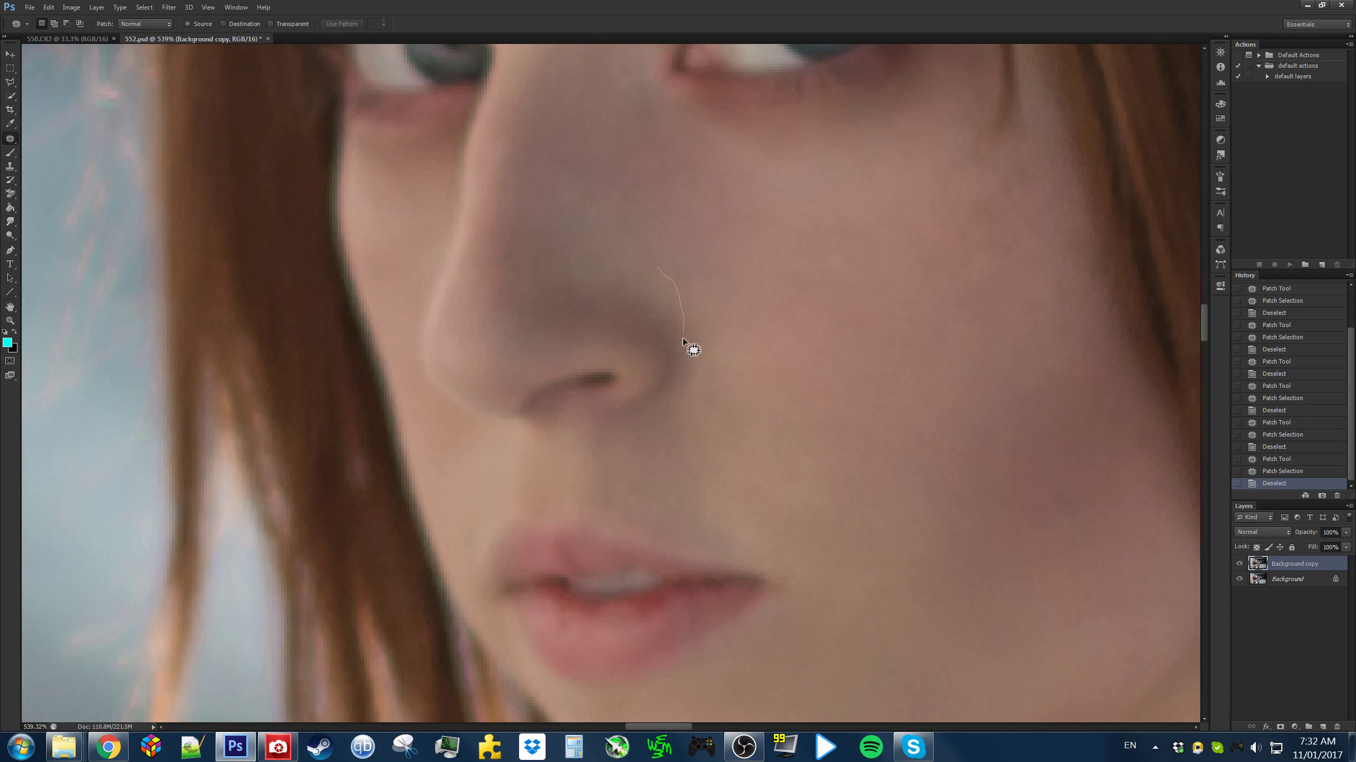
pyautogui.moveTo(764, 344); pyautogui.dragTo(745, 283)
pyautogui.moveTo(739, 336); pyautogui.dragTo(823, 291)
pyautogui.hotkey('ctrl', 'd')
# Patch the cheek area next to the nostril with smoother skin from farther out on the cheek
pyautogui.moveTo(712, 298); pyautogui.dragTo(732, 366)
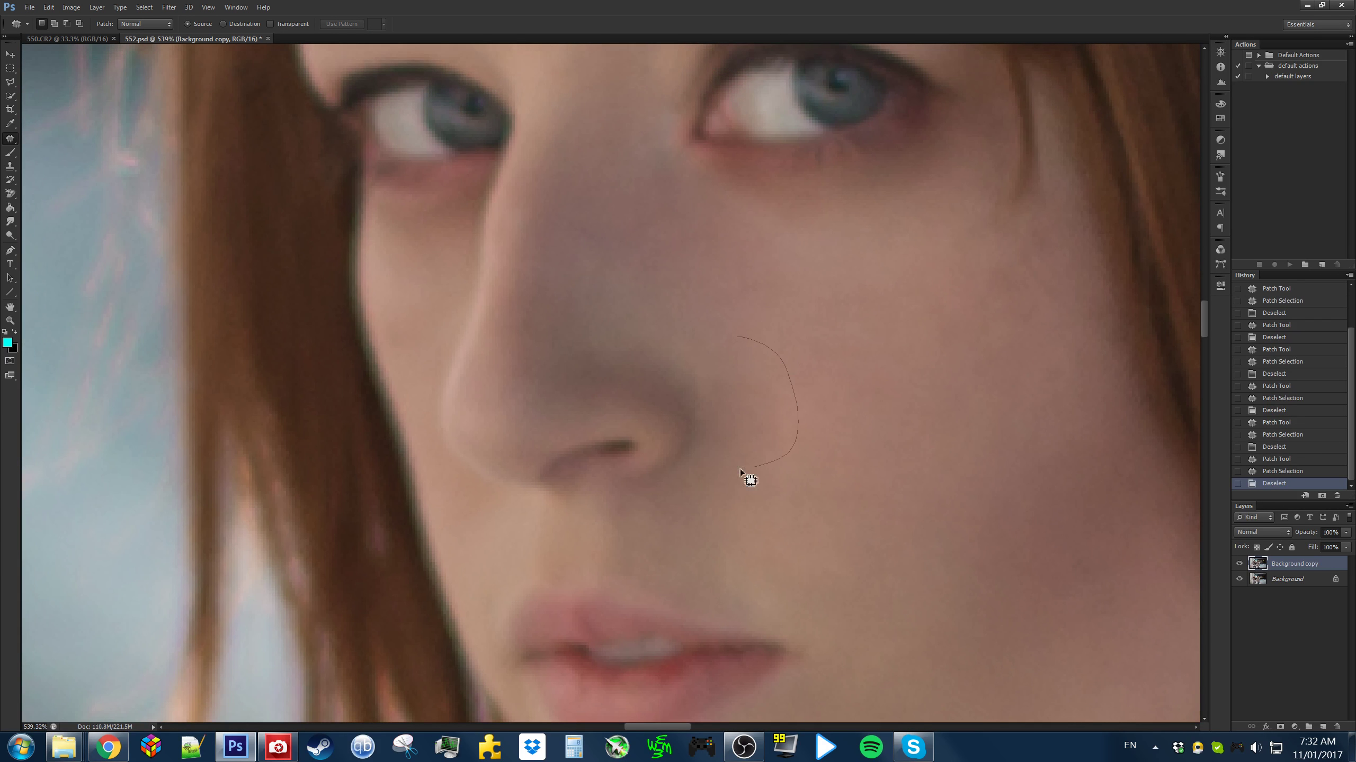
pyautogui.moveTo(741, 470)
pyautogui.mouseDown()
pyautogui.moveTo(734, 340)
pyautogui.moveTo(749, 339)
pyautogui.mouseUp()
pyautogui.moveTo(736, 401); pyautogui.dragTo(844, 435)
pyautogui.hotkey('ctrl', 'd')
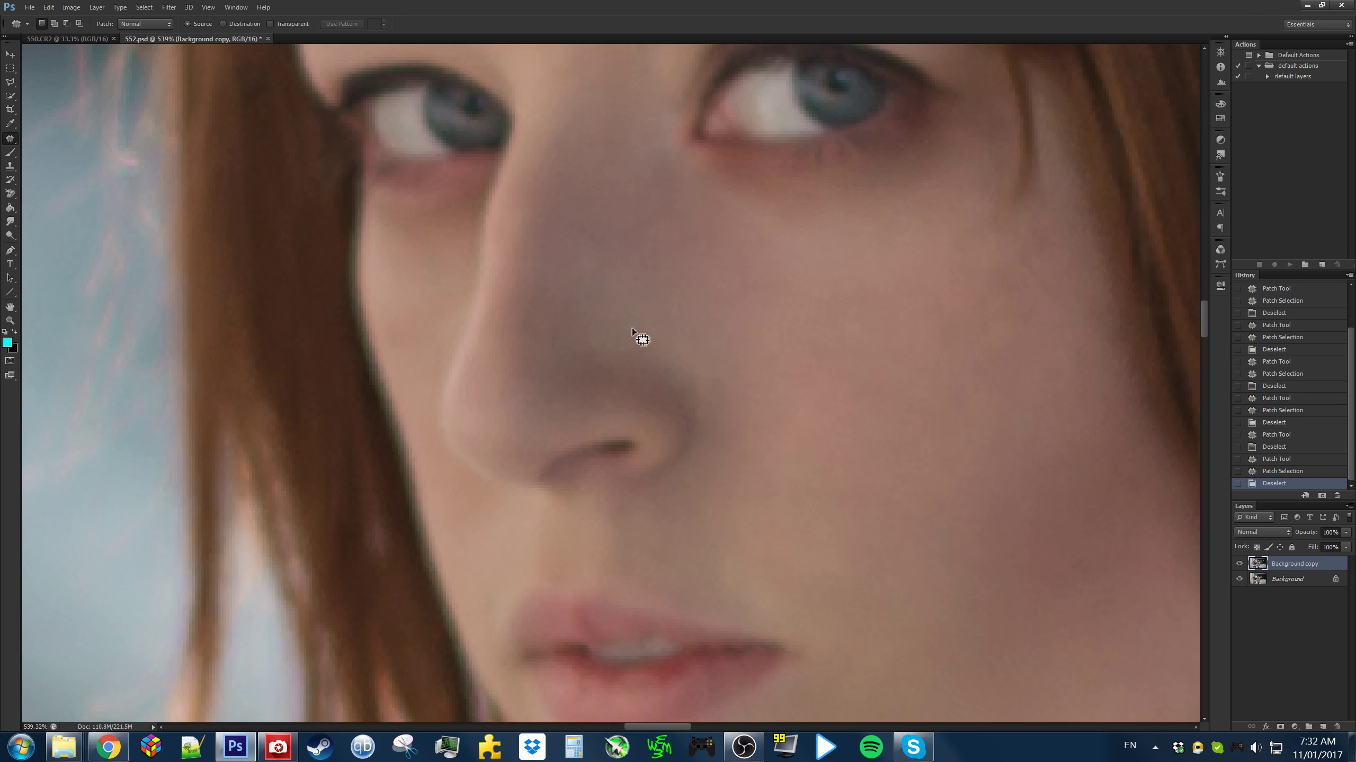
# Patch the discoloured skin on the side of the red-haired woman's nose above the nostril
pyautogui.moveTo(568, 322); pyautogui.dragTo(635, 298)
pyautogui.moveTo(632, 323); pyautogui.dragTo(710, 279)
pyautogui.hotkey('ctrl', 'd')
pyautogui.scroll(-4, 718, 370)
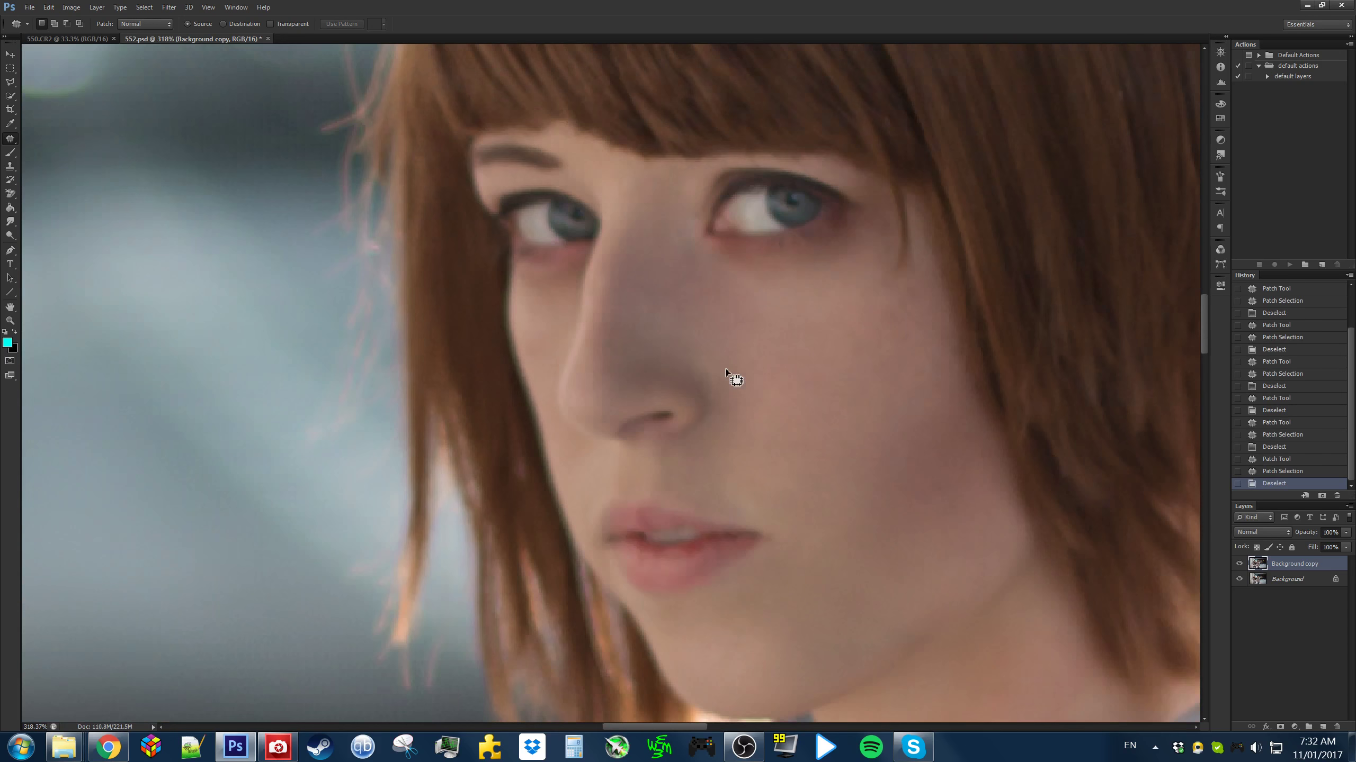
# Patch the shadowed skin at the crease beside the nostril using the clean cheek skin above it
pyautogui.scroll(5, 717, 376)
pyautogui.click(681, 366)
pyautogui.moveTo(731, 389); pyautogui.dragTo(686, 350)
pyautogui.moveTo(705, 374); pyautogui.dragTo(735, 289)
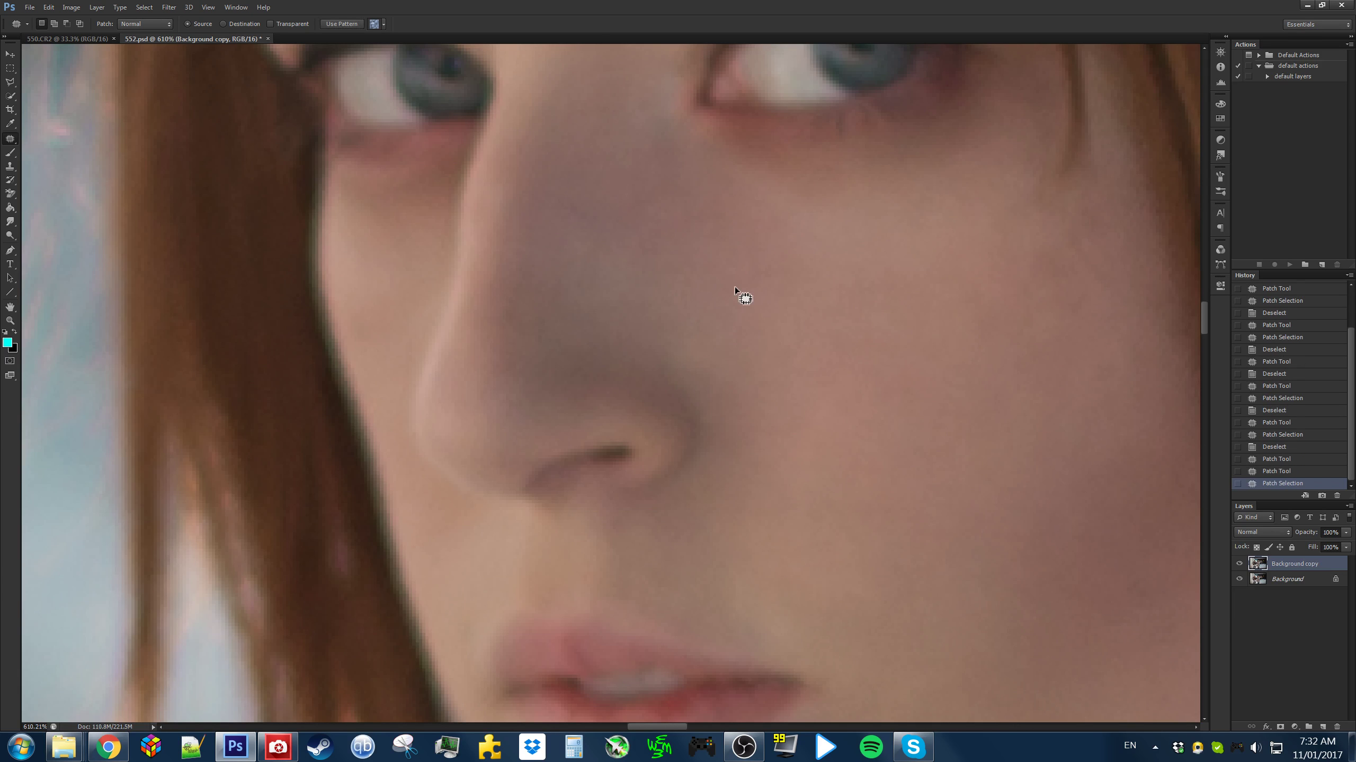
pyautogui.hotkey('ctrl', 'd')
# Save the document and check the red-haired woman's retouched face at different magnifications
pyautogui.scroll(-3, 833, 479)
pyautogui.moveTo(833, 479); pyautogui.dragTo(755, 436)
pyautogui.scroll(-7, 672, 398)
pyautogui.scroll(-2, 672, 399)
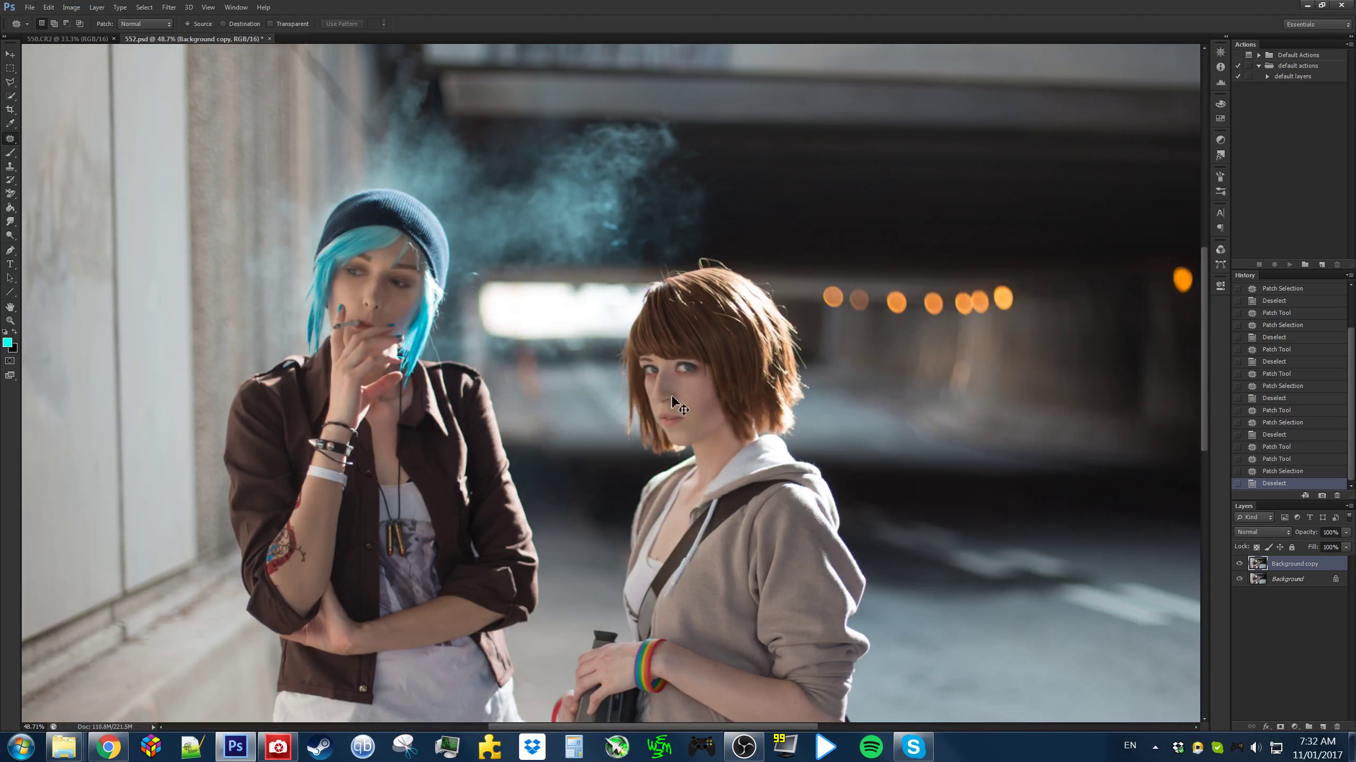
pyautogui.scroll(2, 665, 420)
pyautogui.scroll(2, 729, 445)
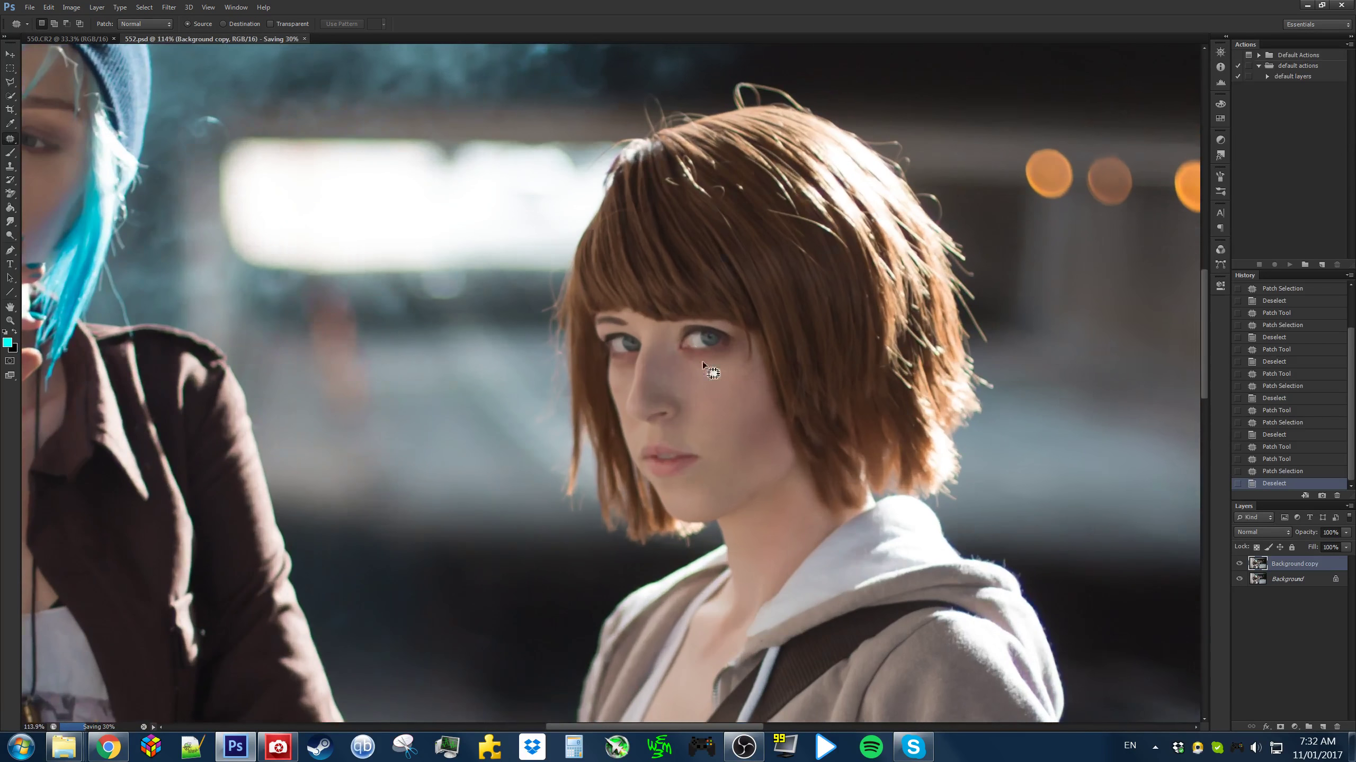
pyautogui.scroll(-1, 701, 357)
pyautogui.scroll(2, 1035, 524)
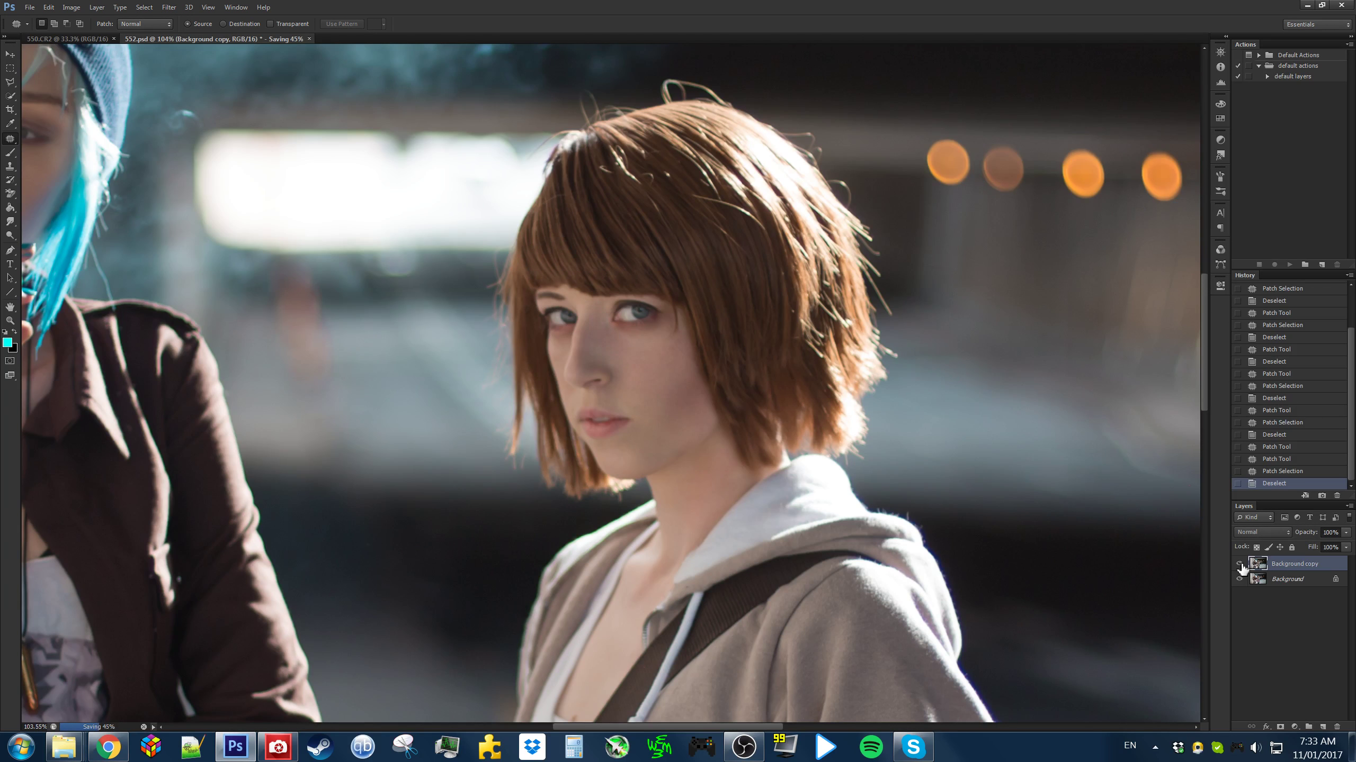
# Toggle the Background copy layer's visibility to compare the women's faces before and after retouching
pyautogui.click(1240, 565)
pyautogui.moveTo(403, 350); pyautogui.dragTo(889, 500)
pyautogui.moveTo(812, 418); pyautogui.dragTo(1113, 515)
pyautogui.scroll(4, 1113, 515)
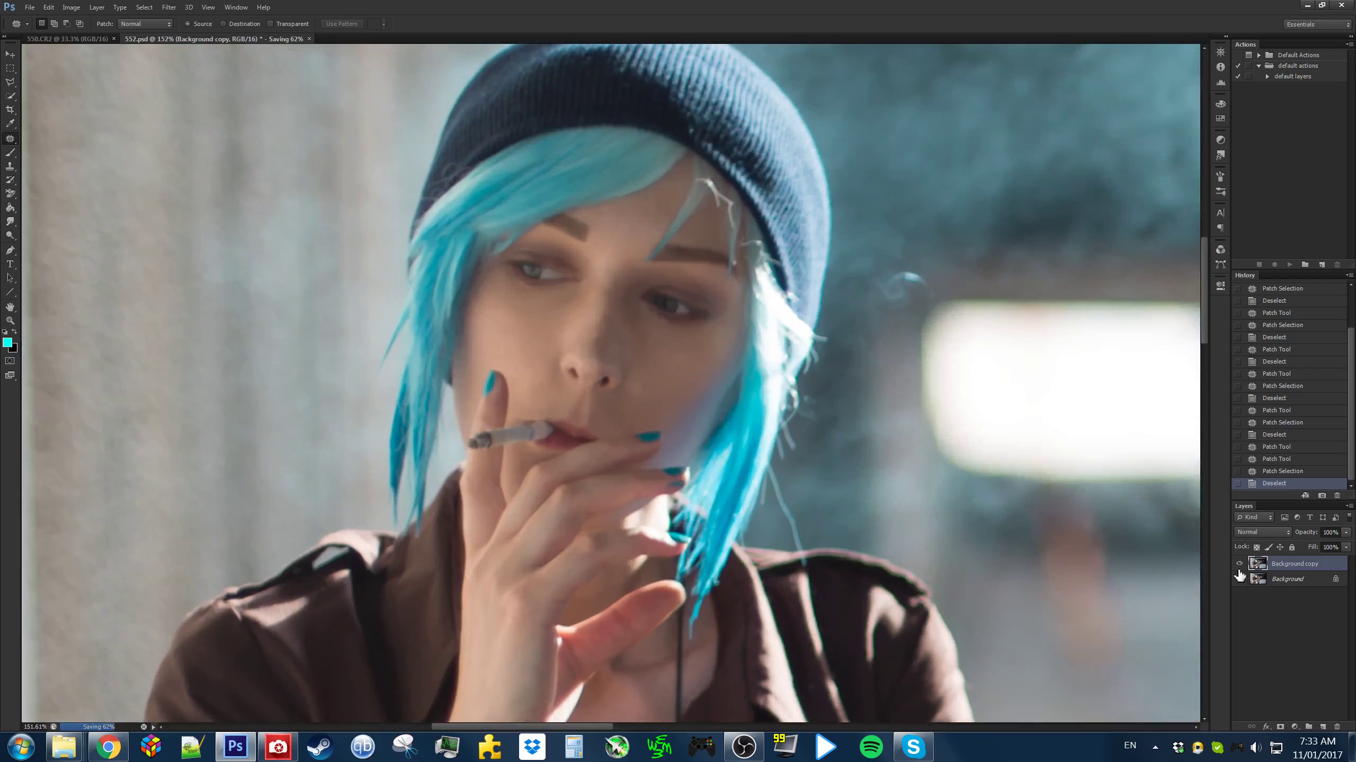
pyautogui.click(1240, 566)
pyautogui.click(1240, 566)
pyautogui.click(1239, 567)
pyautogui.click(1239, 566)
pyautogui.scroll(-7, 810, 471)
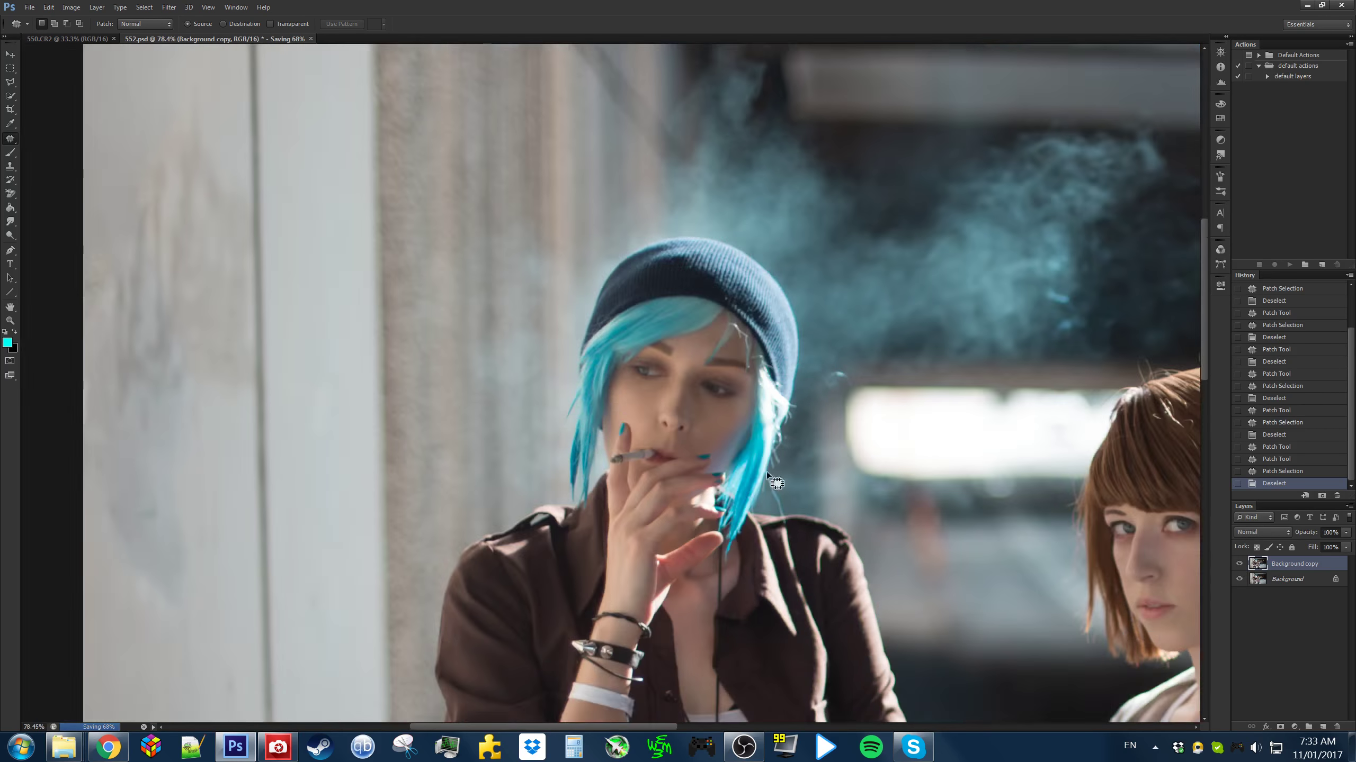
pyautogui.moveTo(1097, 499); pyautogui.dragTo(661, 373)
pyautogui.moveTo(758, 421); pyautogui.dragTo(615, 320)
pyautogui.scroll(1, 799, 464)
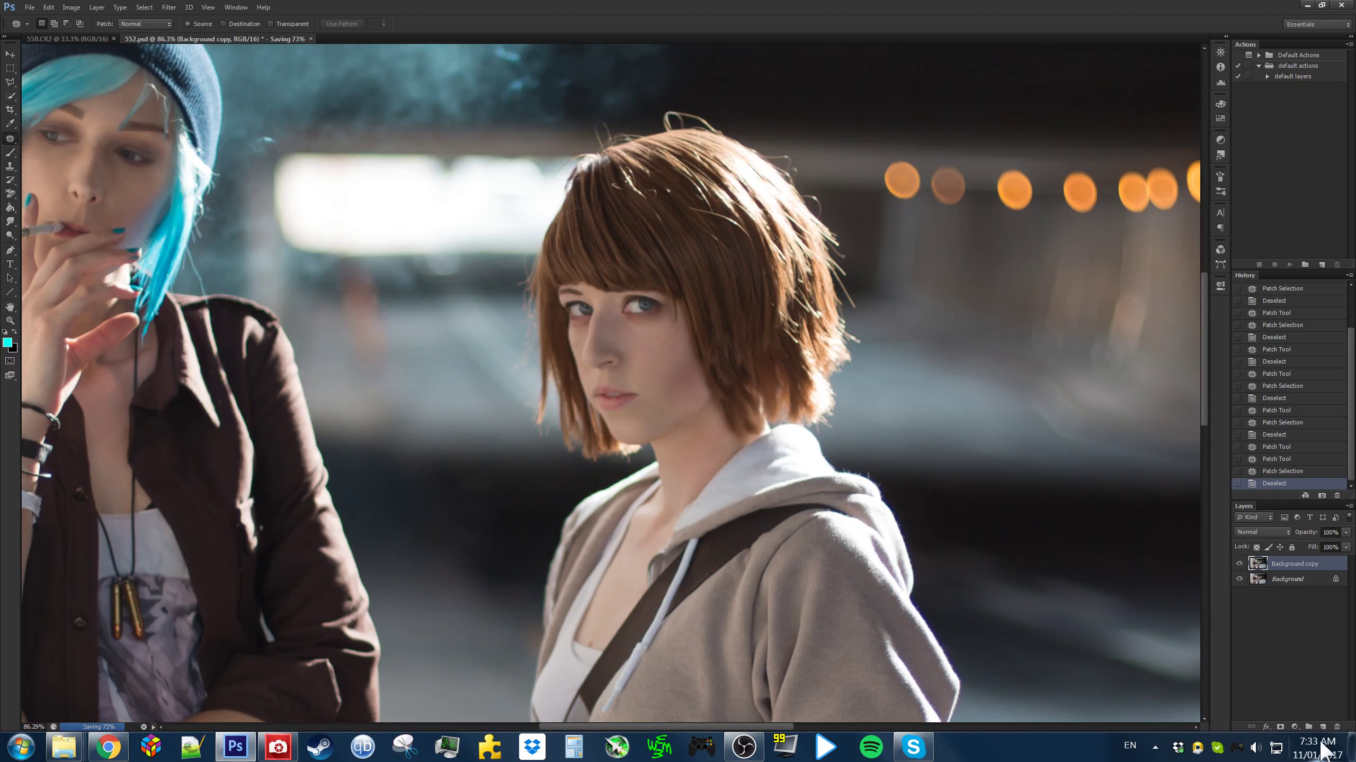
# Add a layer mask to the Background copy layer, ready a soft 327 px black brush for it, and save the document
pyautogui.click(1280, 727)
pyautogui.press('b')
pyautogui.press('d')
pyautogui.moveTo(582, 328); pyautogui.dragTo(569, 257)
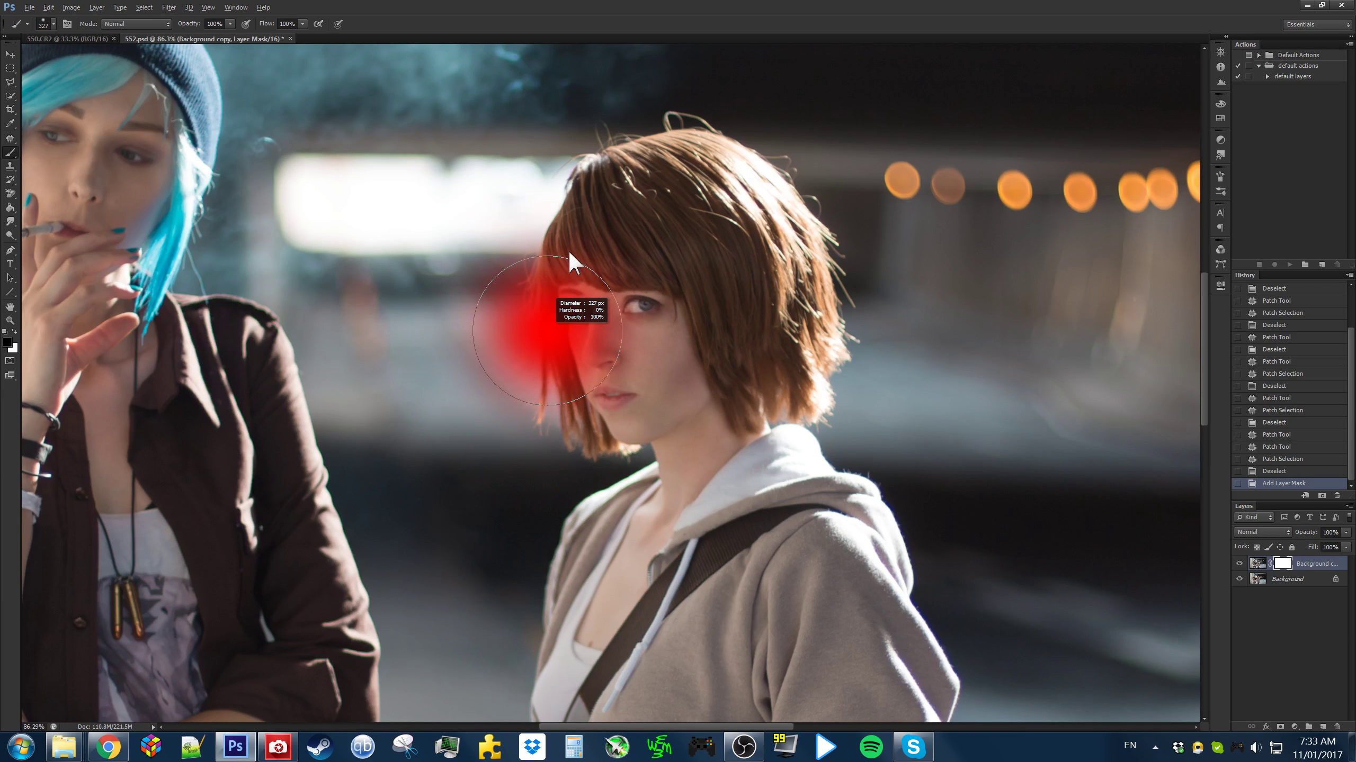
pyautogui.hotkey('ctrl', 's')
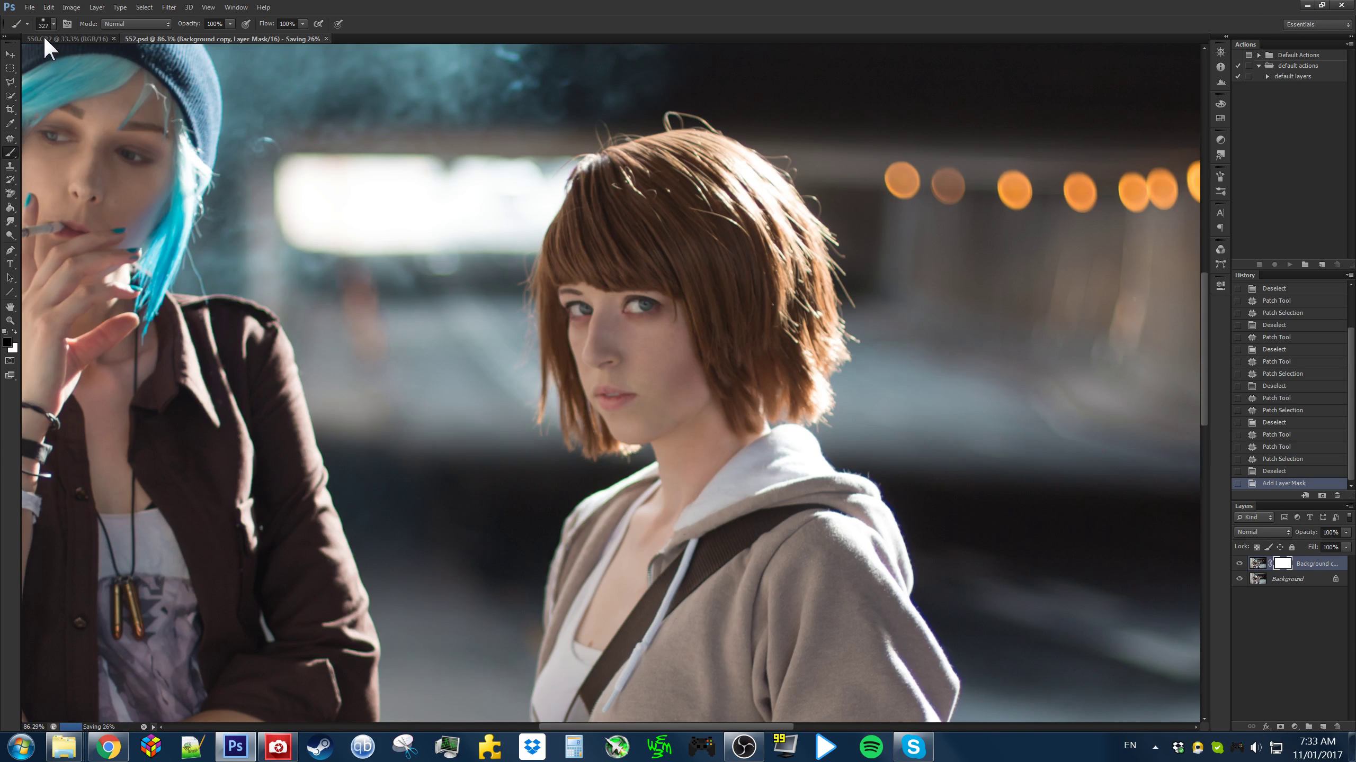
# Close the 550.CR2 document without saving its changes
pyautogui.click(67, 39)
pyautogui.hotkey('ctrl', 'w')
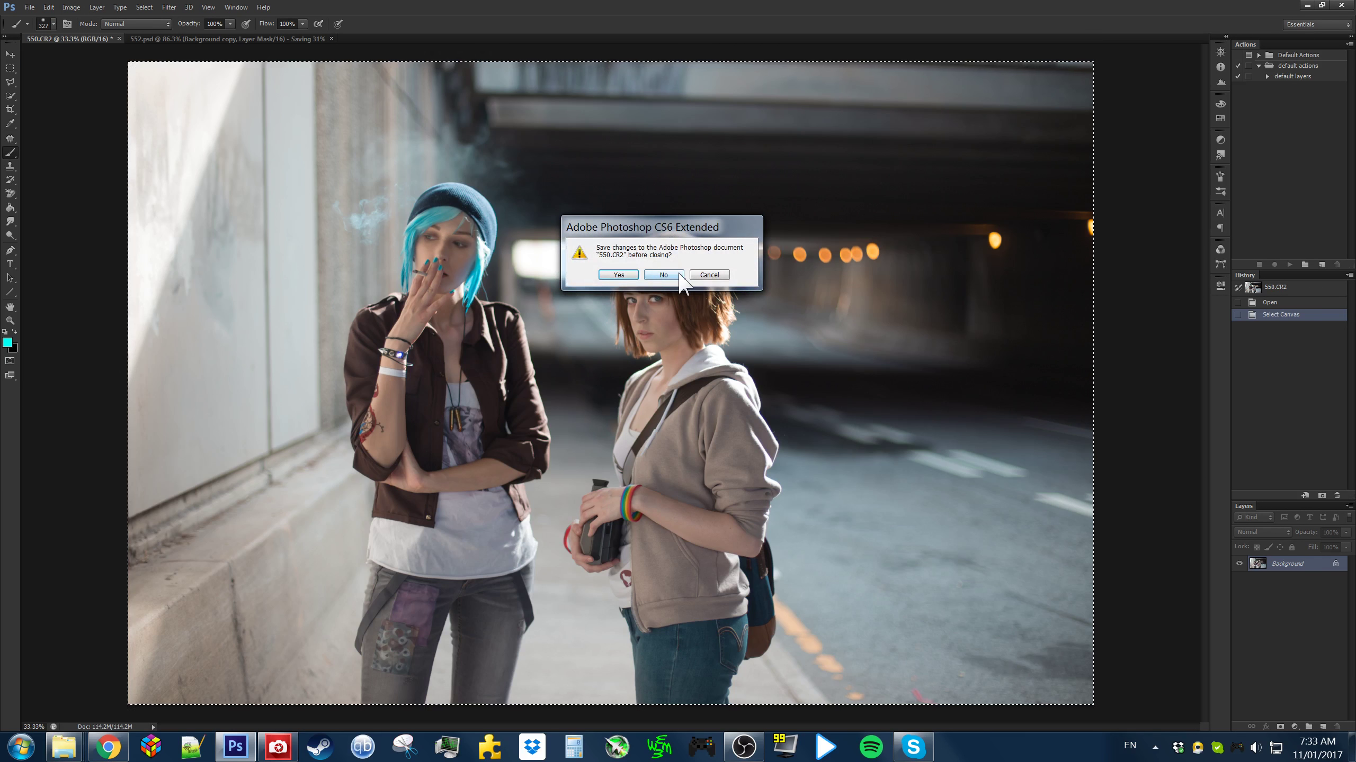
pyautogui.click(658, 273)
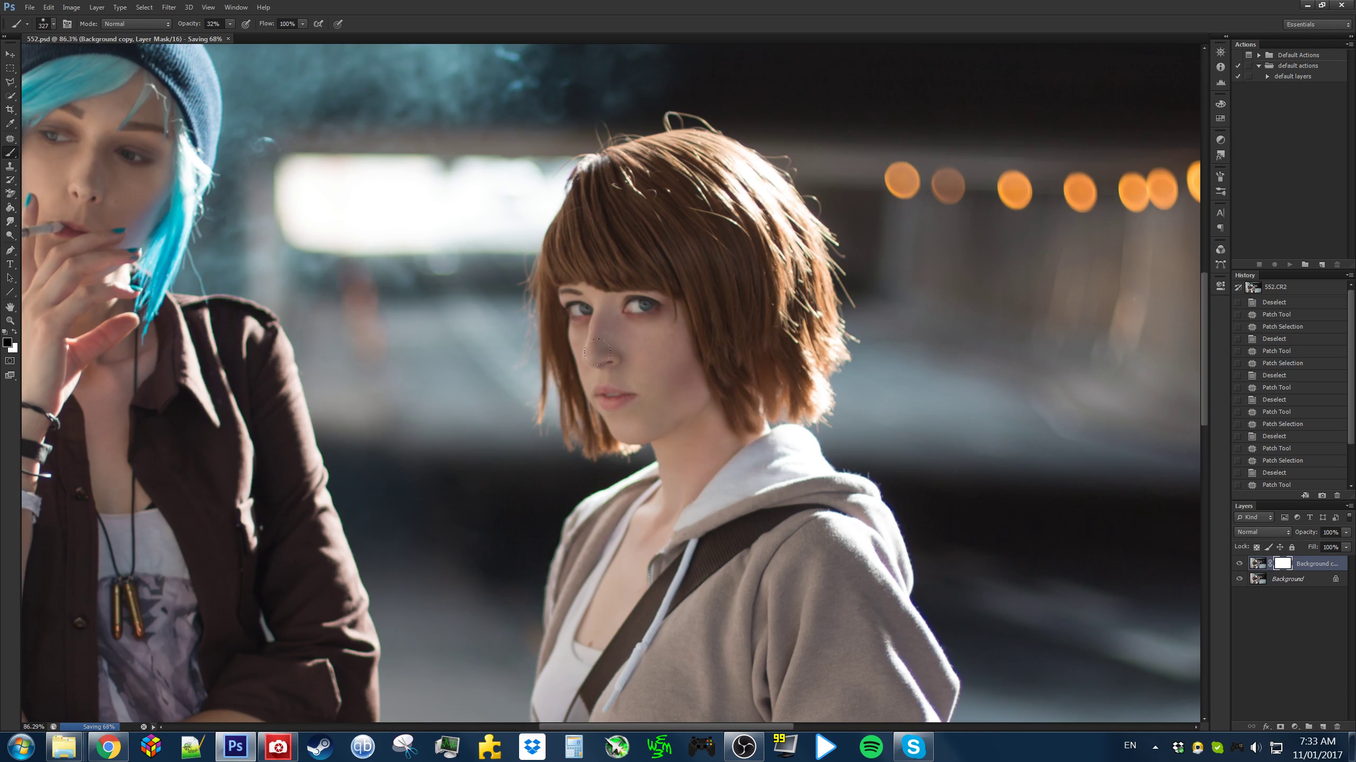
# Brush black at 24% opacity on the layer mask over the red-haired woman's nose and nose bridge to partly restore the original shading
pyautogui.scroll(3, 598, 352)
pyautogui.moveTo(727, 405)
pyautogui.mouseDown()
pyautogui.moveTo(703, 396)
pyautogui.moveTo(696, 320)
pyautogui.mouseUp()
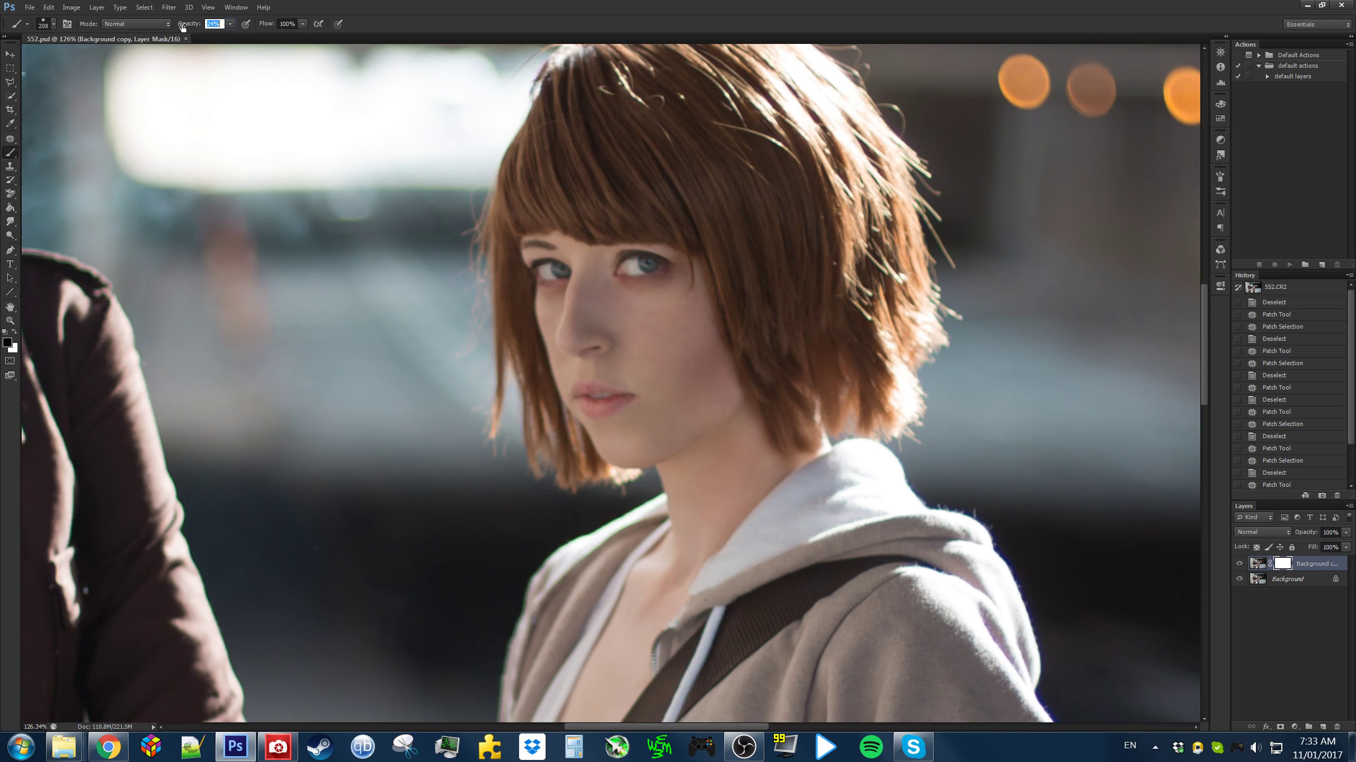
pyautogui.moveTo(648, 377); pyautogui.dragTo(607, 370)
pyautogui.scroll(3, 607, 347)
pyautogui.press('x')
pyautogui.moveTo(561, 305); pyautogui.dragTo(571, 274)
pyautogui.press('x')
pyautogui.moveTo(570, 275); pyautogui.dragTo(568, 300)
pyautogui.moveTo(566, 294); pyautogui.dragTo(549, 283)
pyautogui.click(549, 282)
pyautogui.click(551, 267)
pyautogui.click(554, 251)
pyautogui.click(558, 233)
pyautogui.click(560, 214)
pyautogui.click(559, 196)
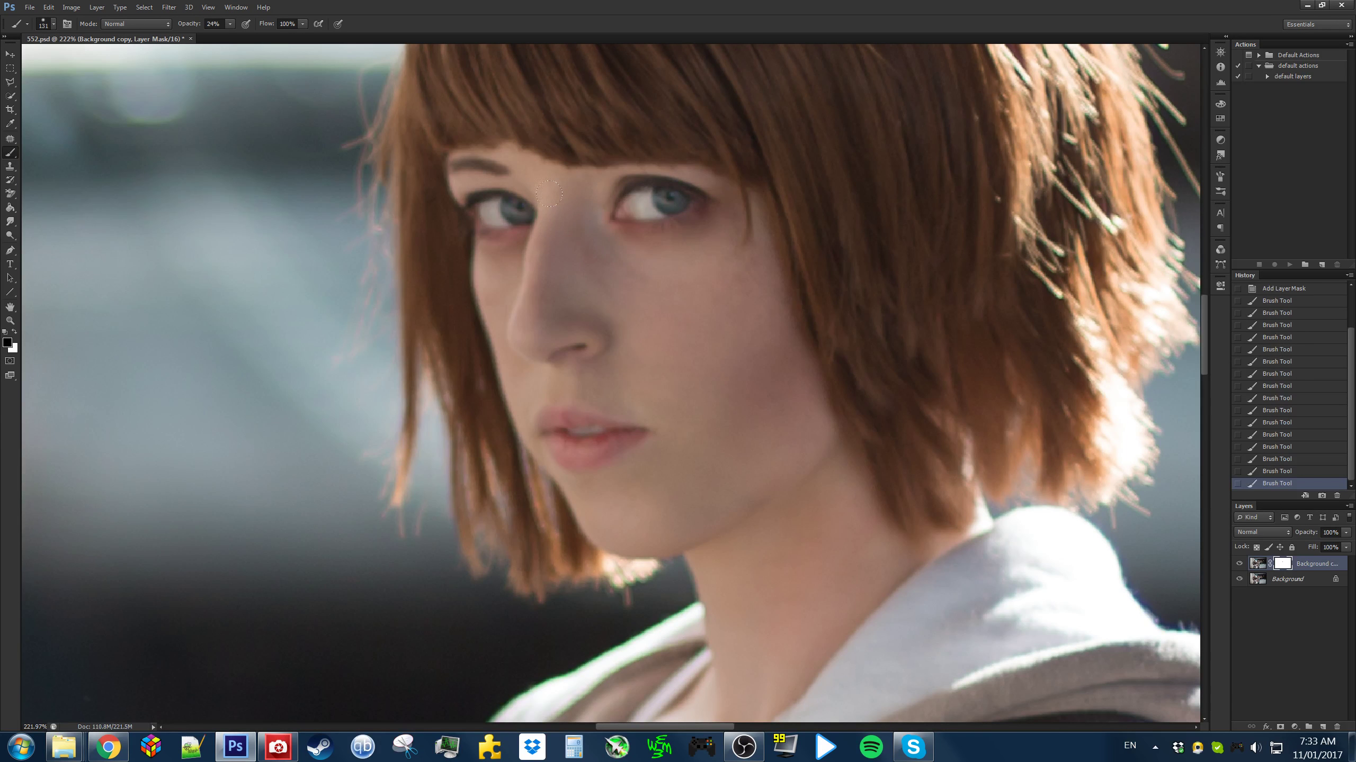
# Refine the mask beside the red-haired woman's nose and on her cheek with a smaller brush, alternating white and black at 24% opacity
pyautogui.scroll(3, 555, 248)
pyautogui.press('x')
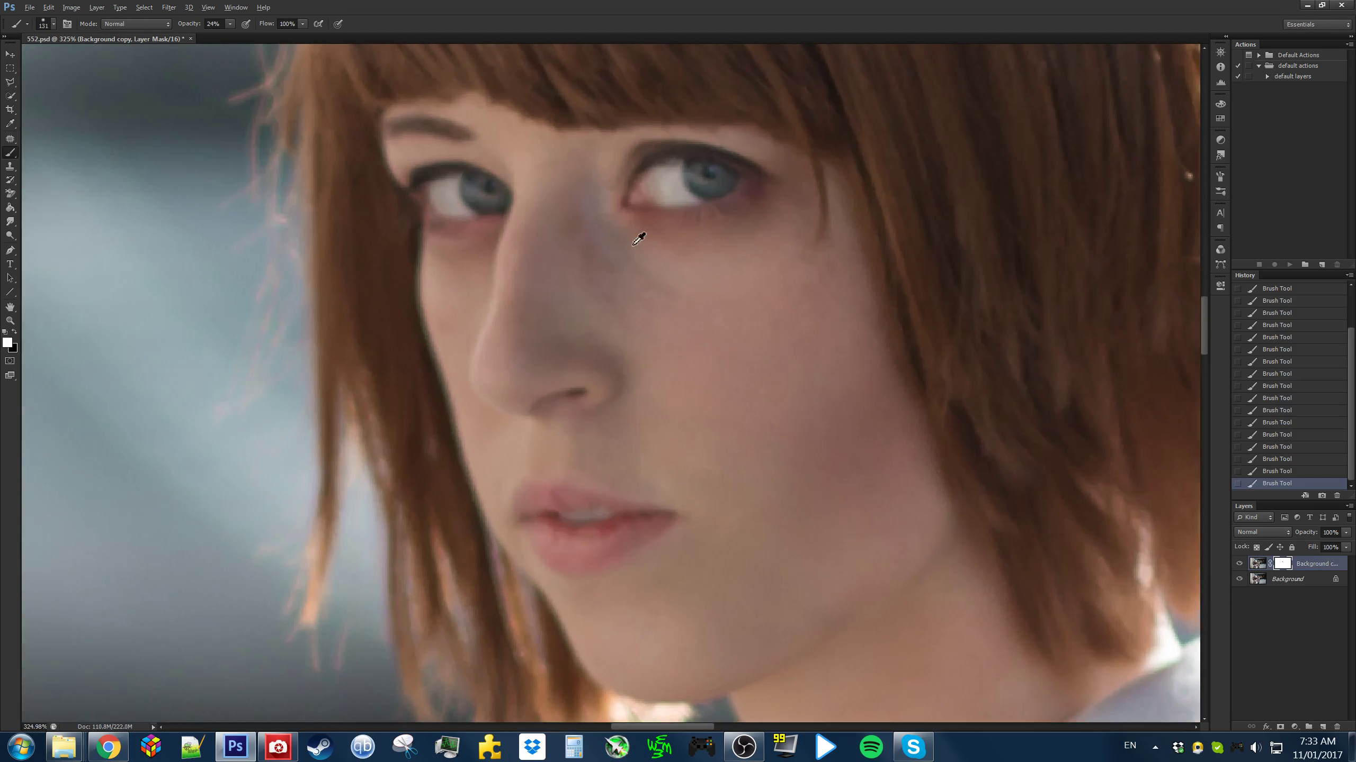
pyautogui.moveTo(640, 239)
pyautogui.mouseDown()
pyautogui.moveTo(597, 233)
pyautogui.moveTo(580, 185)
pyautogui.mouseUp()
pyautogui.moveTo(785, 373); pyautogui.dragTo(766, 317)
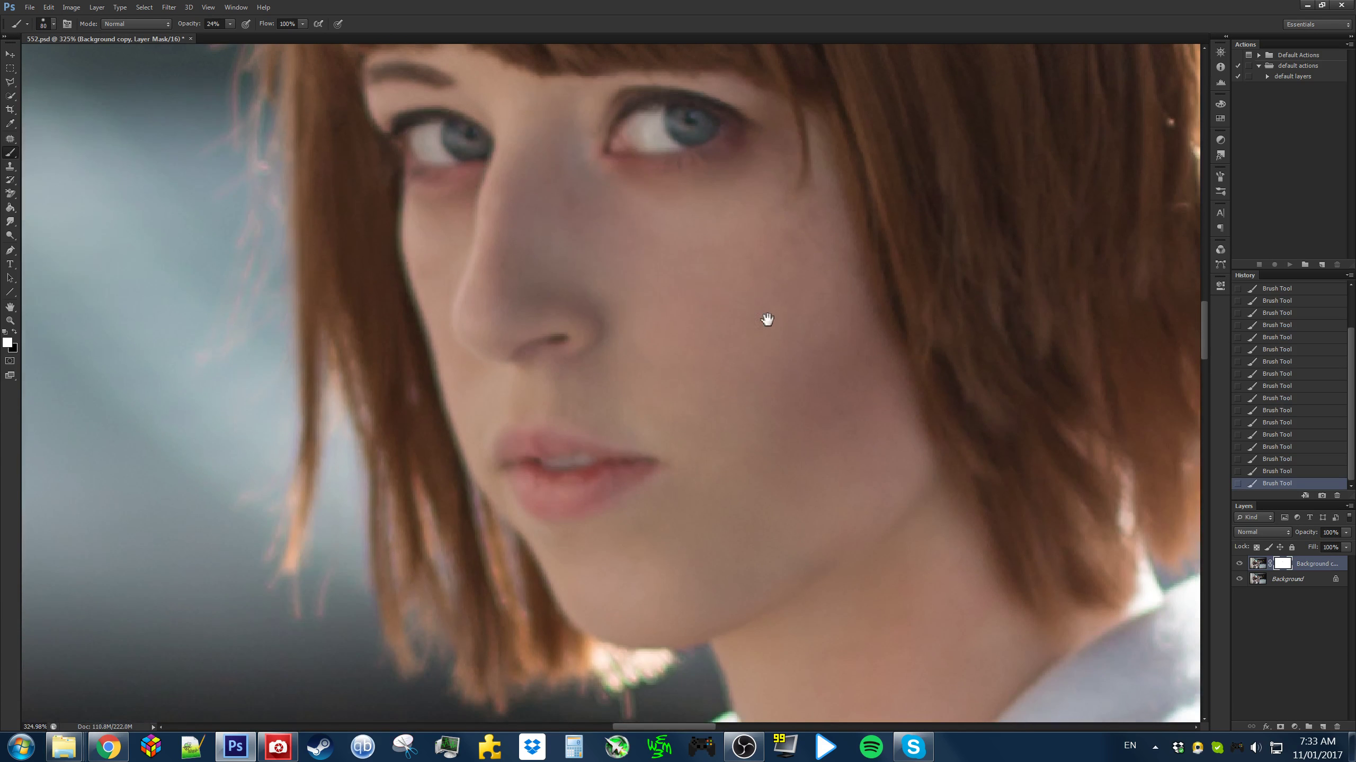
pyautogui.moveTo(717, 433); pyautogui.dragTo(715, 409)
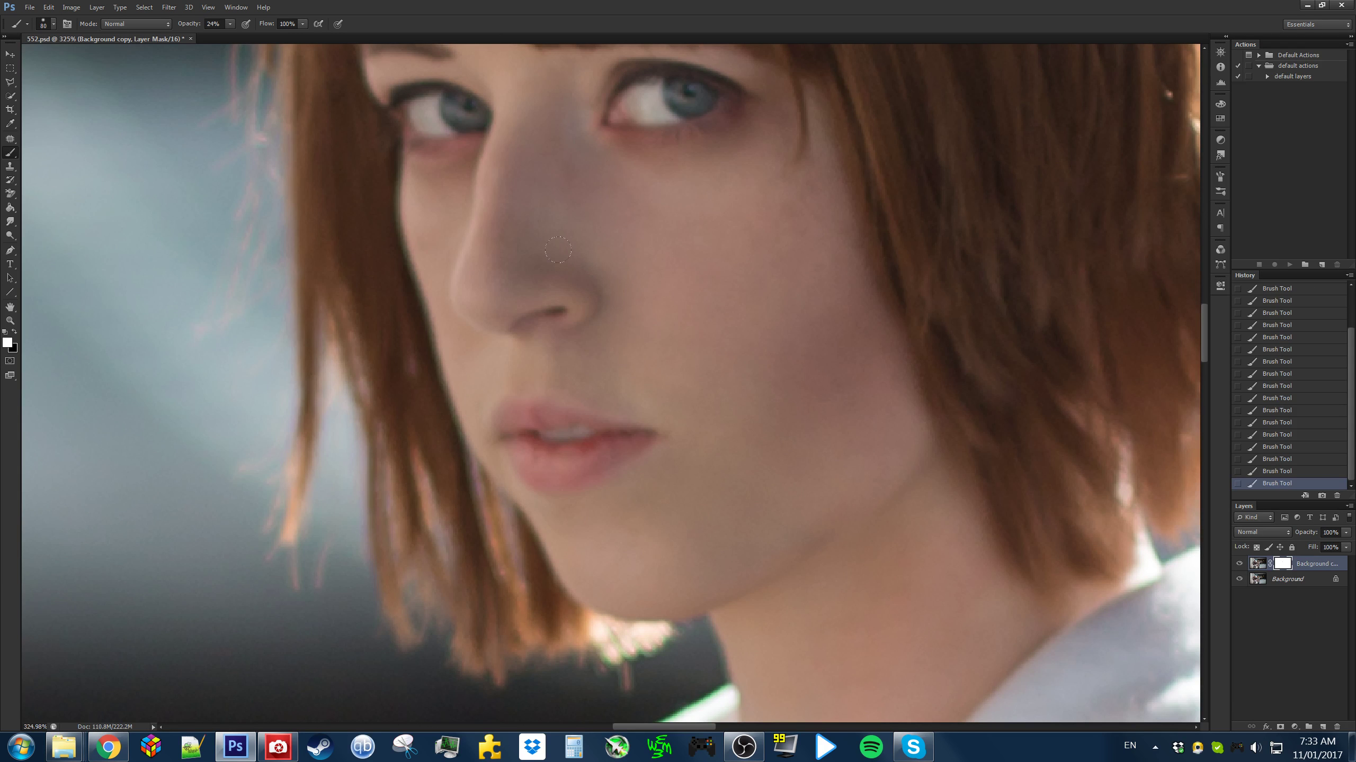
pyautogui.scroll(-3, 692, 319)
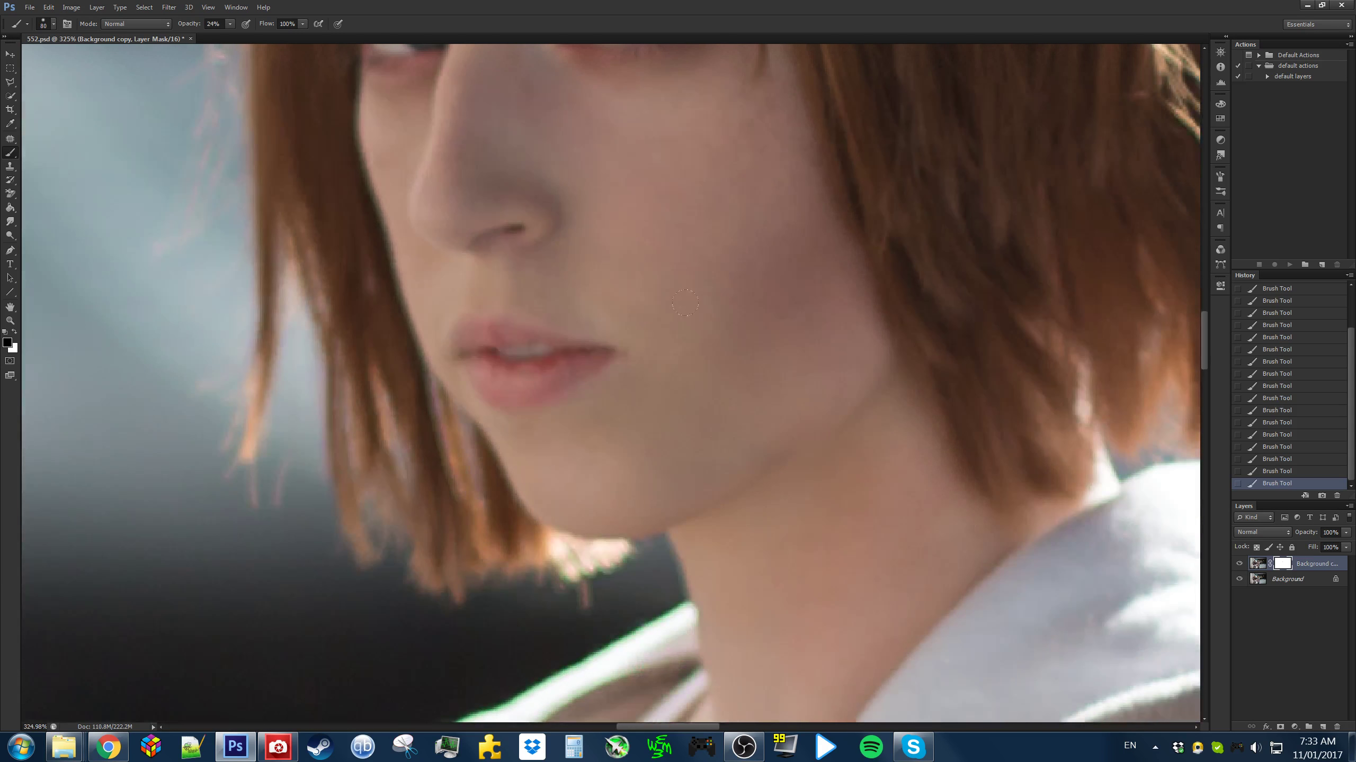
pyautogui.moveTo(754, 375); pyautogui.dragTo(766, 376)
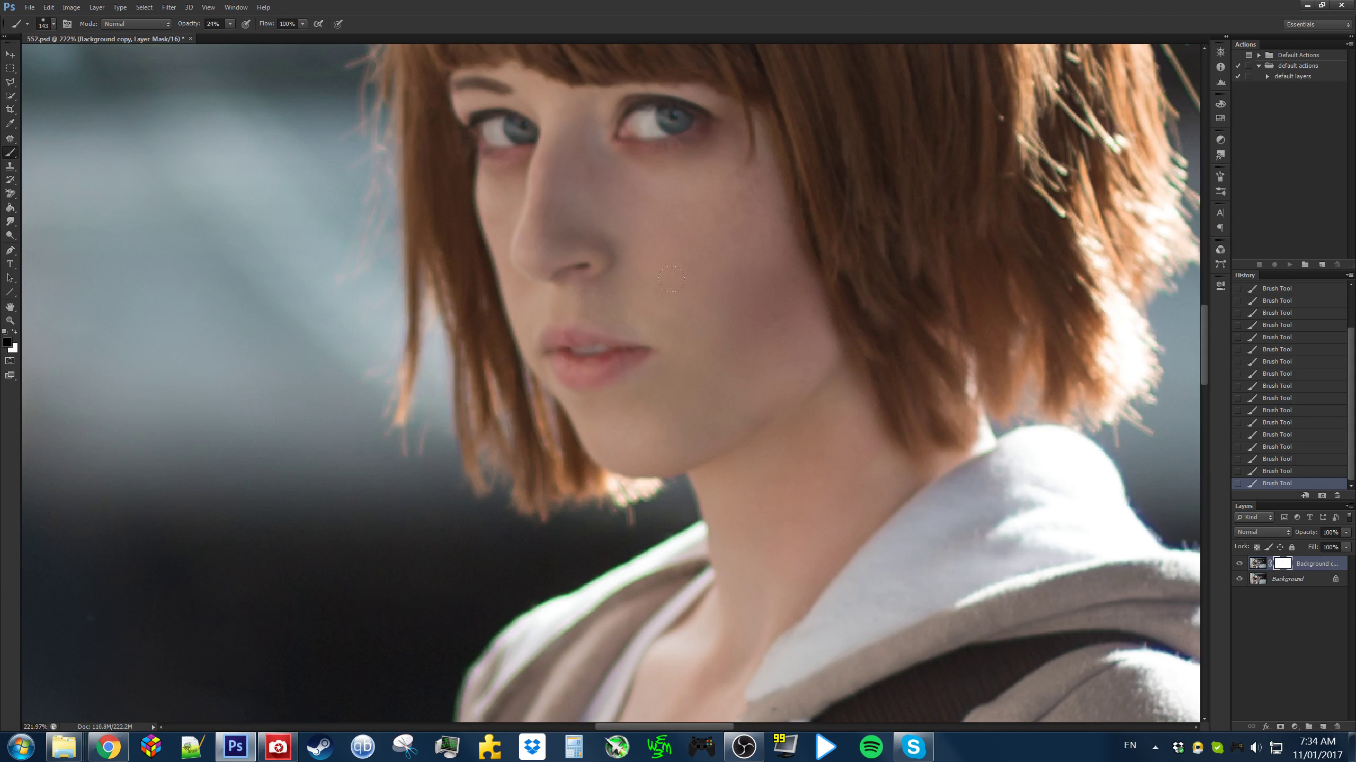
# Blend the retouching on the blue-haired woman's nose and face by brushing the layer mask at 24% opacity
pyautogui.scroll(-5, 740, 304)
pyautogui.moveTo(657, 443); pyautogui.dragTo(820, 472)
pyautogui.moveTo(213, 294); pyautogui.dragTo(886, 503)
pyautogui.scroll(6, 630, 300)
pyautogui.press('x')
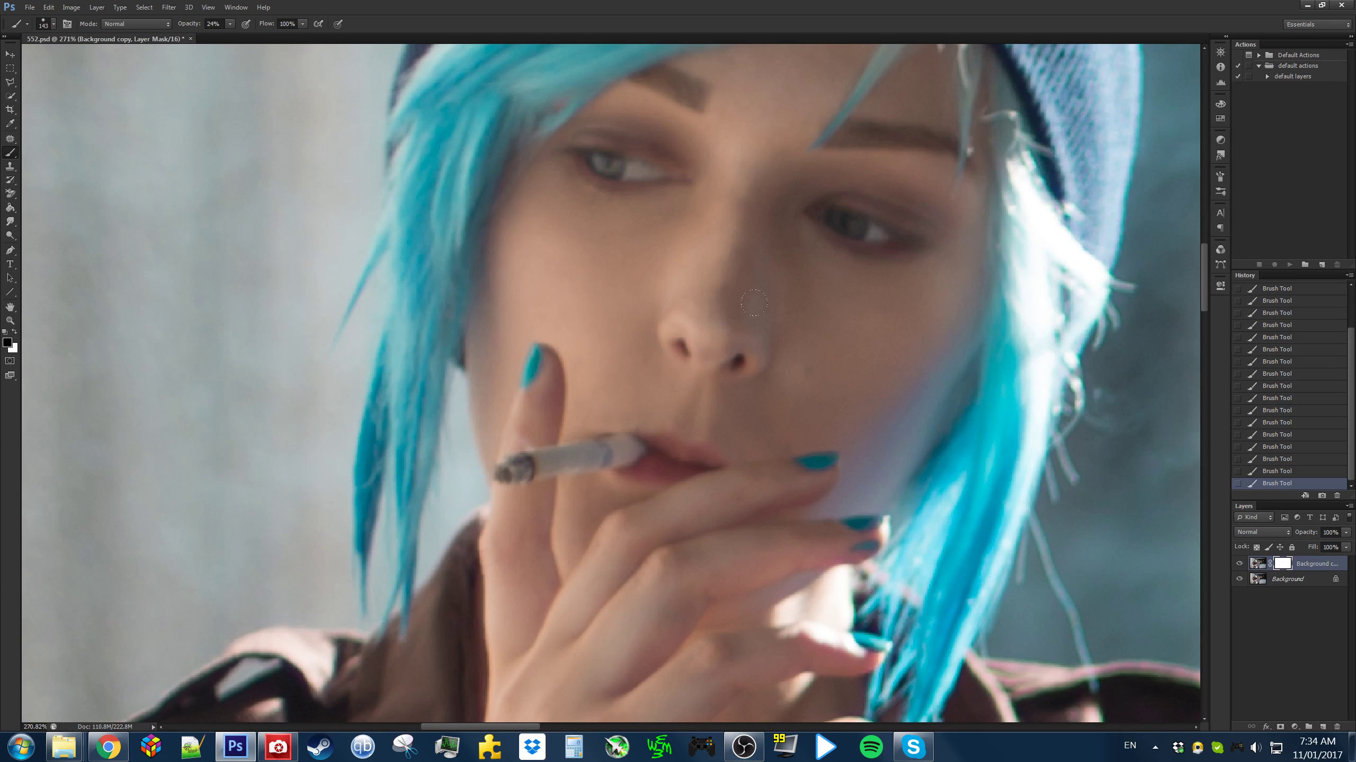
pyautogui.press('x')
pyautogui.moveTo(617, 136); pyautogui.dragTo(596, 217)
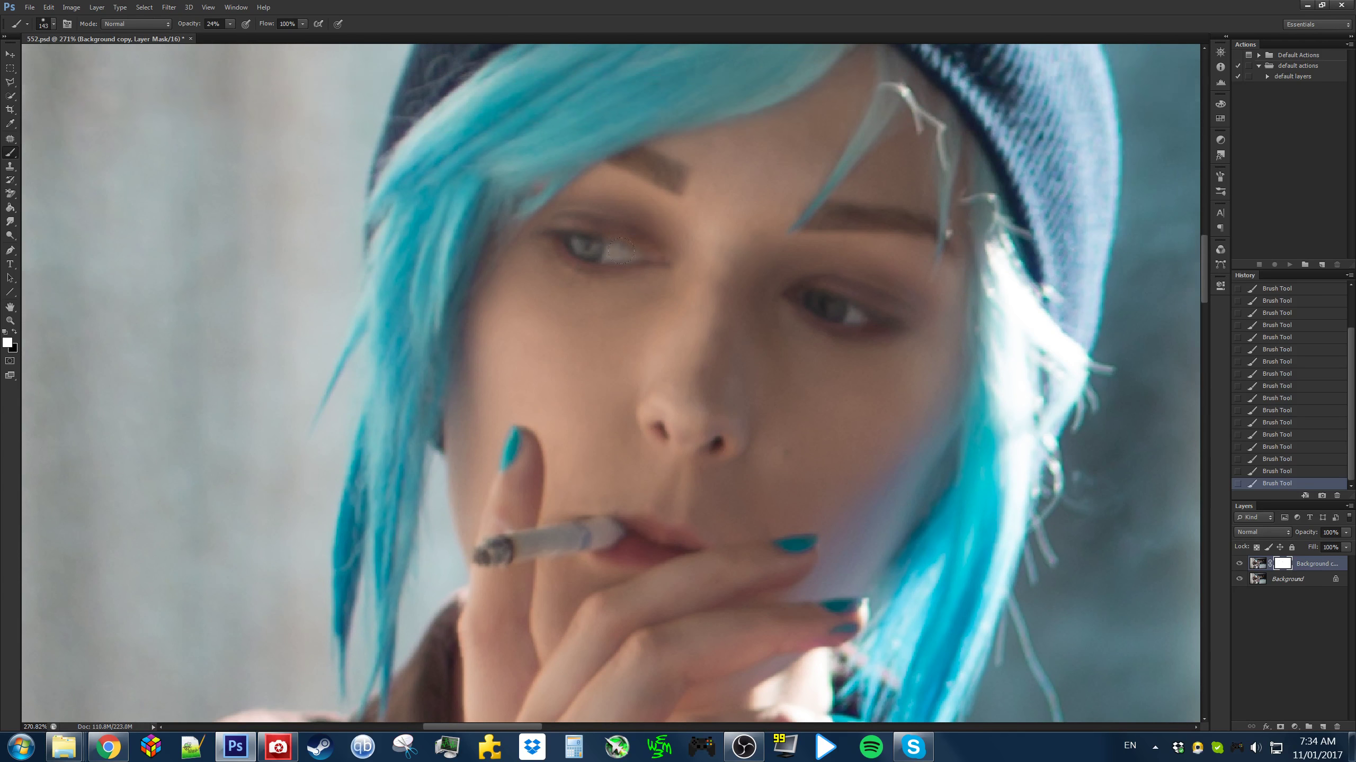
pyautogui.moveTo(729, 288); pyautogui.dragTo(676, 289)
pyautogui.scroll(-5, 853, 334)
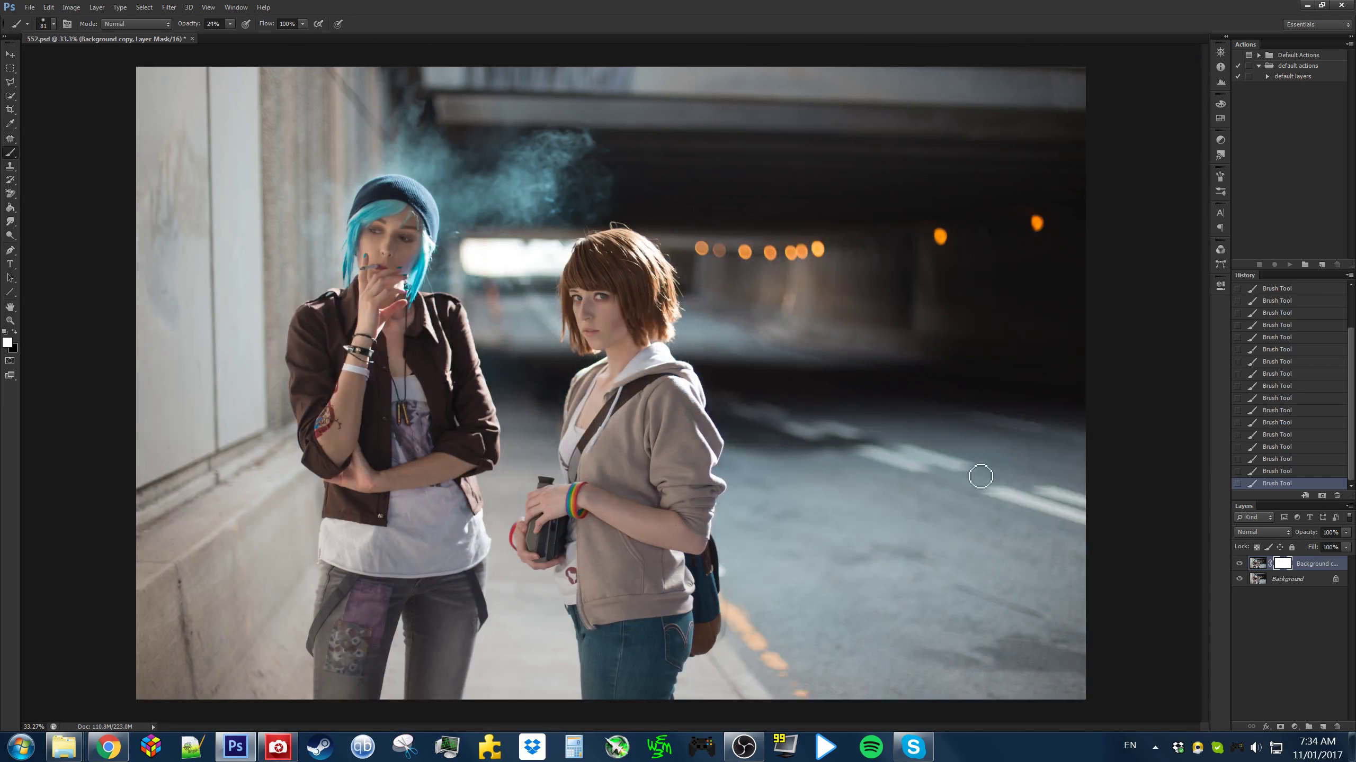
# Merge the masked Background copy with the Background layer and duplicate the merged layer
pyautogui.keyDown('shift'); pyautogui.click(1268, 579); pyautogui.keyUp('shift')
pyautogui.hotkey('ctrl', 'e')
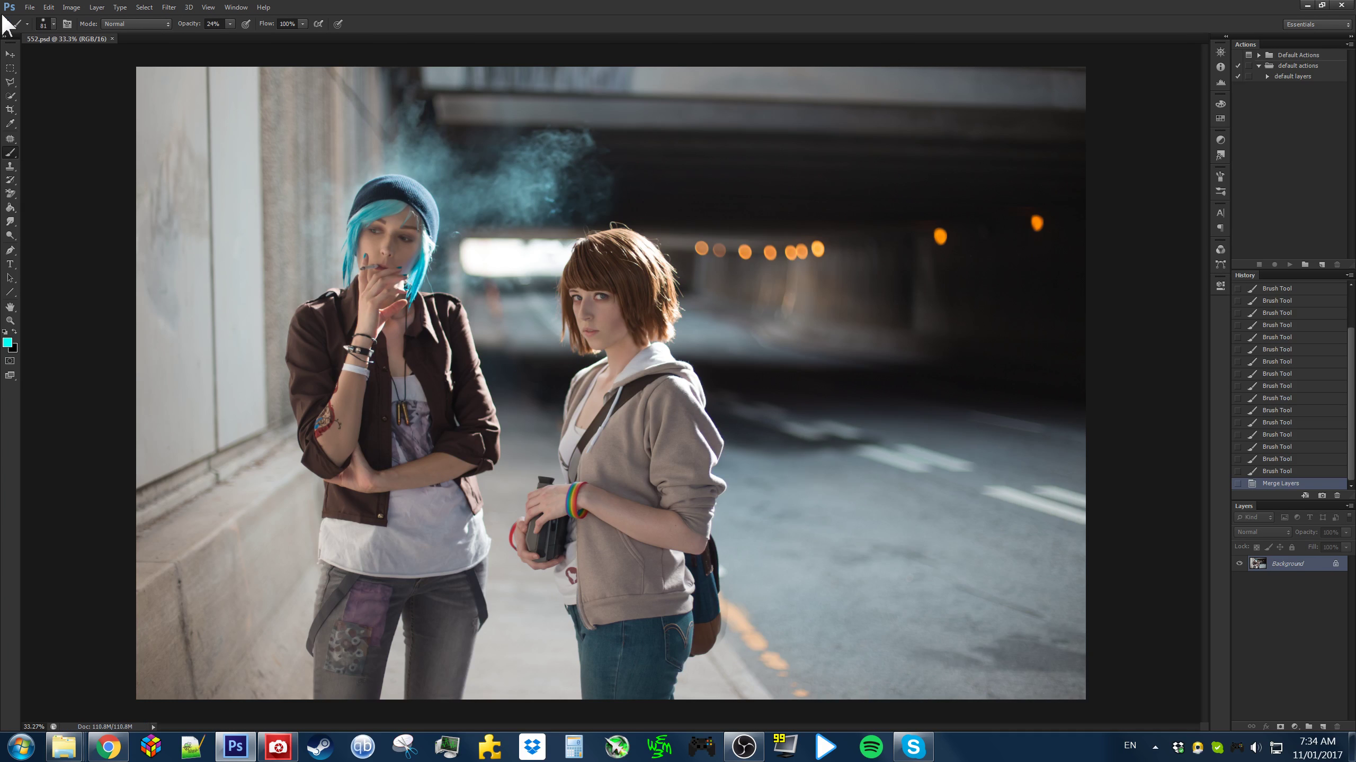
pyautogui.click(7, 70)
pyautogui.hotkey('ctrl', 'j')
pyautogui.press('Return')
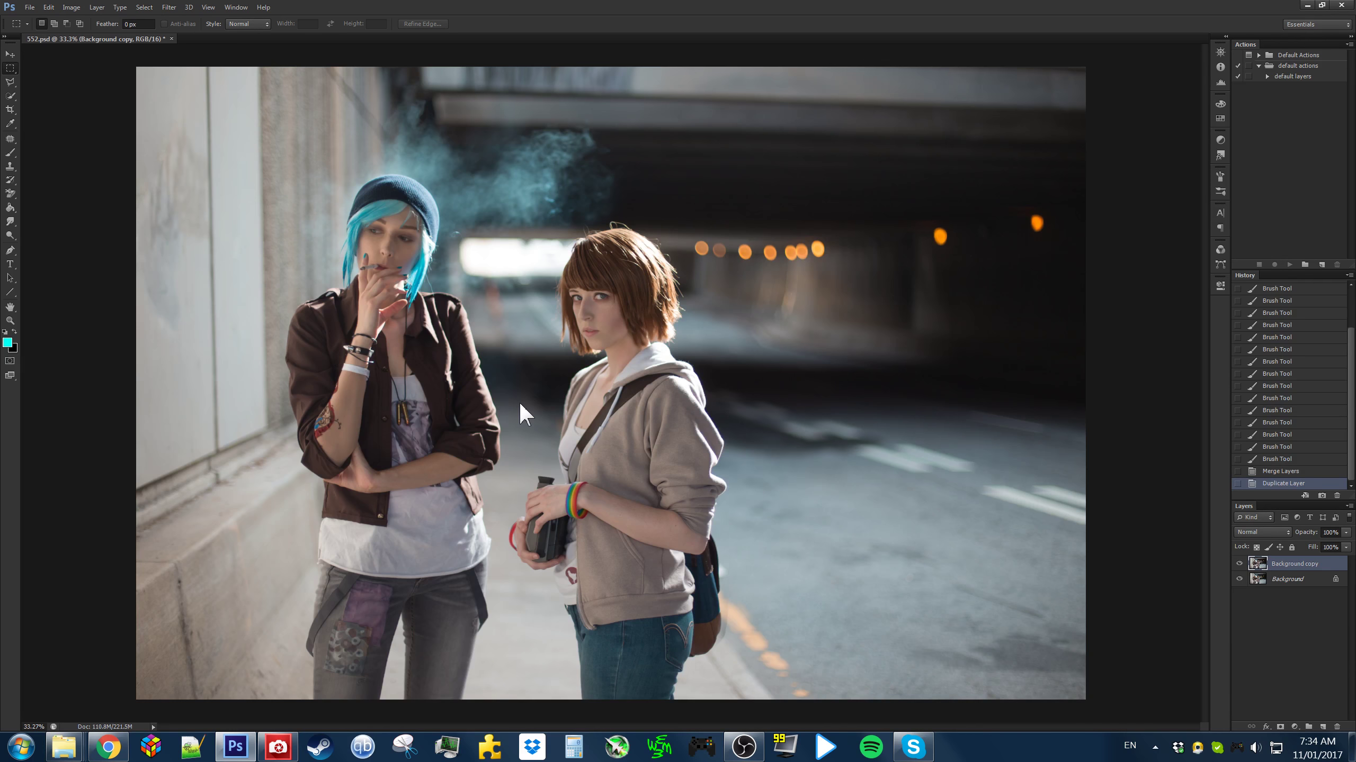
# Open the Liquify filter on the Background copy layer and examine both women at 100% magnification
pyautogui.hotkey('ctrl', 'shift', 'x')
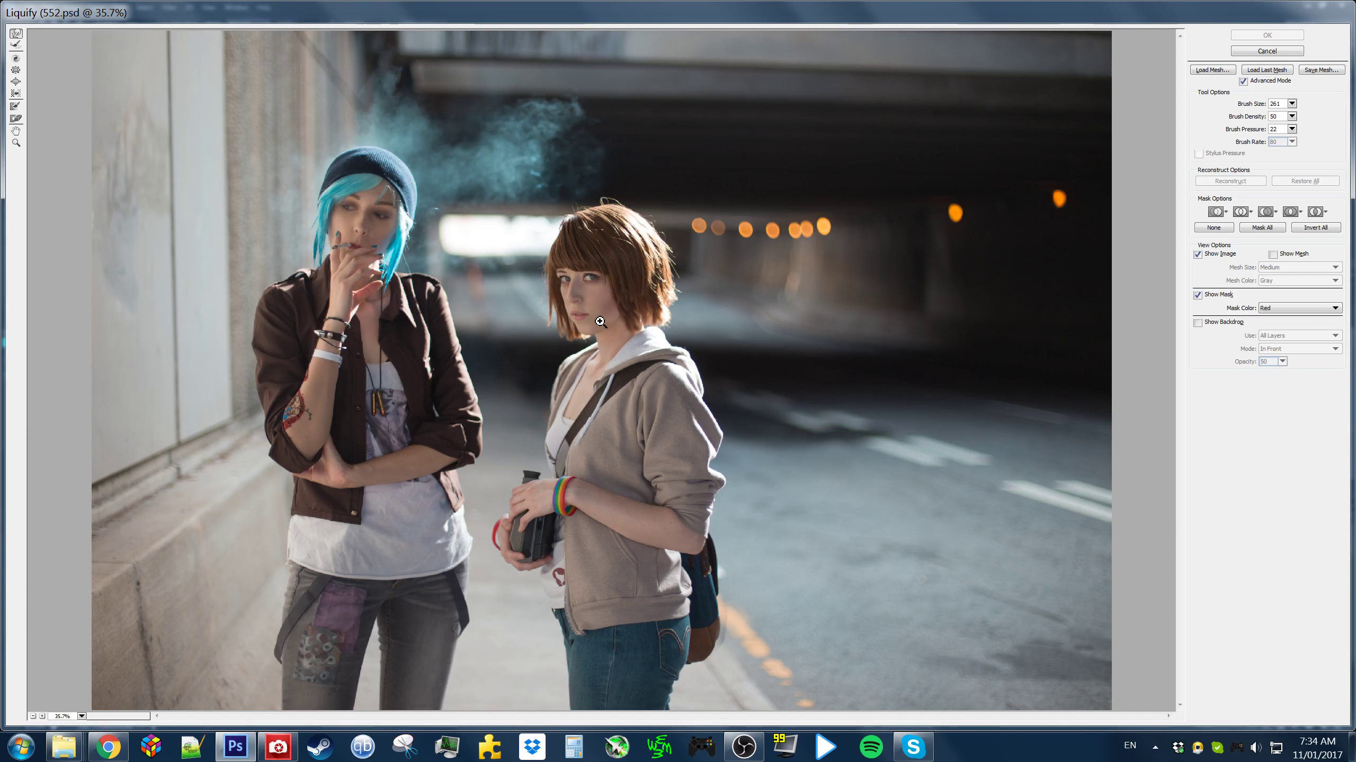
pyautogui.rightClick(606, 306)
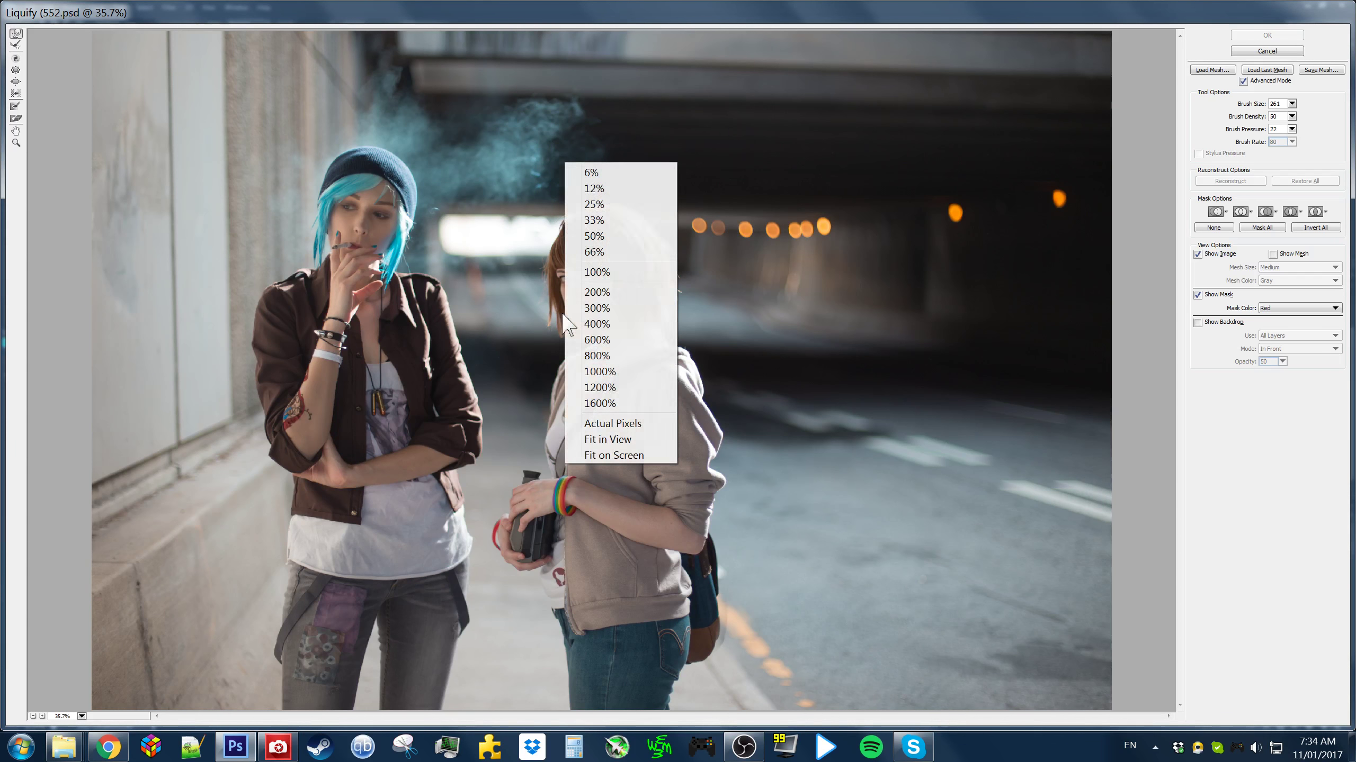
pyautogui.click(619, 277)
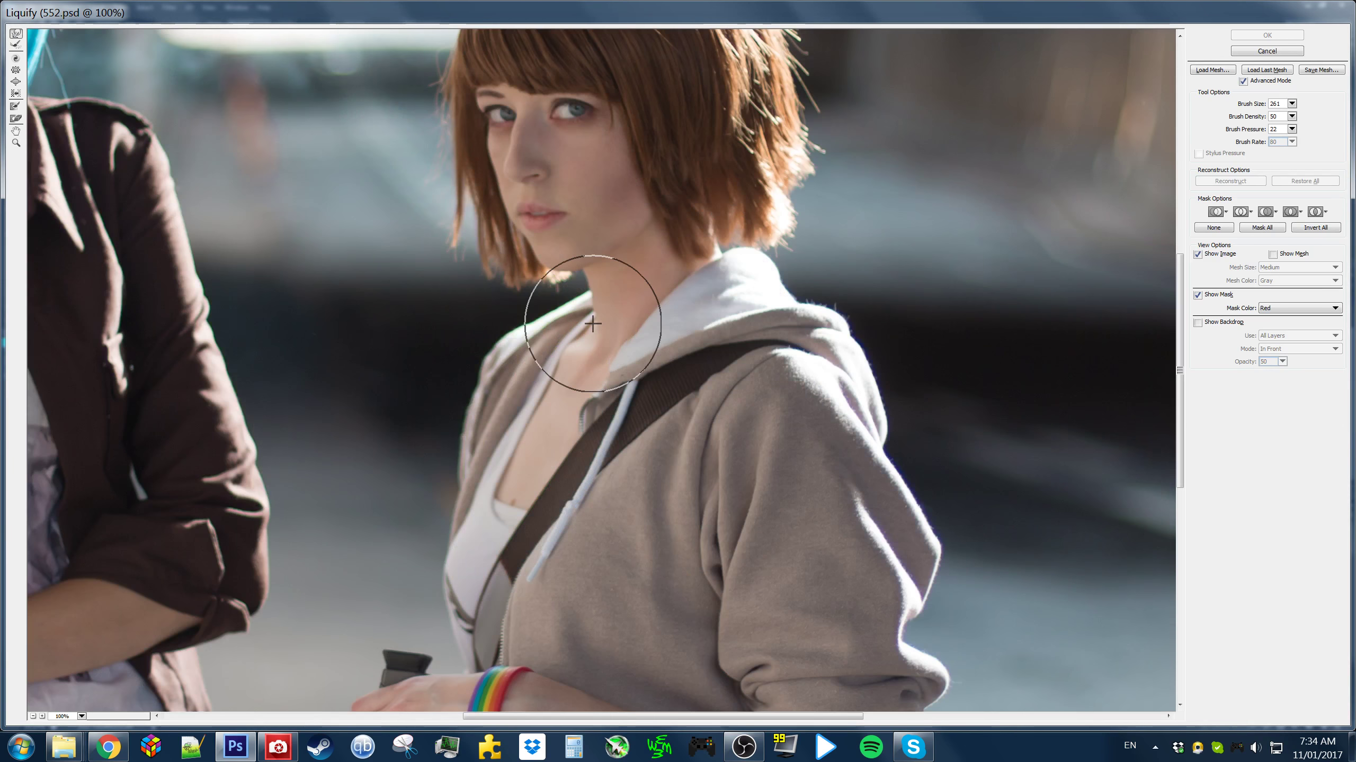
pyautogui.moveTo(631, 325); pyautogui.dragTo(680, 450)
pyautogui.moveTo(154, 273)
pyautogui.mouseDown()
pyautogui.moveTo(495, 422)
pyautogui.moveTo(766, 495)
pyautogui.mouseUp()
pyautogui.moveTo(713, 414); pyautogui.dragTo(622, 444)
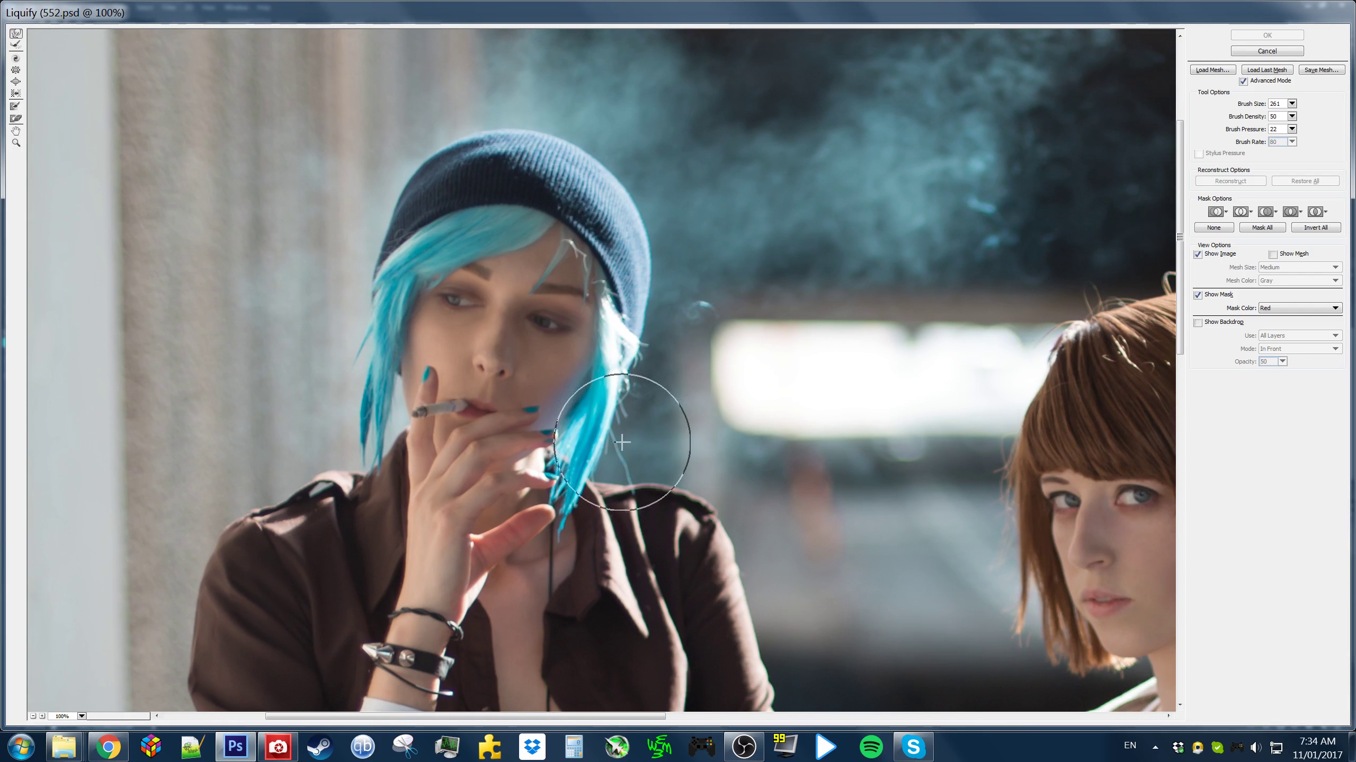
pyautogui.moveTo(808, 448)
pyautogui.mouseDown()
pyautogui.moveTo(499, 403)
pyautogui.moveTo(816, 435)
pyautogui.moveTo(795, 459)
pyautogui.moveTo(515, 353)
pyautogui.mouseUp()
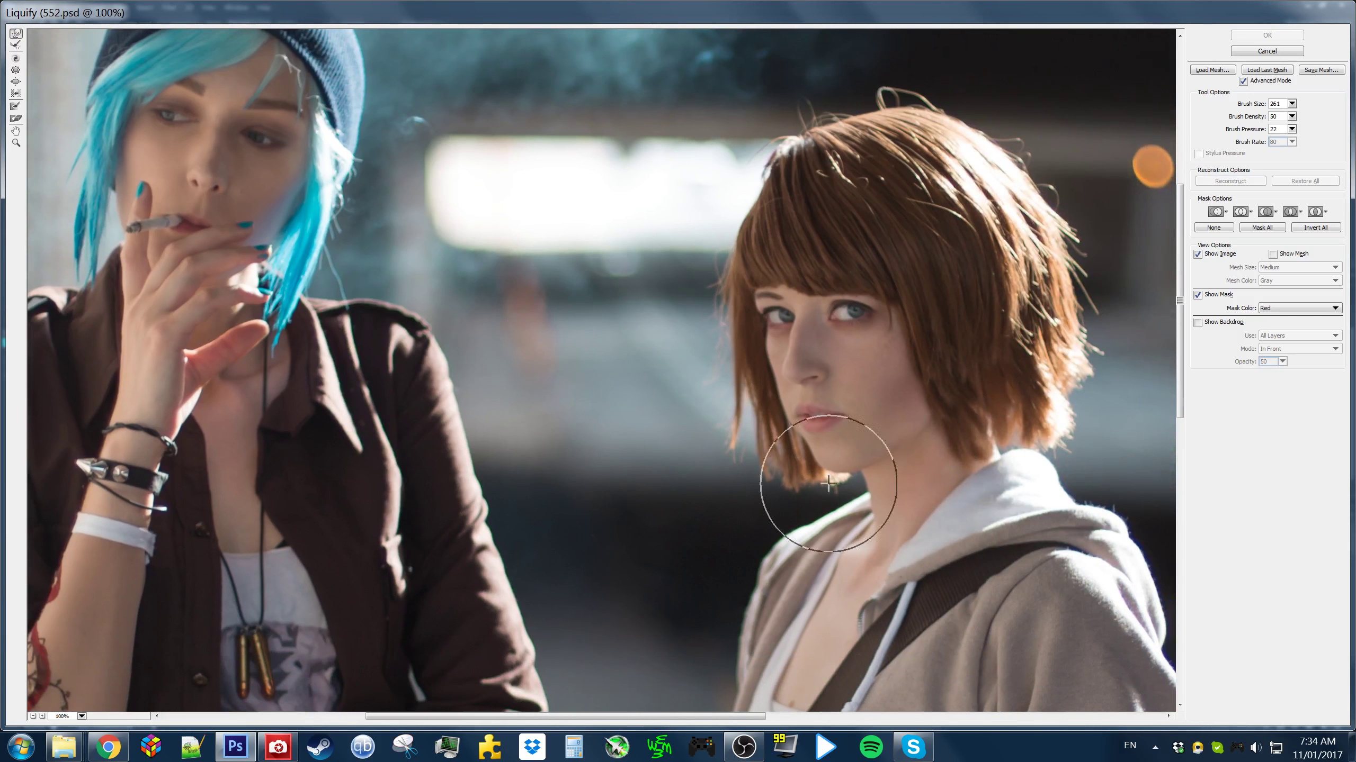
# Nudge the red-haired woman's jaw and lower face with the Forward Warp tool, reducing the brush size to 122
pyautogui.rightClick(882, 444)
pyautogui.click(916, 427)
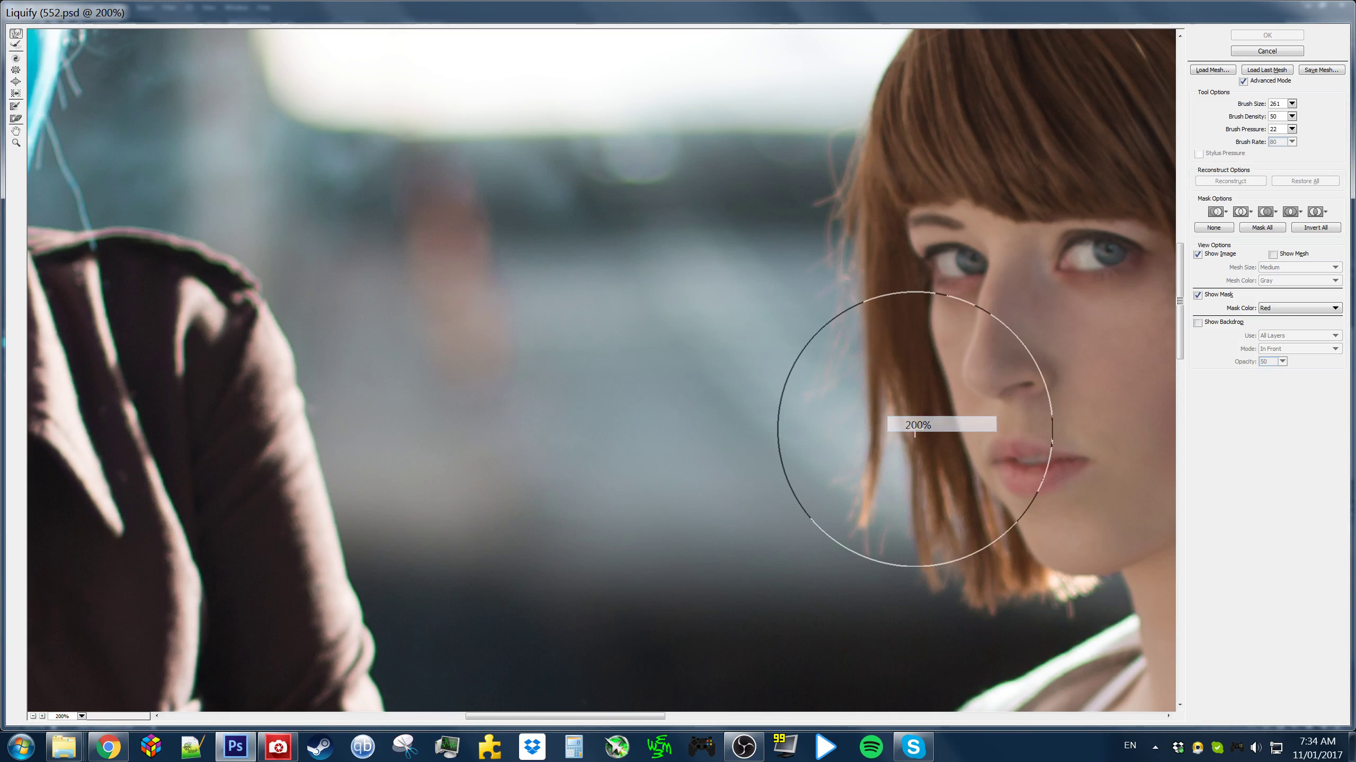
pyautogui.moveTo(984, 451); pyautogui.dragTo(582, 373)
pyautogui.moveTo(809, 486)
pyautogui.mouseDown()
pyautogui.moveTo(754, 472)
pyautogui.moveTo(820, 471)
pyautogui.moveTo(799, 474)
pyautogui.moveTo(816, 481)
pyautogui.moveTo(791, 460)
pyautogui.mouseUp()
pyautogui.press('[')
pyautogui.press('[')
pyautogui.press('[')
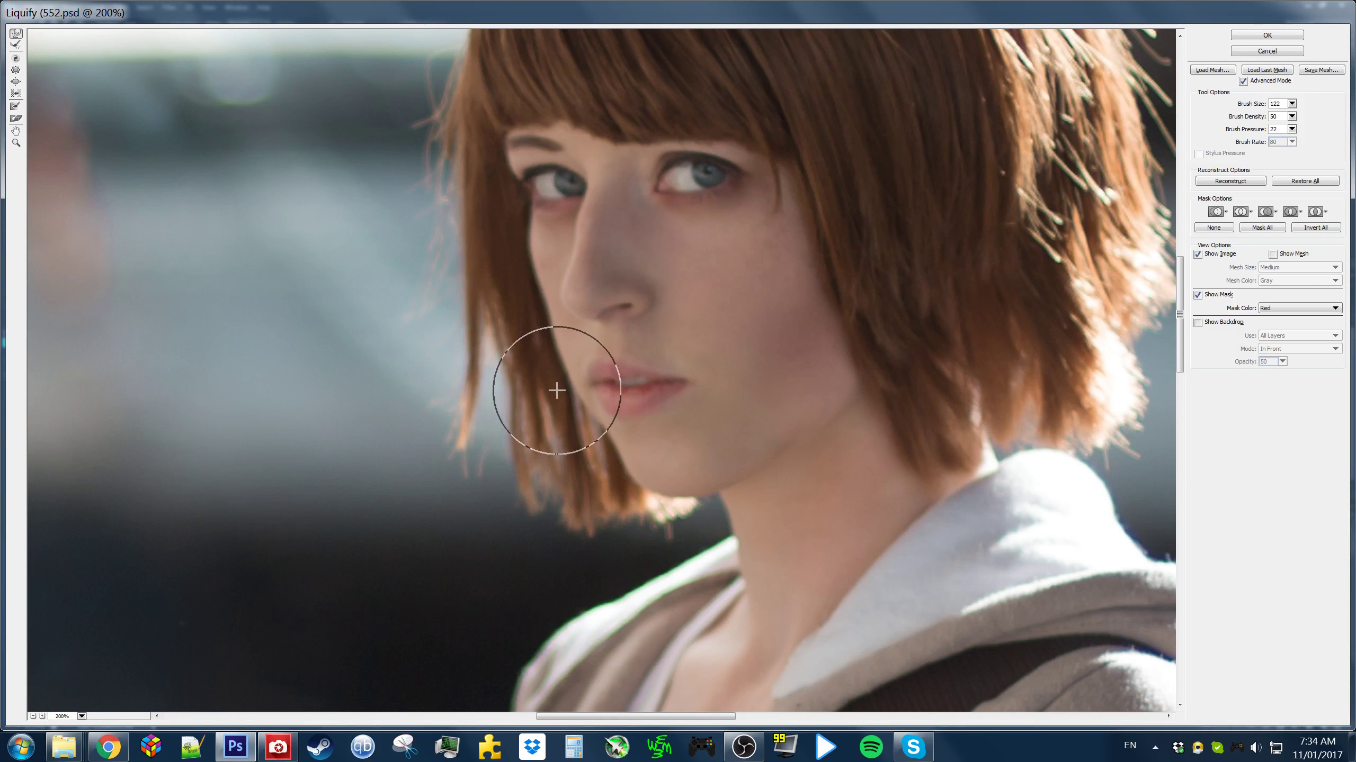
# Reshape the red-haired woman's nose and nearby cheek with the Forward Warp tool, varying the brush size between 77 and 152
pyautogui.moveTo(660, 368); pyautogui.dragTo(674, 466)
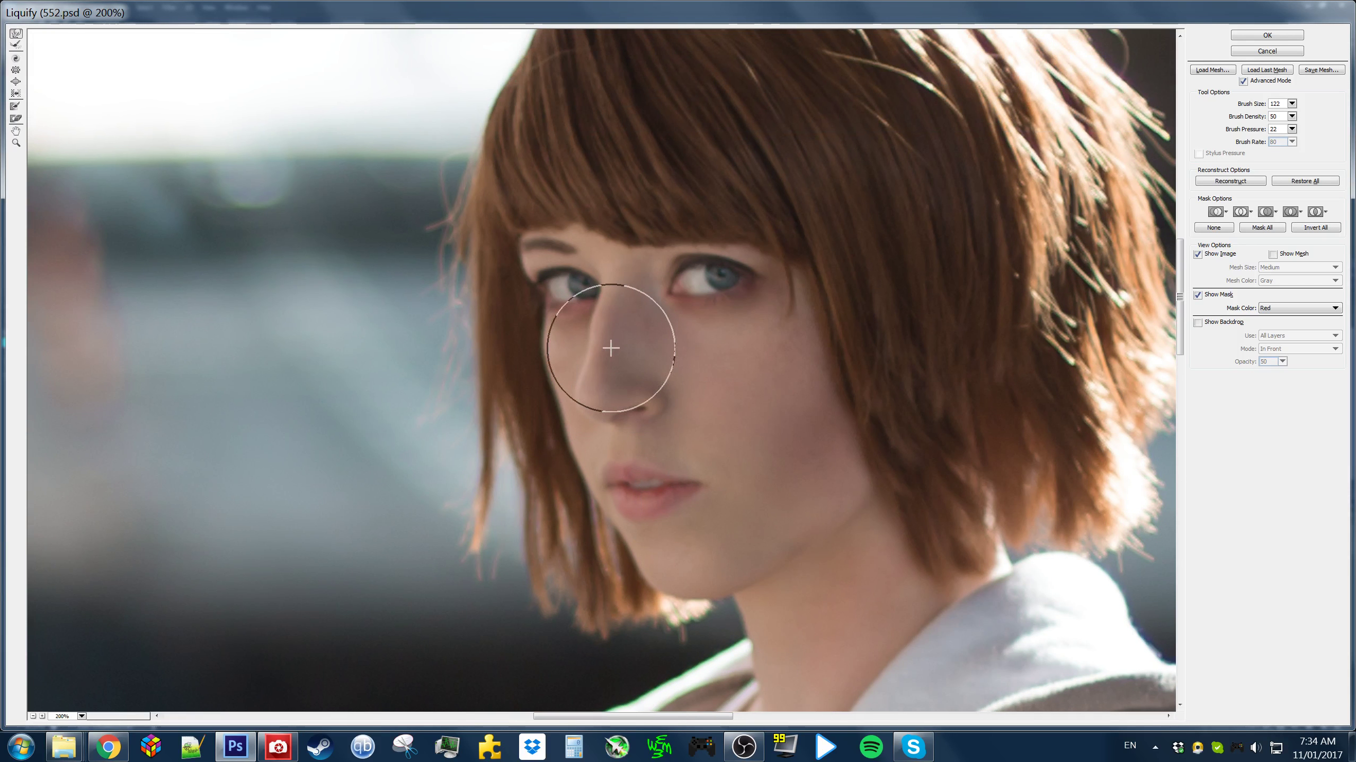
pyautogui.press('[')
pyautogui.press('[')
pyautogui.press('[')
pyautogui.press('[')
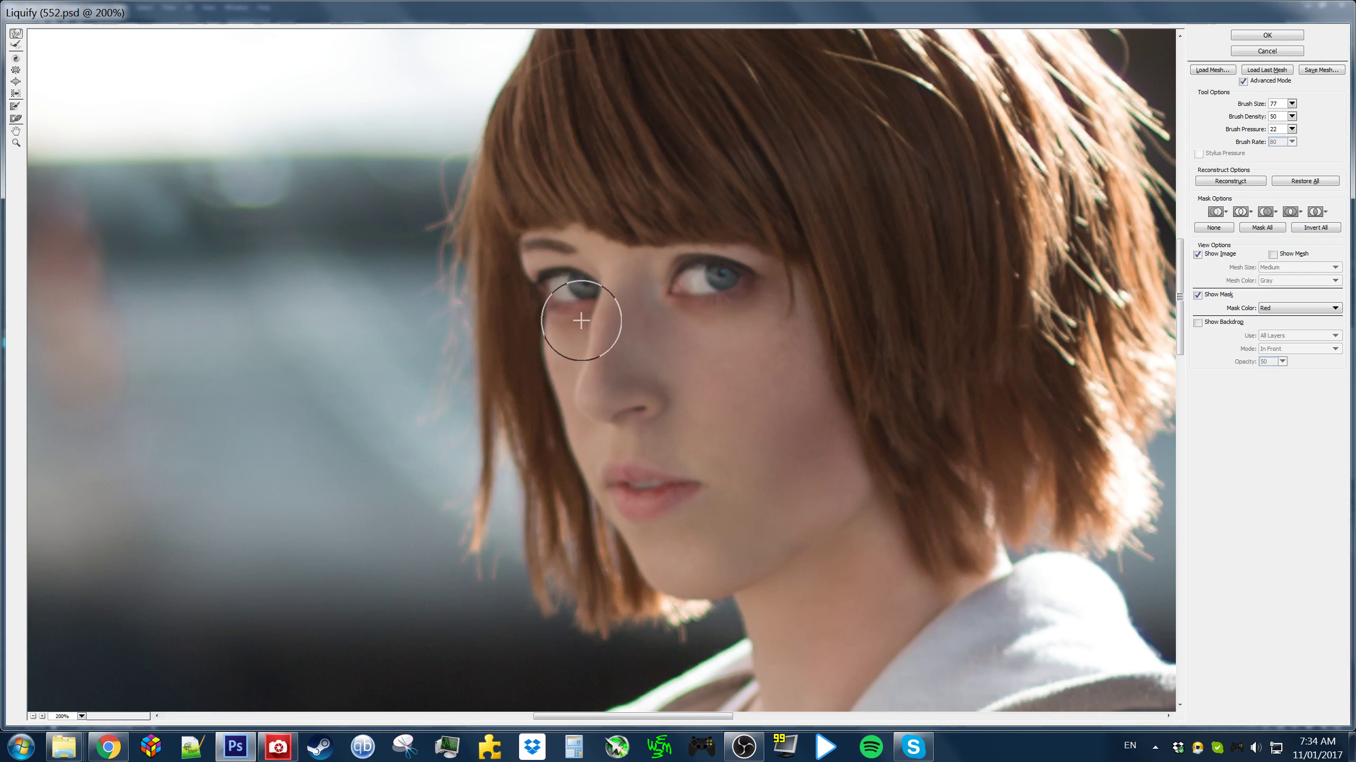
pyautogui.press(']')
pyautogui.press(']')
pyautogui.press(']')
pyautogui.press('alt')
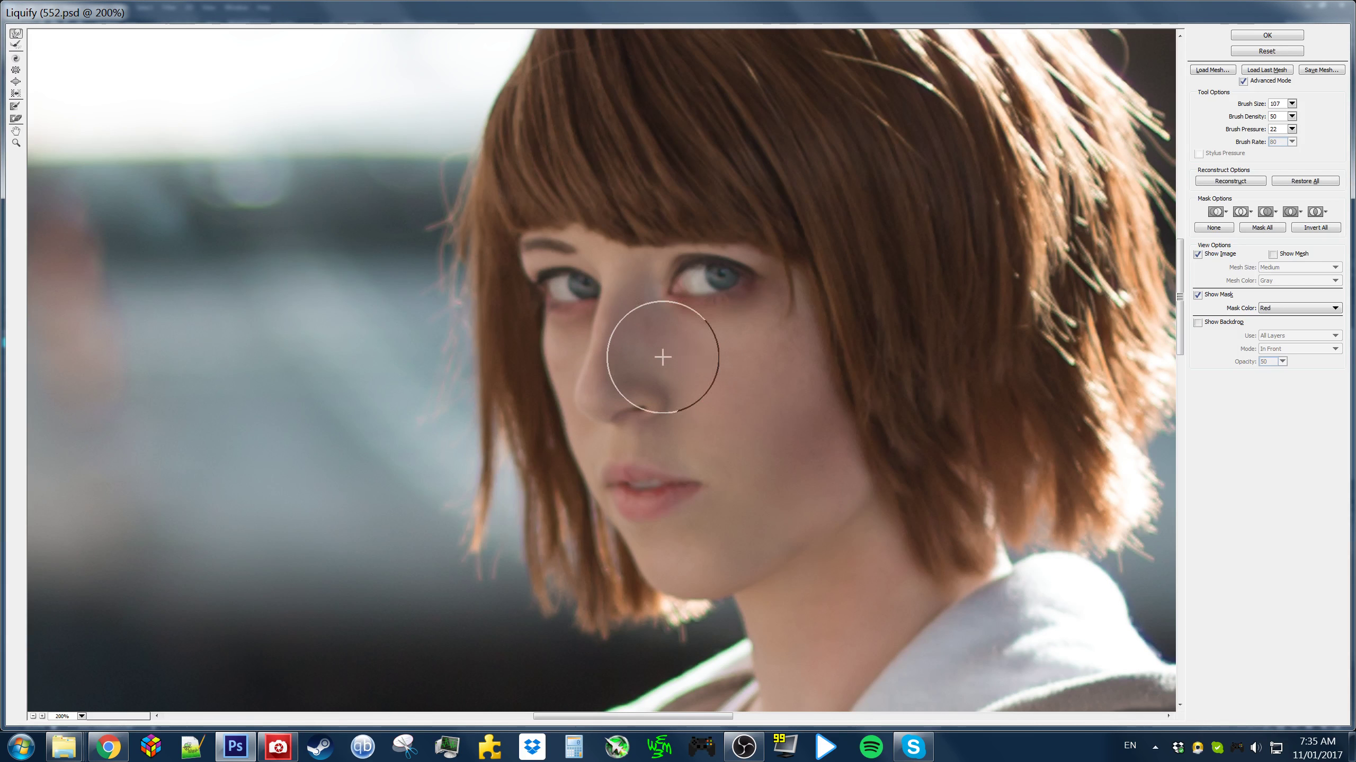
pyautogui.press(']')
pyautogui.press(']')
pyautogui.press(']')
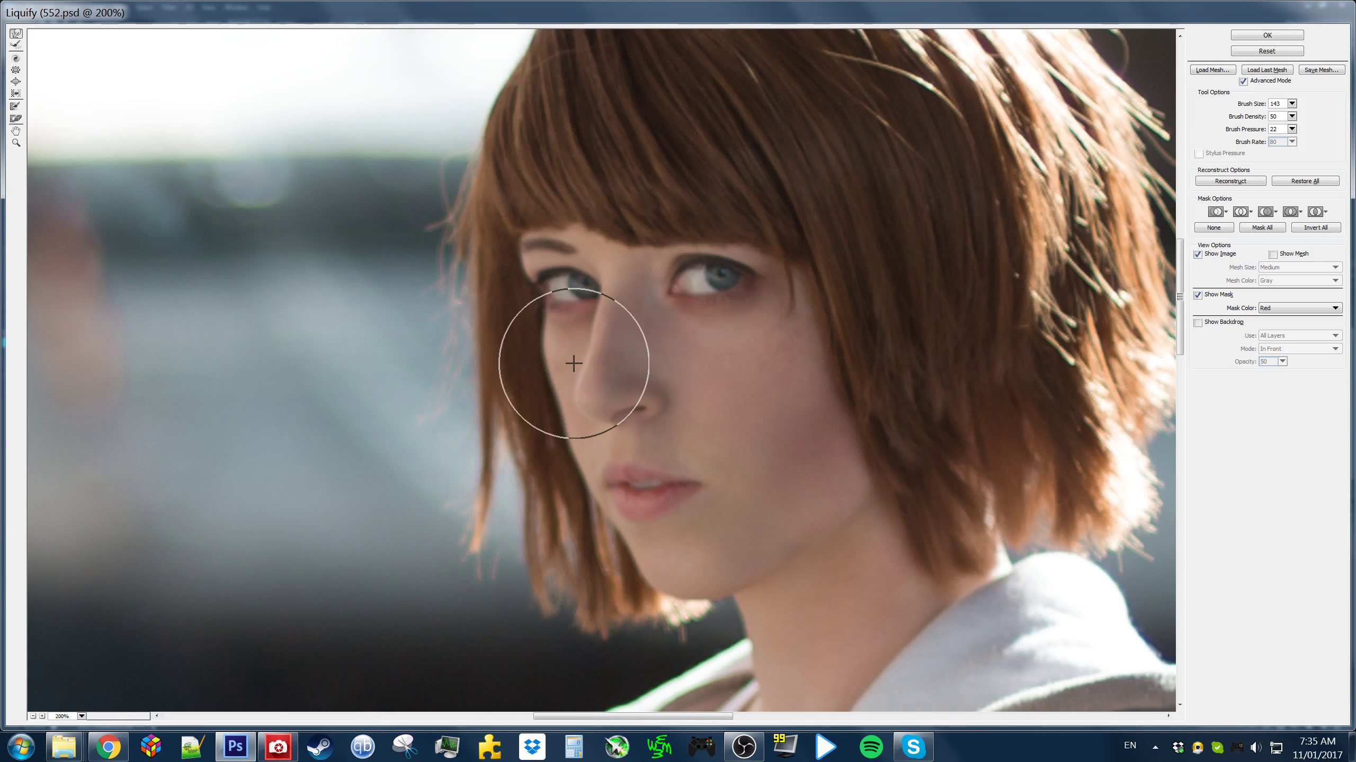
pyautogui.press(']')
# Freeze the red-haired woman's face and fringe against warping with a size 353 Freeze Mask brush
pyautogui.hotkey('ctrl', 'space')
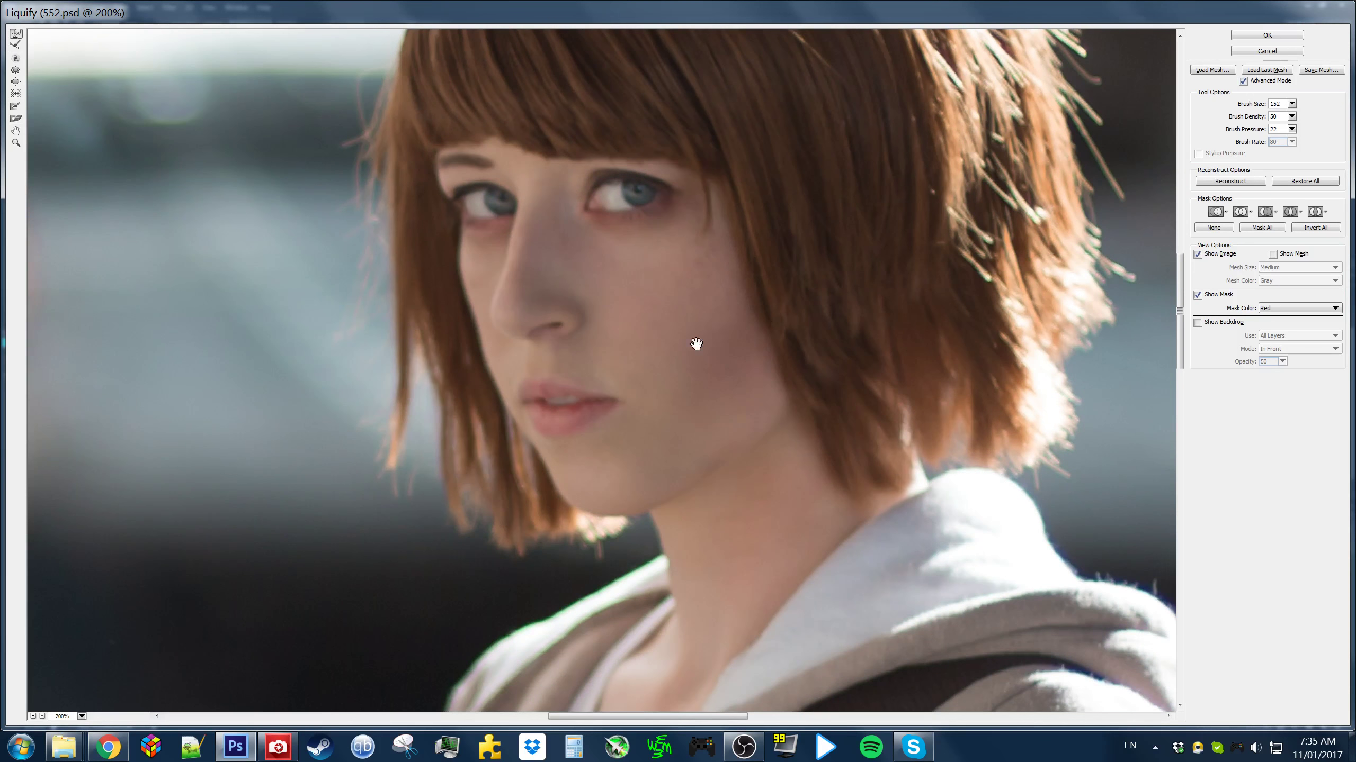
pyautogui.moveTo(745, 419); pyautogui.dragTo(826, 439)
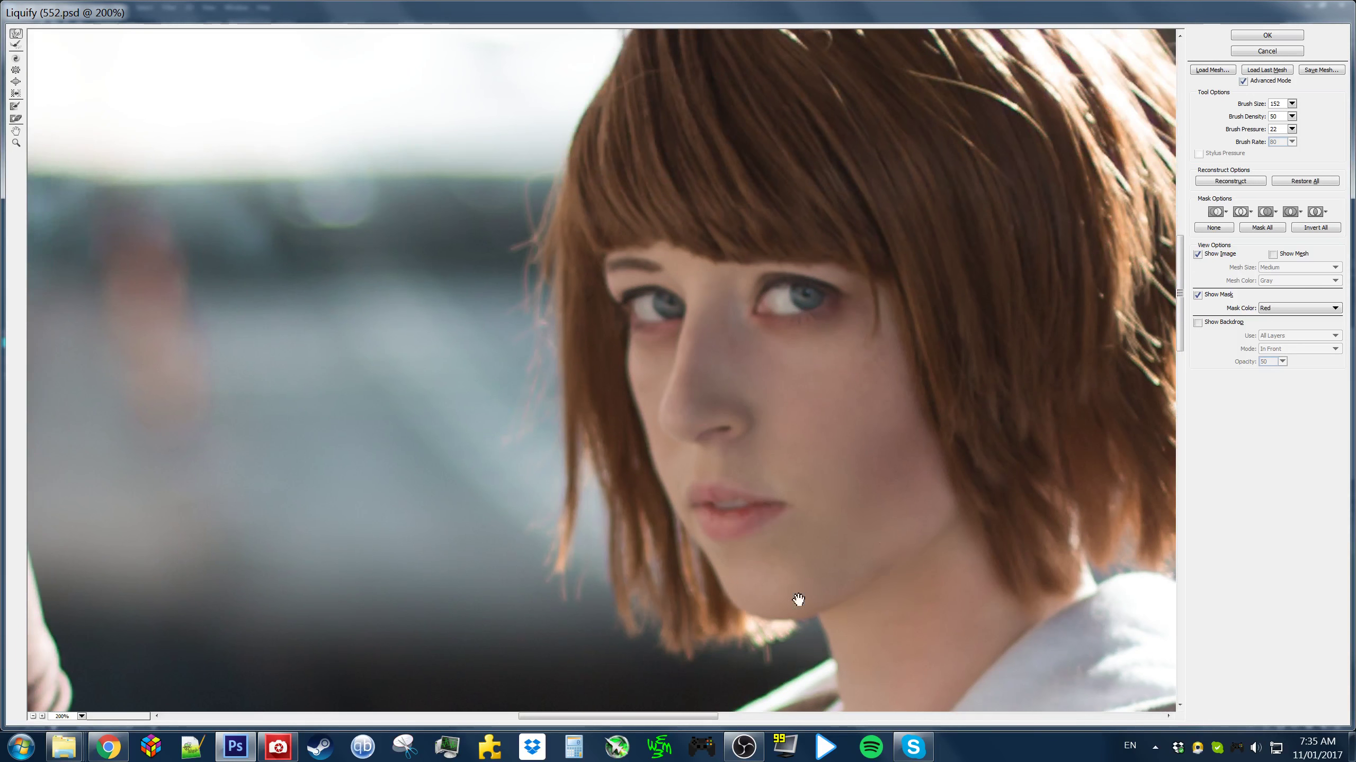
pyautogui.moveTo(798, 599); pyautogui.dragTo(672, 505)
pyautogui.rightClick(673, 499)
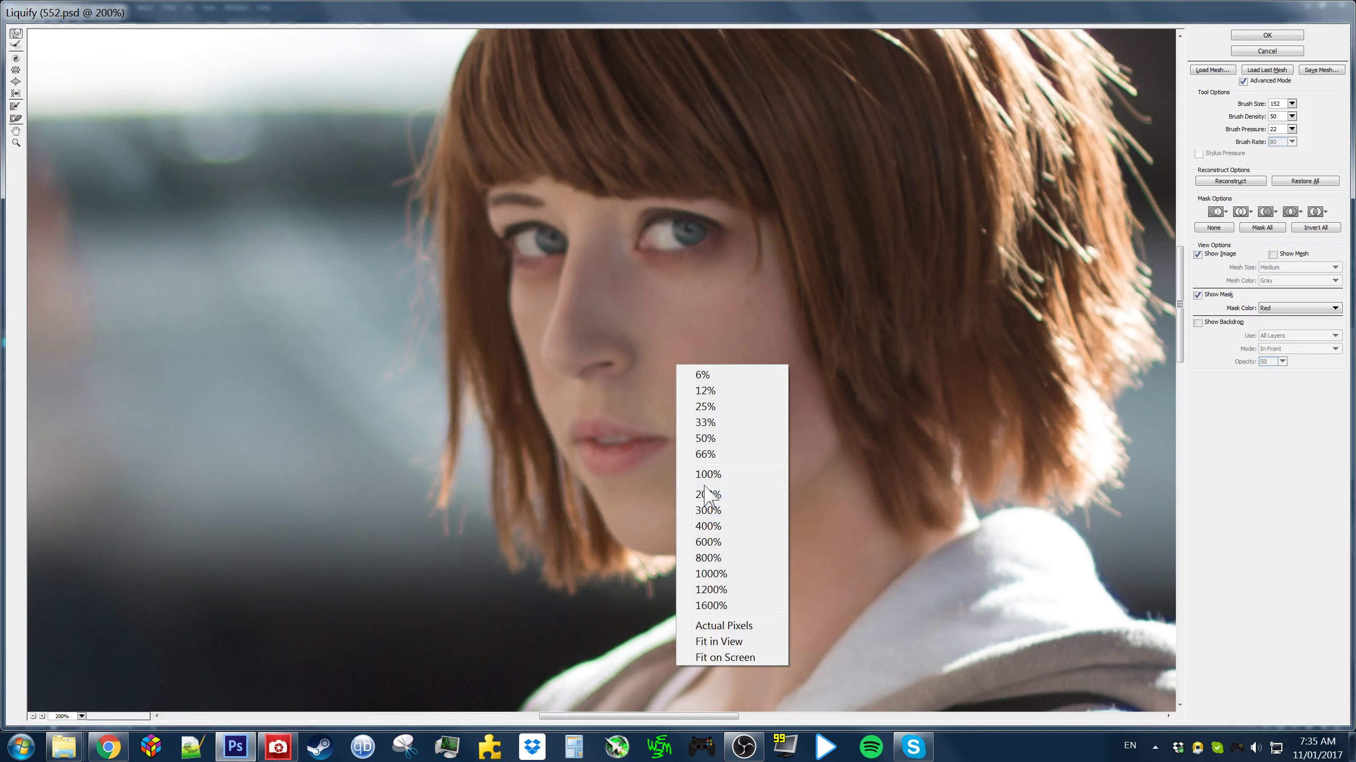
pyautogui.click(729, 454)
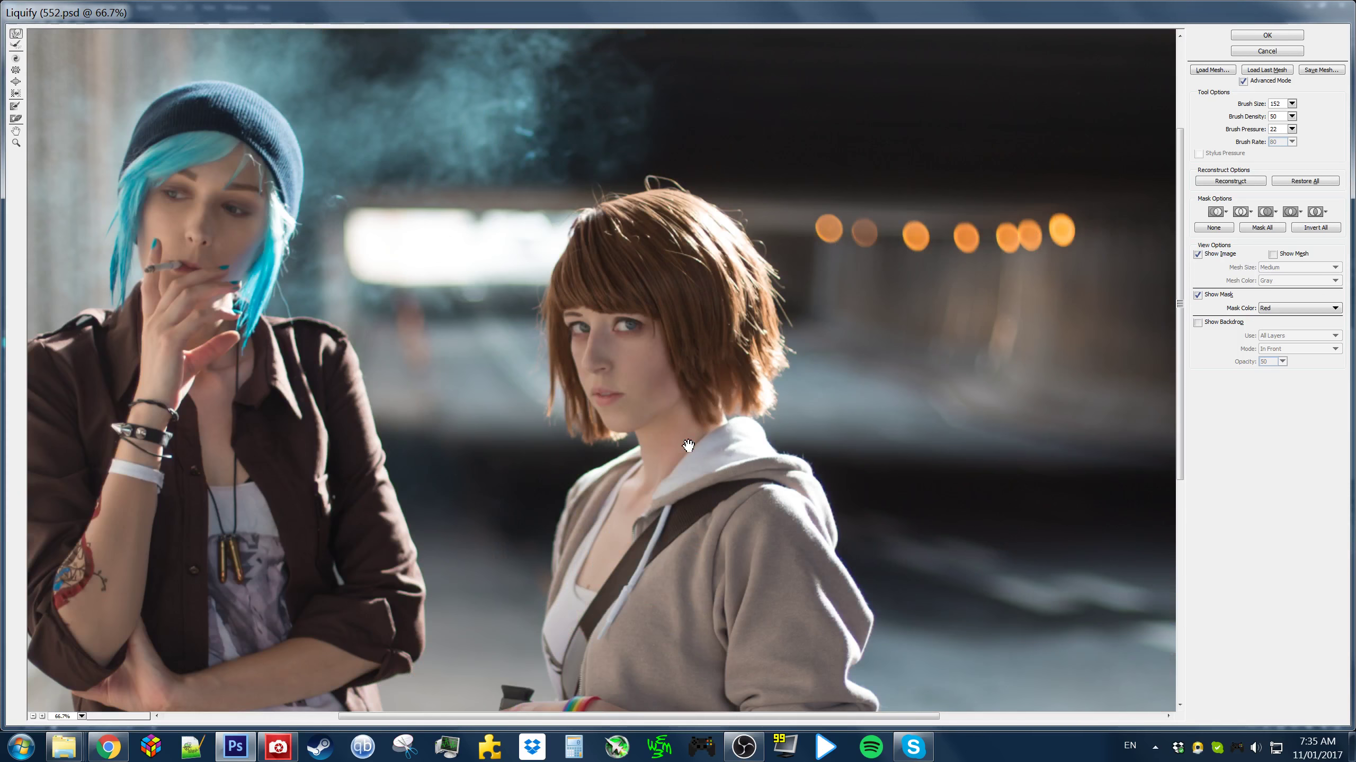
pyautogui.moveTo(734, 442); pyautogui.dragTo(746, 431)
pyautogui.moveTo(641, 427)
pyautogui.mouseDown()
pyautogui.moveTo(711, 415)
pyautogui.moveTo(619, 368)
pyautogui.moveTo(614, 306)
pyautogui.moveTo(563, 306)
pyautogui.moveTo(619, 351)
pyautogui.moveTo(594, 353)
pyautogui.moveTo(660, 312)
pyautogui.moveTo(626, 273)
pyautogui.mouseUp()
pyautogui.press('f')
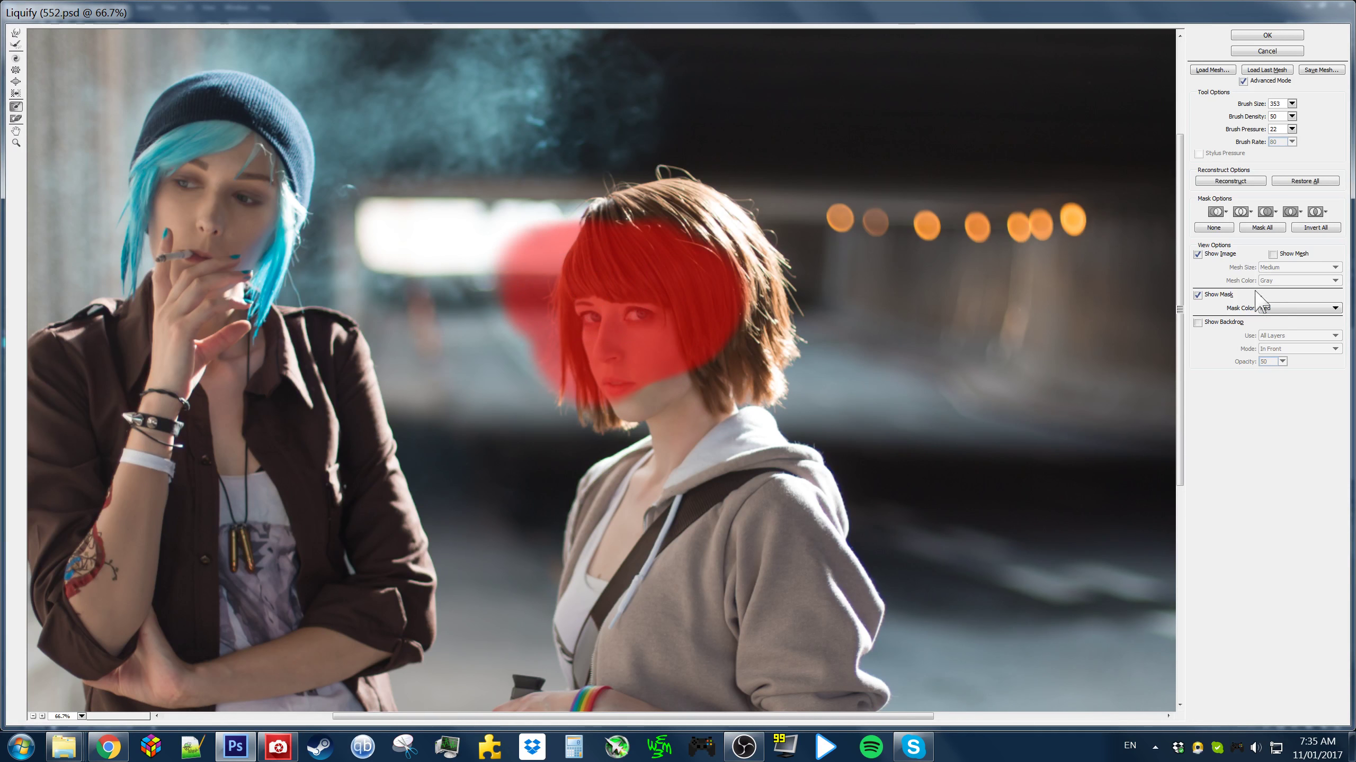
# Warp the red-haired woman's neck and shoulder area with a brush size of 740 to 770, hiding the mask overlay
pyautogui.press('w')
pyautogui.moveTo(632, 430)
pyautogui.mouseDown()
pyautogui.moveTo(692, 429)
pyautogui.moveTo(663, 446)
pyautogui.mouseUp()
pyautogui.click(1210, 297)
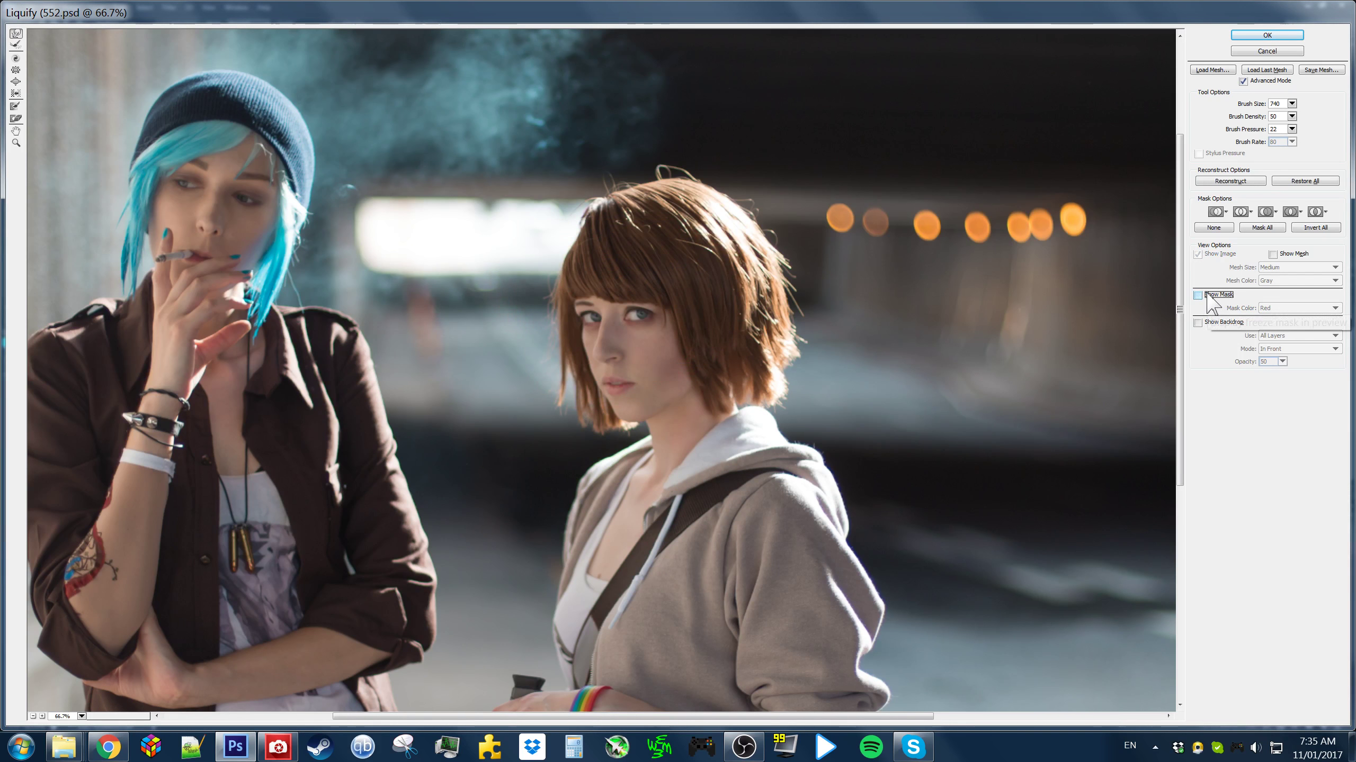
pyautogui.moveTo(634, 452); pyautogui.dragTo(639, 451)
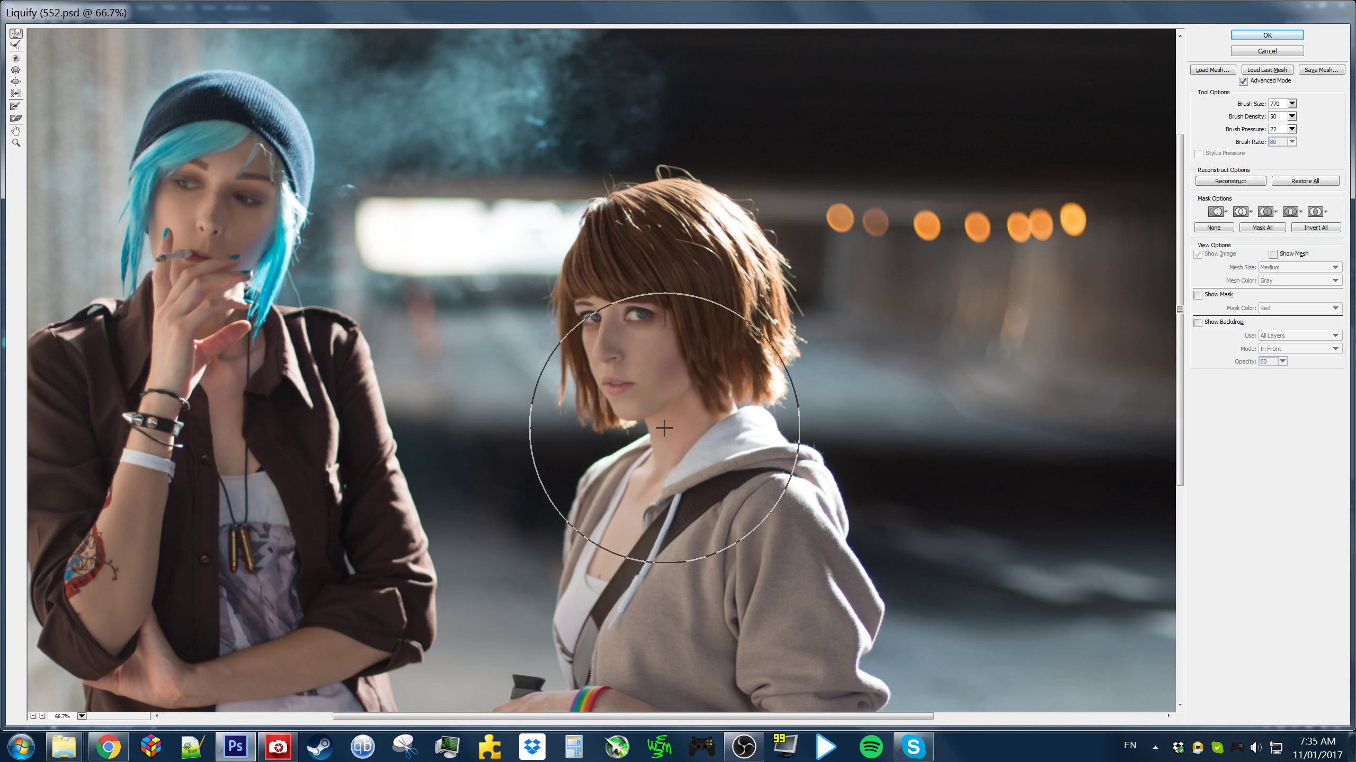
# Inspect the blue-haired woman's face at 100% with the brush size reduced to 182, and apply the Liquify edits to the background copy
pyautogui.moveTo(447, 374); pyautogui.dragTo(766, 484)
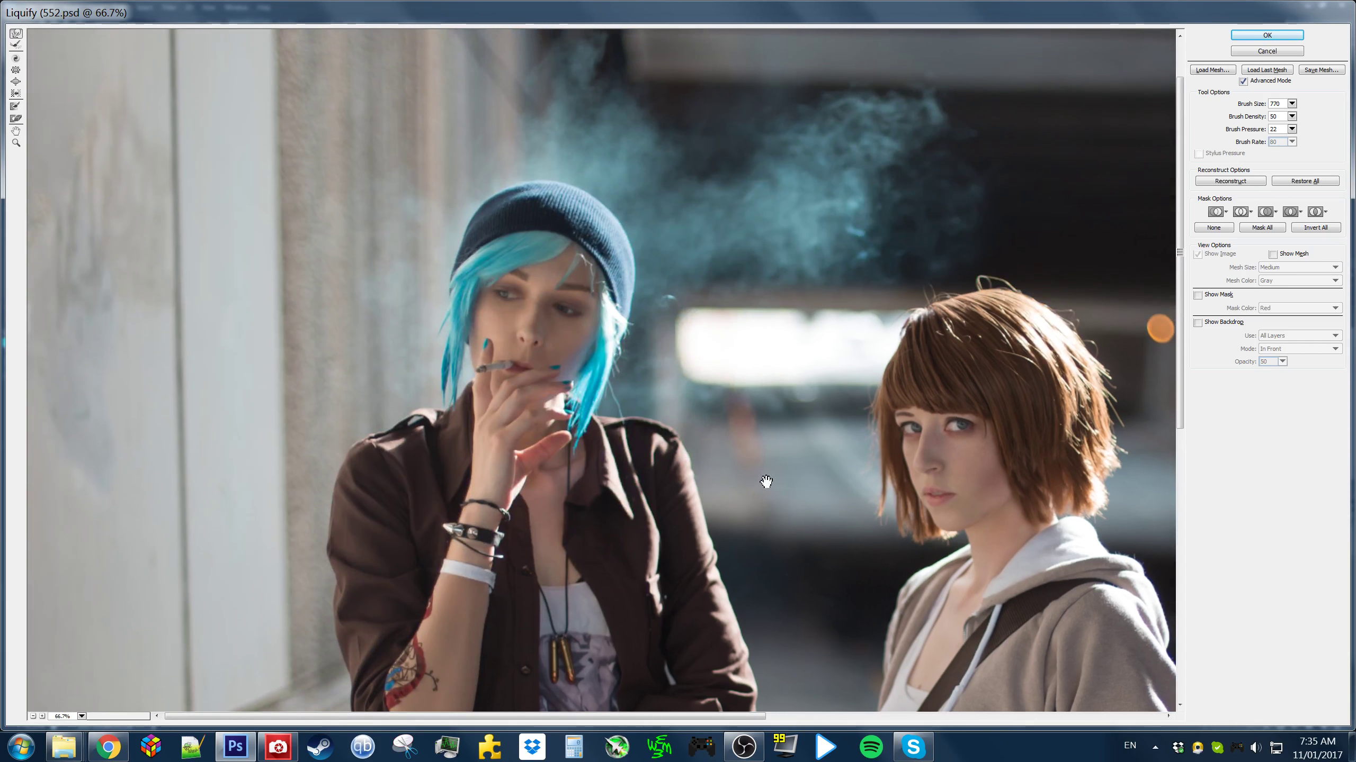
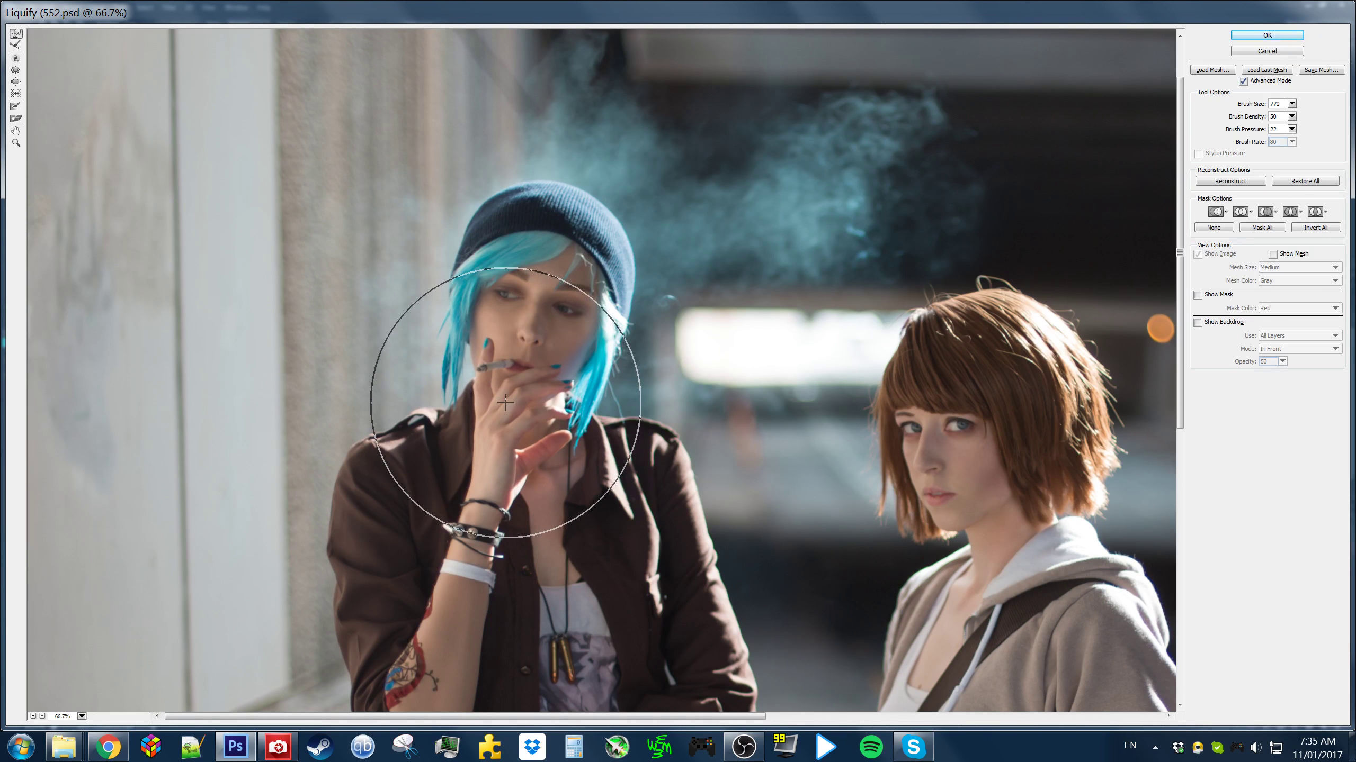
pyautogui.rightClick(555, 272)
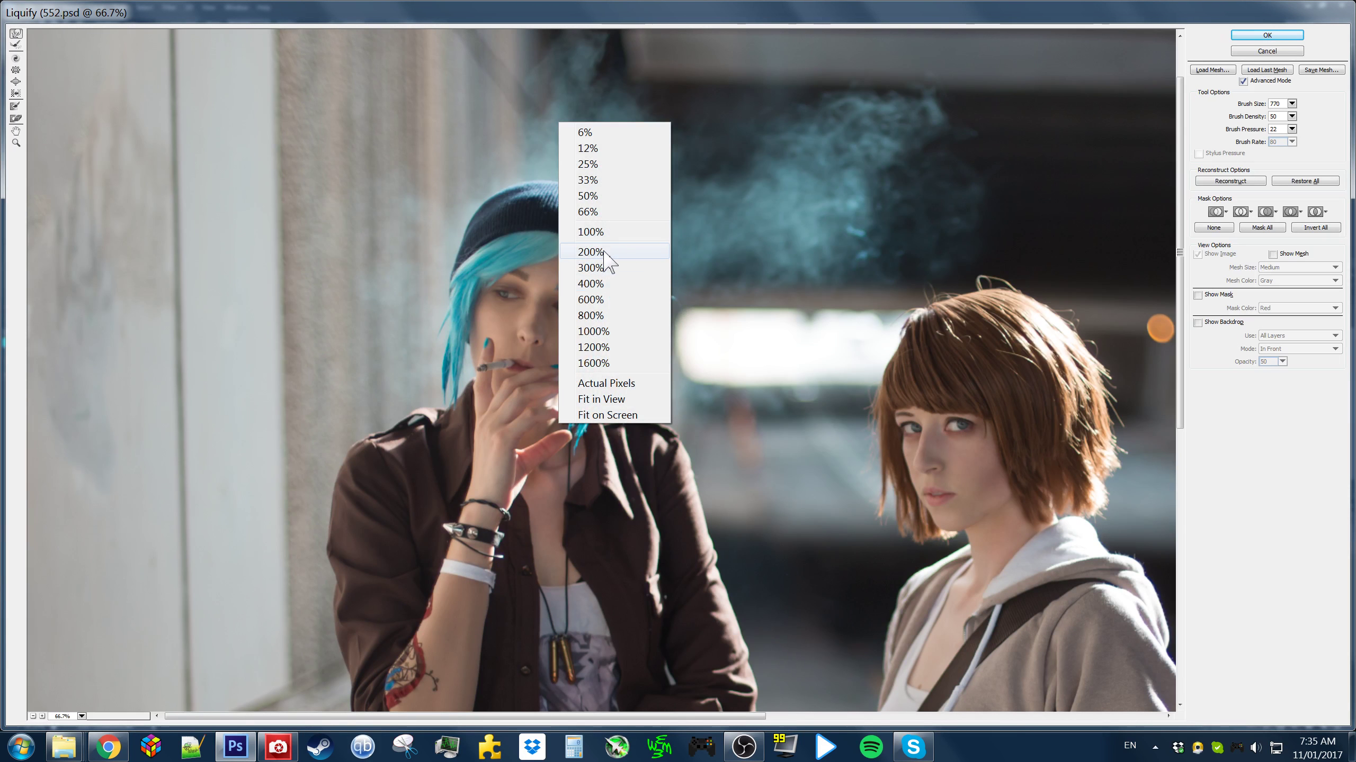
pyautogui.click(597, 233)
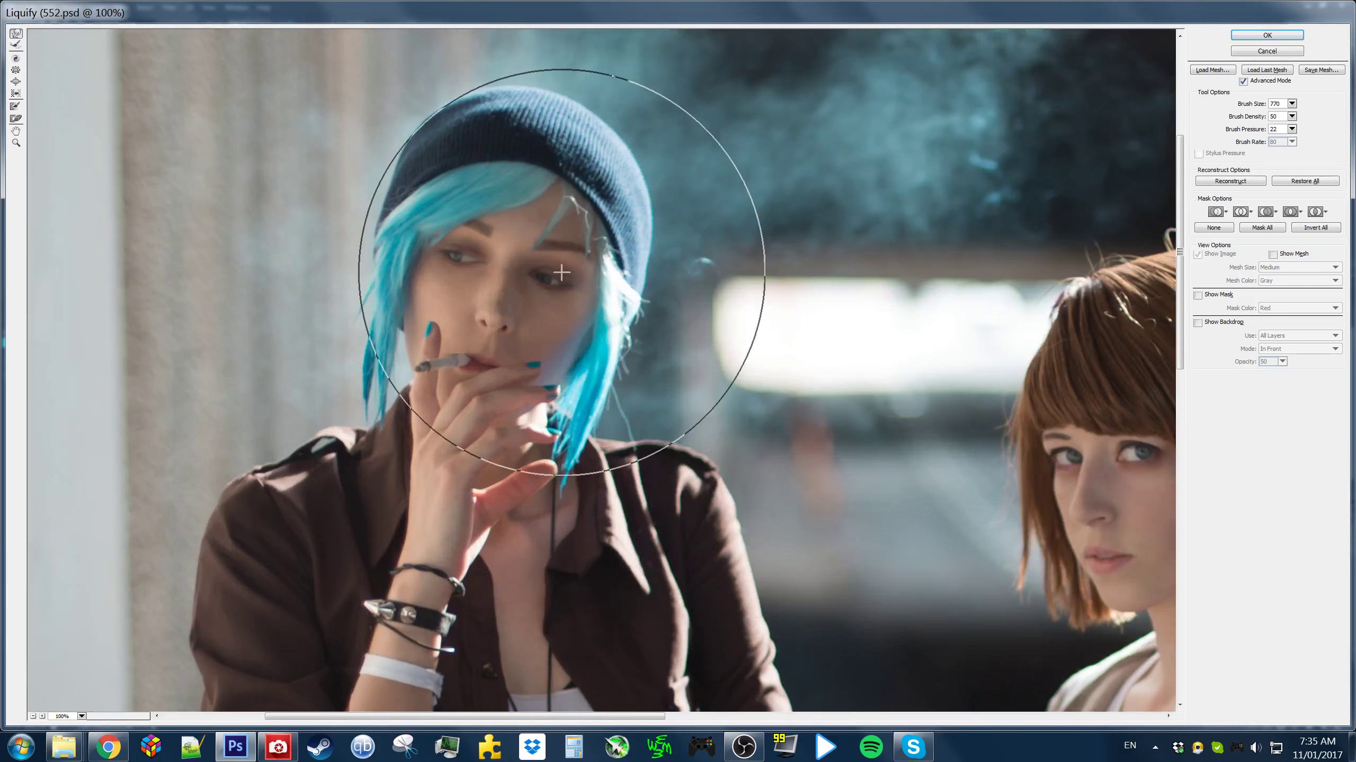
pyautogui.moveTo(561, 272)
pyautogui.mouseDown()
pyautogui.moveTo(610, 369)
pyautogui.moveTo(485, 327)
pyautogui.moveTo(546, 326)
pyautogui.mouseUp()
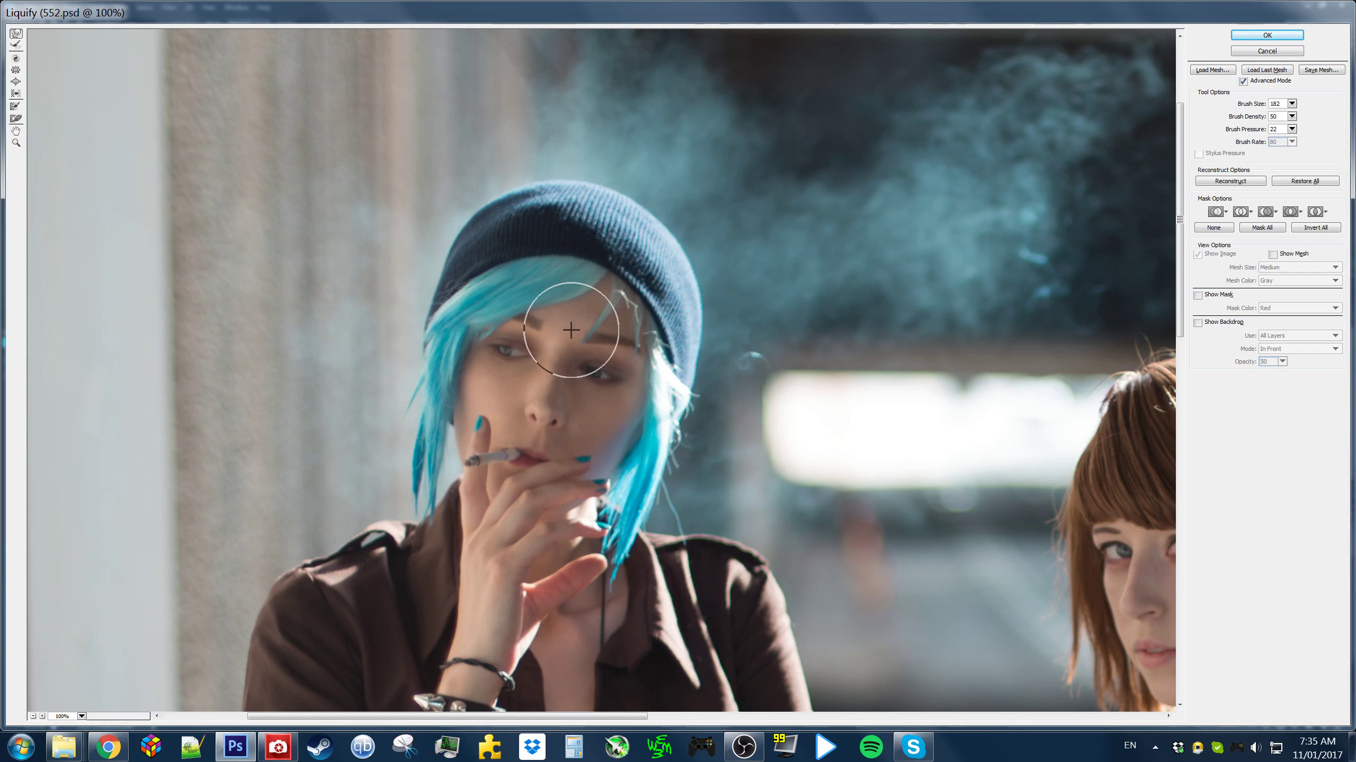
pyautogui.moveTo(753, 442); pyautogui.dragTo(645, 393)
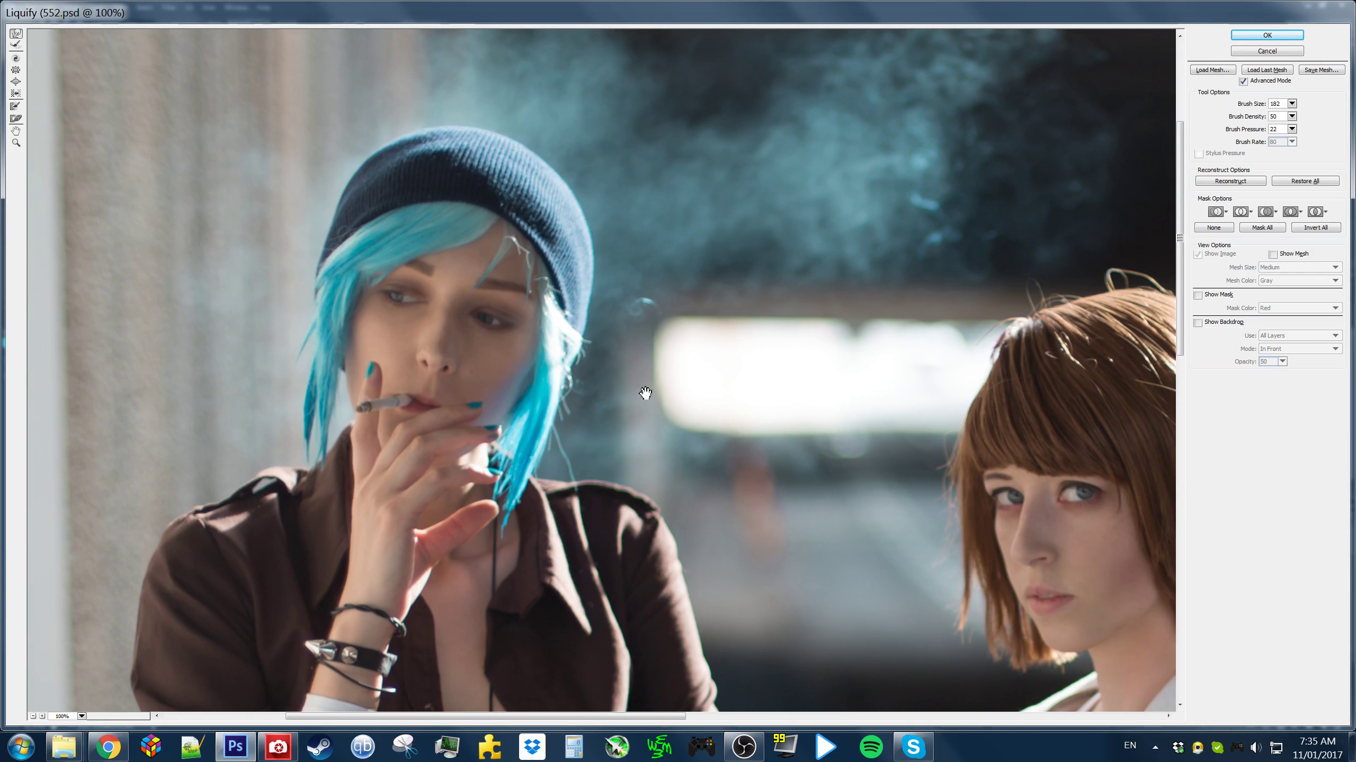
pyautogui.press('Return')
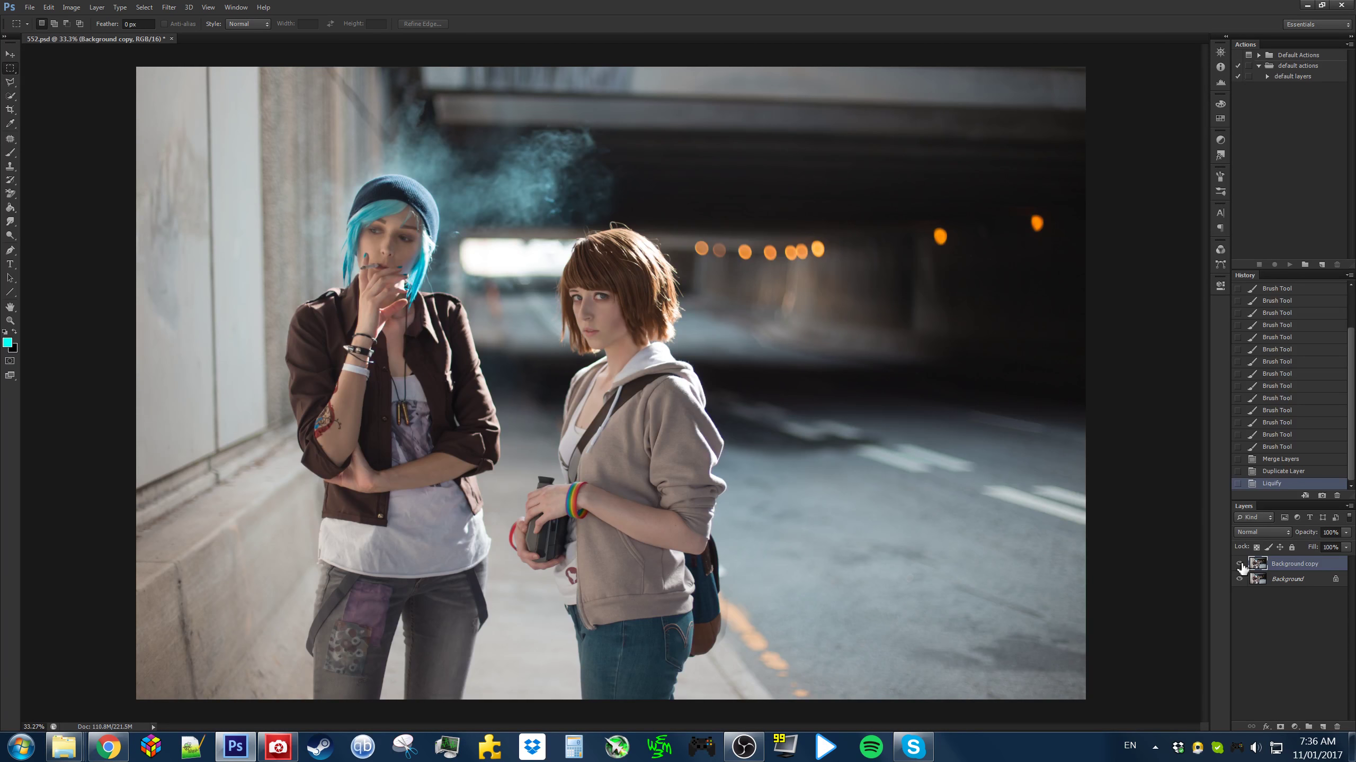
# Merge the liquified copy into the Background layer, duplicate the result as Background copy, and save the document
pyautogui.click(1239, 564)
pyautogui.click(1240, 565)
pyautogui.hotkey('ctrl', 'e')
pyautogui.hotkey('ctrl', 'j')
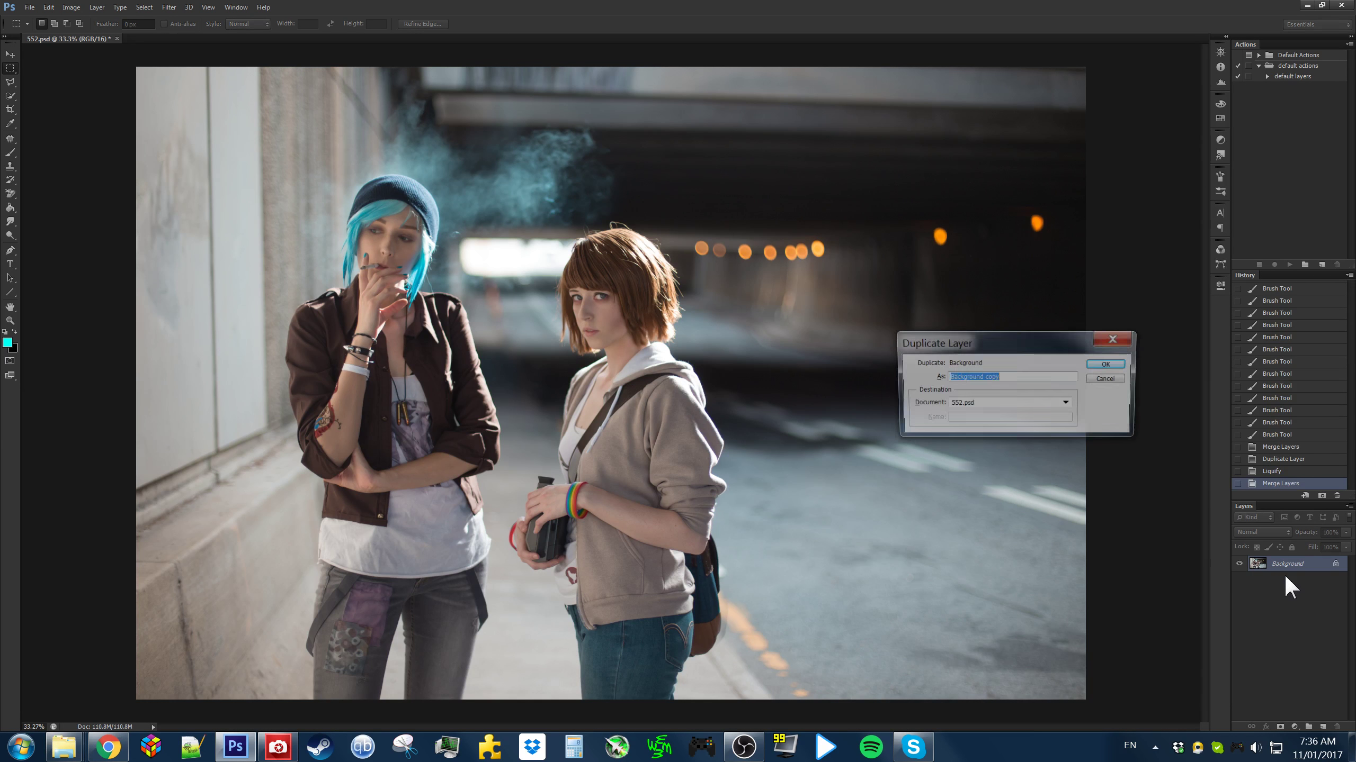
pyautogui.press('Return')
pyautogui.hotkey('ctrl', 's')
# Lasso the bright stray hair on the blue-haired woman's forehead with the Patch tool and fill it with Content-Aware
pyautogui.scroll(3, 296, 212)
pyautogui.scroll(9, 525, 193)
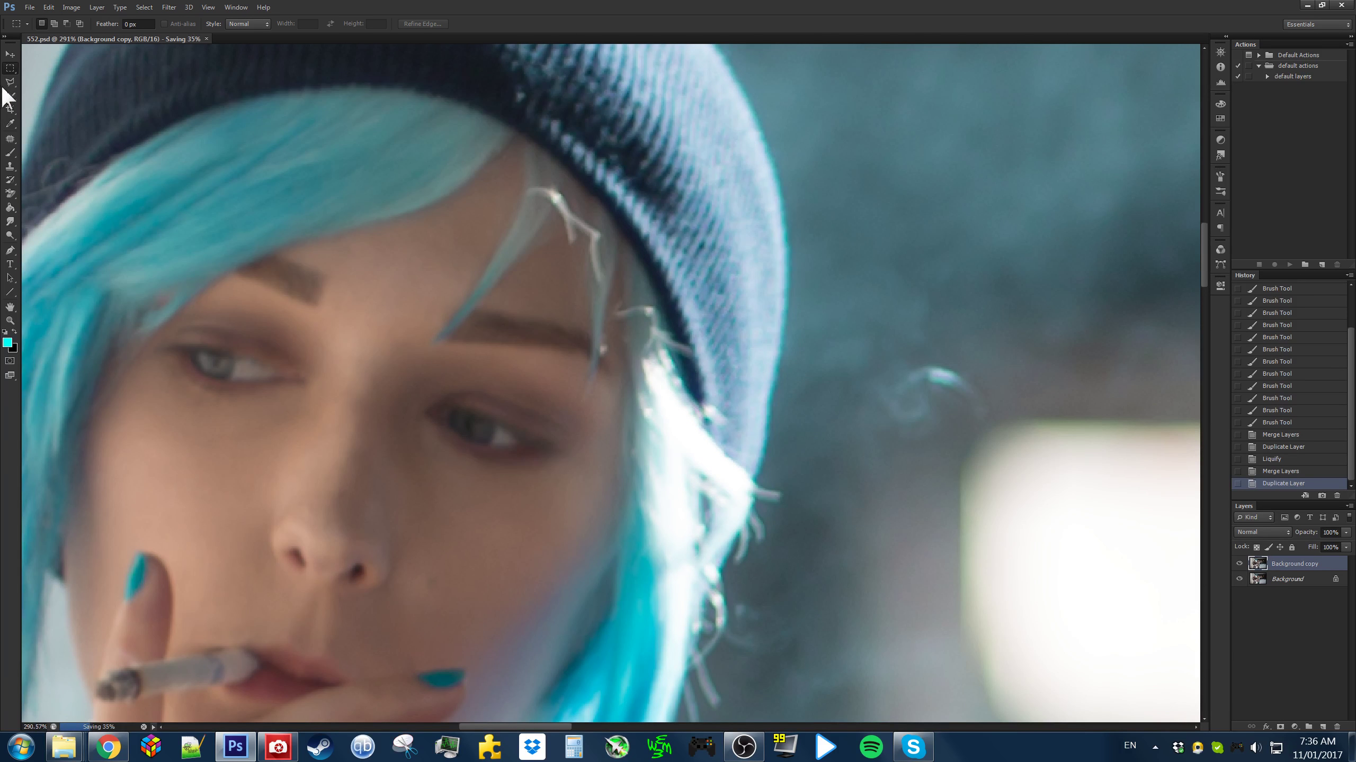
pyautogui.click(11, 139)
pyautogui.scroll(4, 588, 256)
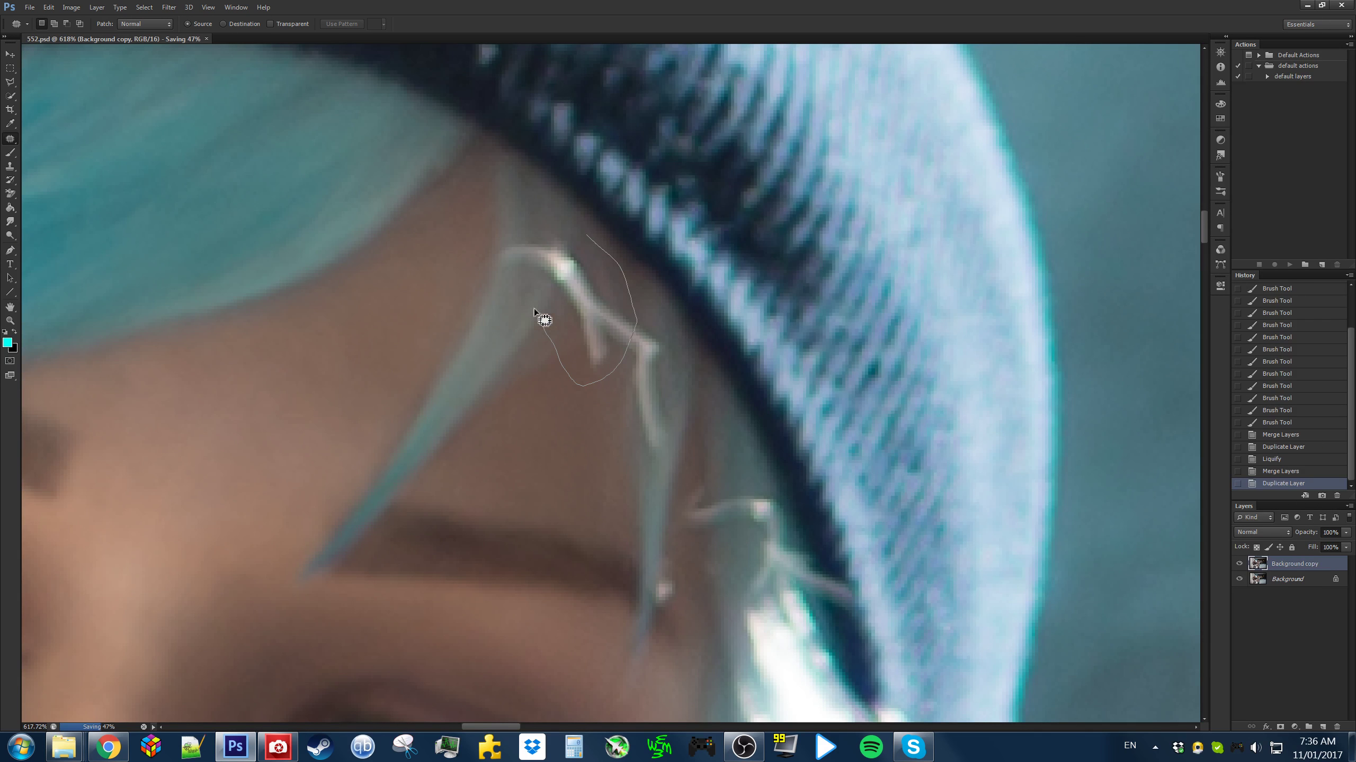
pyautogui.moveTo(507, 267); pyautogui.dragTo(539, 221)
pyautogui.hotkey('shift', 'BackSpace')
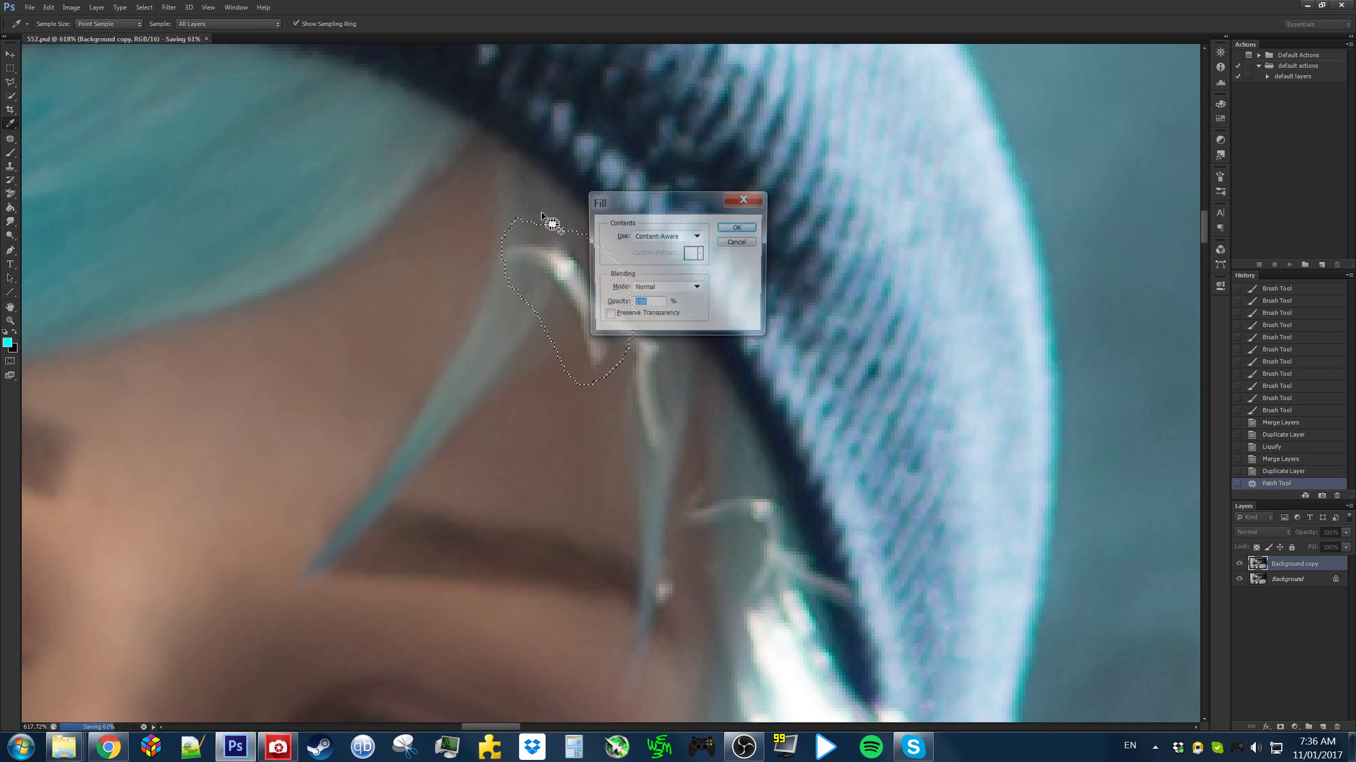
pyautogui.press('Return')
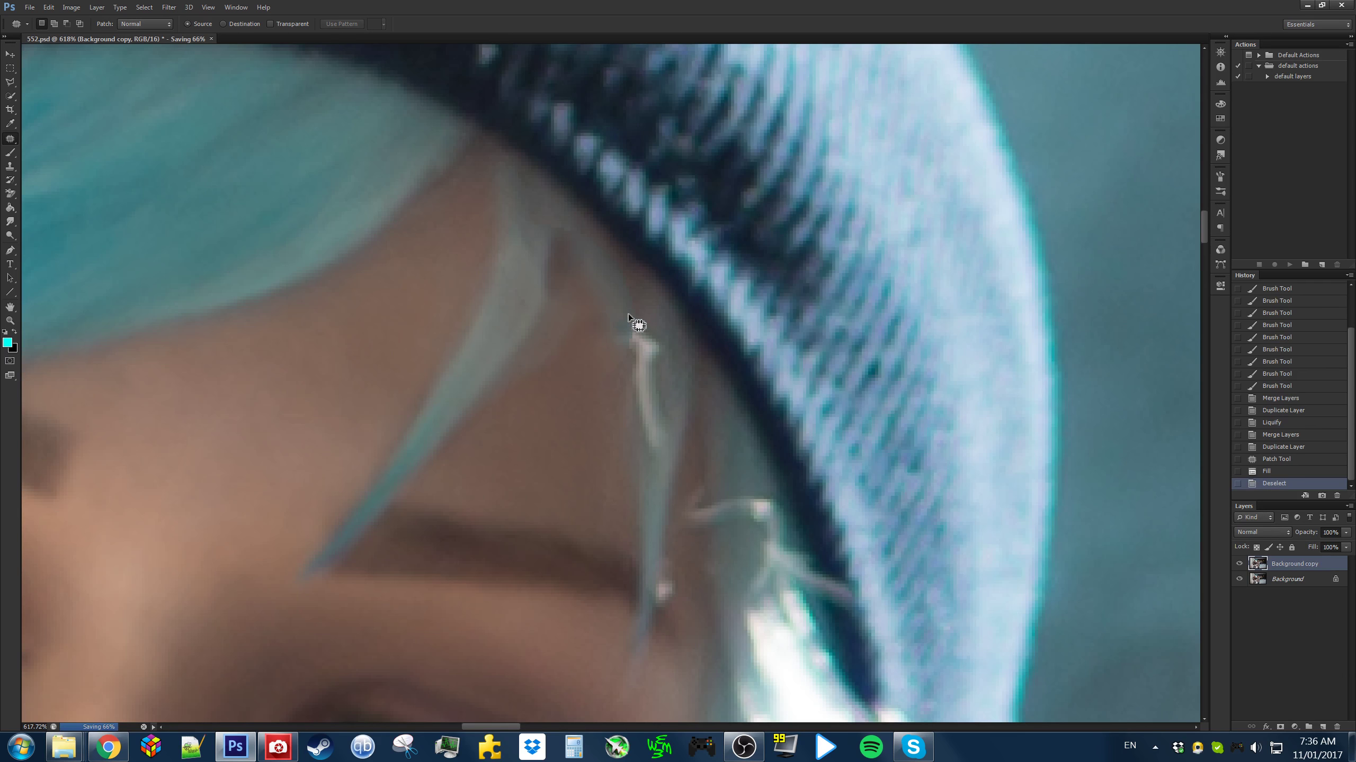
# Remove the remaining white highlight at the top of the thin strand beside the beanie with a Content-Aware fill
pyautogui.moveTo(628, 315)
pyautogui.mouseDown()
pyautogui.moveTo(641, 461)
pyautogui.moveTo(669, 407)
pyautogui.moveTo(668, 326)
pyautogui.mouseUp()
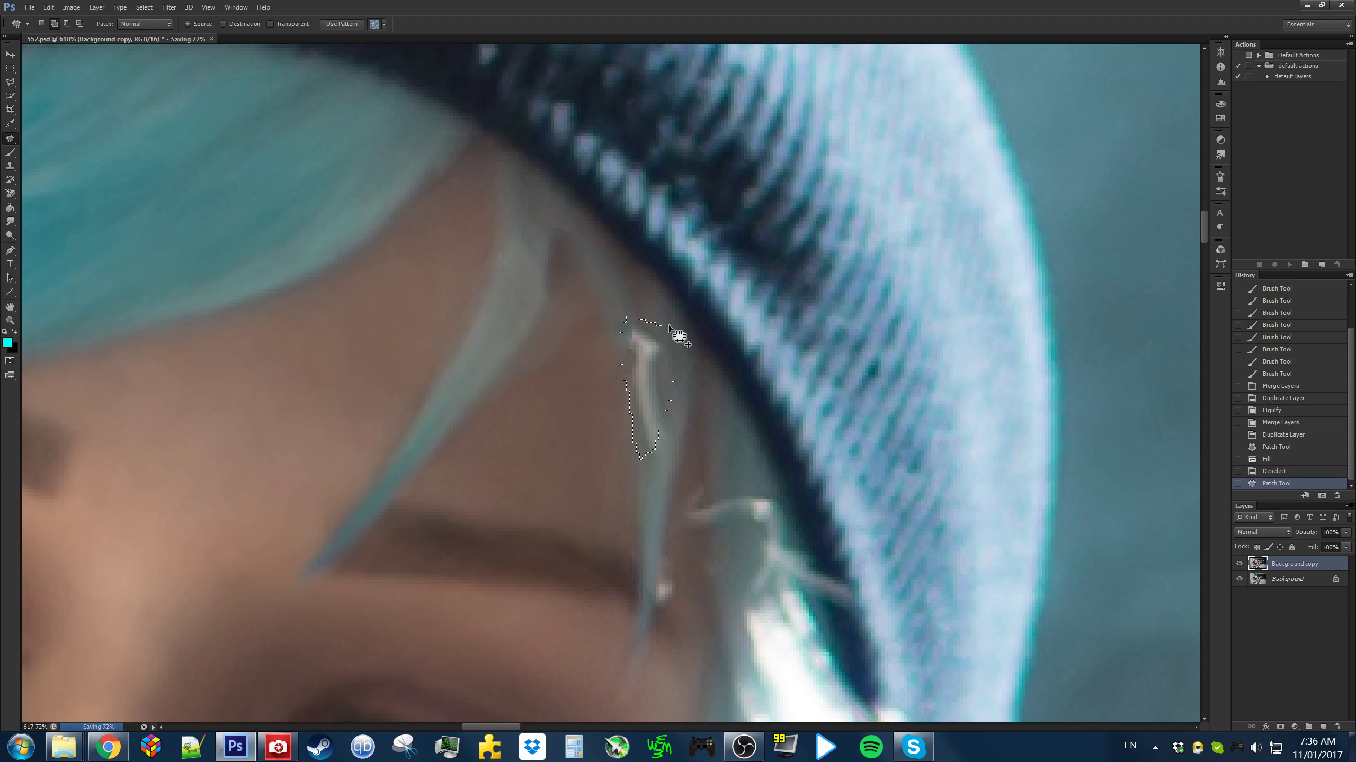
pyautogui.hotkey('shift', 'BackSpace')
pyautogui.press('Return')
pyautogui.hotkey('ctrl', 'd')
# Patch the uneven spots where the two thin forehead strands meet below the beanie, using clean neighbouring texture
pyautogui.moveTo(609, 387); pyautogui.dragTo(668, 406)
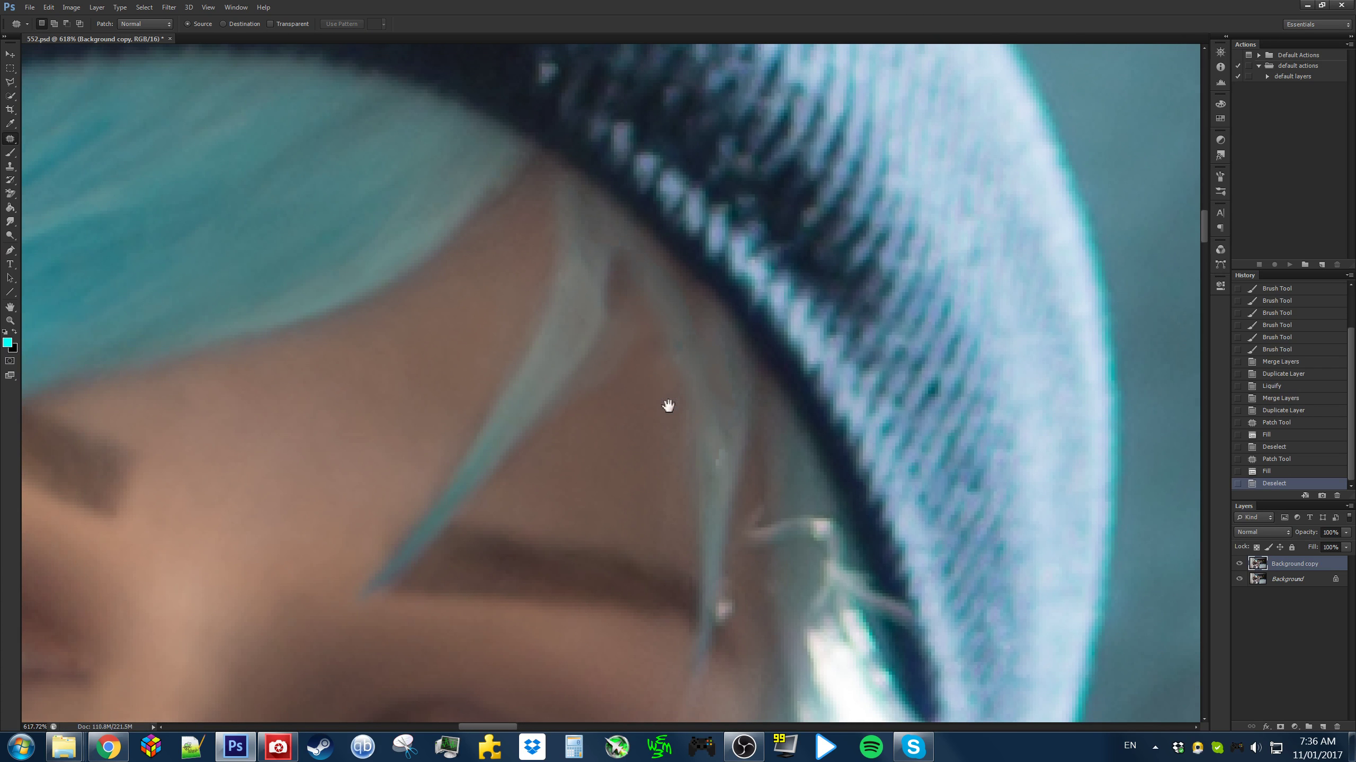
pyautogui.scroll(2, 627, 247)
pyautogui.moveTo(619, 331)
pyautogui.mouseDown()
pyautogui.moveTo(605, 281)
pyautogui.moveTo(600, 306)
pyautogui.moveTo(548, 345)
pyautogui.mouseUp()
pyautogui.hotkey('ctrl', 'd')
pyautogui.moveTo(615, 236)
pyautogui.mouseDown()
pyautogui.moveTo(593, 246)
pyautogui.moveTo(610, 236)
pyautogui.mouseUp()
pyautogui.moveTo(605, 276); pyautogui.dragTo(547, 376)
pyautogui.hotkey('ctrl', 'd')
pyautogui.moveTo(643, 252)
pyautogui.mouseDown()
pyautogui.moveTo(590, 231)
pyautogui.moveTo(575, 261)
pyautogui.moveTo(301, 153)
pyautogui.moveTo(660, 224)
pyautogui.mouseUp()
pyautogui.hotkey('ctrl', 'd')
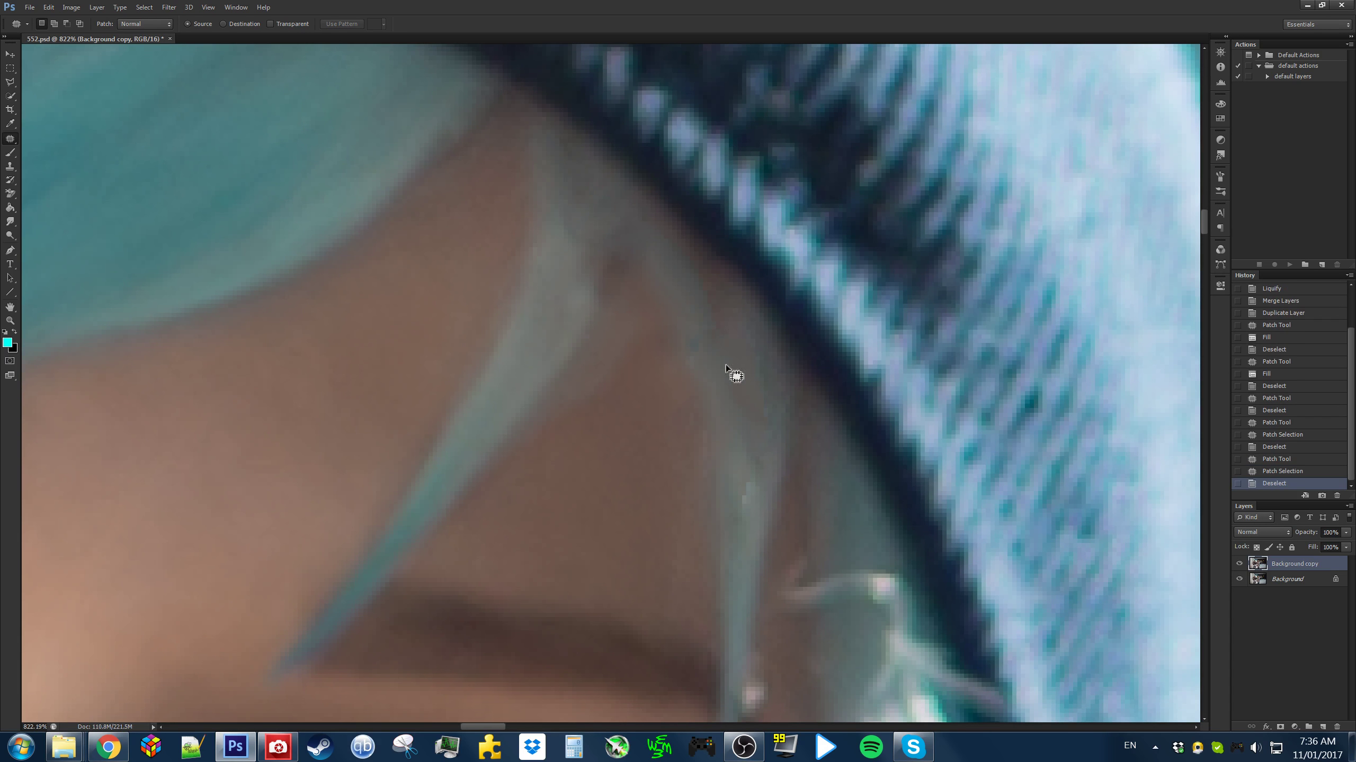
# Patch the greenish area between the thin forehead strand and the beanie's edge
pyautogui.moveTo(735, 375); pyautogui.dragTo(710, 362)
pyautogui.moveTo(686, 256)
pyautogui.mouseDown()
pyautogui.moveTo(713, 365)
pyautogui.moveTo(766, 359)
pyautogui.moveTo(689, 260)
pyautogui.mouseUp()
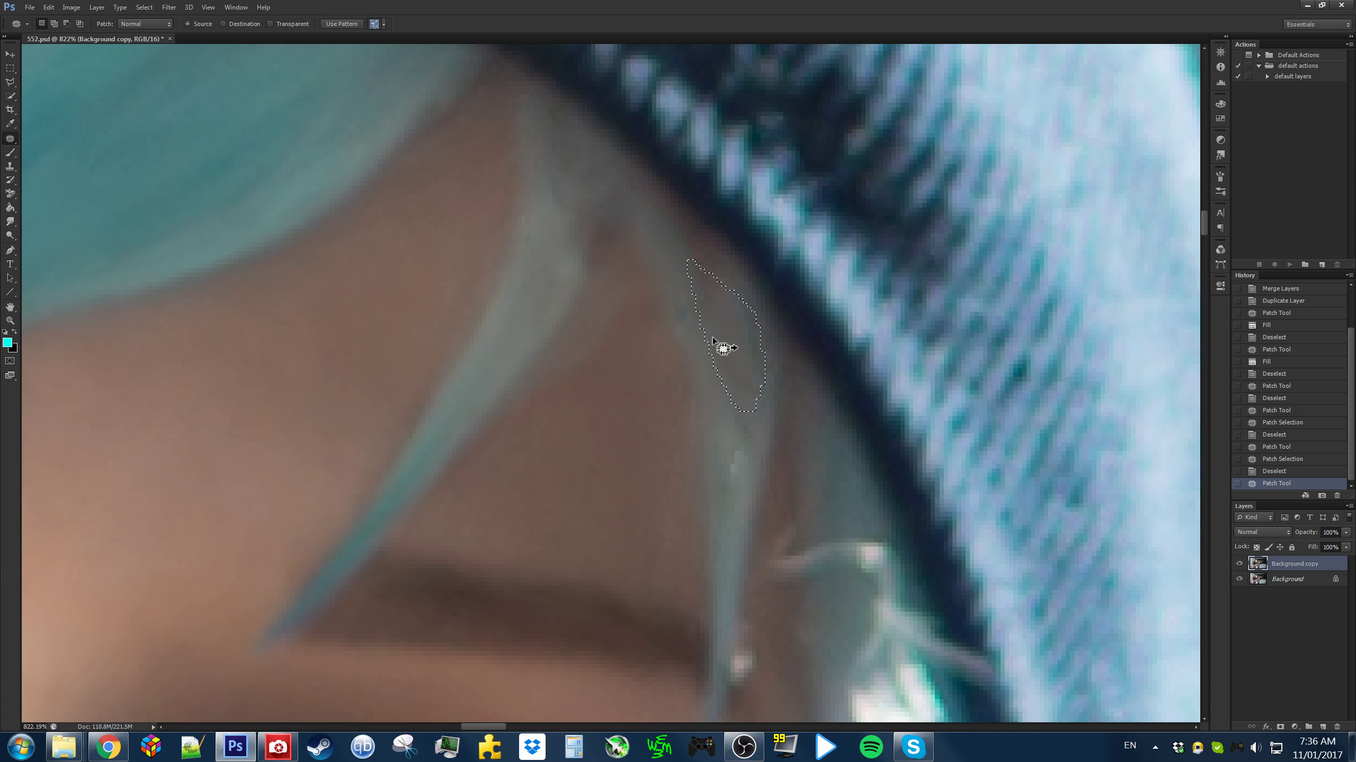
pyautogui.moveTo(717, 340); pyautogui.dragTo(138, 126)
pyautogui.hotkey('ctrl', 'd')
# Patch out the small bright specks along the thin strand hanging nearest the beanie's edge
pyautogui.moveTo(740, 450)
pyautogui.mouseDown()
pyautogui.moveTo(700, 279)
pyautogui.moveTo(684, 321)
pyautogui.moveTo(709, 251)
pyautogui.mouseUp()
pyautogui.moveTo(697, 282); pyautogui.dragTo(685, 209)
pyautogui.hotkey('ctrl', 'd')
pyautogui.moveTo(708, 438); pyautogui.dragTo(698, 290)
pyautogui.moveTo(686, 367)
pyautogui.mouseDown()
pyautogui.moveTo(714, 319)
pyautogui.moveTo(703, 350)
pyautogui.moveTo(700, 288)
pyautogui.mouseUp()
pyautogui.hotkey('ctrl', 'd')
pyautogui.scroll(-3, 804, 344)
pyautogui.scroll(-3, 803, 346)
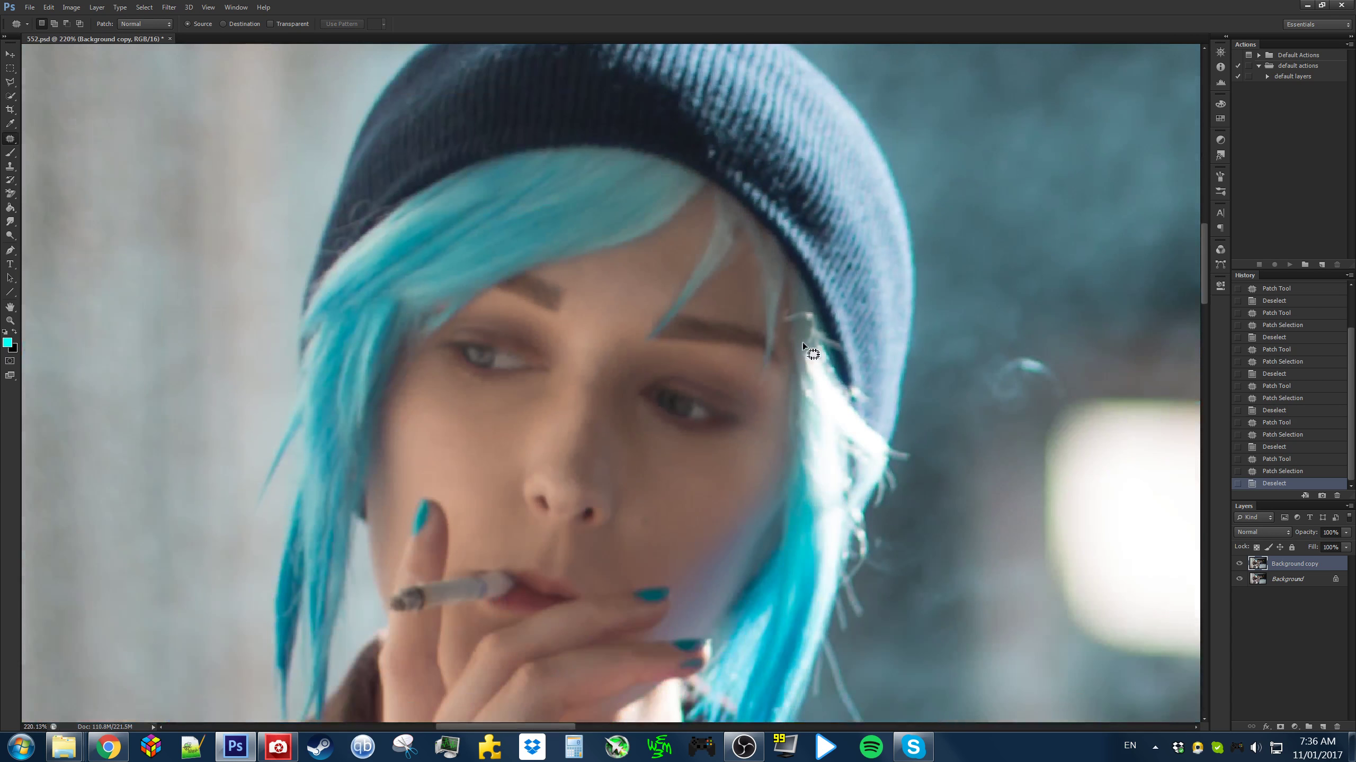
# Remove the stray bright hair between the eyebrow's end and the beanie with a Content-Aware fill, and save the document
pyautogui.scroll(4, 797, 369)
pyautogui.moveTo(811, 312)
pyautogui.mouseDown()
pyautogui.moveTo(772, 354)
pyautogui.moveTo(808, 380)
pyautogui.mouseUp()
pyautogui.scroll(-2, 809, 378)
pyautogui.moveTo(531, 293); pyautogui.dragTo(531, 293)
pyautogui.hotkey('ctrl', 'd')
pyautogui.scroll(4, 949, 494)
pyautogui.moveTo(905, 434)
pyautogui.mouseDown()
pyautogui.moveTo(865, 540)
pyautogui.moveTo(825, 499)
pyautogui.moveTo(856, 415)
pyautogui.mouseUp()
pyautogui.hotkey('shift', 'F5')
pyautogui.press('Return')
pyautogui.hotkey('ctrl', 'd')
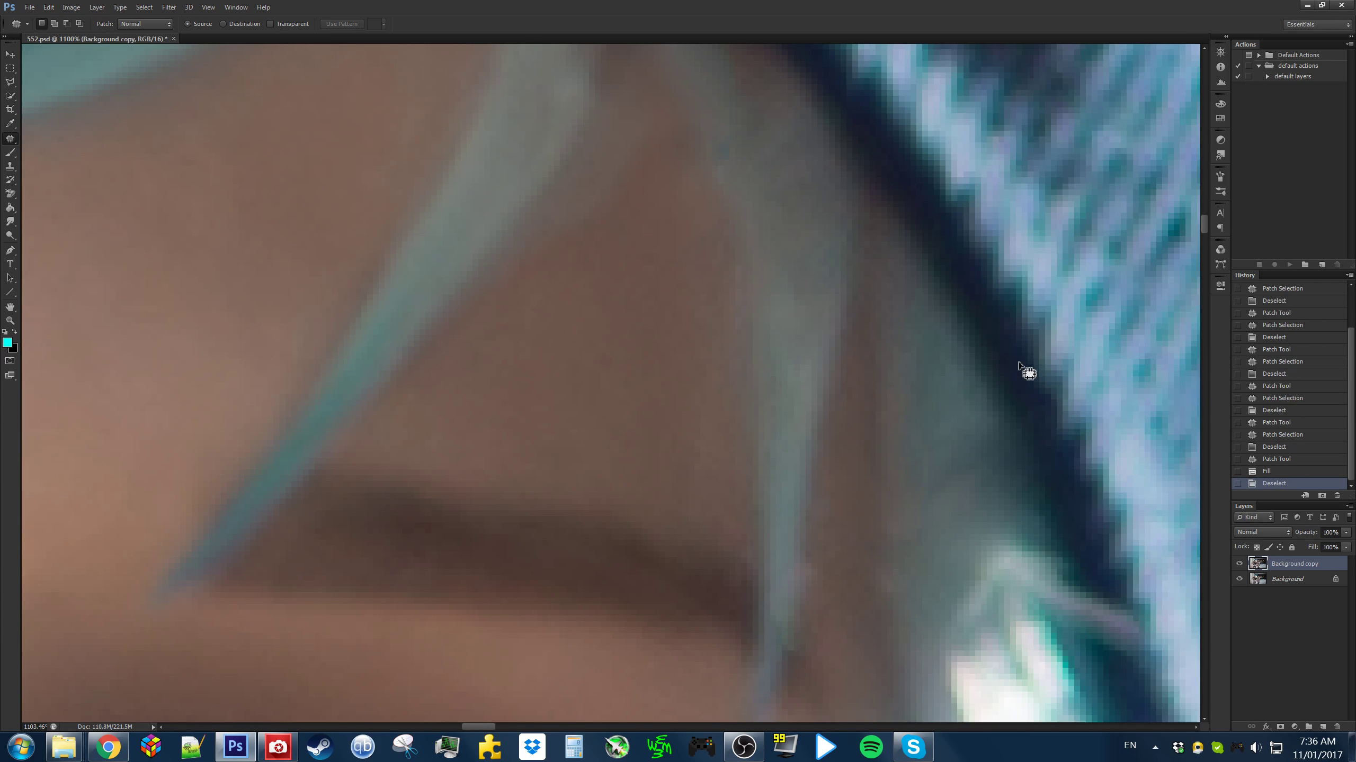
pyautogui.hotkey('ctrl', '0')
pyautogui.hotkey('ctrl', 's')
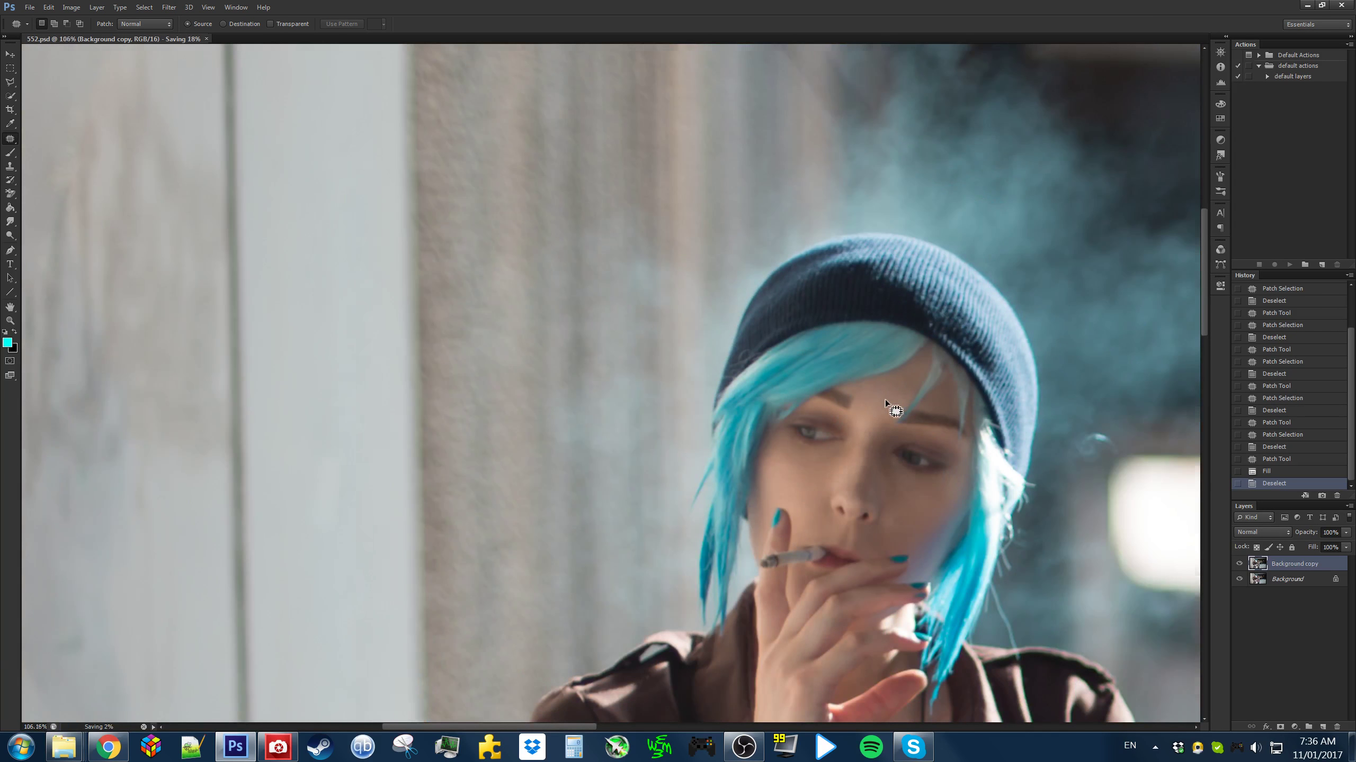
# Remove the small smoke curl in the background beside the blue-haired woman's beanie with a Content-Aware fill
pyautogui.scroll(-2, 894, 409)
pyautogui.scroll(5, 1027, 453)
pyautogui.scroll(3, 754, 369)
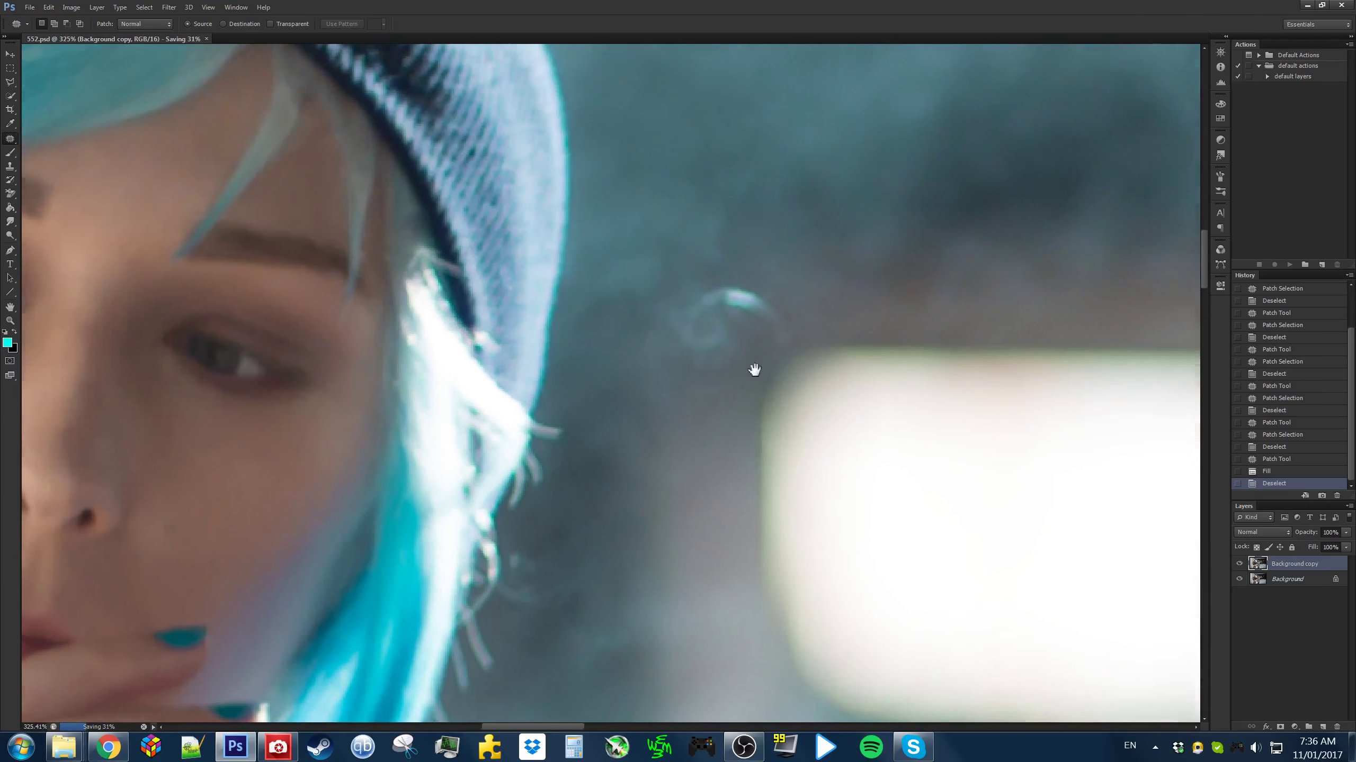
pyautogui.moveTo(717, 248)
pyautogui.mouseDown()
pyautogui.moveTo(817, 309)
pyautogui.moveTo(774, 359)
pyautogui.moveTo(670, 374)
pyautogui.moveTo(626, 295)
pyautogui.mouseUp()
pyautogui.press('i')
pyautogui.hotkey('shift', 'F5')
pyautogui.press('Return')
pyautogui.press('j')
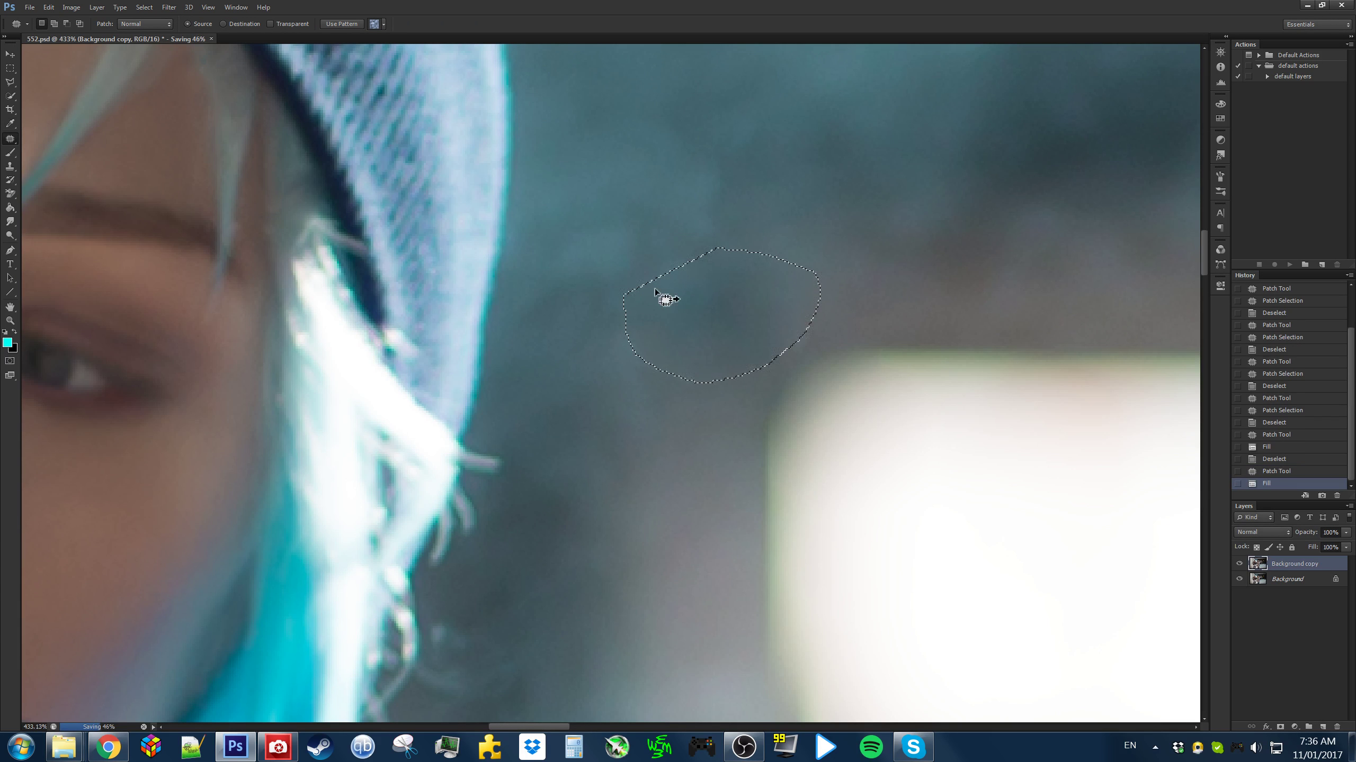
pyautogui.hotkey('ctrl', 'd')
# Remove the bright stray hairs near the crown of the brown-haired woman's head with a Content-Aware fill
pyautogui.scroll(-8, 853, 361)
pyautogui.scroll(-4, 853, 362)
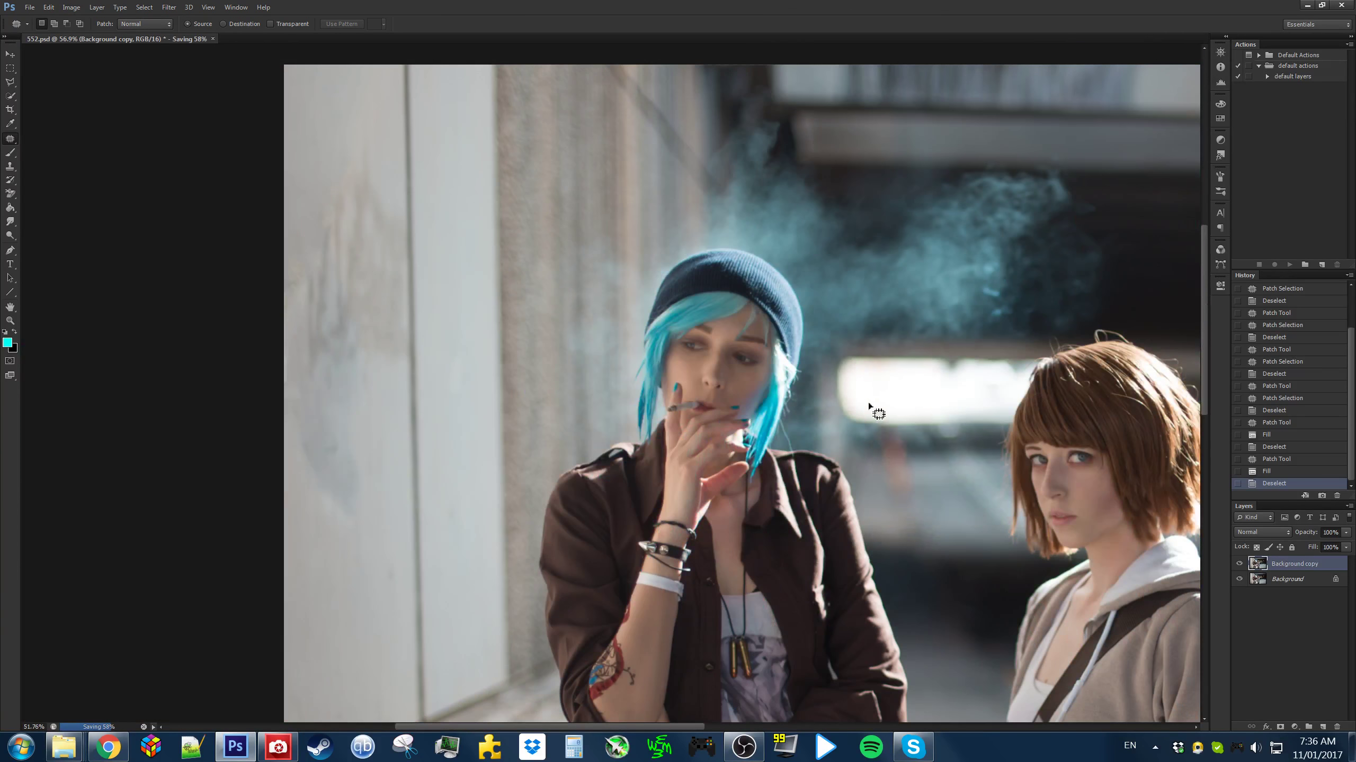
pyautogui.scroll(-3, 870, 407)
pyautogui.scroll(8, 698, 365)
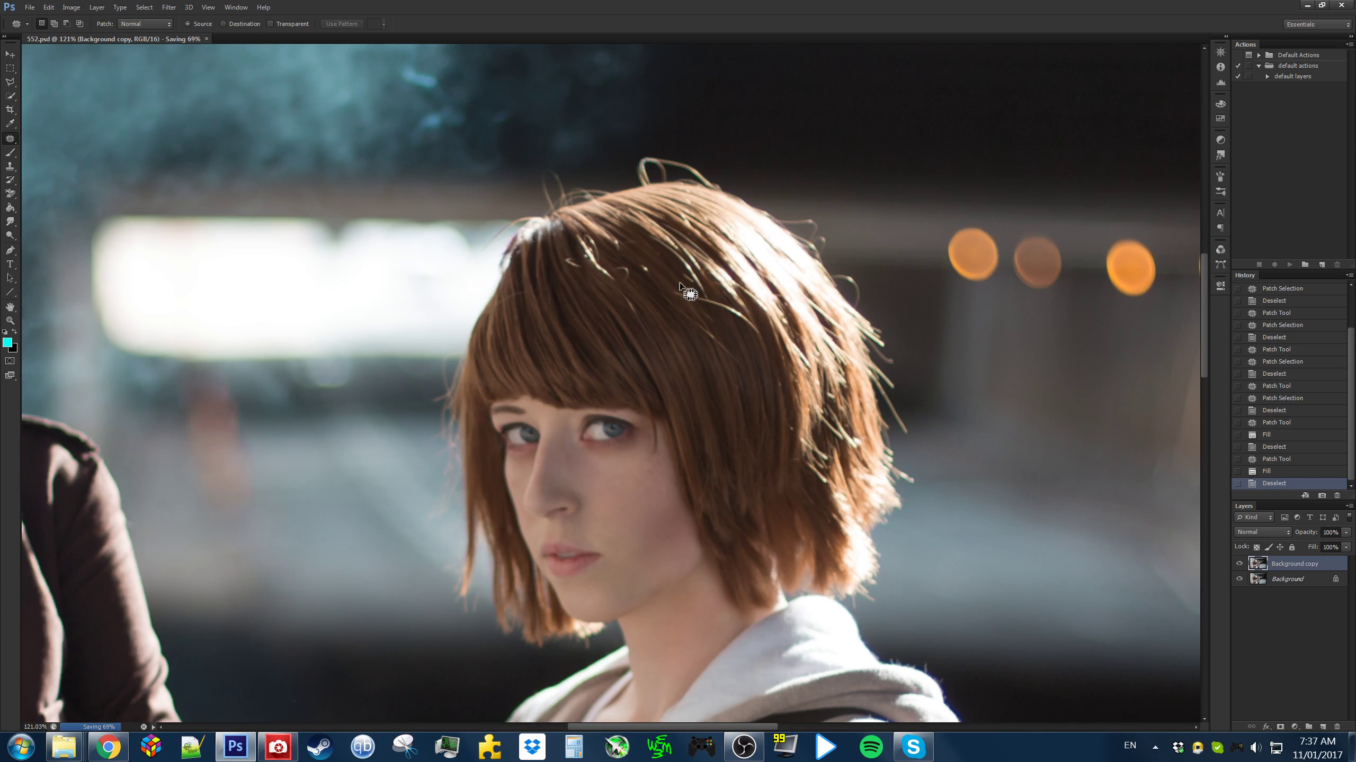
pyautogui.scroll(-3, 630, 339)
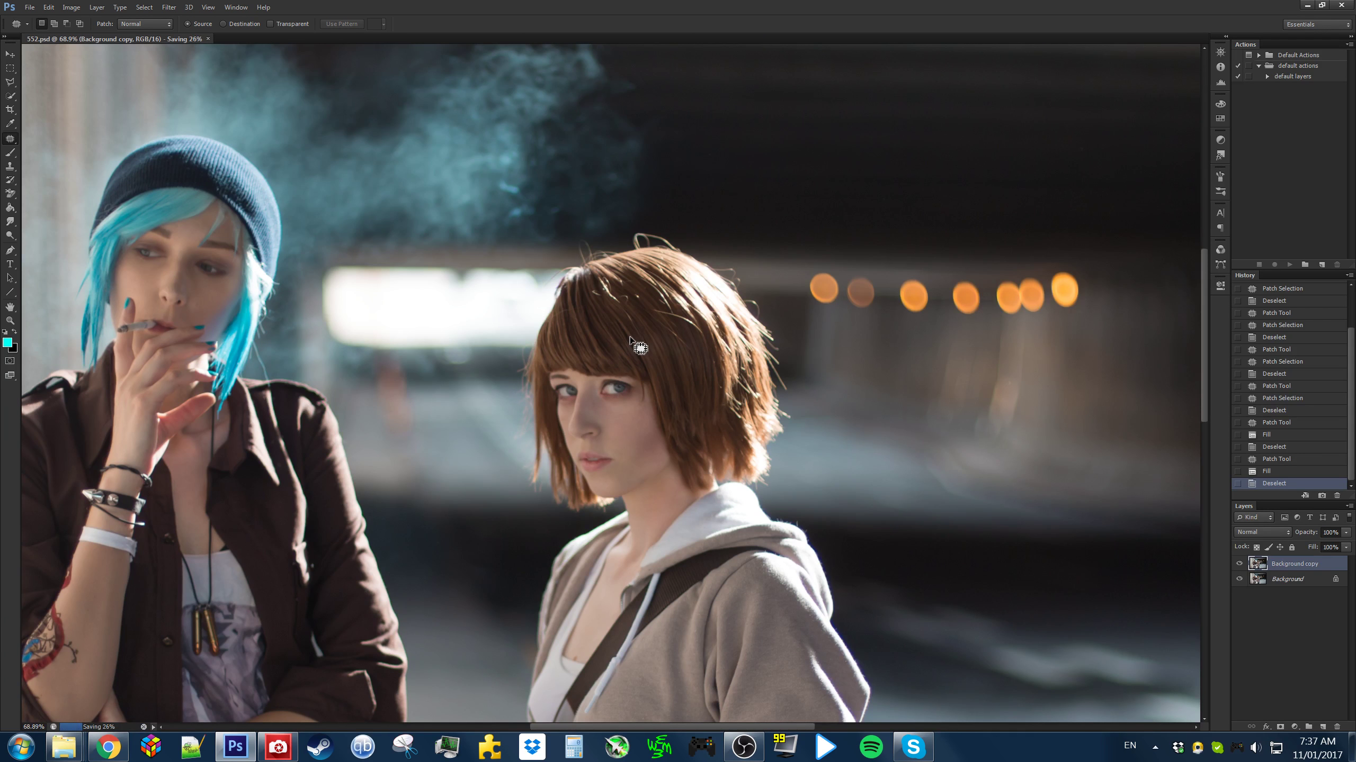
pyautogui.scroll(10, 630, 339)
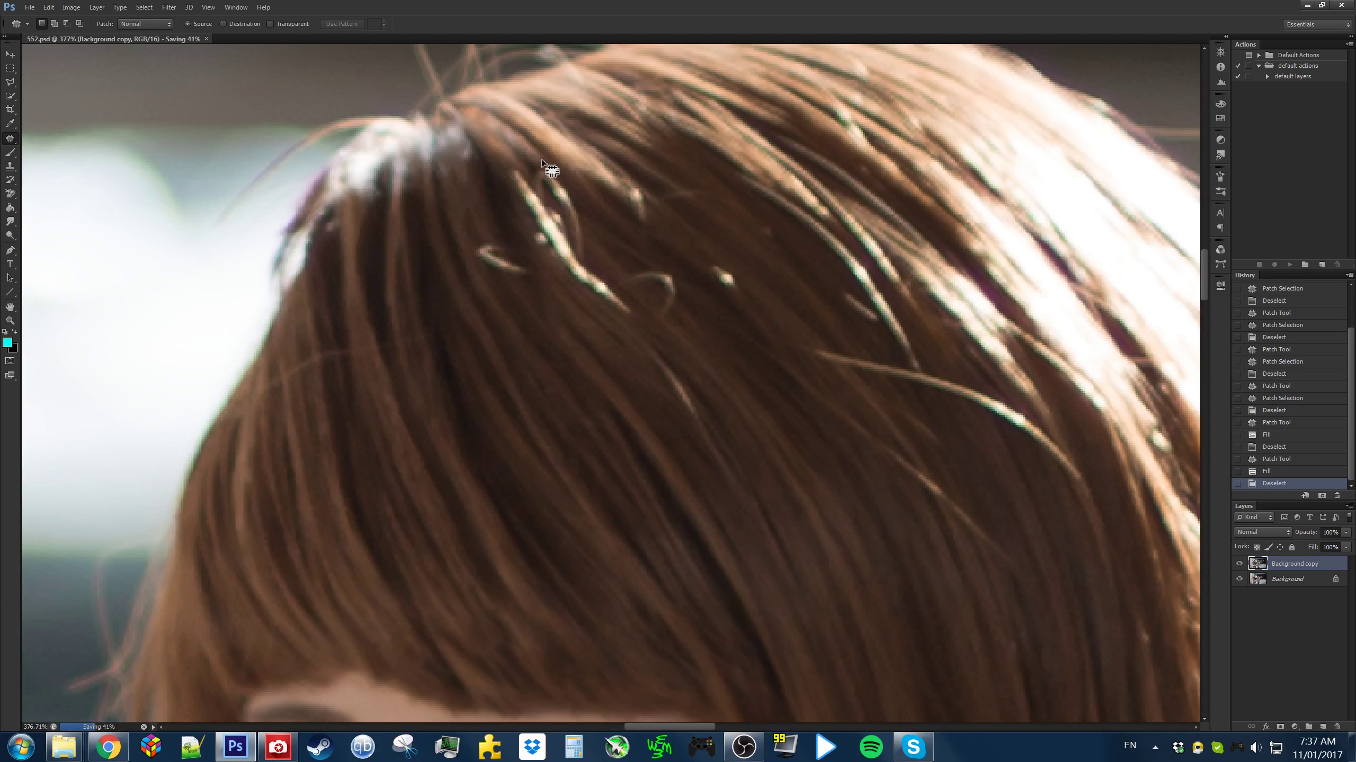
pyautogui.moveTo(602, 243)
pyautogui.mouseDown()
pyautogui.moveTo(636, 320)
pyautogui.moveTo(571, 300)
pyautogui.moveTo(545, 259)
pyautogui.mouseUp()
pyautogui.moveTo(503, 197); pyautogui.dragTo(496, 172)
pyautogui.hotkey('shift', 'BackSpace')
pyautogui.press('Return')
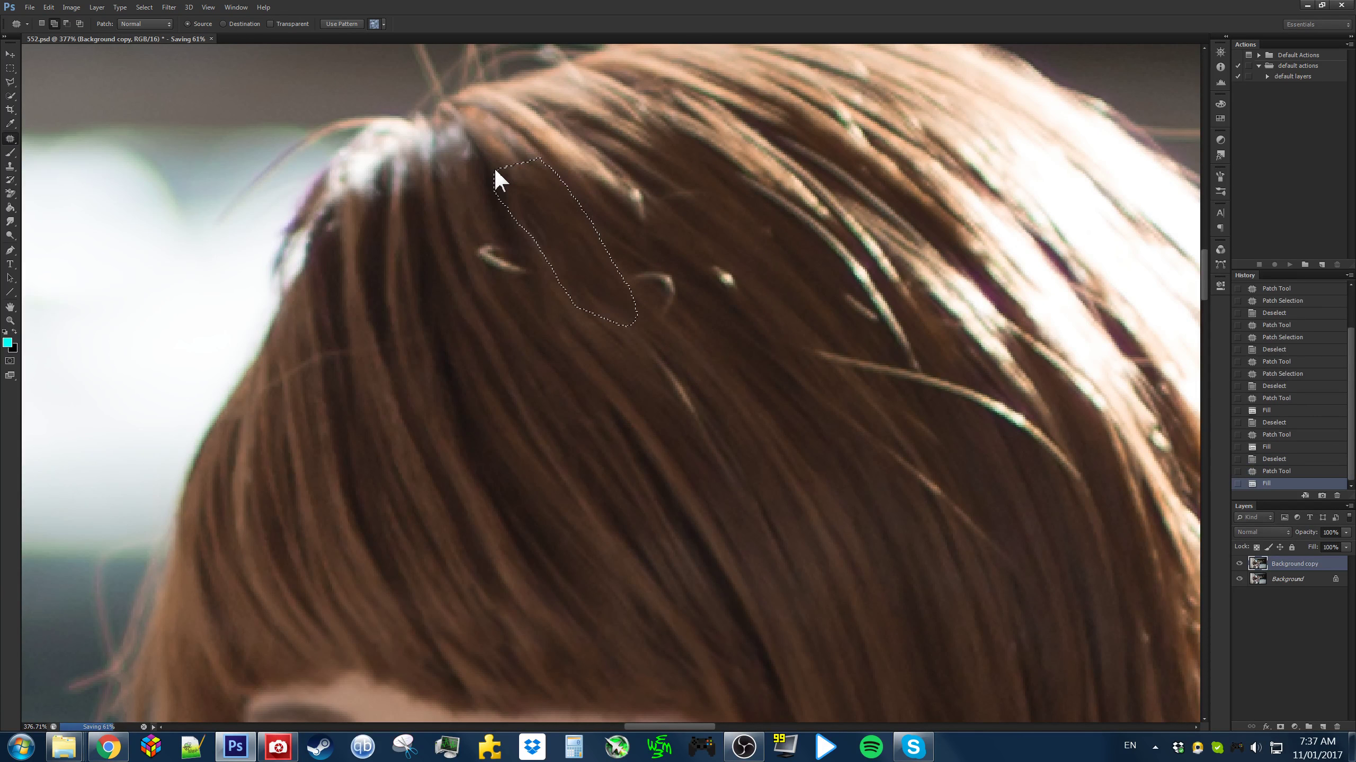
pyautogui.hotkey('ctrl', 'd')
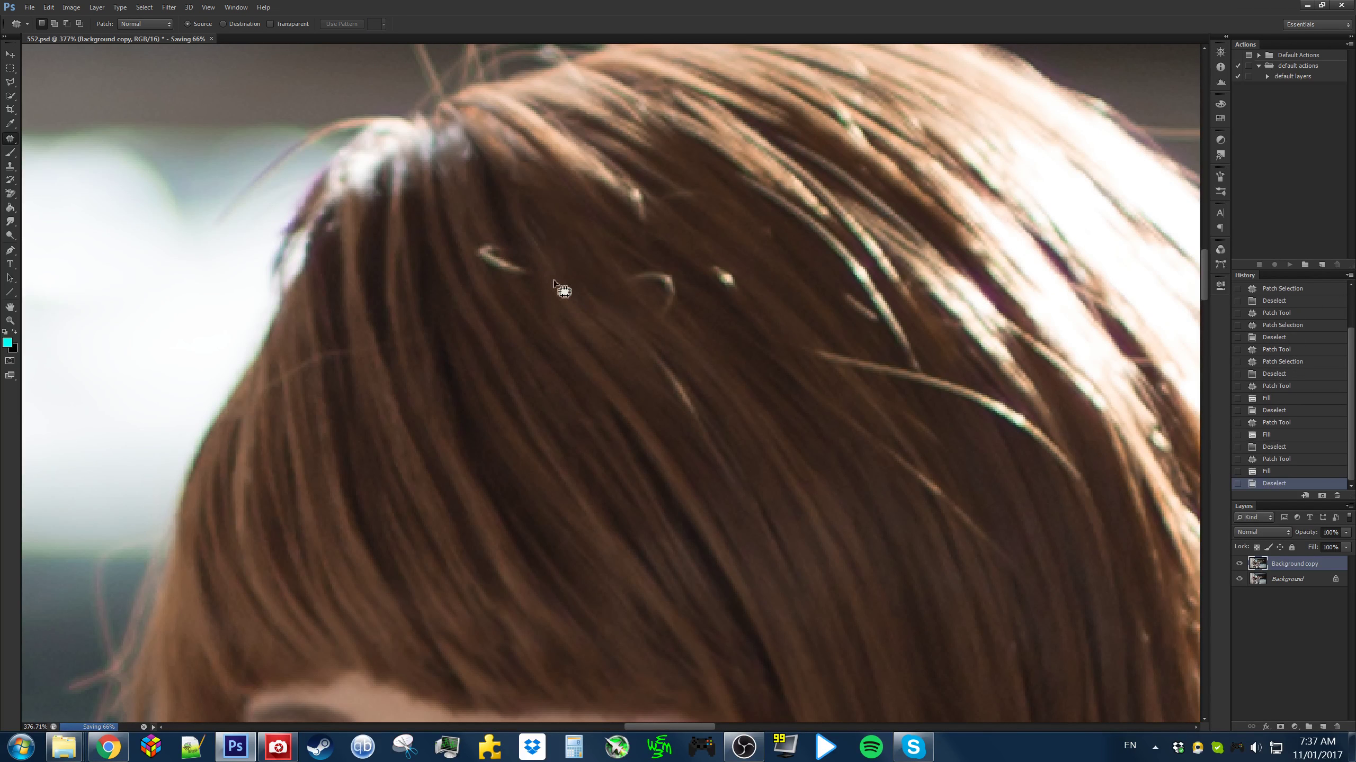
# Patch the small curled highlight hairs near the brown-haired woman's crown with darker hair texture
pyautogui.scroll(-11, 657, 332)
pyautogui.scroll(3, 713, 360)
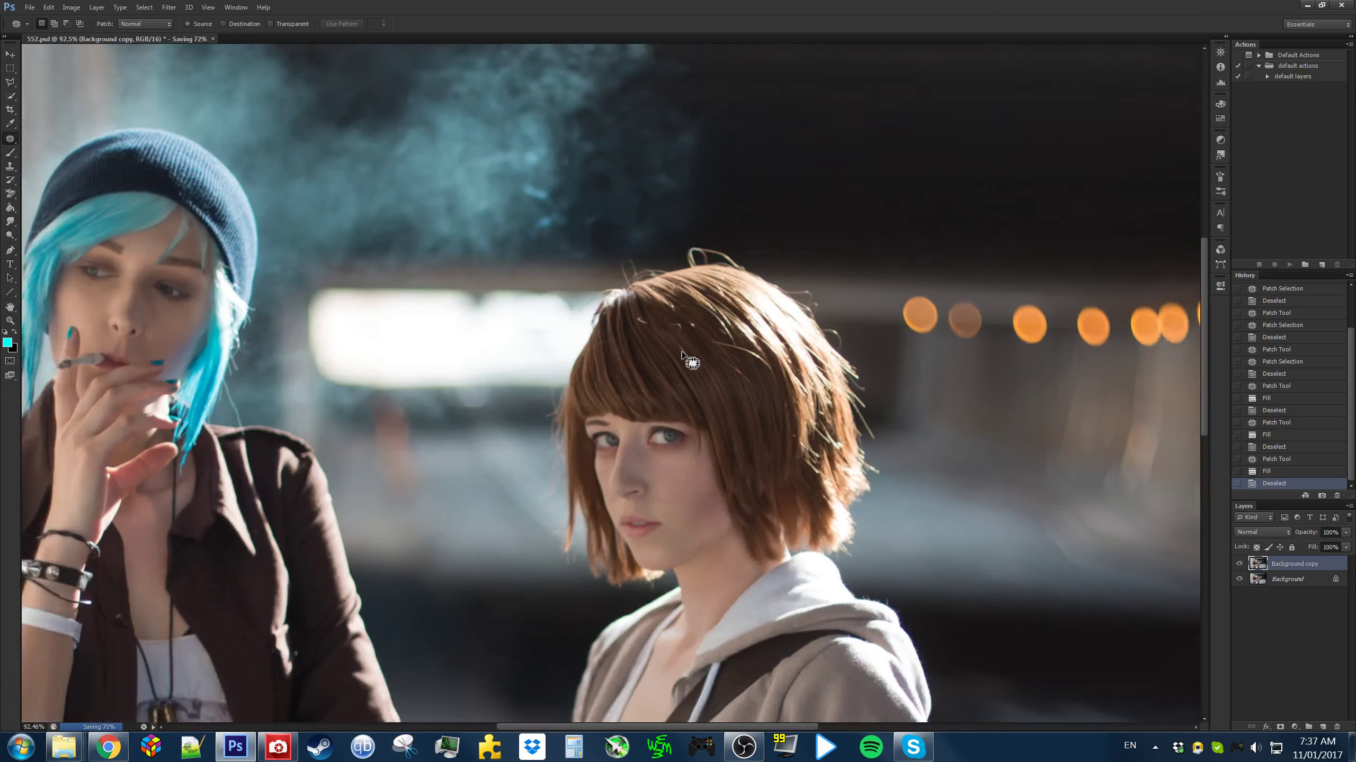
pyautogui.scroll(10, 681, 352)
pyautogui.moveTo(573, 306)
pyautogui.mouseDown()
pyautogui.moveTo(623, 419)
pyautogui.moveTo(517, 329)
pyautogui.moveTo(571, 305)
pyautogui.mouseUp()
pyautogui.moveTo(598, 409); pyautogui.dragTo(654, 492)
pyautogui.hotkey('ctrl', 'd')
pyautogui.moveTo(795, 529); pyautogui.dragTo(663, 302)
pyautogui.moveTo(650, 257)
pyautogui.mouseDown()
pyautogui.moveTo(681, 375)
pyautogui.moveTo(579, 270)
pyautogui.mouseUp()
pyautogui.moveTo(685, 348)
pyautogui.mouseDown()
pyautogui.moveTo(781, 437)
pyautogui.moveTo(829, 507)
pyautogui.moveTo(735, 476)
pyautogui.mouseUp()
pyautogui.hotkey('ctrl', 'd')
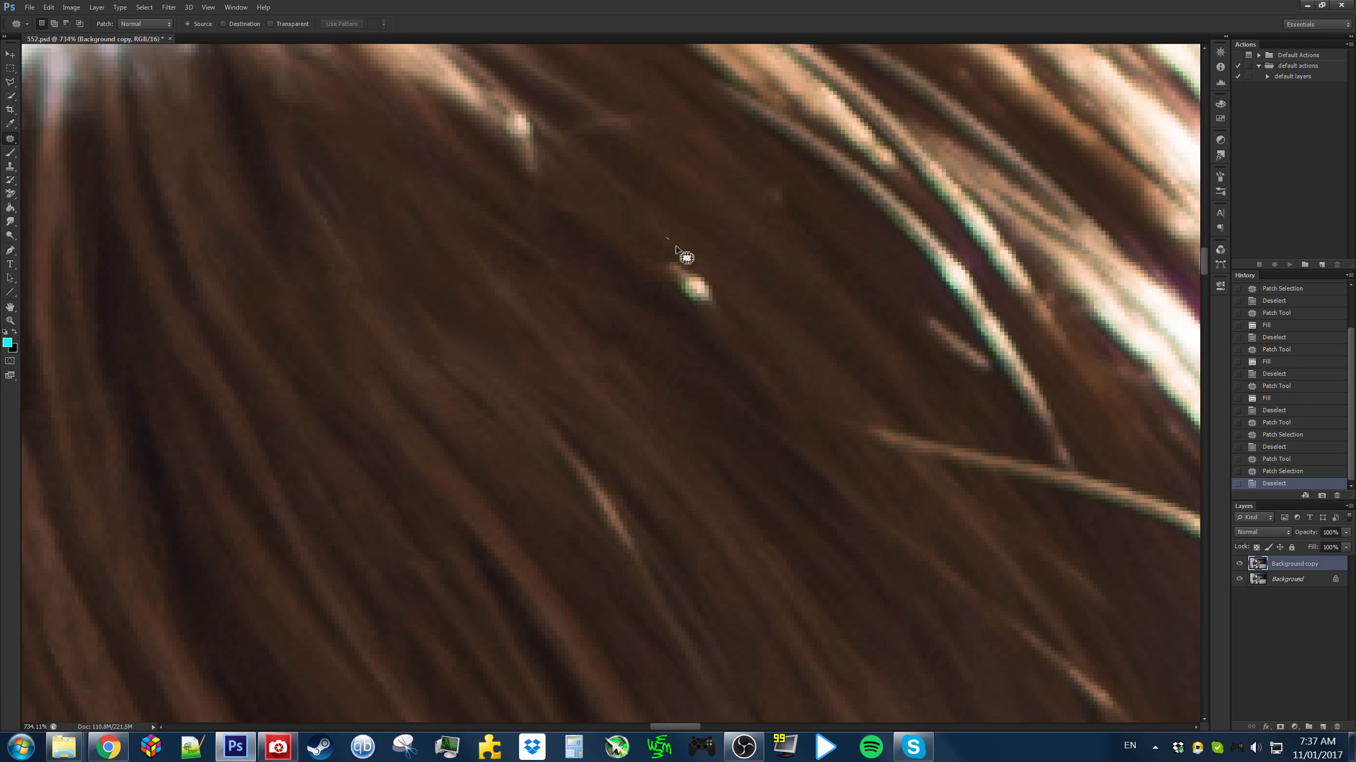
# Patch out the bright spot in the dark hair below the brown-haired woman's crown and save the document
pyautogui.moveTo(676, 248)
pyautogui.mouseDown()
pyautogui.moveTo(715, 326)
pyautogui.moveTo(662, 243)
pyautogui.mouseUp()
pyautogui.moveTo(723, 312); pyautogui.dragTo(833, 424)
pyautogui.hotkey('ctrl', 'd')
pyautogui.scroll(-3, 690, 342)
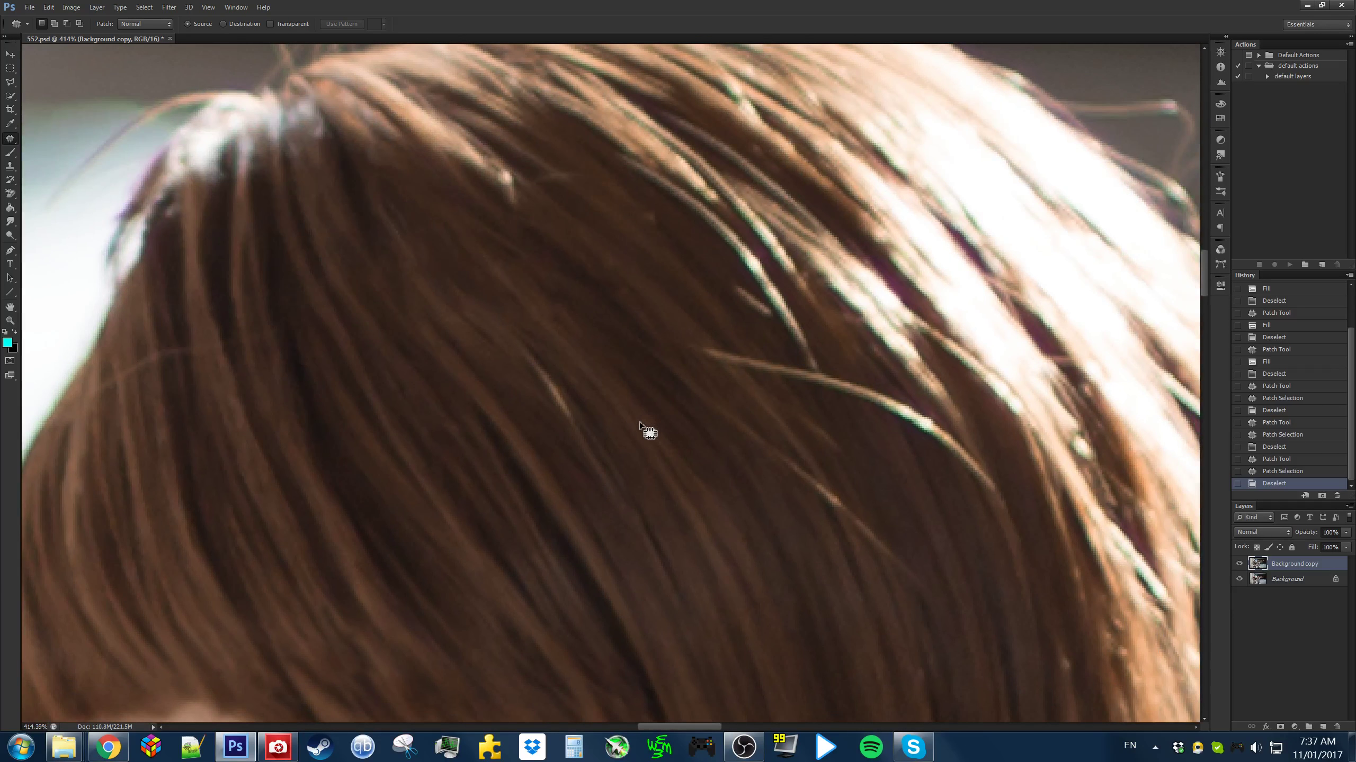
pyautogui.scroll(-10, 510, 323)
pyautogui.hotkey('ctrl', 's')
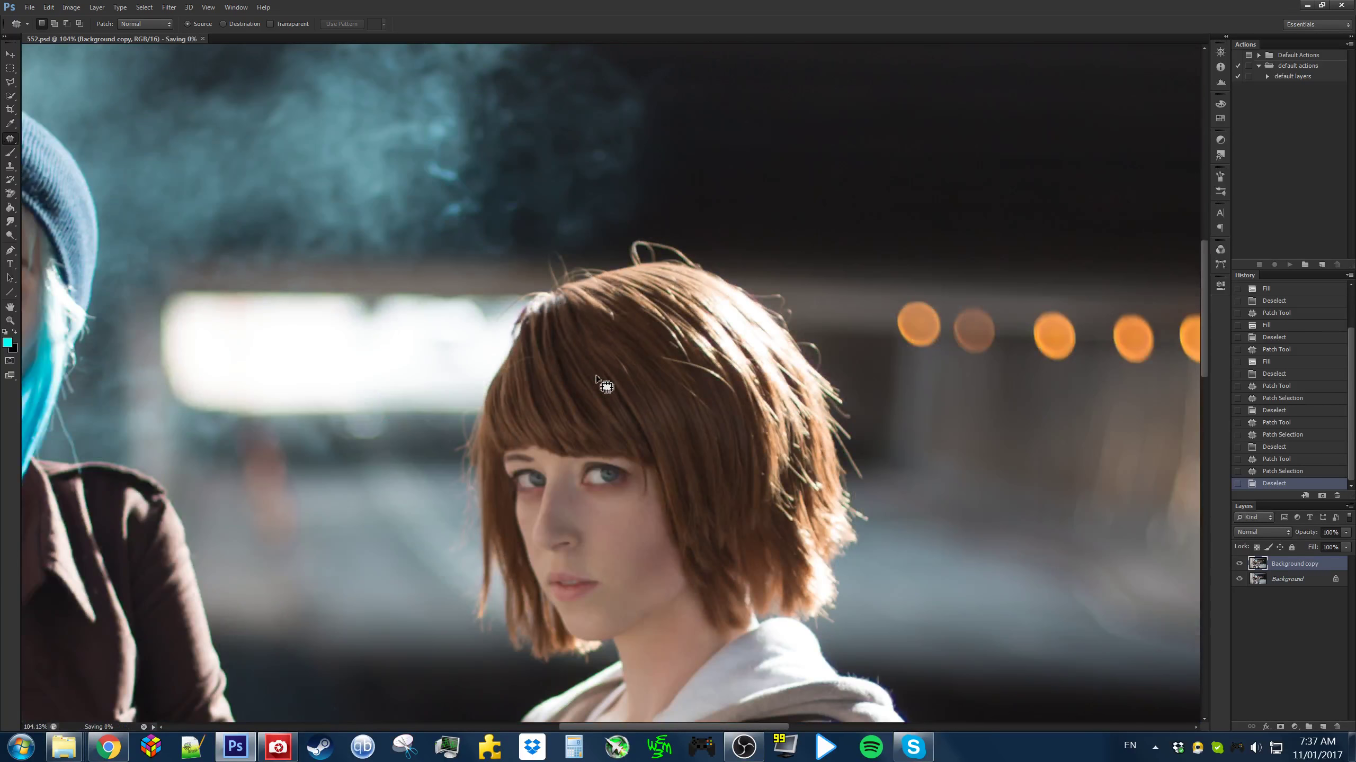
# Remove the stray hair tip sticking out from the lower back edge of the brown hair with a Content-Aware fill
pyautogui.scroll(2, 597, 377)
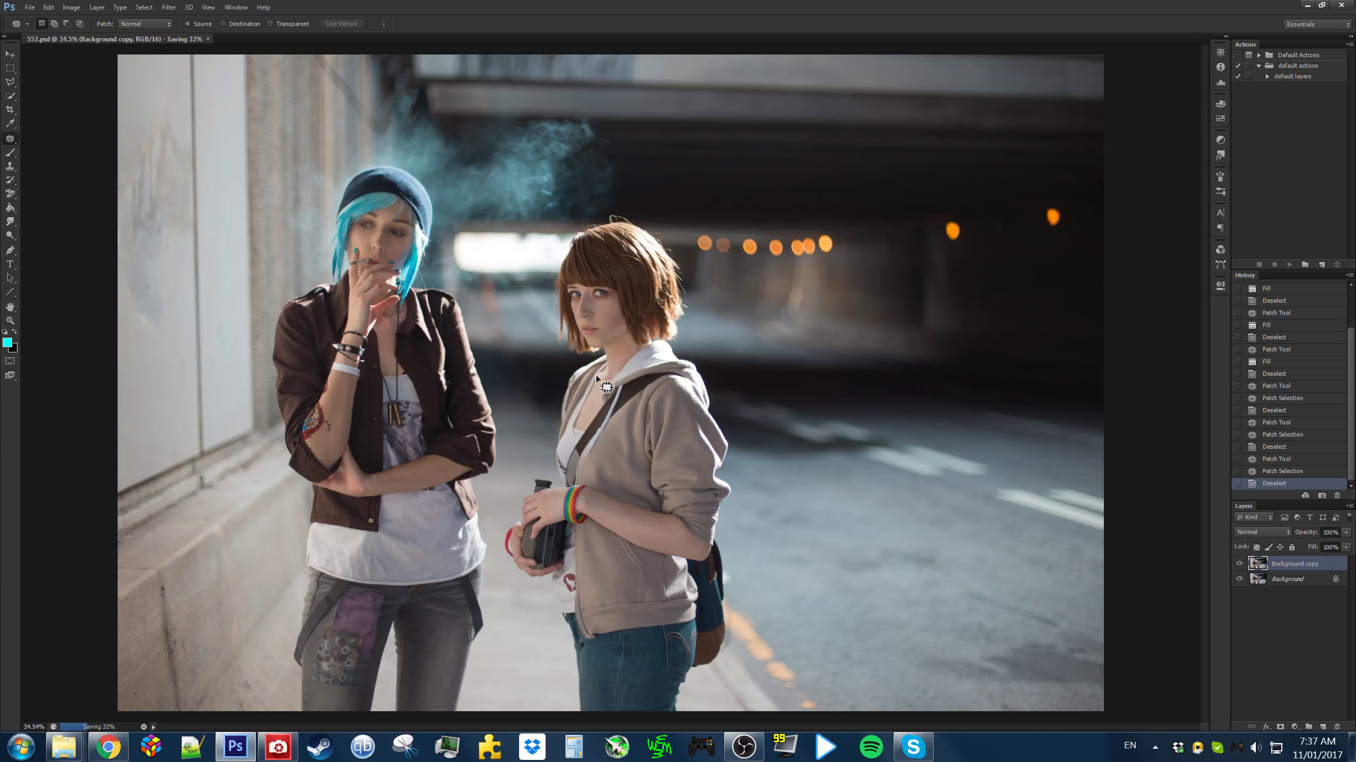
pyautogui.scroll(12, 698, 309)
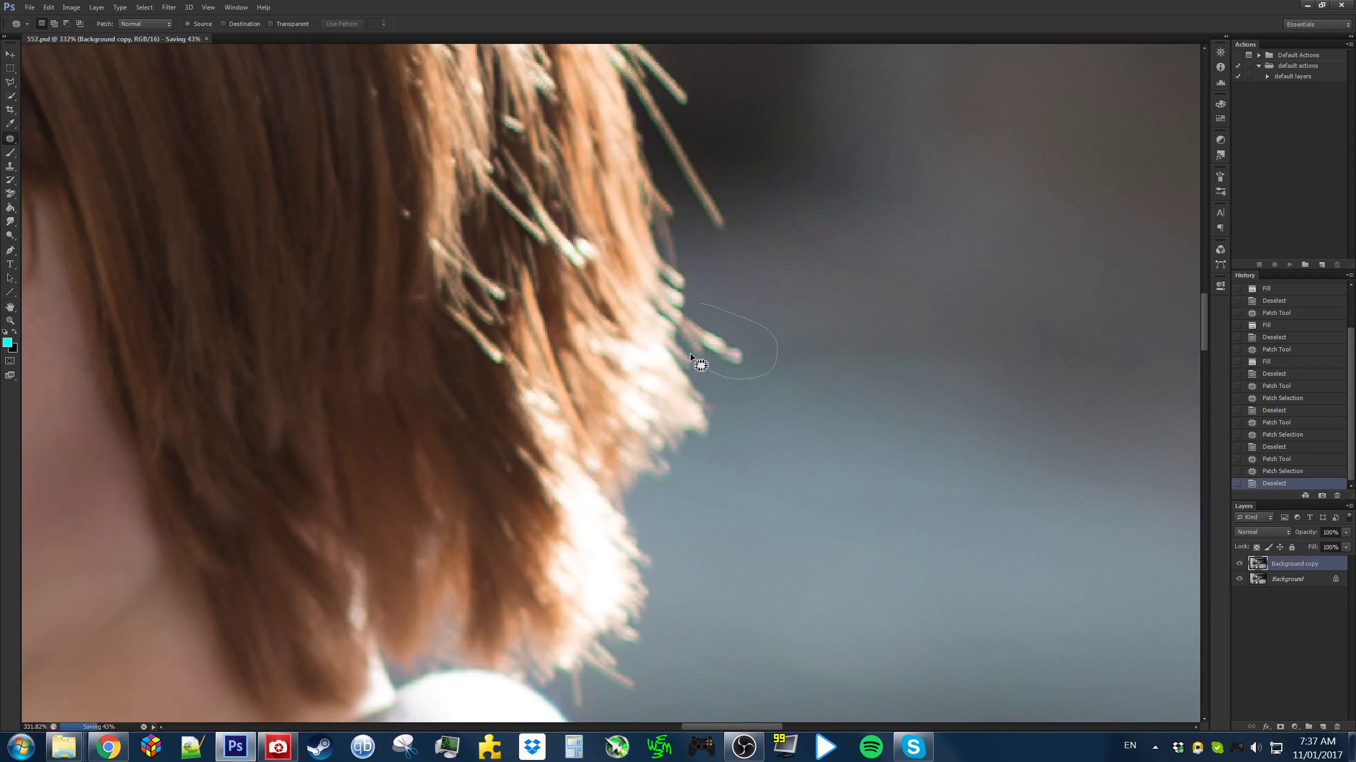
pyautogui.moveTo(692, 356); pyautogui.dragTo(701, 303)
pyautogui.hotkey('shift', 'BackSpace')
pyautogui.press('Return')
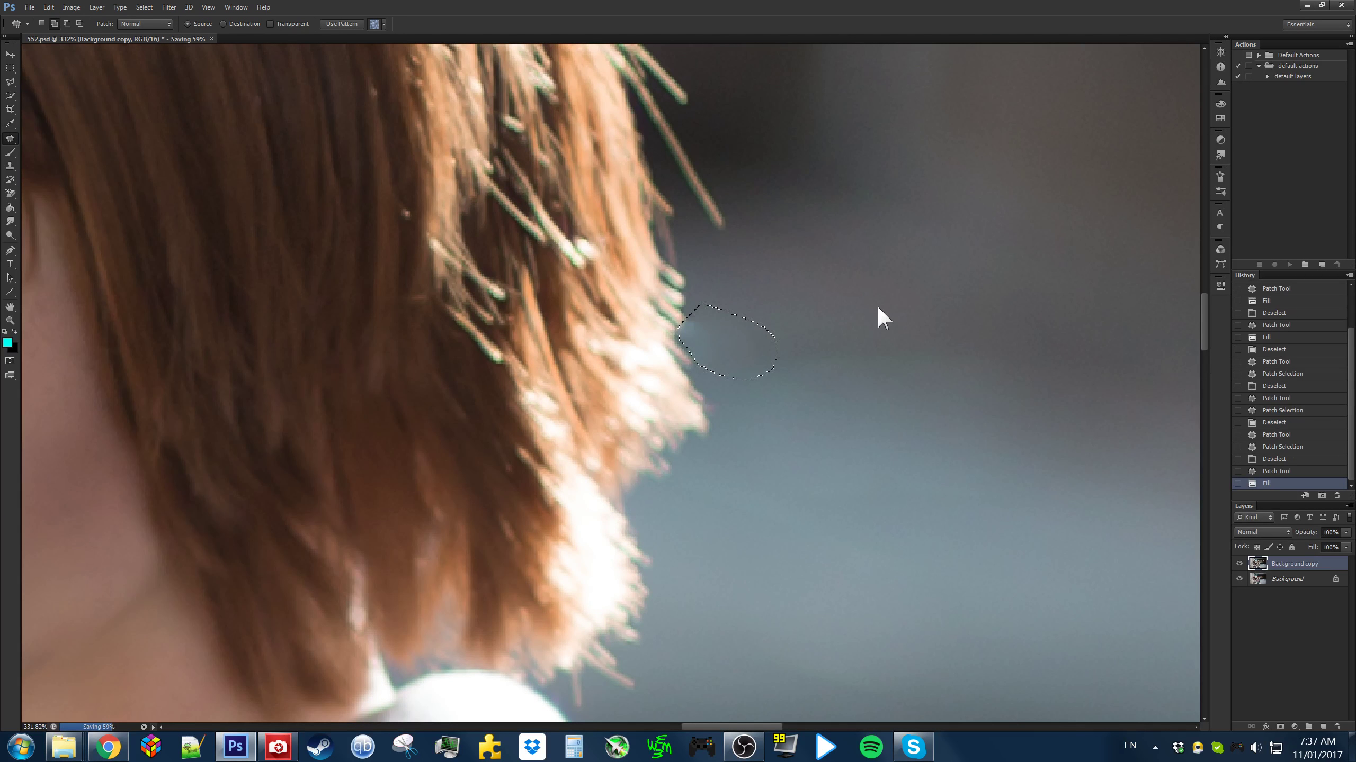
pyautogui.hotkey('ctrl', 'd')
pyautogui.scroll(-12, 801, 398)
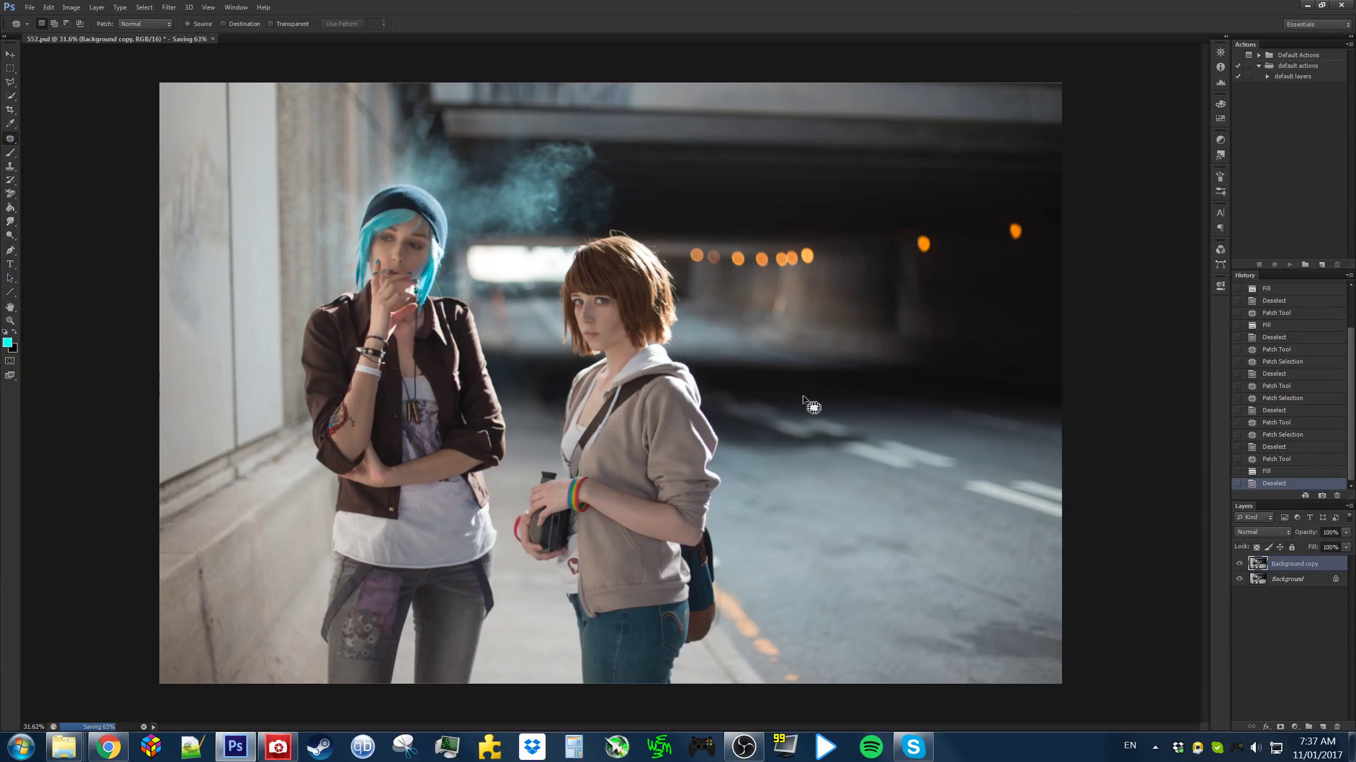
pyautogui.scroll(1, 800, 401)
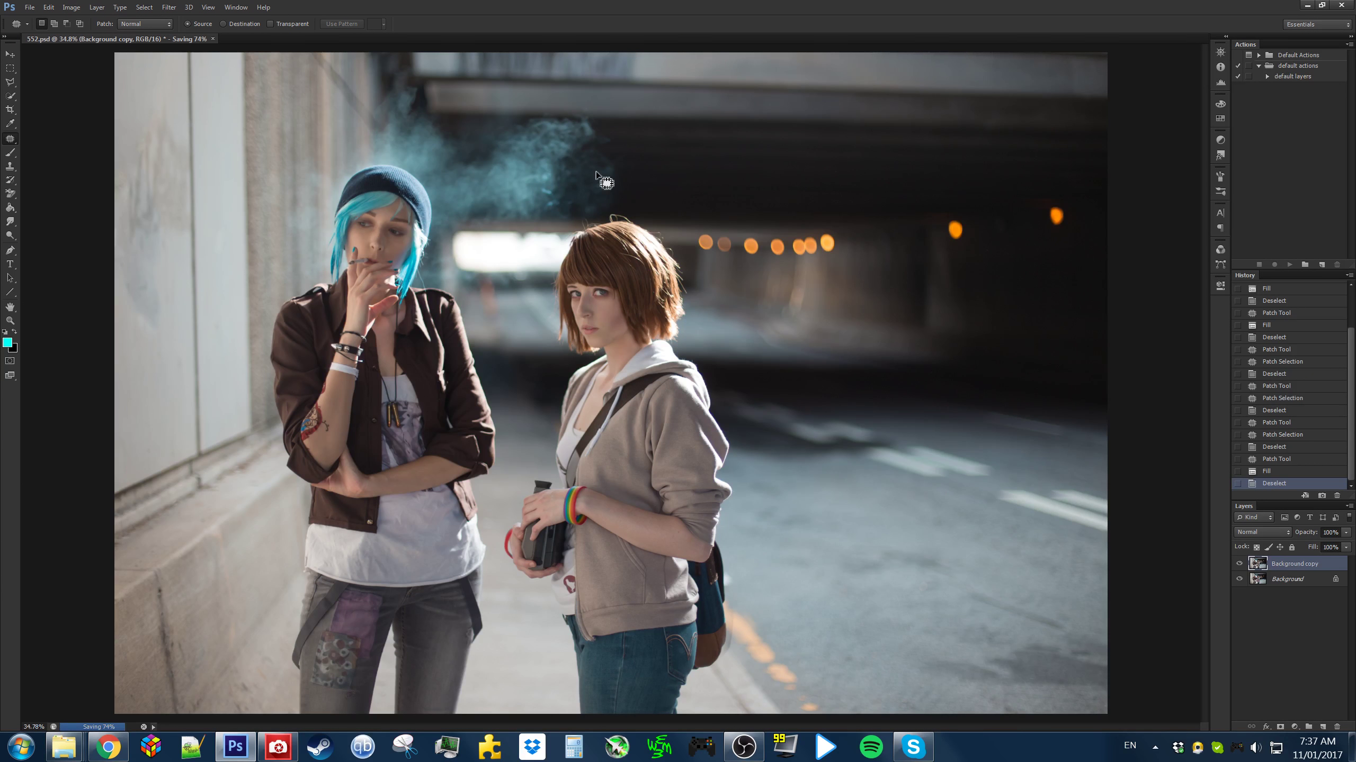
pyautogui.scroll(12, 609, 218)
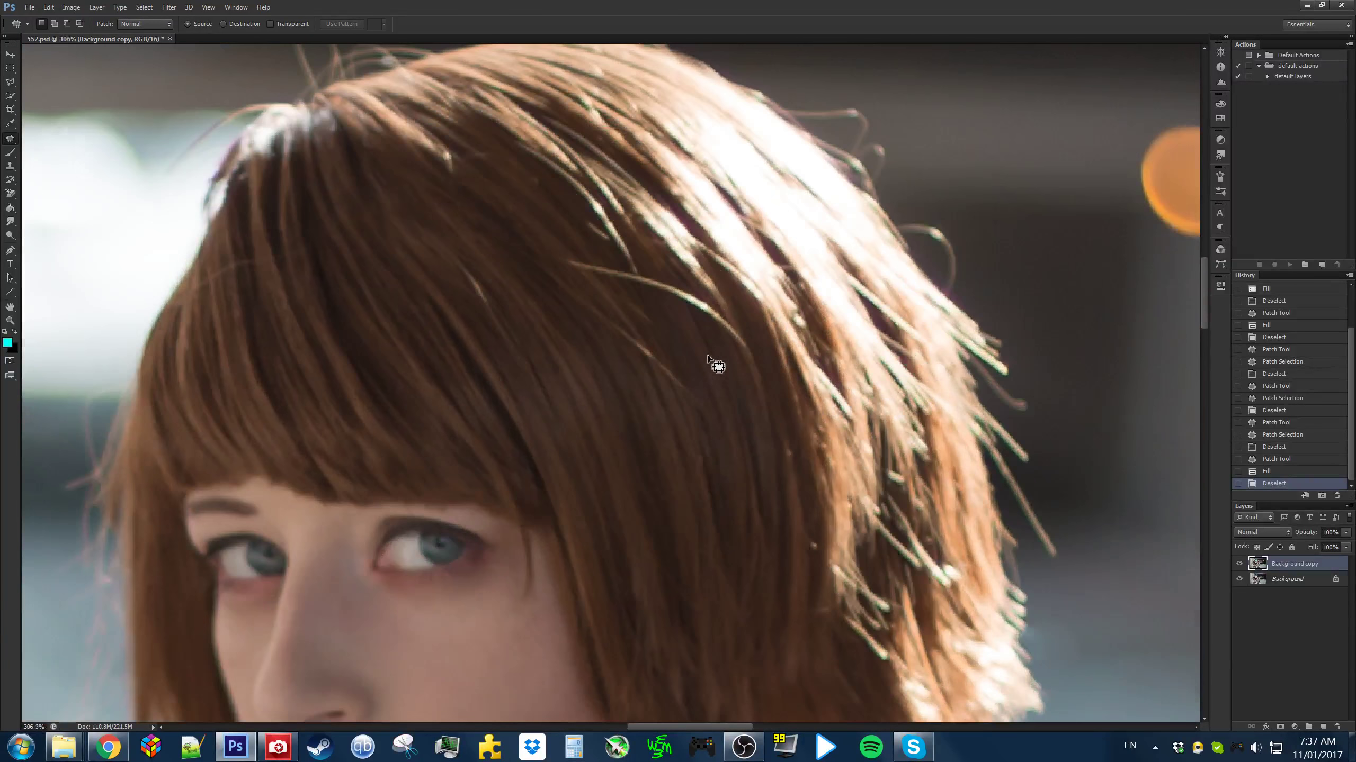
pyautogui.scroll(-12, 707, 342)
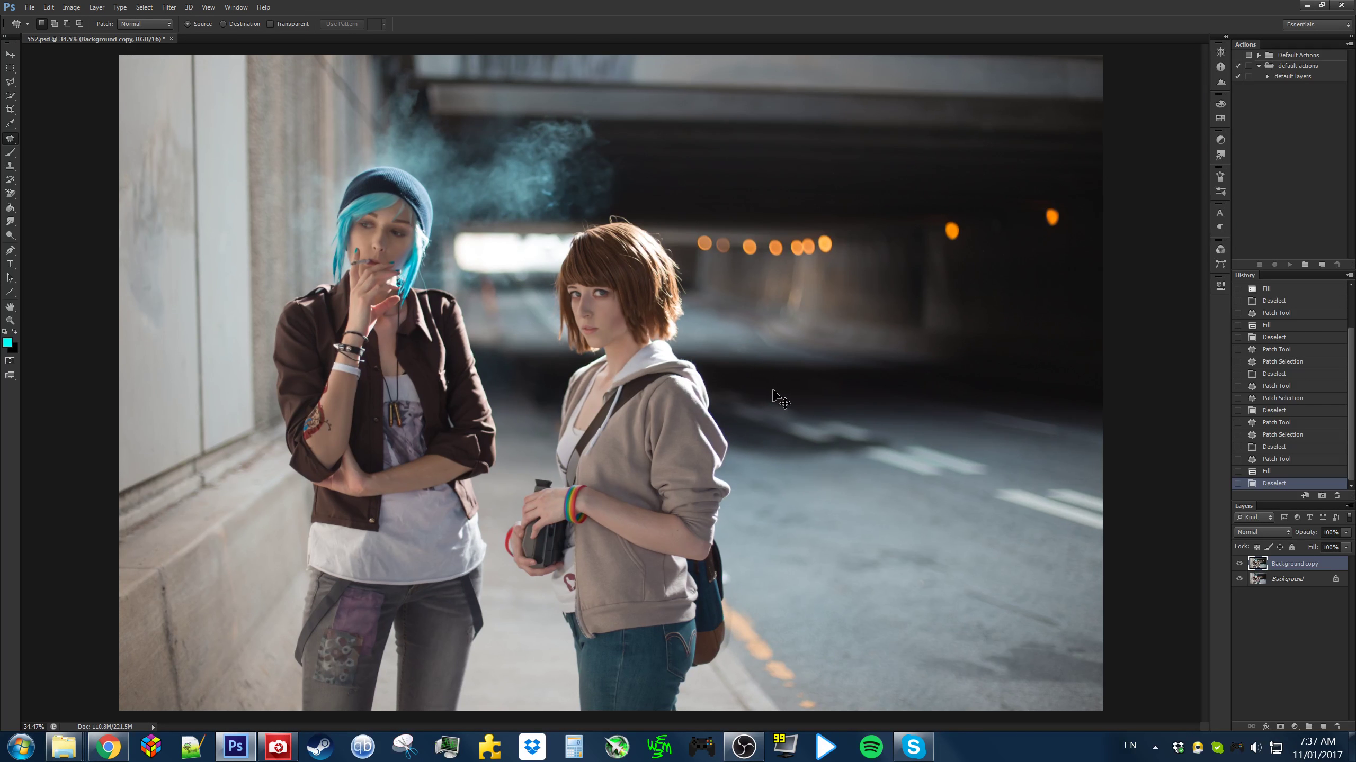
# Try to remove the looping flyaway hairs on top of the brown-haired woman's head with a Content-Aware fill
pyautogui.scroll(12, 619, 221)
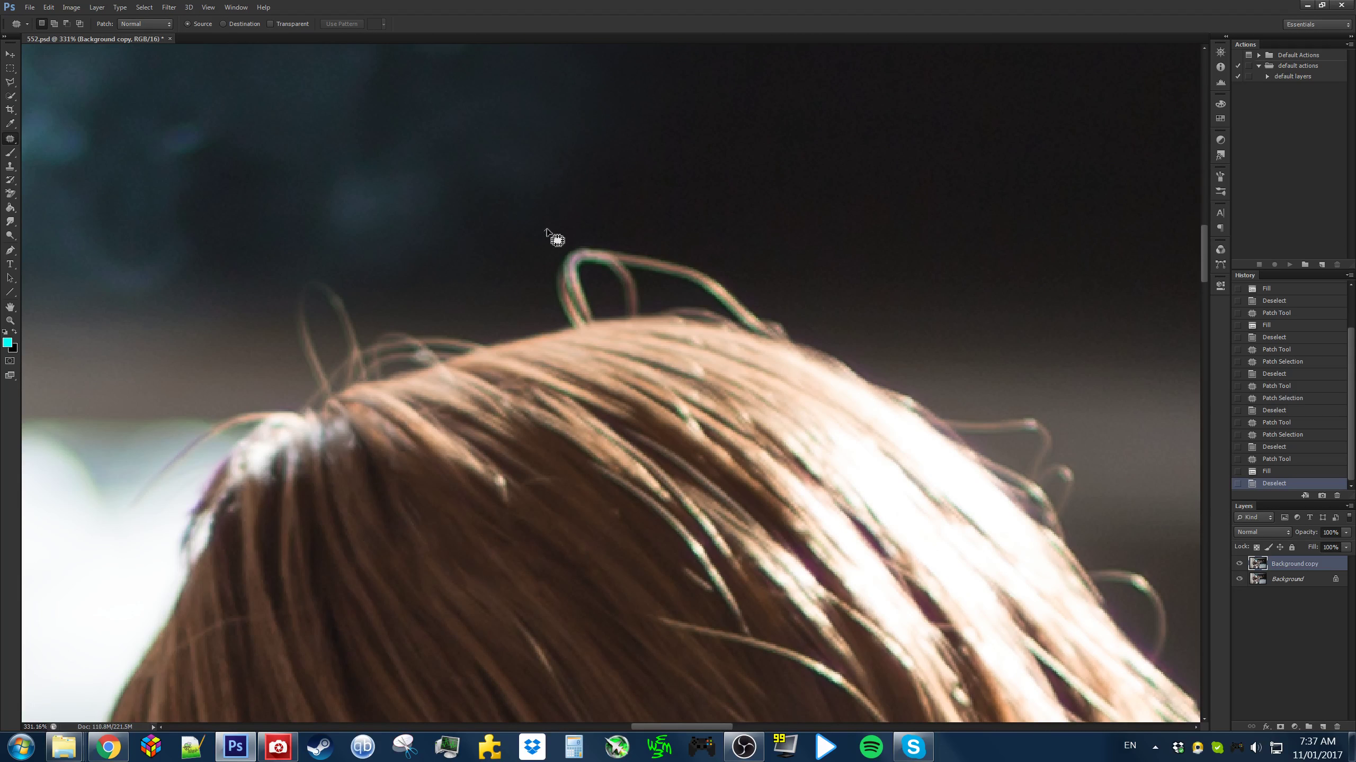
pyautogui.moveTo(545, 230)
pyautogui.mouseDown()
pyautogui.moveTo(720, 236)
pyautogui.moveTo(823, 294)
pyautogui.mouseUp()
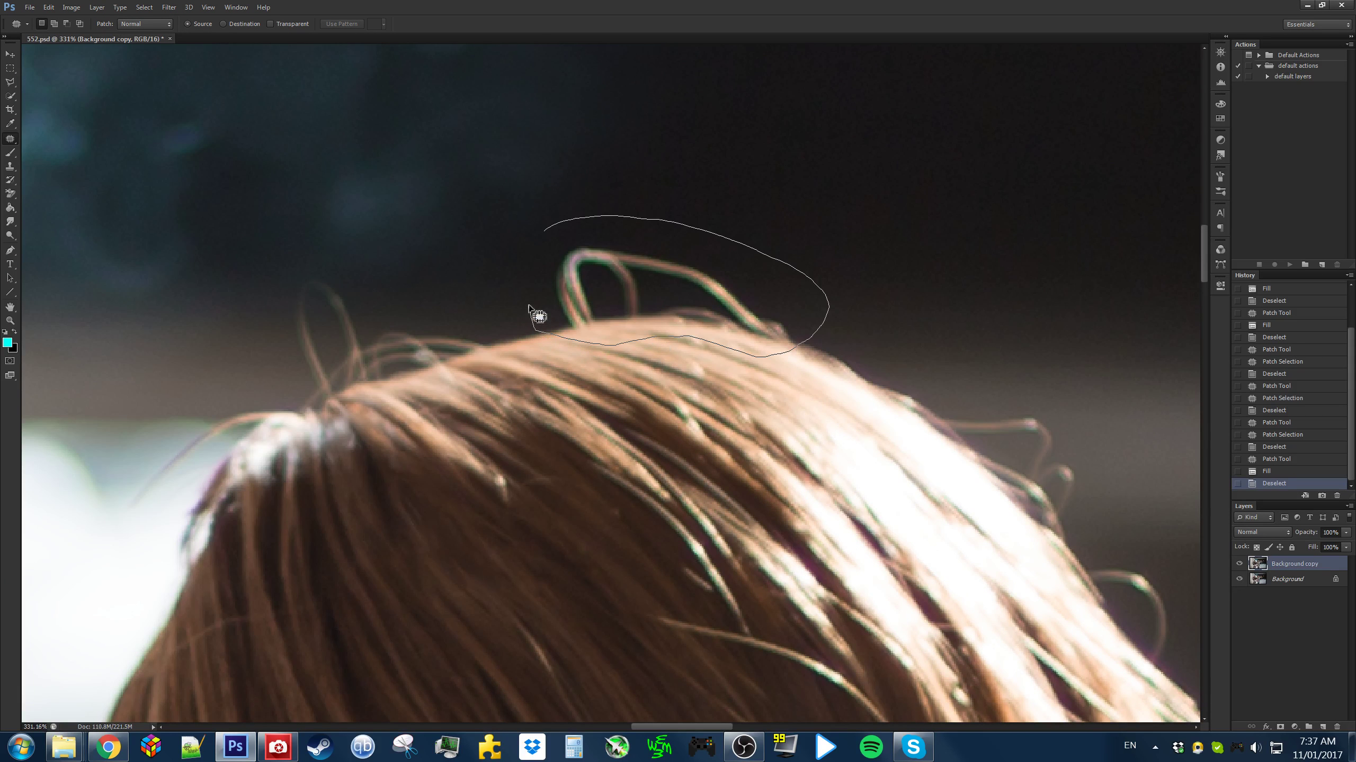
pyautogui.moveTo(529, 306); pyautogui.dragTo(529, 302)
pyautogui.hotkey('shift', 'BackSpace')
pyautogui.press('Return')
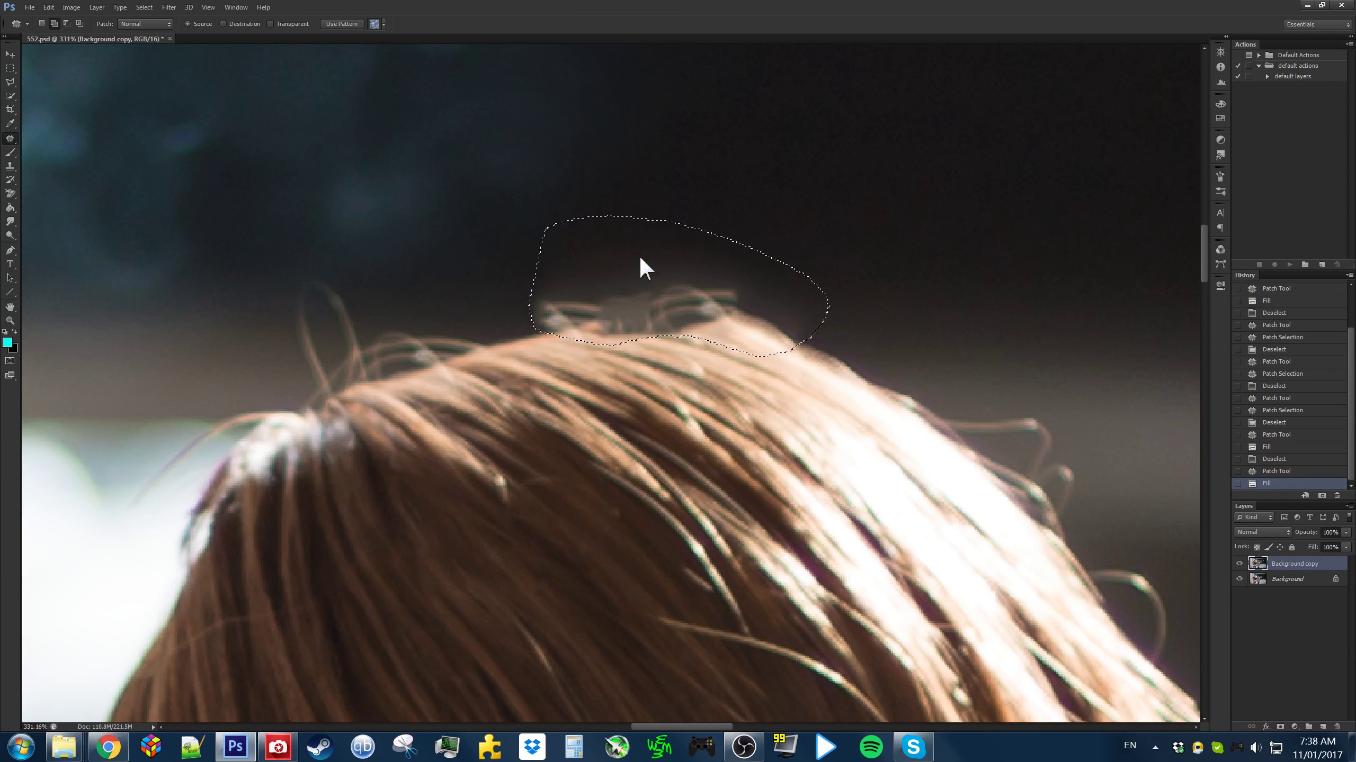
pyautogui.hotkey('ctrl', 'z')
pyautogui.hotkey('ctrl', 'd')
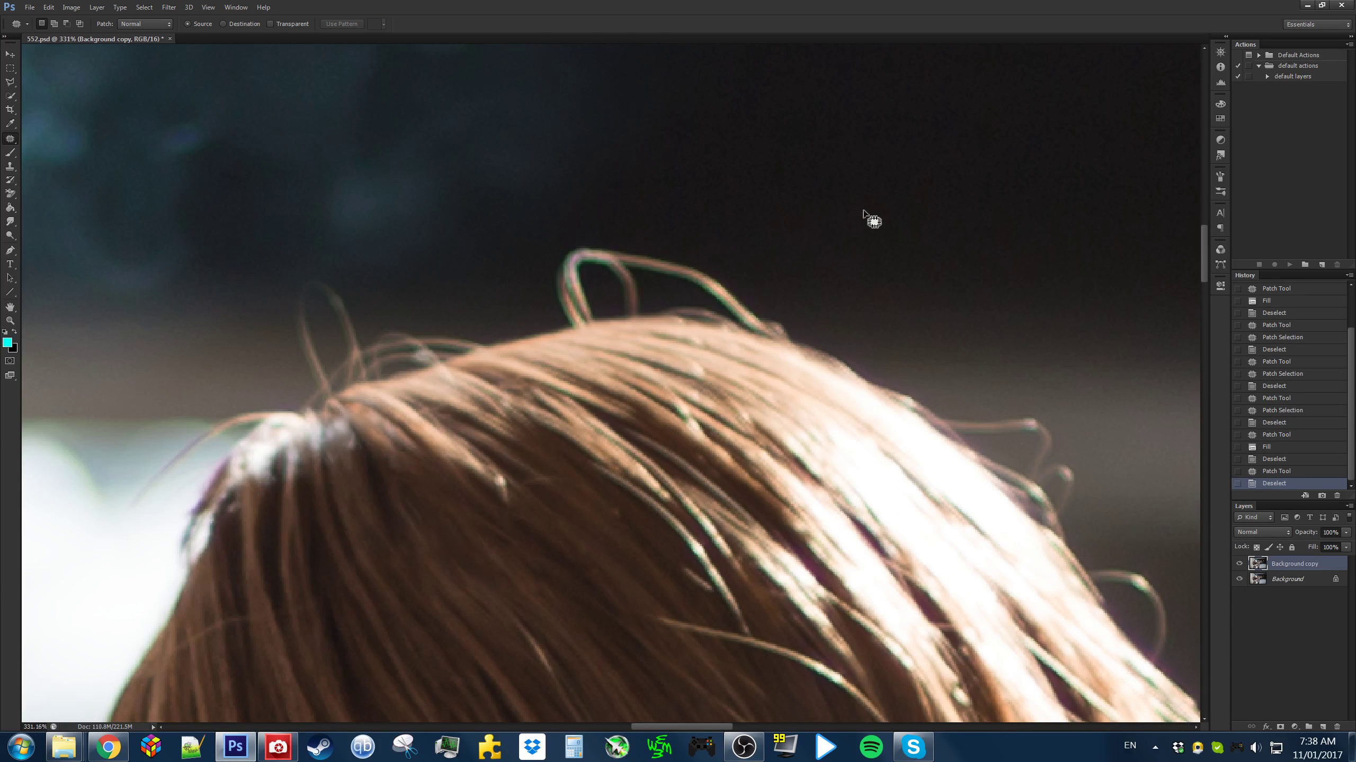
# Clone the dark background over the looping flyaway hairs on top of the brown-haired woman's head with the Clone Stamp
pyautogui.moveTo(489, 250); pyautogui.dragTo(394, 259)
pyautogui.click(10, 166)
pyautogui.scroll(-3, 715, 323)
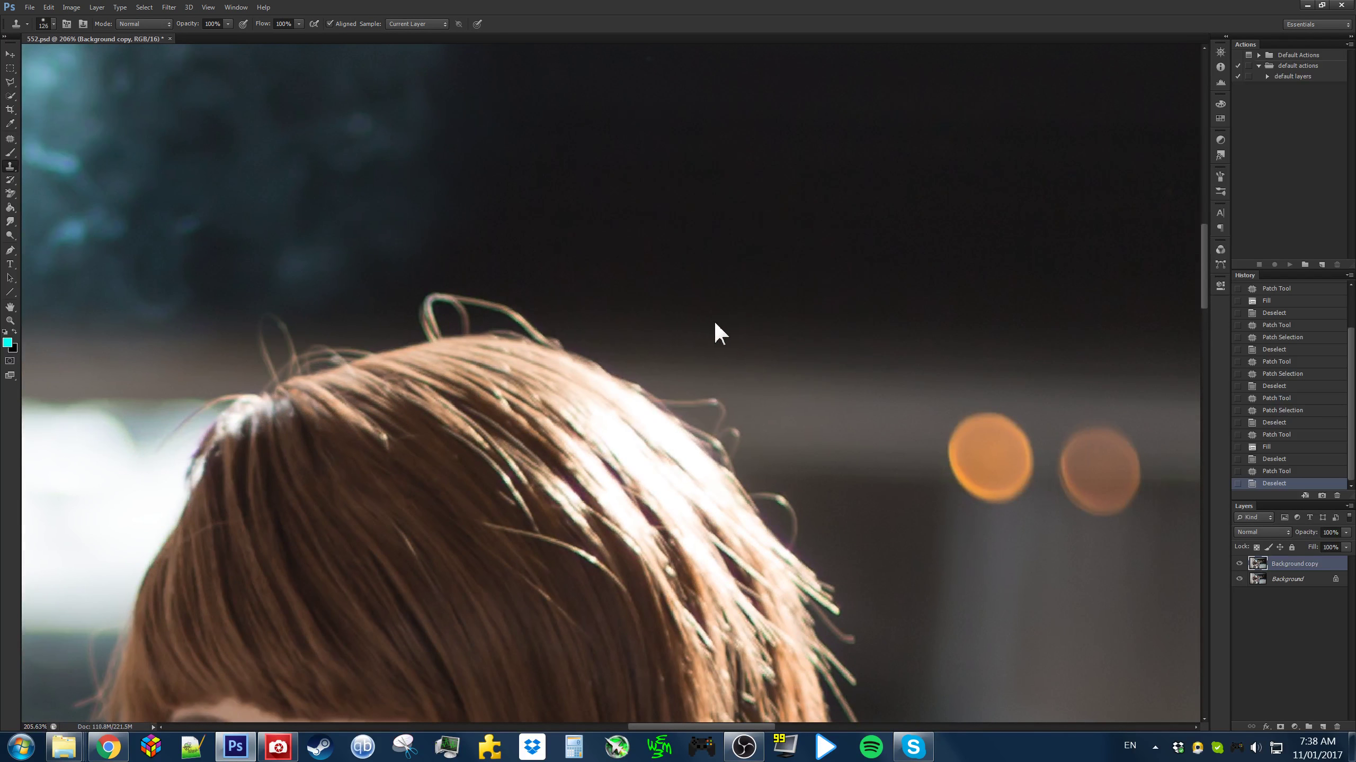
pyautogui.moveTo(700, 313)
pyautogui.mouseDown()
pyautogui.moveTo(731, 322)
pyautogui.moveTo(731, 289)
pyautogui.mouseUp()
pyautogui.keyDown('alt'); pyautogui.click(862, 346); pyautogui.keyUp('alt')
pyautogui.moveTo(845, 336); pyautogui.dragTo(833, 359)
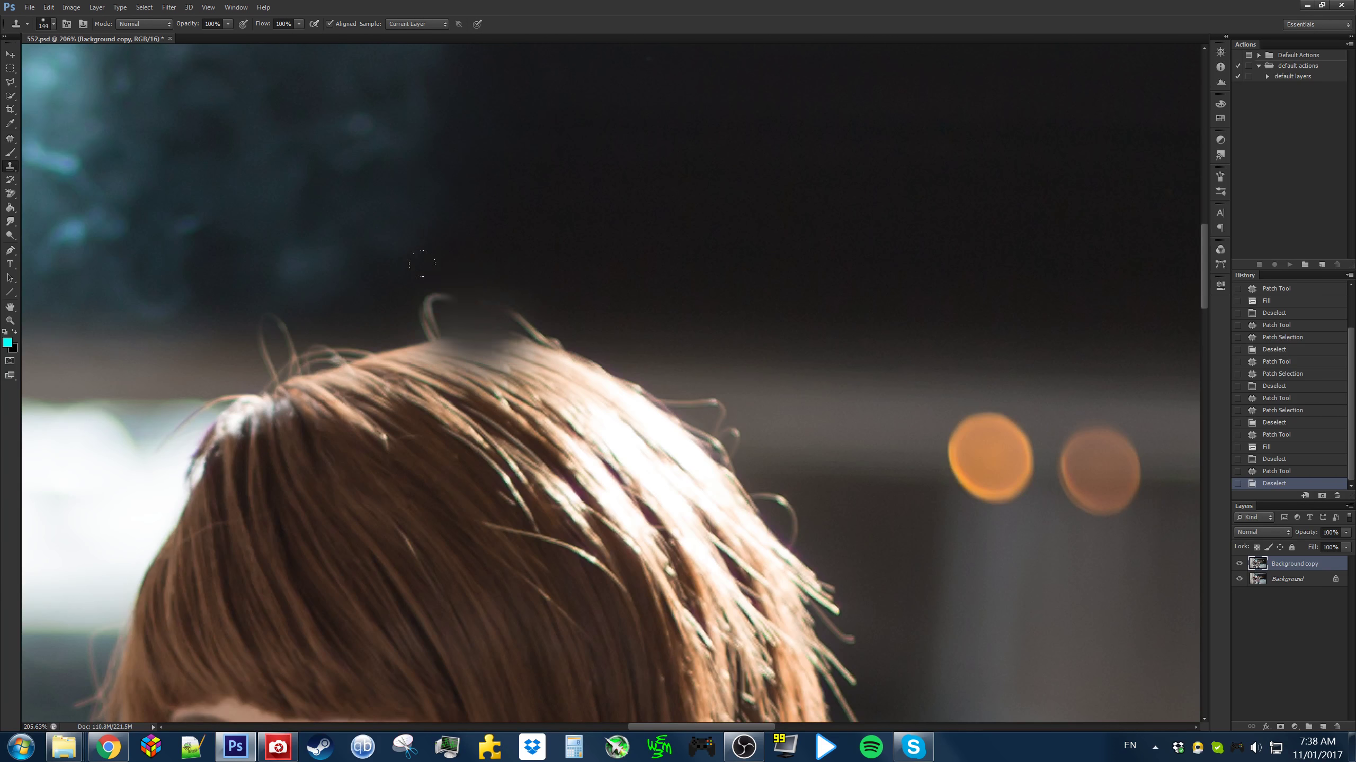
pyautogui.moveTo(475, 314)
pyautogui.mouseDown()
pyautogui.moveTo(487, 313)
pyautogui.moveTo(478, 363)
pyautogui.moveTo(503, 332)
pyautogui.mouseUp()
pyautogui.keyDown('alt'); pyautogui.click(385, 256); pyautogui.keyUp('alt')
pyautogui.moveTo(507, 330); pyautogui.dragTo(528, 320)
pyautogui.keyDown('alt'); pyautogui.click(477, 255); pyautogui.keyUp('alt')
pyautogui.scroll(-8, 838, 147)
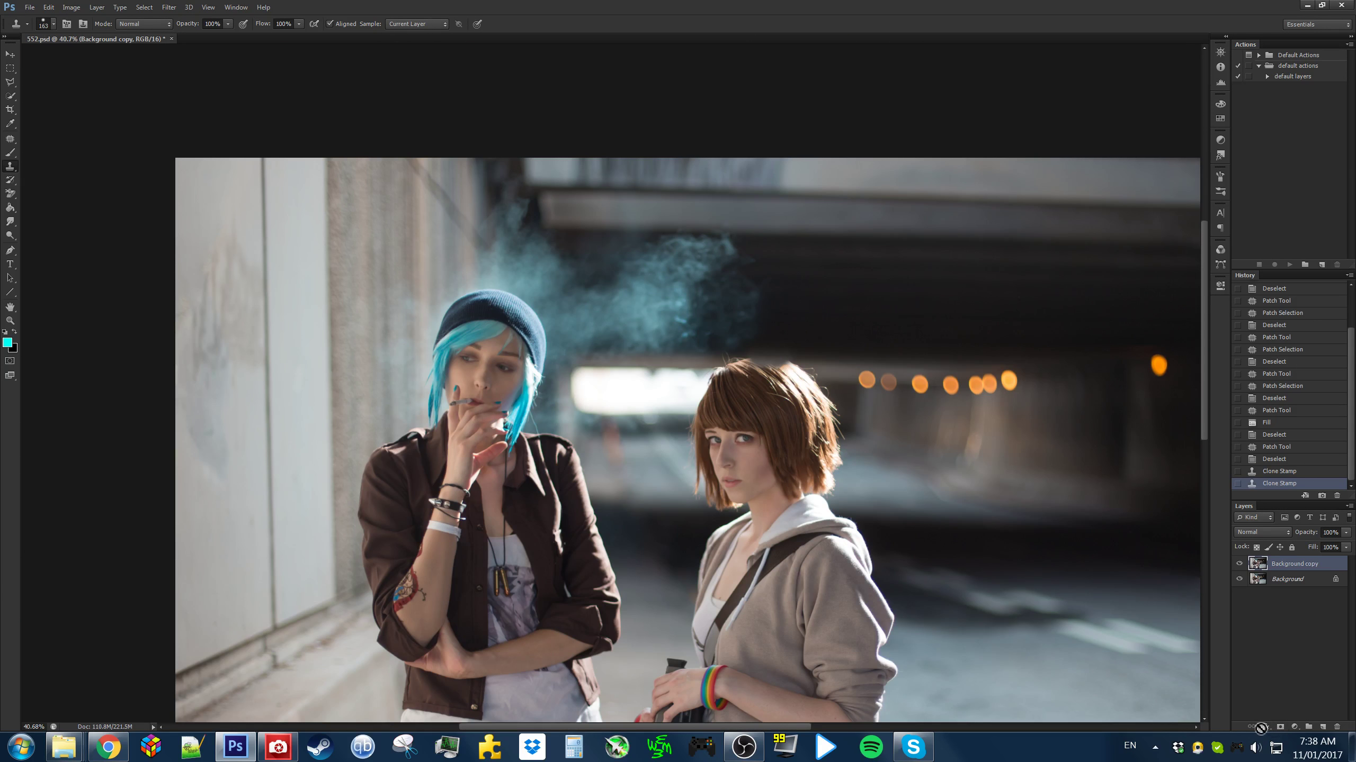
# Add a white layer mask to Background copy and paint black over the cloned crown area to bring back the original hair
pyautogui.click(1280, 726)
pyautogui.press('b')
pyautogui.press('d')
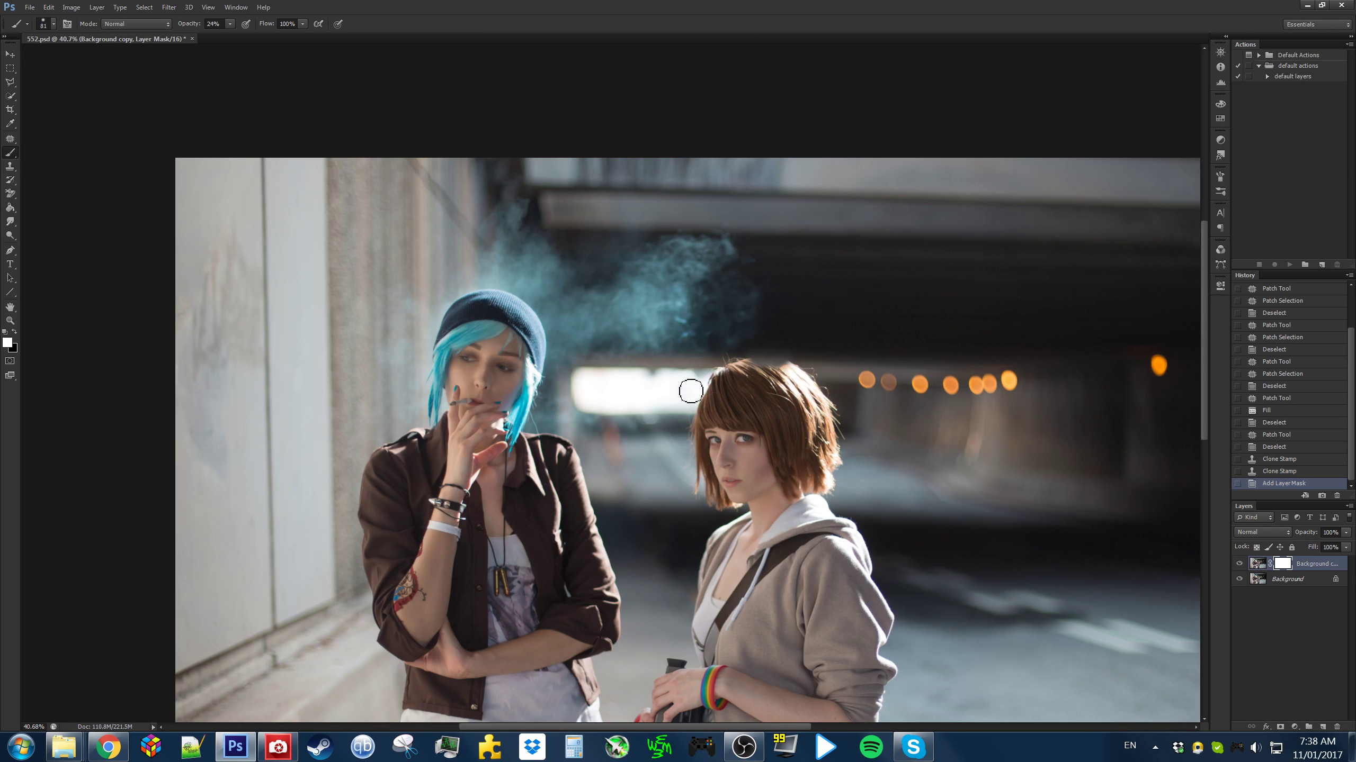
pyautogui.moveTo(729, 380); pyautogui.dragTo(735, 381)
pyautogui.scroll(10, 922, 383)
pyautogui.press('x')
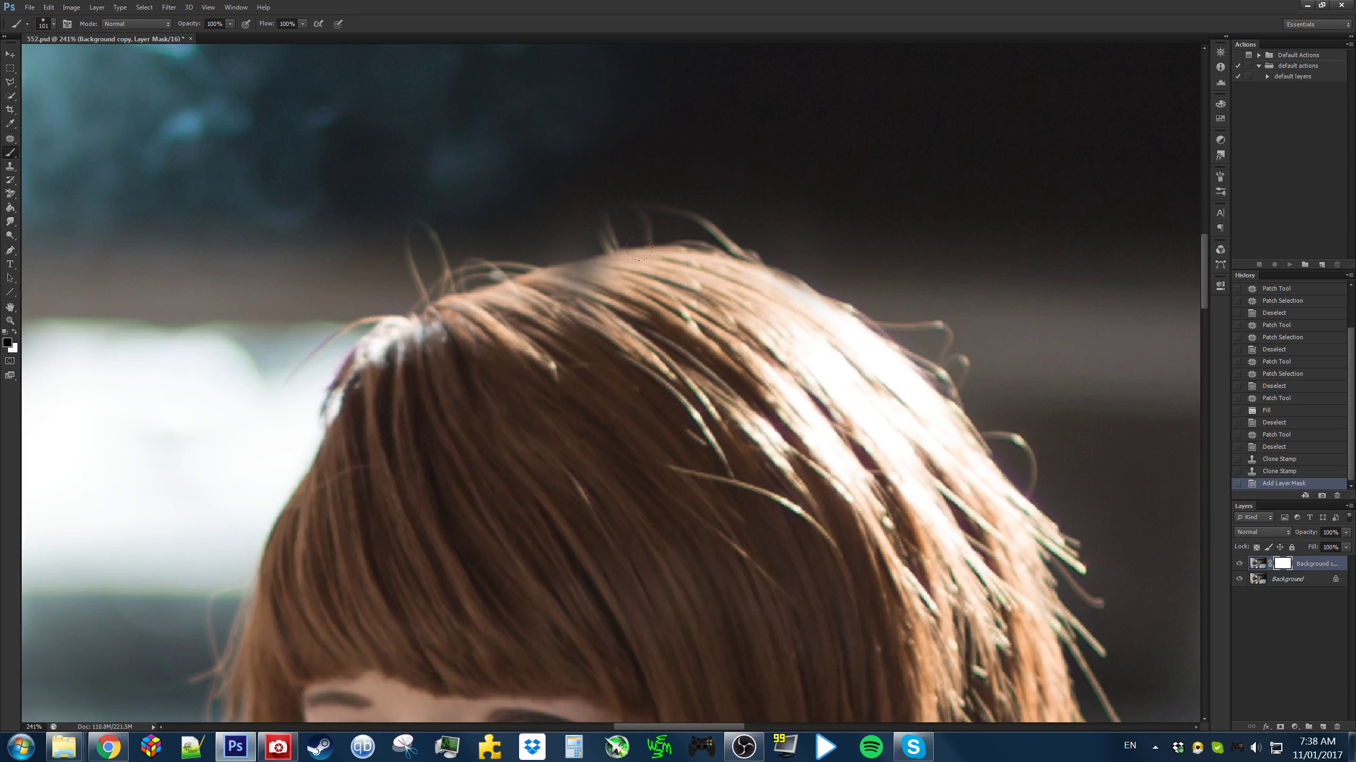
pyautogui.moveTo(639, 248); pyautogui.dragTo(560, 212)
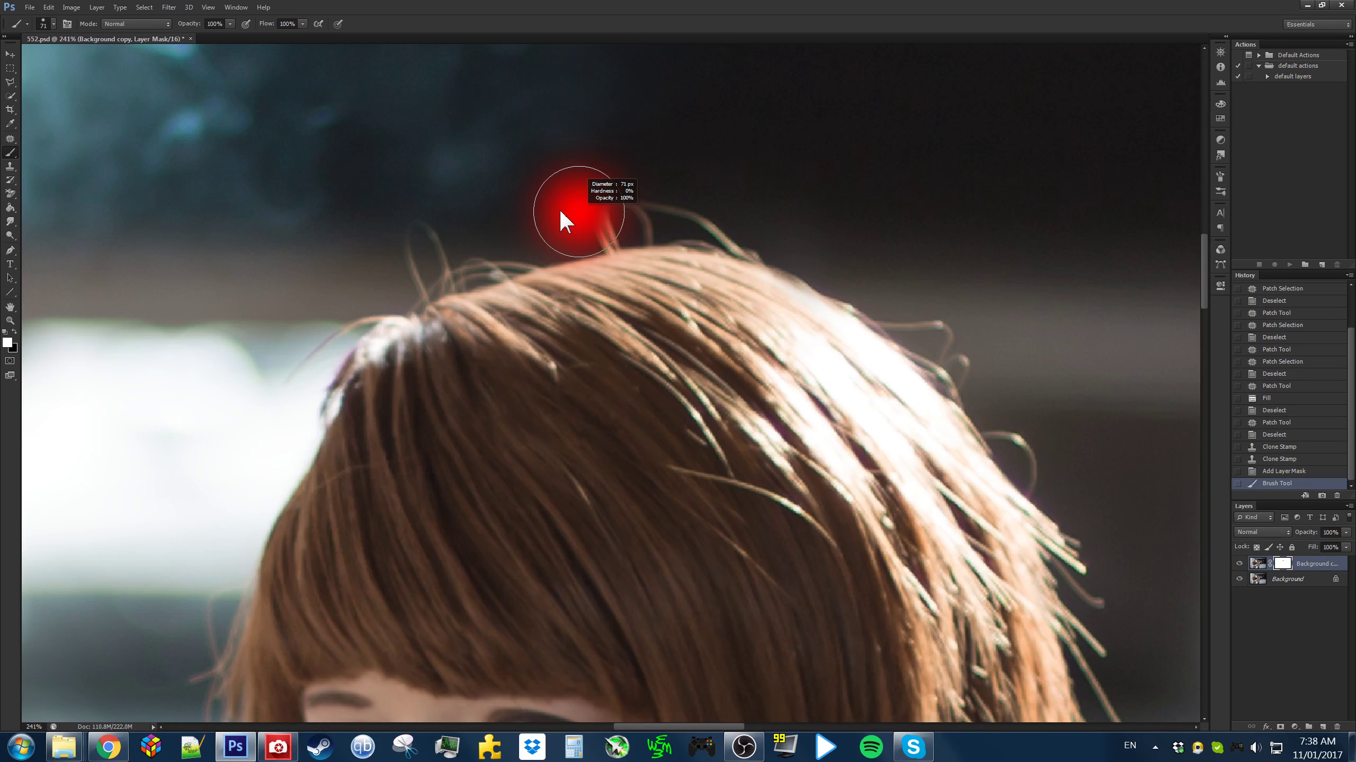
# Paint white on the mask just above the crown's hairline to hide the looping hairs behind the cloned background
pyautogui.scroll(4, 539, 230)
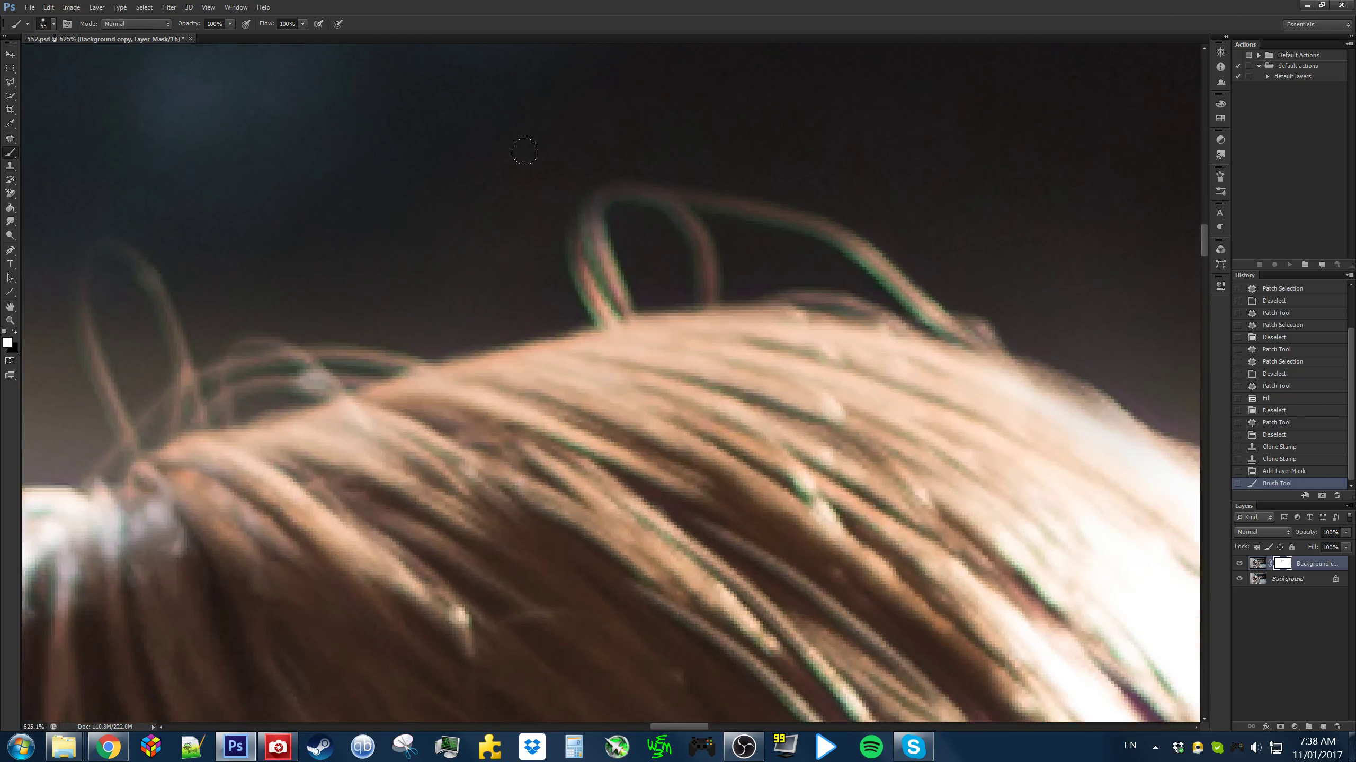
pyautogui.moveTo(568, 241)
pyautogui.mouseDown()
pyautogui.moveTo(553, 289)
pyautogui.moveTo(592, 226)
pyautogui.moveTo(575, 174)
pyautogui.mouseUp()
pyautogui.moveTo(705, 223)
pyautogui.mouseDown()
pyautogui.moveTo(568, 230)
pyautogui.moveTo(540, 208)
pyautogui.moveTo(532, 223)
pyautogui.moveTo(729, 218)
pyautogui.moveTo(808, 251)
pyautogui.moveTo(767, 249)
pyautogui.moveTo(812, 272)
pyautogui.mouseUp()
pyautogui.moveTo(790, 344); pyautogui.dragTo(833, 355)
pyautogui.moveTo(411, 307); pyautogui.dragTo(344, 342)
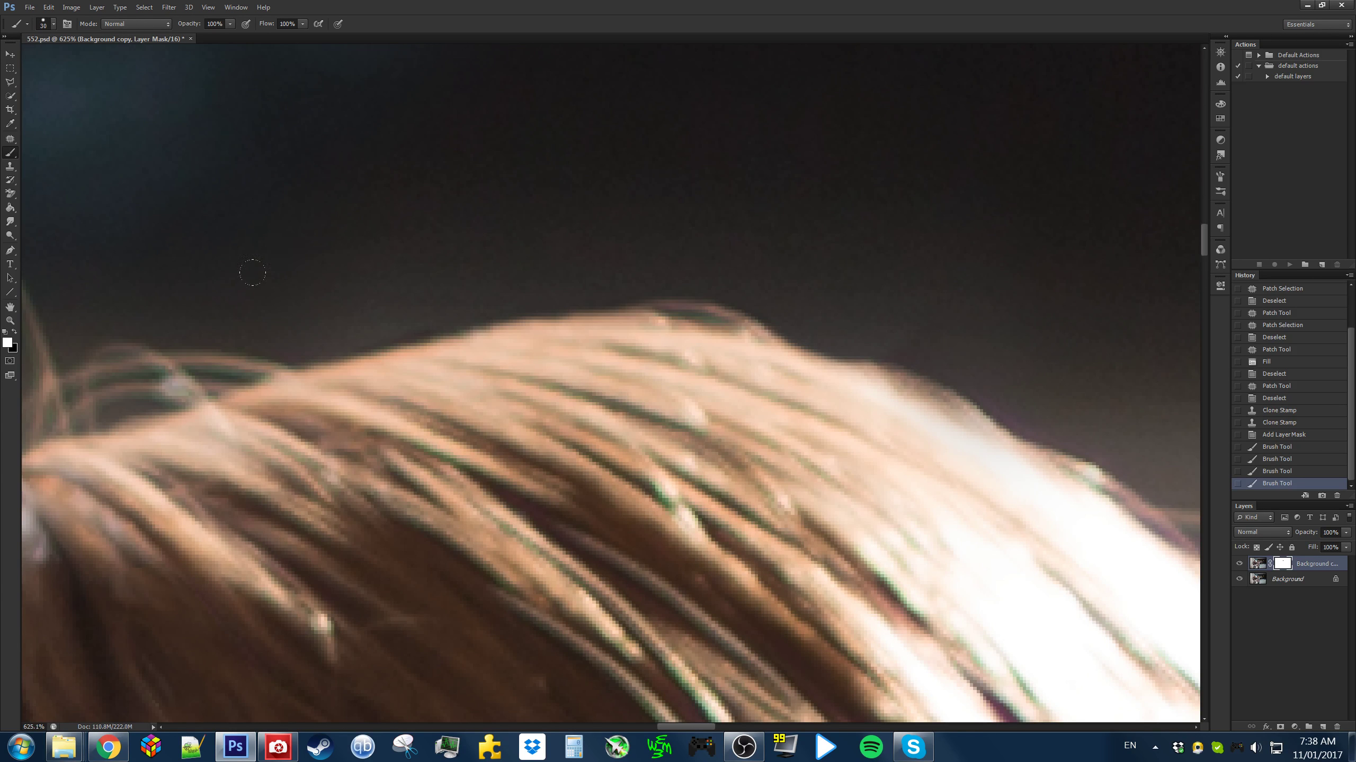
pyautogui.moveTo(317, 262); pyautogui.dragTo(323, 259)
pyautogui.scroll(-8, 855, 291)
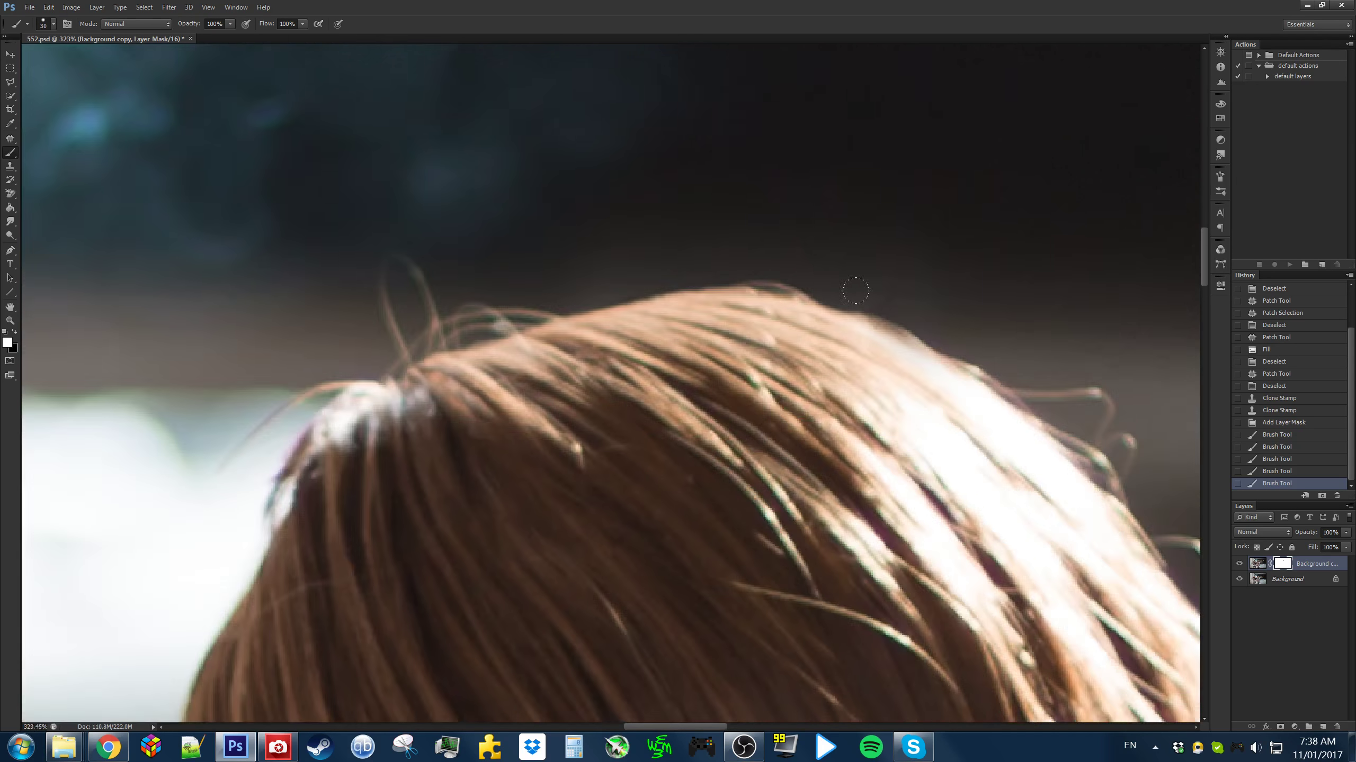
pyautogui.moveTo(911, 374); pyautogui.dragTo(857, 384)
# Toggle the visibility of Background copy to compare the retouched photo with the original
pyautogui.click(1238, 567)
pyautogui.click(1238, 568)
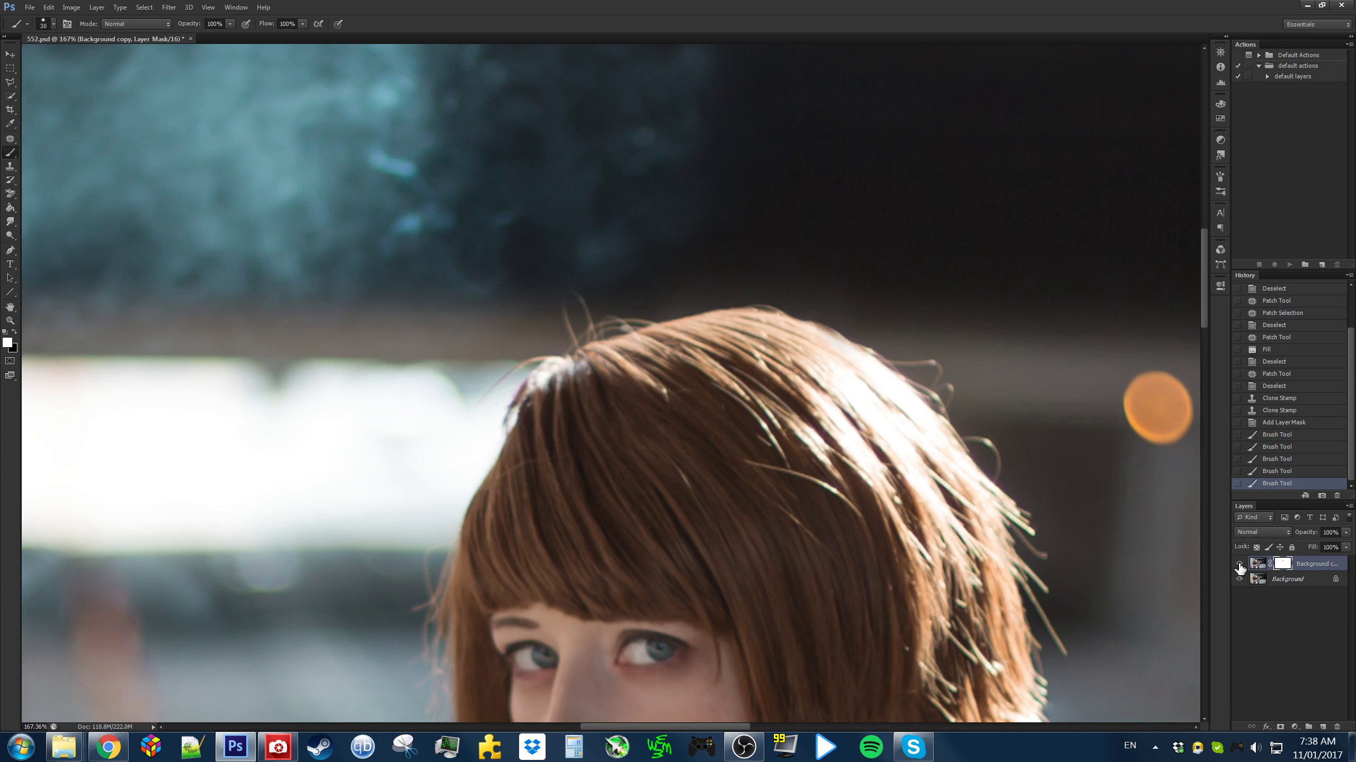
pyautogui.scroll(-6, 917, 487)
pyautogui.scroll(2, 753, 451)
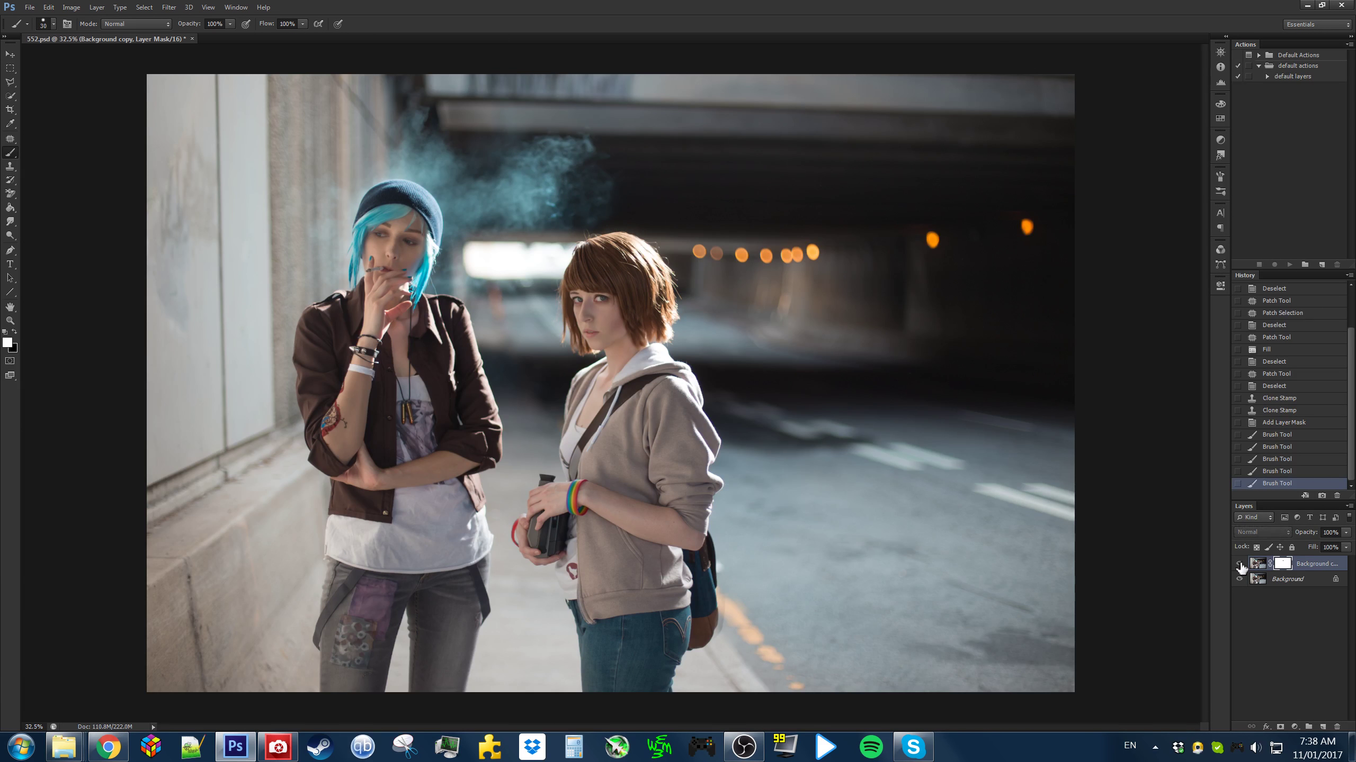
pyautogui.click(1240, 565)
pyautogui.click(1240, 565)
pyautogui.click(1240, 565)
pyautogui.click(1240, 565)
pyautogui.click(1240, 565)
pyautogui.click(1240, 565)
pyautogui.click(1240, 565)
pyautogui.click(1240, 565)
pyautogui.click(1238, 565)
# Merge Background copy into the Background layer and run the "default layers" action to build the dodge, burn and curves layers
pyautogui.hotkey('ctrl', 'e')
pyautogui.click(11, 69)
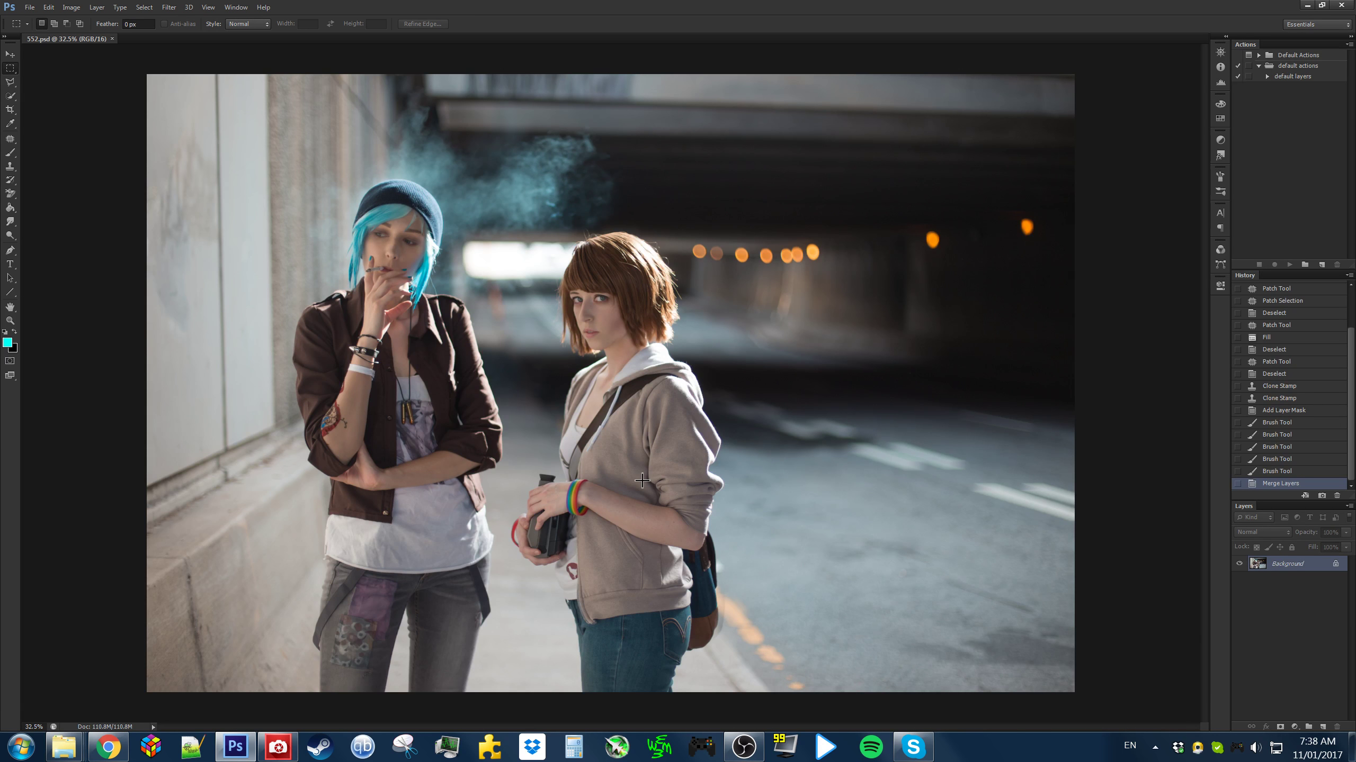
pyautogui.click(1299, 79)
pyautogui.click(1291, 266)
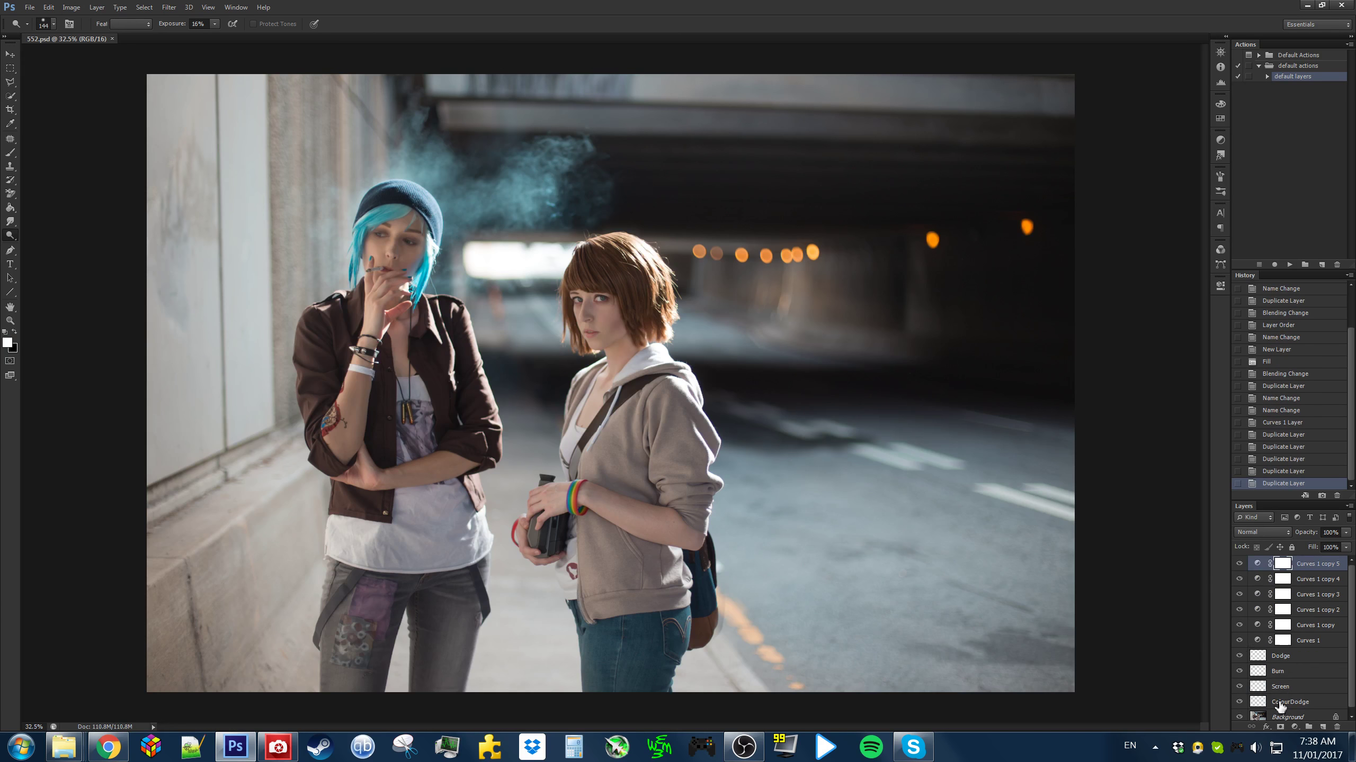
# On the Dodge layer, lighten the iris around the pupil of the brown-haired woman's left eye with the Dodge tool at 16% midtones exposure
pyautogui.click(10, 234)
pyautogui.scroll(10, 510, 270)
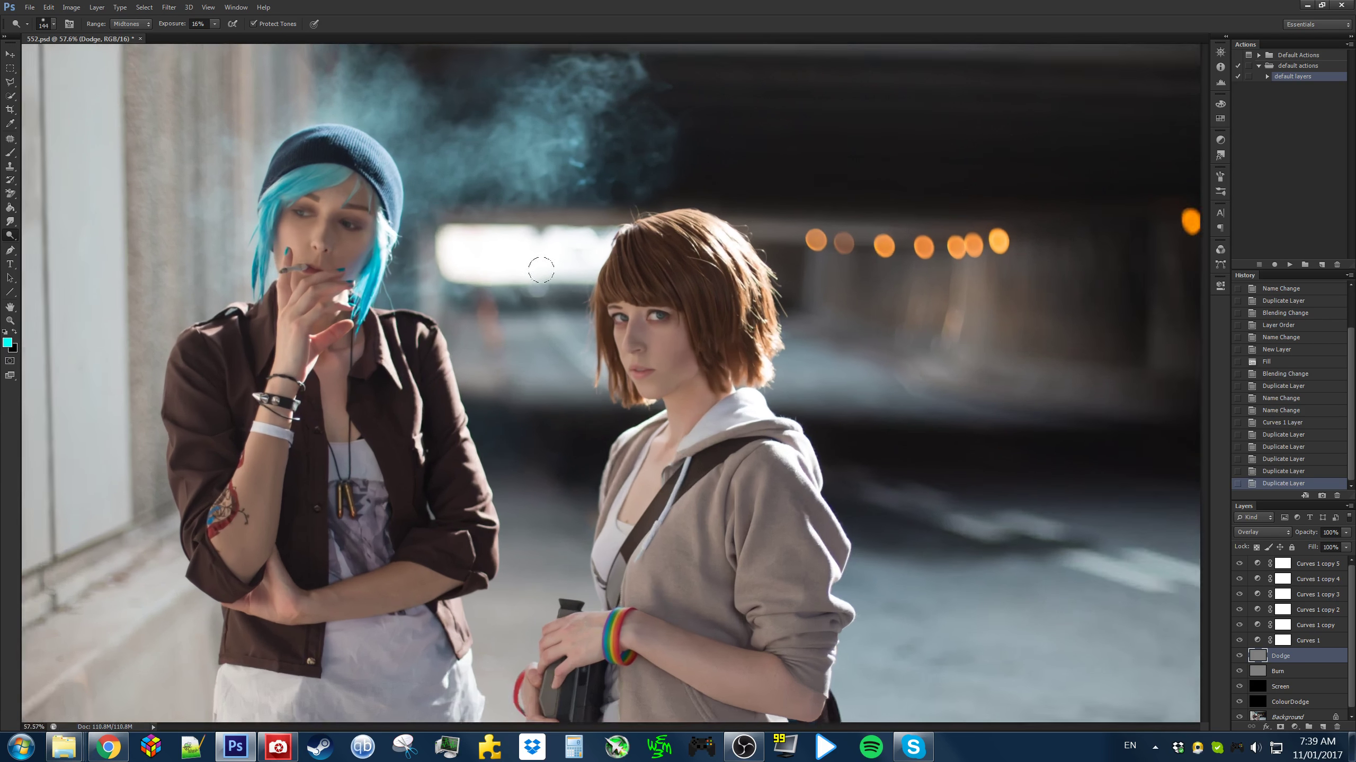
pyautogui.scroll(6, 675, 317)
pyautogui.moveTo(725, 334)
pyautogui.mouseDown()
pyautogui.moveTo(656, 329)
pyautogui.moveTo(666, 314)
pyautogui.moveTo(711, 324)
pyautogui.moveTo(707, 339)
pyautogui.mouseUp()
pyautogui.scroll(18, 771, 294)
pyautogui.scroll(5, 662, 325)
pyautogui.moveTo(659, 320); pyautogui.dragTo(703, 340)
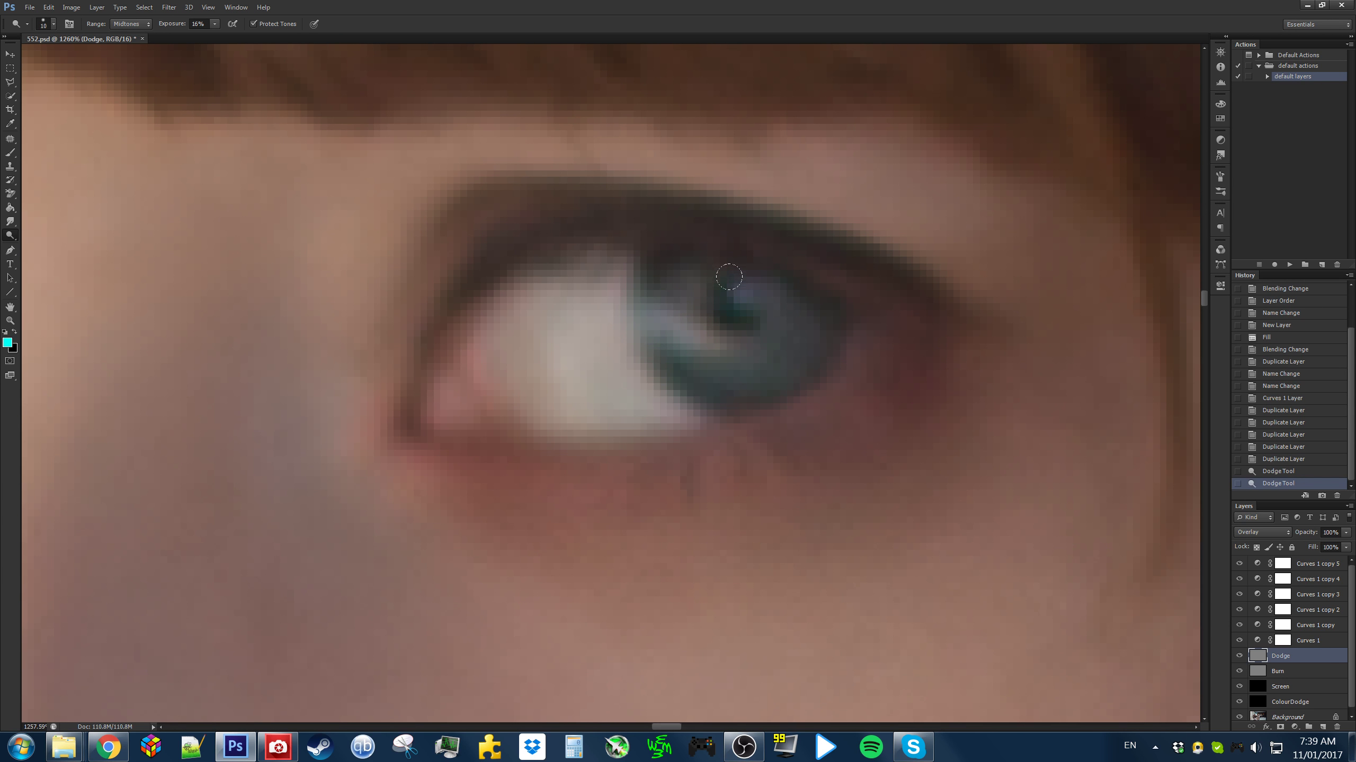
pyautogui.click(733, 274)
pyautogui.click(739, 272)
pyautogui.click(743, 284)
pyautogui.click(748, 291)
pyautogui.click(764, 297)
pyautogui.click(768, 328)
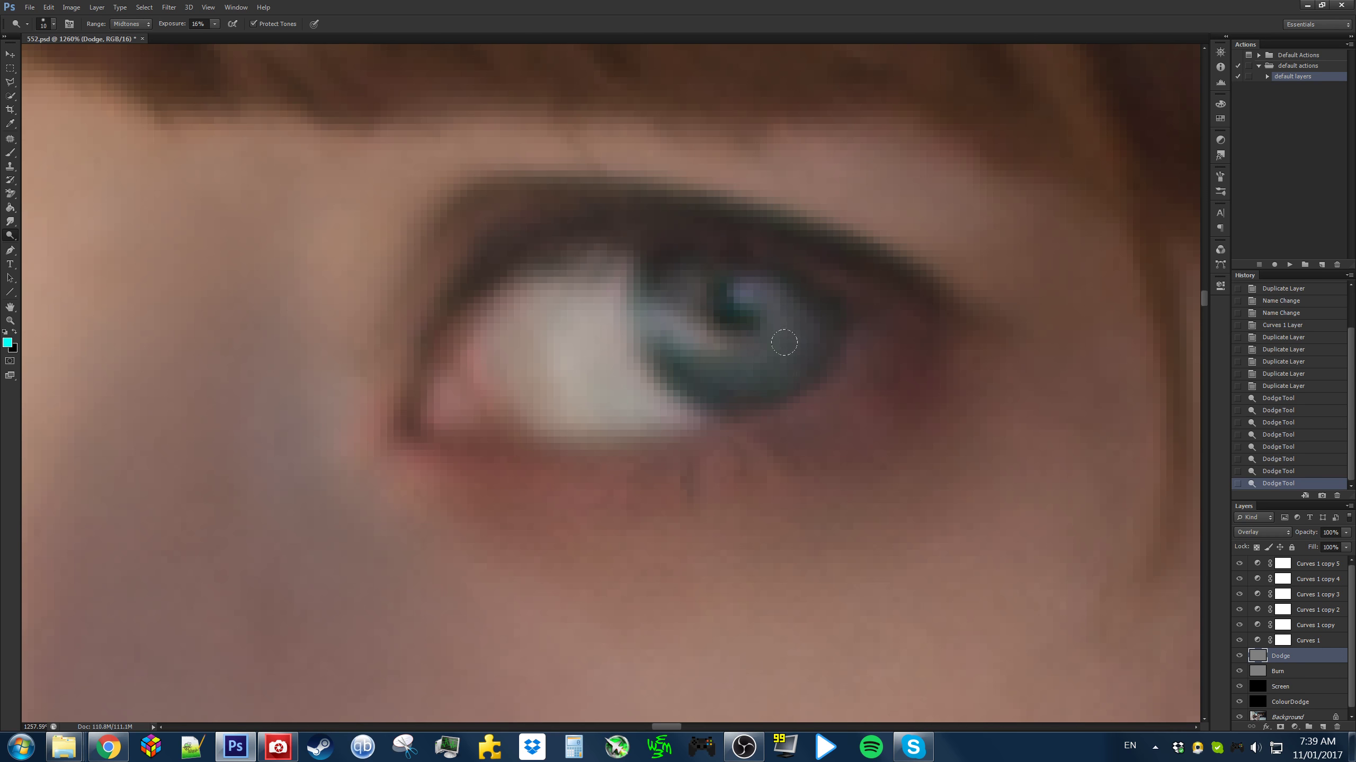
# Dodge the lower iris and catchlight of the brown-haired woman's left eye to brighten them further
pyautogui.moveTo(784, 327)
pyautogui.mouseDown()
pyautogui.moveTo(725, 354)
pyautogui.moveTo(723, 330)
pyautogui.moveTo(691, 328)
pyautogui.mouseUp()
pyautogui.moveTo(686, 328)
pyautogui.mouseDown()
pyautogui.moveTo(647, 320)
pyautogui.moveTo(675, 334)
pyautogui.mouseUp()
pyautogui.moveTo(606, 318); pyautogui.dragTo(570, 309)
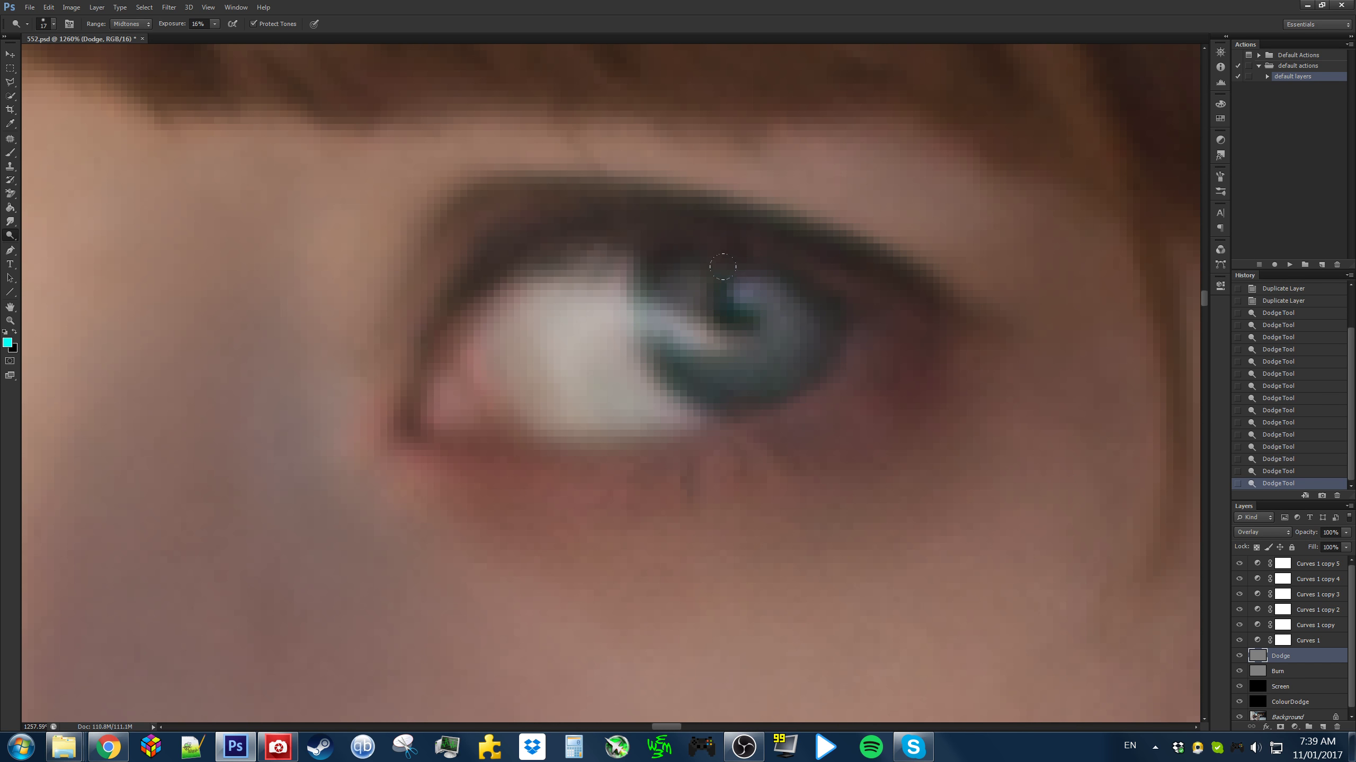
pyautogui.click(756, 283)
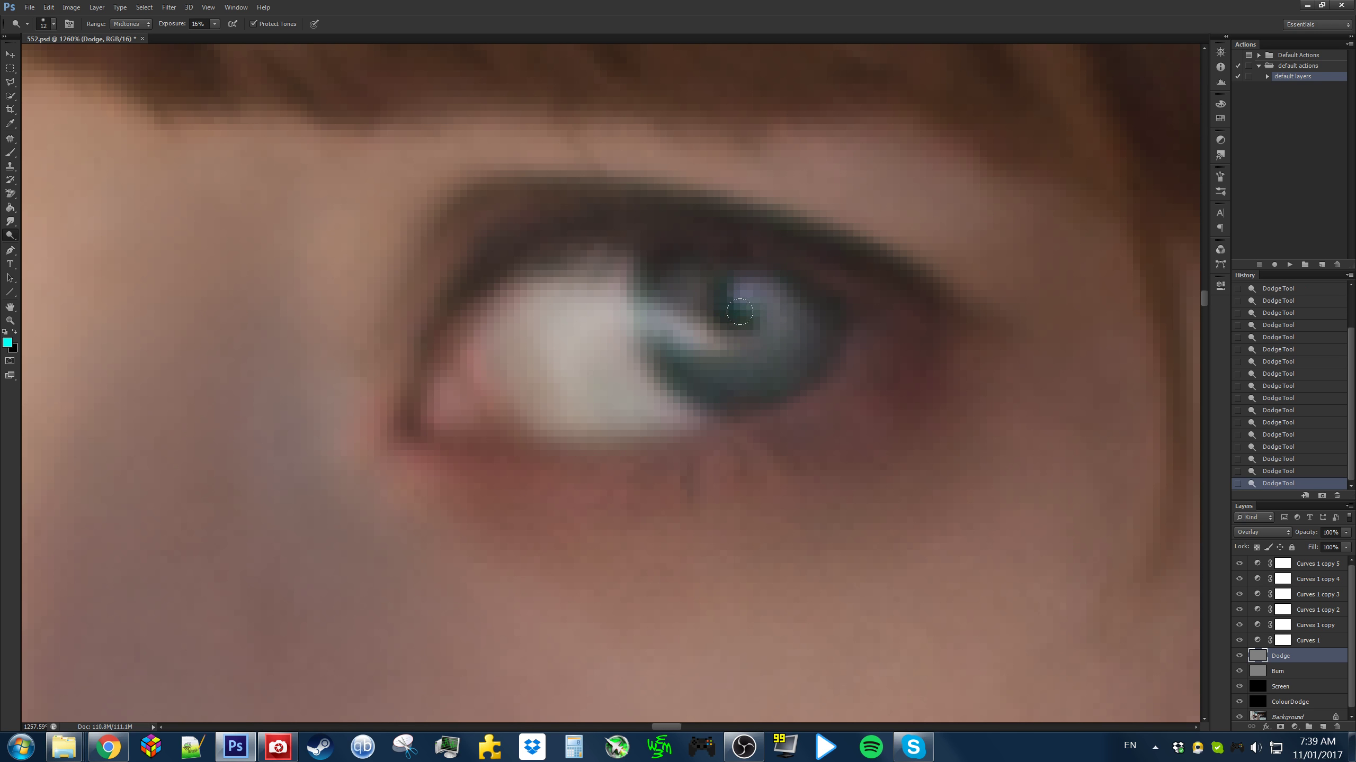
pyautogui.scroll(-5, 736, 323)
pyautogui.scroll(4, 735, 324)
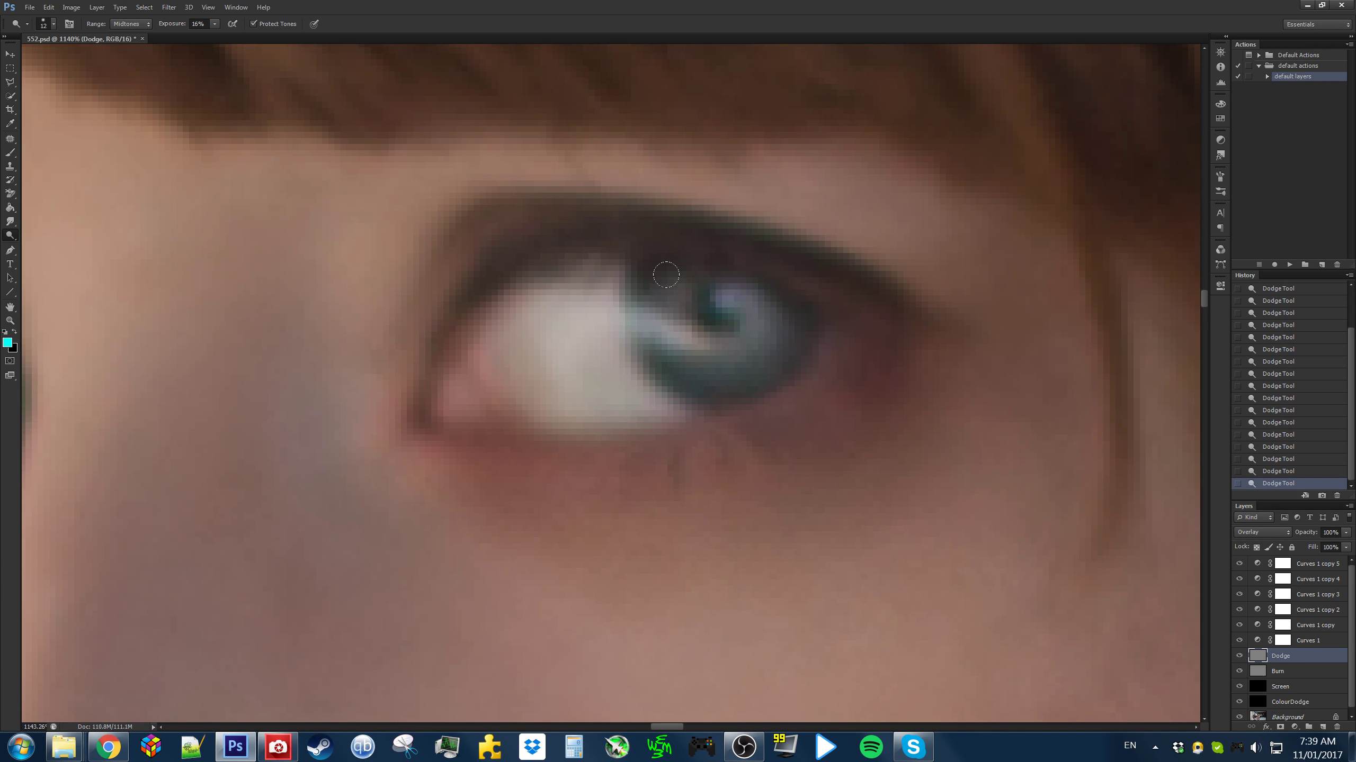
# Dodge the iris of the brown-haired woman's right eye with a small brush of about 10 px
pyautogui.scroll(-3, 539, 315)
pyautogui.scroll(3, 598, 299)
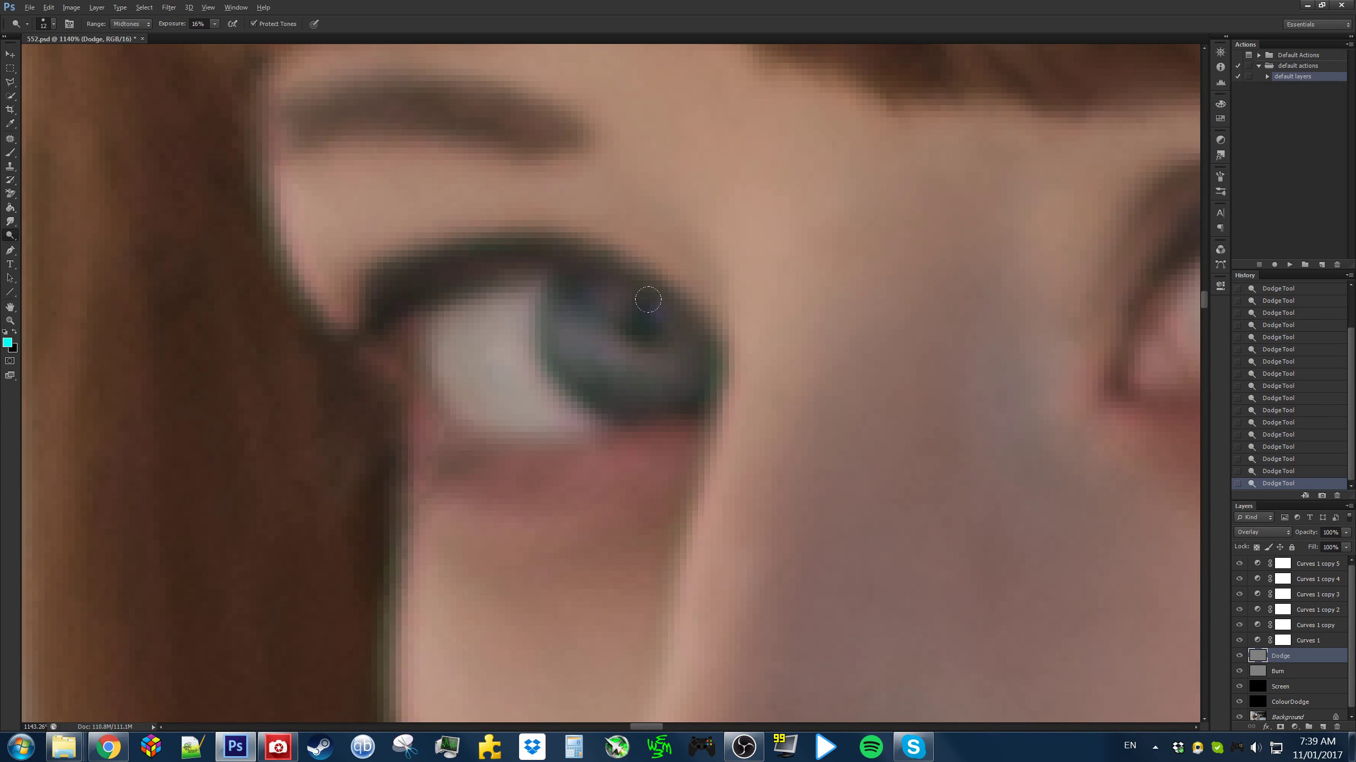
pyautogui.scroll(-3, 660, 320)
pyautogui.scroll(5, 647, 281)
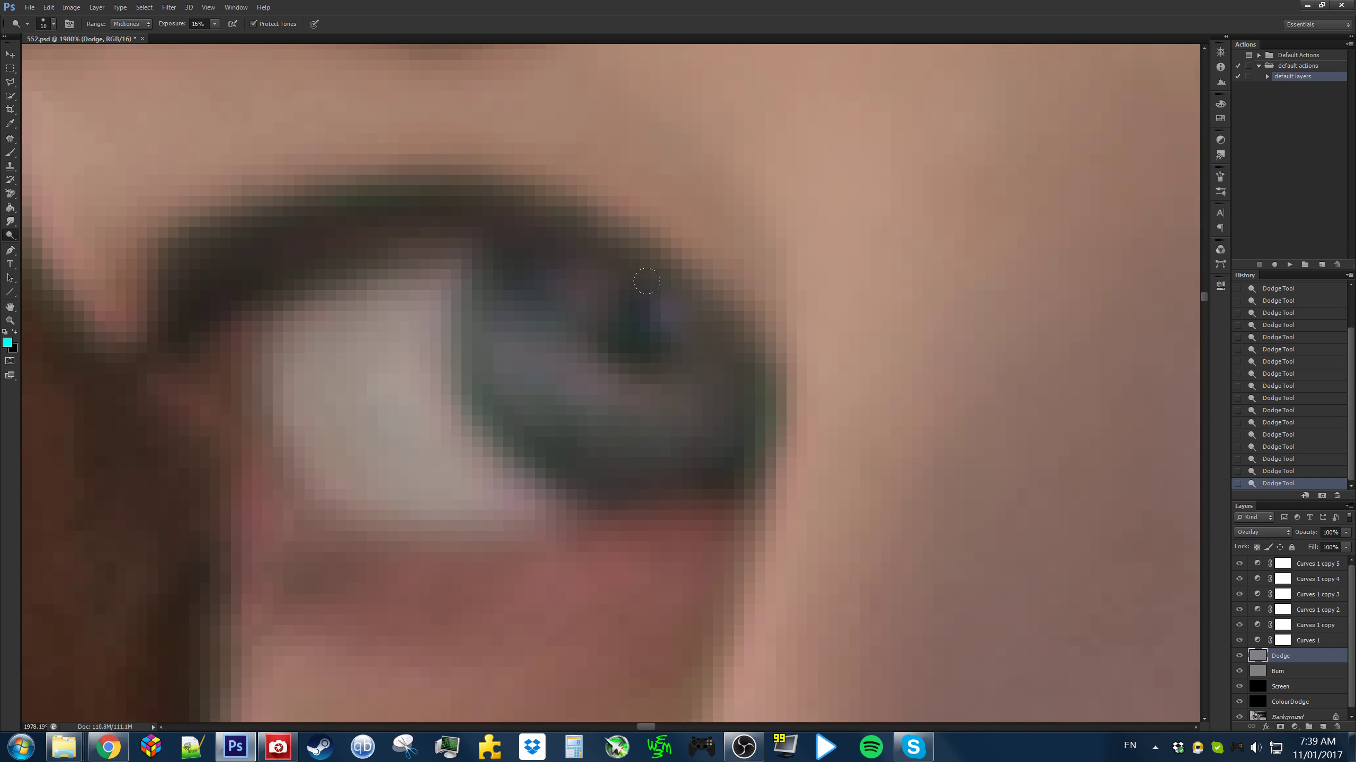
pyautogui.scroll(-3, 652, 379)
pyautogui.scroll(3, 400, 305)
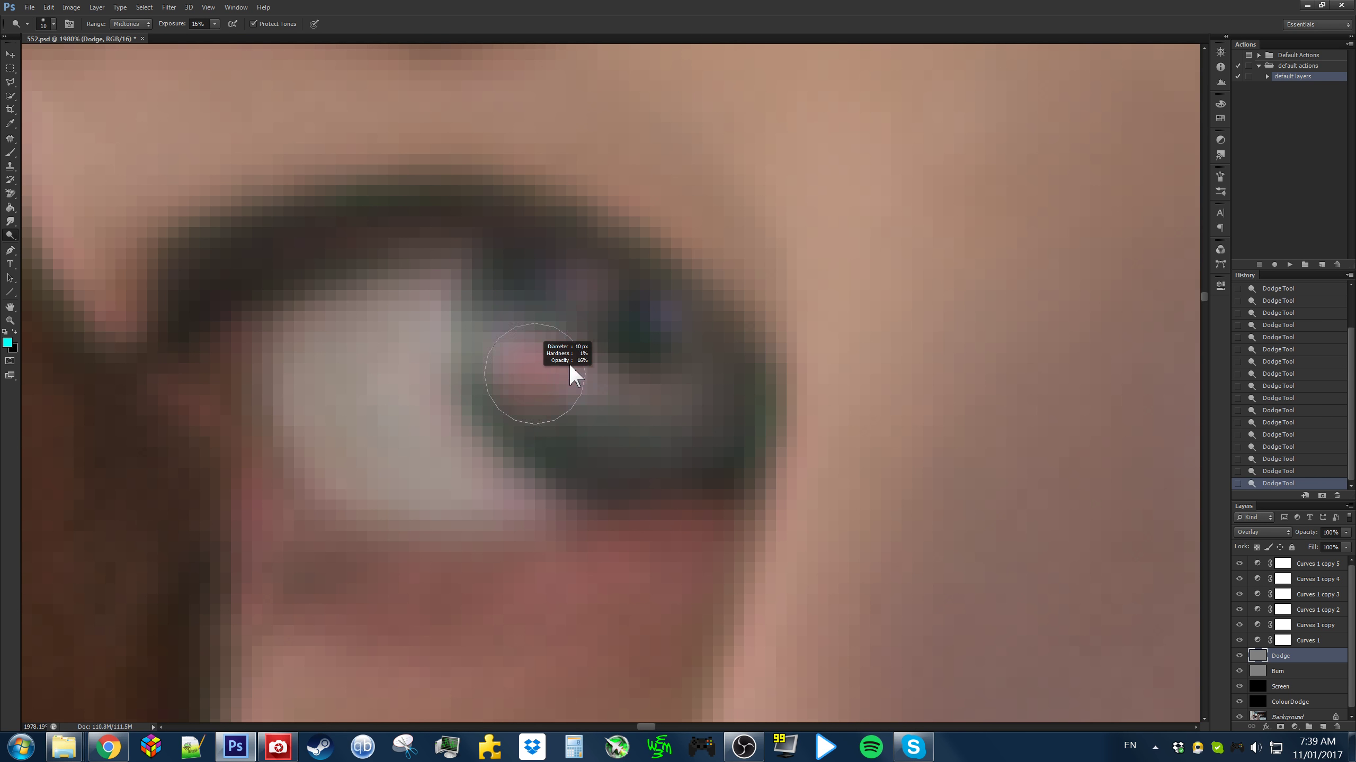
pyautogui.moveTo(569, 364)
pyautogui.mouseDown()
pyautogui.moveTo(611, 354)
pyautogui.moveTo(109, 282)
pyautogui.moveTo(504, 429)
pyautogui.mouseUp()
# Dodge the iris and the white of the blue-haired woman's right eye
pyautogui.scroll(-10, 552, 183)
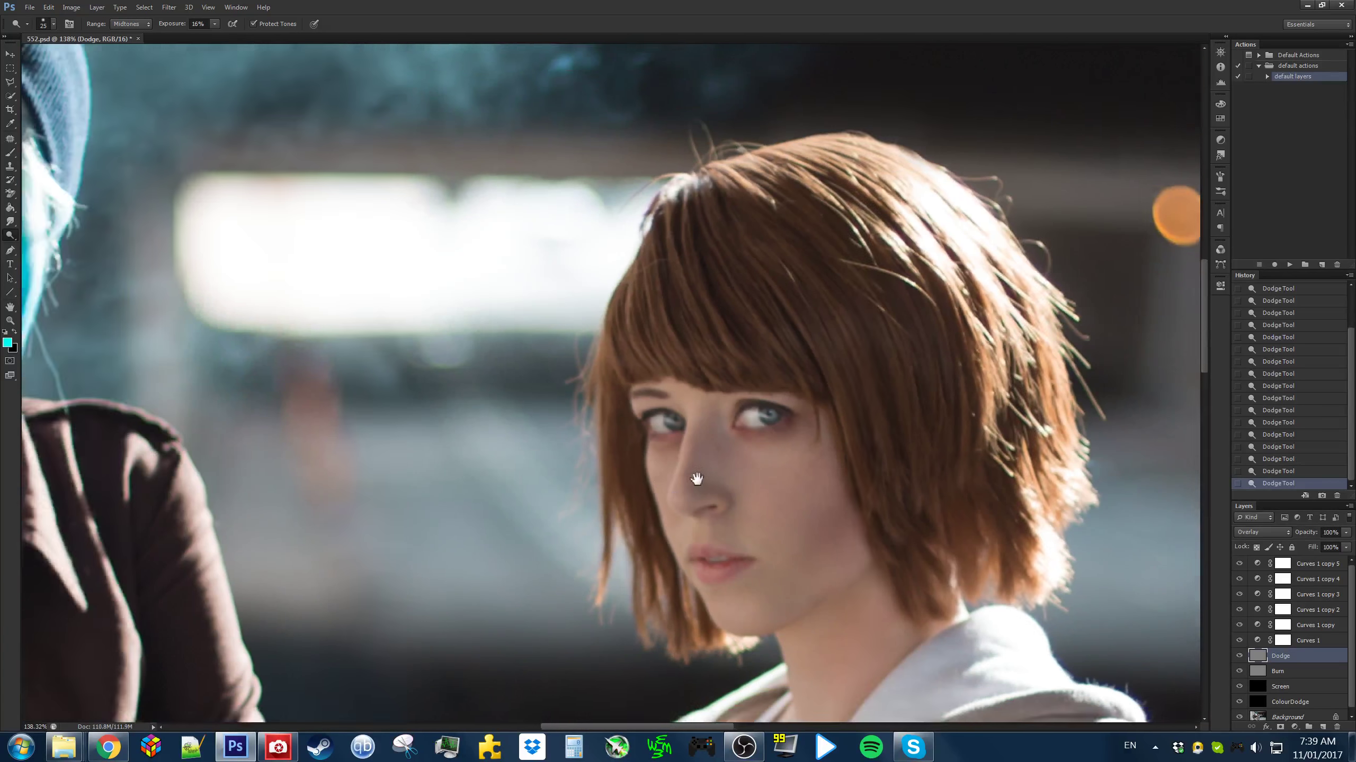
pyautogui.moveTo(697, 479); pyautogui.dragTo(1000, 423)
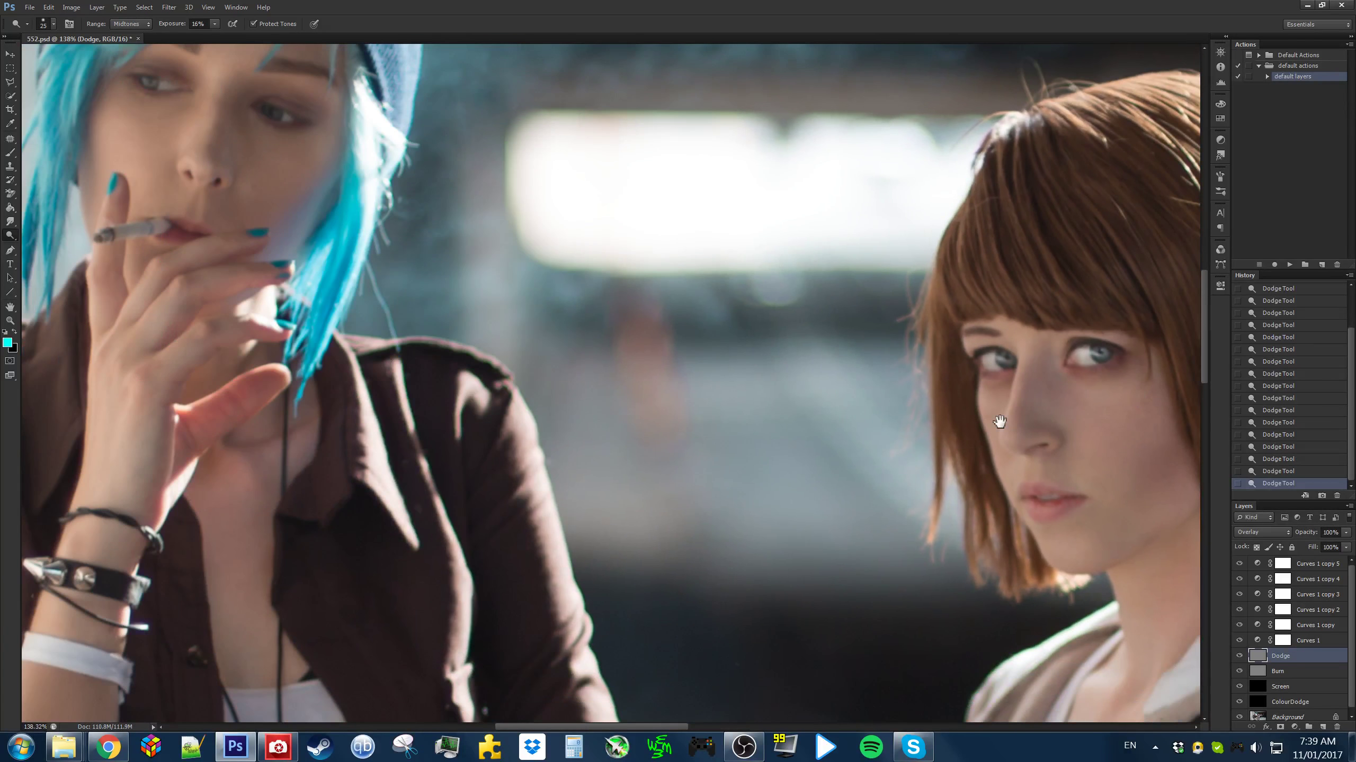
pyautogui.moveTo(337, 227); pyautogui.dragTo(698, 402)
pyautogui.scroll(4, 543, 248)
pyautogui.scroll(6, 542, 247)
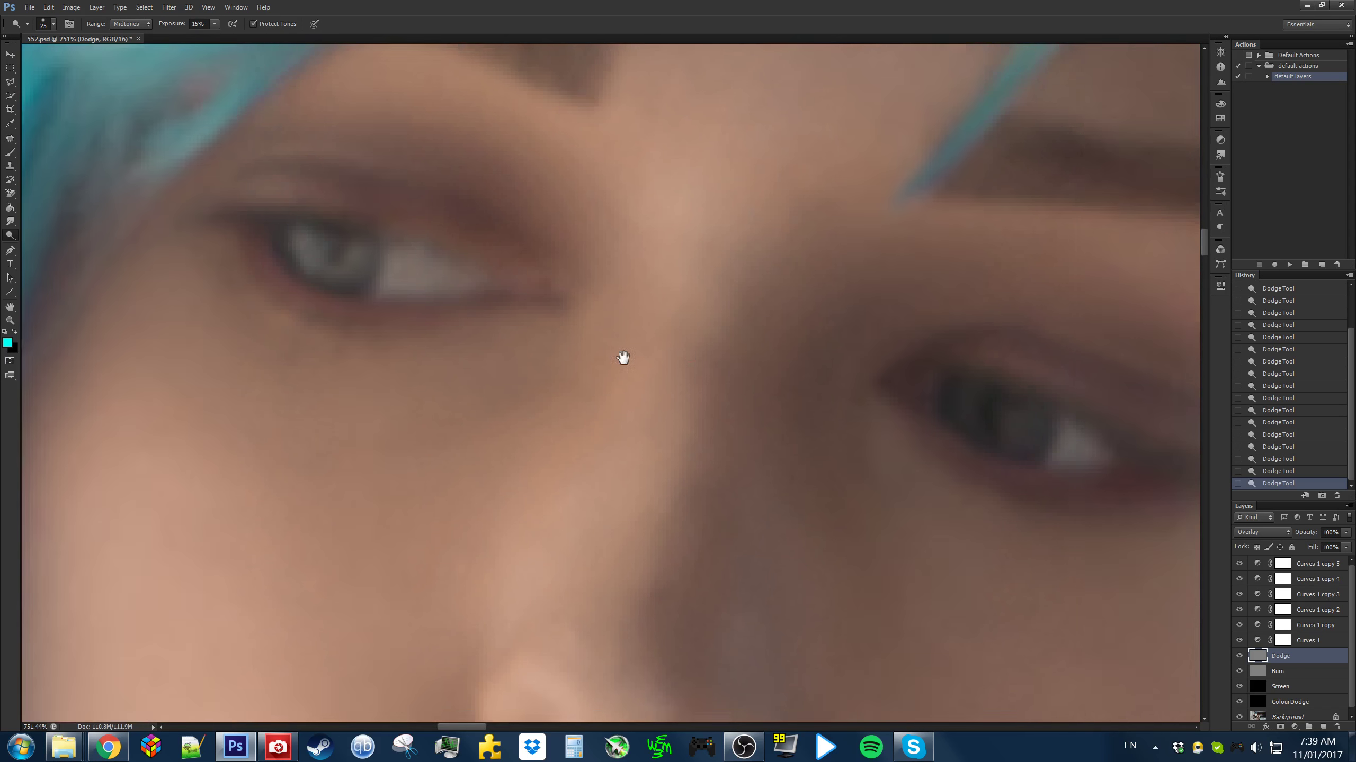
pyautogui.moveTo(623, 358)
pyautogui.mouseDown()
pyautogui.moveTo(270, 327)
pyautogui.moveTo(678, 364)
pyautogui.mouseUp()
pyautogui.moveTo(369, 279)
pyautogui.mouseDown()
pyautogui.moveTo(506, 311)
pyautogui.moveTo(442, 276)
pyautogui.mouseUp()
pyautogui.scroll(2, 441, 275)
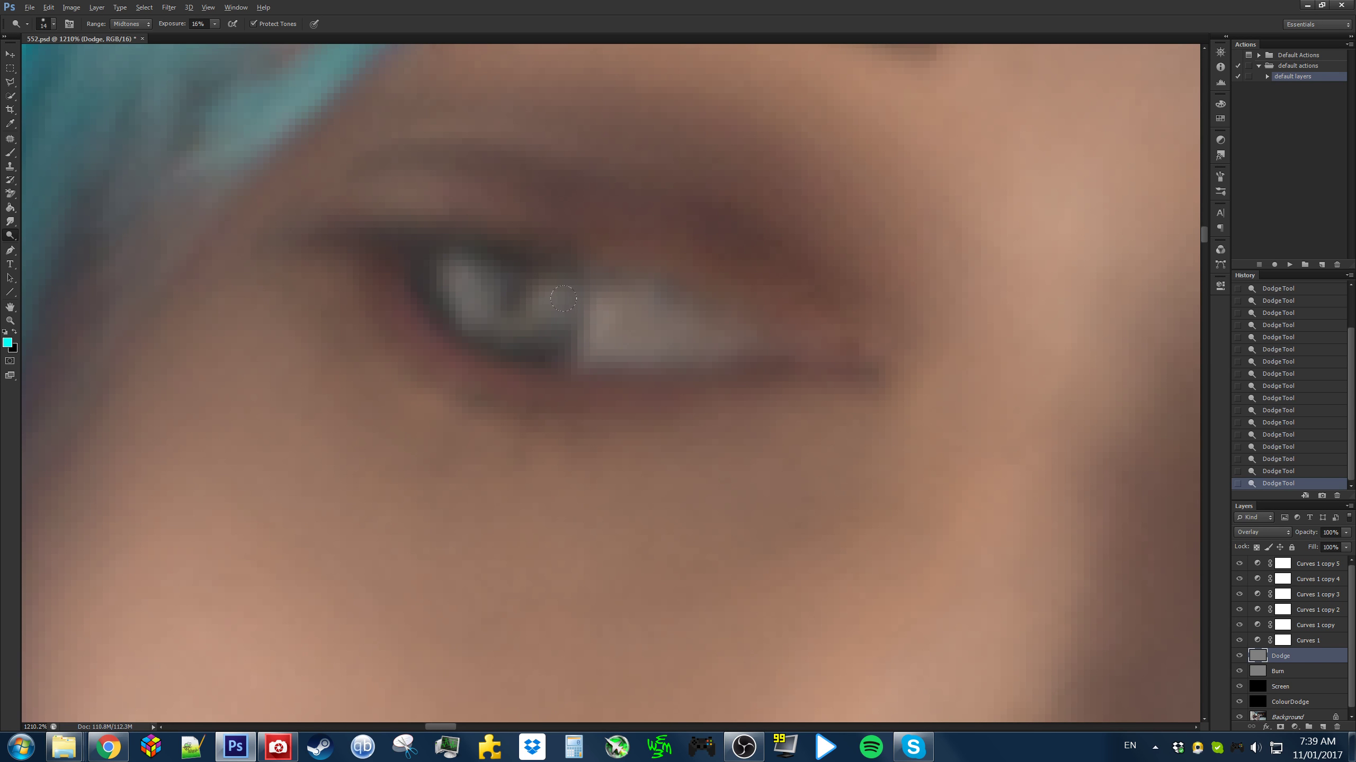
pyautogui.moveTo(582, 324); pyautogui.dragTo(603, 327)
# Dodge the iris and the white of the blue-haired woman's shadowed left eye
pyautogui.moveTo(906, 370); pyautogui.dragTo(130, 235)
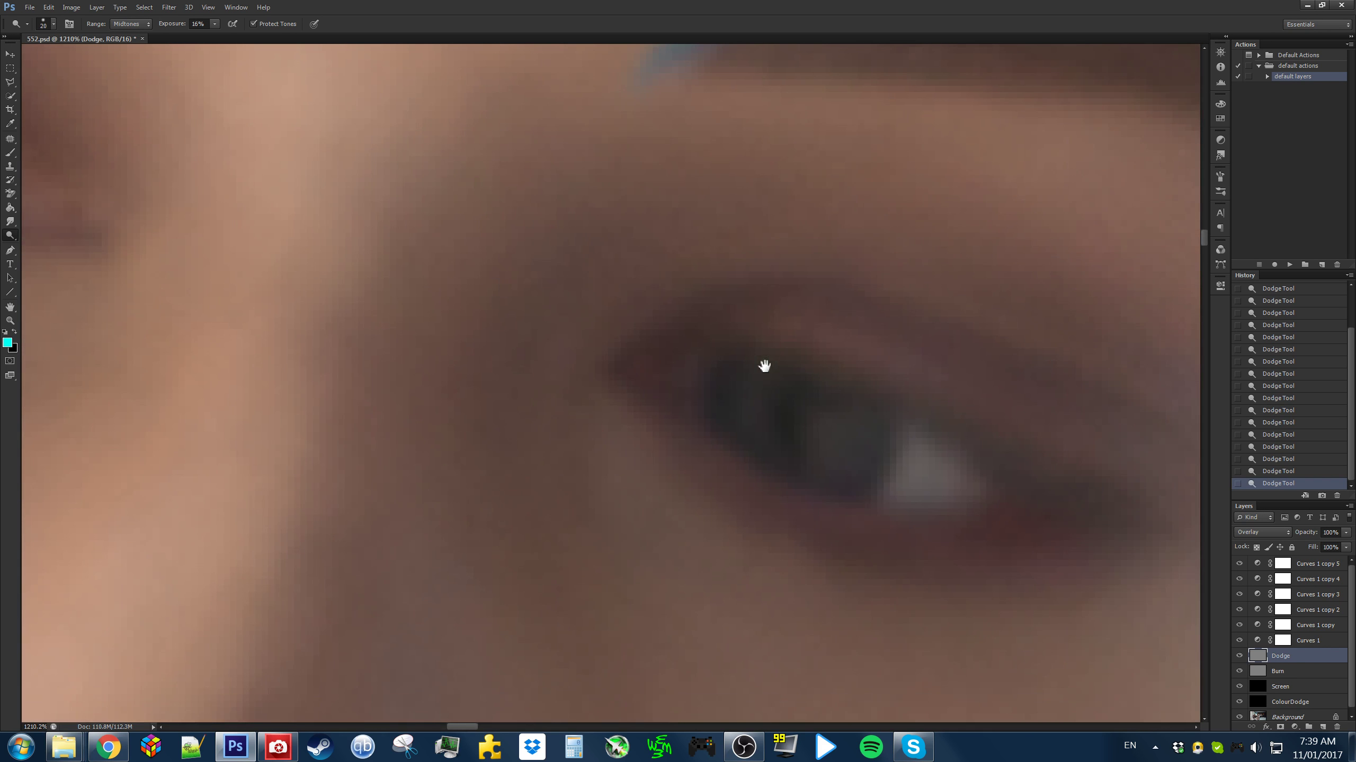
pyautogui.moveTo(699, 377); pyautogui.dragTo(674, 353)
pyautogui.hotkey('ctrl', '0')
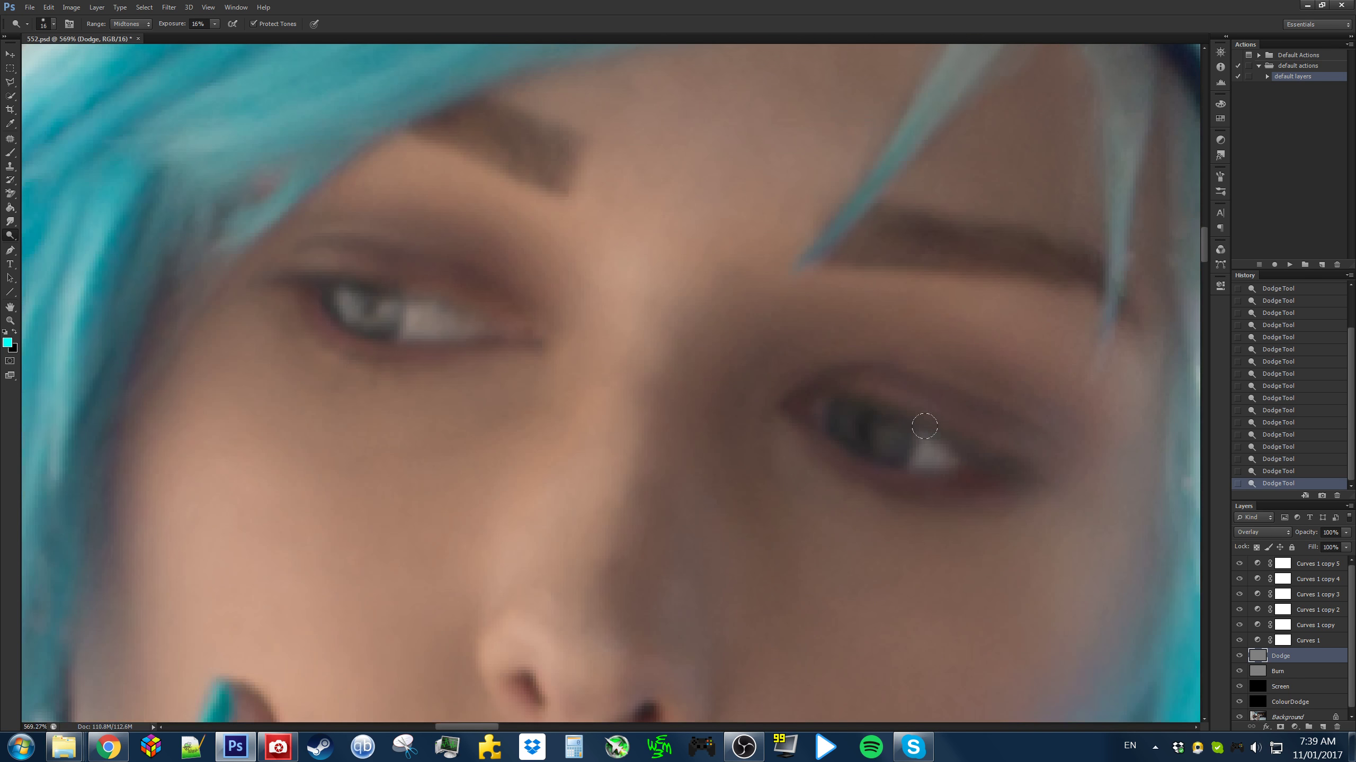
pyautogui.scroll(-4, 749, 358)
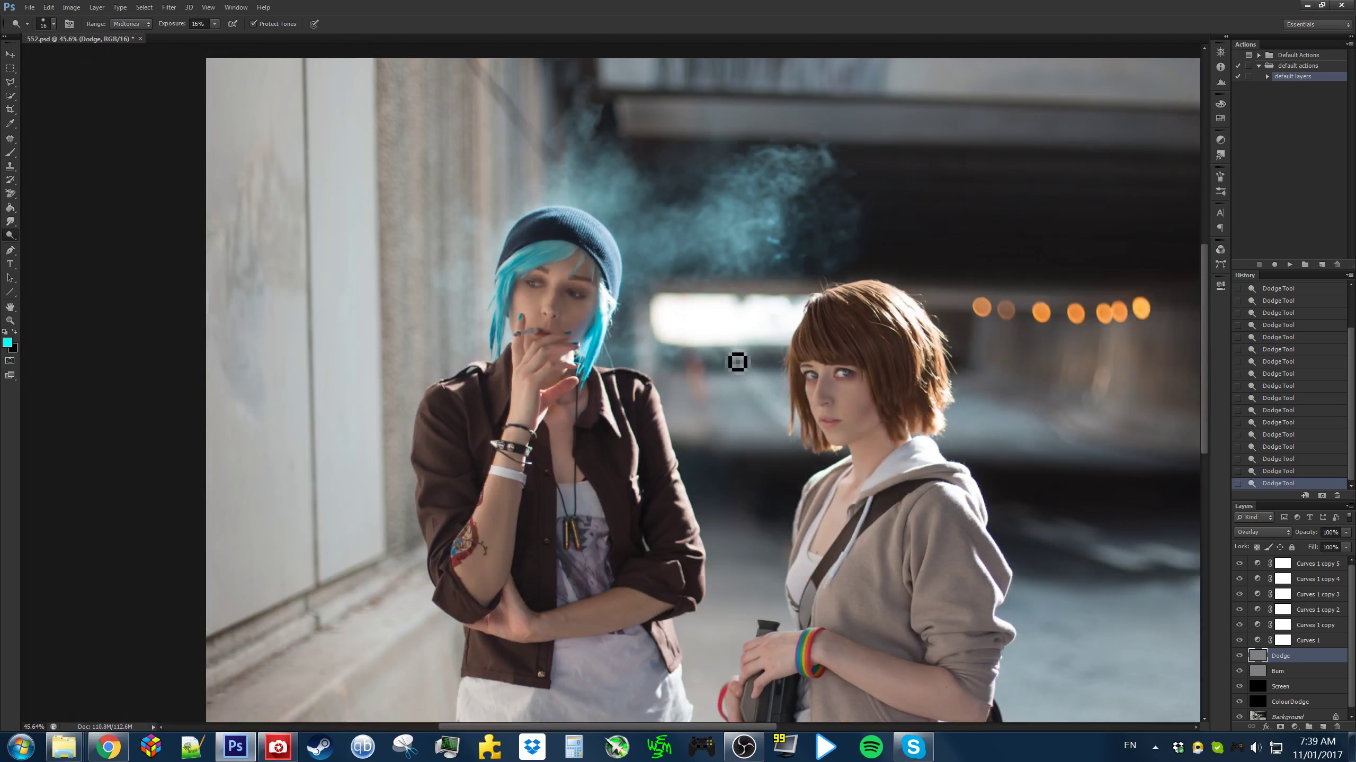
# Brighten the brown-haired woman's face with broad Dodge strokes using a brush of about 200 px
pyautogui.scroll(3, 606, 328)
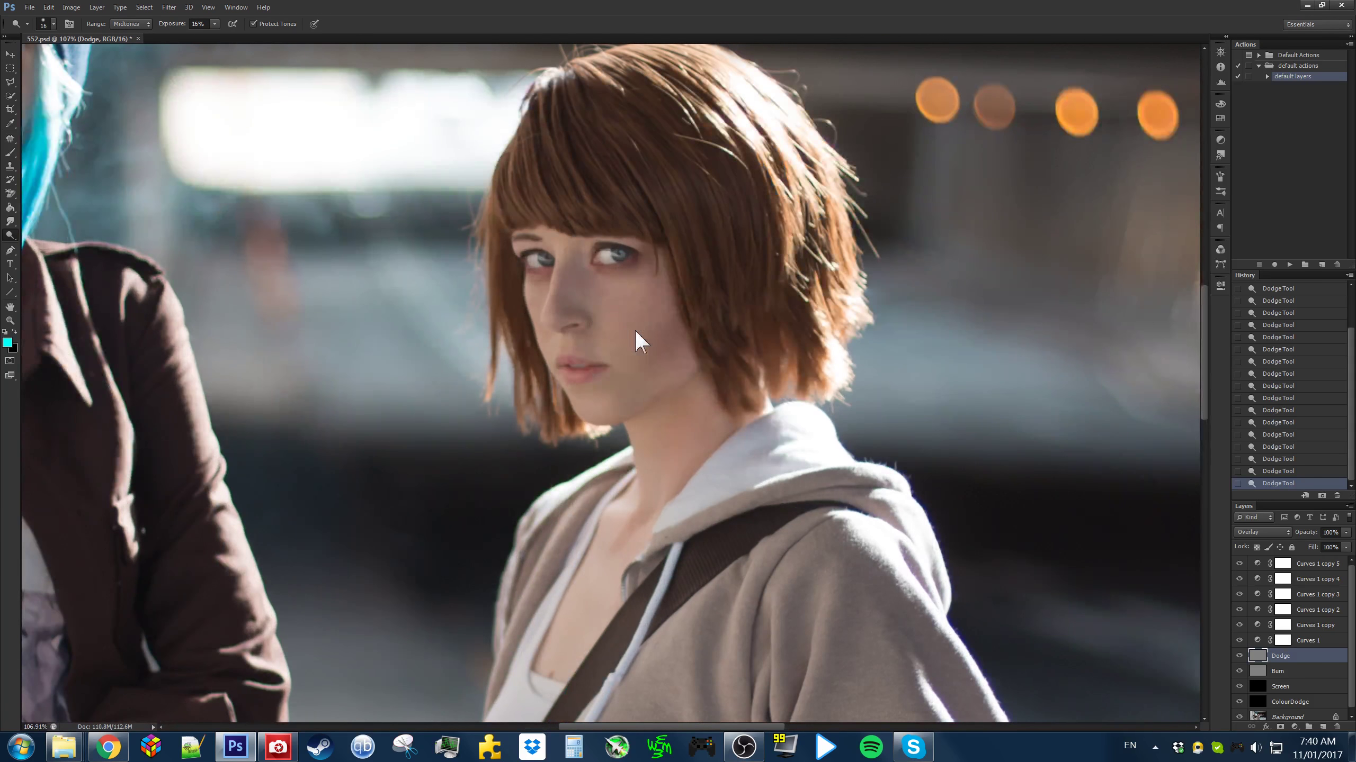
pyautogui.moveTo(634, 330); pyautogui.dragTo(677, 324)
pyautogui.scroll(3, 667, 348)
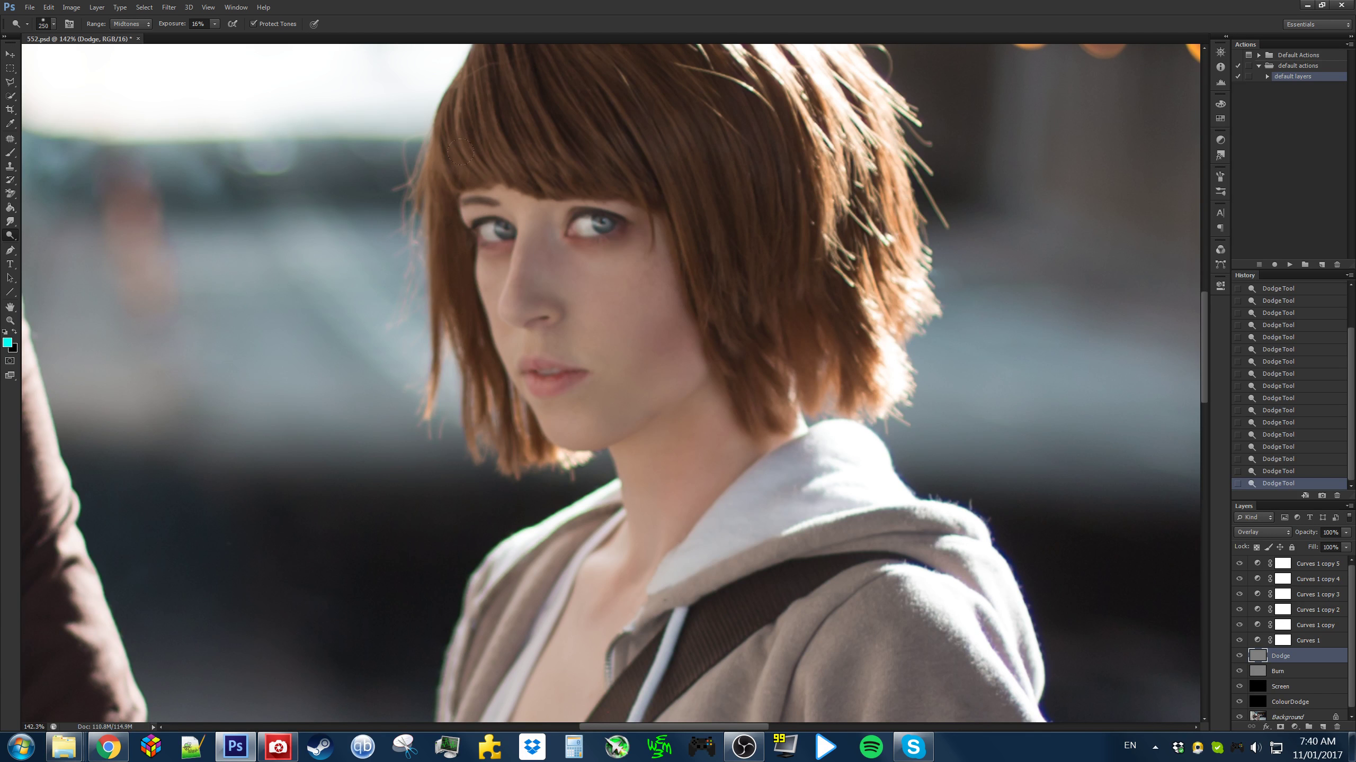
# Brighten the blue-haired woman's face with broad Dodge strokes using a larger soft brush
pyautogui.scroll(-6, 563, 347)
pyautogui.moveTo(501, 420); pyautogui.dragTo(811, 390)
pyautogui.moveTo(651, 362); pyautogui.dragTo(970, 491)
pyautogui.scroll(4, 681, 185)
pyautogui.moveTo(727, 240); pyautogui.dragTo(763, 240)
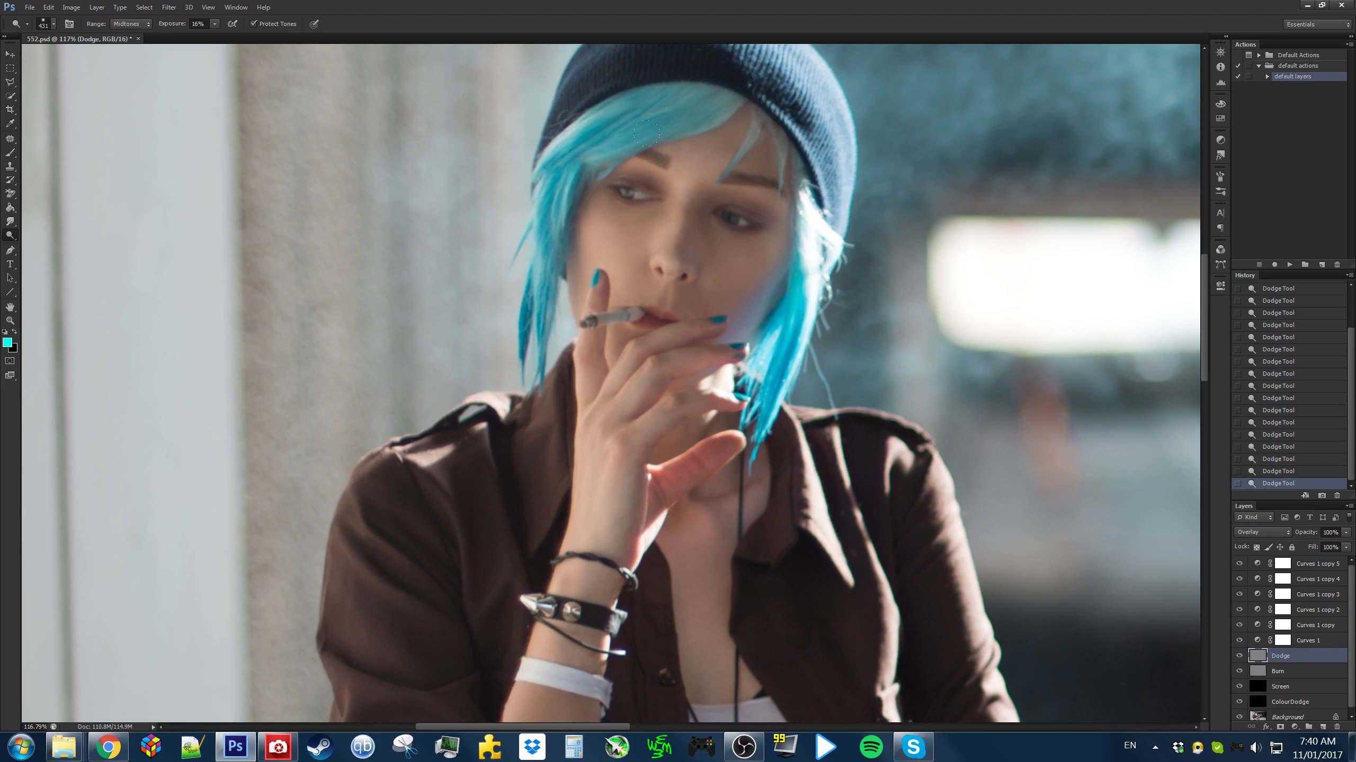
# Dodge the brown-haired woman's forearm and hoodie sleeve with a large soft brush
pyautogui.scroll(-5, 833, 279)
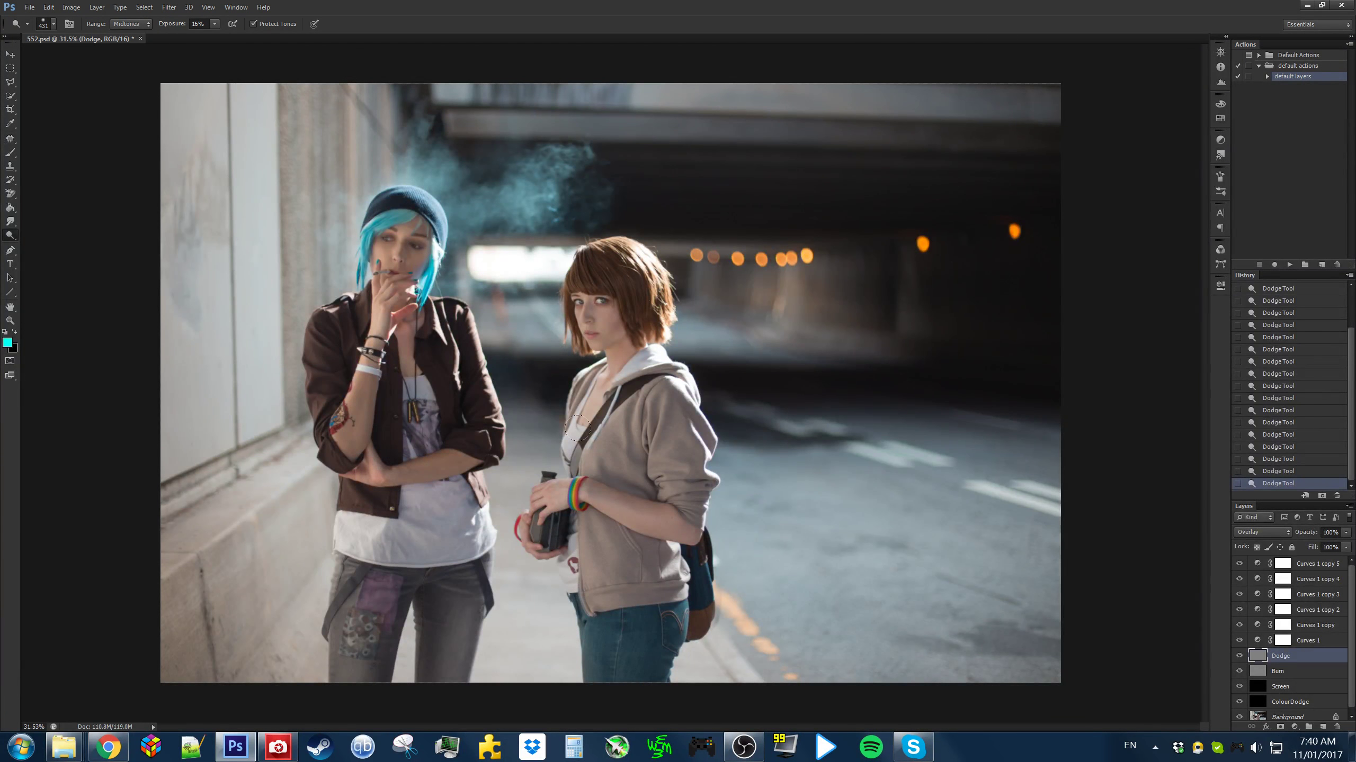
pyautogui.scroll(5, 559, 439)
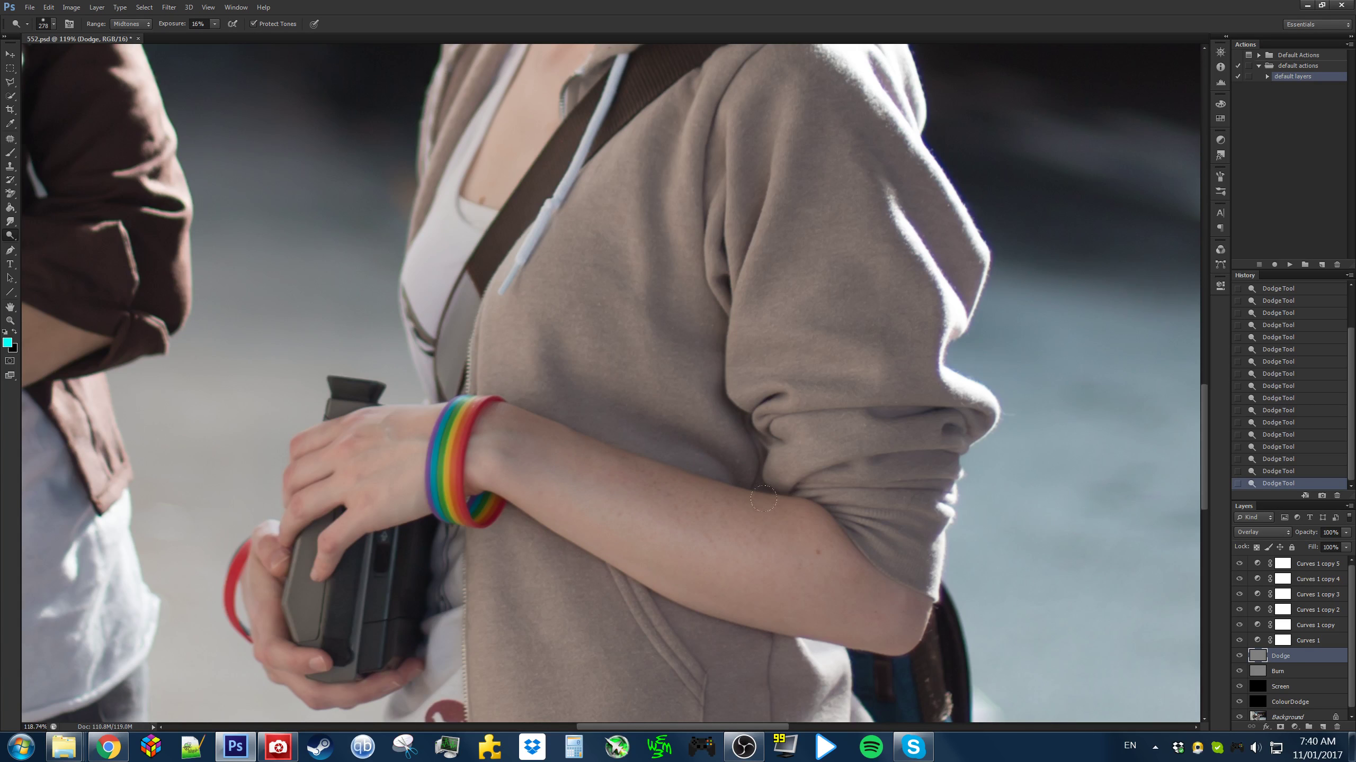
pyautogui.scroll(-5, 709, 467)
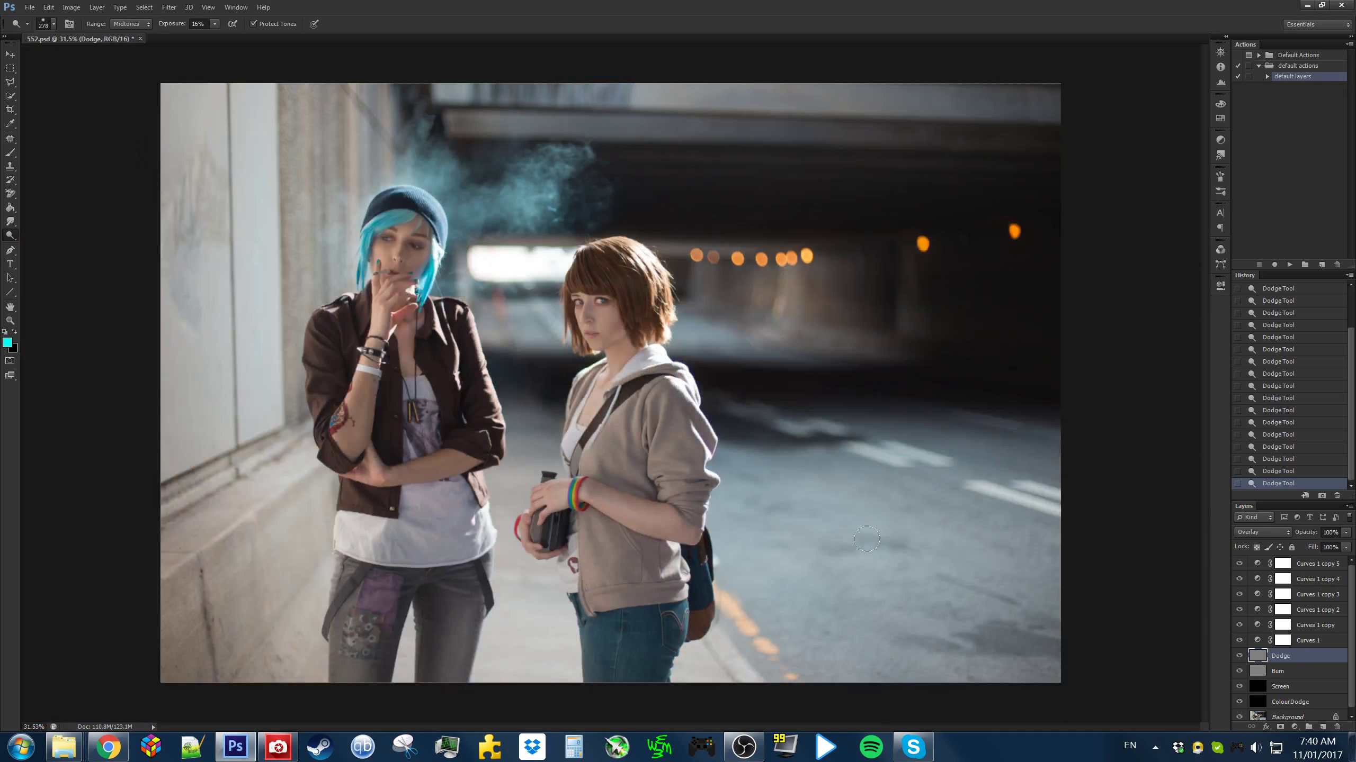
# On the Burn layer, darken the lash line and rim of the brown-haired woman's left eye using the Burn tool at 7% exposure
pyautogui.hotkey('ctrl', '0')
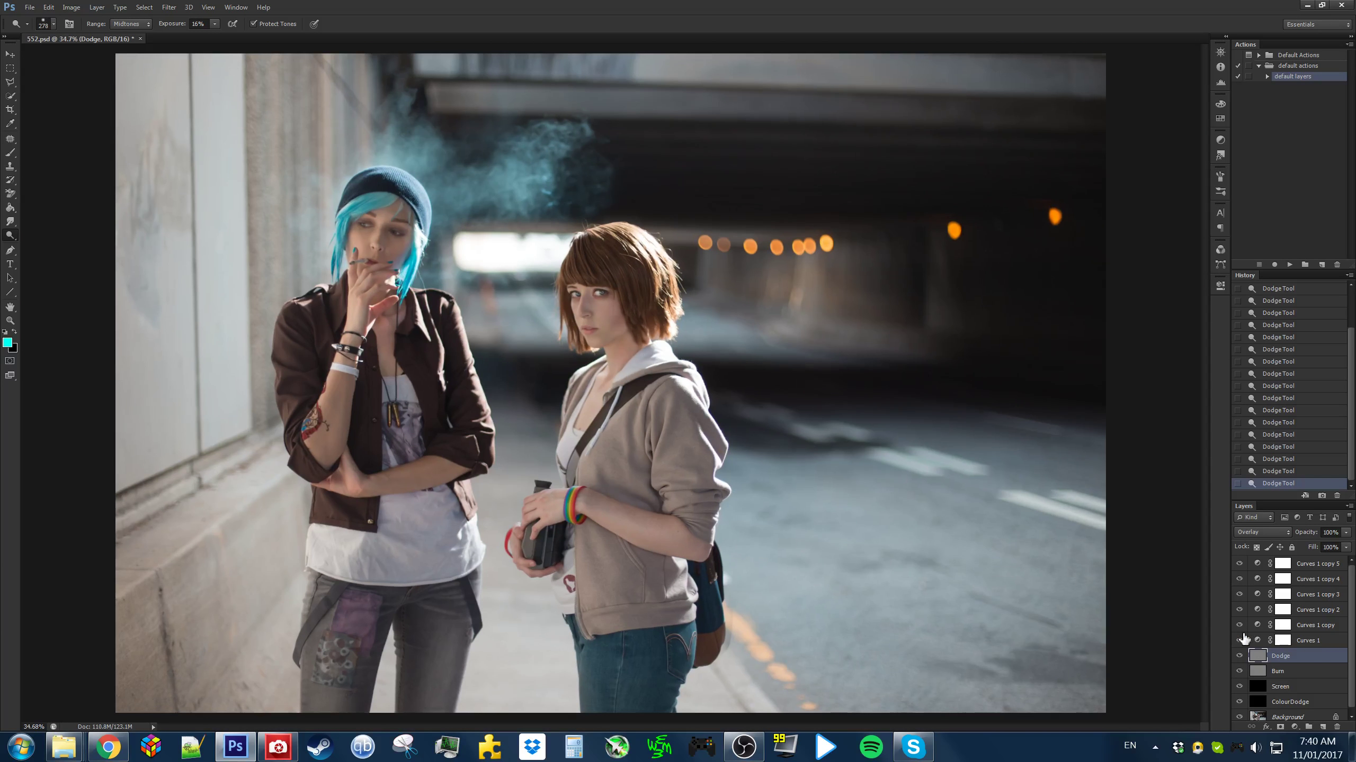
pyautogui.click(1286, 672)
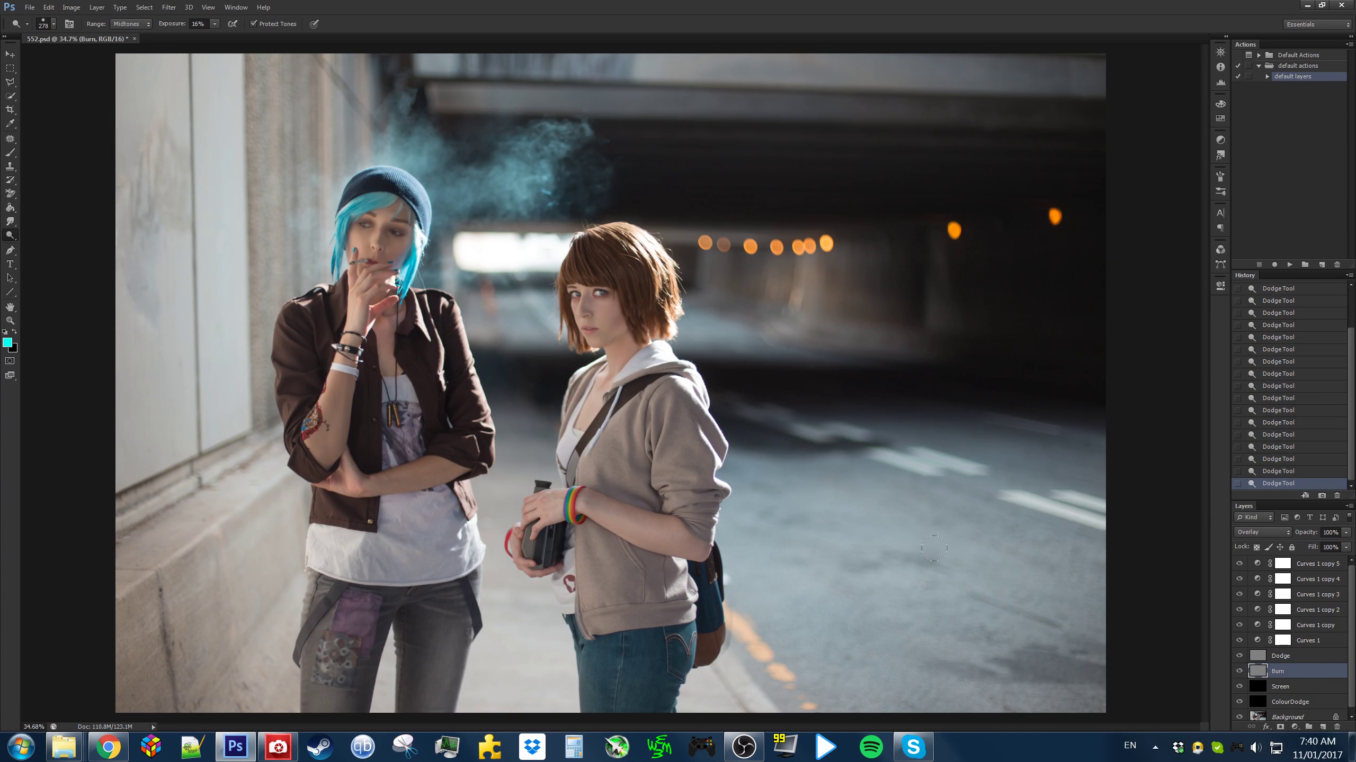
pyautogui.rightClick(11, 235)
pyautogui.click(39, 247)
pyautogui.scroll(10, 598, 293)
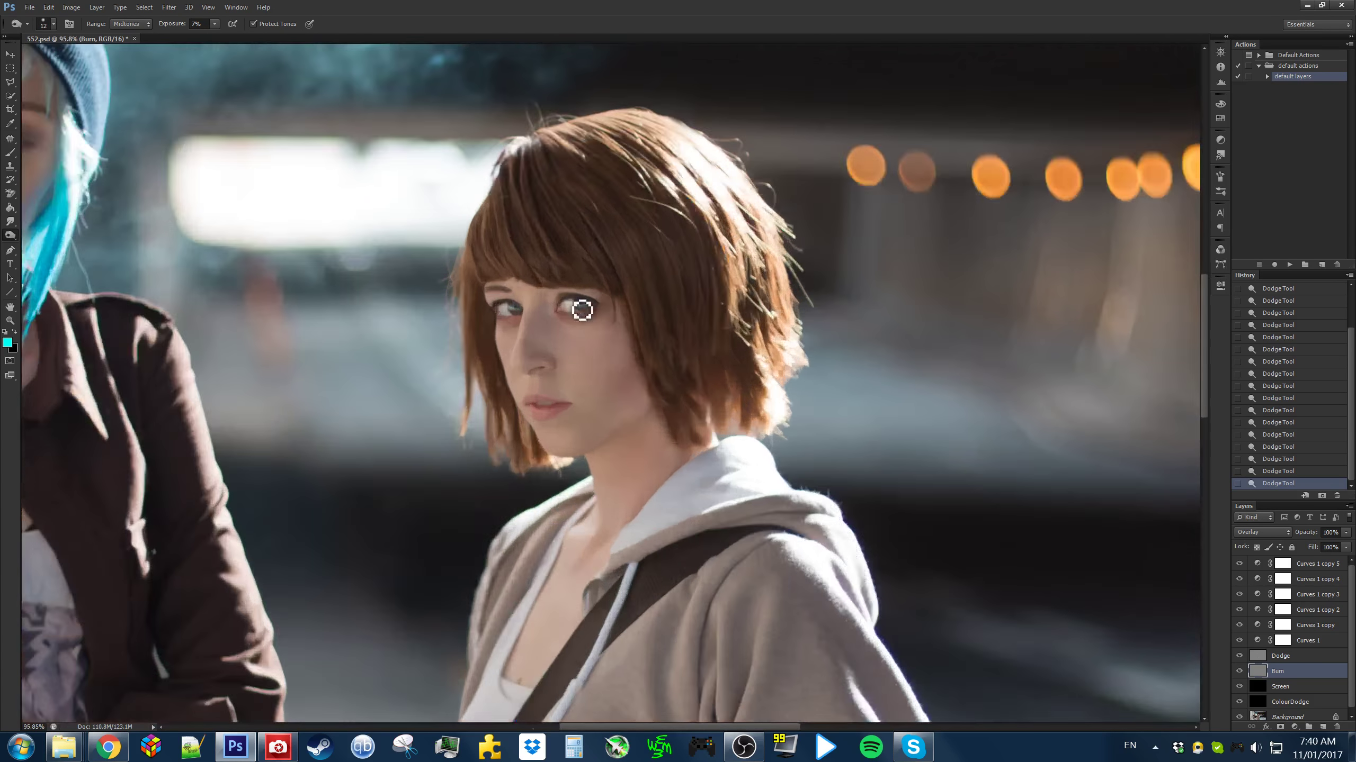
pyautogui.scroll(5, 560, 328)
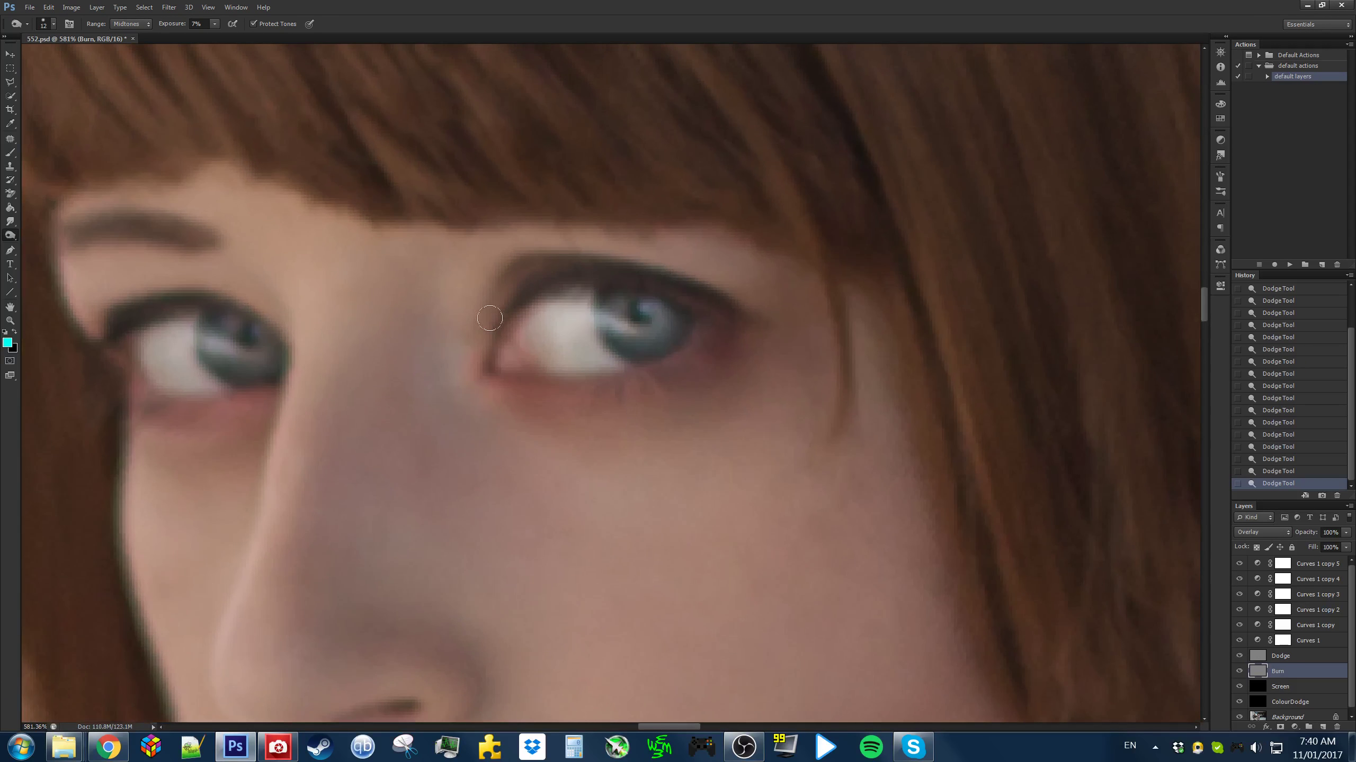
pyautogui.moveTo(482, 340)
pyautogui.mouseDown()
pyautogui.moveTo(570, 266)
pyautogui.moveTo(481, 337)
pyautogui.moveTo(629, 267)
pyautogui.moveTo(755, 313)
pyautogui.moveTo(694, 359)
pyautogui.moveTo(596, 380)
pyautogui.mouseUp()
pyautogui.moveTo(734, 335)
pyautogui.mouseDown()
pyautogui.moveTo(508, 386)
pyautogui.moveTo(672, 375)
pyautogui.moveTo(690, 366)
pyautogui.moveTo(538, 384)
pyautogui.moveTo(727, 342)
pyautogui.mouseUp()
pyautogui.moveTo(473, 390); pyautogui.dragTo(841, 332)
# Burn the upper lash line and outer corner of the brown-haired woman's right eye
pyautogui.scroll(2, 562, 347)
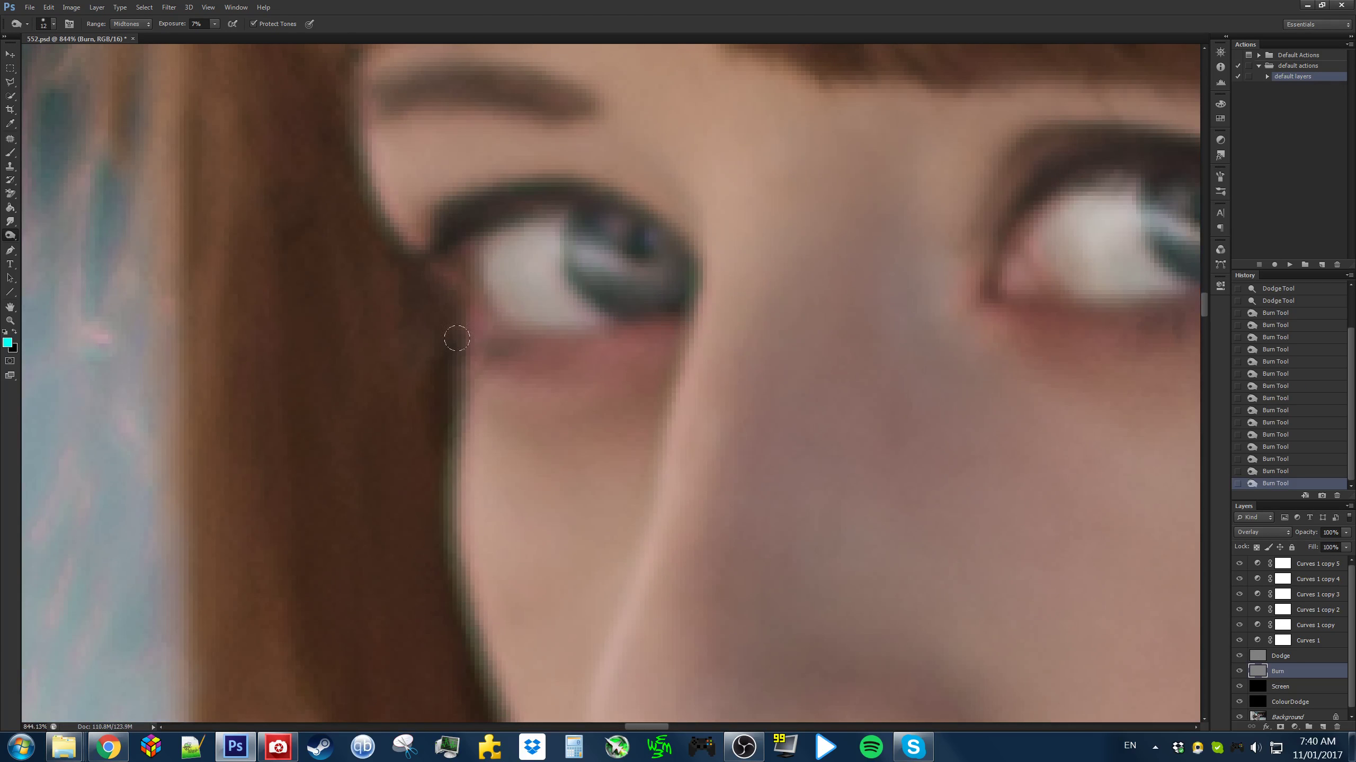
pyautogui.moveTo(454, 342)
pyautogui.mouseDown()
pyautogui.moveTo(454, 256)
pyautogui.moveTo(501, 195)
pyautogui.mouseUp()
pyautogui.scroll(3, 493, 242)
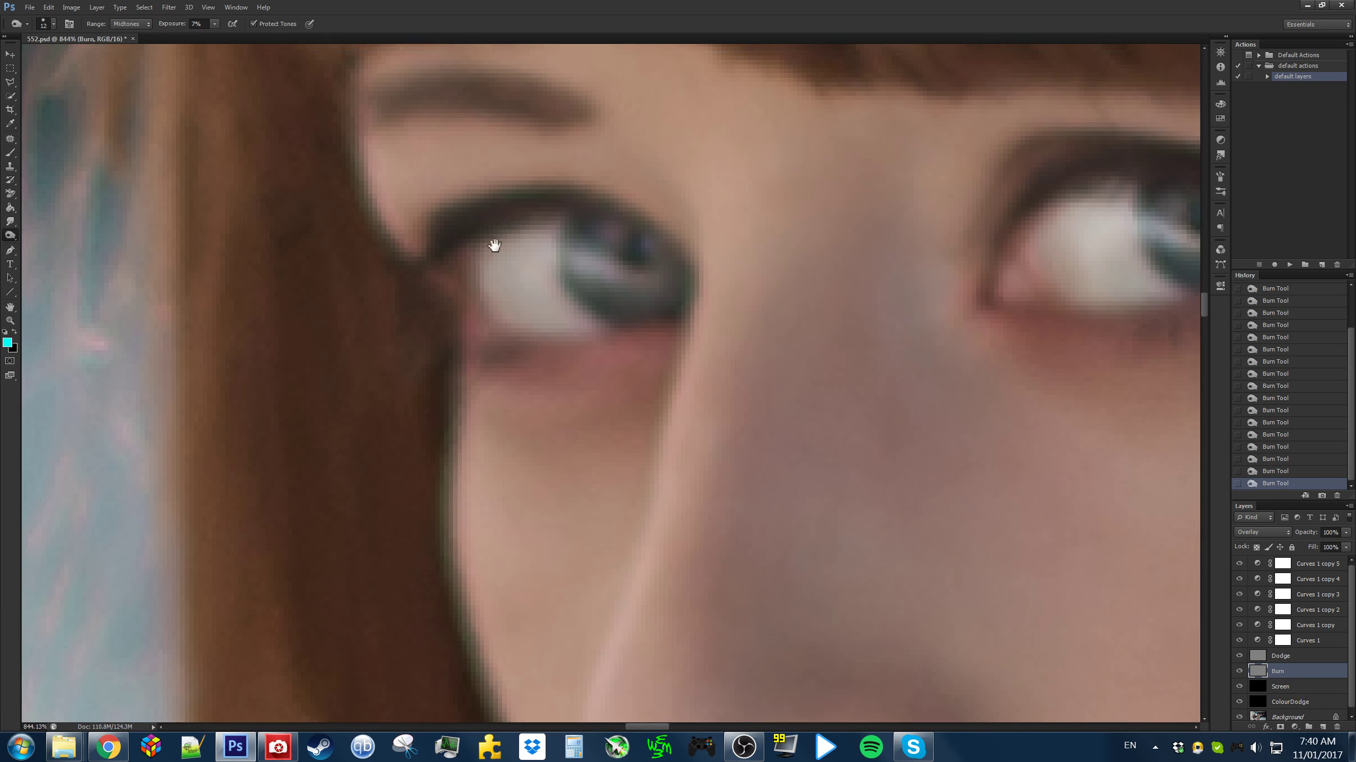
pyautogui.scroll(-2, 446, 379)
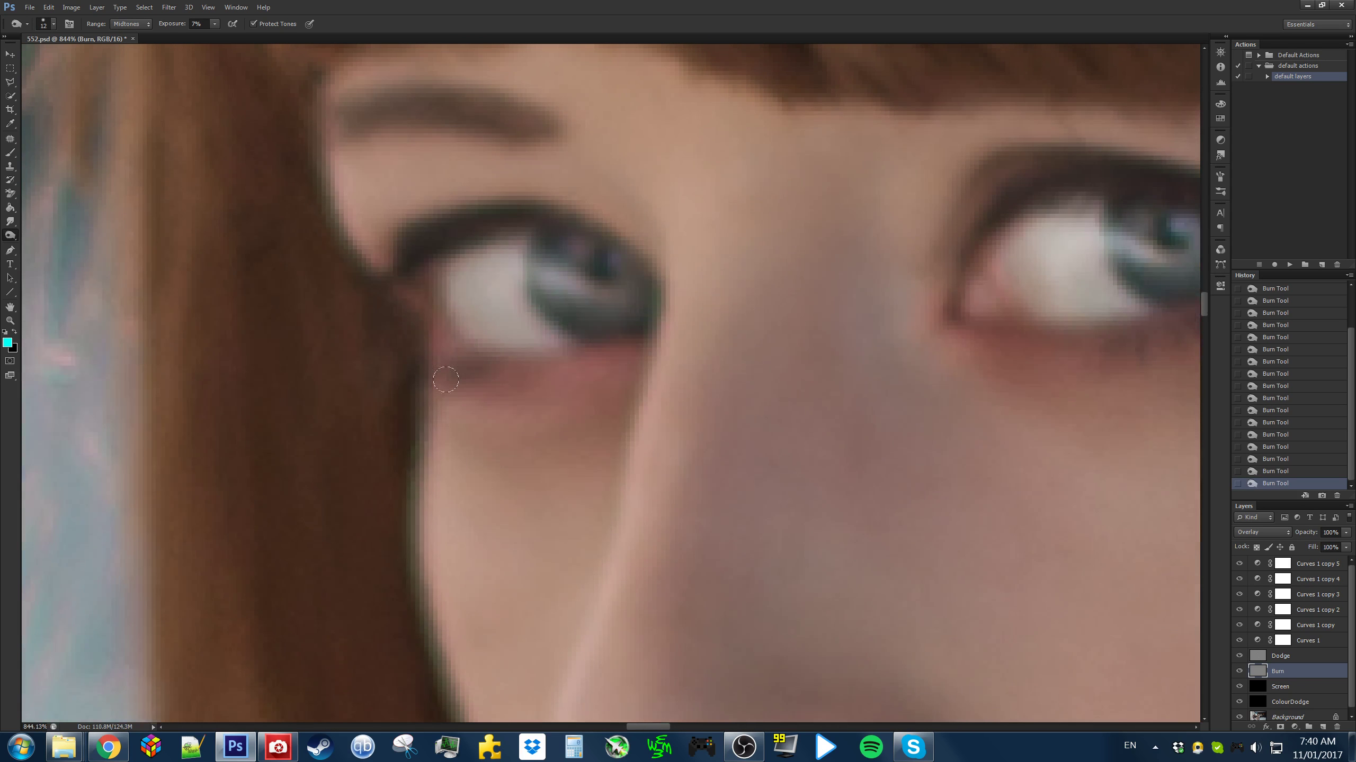
# Deepen the lower lash line and upper lid edge of the brown-haired woman's left eye with more Burn strokes
pyautogui.moveTo(781, 354); pyautogui.dragTo(336, 325)
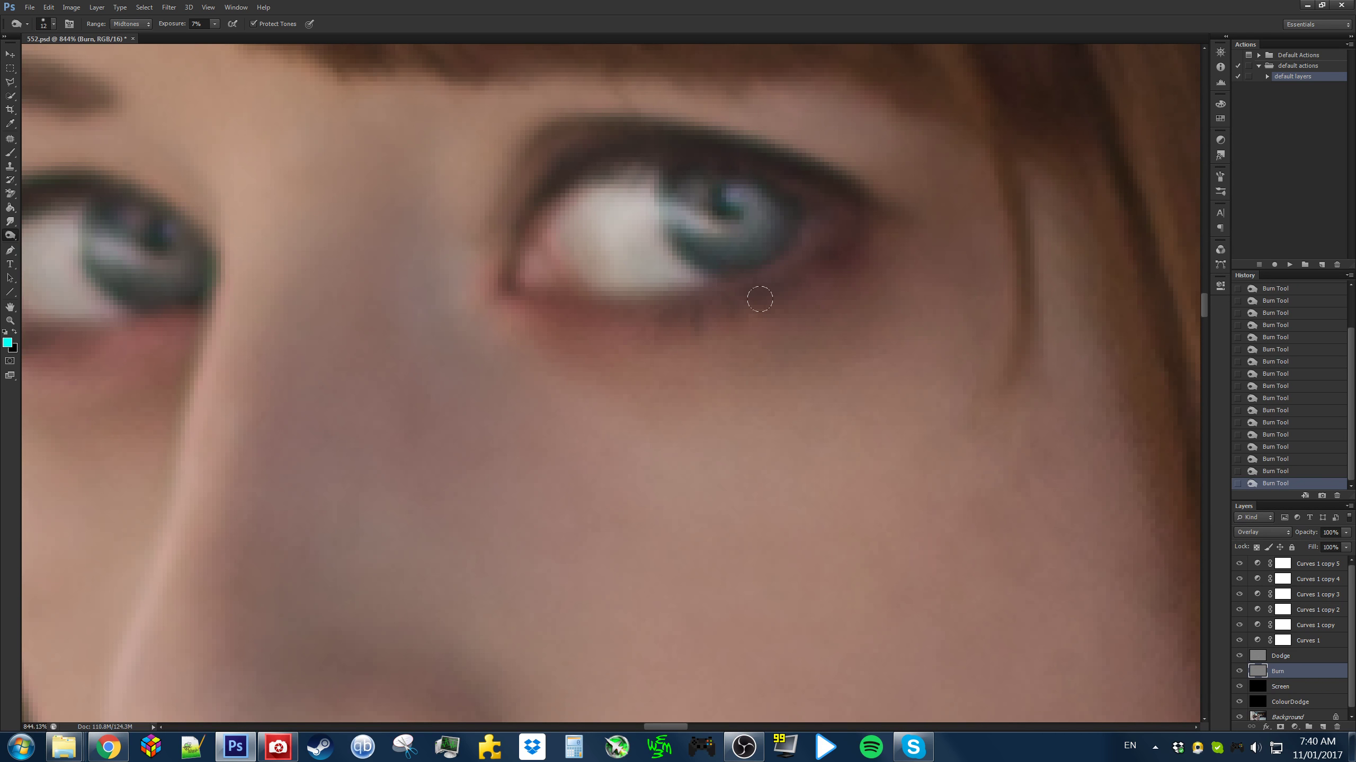
pyautogui.scroll(2, 694, 296)
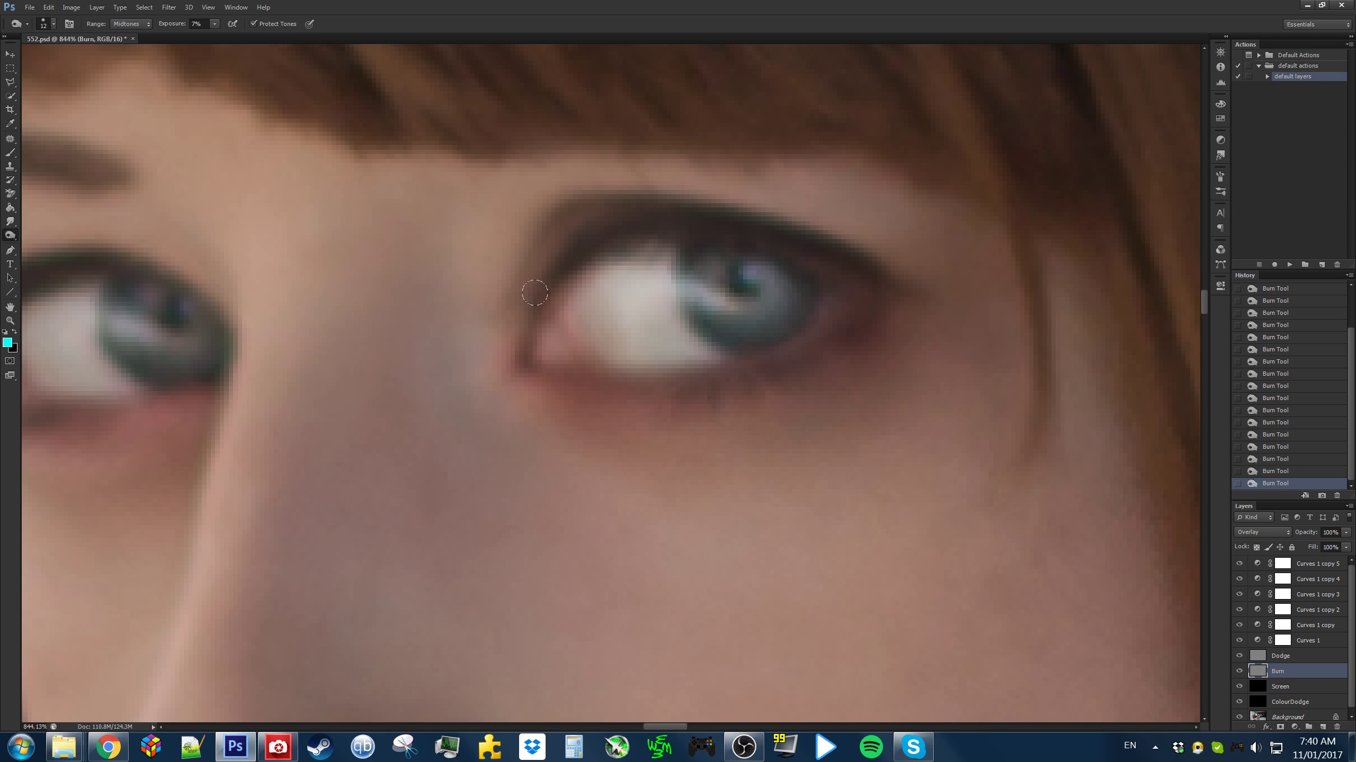
pyautogui.moveTo(808, 233)
pyautogui.mouseDown()
pyautogui.moveTo(844, 247)
pyautogui.moveTo(817, 242)
pyautogui.moveTo(838, 261)
pyautogui.moveTo(804, 246)
pyautogui.moveTo(883, 275)
pyautogui.moveTo(845, 354)
pyautogui.moveTo(866, 305)
pyautogui.moveTo(702, 391)
pyautogui.moveTo(617, 390)
pyautogui.mouseUp()
# Burn the lash lines and rims of both of the blue-haired woman's eyes with a small brush
pyautogui.scroll(-7, 411, 435)
pyautogui.moveTo(385, 430); pyautogui.dragTo(889, 378)
pyautogui.moveTo(276, 351); pyautogui.dragTo(1300, 500)
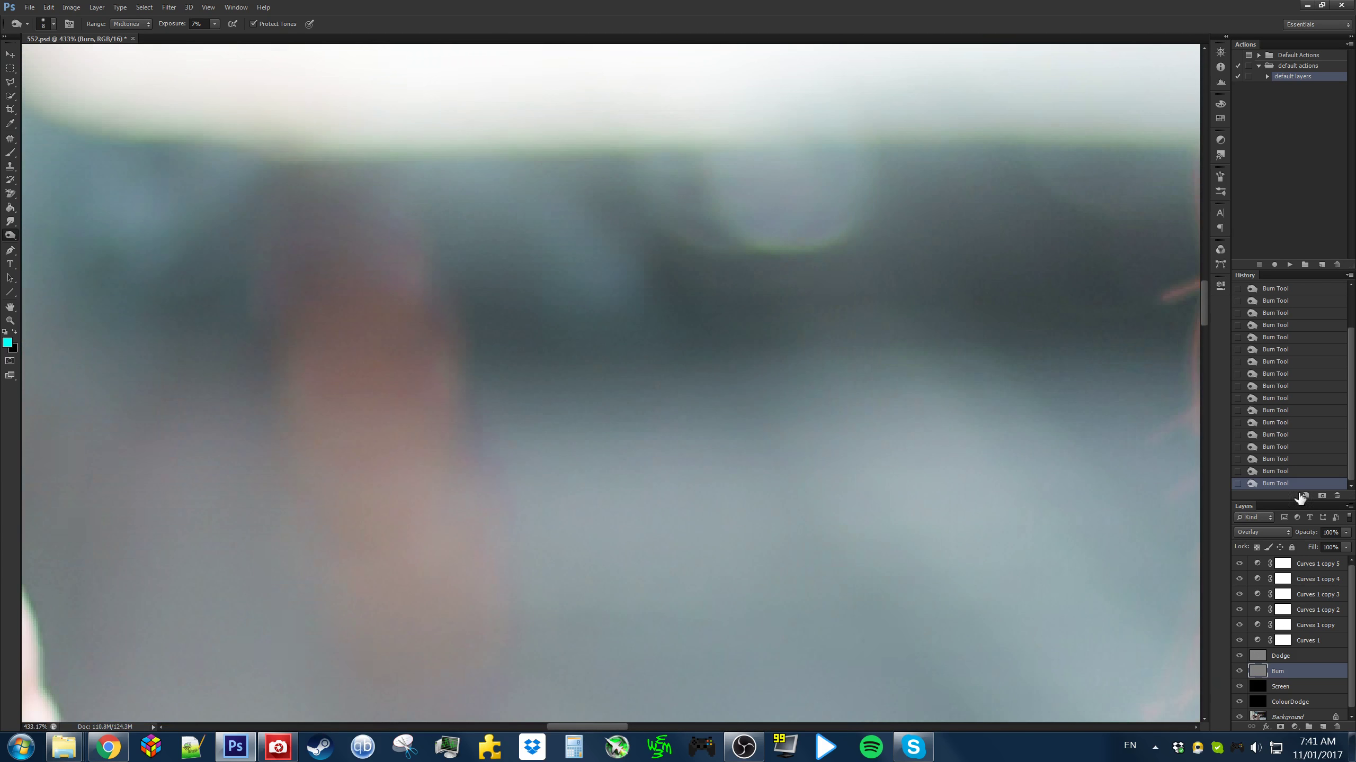
pyautogui.moveTo(236, 253); pyautogui.dragTo(1038, 430)
pyautogui.moveTo(277, 246); pyautogui.dragTo(809, 393)
pyautogui.moveTo(650, 248); pyautogui.dragTo(649, 369)
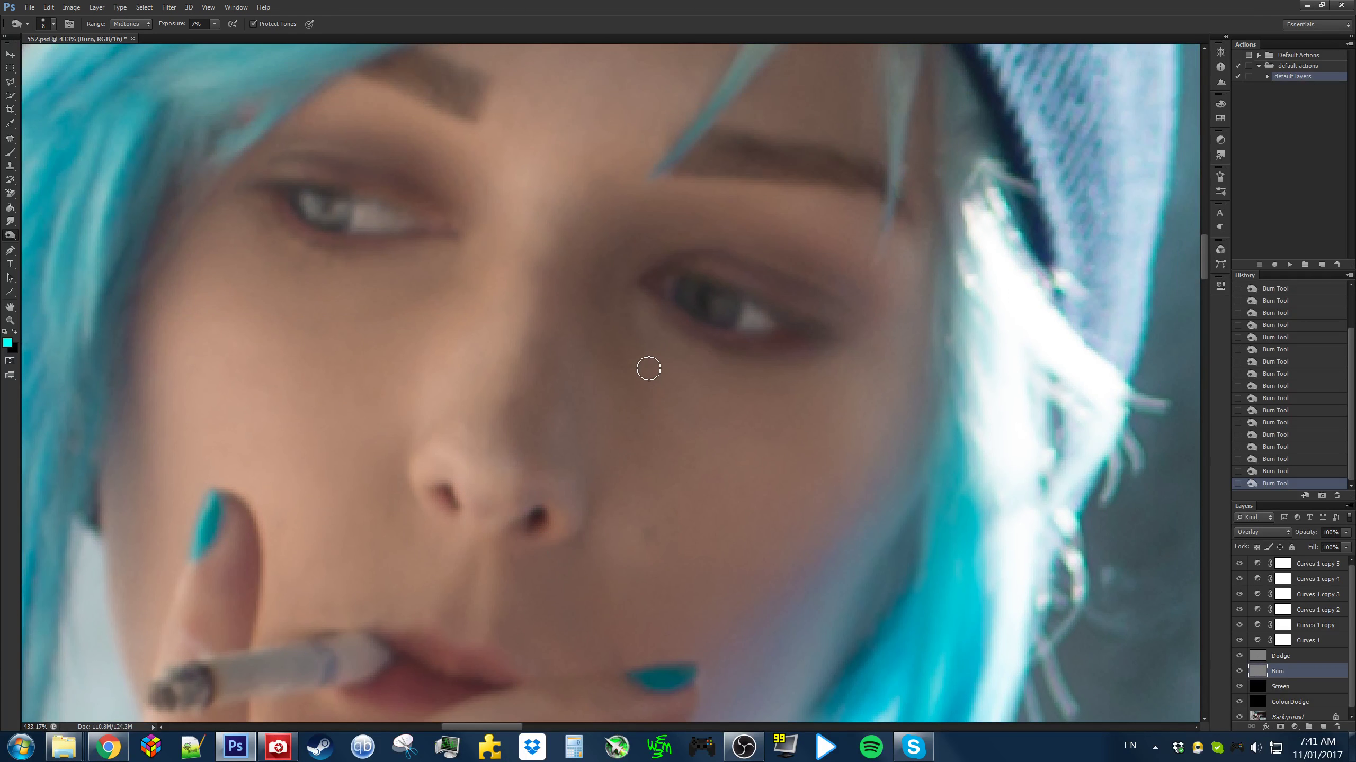
pyautogui.scroll(3, 649, 368)
pyautogui.scroll(2, 668, 266)
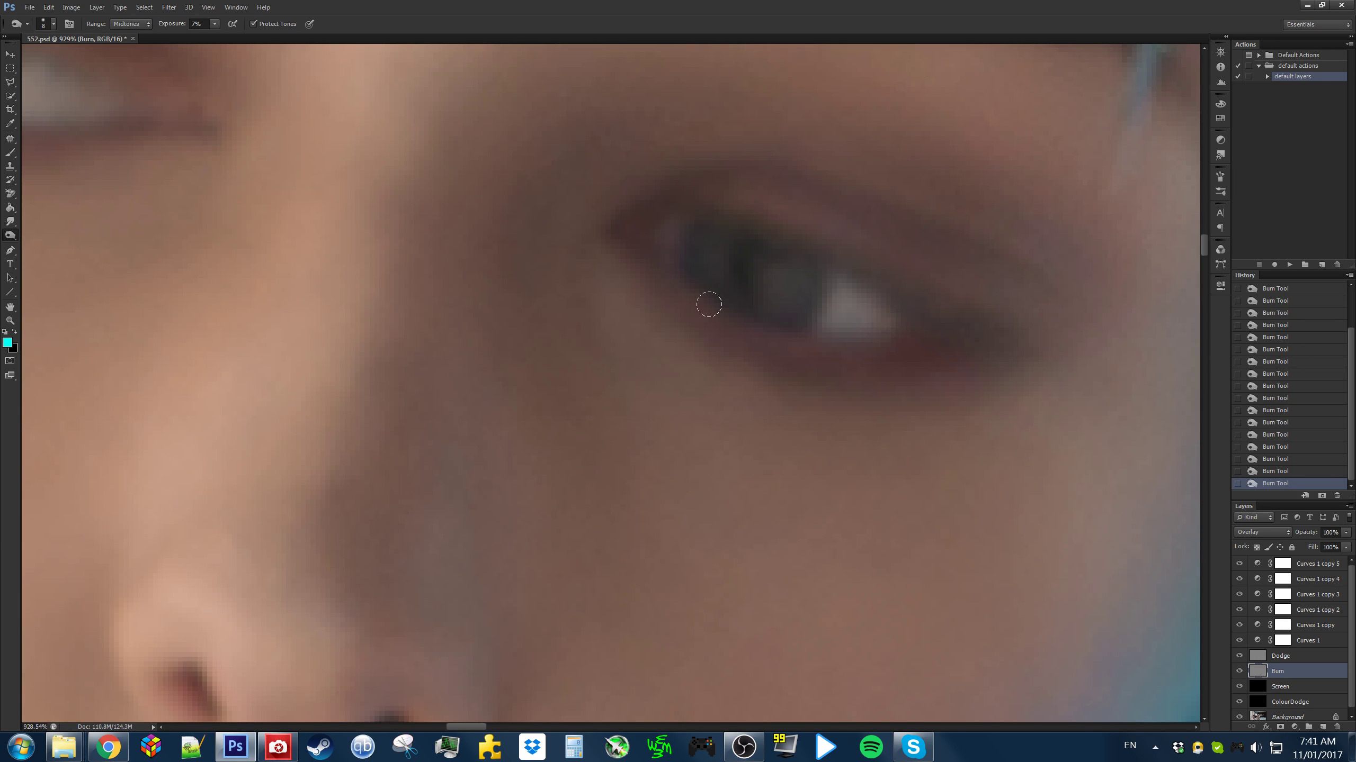
pyautogui.moveTo(830, 361); pyautogui.dragTo(793, 348)
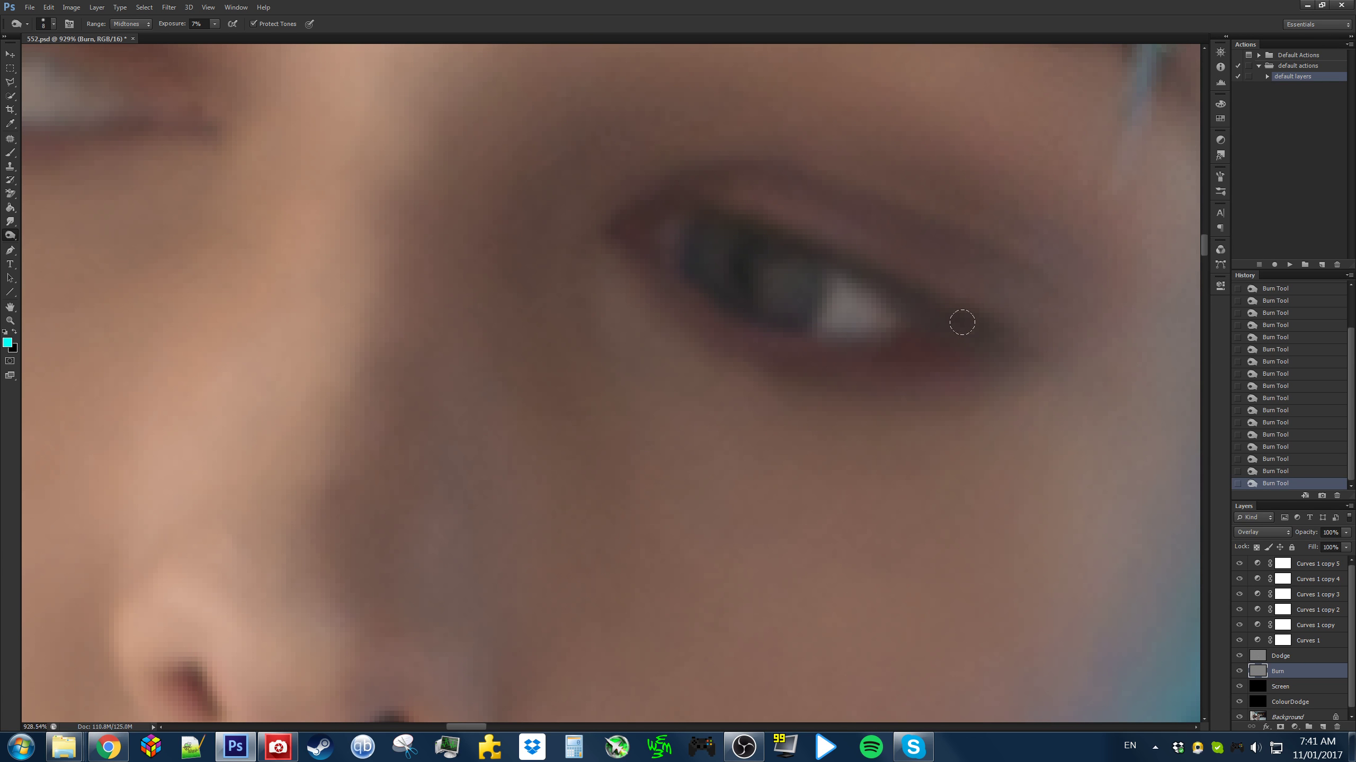
pyautogui.moveTo(511, 197); pyautogui.dragTo(1176, 425)
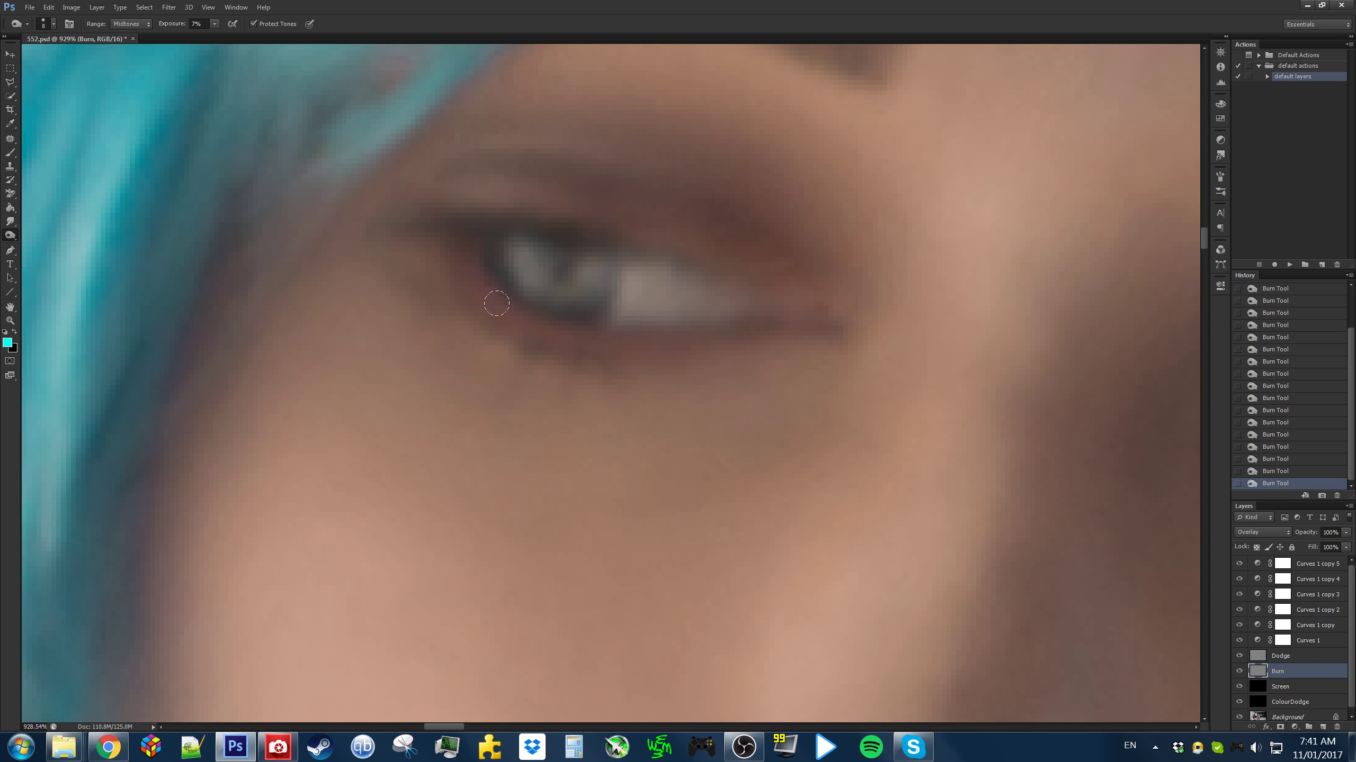
pyautogui.hotkey('ctrl', '0')
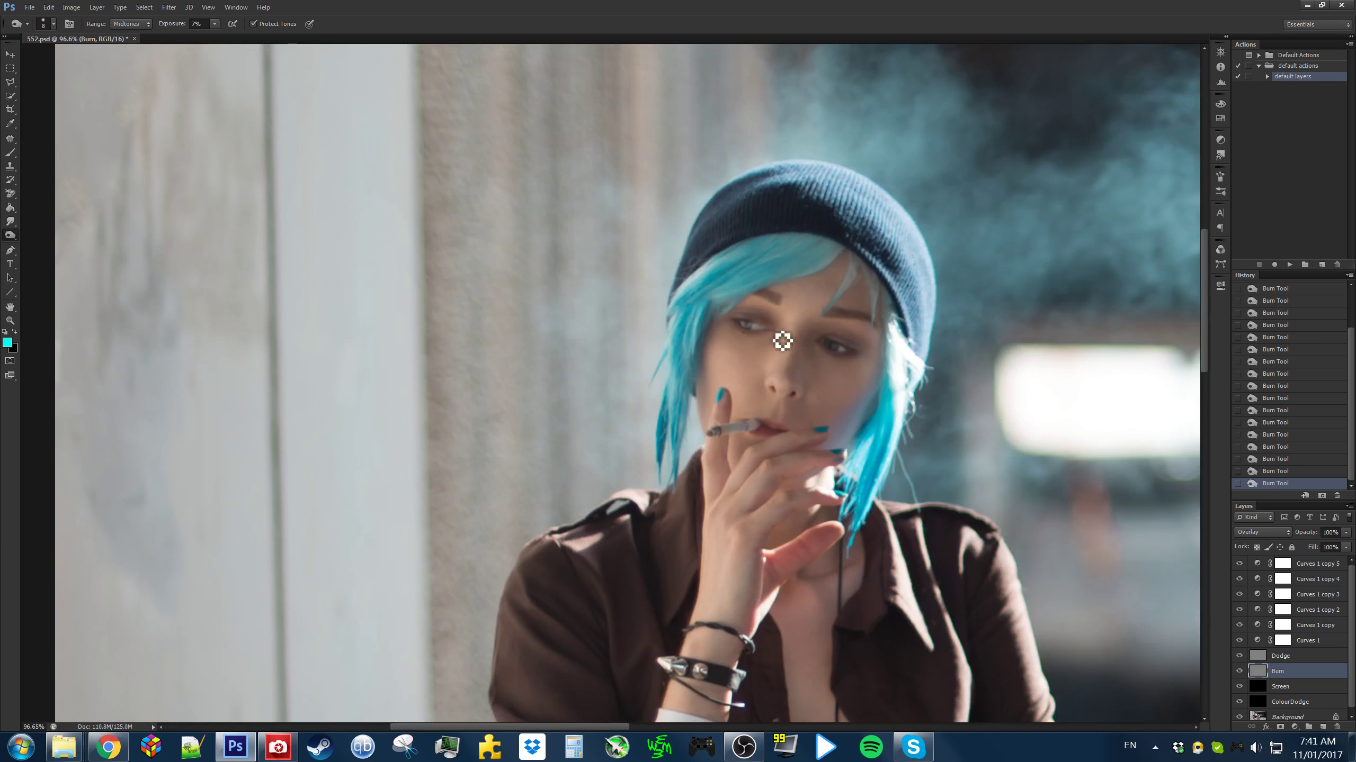
pyautogui.hotkey('ctrl', '0')
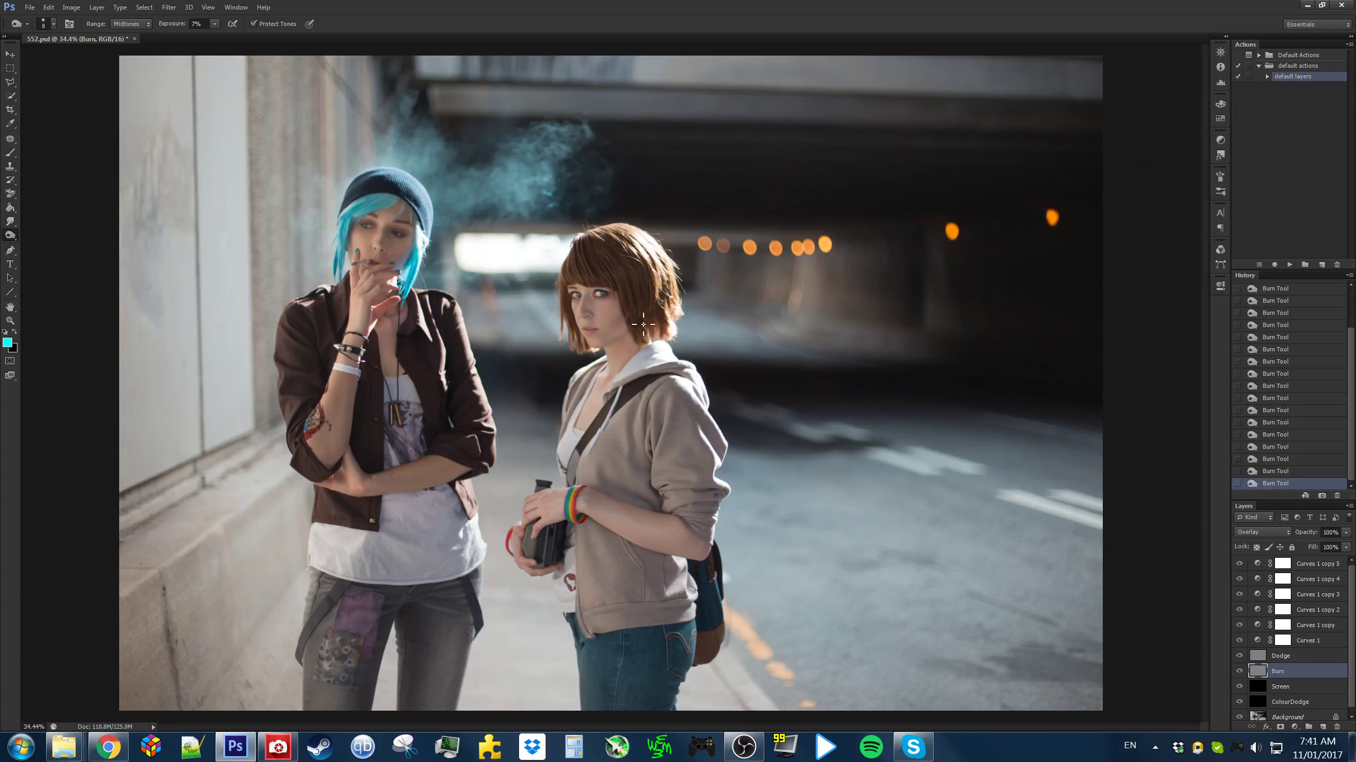
# Duplicate the Background layer and merge the copy with all the dodge, burn and curves layers above it
pyautogui.scroll(2, 573, 325)
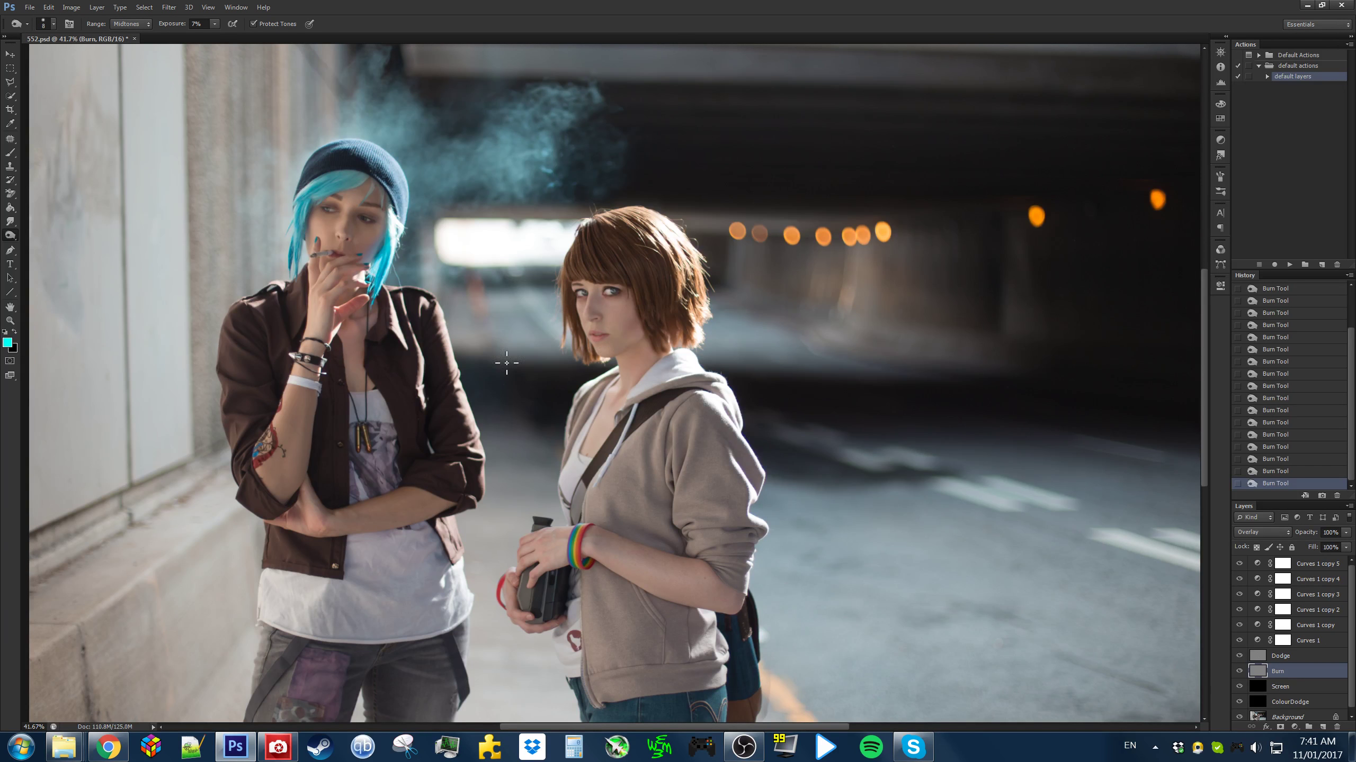
pyautogui.scroll(2, 530, 367)
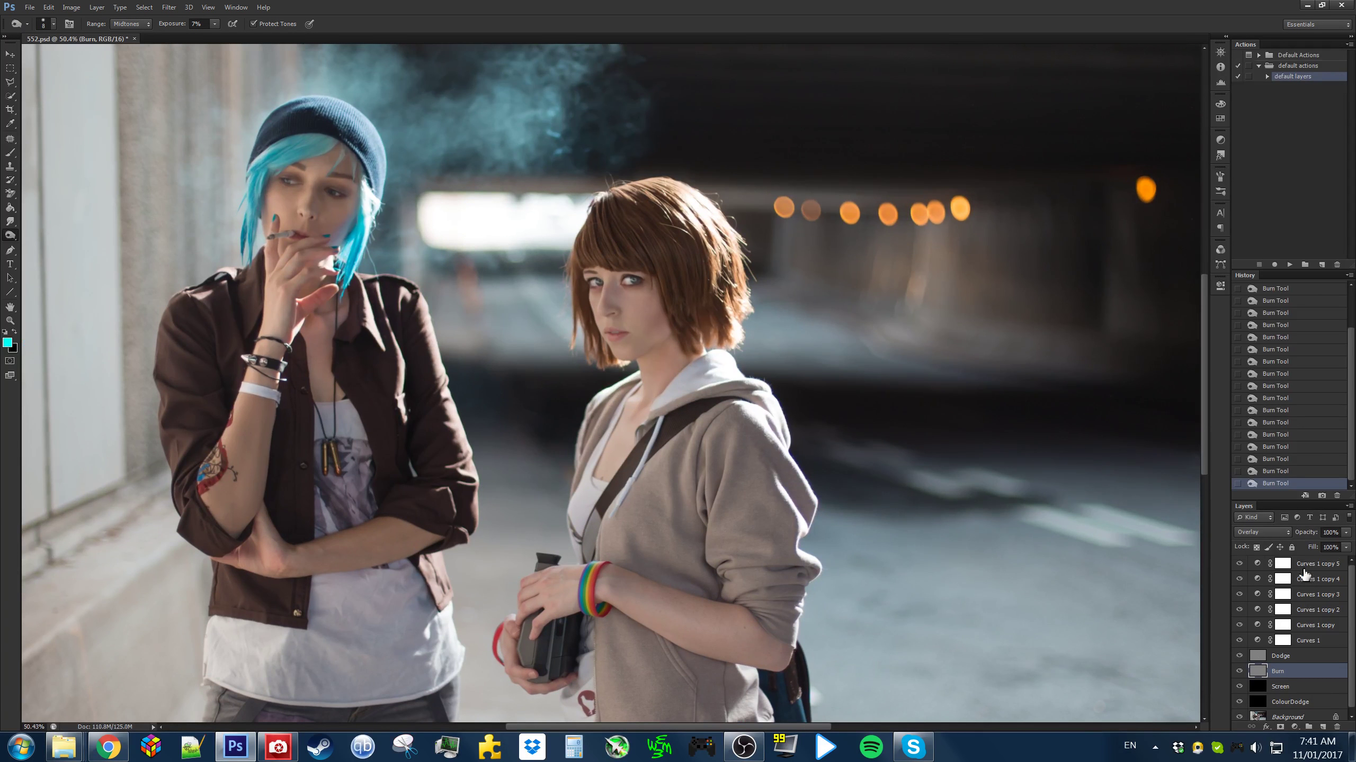
pyautogui.click(1308, 717)
pyautogui.moveTo(1308, 721); pyautogui.dragTo(1322, 727)
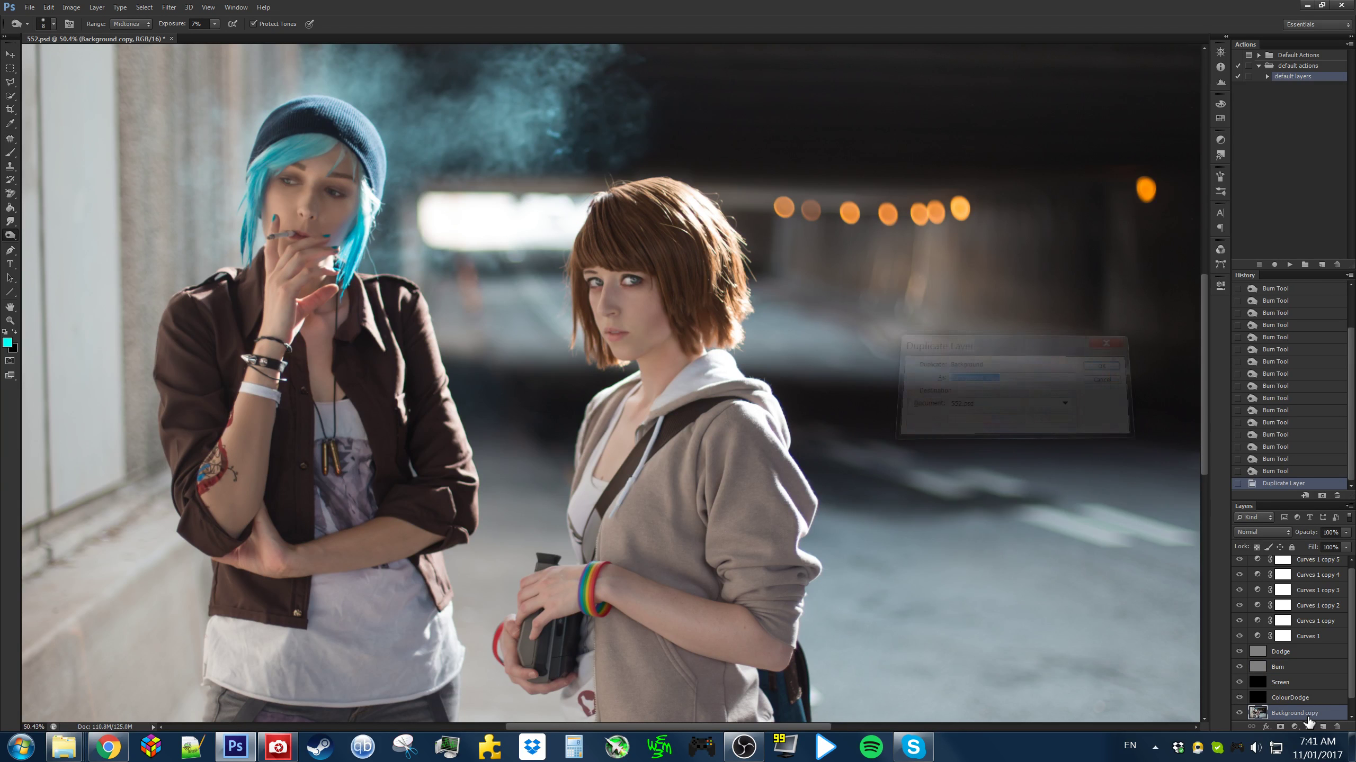
pyautogui.keyDown('shift'); pyautogui.click(1299, 557); pyautogui.keyUp('shift')
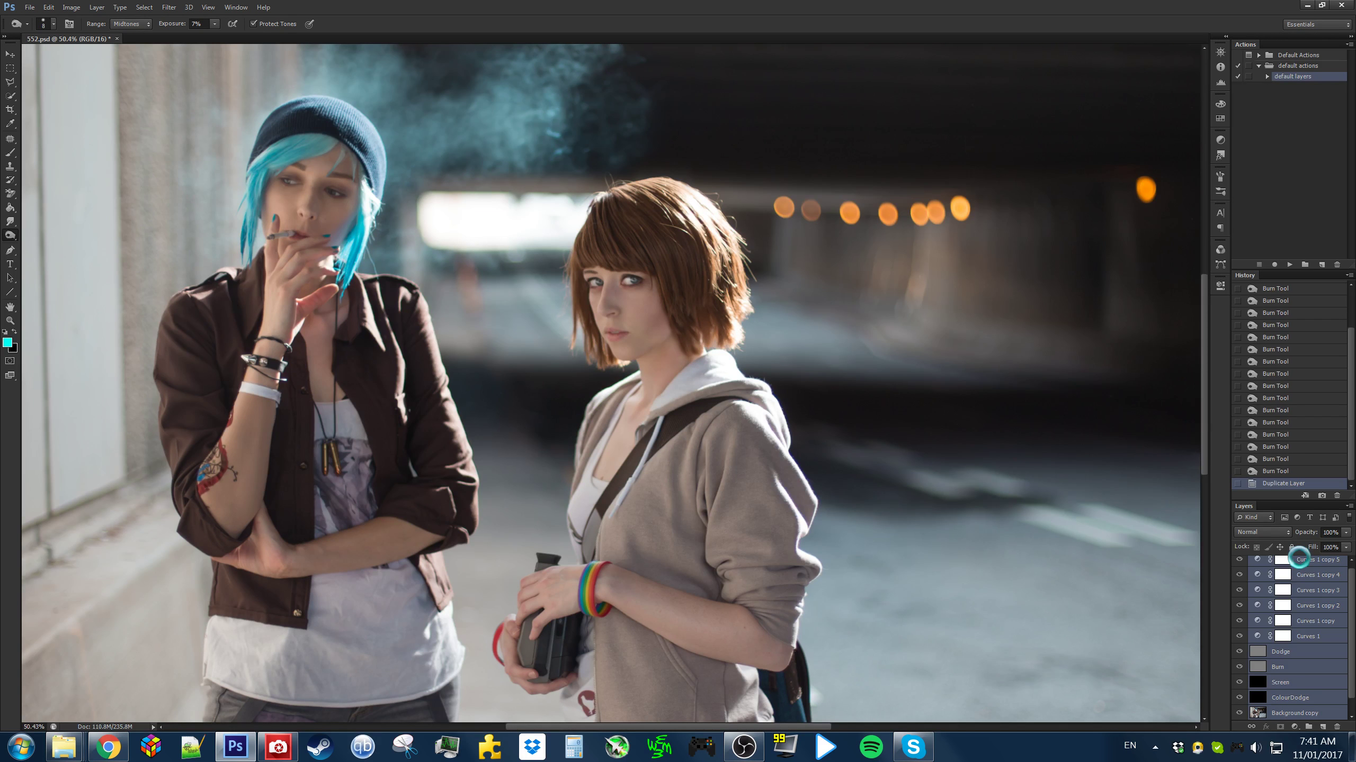
pyautogui.hotkey('ctrl', 'e')
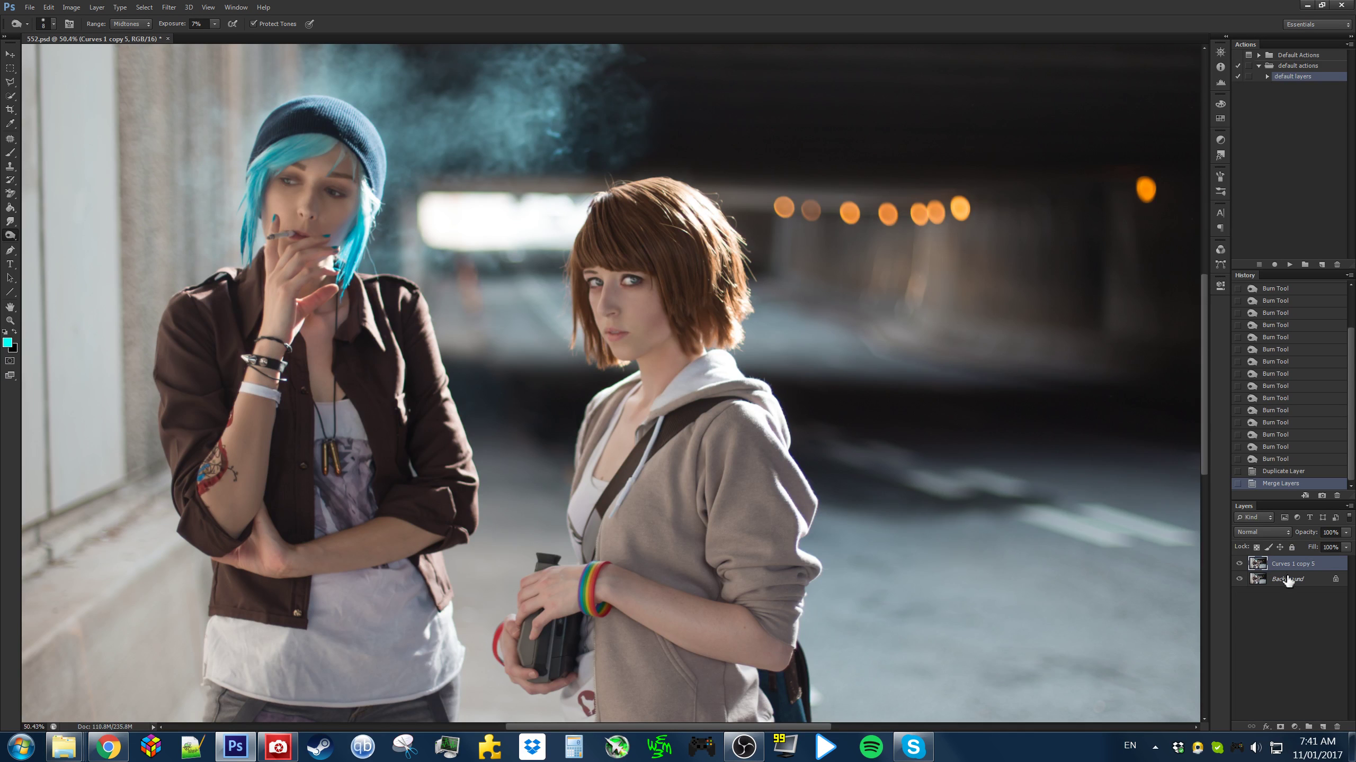
# Lower the merged retouch layer's opacity to 71%
pyautogui.click(10, 68)
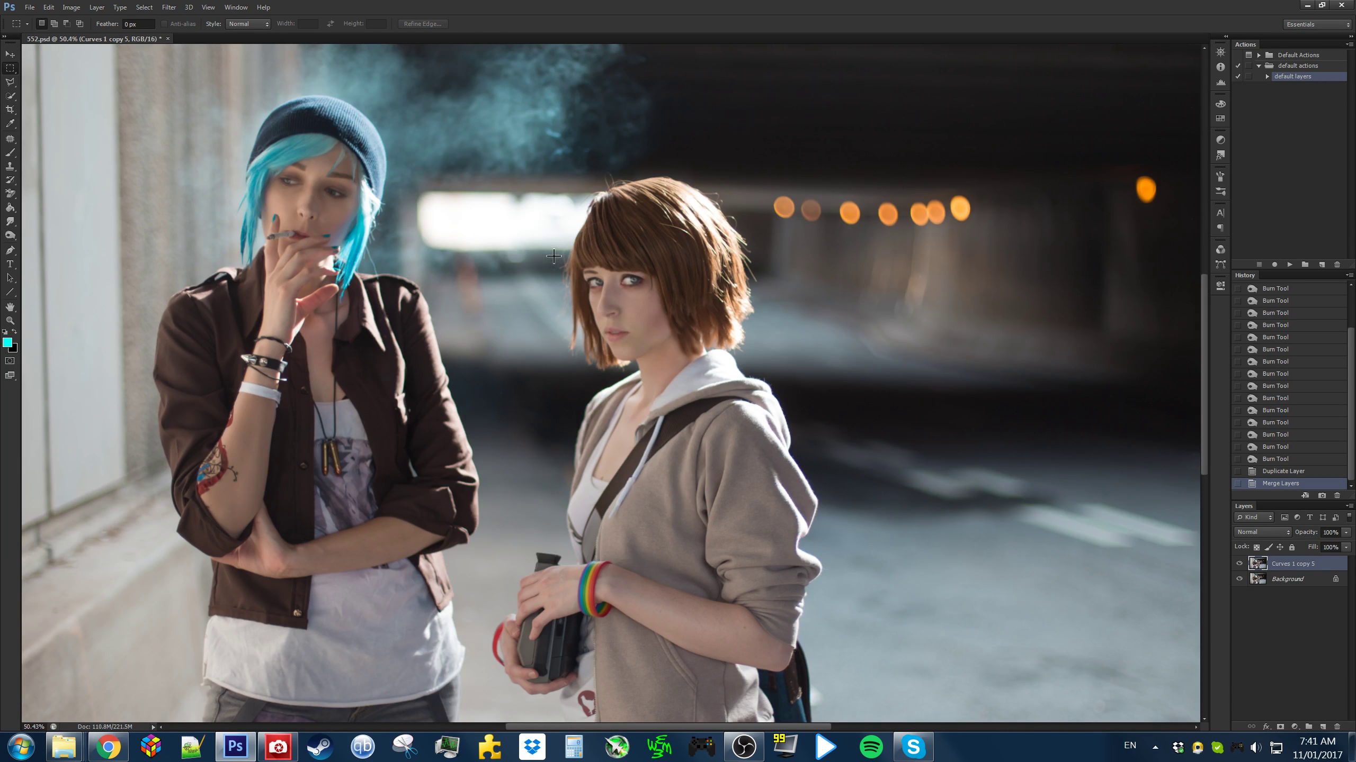
pyautogui.scroll(5, 694, 272)
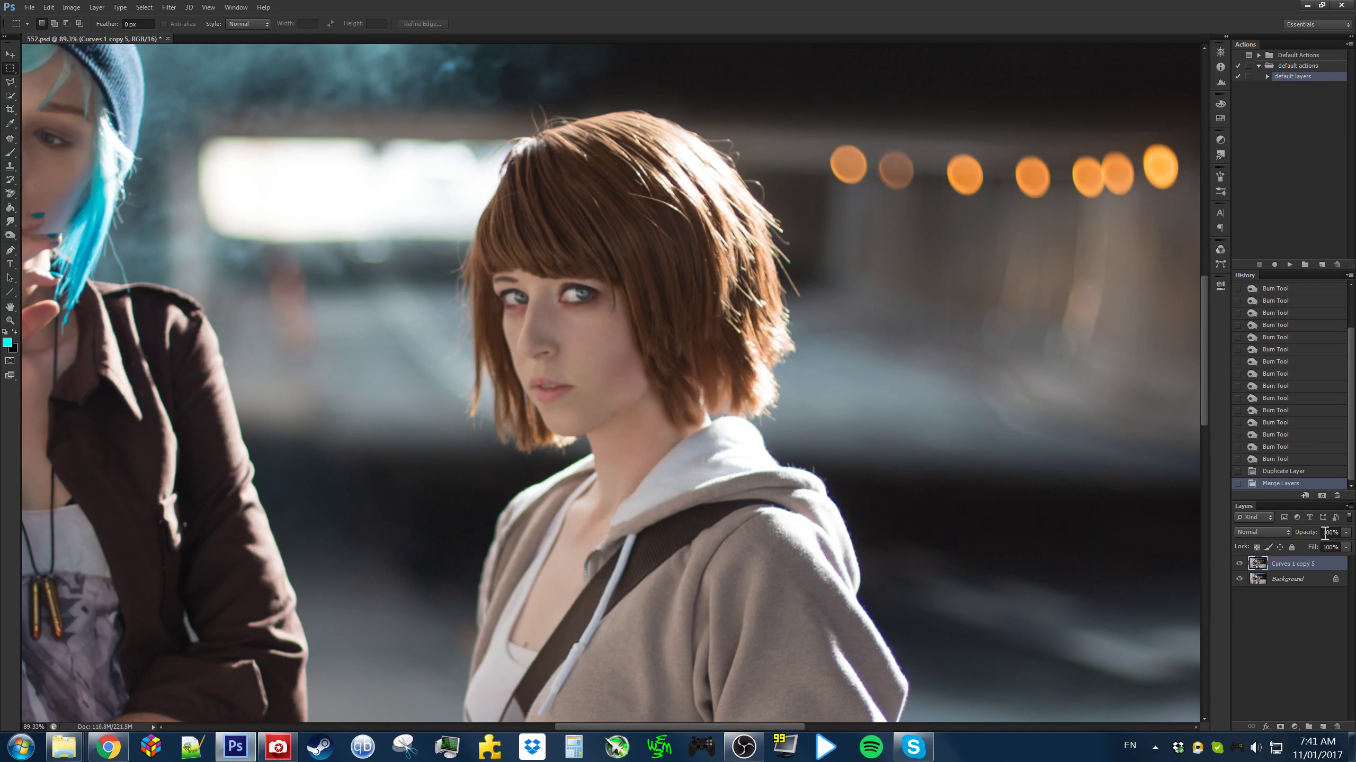
pyautogui.moveTo(1304, 534)
pyautogui.mouseDown()
pyautogui.moveTo(1185, 533)
pyautogui.moveTo(1352, 534)
pyautogui.moveTo(1318, 532)
pyautogui.mouseUp()
pyautogui.moveTo(434, 358); pyautogui.dragTo(1075, 554)
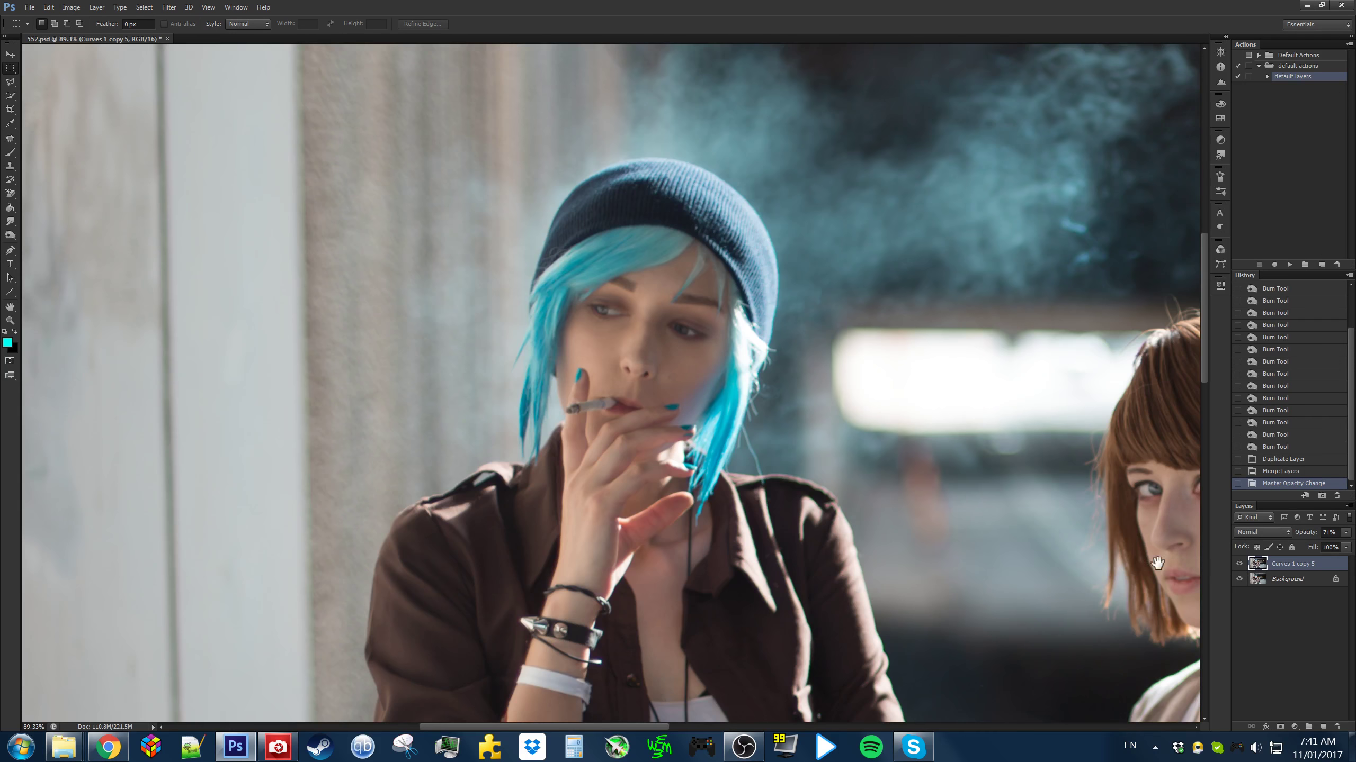
pyautogui.hotkey('ctrl', '0')
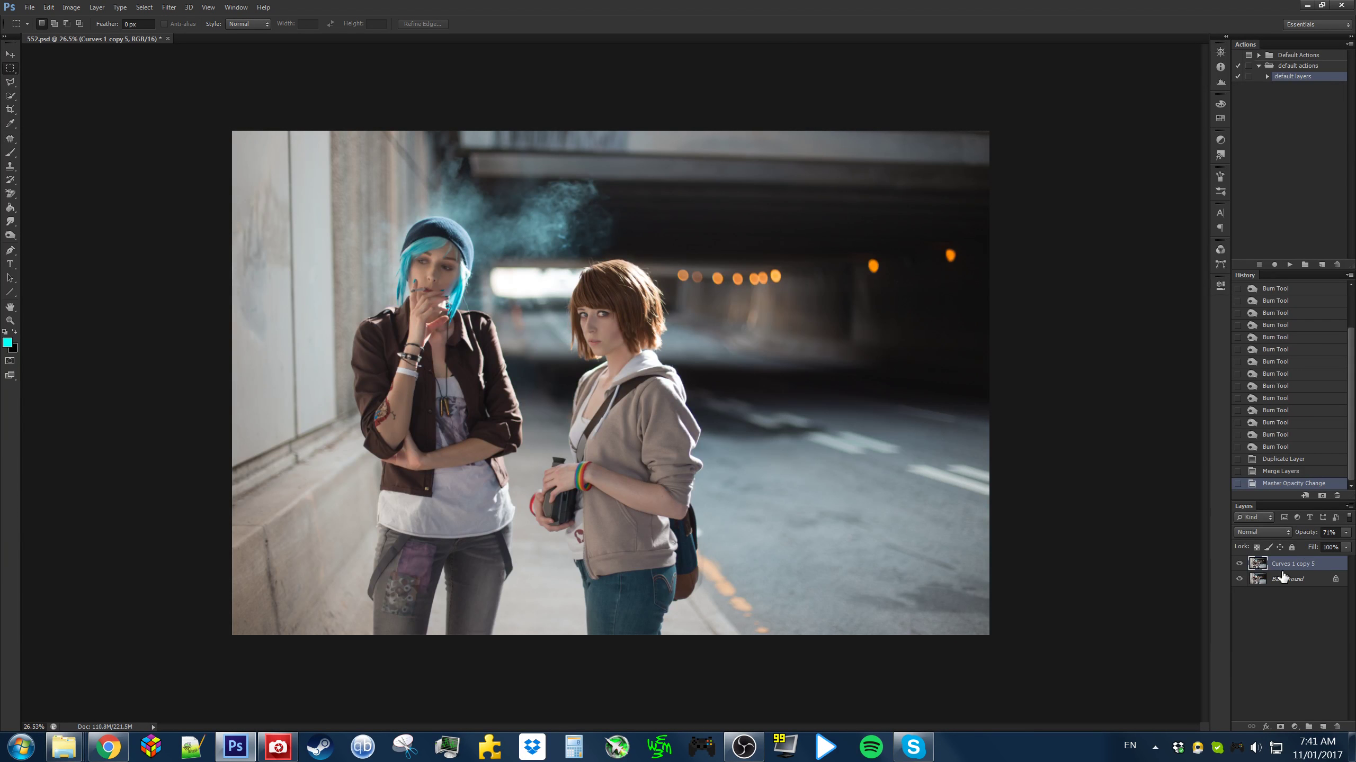
# Merge the retouch layer down into the Background and save the file
pyautogui.hotkey('ctrl', 'e')
pyautogui.hotkey('ctrl', 's')
pyautogui.scroll(1, 514, 319)
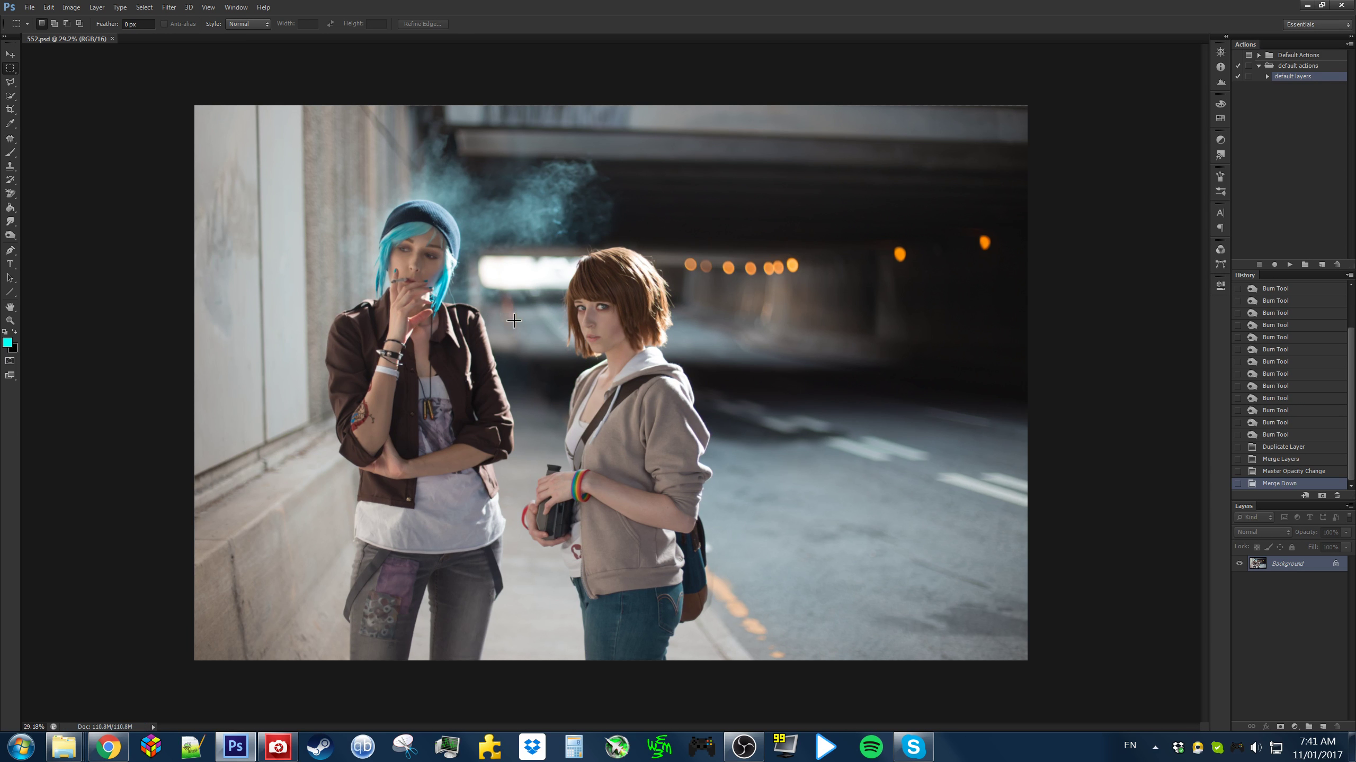
pyautogui.hotkey('ctrl', '+')
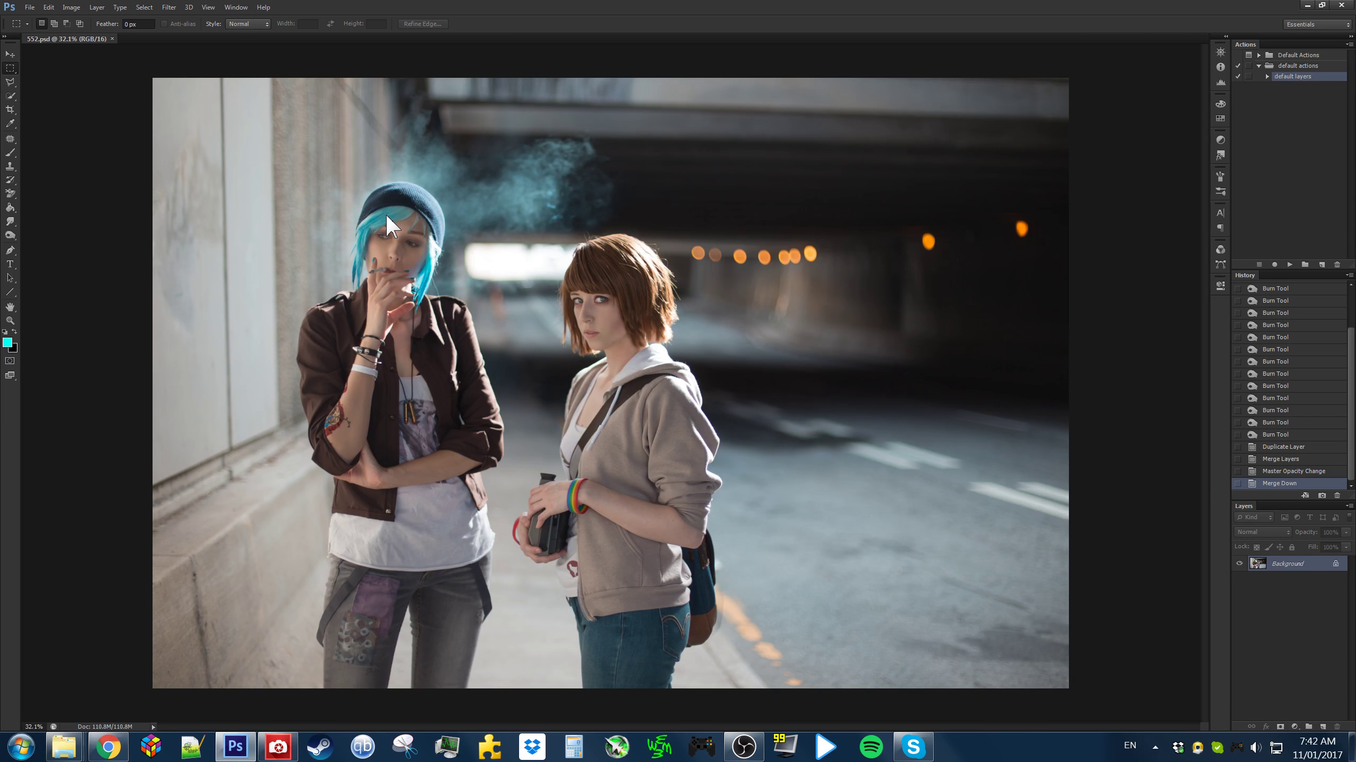
# Open the photo in the Color Efex Pro 4 filter and try the first custom recipe on it
pyautogui.hotkey('ctrl', 'shift', 'x')
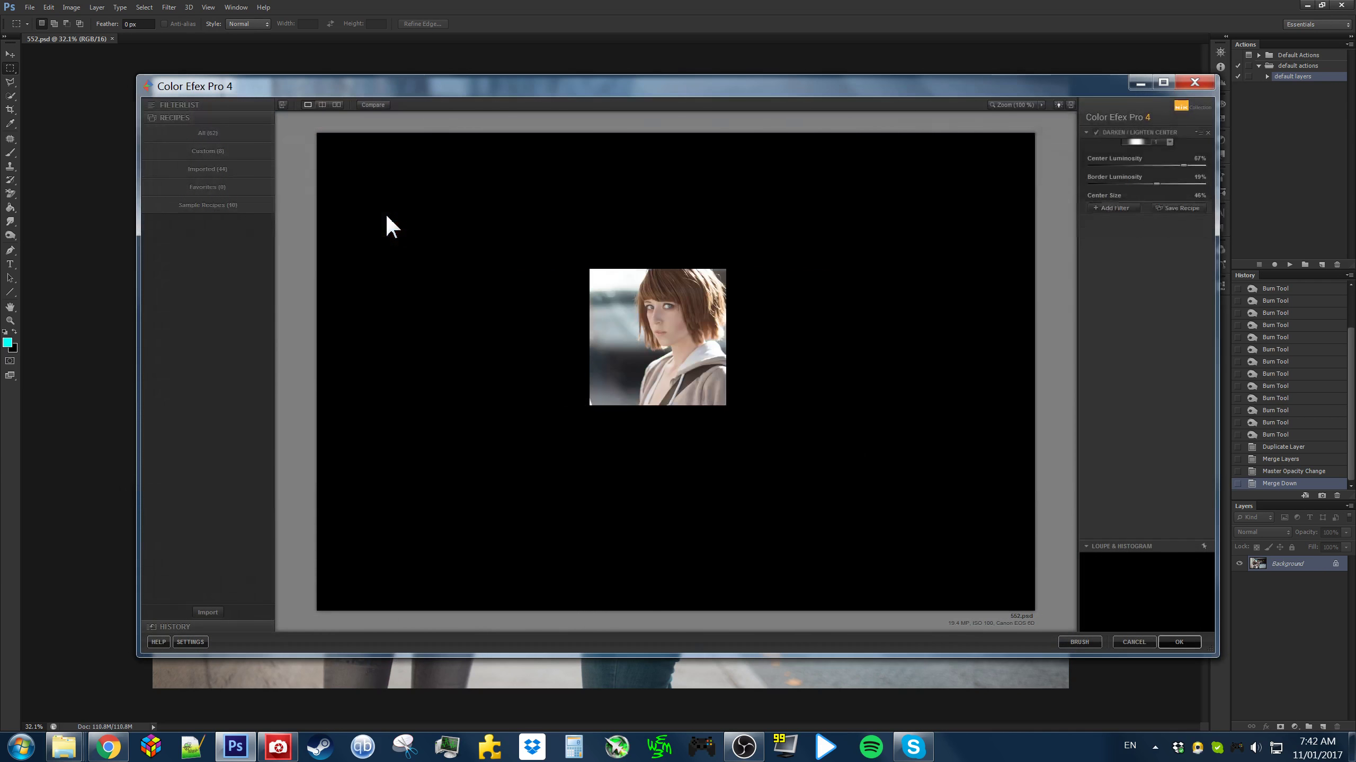
pyautogui.click(216, 150)
pyautogui.scroll(-3, 261, 405)
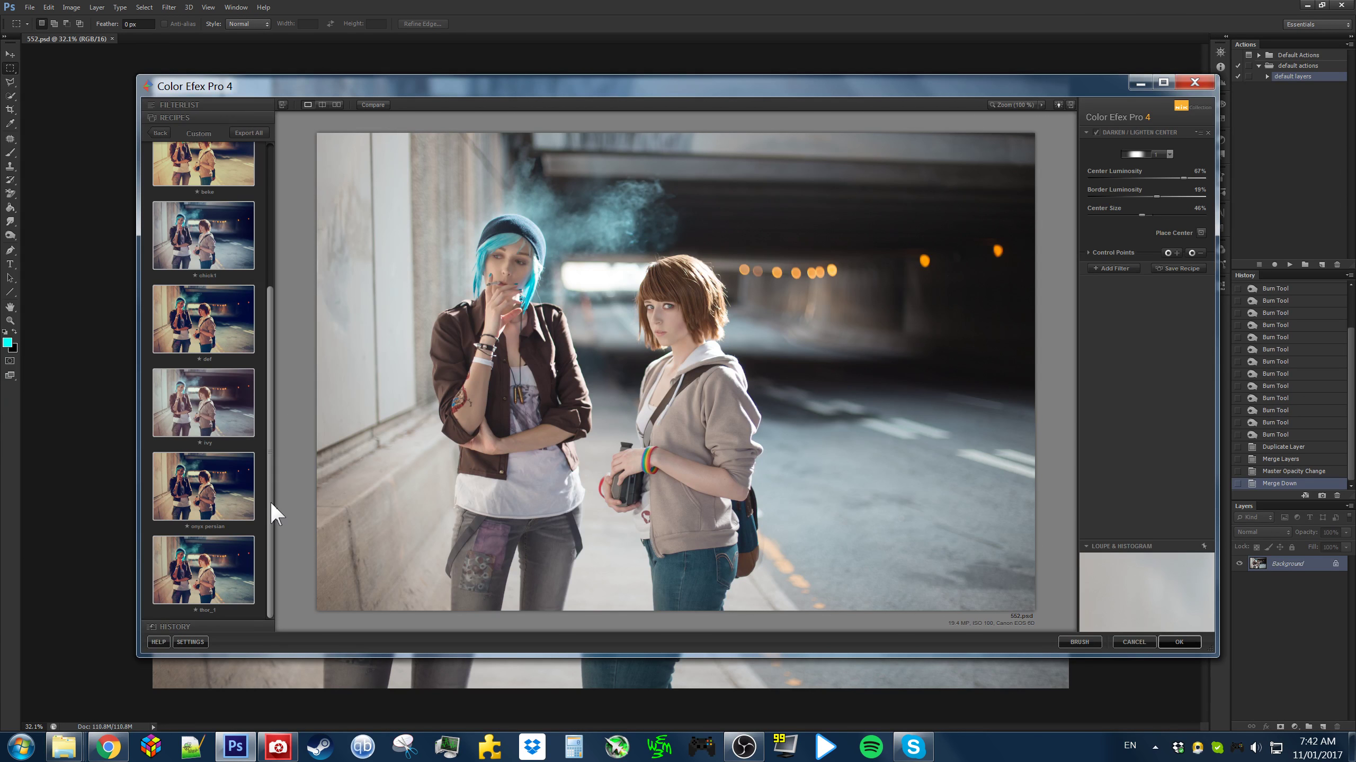
pyautogui.moveTo(270, 503); pyautogui.dragTo(270, 266)
pyautogui.click(210, 181)
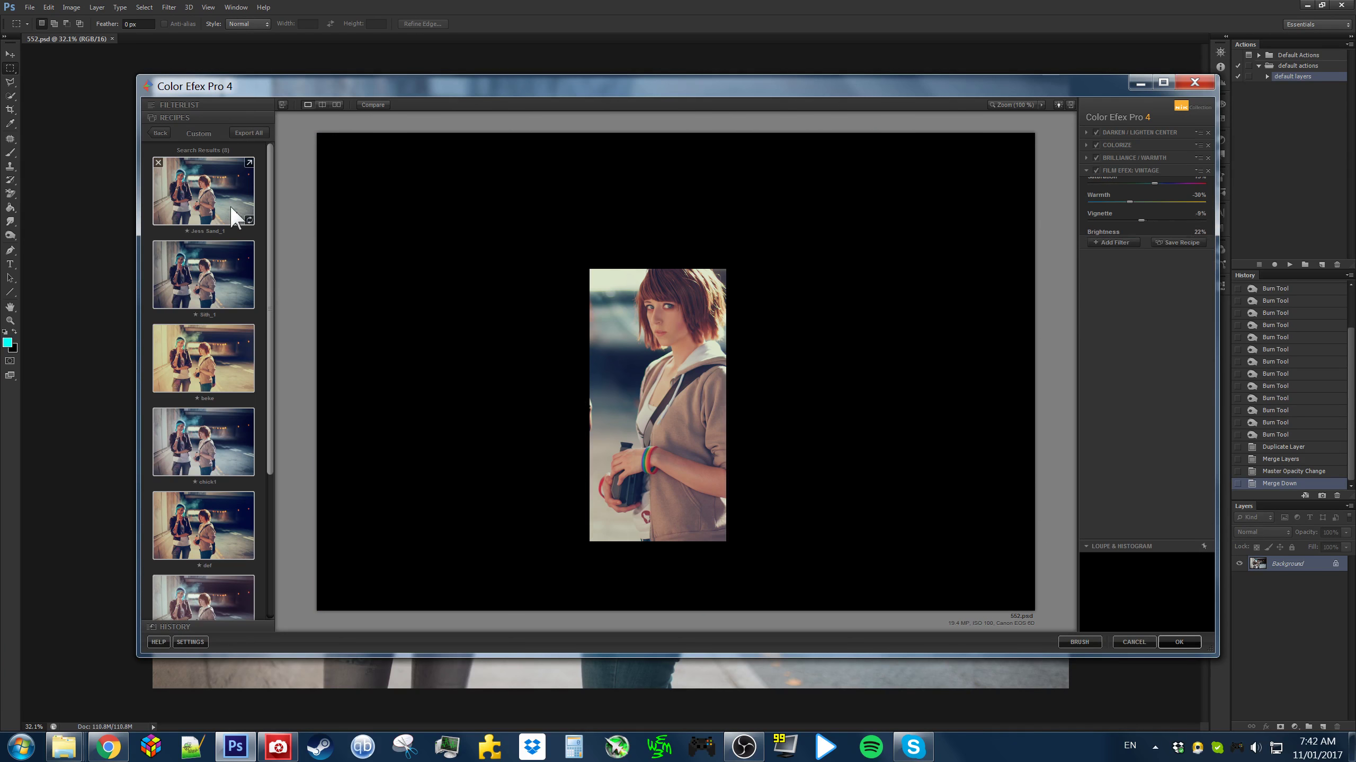
# Apply the custom recipe "ivy" to the photo instead
pyautogui.scroll(-2, 258, 280)
pyautogui.scroll(-2, 252, 331)
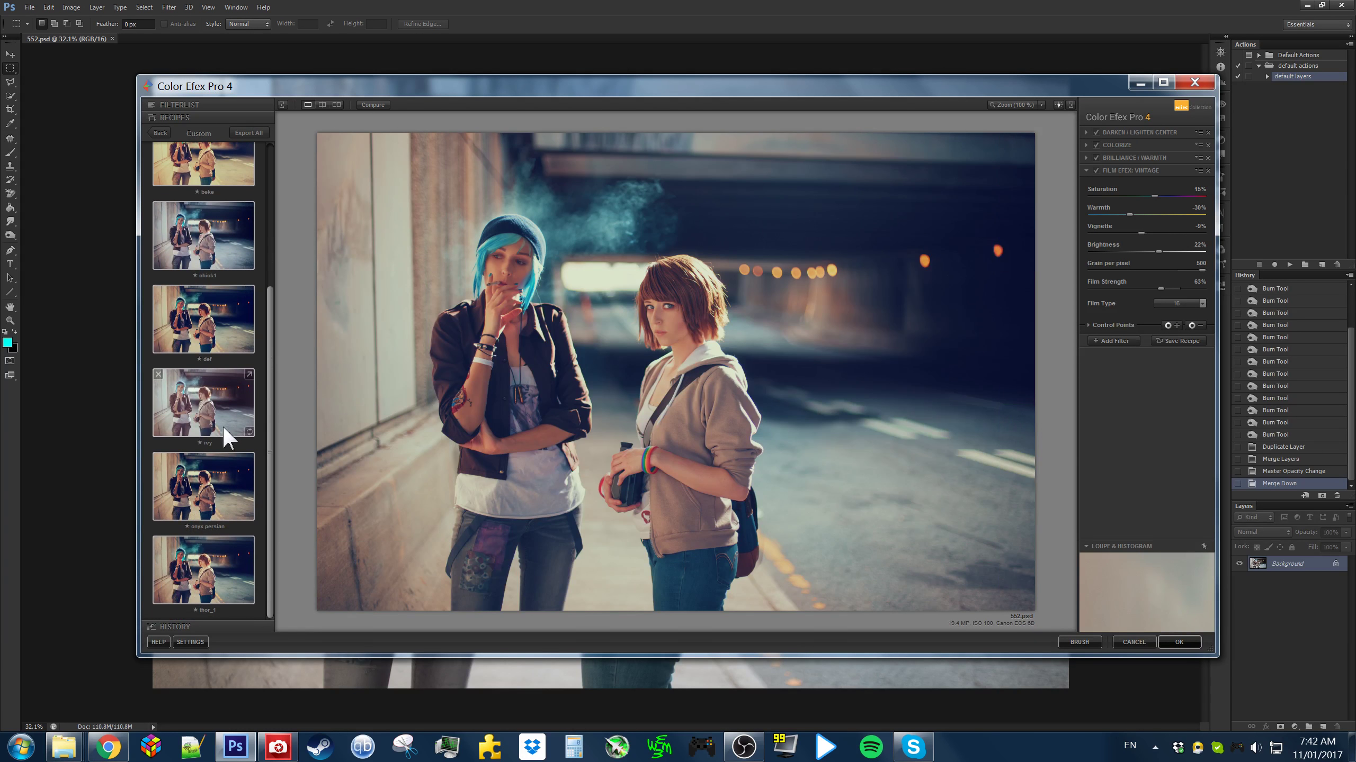
pyautogui.click(201, 414)
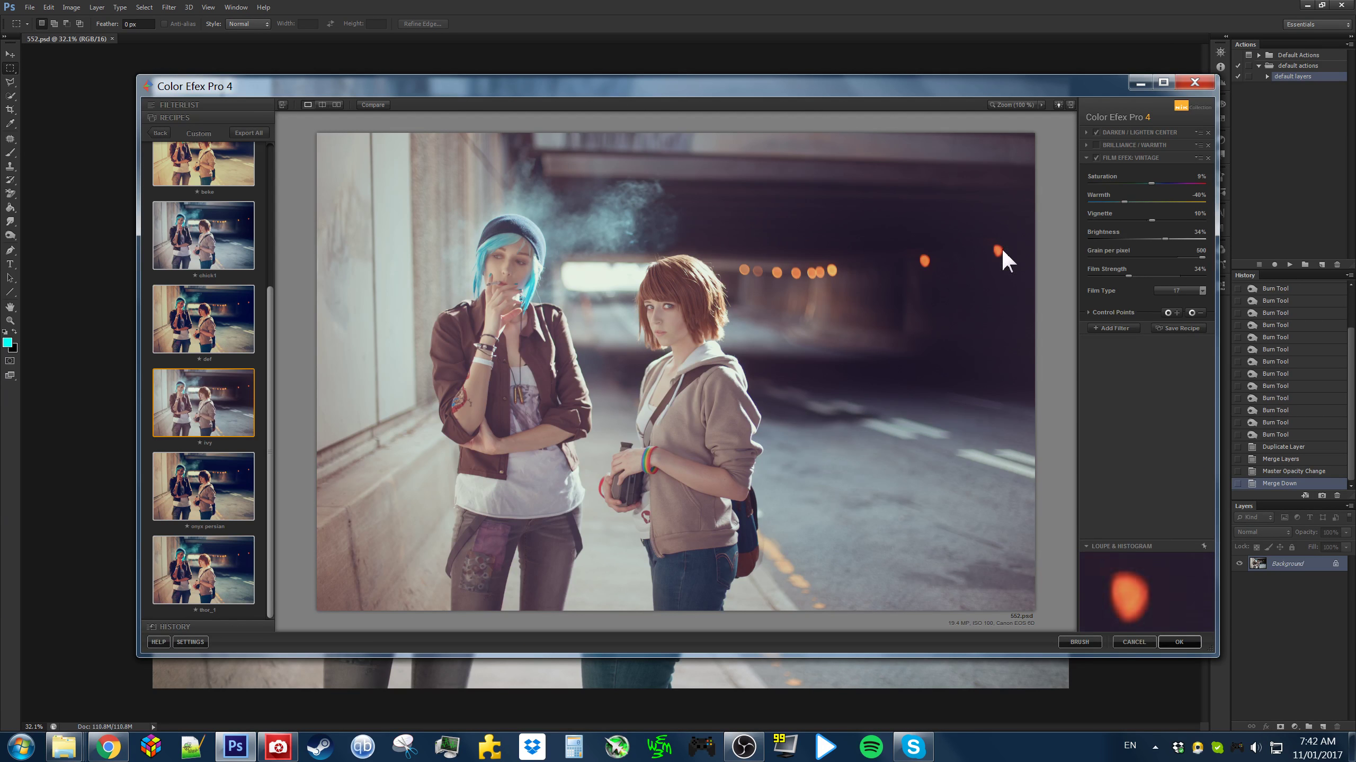
# Switch off Brilliance/Warmth and Film Efex: Vintage, and place the Darken/Lighten Center filter's center between the two women
pyautogui.click(1096, 157)
pyautogui.click(1100, 128)
pyautogui.click(1094, 131)
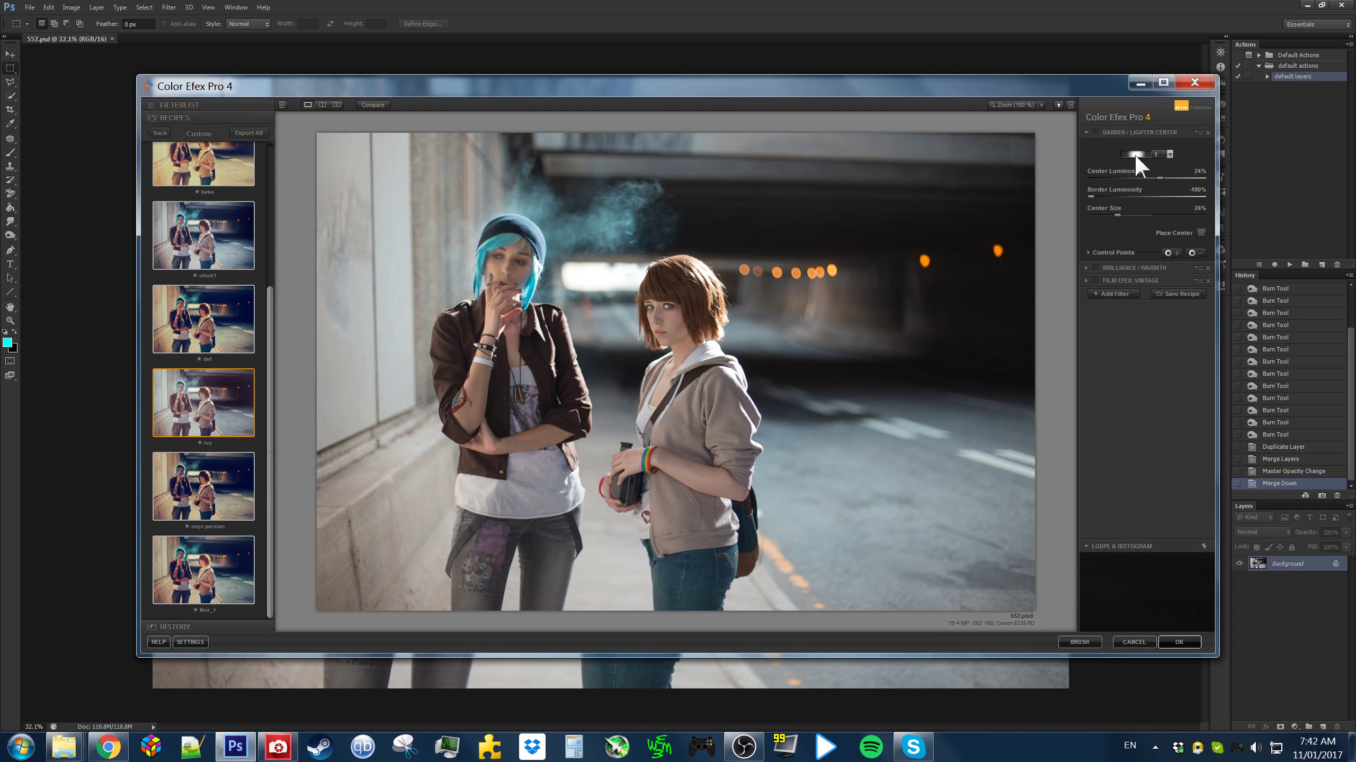
pyautogui.click(1096, 131)
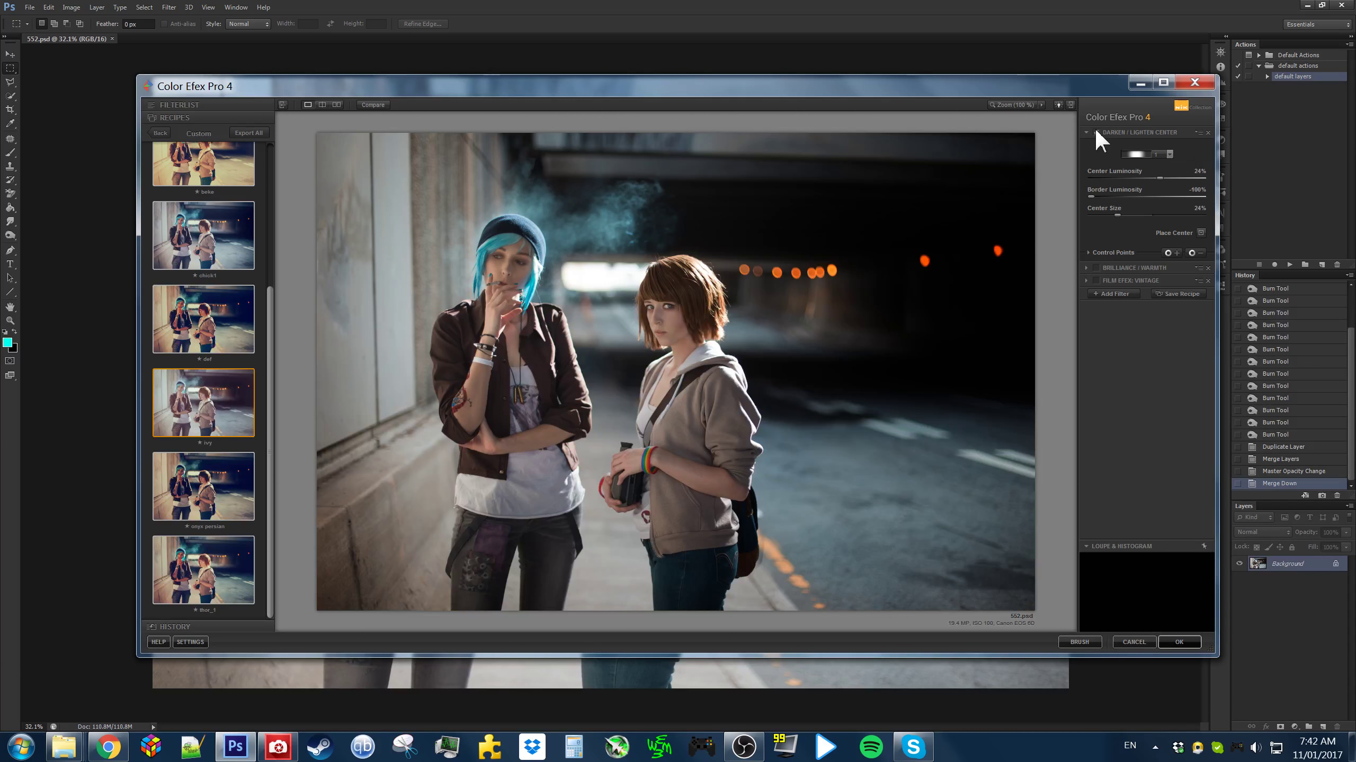
pyautogui.click(1201, 232)
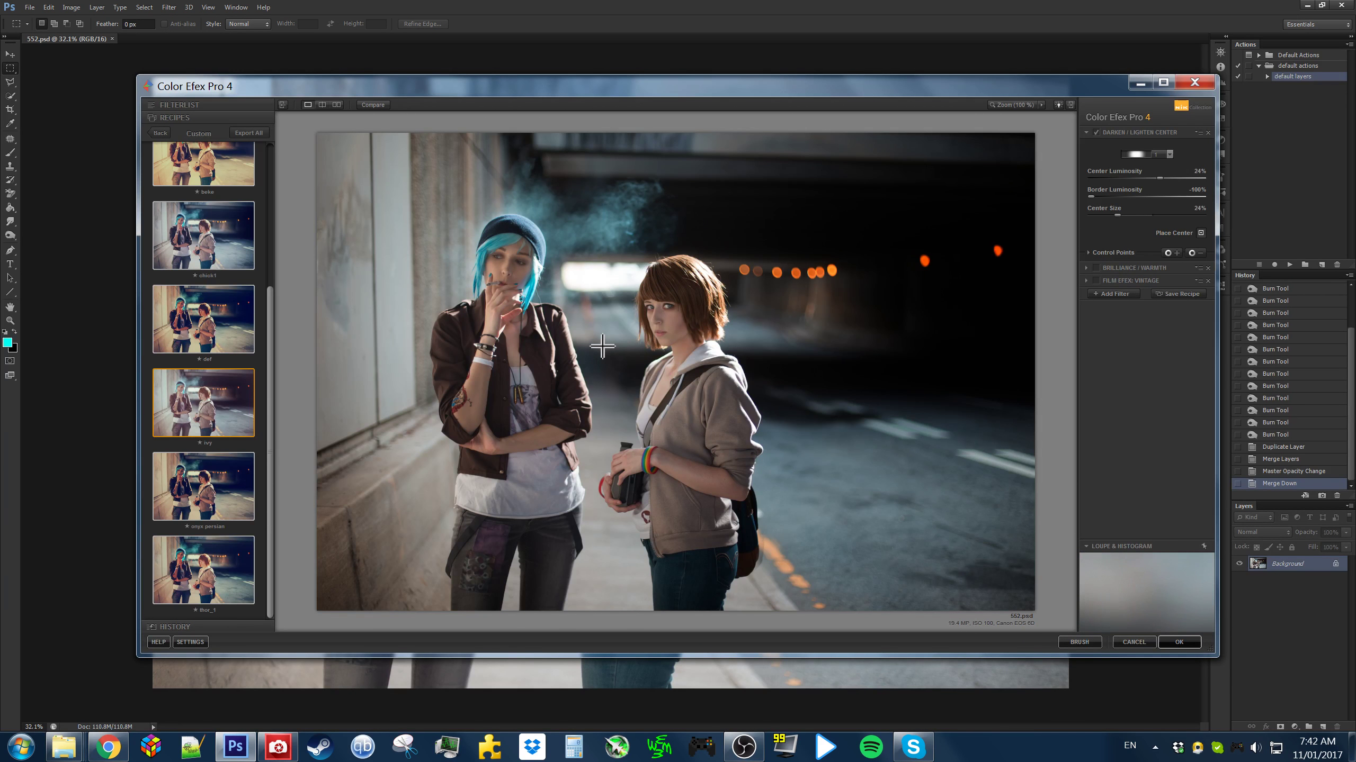
pyautogui.click(598, 368)
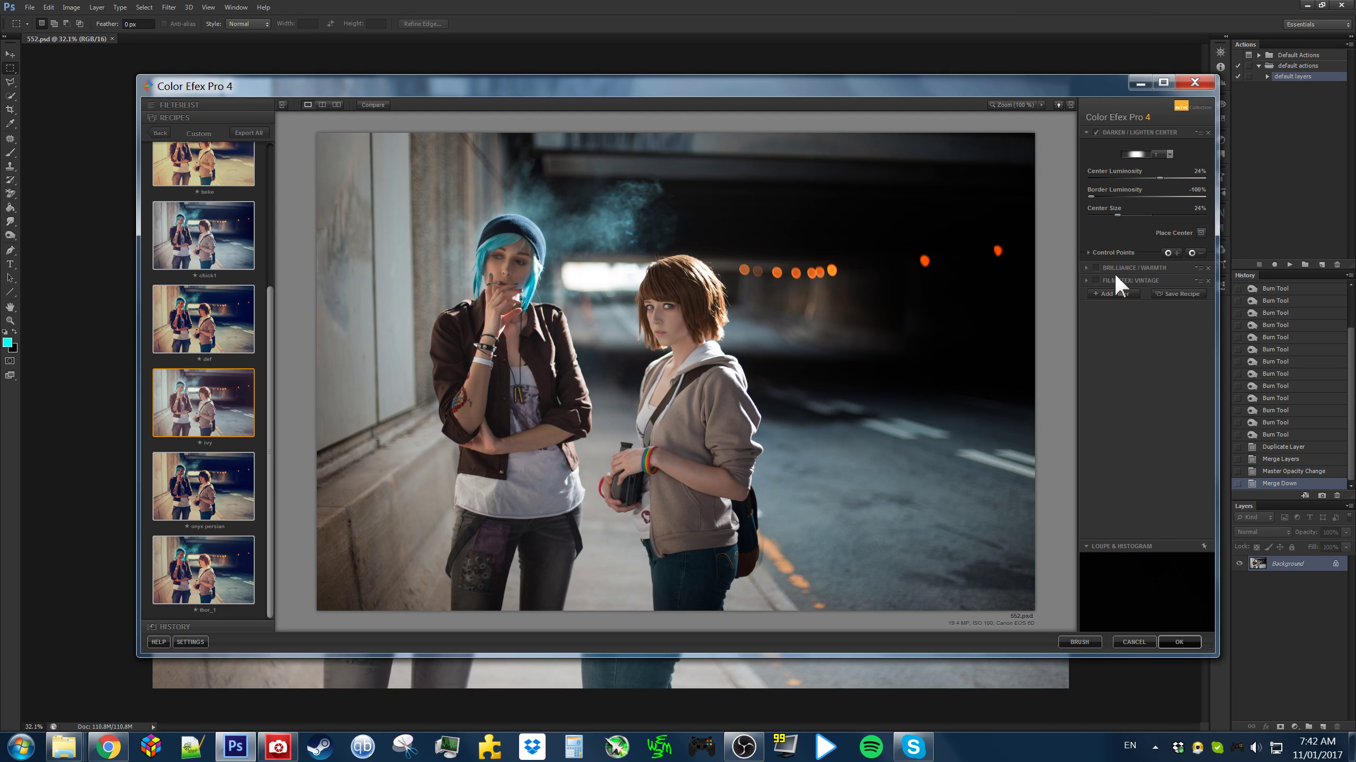
# Set Darken/Lighten Center to about 80% center luminosity, -36% border luminosity and 56% center size, and lower its opacity to about 72%
pyautogui.moveTo(1159, 177); pyautogui.dragTo(1188, 172)
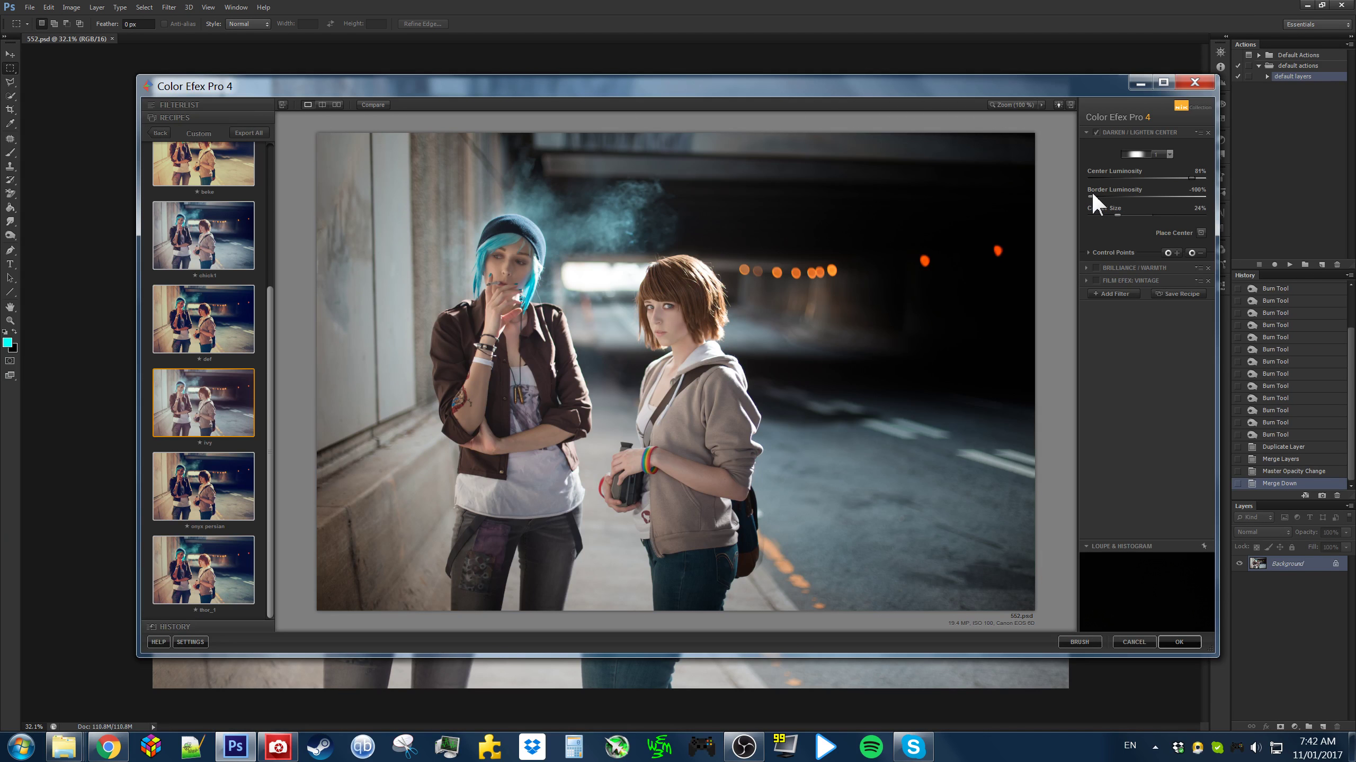
pyautogui.moveTo(1117, 215); pyautogui.dragTo(1150, 204)
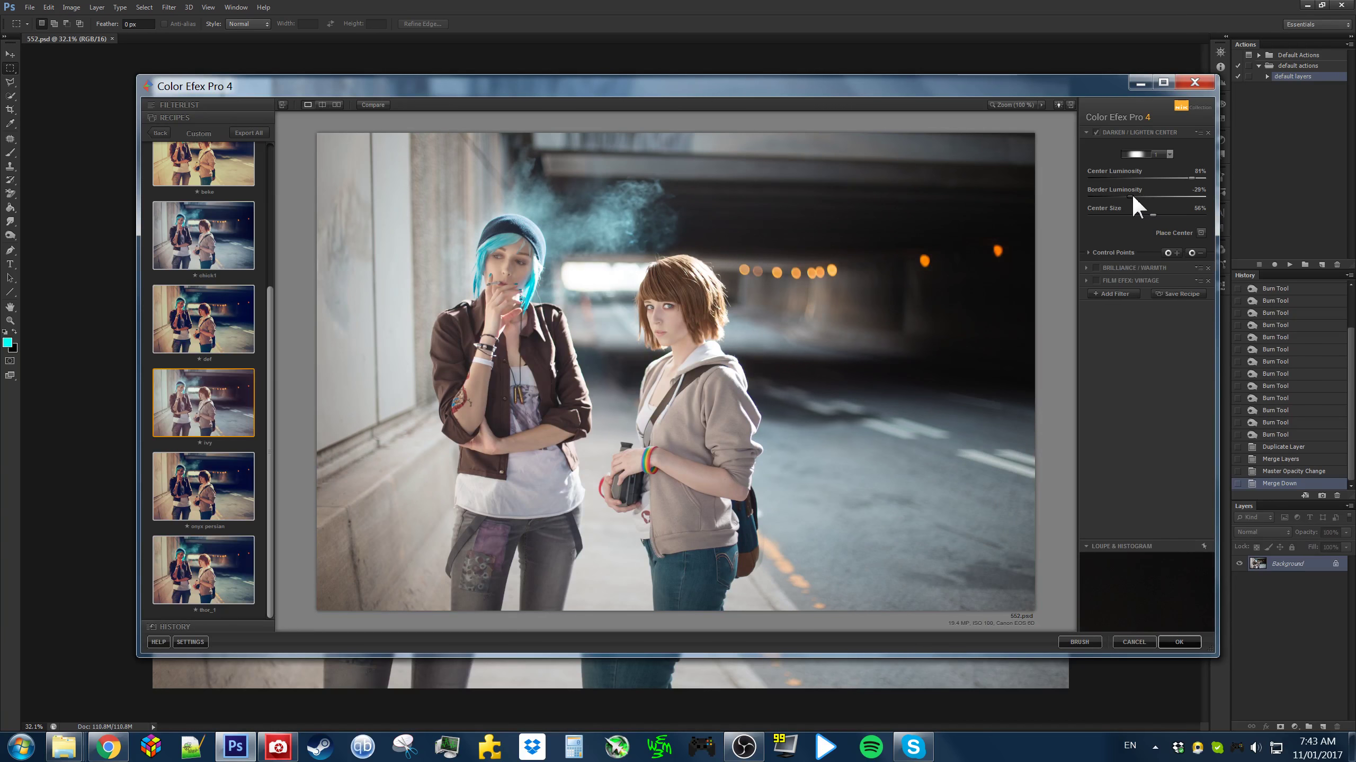
pyautogui.moveTo(1131, 192); pyautogui.dragTo(1127, 195)
pyautogui.click(1121, 253)
pyautogui.moveTo(1201, 273); pyautogui.dragTo(1167, 272)
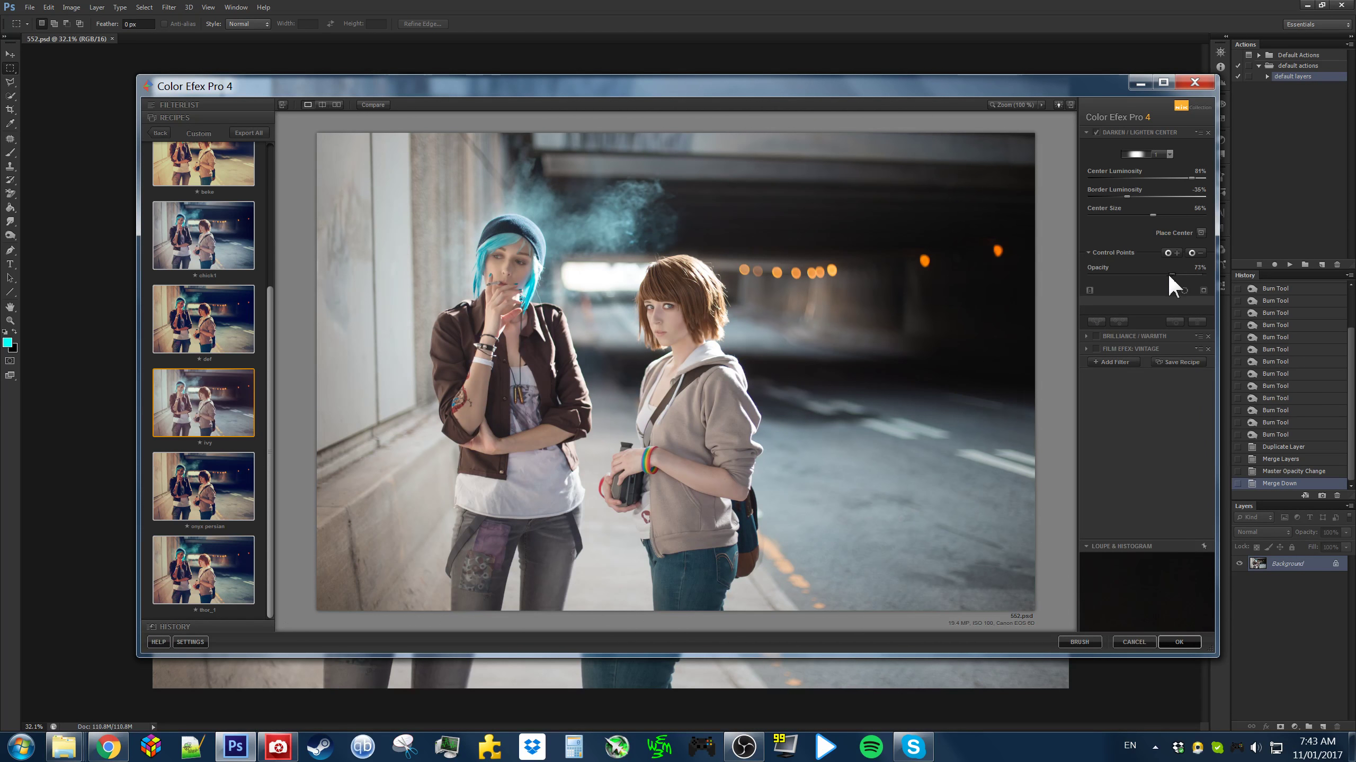
# Re-enable the Brilliance/Warmth filter and raise its perceptual saturation to about 58%
pyautogui.click(1150, 333)
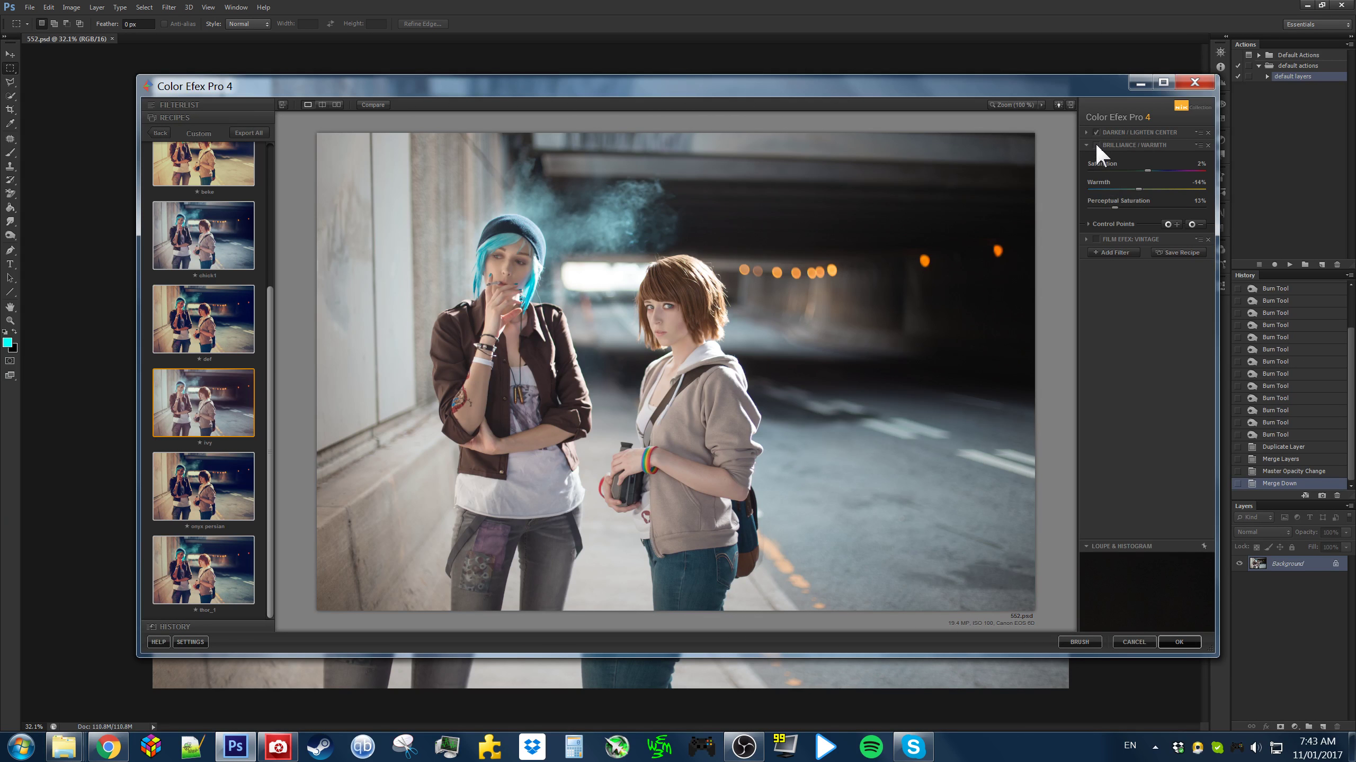
pyautogui.click(1096, 145)
pyautogui.moveTo(1115, 208); pyautogui.dragTo(1179, 206)
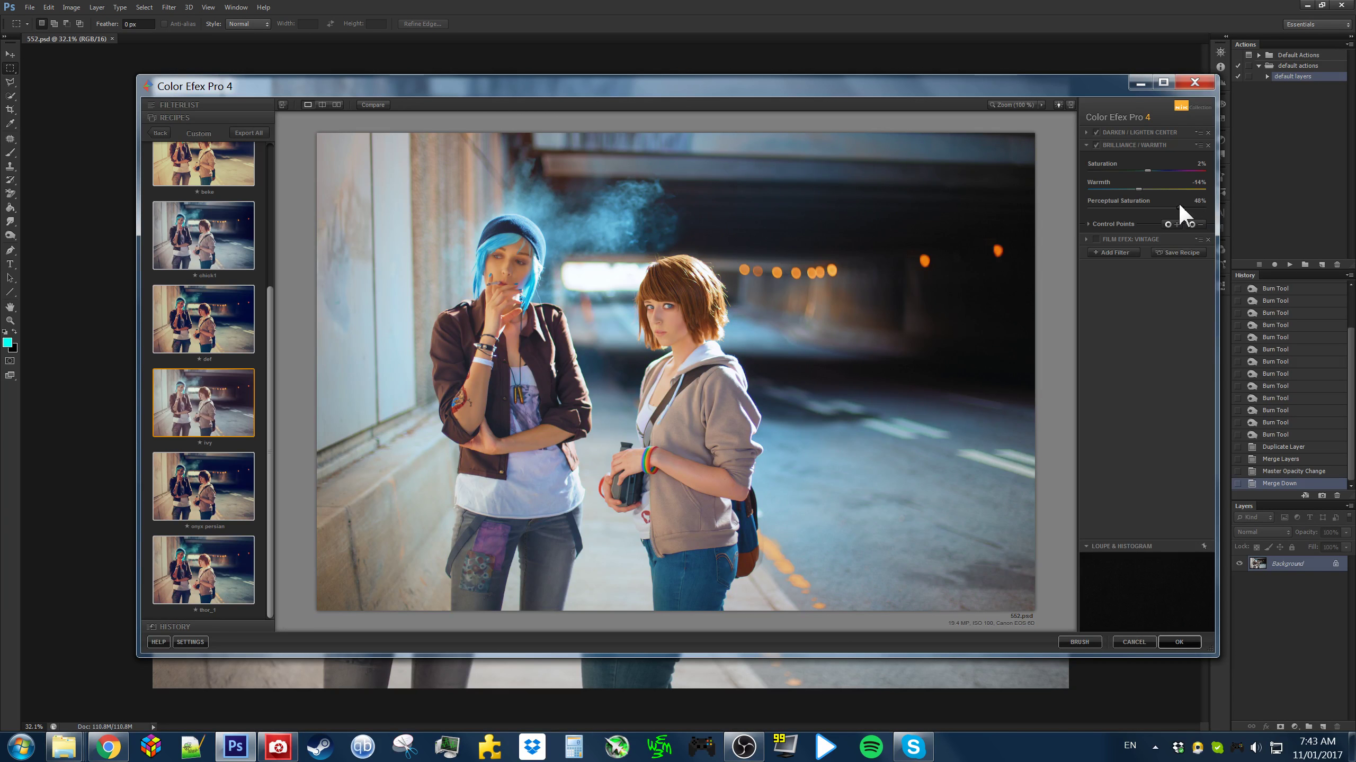
# Protect both women's faces from Brilliance/Warmth with a small negative control point on each face
pyautogui.click(1197, 225)
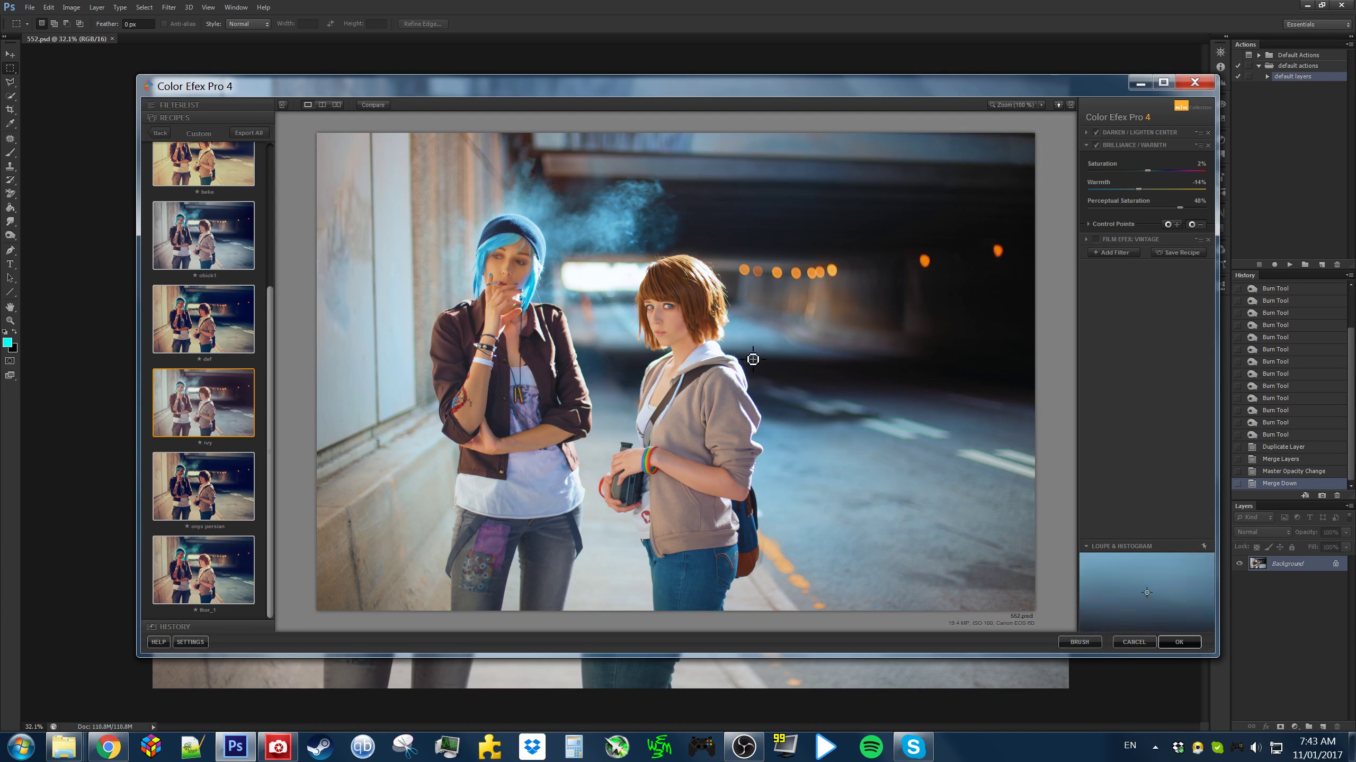
pyautogui.click(667, 321)
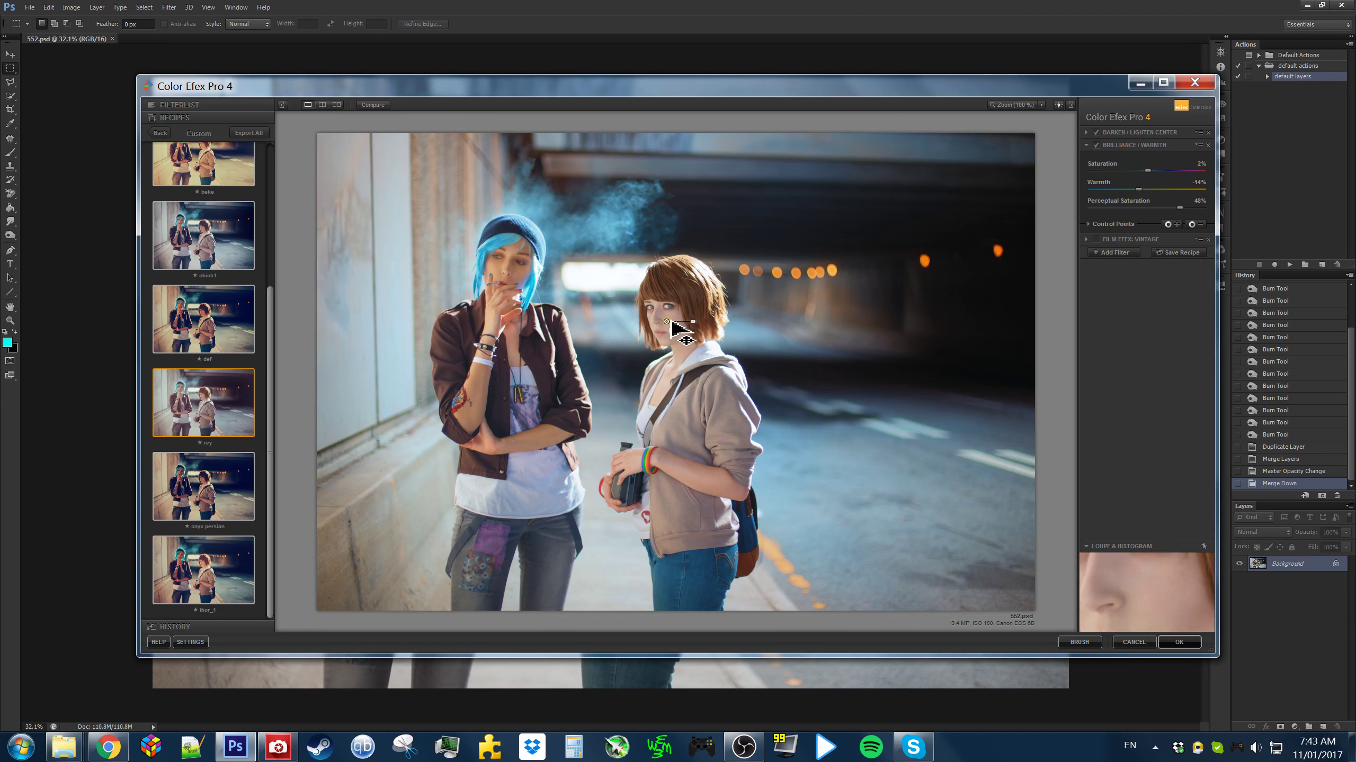
pyautogui.moveTo(692, 322); pyautogui.dragTo(698, 321)
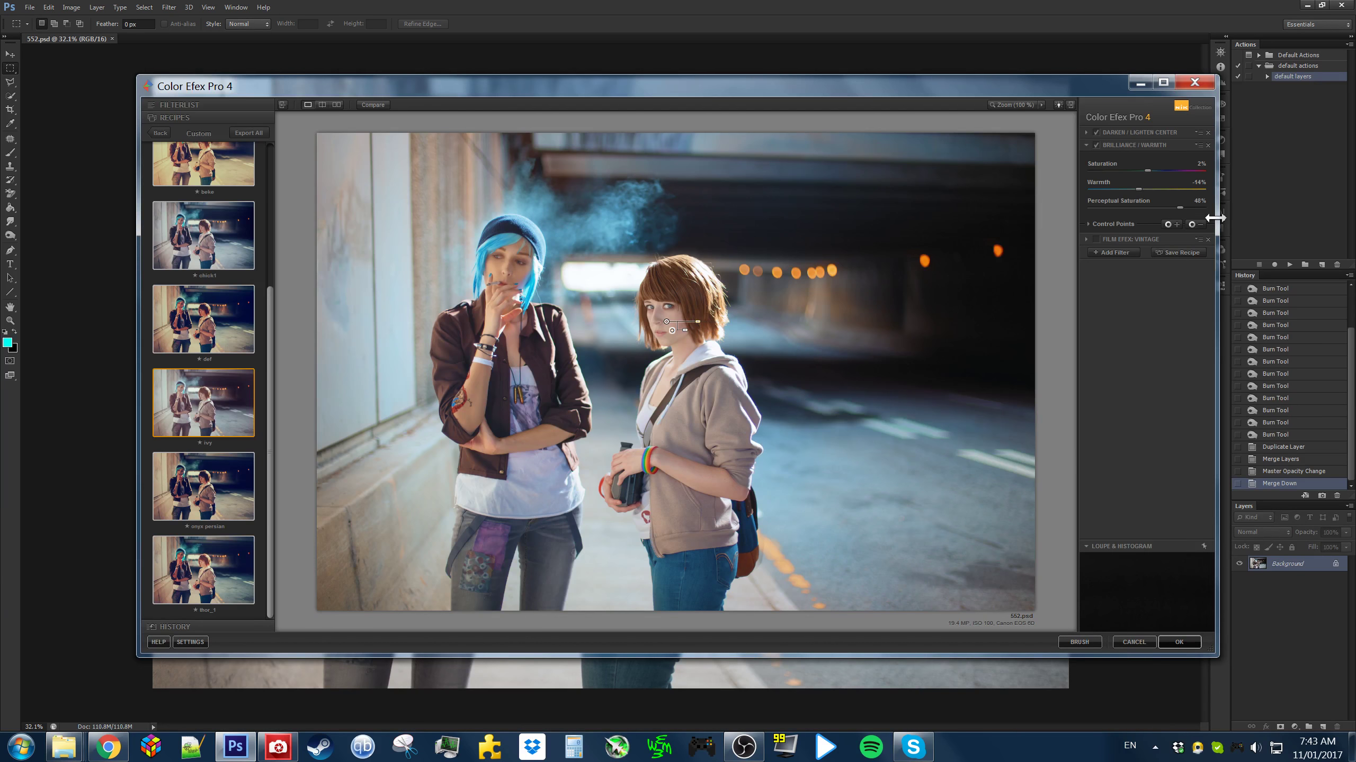
pyautogui.click(1198, 225)
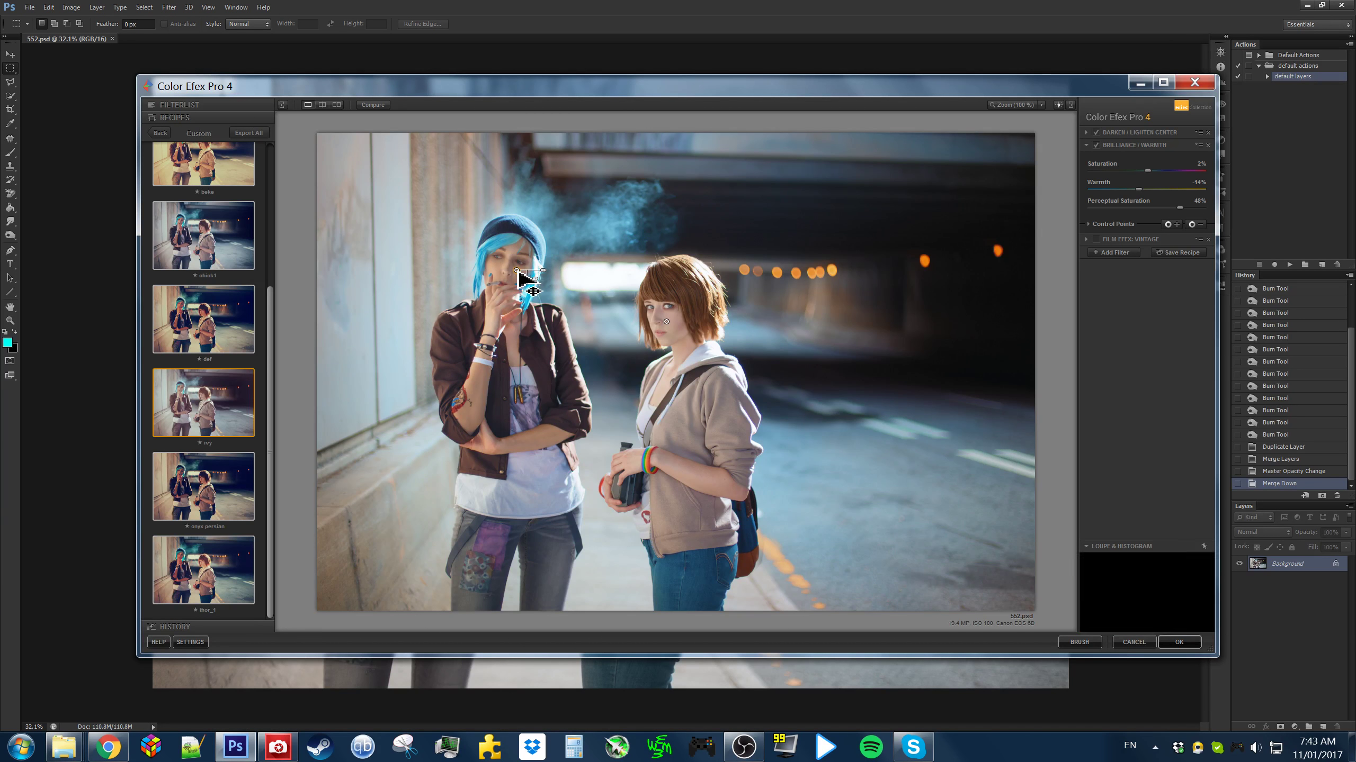
pyautogui.click(514, 272)
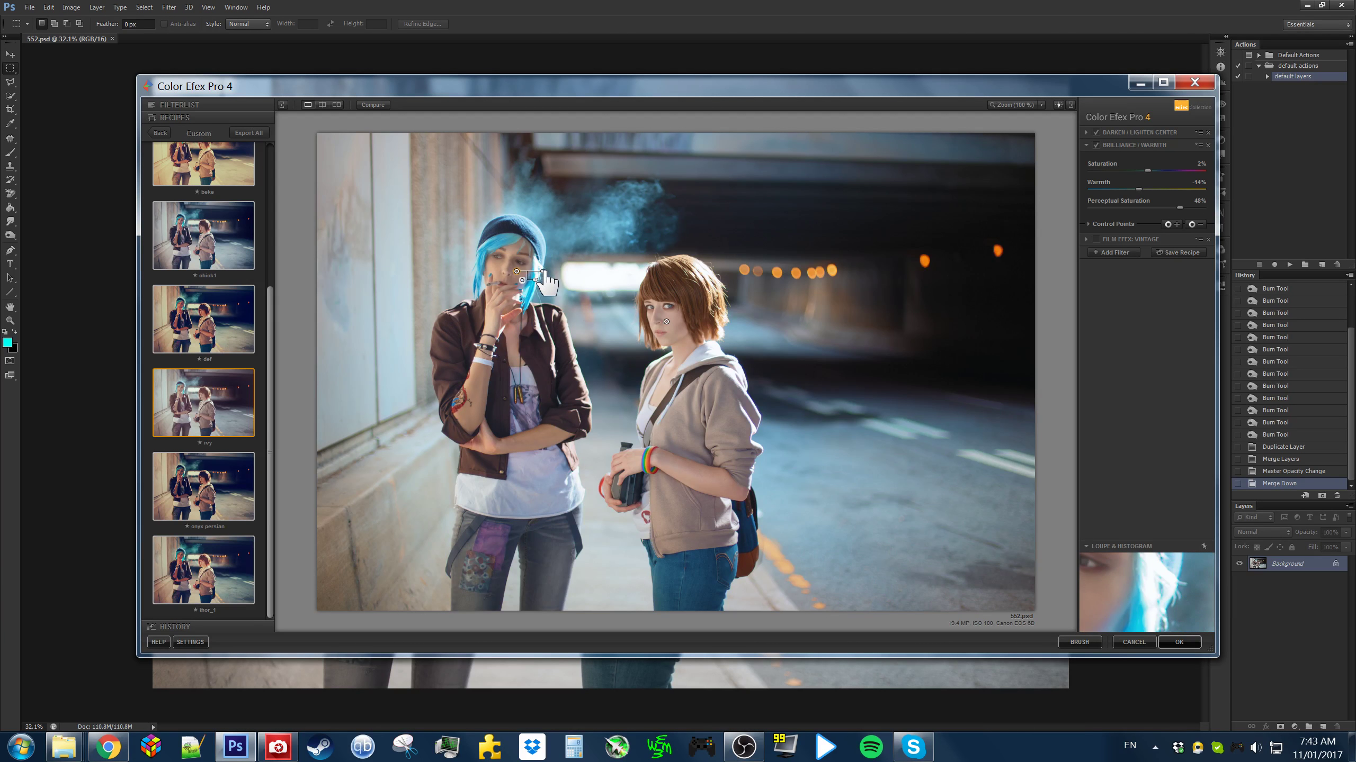
pyautogui.moveTo(544, 271); pyautogui.dragTo(548, 271)
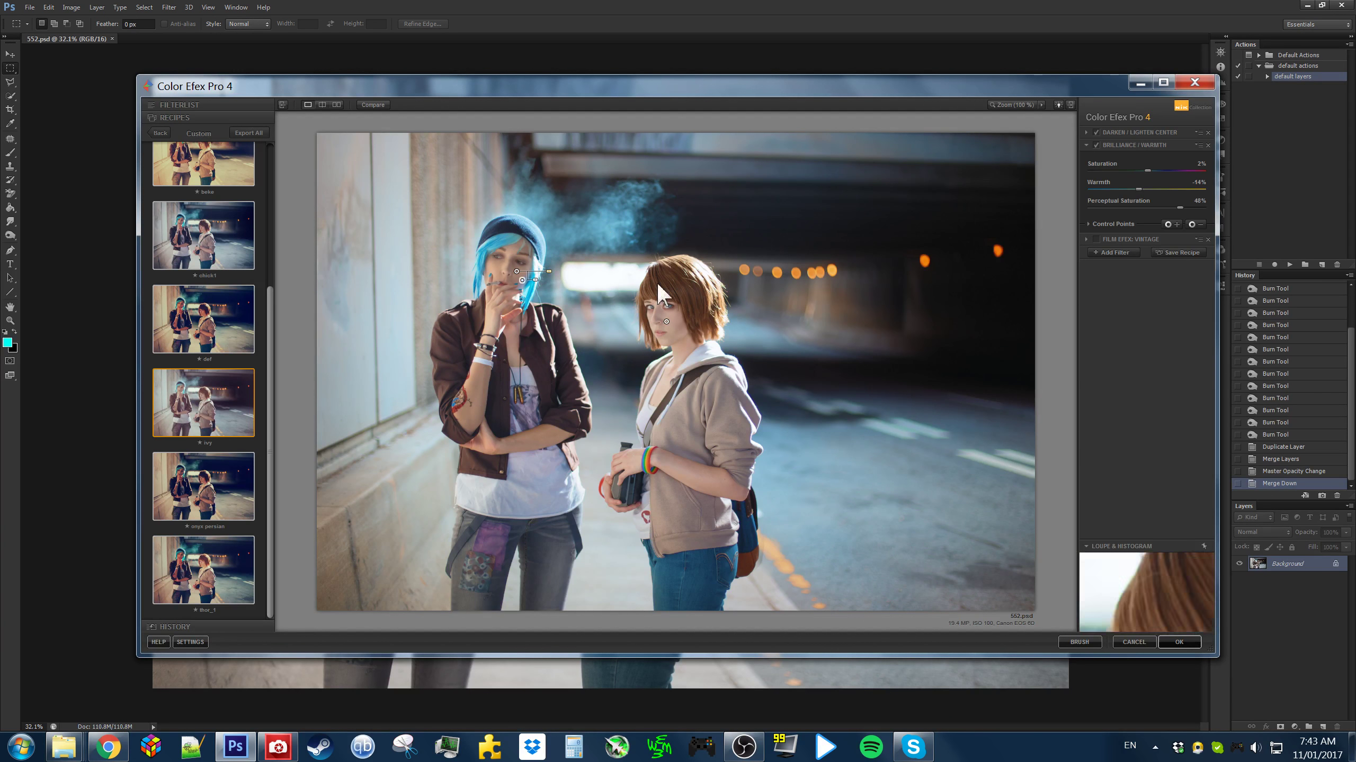
# Add small negative control points on both women's forearms to exclude the skin from Brilliance/Warmth
pyautogui.click(1191, 224)
pyautogui.click(686, 479)
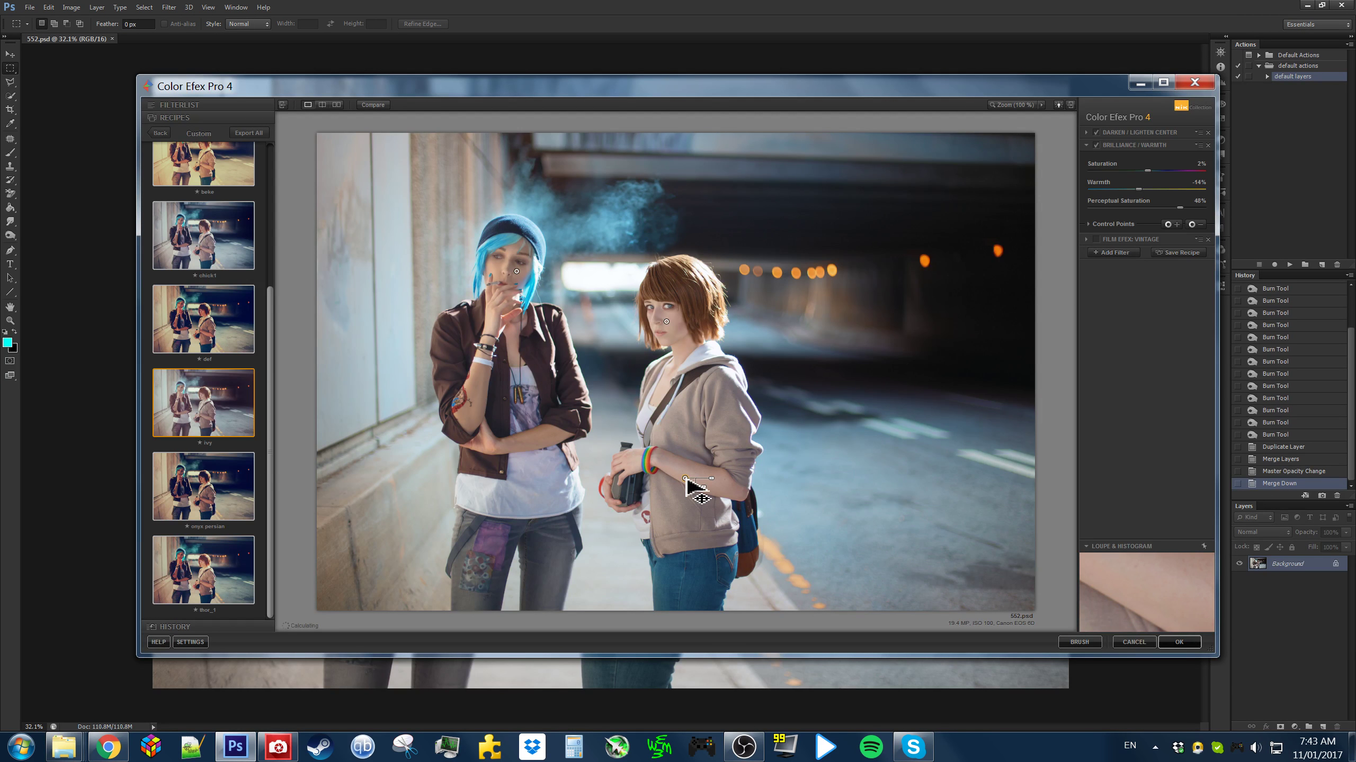
pyautogui.moveTo(685, 479); pyautogui.dragTo(677, 468)
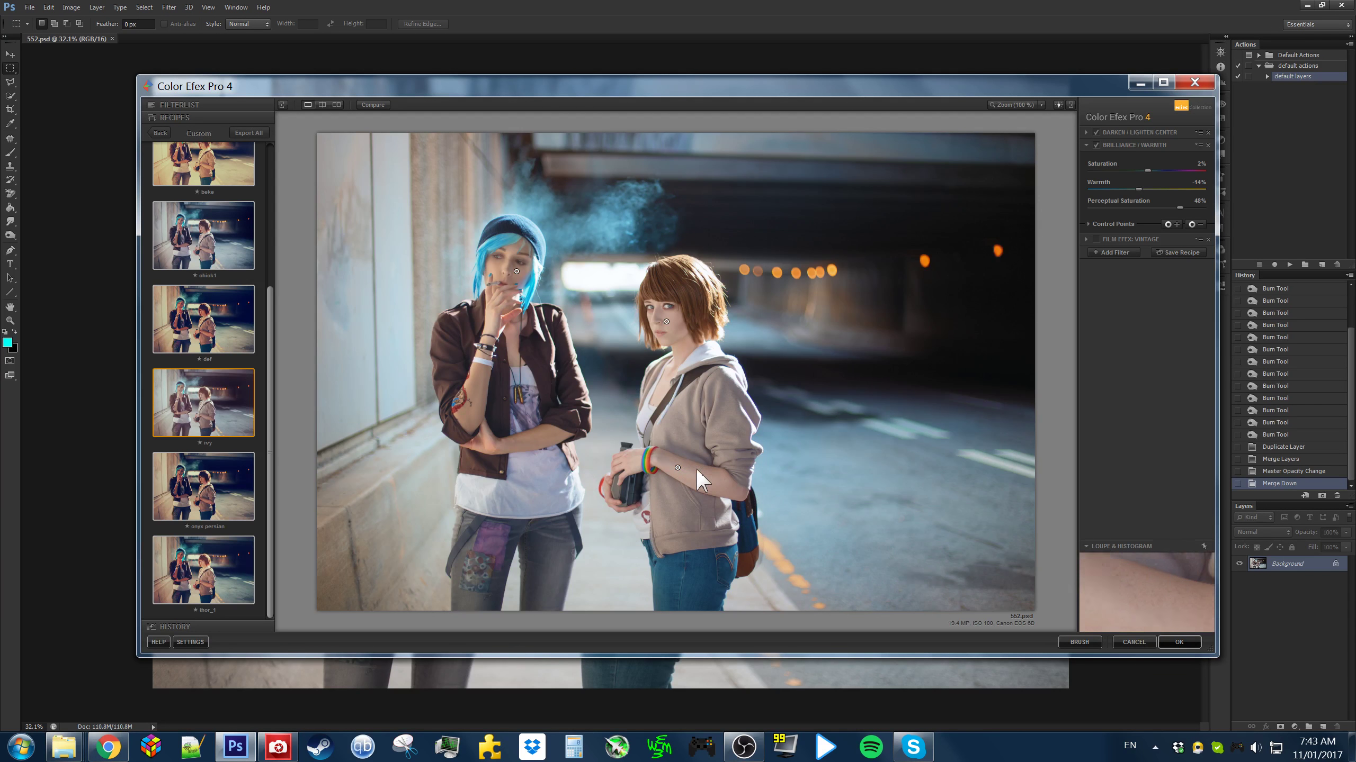
pyautogui.moveTo(703, 469)
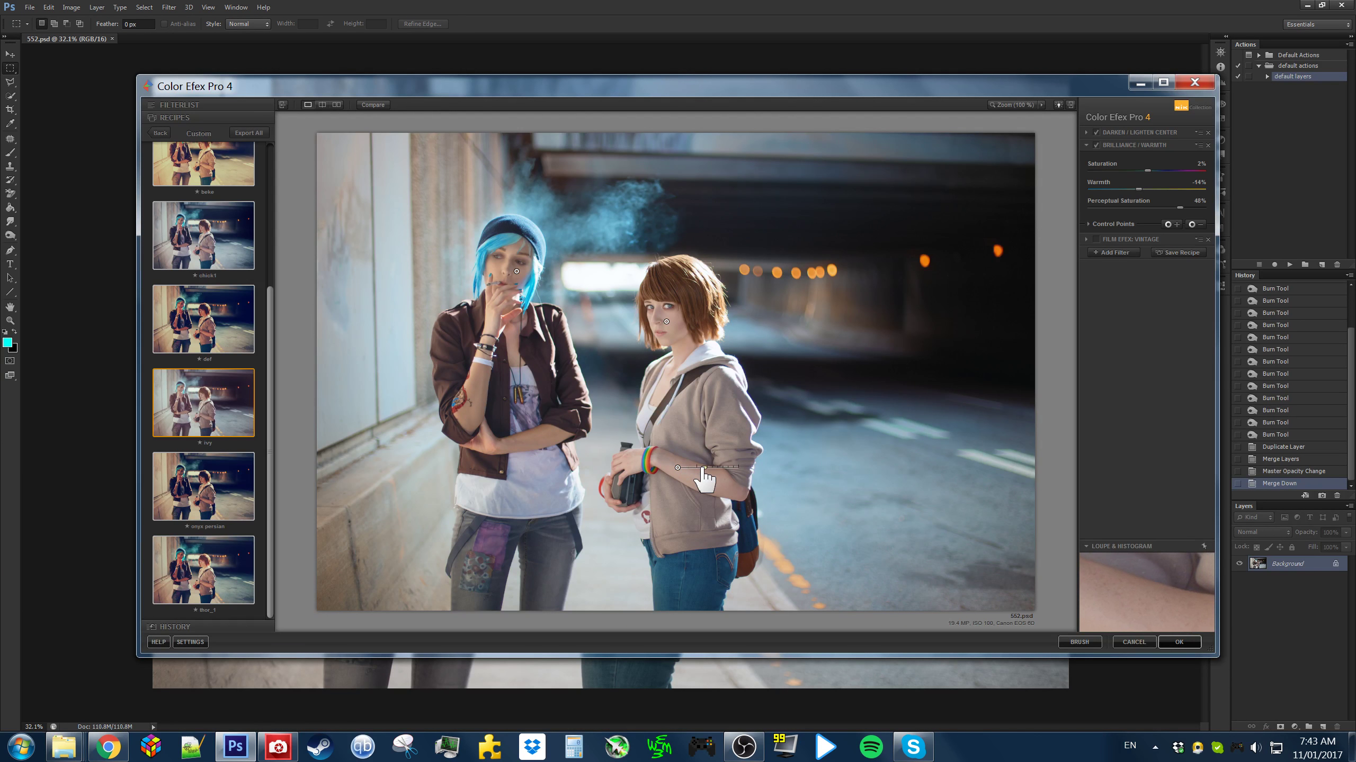
pyautogui.moveTo(703, 468); pyautogui.dragTo(706, 468)
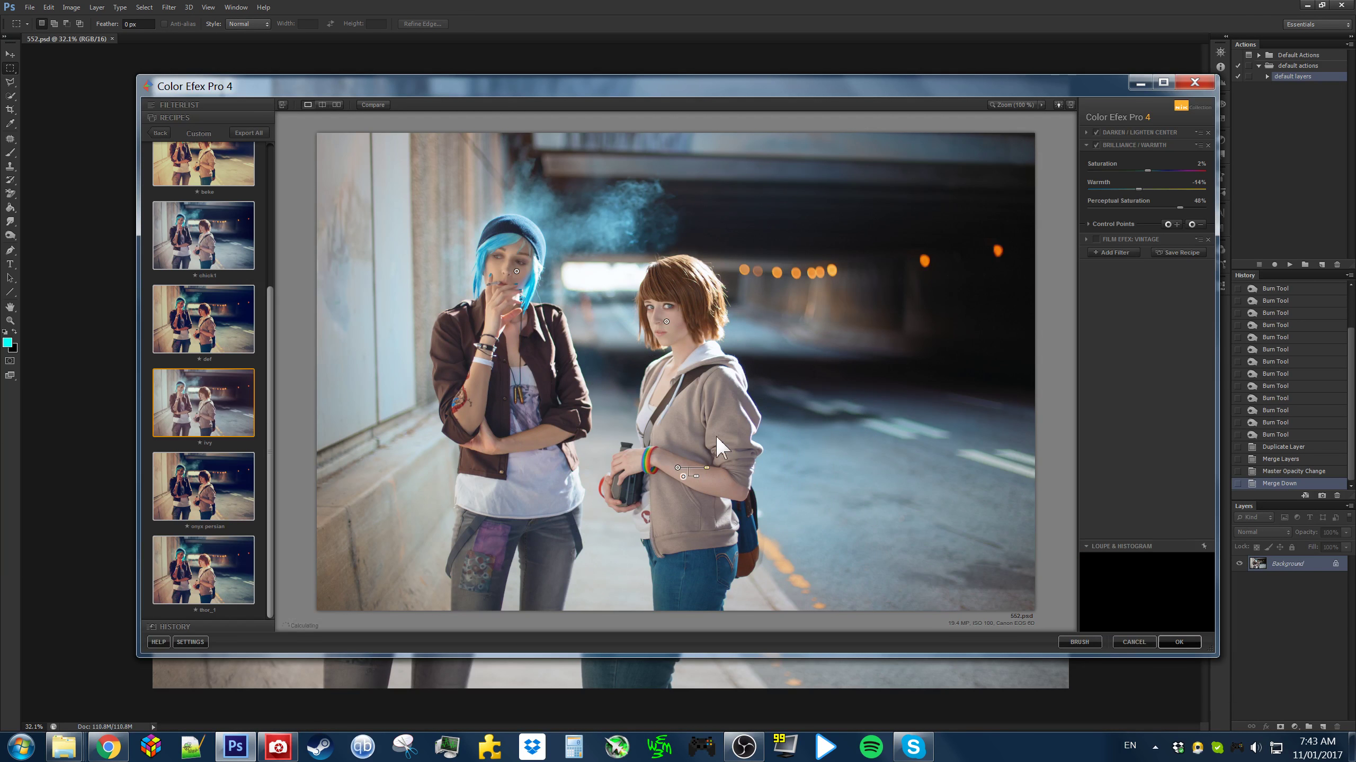
pyautogui.click(1199, 222)
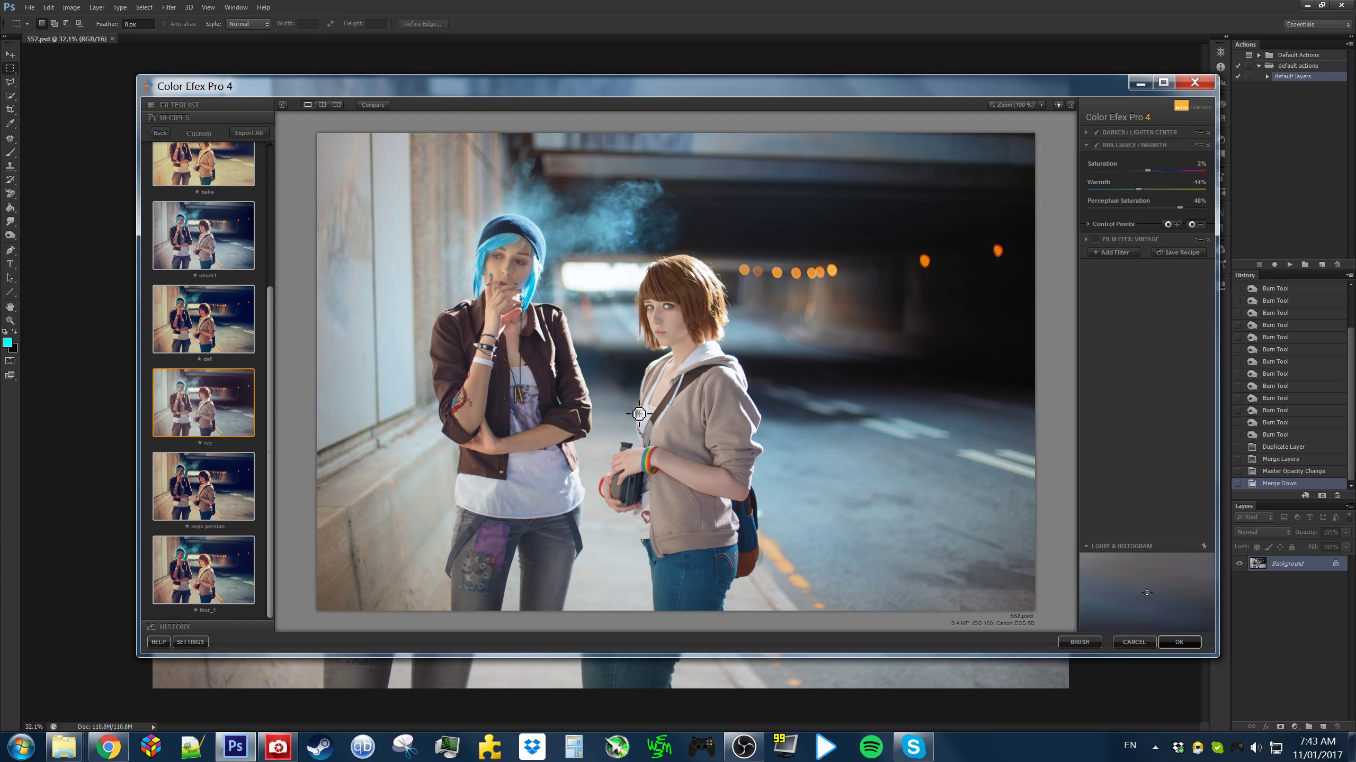
pyautogui.click(480, 407)
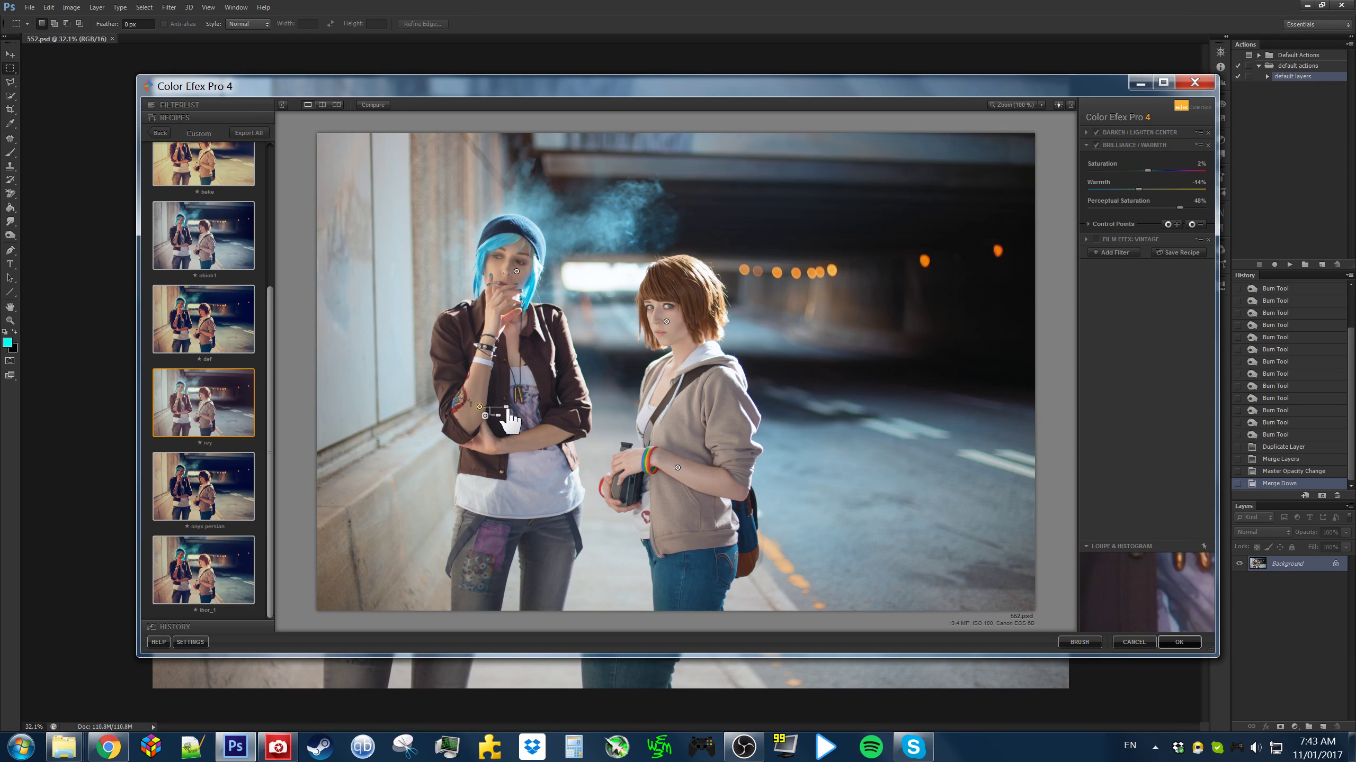
pyautogui.moveTo(507, 411); pyautogui.dragTo(512, 408)
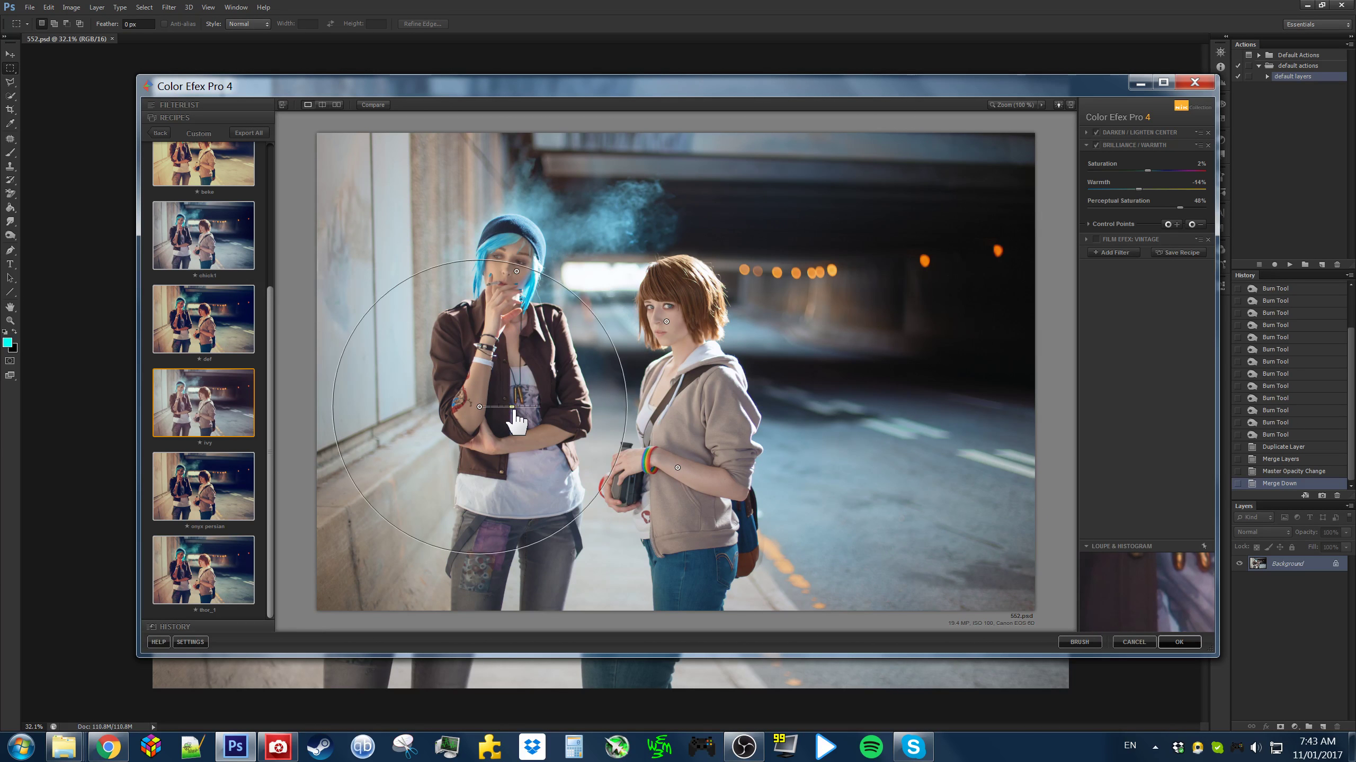
# Exclude the brown-haired woman's hair from Brilliance/Warmth with another small negative control point
pyautogui.click(1196, 224)
pyautogui.click(671, 285)
pyautogui.moveTo(670, 285)
pyautogui.mouseDown()
pyautogui.moveTo(718, 289)
pyautogui.moveTo(690, 289)
pyautogui.mouseUp()
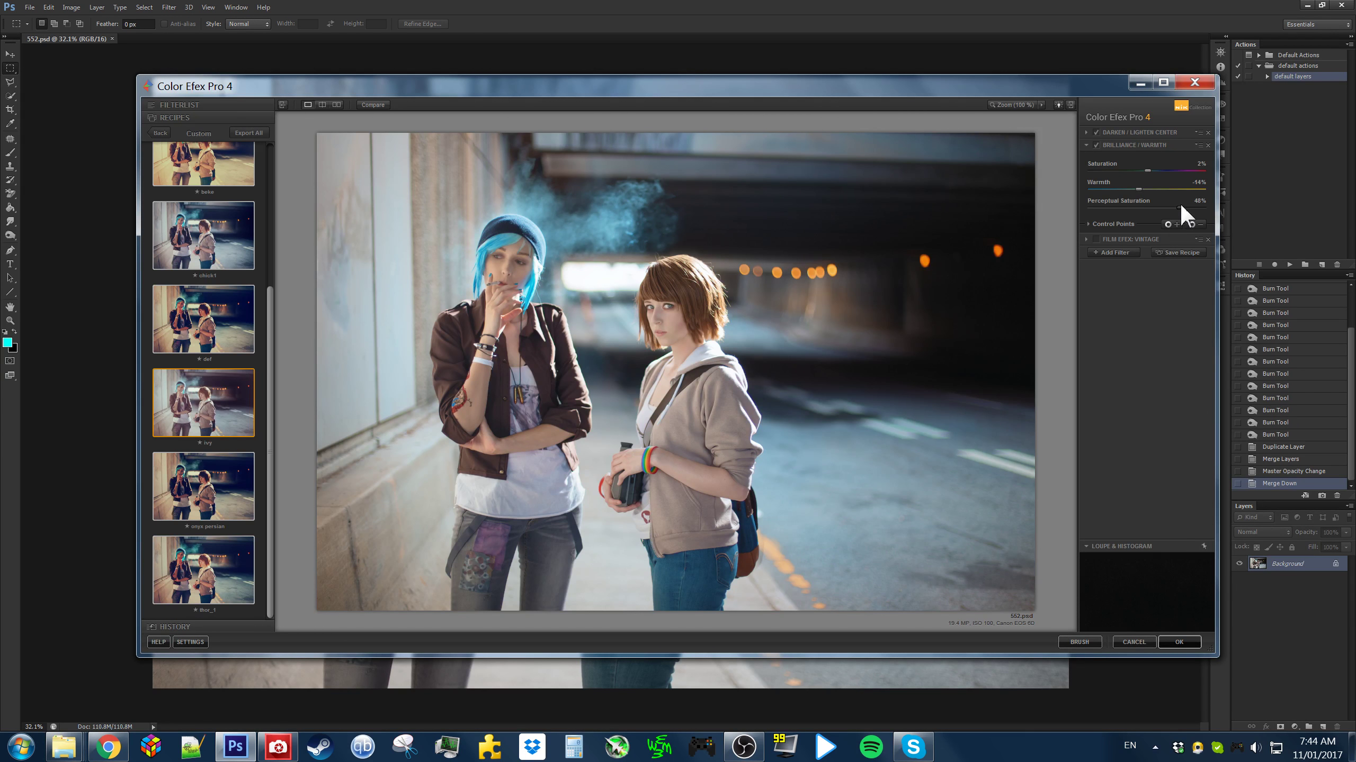
# Raise the Brilliance/Warmth perceptual saturation to about 80%, make its warmth cooler and adjust the filter's opacity
pyautogui.moveTo(1181, 207); pyautogui.dragTo(1221, 202)
pyautogui.moveTo(1138, 189)
pyautogui.mouseDown()
pyautogui.moveTo(1203, 188)
pyautogui.moveTo(1108, 191)
pyautogui.moveTo(1136, 189)
pyautogui.mouseUp()
pyautogui.click(1114, 225)
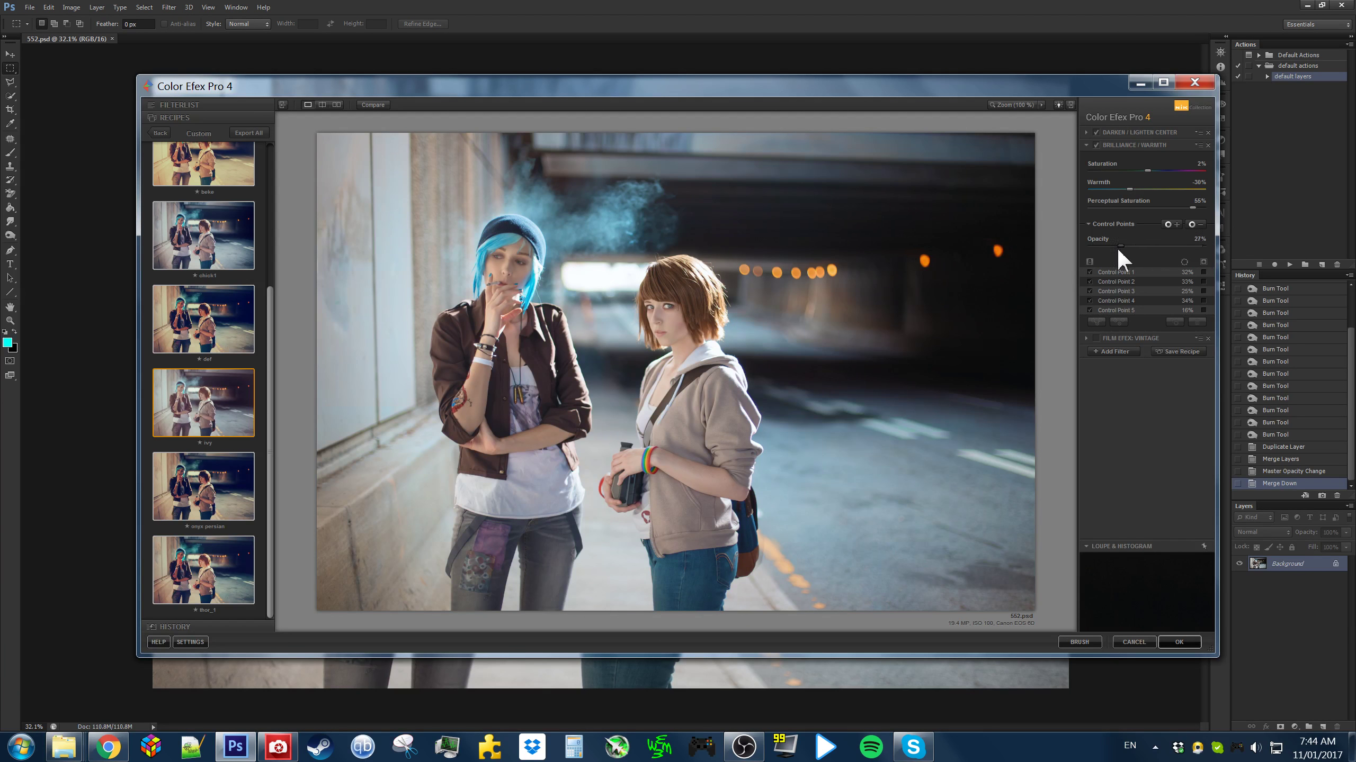
pyautogui.moveTo(1173, 249); pyautogui.dragTo(1167, 245)
# Re-enable Film Efex: Vintage with 12% brightness, -12% vignette, about -55% warmth and 55% film strength
pyautogui.click(1131, 333)
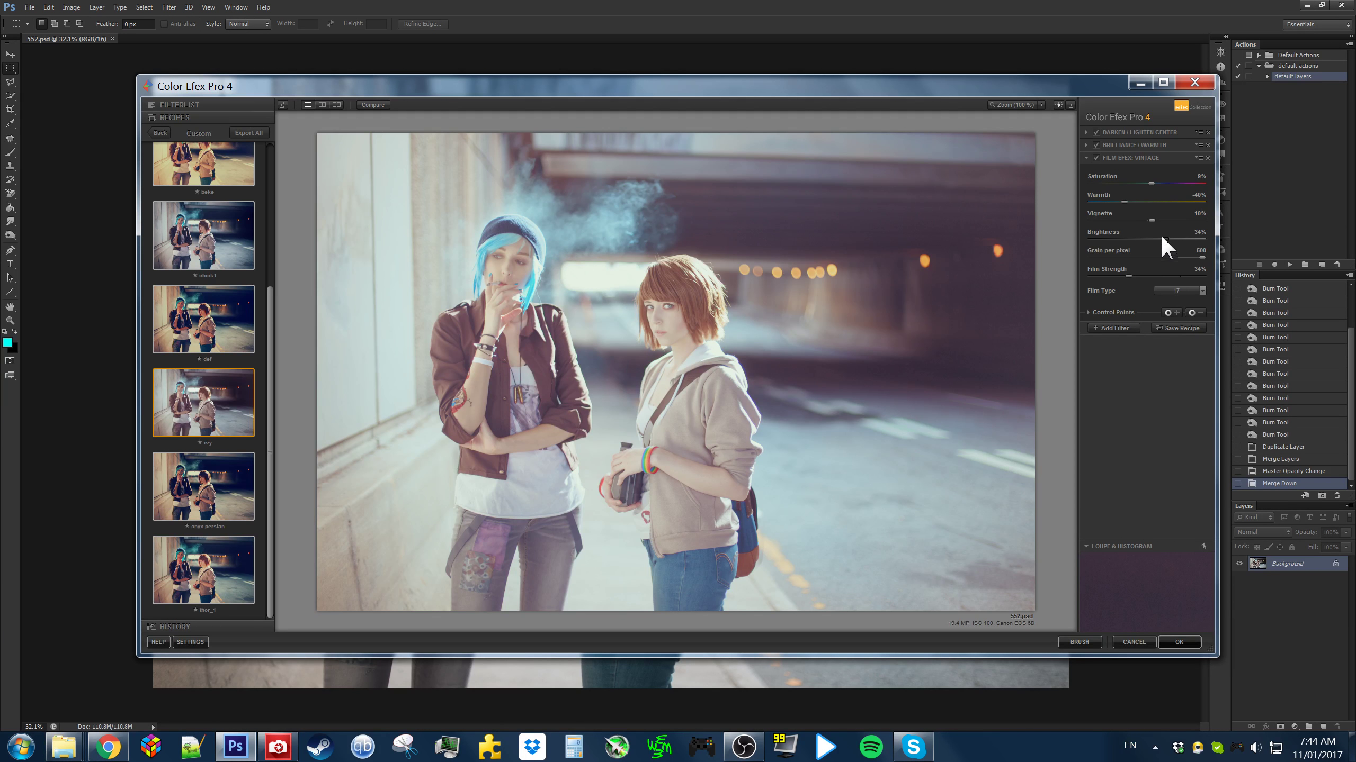
pyautogui.moveTo(1155, 238)
pyautogui.mouseDown()
pyautogui.moveTo(1128, 220)
pyautogui.moveTo(1144, 220)
pyautogui.mouseUp()
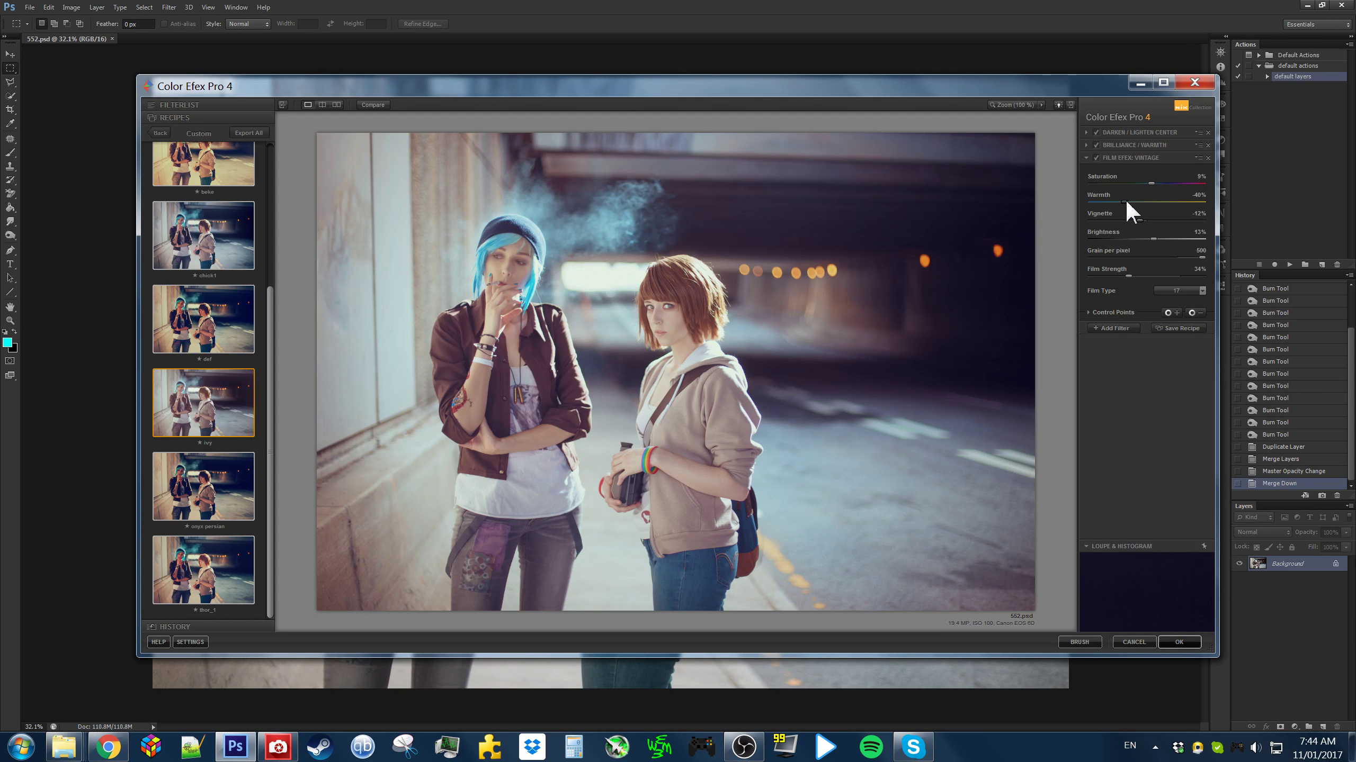
pyautogui.click(1177, 201)
pyautogui.moveTo(1119, 203)
pyautogui.mouseDown()
pyautogui.moveTo(1097, 203)
pyautogui.moveTo(1119, 207)
pyautogui.mouseUp()
pyautogui.moveTo(1127, 276); pyautogui.dragTo(1162, 276)
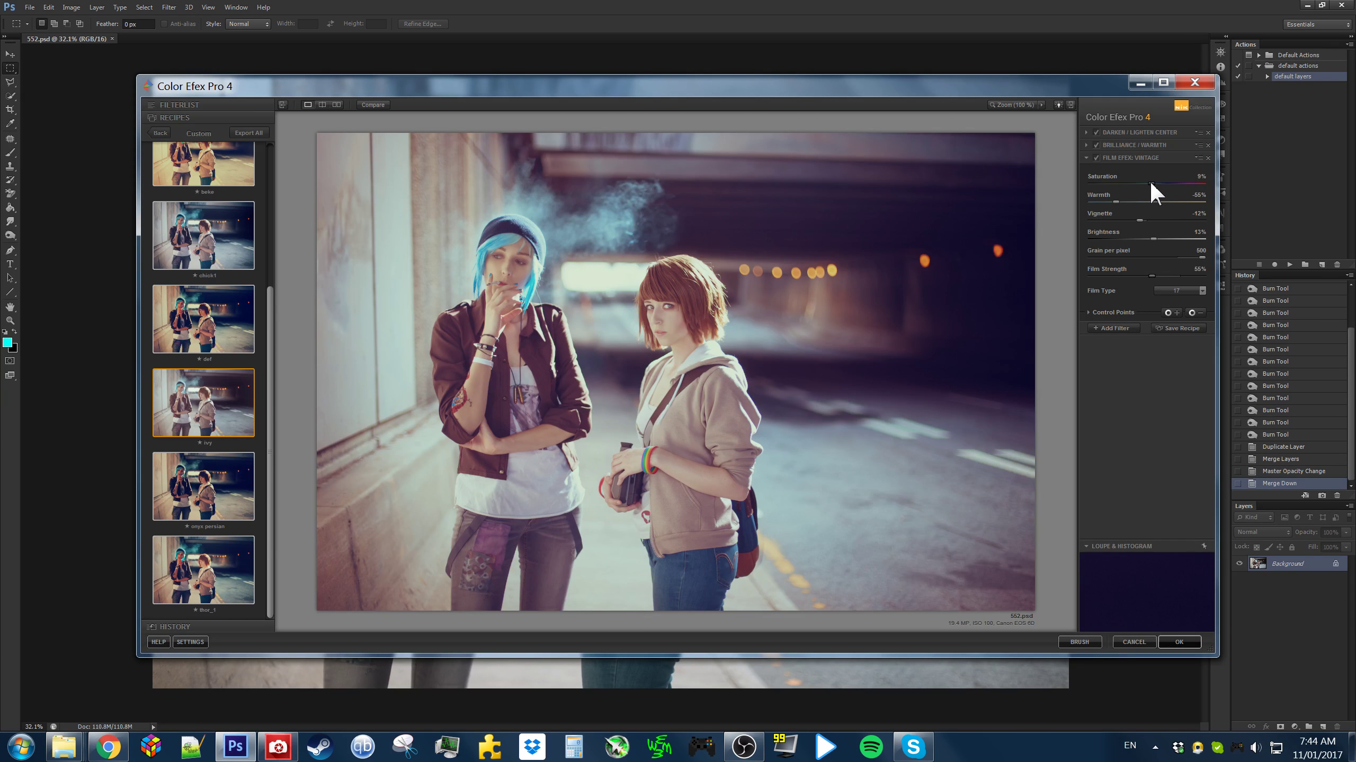
# Fine-tune Film Efex: Vintage to 21% saturation, -65% warmth and 11% brightness
pyautogui.moveTo(1151, 183); pyautogui.dragTo(1191, 177)
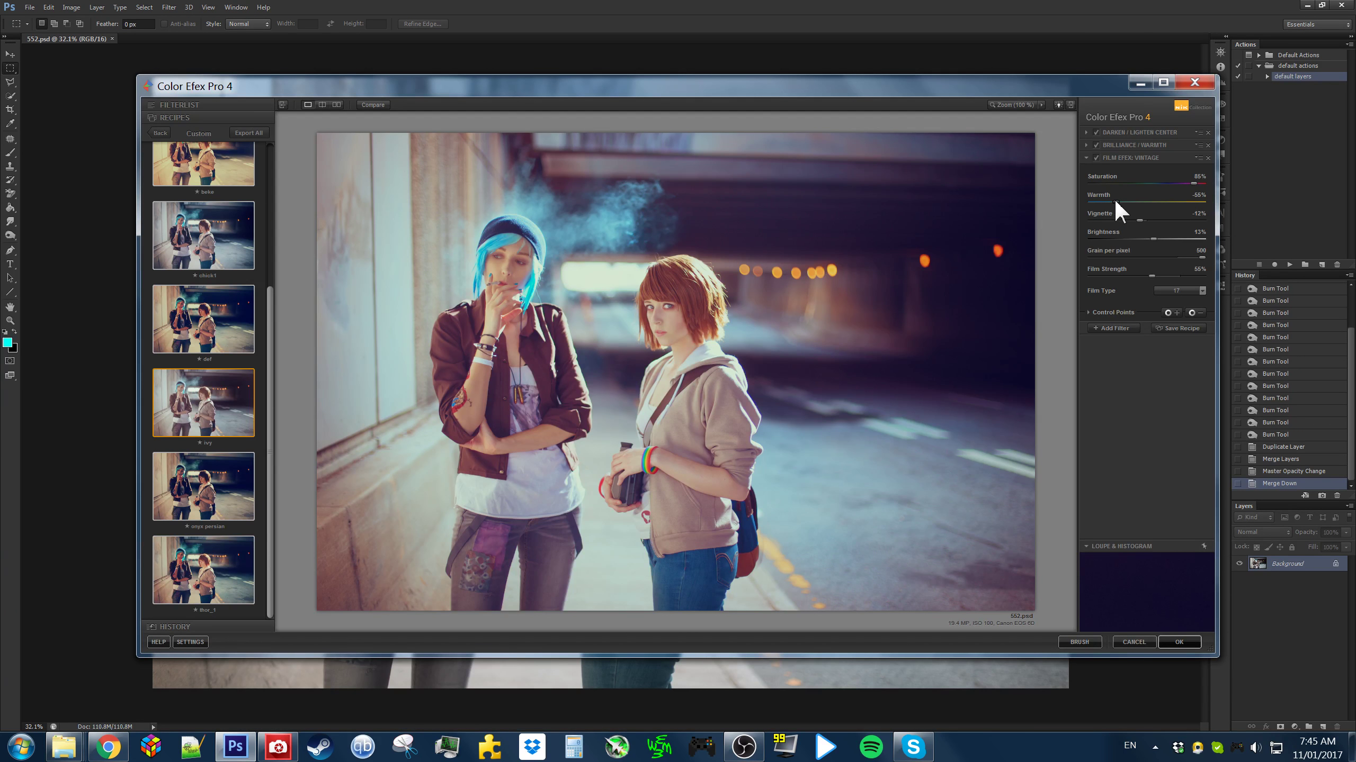
pyautogui.moveTo(1081, 203); pyautogui.dragTo(1099, 212)
pyautogui.moveTo(1152, 272)
pyautogui.mouseDown()
pyautogui.moveTo(1175, 267)
pyautogui.moveTo(1143, 281)
pyautogui.mouseUp()
pyautogui.moveTo(1194, 183)
pyautogui.mouseDown()
pyautogui.moveTo(1158, 185)
pyautogui.moveTo(1185, 185)
pyautogui.mouseUp()
pyautogui.moveTo(1100, 204)
pyautogui.mouseDown()
pyautogui.moveTo(1123, 203)
pyautogui.moveTo(1110, 204)
pyautogui.mouseUp()
pyautogui.moveTo(1163, 238); pyautogui.dragTo(1154, 238)
pyautogui.moveTo(1132, 195); pyautogui.dragTo(1128, 197)
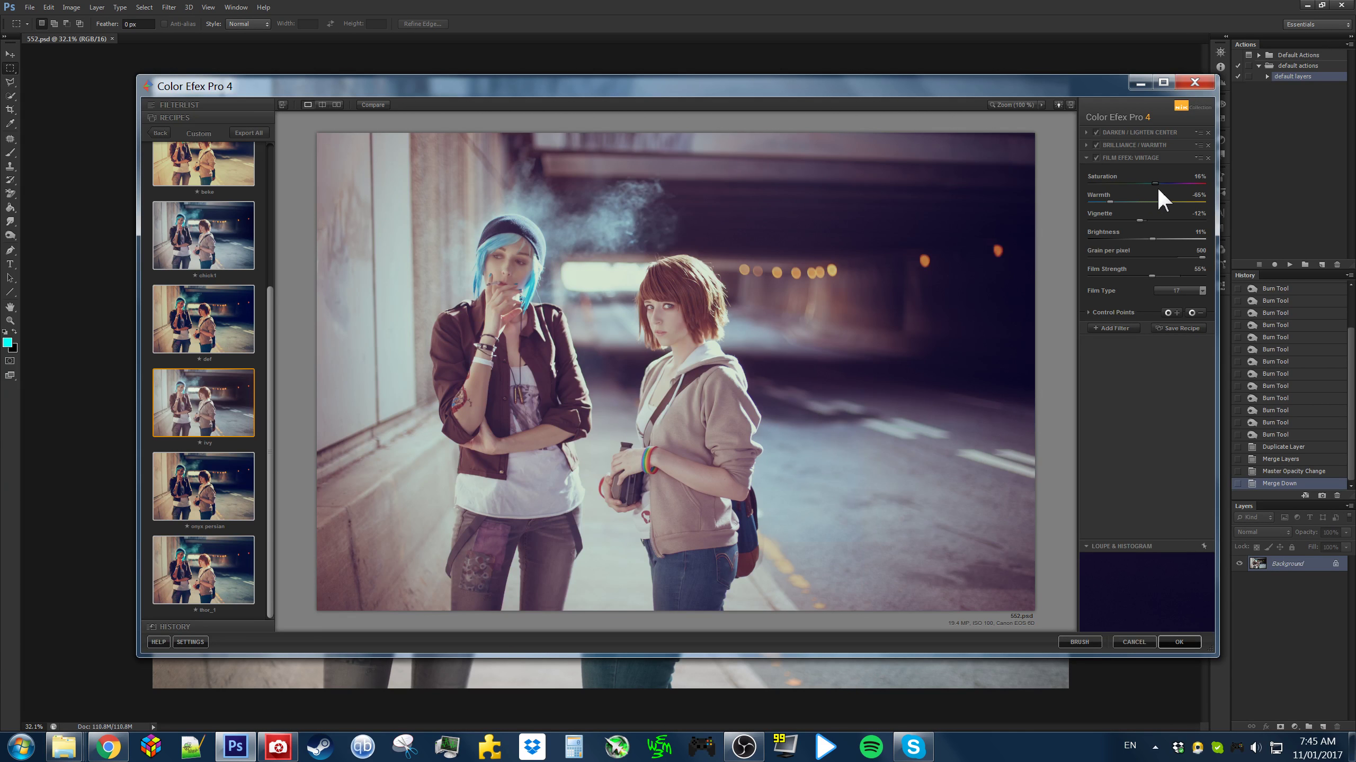
pyautogui.moveTo(1159, 190); pyautogui.dragTo(1161, 190)
# Save the filter stack as a custom recipe named "Life is strange" and apply it to the photo
pyautogui.click(1163, 327)
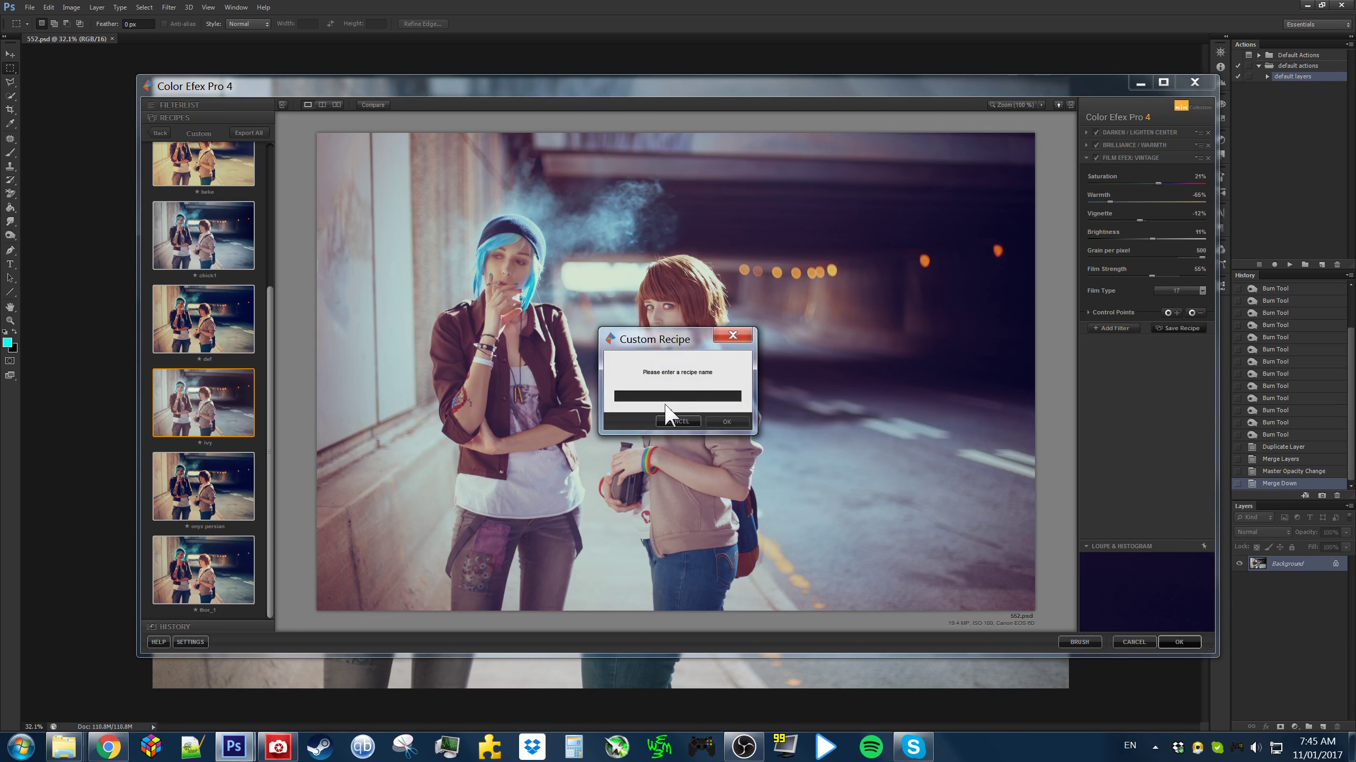
pyautogui.write('Life is strange')
pyautogui.click(712, 420)
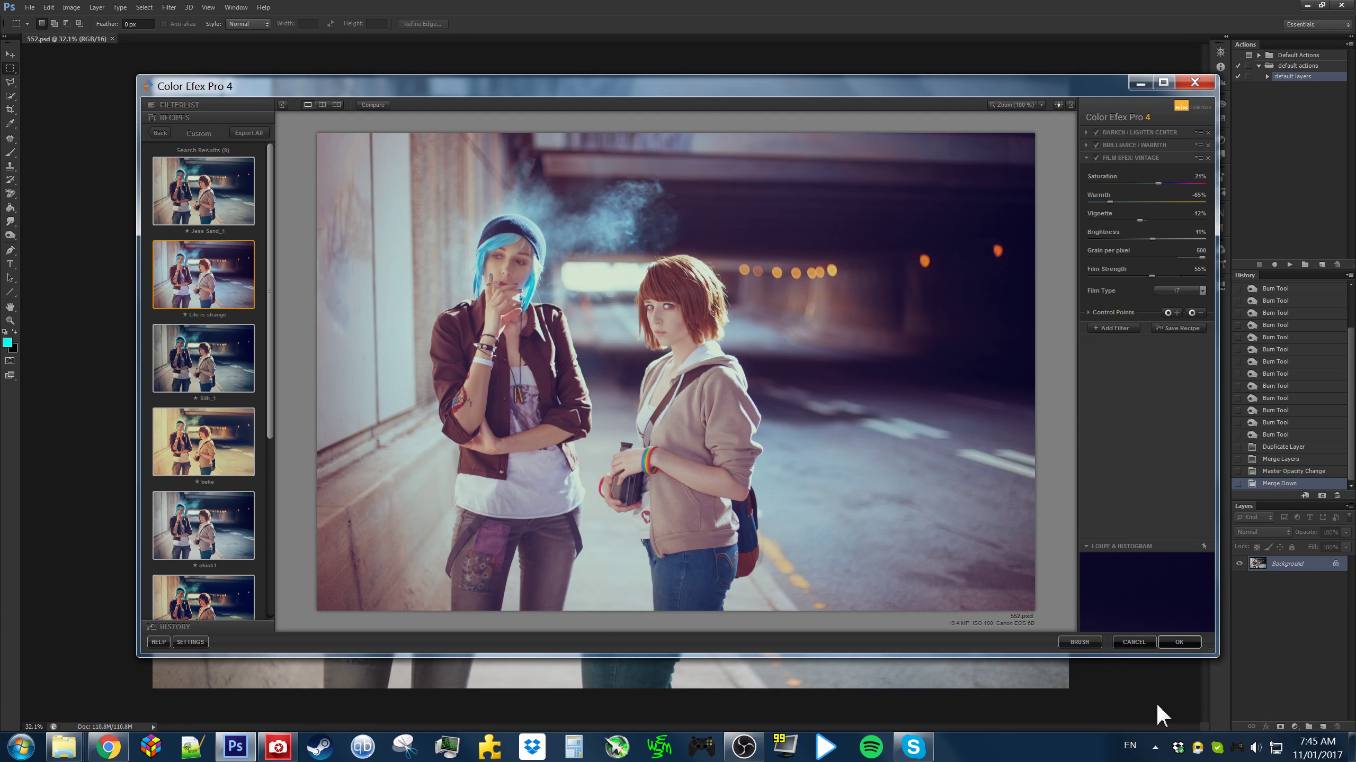
pyautogui.click(1178, 643)
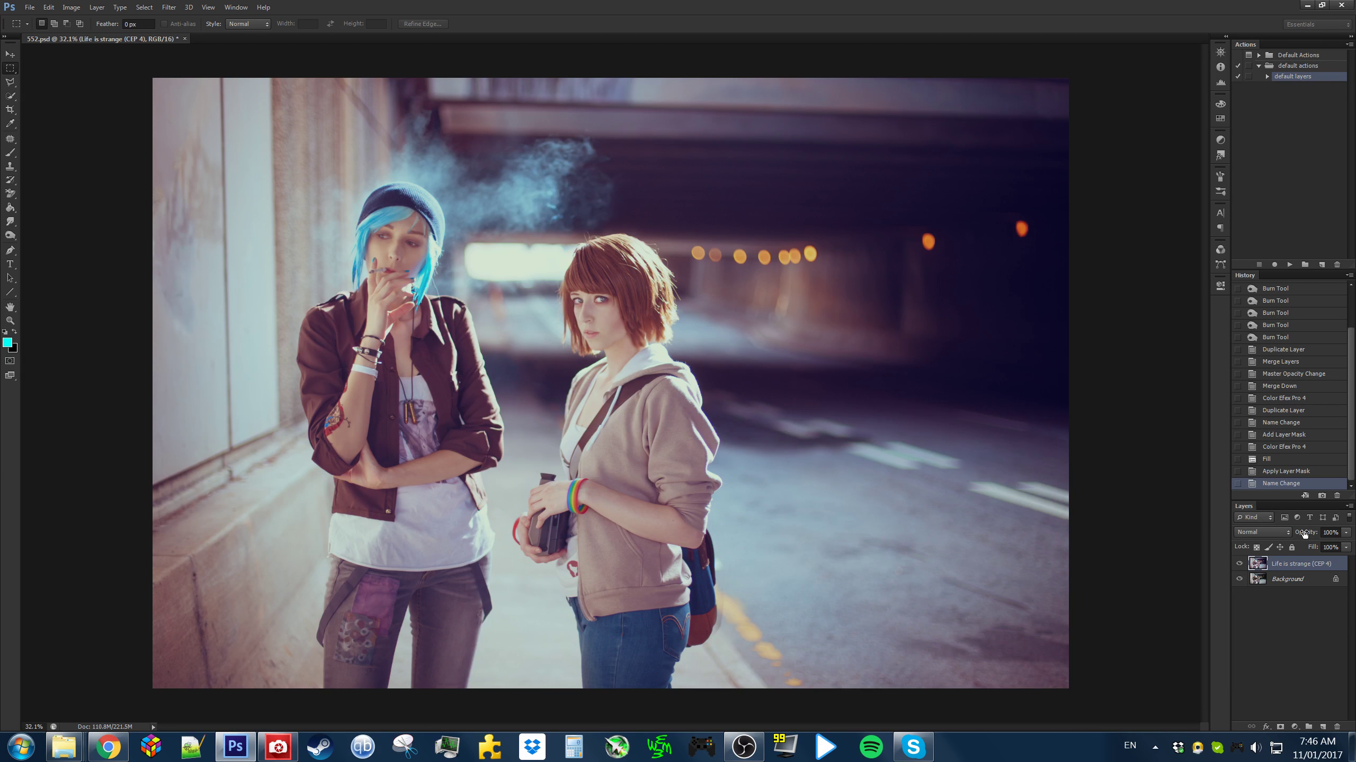
# Try lowering the Life is strange layer's opacity to 34%
pyautogui.moveTo(1304, 535); pyautogui.dragTo(1266, 488)
pyautogui.write('73')
pyautogui.press('Return')
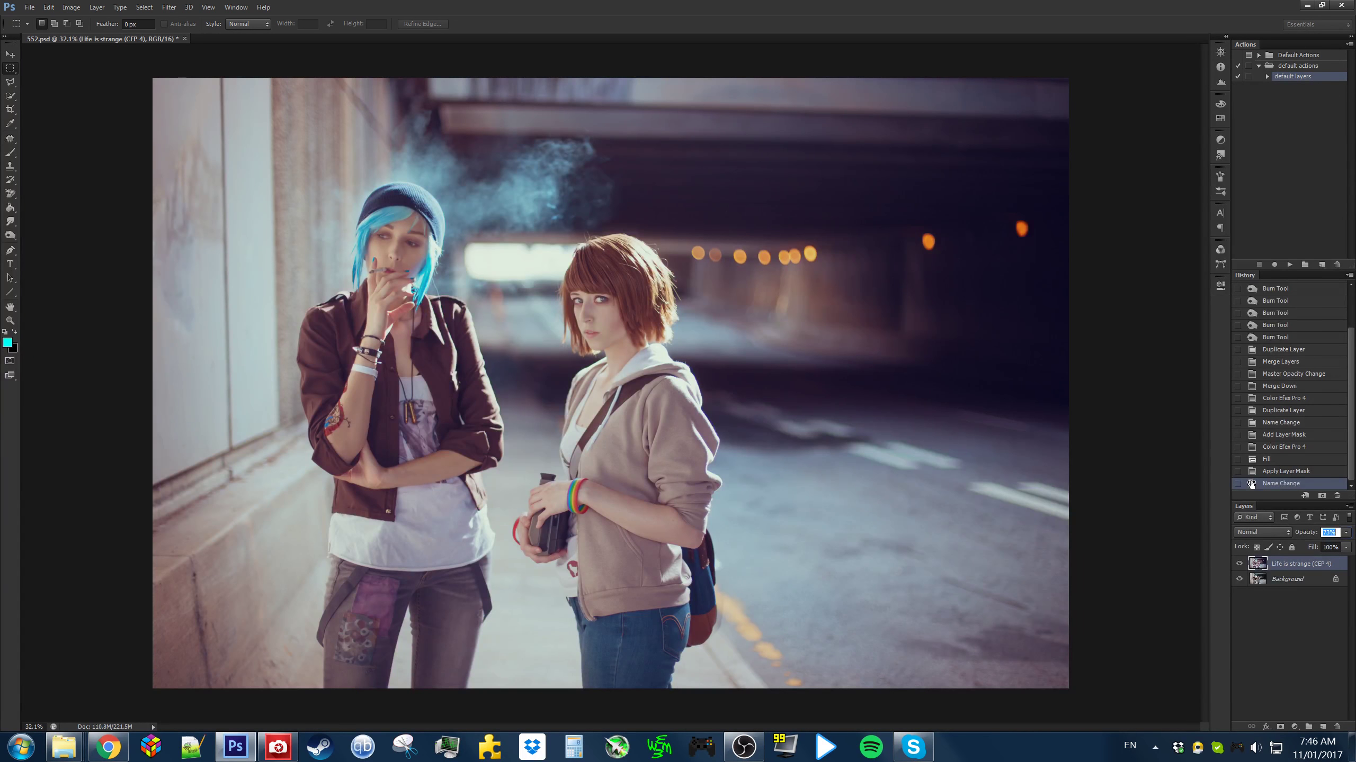
pyautogui.write('19')
pyautogui.press('Return')
pyautogui.moveTo(1284, 497); pyautogui.dragTo(1292, 495)
pyautogui.scroll(-2, 883, 419)
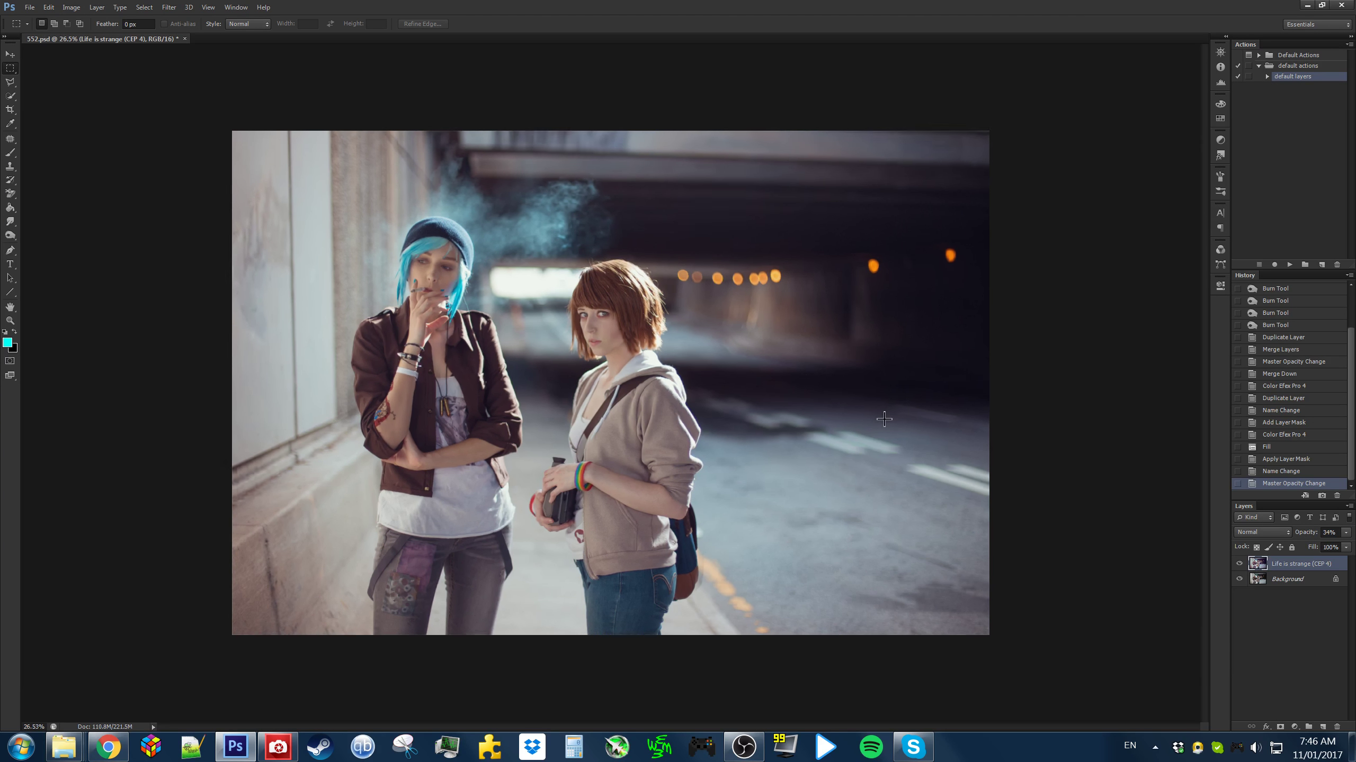
pyautogui.scroll(-1, 884, 419)
# Set the Life is strange layer's opacity to 70% and compare the photo with and without the layer
pyautogui.moveTo(1304, 533); pyautogui.dragTo(1342, 534)
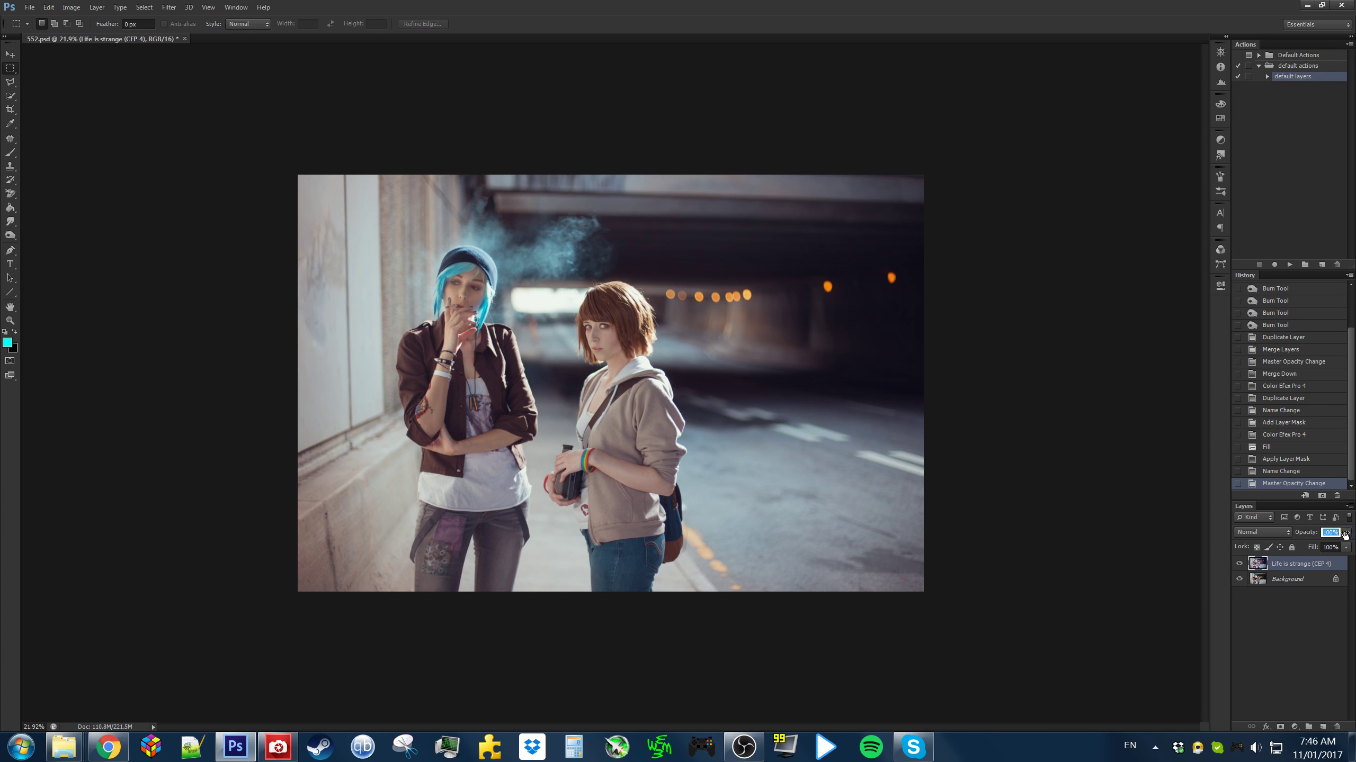
pyautogui.write('88')
pyautogui.press('Return')
pyautogui.moveTo(1333, 544); pyautogui.dragTo(1324, 545)
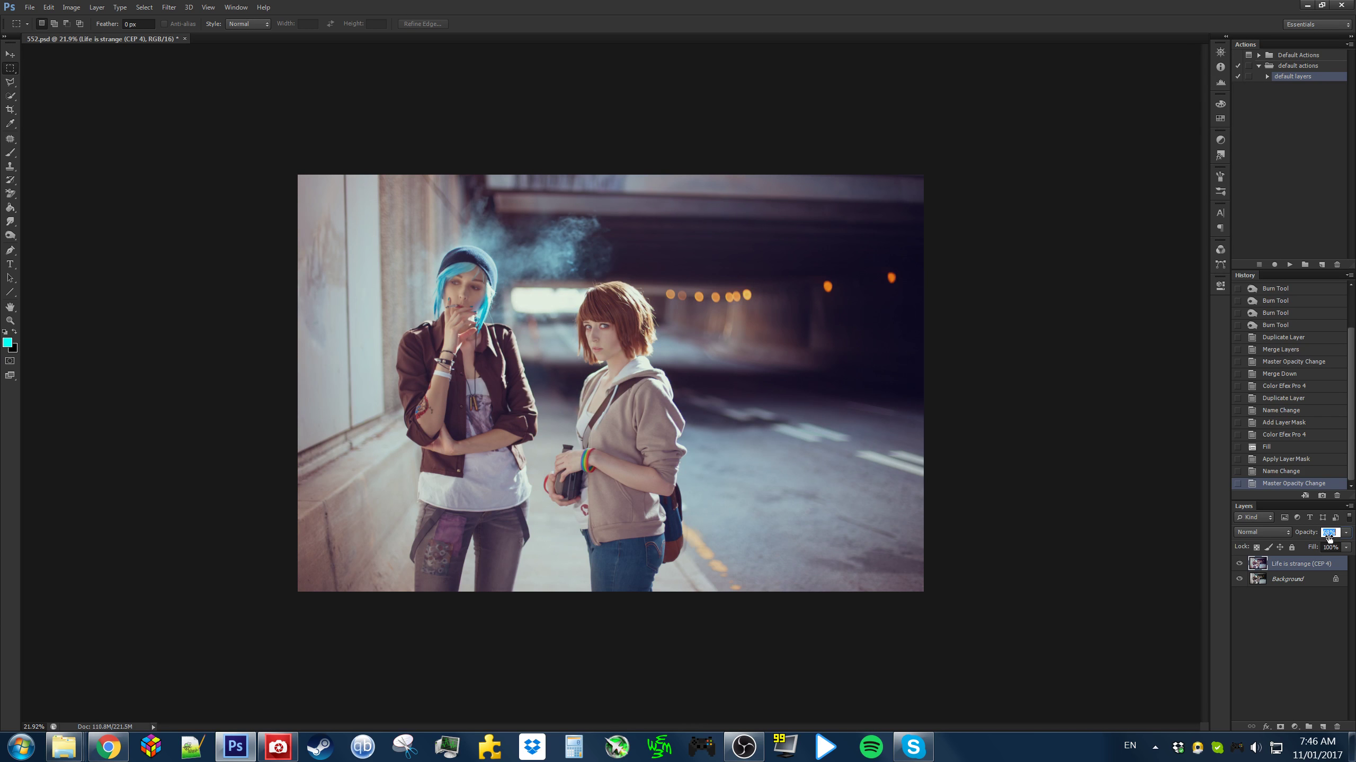
pyautogui.moveTo(1329, 538); pyautogui.dragTo(1312, 535)
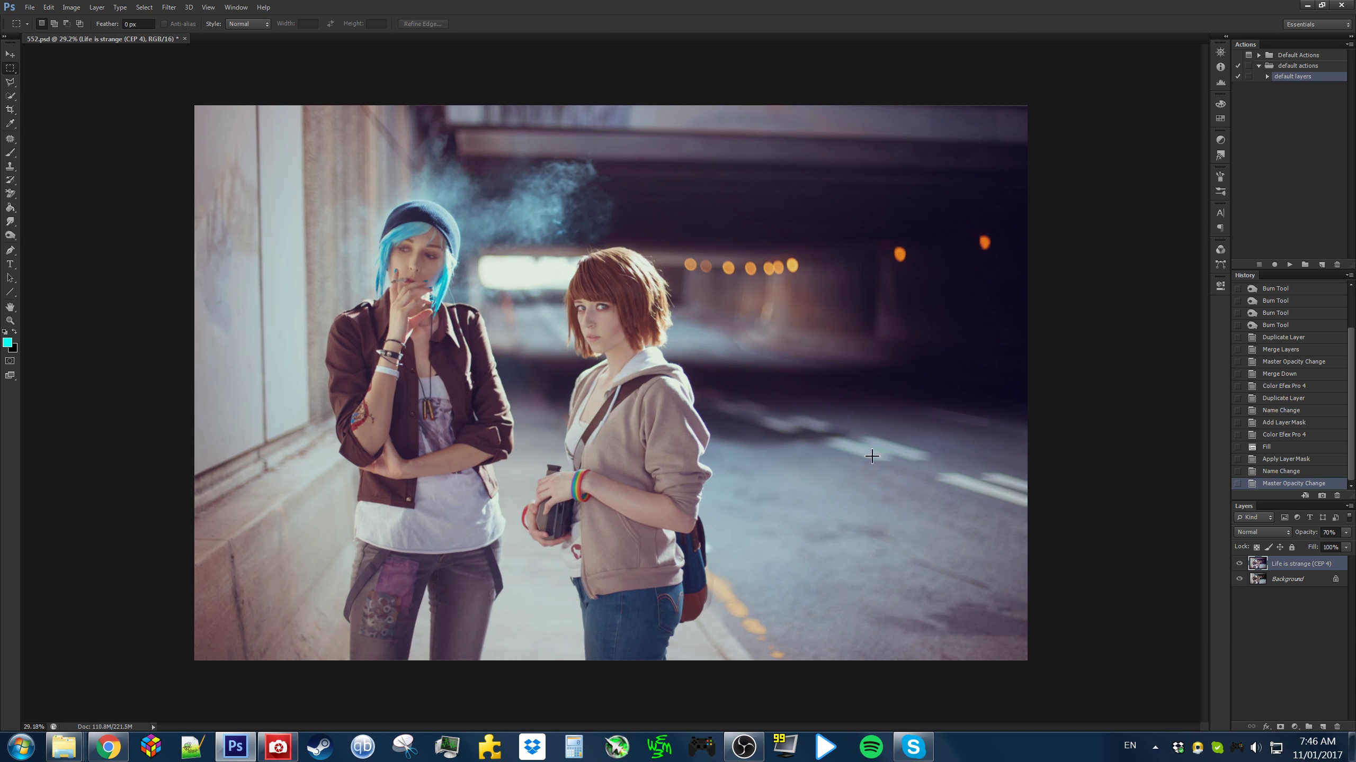
pyautogui.click(1239, 564)
pyautogui.click(1239, 564)
# Merge the Life is strange layer with the Background and save the document
pyautogui.keyDown('shift'); pyautogui.click(1292, 579); pyautogui.keyUp('shift')
pyautogui.hotkey('ctrl', 'e')
pyautogui.hotkey('ctrl', 's')
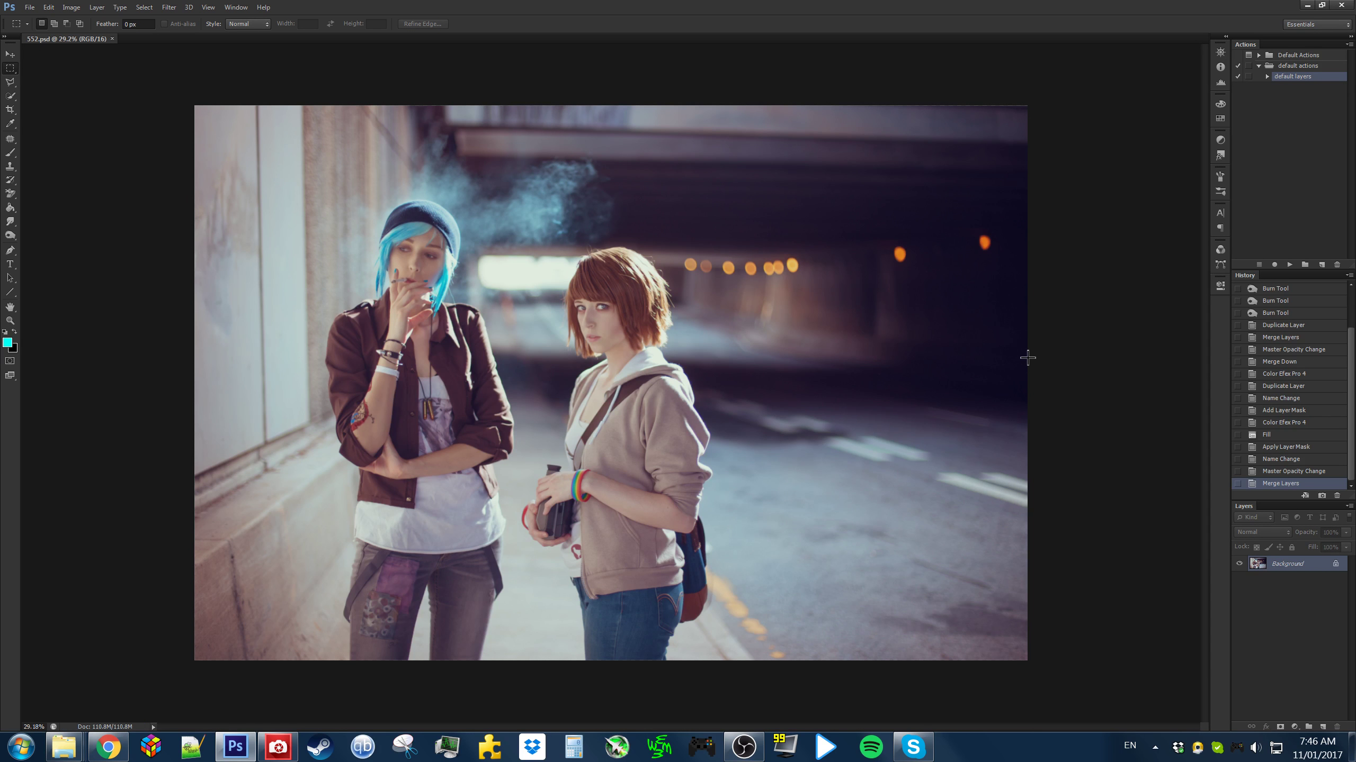
# Run the "default layers" action to create the working layers and select the Screen layer
pyautogui.scroll(1, 1033, 349)
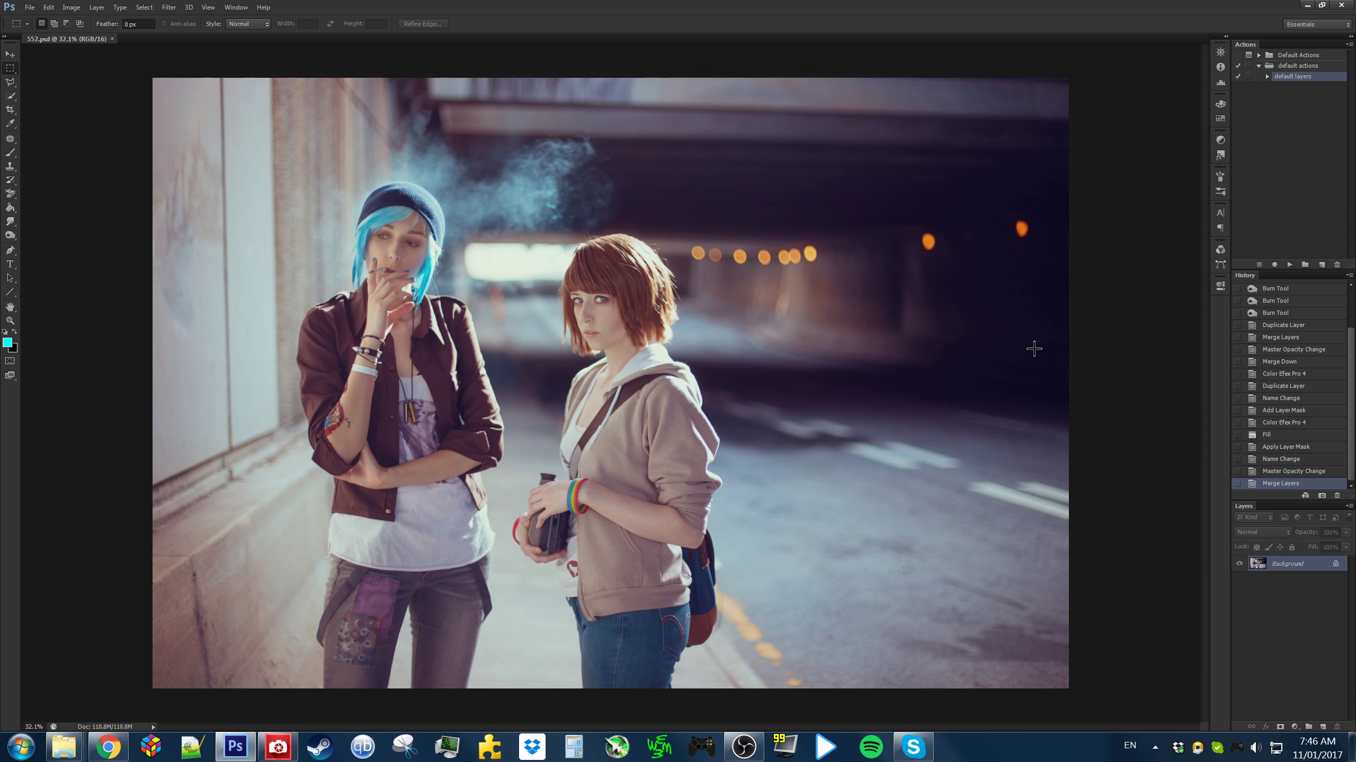
pyautogui.click(1289, 265)
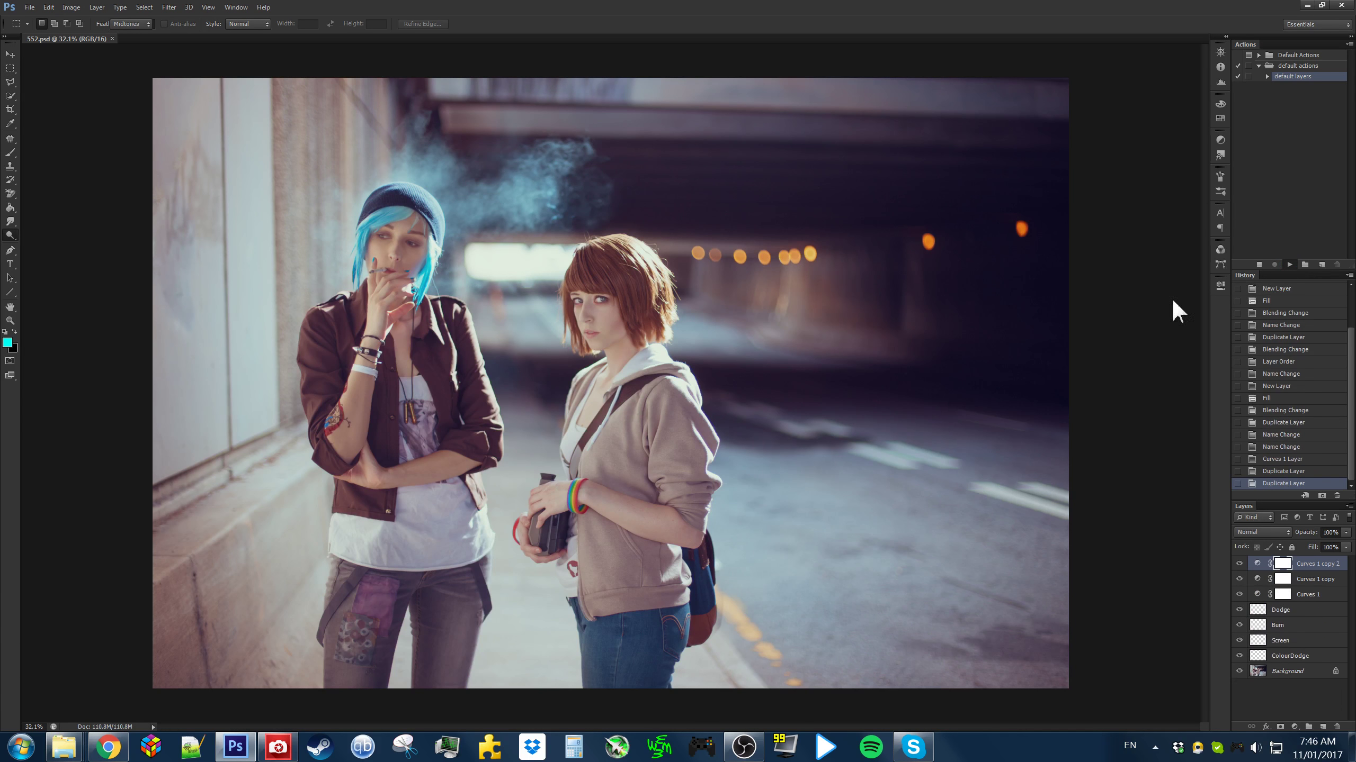
pyautogui.click(1284, 684)
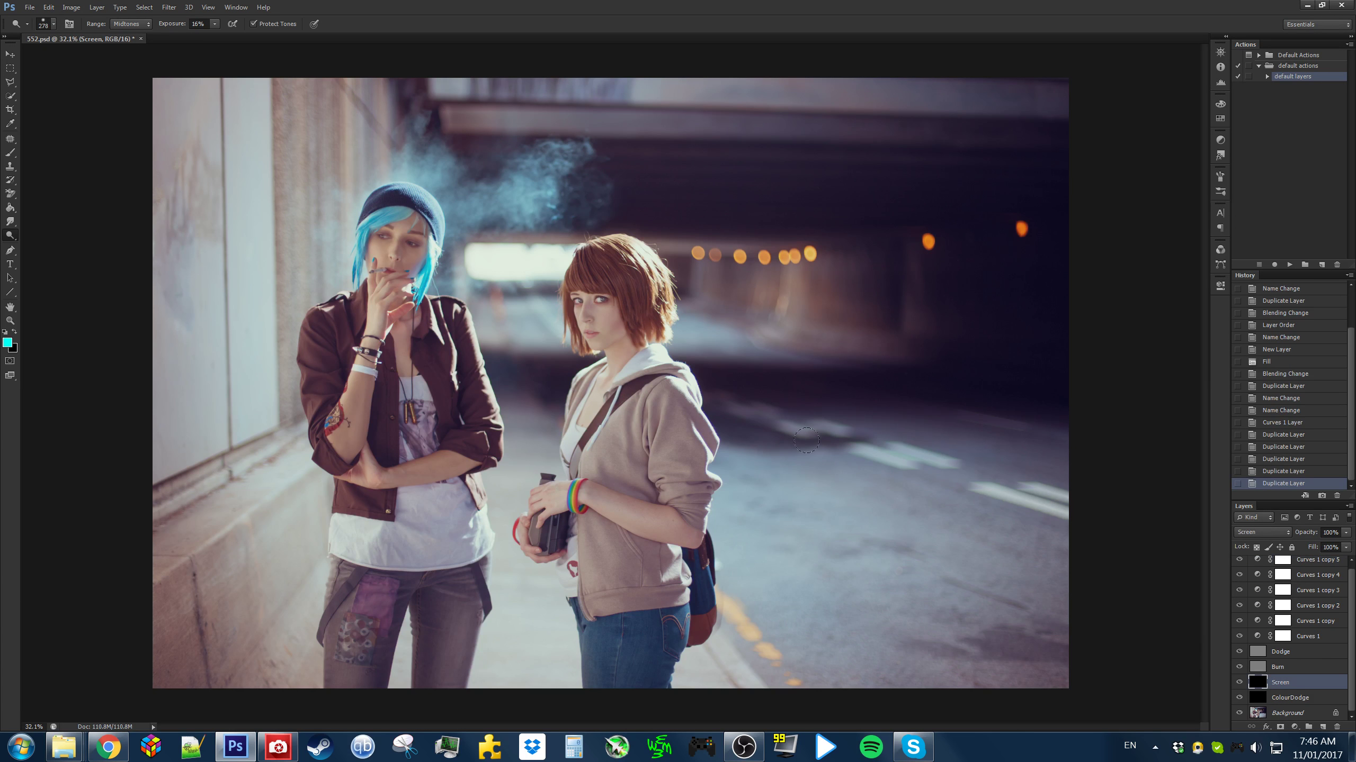
# Sample the tunnel lights' color for the brush and shift the foreground color to saturated orange #ffae00
pyautogui.scroll(-4, 724, 285)
pyautogui.scroll(3, 801, 374)
pyautogui.press('b')
pyautogui.moveTo(702, 304)
pyautogui.mouseDown()
pyautogui.moveTo(729, 301)
pyautogui.moveTo(729, 137)
pyautogui.moveTo(702, 69)
pyautogui.mouseUp()
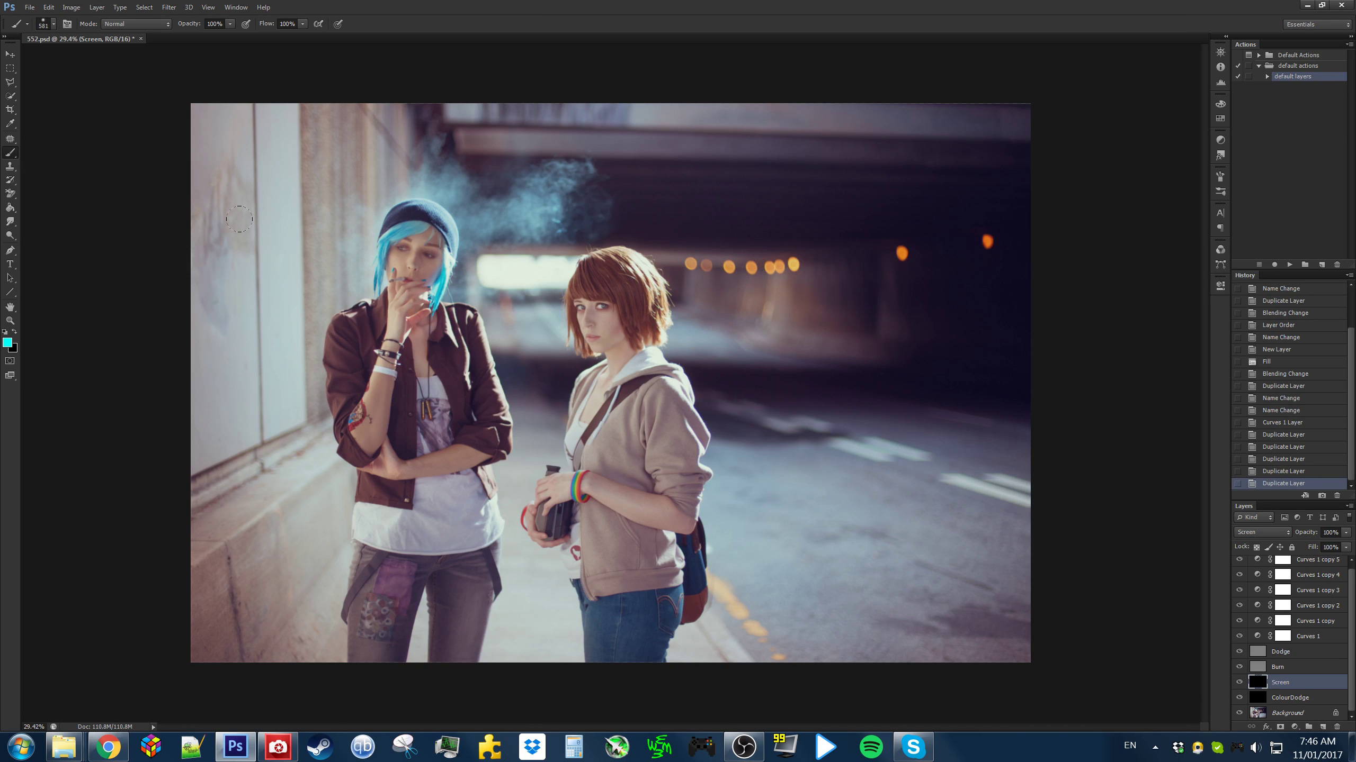
pyautogui.moveTo(189, 29); pyautogui.dragTo(144, 36)
pyautogui.moveTo(819, 254)
pyautogui.mouseDown()
pyautogui.moveTo(878, 267)
pyautogui.moveTo(864, 271)
pyautogui.mouseUp()
pyautogui.keyDown('alt'); pyautogui.click(783, 267); pyautogui.keyUp('alt')
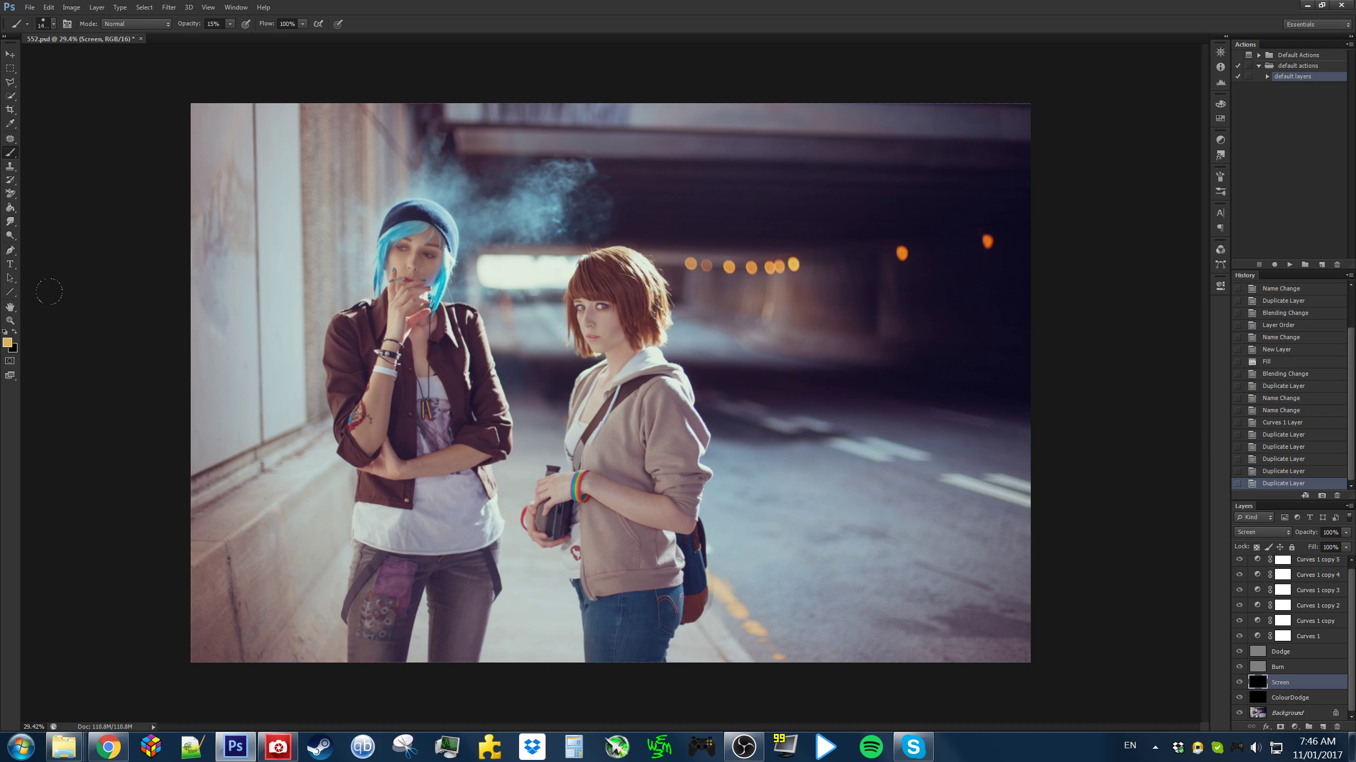
pyautogui.click(7, 342)
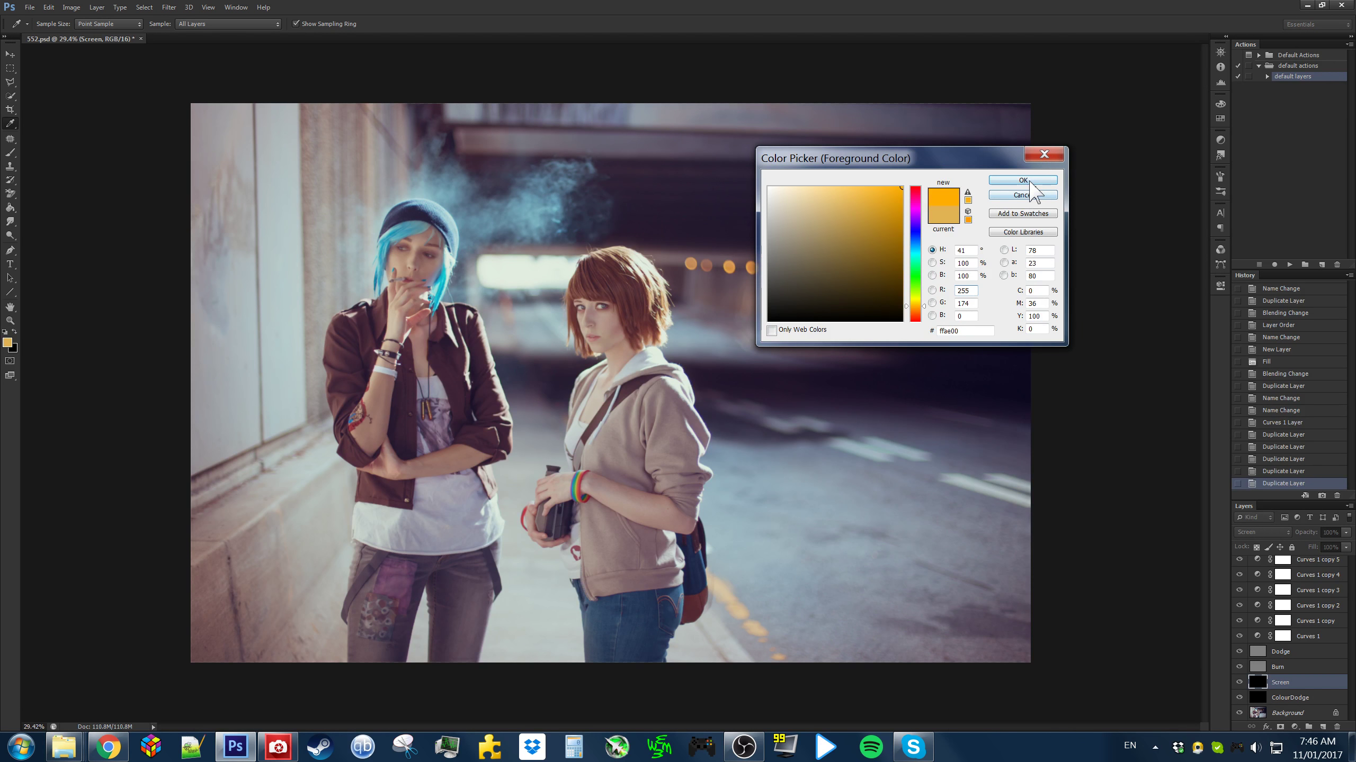
pyautogui.click(1026, 180)
pyautogui.press('b')
# Paint a faint orange glow around the tunnel lights on the Screen layer with the brush at 6% opacity
pyautogui.moveTo(854, 257)
pyautogui.mouseDown()
pyautogui.moveTo(878, 262)
pyautogui.moveTo(800, 267)
pyautogui.mouseUp()
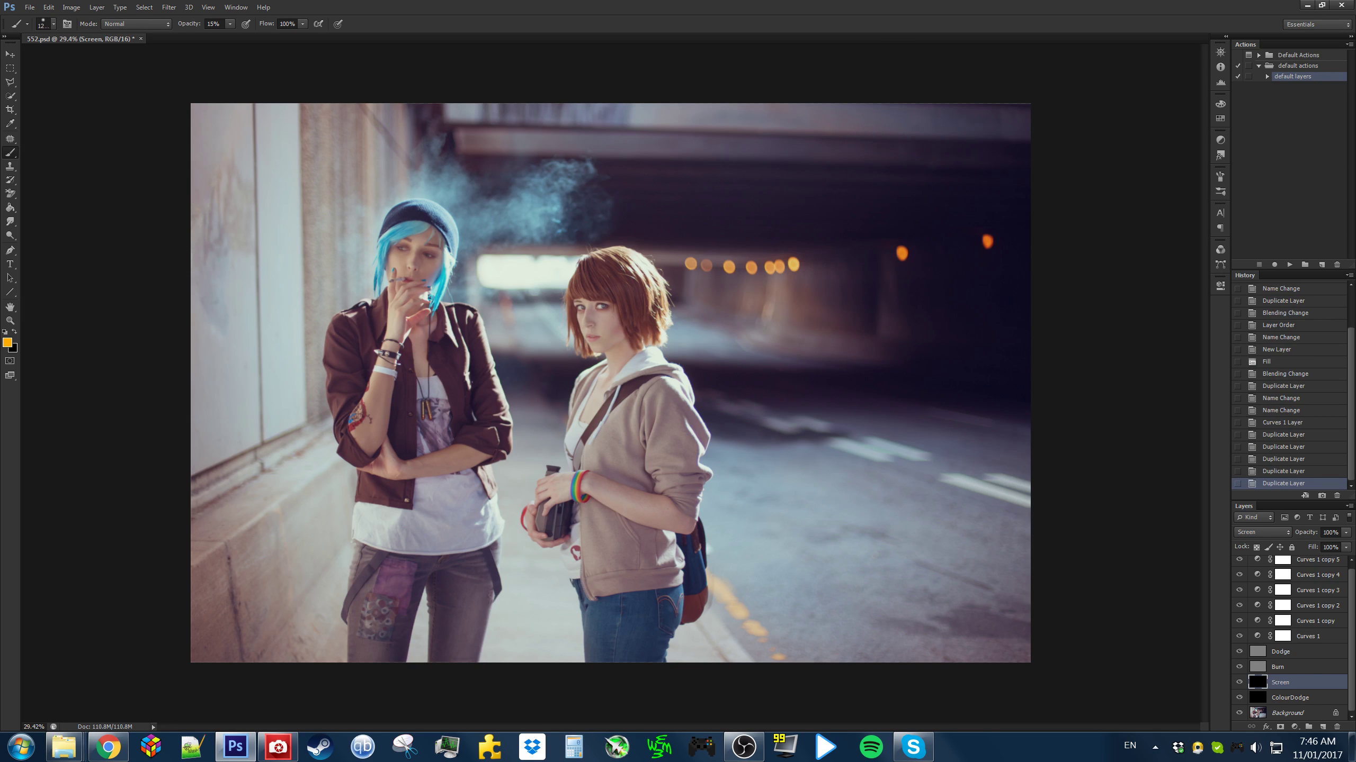
pyautogui.moveTo(194, 30); pyautogui.dragTo(182, 28)
pyautogui.moveTo(841, 195); pyautogui.dragTo(907, 266)
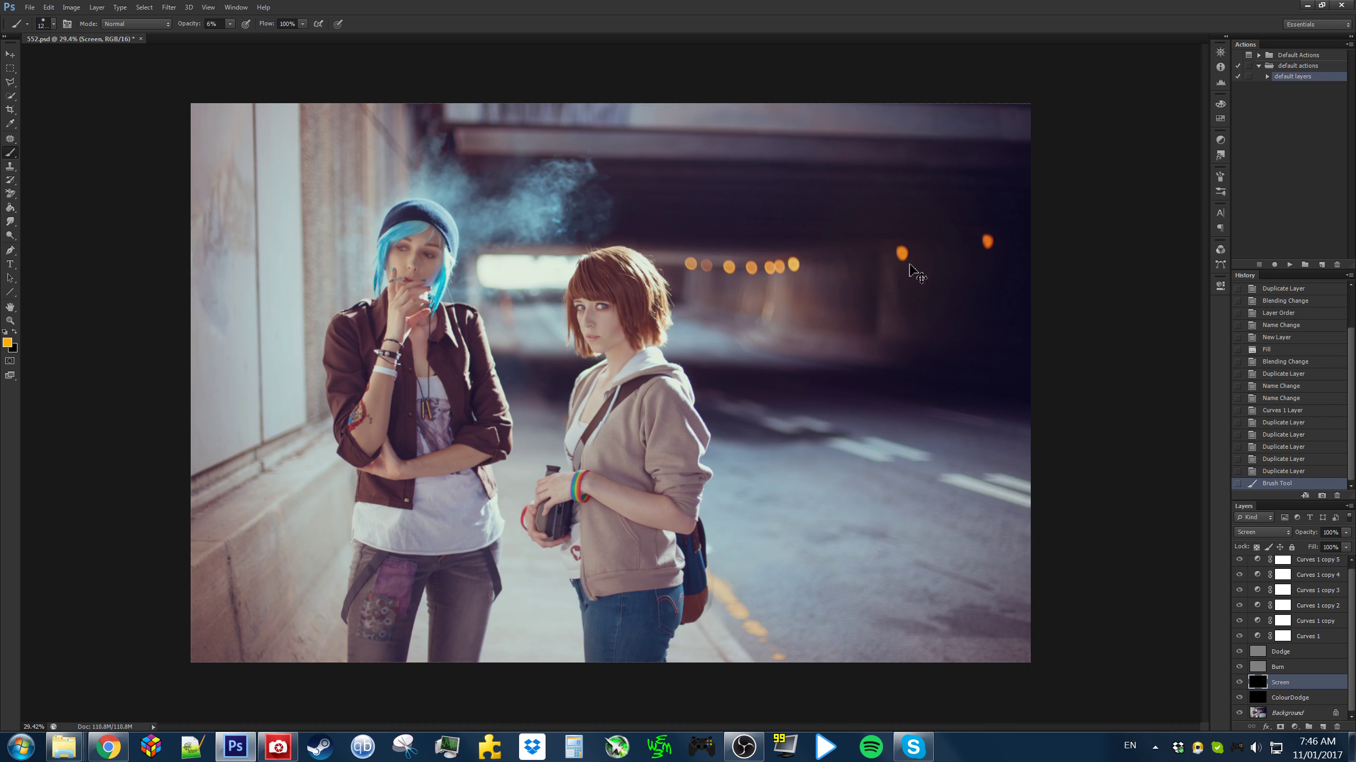
pyautogui.moveTo(985, 229); pyautogui.dragTo(987, 243)
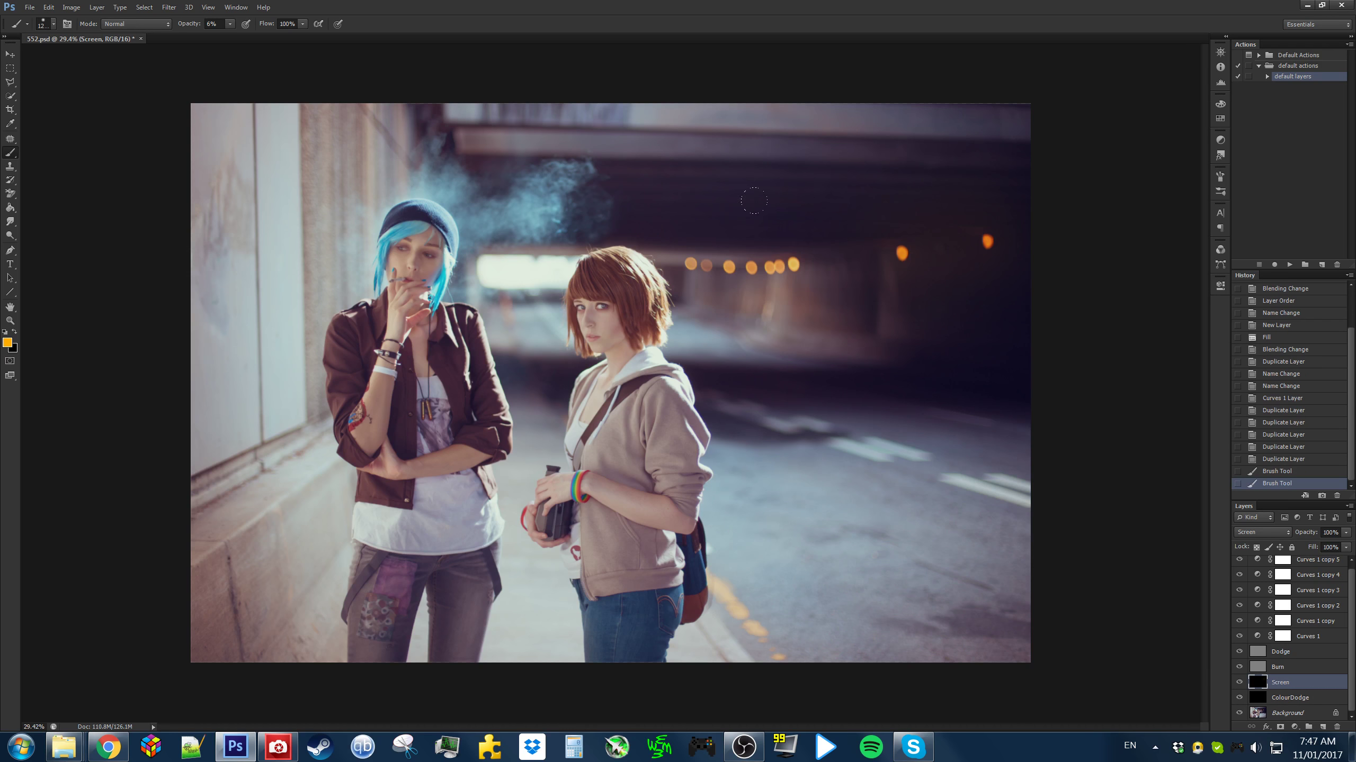
pyautogui.moveTo(811, 253); pyautogui.dragTo(832, 267)
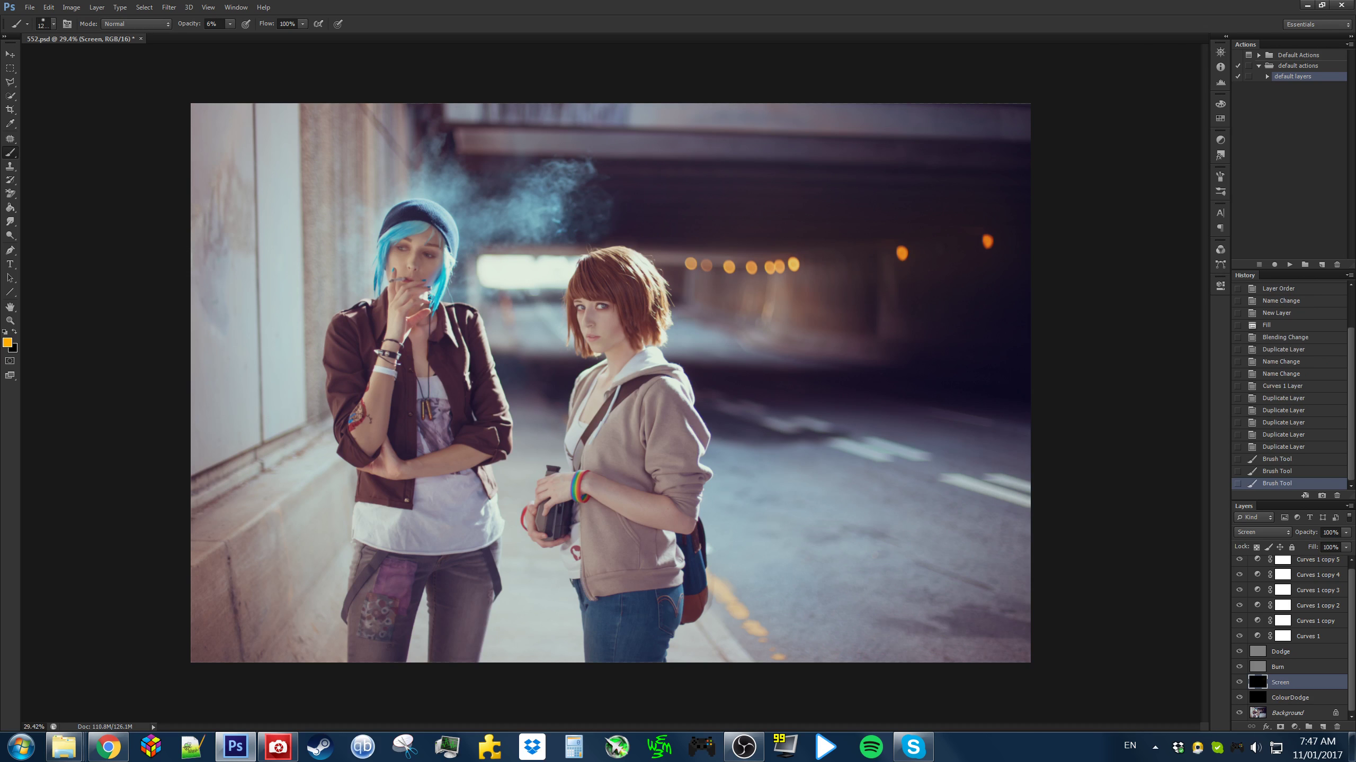
# Build up the orange glow above the row of lights and around the two separate lights, varying the brush size
pyautogui.moveTo(702, 204)
pyautogui.mouseDown()
pyautogui.moveTo(768, 273)
pyautogui.moveTo(713, 249)
pyautogui.mouseUp()
pyautogui.click(679, 244)
pyautogui.click(901, 255)
pyautogui.hotkey('ctrl', 'z')
pyautogui.moveTo(906, 253)
pyautogui.mouseDown()
pyautogui.moveTo(887, 251)
pyautogui.moveTo(910, 237)
pyautogui.mouseUp()
pyautogui.click(977, 231)
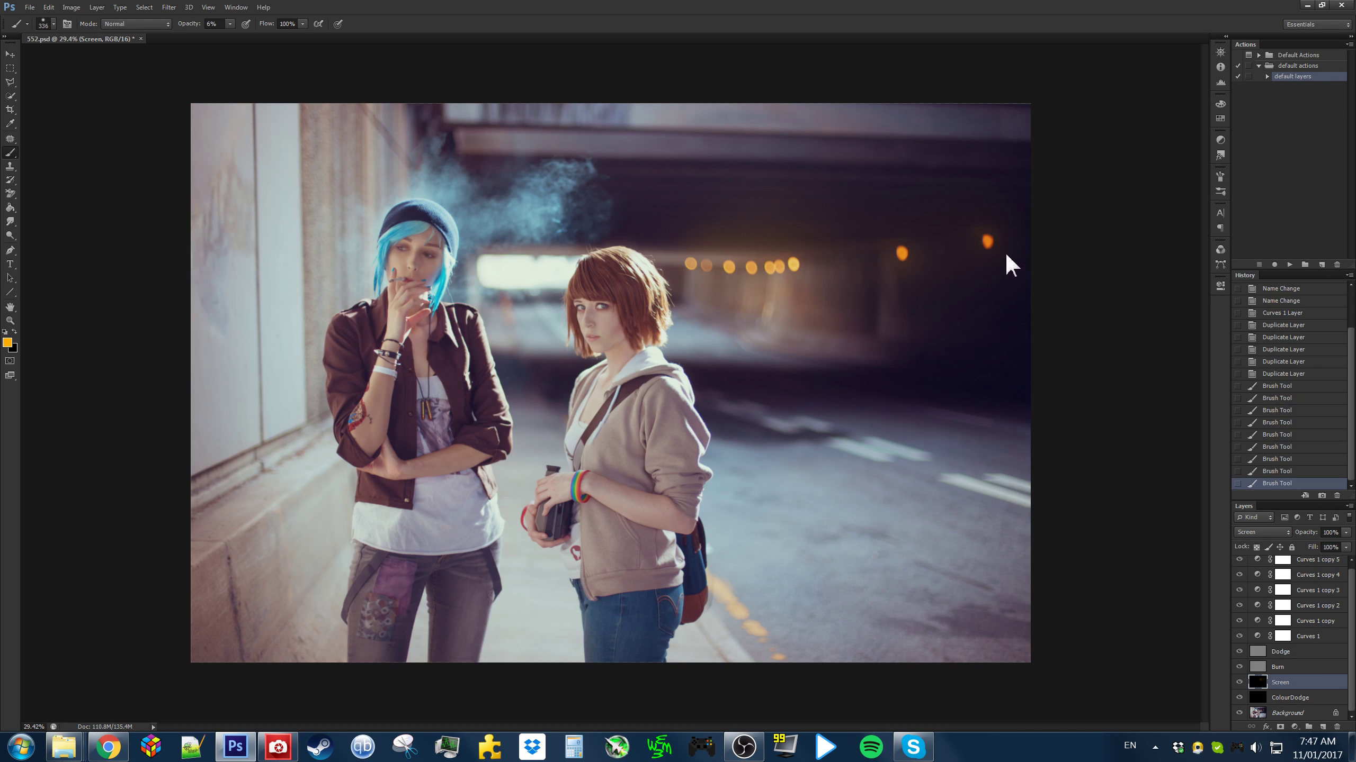
pyautogui.keyDown('alt'); pyautogui.rightClick(960, 243); pyautogui.keyUp('alt')
pyautogui.keyDown('alt'); pyautogui.rightClick(788, 267); pyautogui.keyUp('alt')
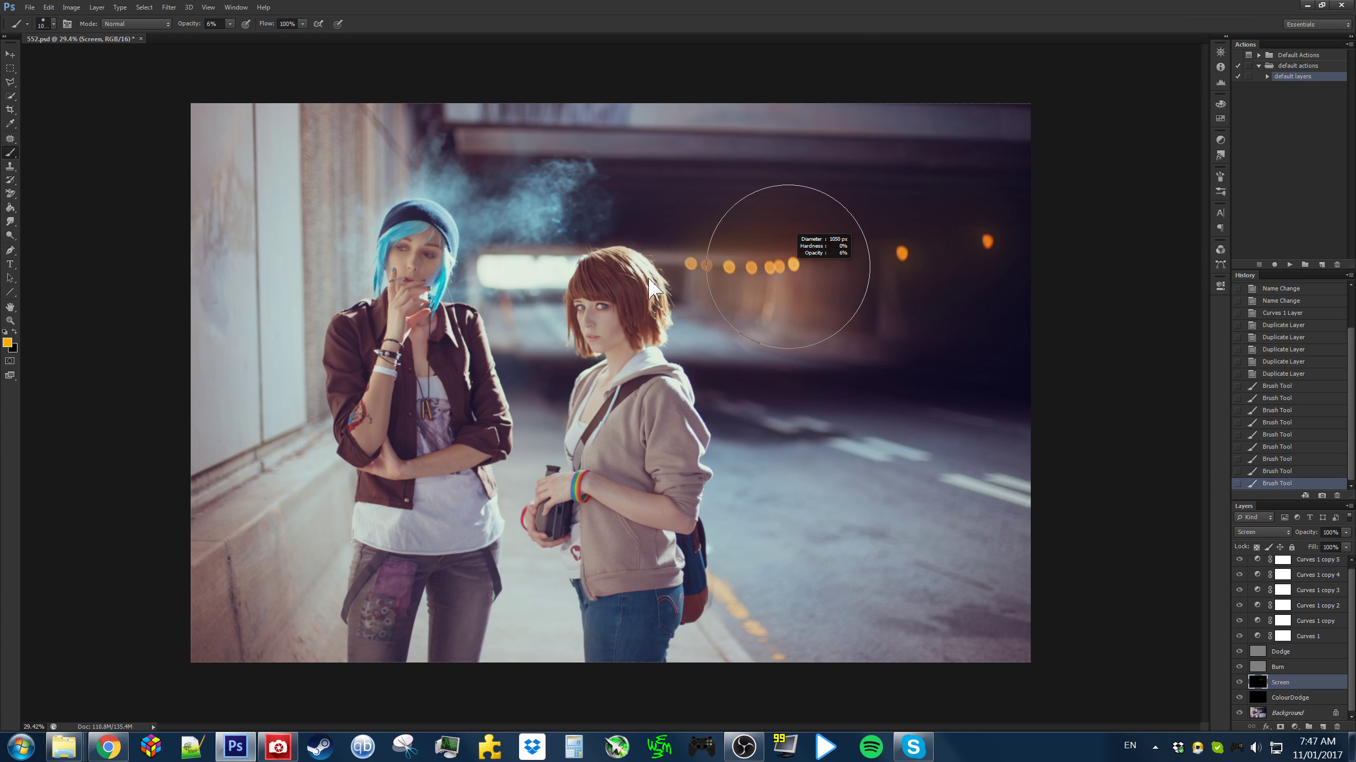
pyautogui.keyDown('alt'); pyautogui.rightClick(781, 267); pyautogui.keyUp('alt')
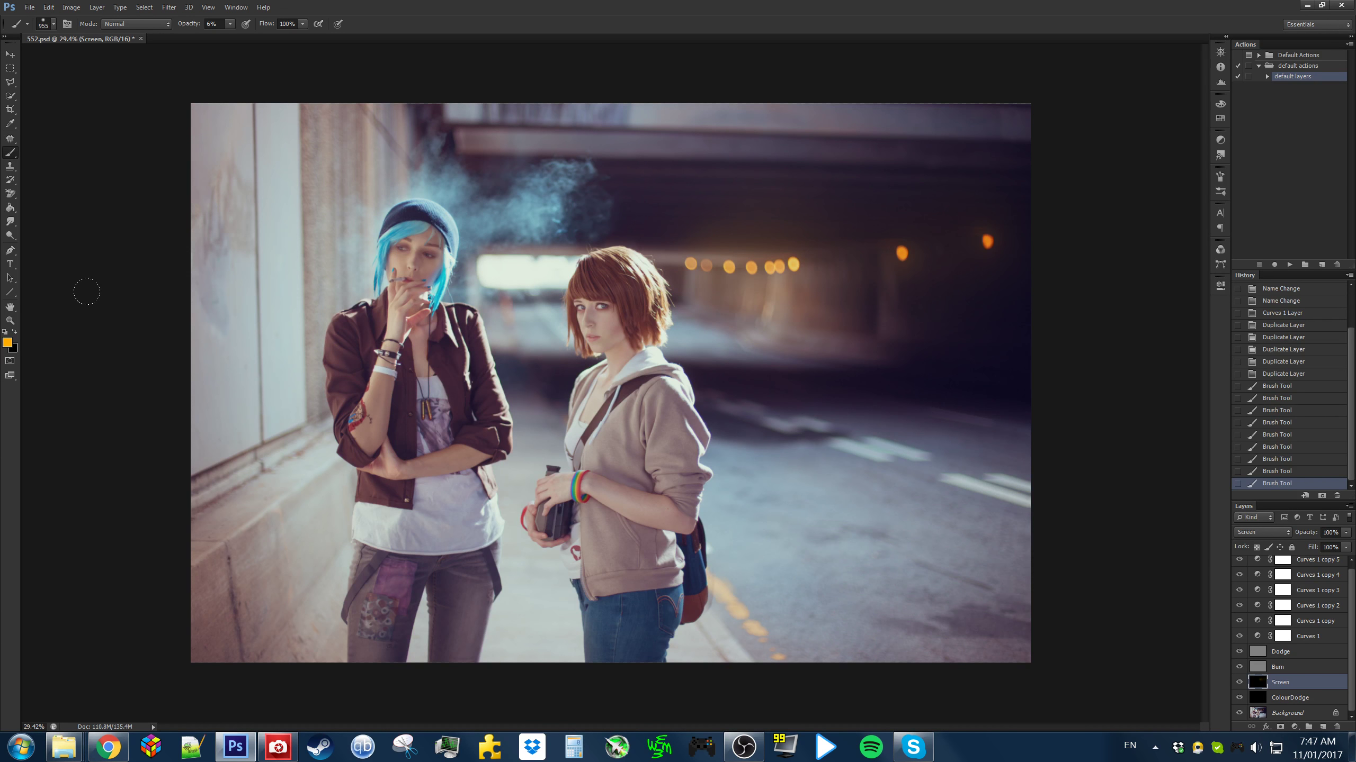
# Set the foreground color to turquoise #00ffde and paint a soft glow over the bright tunnel opening and smoke
pyautogui.click(8, 342)
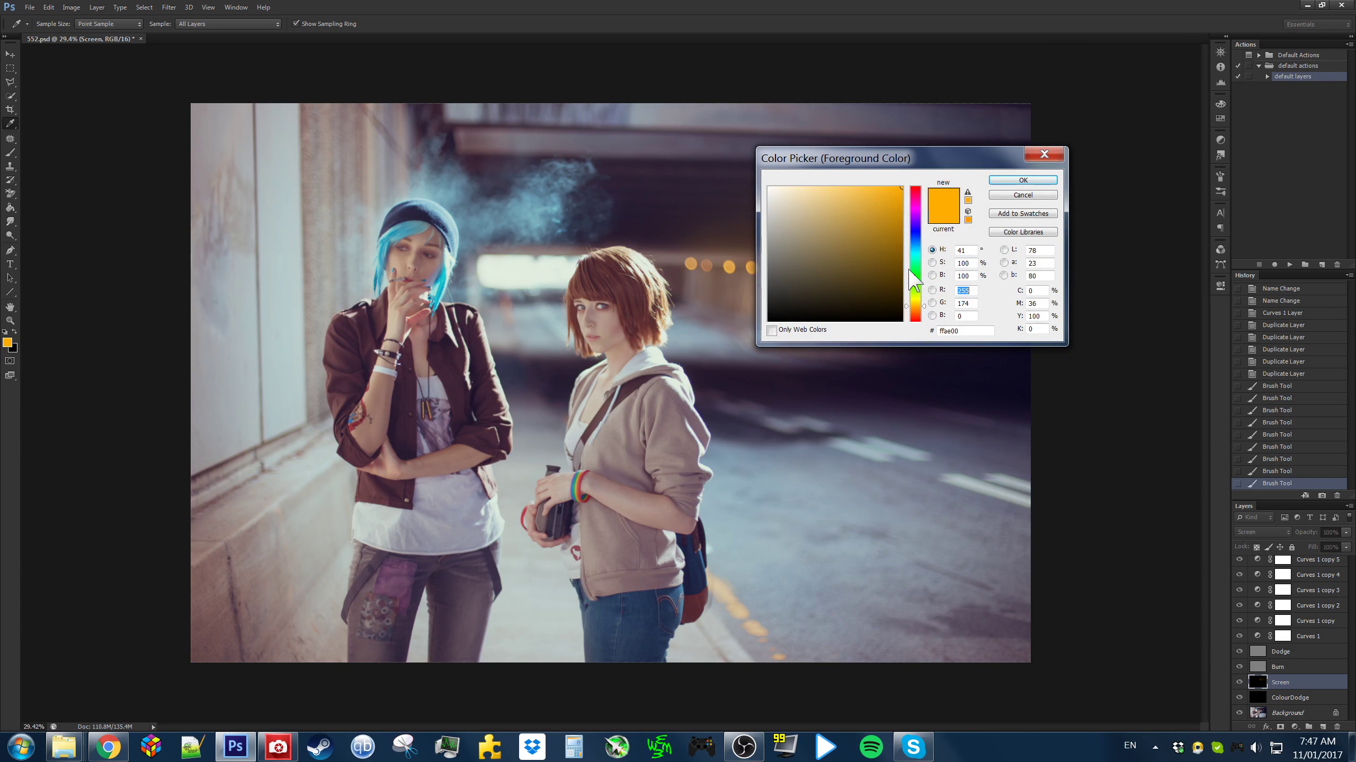
pyautogui.moveTo(493, 270)
pyautogui.mouseDown()
pyautogui.moveTo(488, 251)
pyautogui.moveTo(482, 262)
pyautogui.mouseUp()
pyautogui.moveTo(918, 280); pyautogui.dragTo(917, 258)
pyautogui.moveTo(892, 200); pyautogui.dragTo(1035, 135)
pyautogui.click(914, 255)
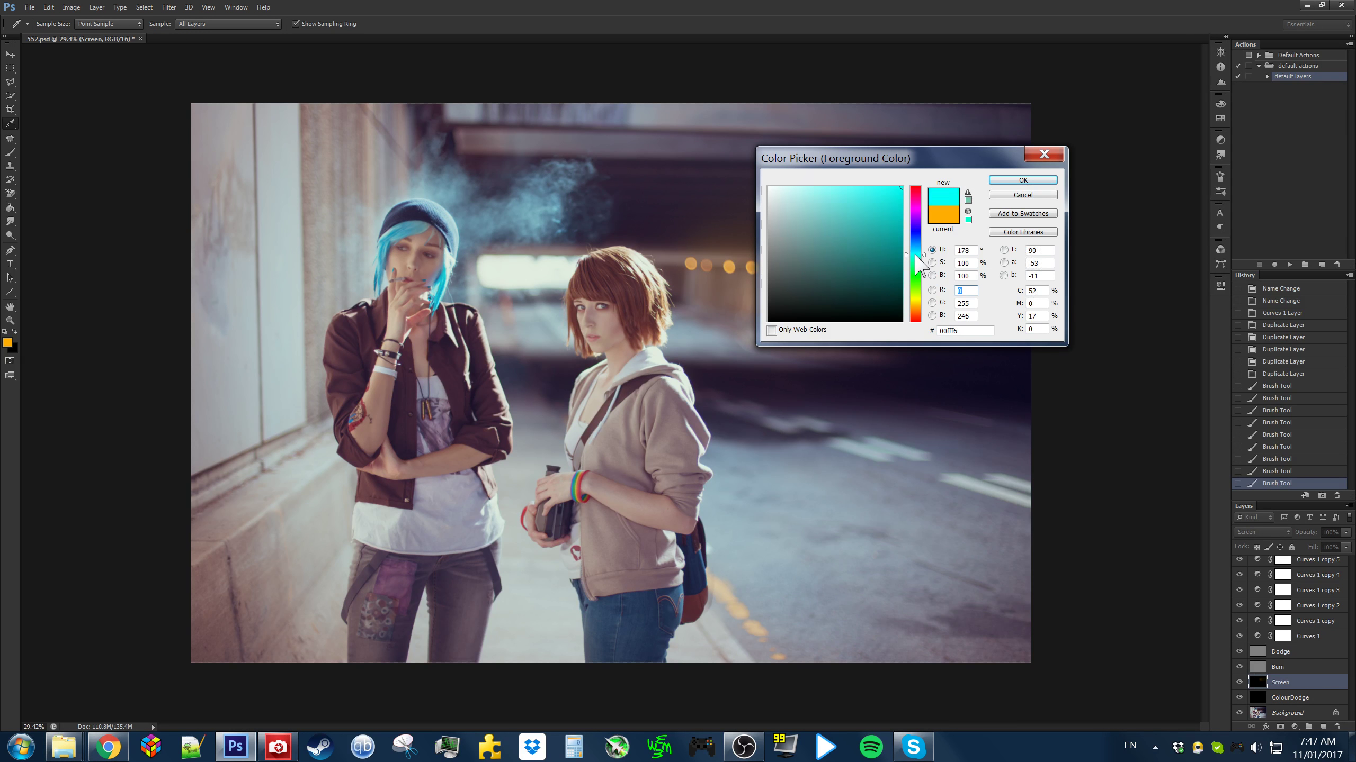
pyautogui.moveTo(916, 256); pyautogui.dragTo(916, 258)
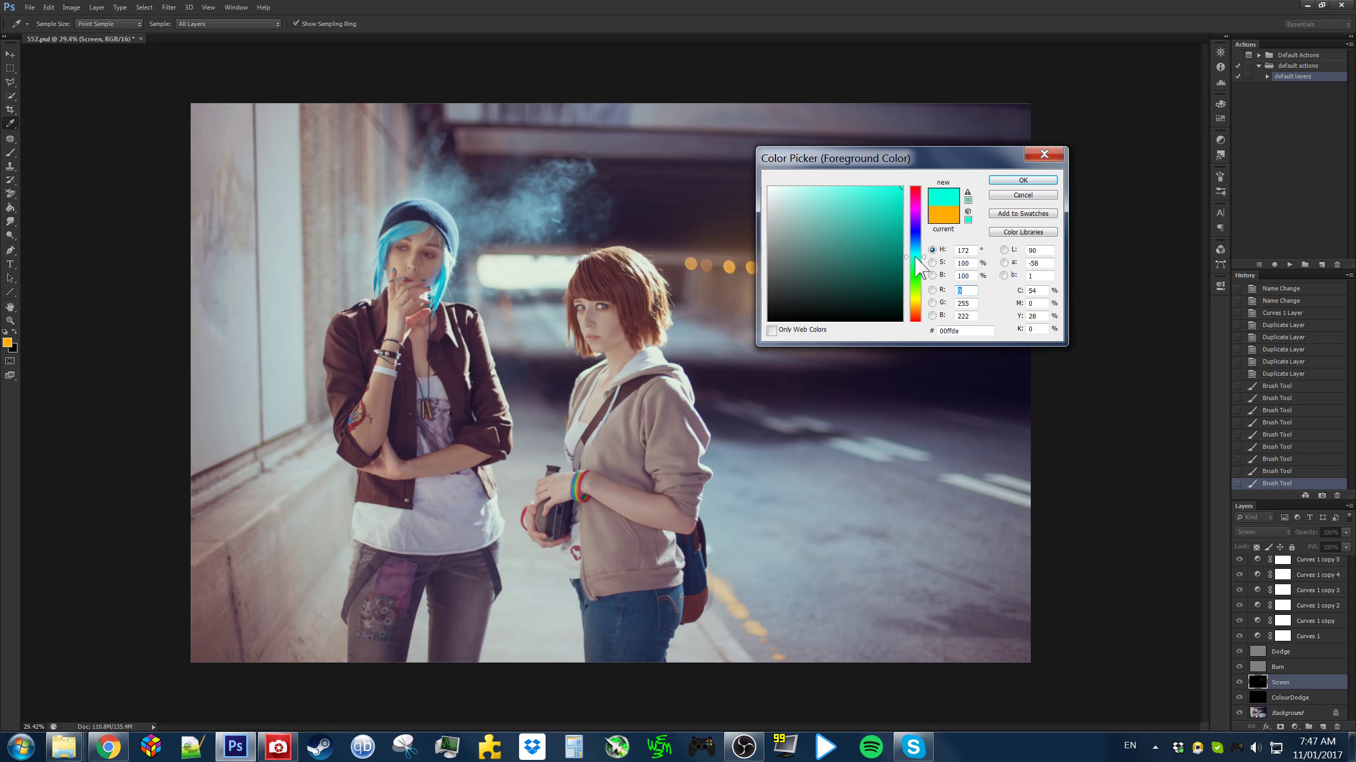
pyautogui.click(1023, 180)
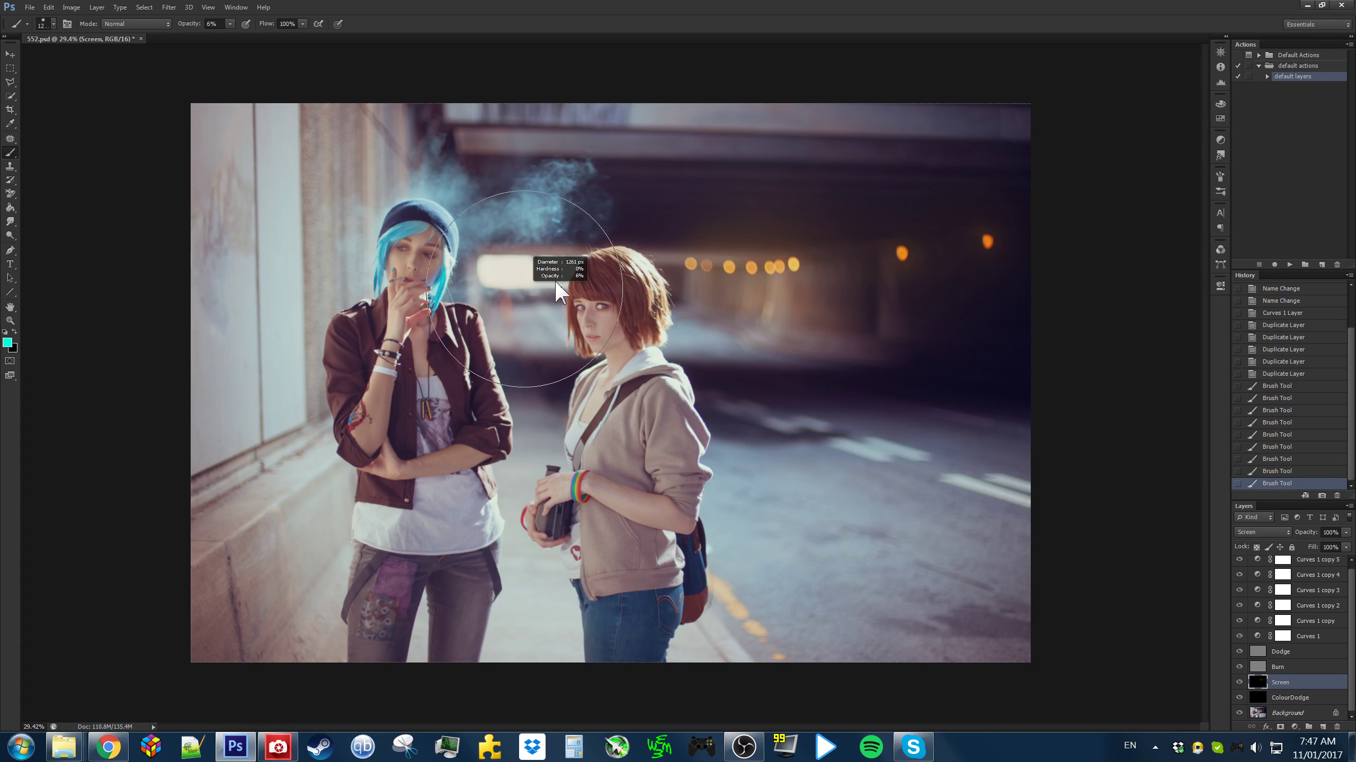
pyautogui.moveTo(554, 281); pyautogui.dragTo(578, 281)
pyautogui.moveTo(534, 246); pyautogui.dragTo(407, 178)
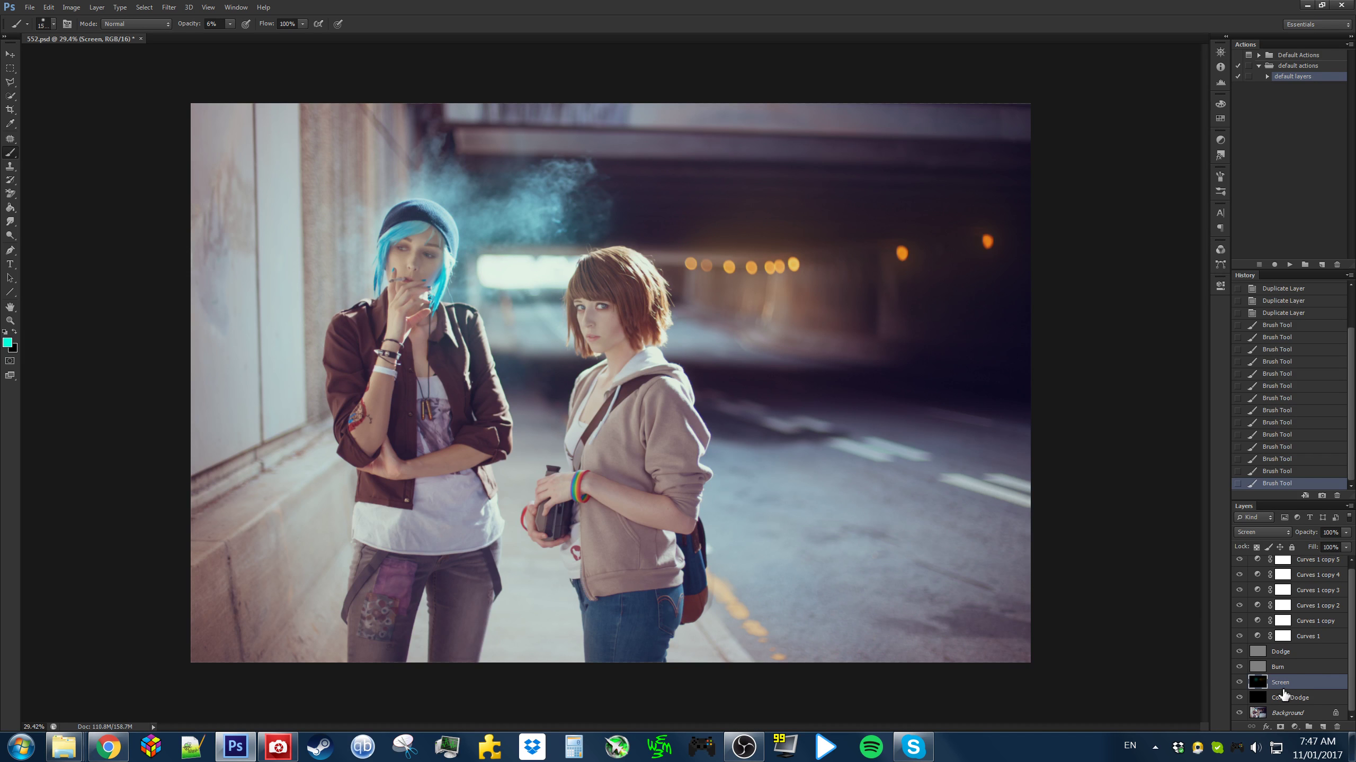
# Add a layer mask to the Screen layer and raise the brush opacity to 28% for painting on it
pyautogui.click(1279, 727)
pyautogui.scroll(-4, 735, 409)
pyautogui.scroll(5, 735, 409)
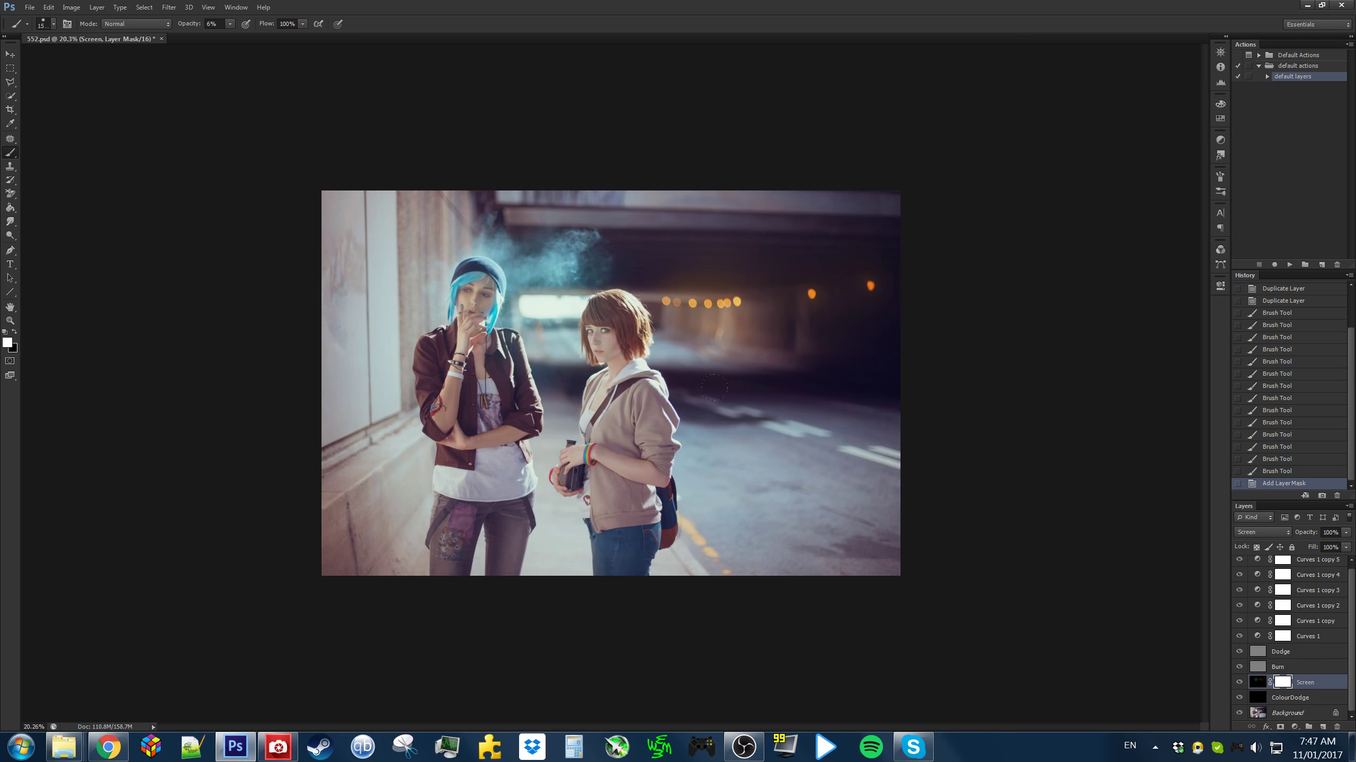
pyautogui.moveTo(715, 359); pyautogui.dragTo(687, 353)
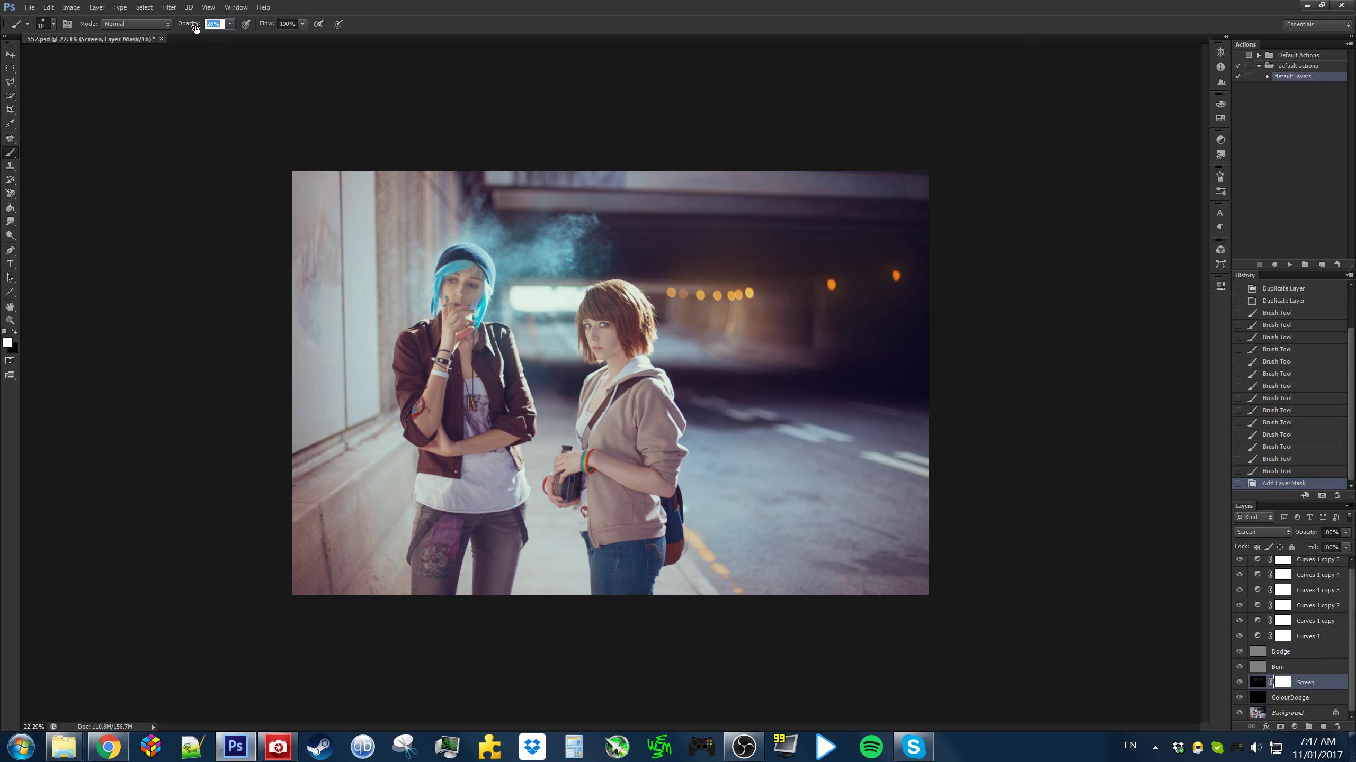
pyautogui.moveTo(563, 348)
pyautogui.mouseDown()
pyautogui.moveTo(586, 347)
pyautogui.moveTo(511, 272)
pyautogui.mouseUp()
pyautogui.click(507, 284)
# Save the document and paint black on the Screen mask to reduce the glow over the brown-haired woman's hair
pyautogui.scroll(3, 580, 353)
pyautogui.hotkey('ctrl', 's')
pyautogui.moveTo(632, 332); pyautogui.dragTo(535, 326)
pyautogui.press('x')
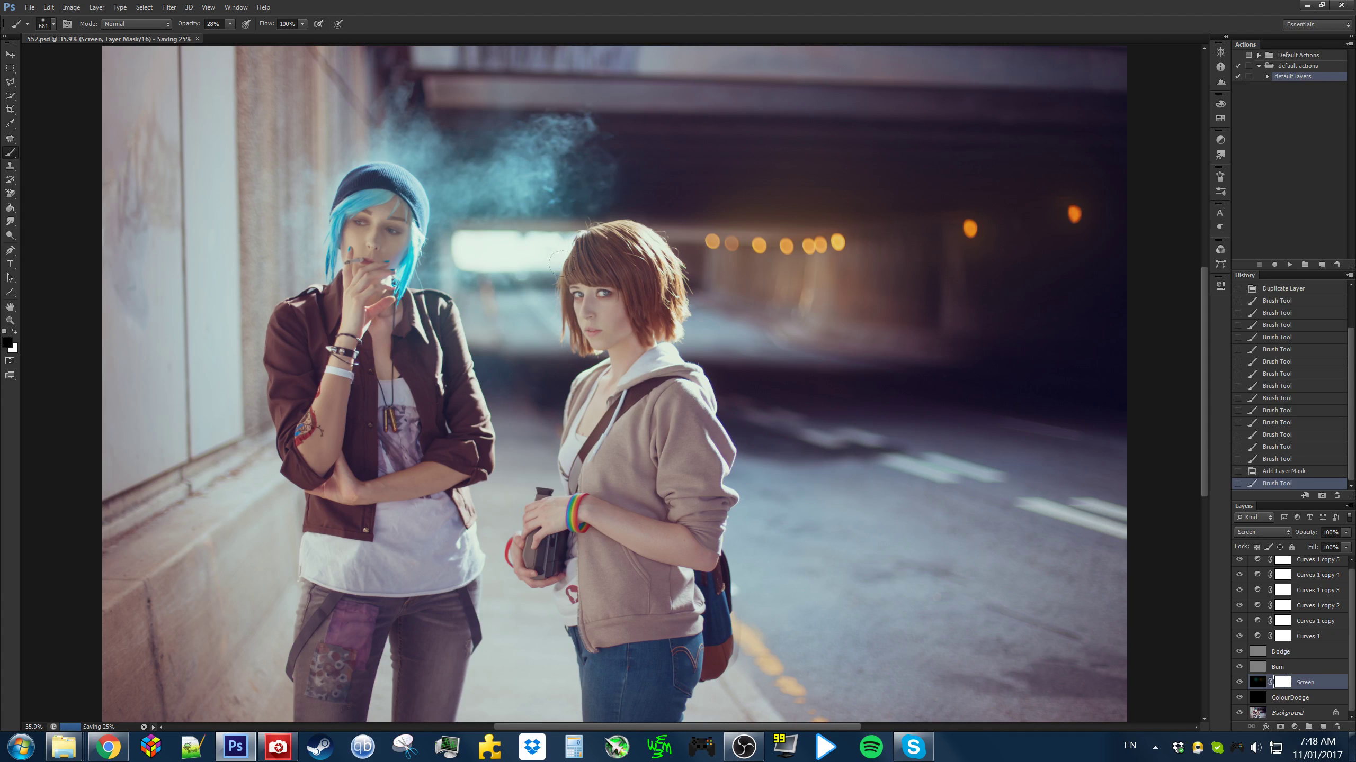
pyautogui.click(561, 263)
pyautogui.scroll(2, 532, 224)
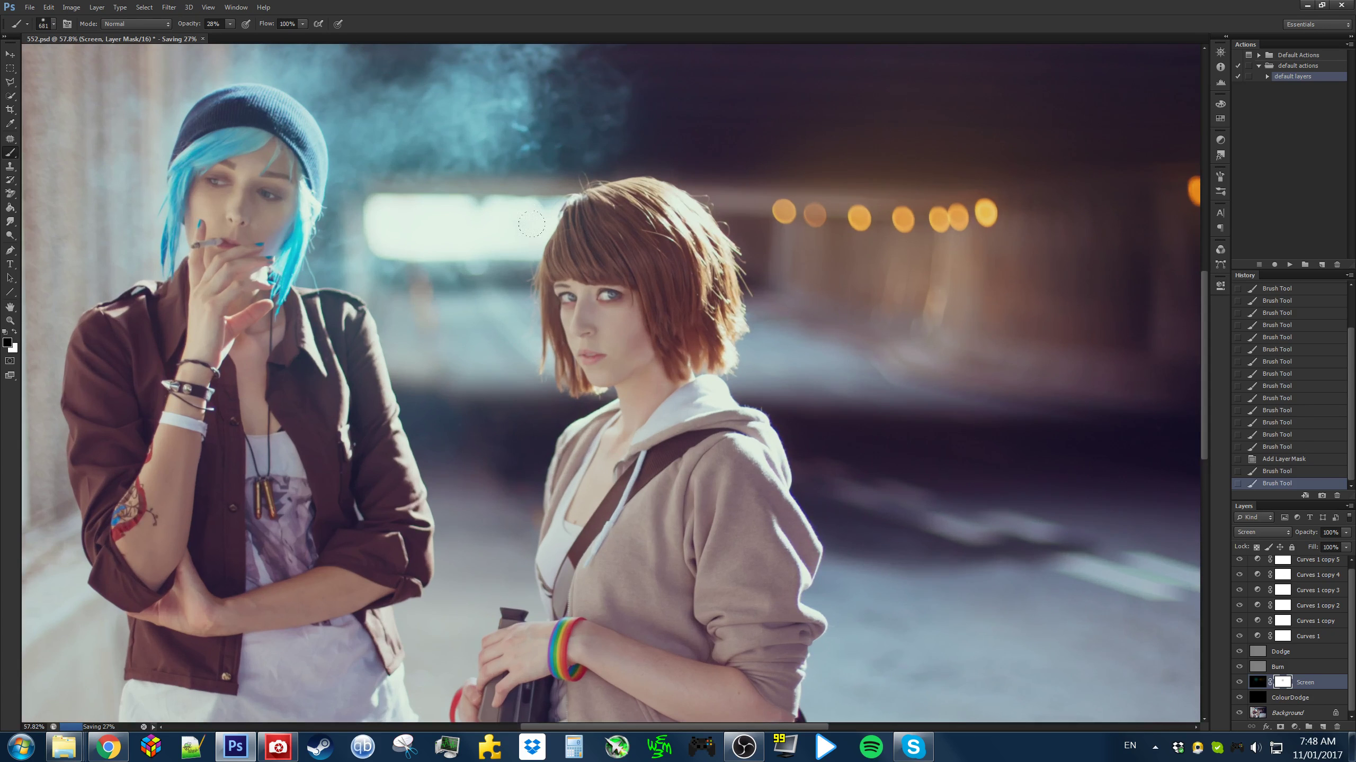
pyautogui.moveTo(550, 229); pyautogui.dragTo(557, 184)
pyautogui.click(580, 208)
pyautogui.click(588, 224)
# Mask back the Screen glow around the row of tunnel lights and the dark background beside it
pyautogui.scroll(-2, 634, 310)
pyautogui.moveTo(826, 366)
pyautogui.mouseDown()
pyautogui.moveTo(919, 359)
pyautogui.moveTo(884, 229)
pyautogui.mouseUp()
pyautogui.scroll(-1, 746, 283)
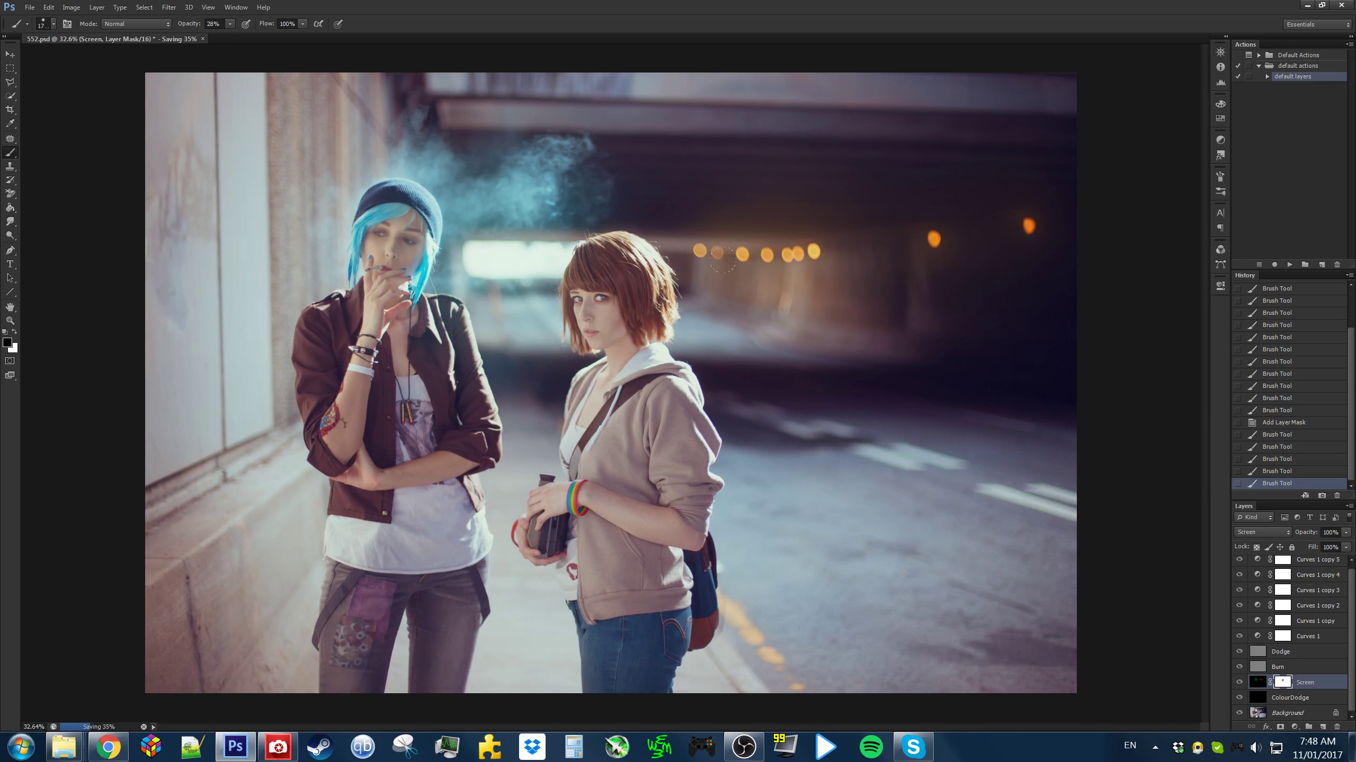
pyautogui.click(690, 244)
pyautogui.click(740, 266)
pyautogui.click(942, 168)
pyautogui.click(690, 184)
# Compare the photo with and without the Screen layer's glow
pyautogui.scroll(-6, 697, 231)
pyautogui.scroll(6, 962, 433)
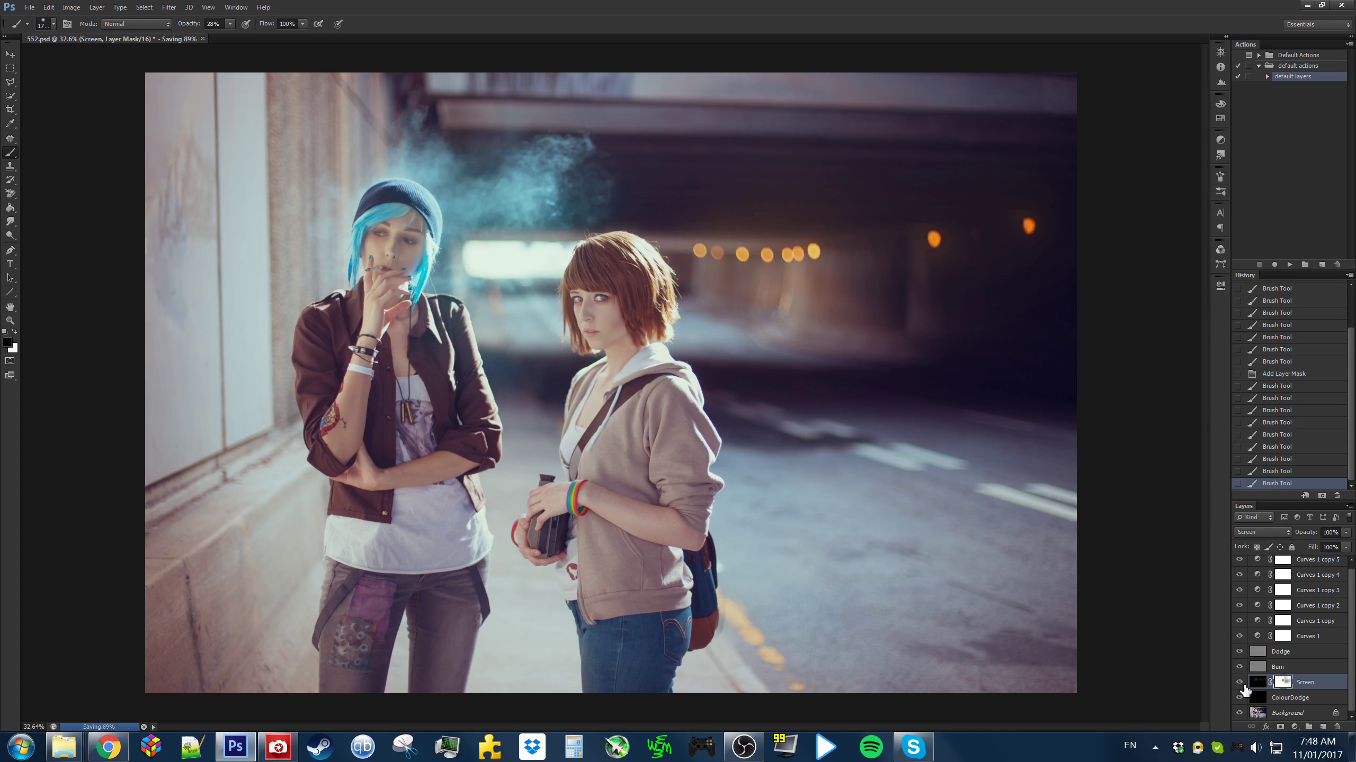
pyautogui.click(1241, 684)
pyautogui.click(1241, 685)
pyautogui.click(1239, 683)
pyautogui.click(1239, 683)
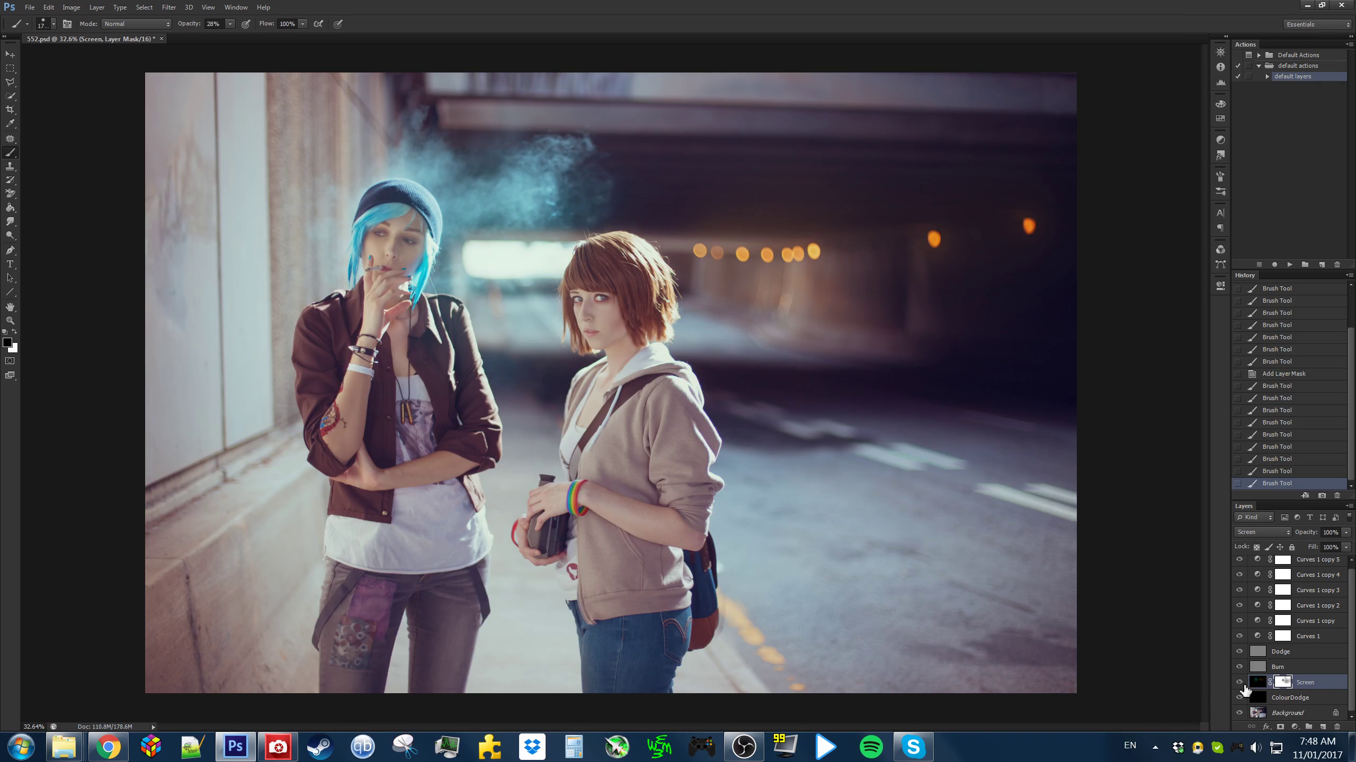
# Open the Curves 1 adjustment for editing and try bending the midtones of its red channel
pyautogui.scroll(1, 1286, 631)
pyautogui.click(1258, 644)
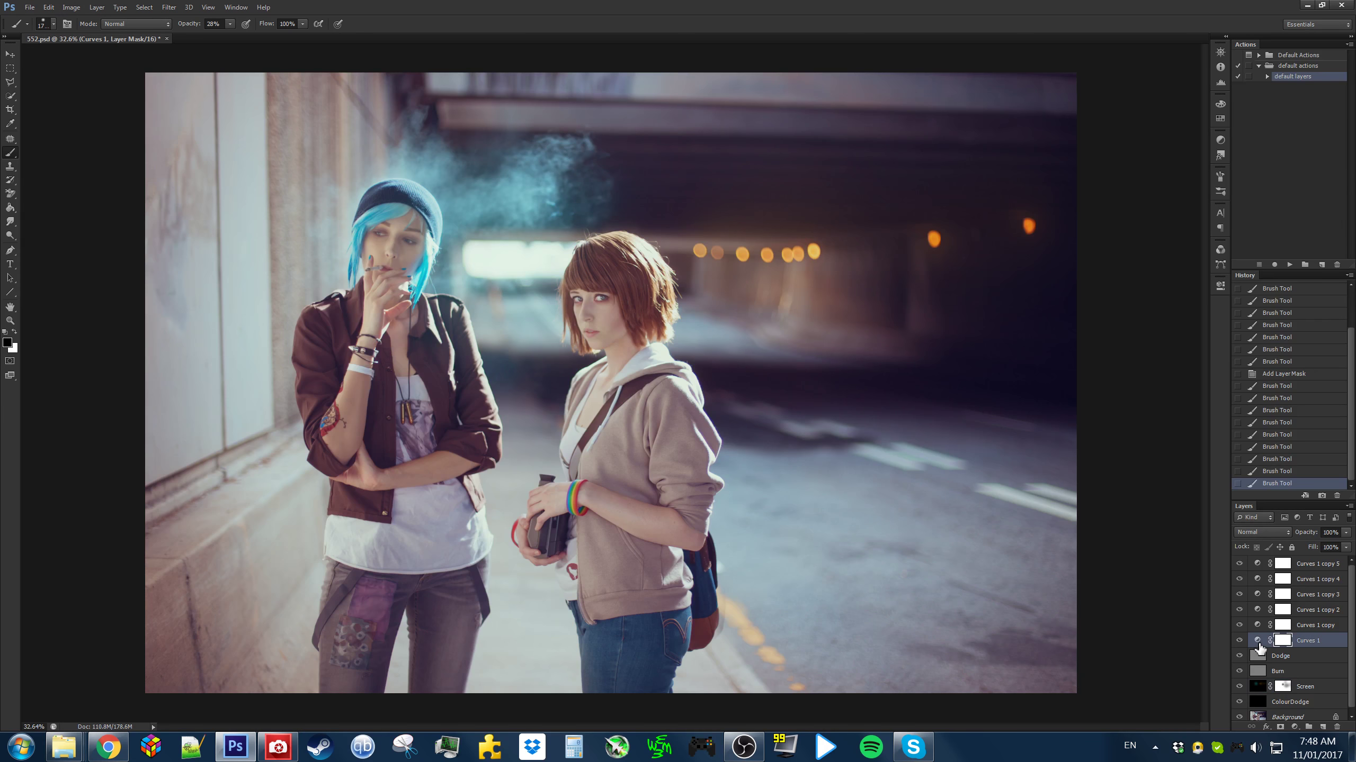
pyautogui.doubleClick(1258, 643)
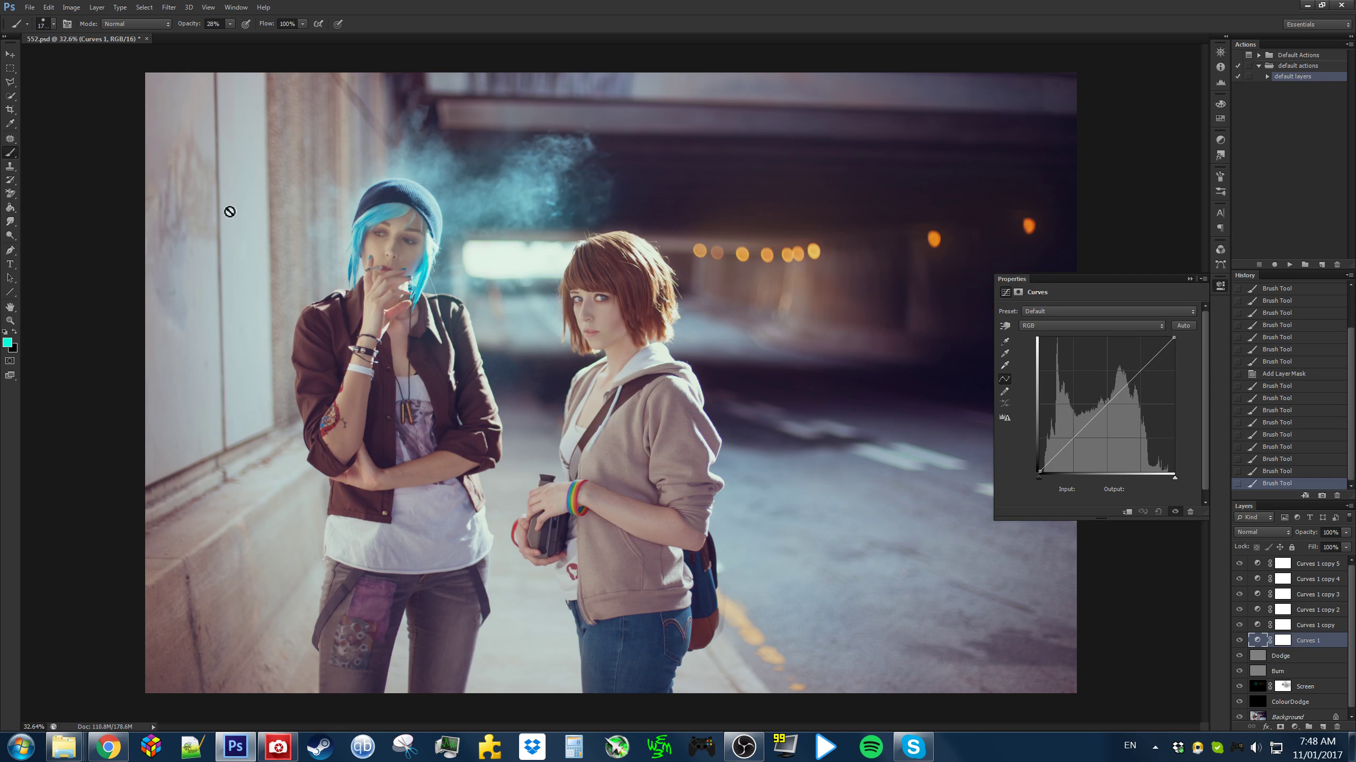
pyautogui.click(10, 67)
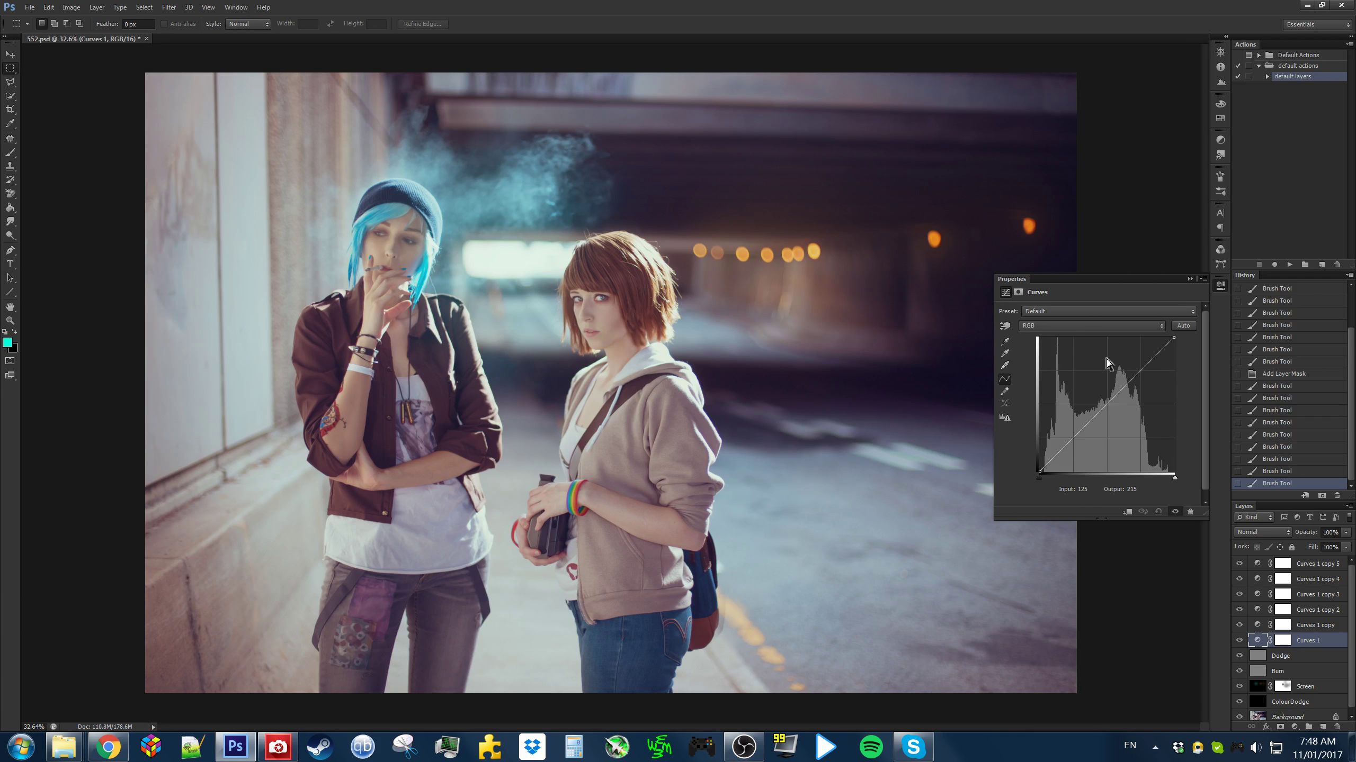
pyautogui.click(1055, 326)
pyautogui.click(1041, 346)
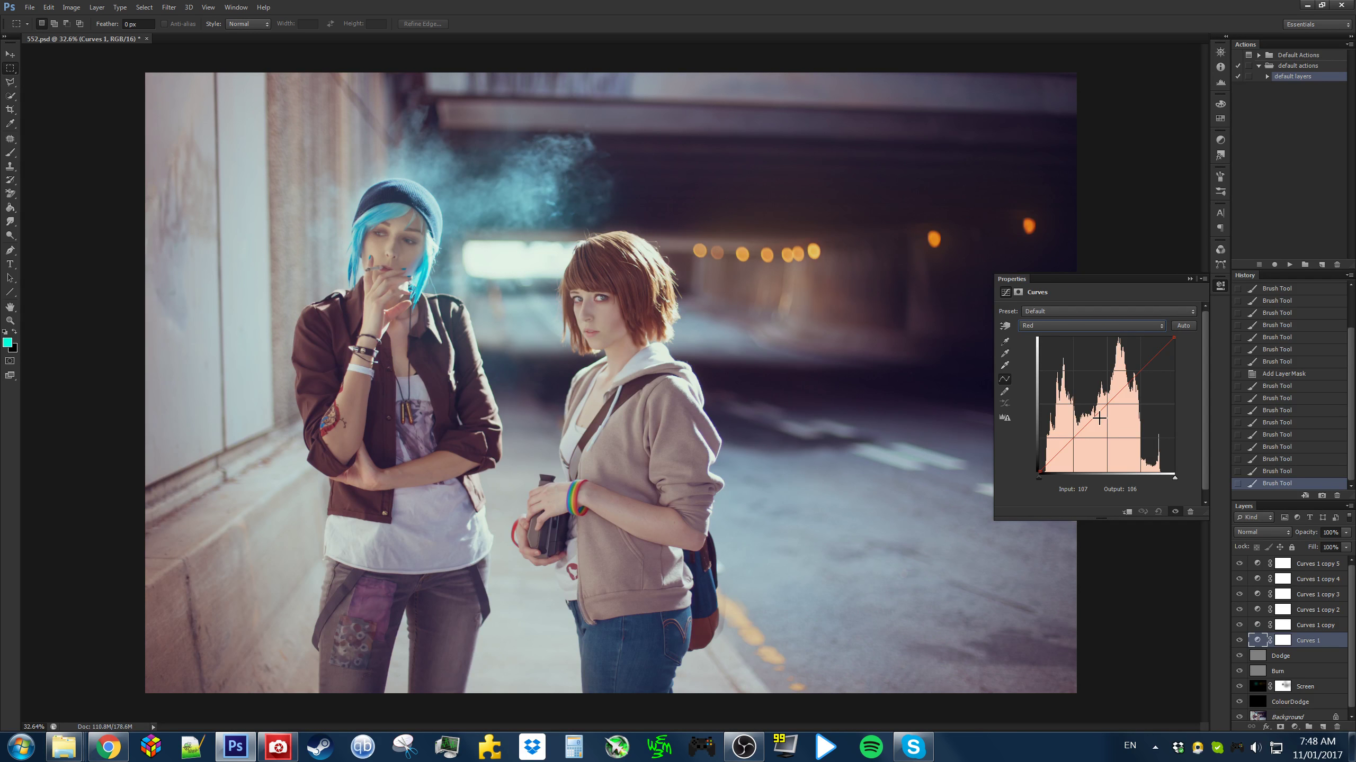
pyautogui.moveTo(1095, 418); pyautogui.dragTo(1071, 315)
pyautogui.click(1071, 325)
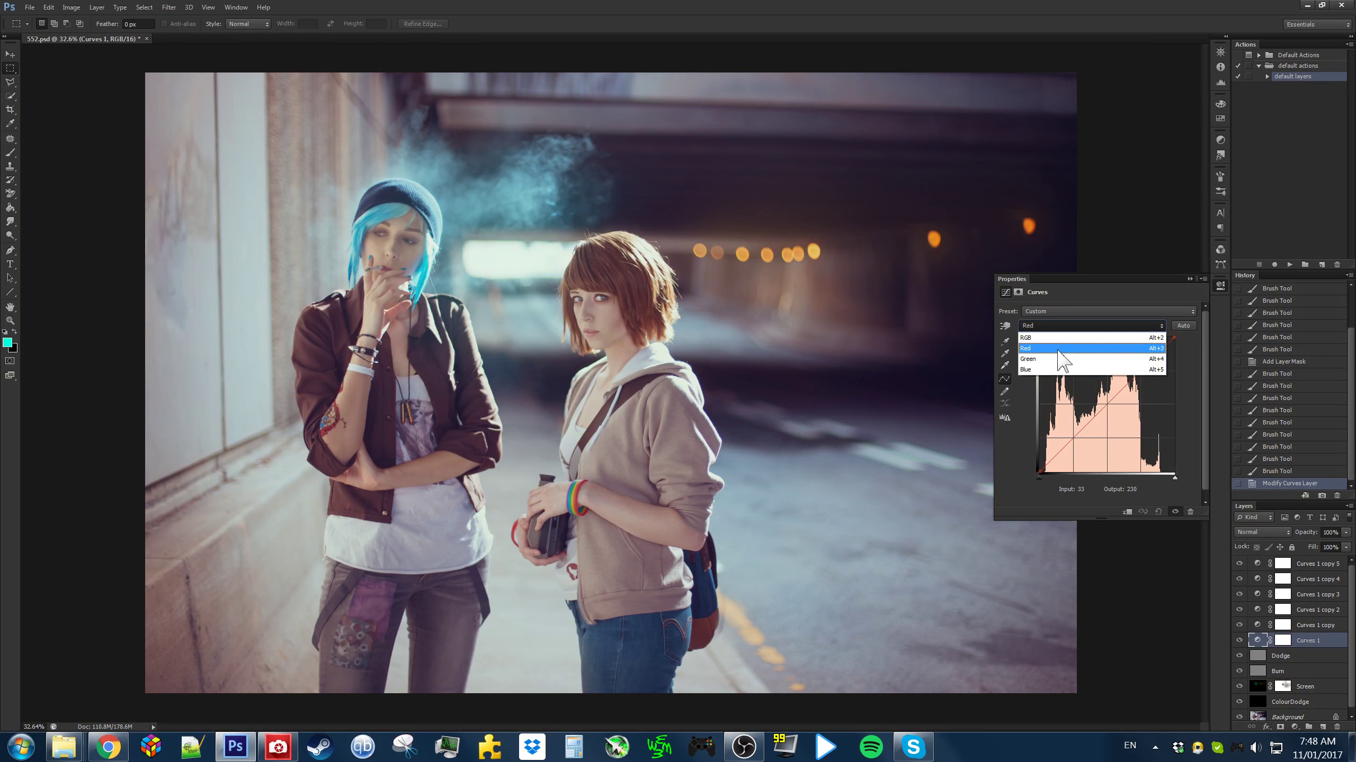
# Try bending the green channel and lowering the red channel's darker midtones in Curves 1, removing the added red point
pyautogui.click(1049, 360)
pyautogui.moveTo(1099, 412); pyautogui.dragTo(1074, 329)
pyautogui.click(1074, 326)
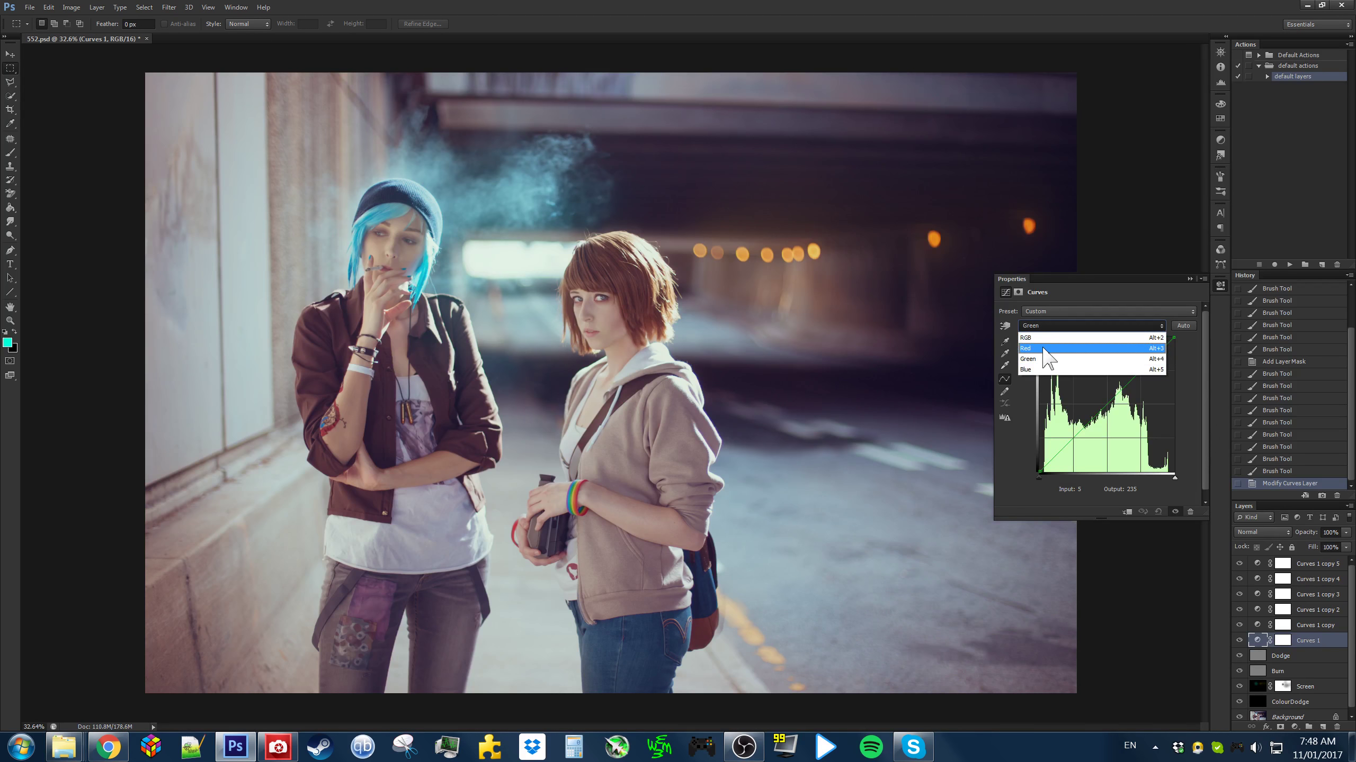
pyautogui.click(1049, 341)
pyautogui.moveTo(1087, 427); pyautogui.dragTo(1091, 434)
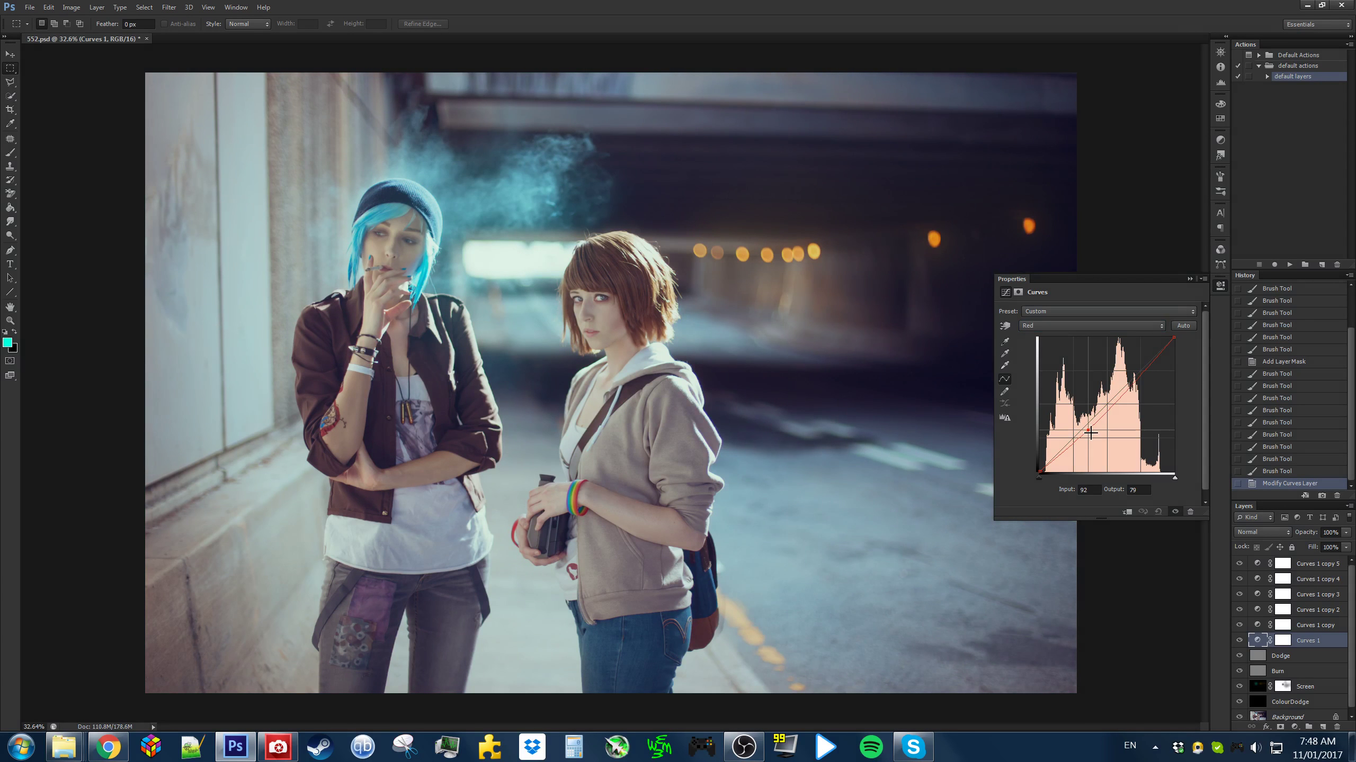
pyautogui.moveTo(1133, 387); pyautogui.dragTo(1090, 425)
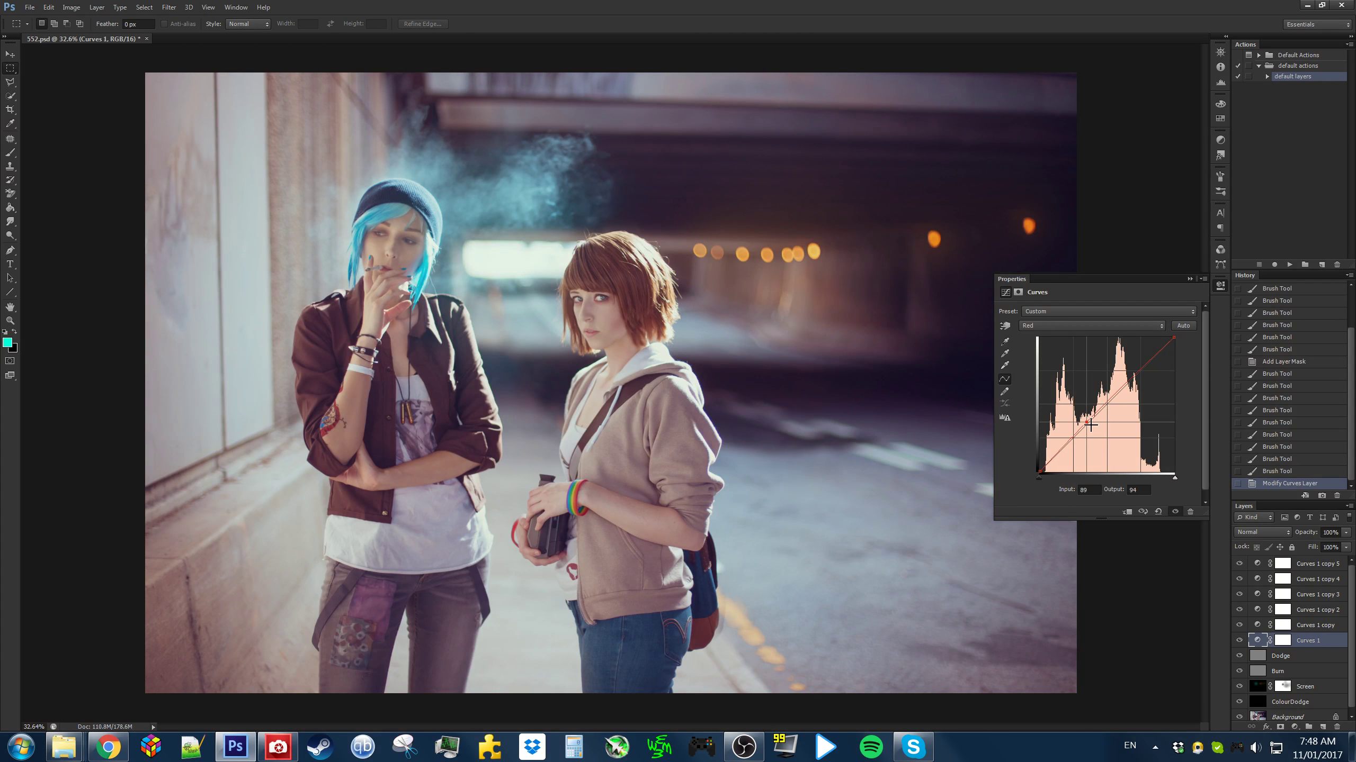
pyautogui.keyDown('ctrl'); pyautogui.click(1090, 425); pyautogui.keyUp('ctrl')
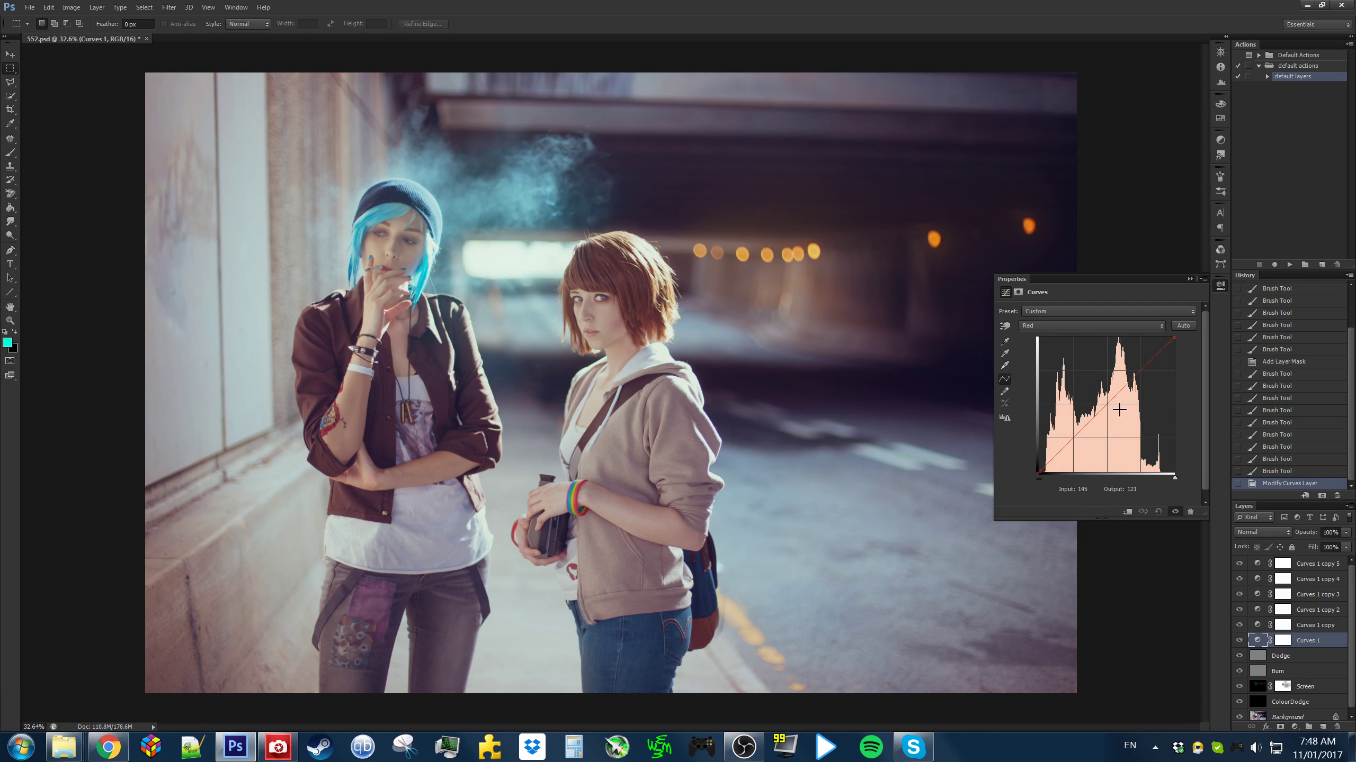
# Shift the Curves 1 color midtones: adjust red, map green 131 to 140, and map blue 135 to 124
pyautogui.moveTo(1118, 396); pyautogui.dragTo(1114, 399)
pyautogui.click(1091, 326)
pyautogui.click(1086, 354)
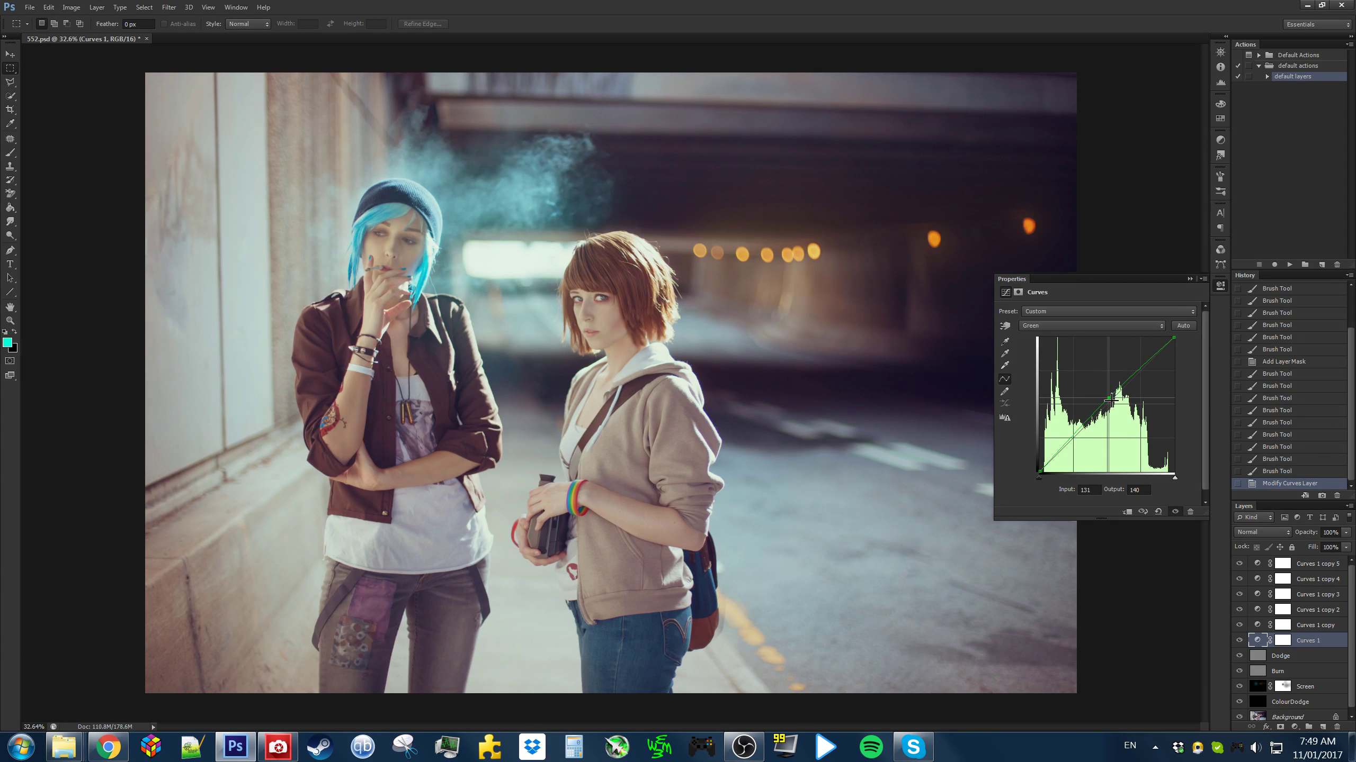
pyautogui.click(1075, 326)
pyautogui.click(1074, 369)
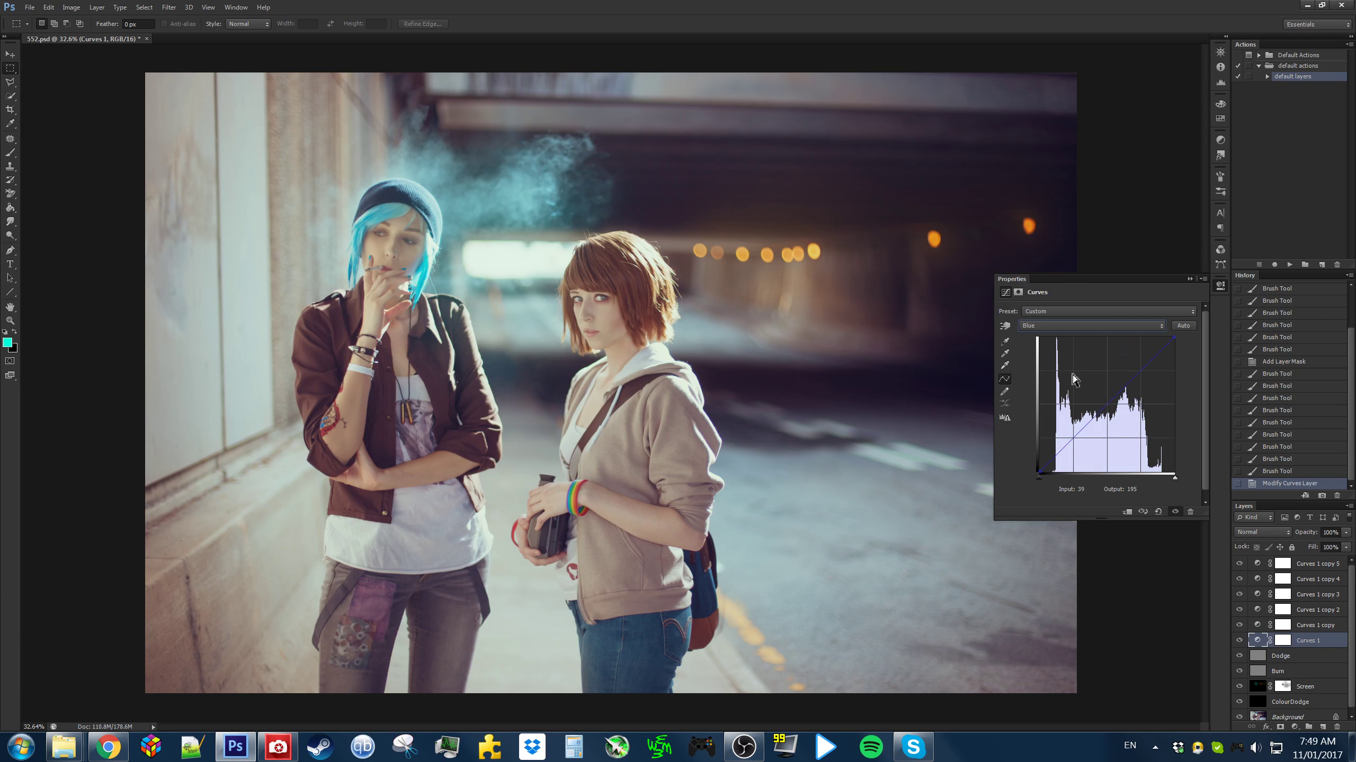
pyautogui.moveTo(1114, 405); pyautogui.dragTo(1113, 409)
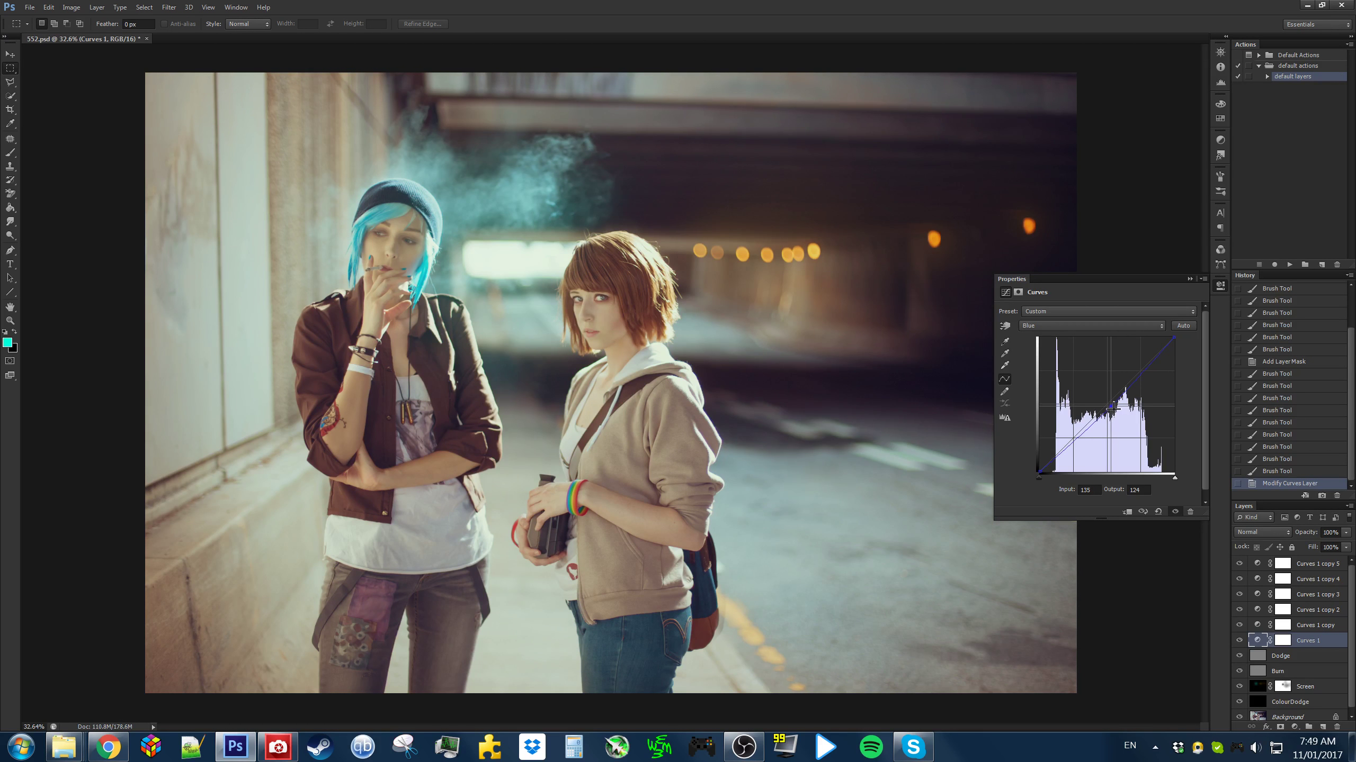
# Select the Curves 1 mask and dab black and white with a larger soft brush over the brown-haired woman
pyautogui.keyDown('alt'); pyautogui.scroll(-2, 763, 377); pyautogui.keyUp('alt')
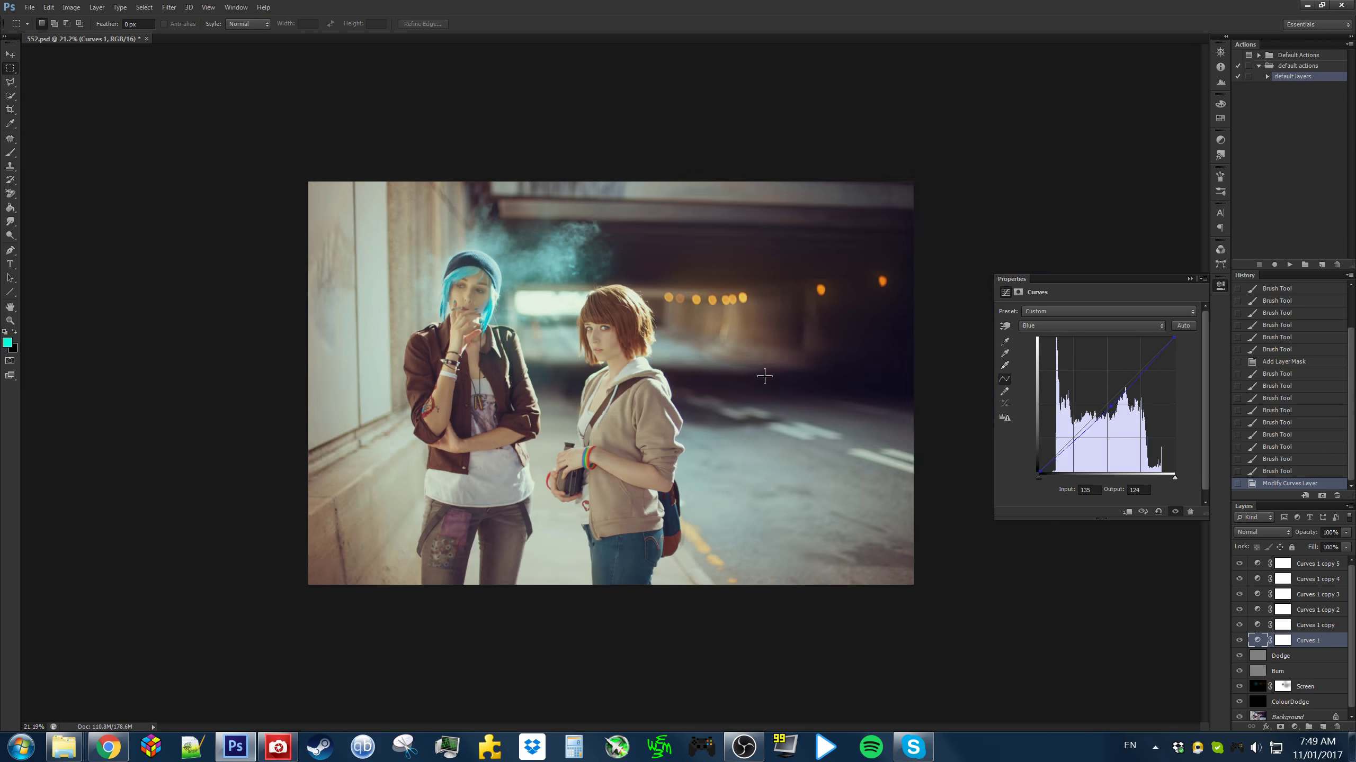
pyautogui.click(1282, 641)
pyautogui.press('b')
pyautogui.moveTo(503, 312)
pyautogui.keyDown('alt'); pyautogui.mouseDown()
pyautogui.moveTo(545, 316)
pyautogui.moveTo(534, 369)
pyautogui.moveTo(533, 313)
pyautogui.mouseUp(); pyautogui.keyUp('alt')
pyautogui.scroll(1, 445, 300)
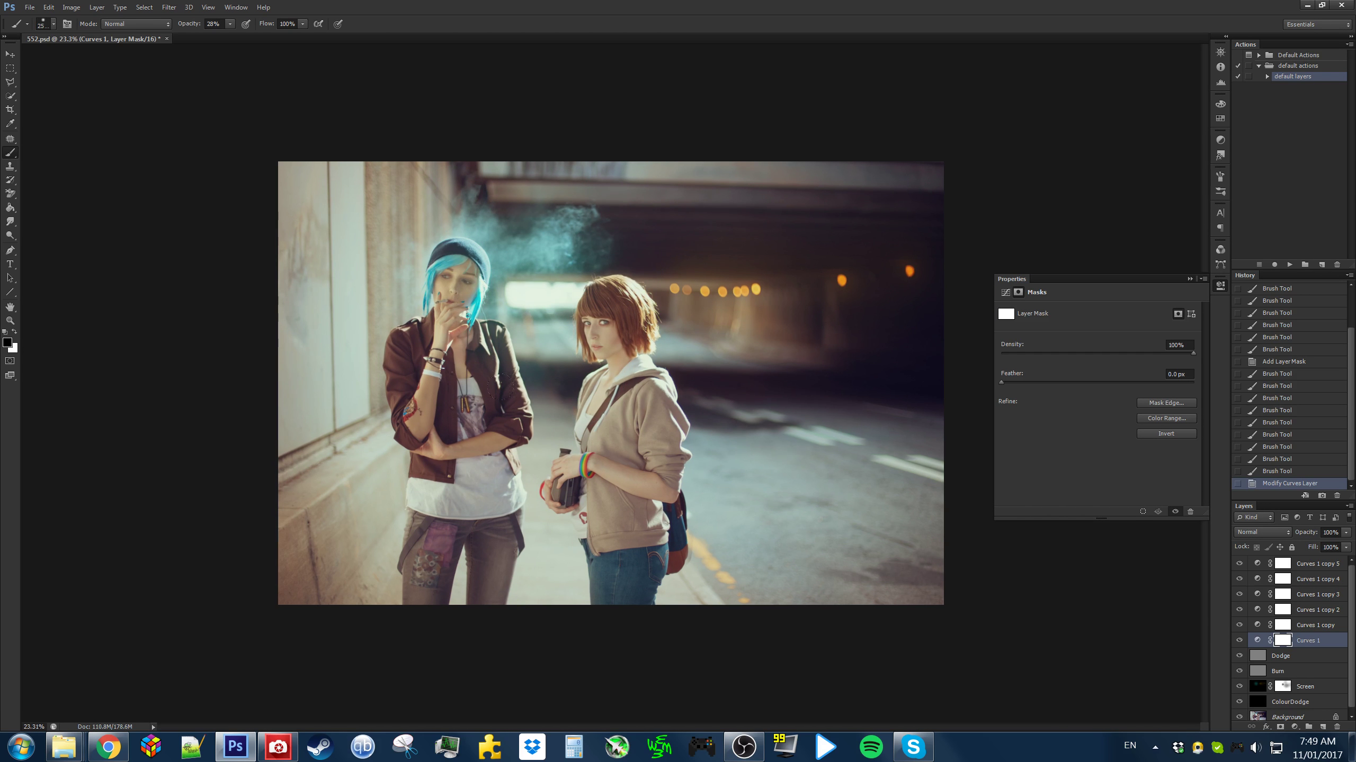
pyautogui.click(608, 387)
pyautogui.press('x')
pyautogui.click(608, 387)
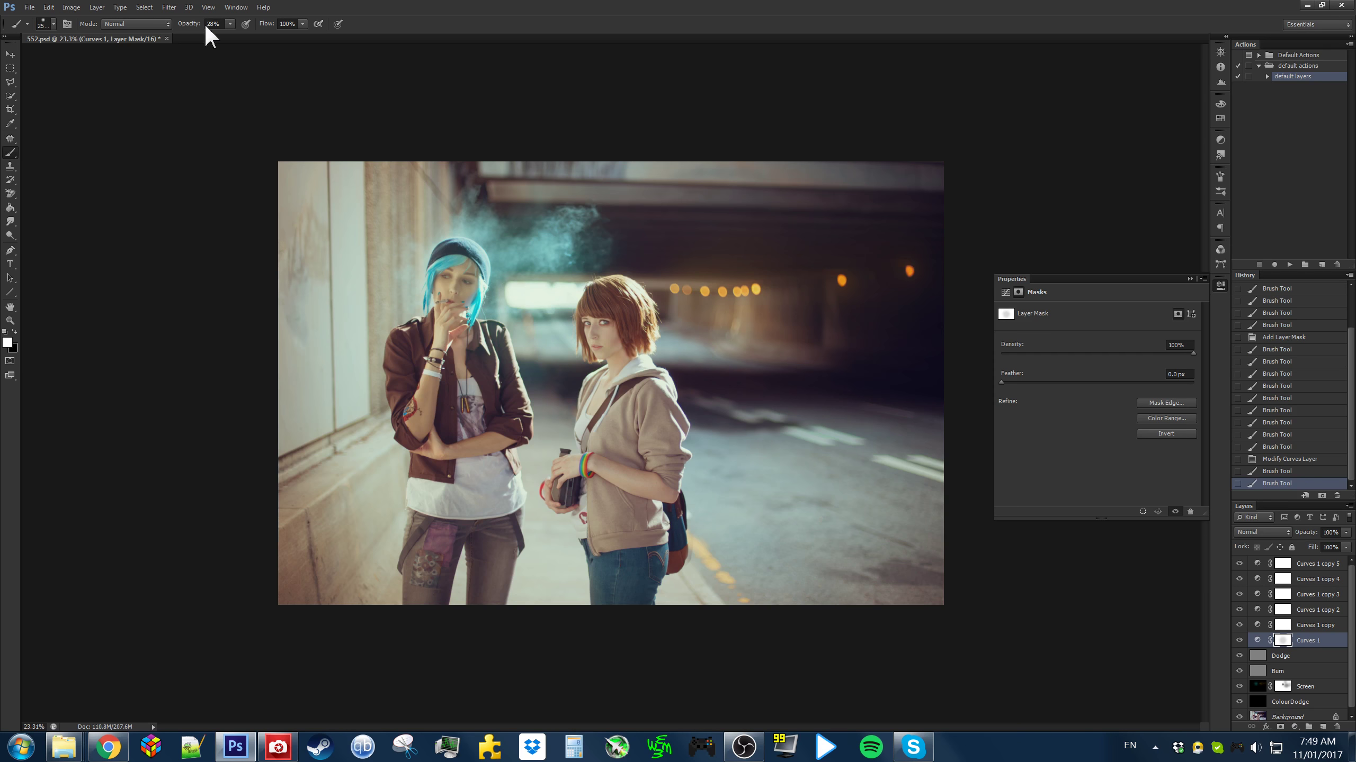
# Raise the brush opacity to 94% and paint black on the Curves 1 mask over the women and the wall
pyautogui.moveTo(188, 27); pyautogui.dragTo(223, 26)
pyautogui.click(510, 289)
pyautogui.press('x')
pyautogui.click(362, 274)
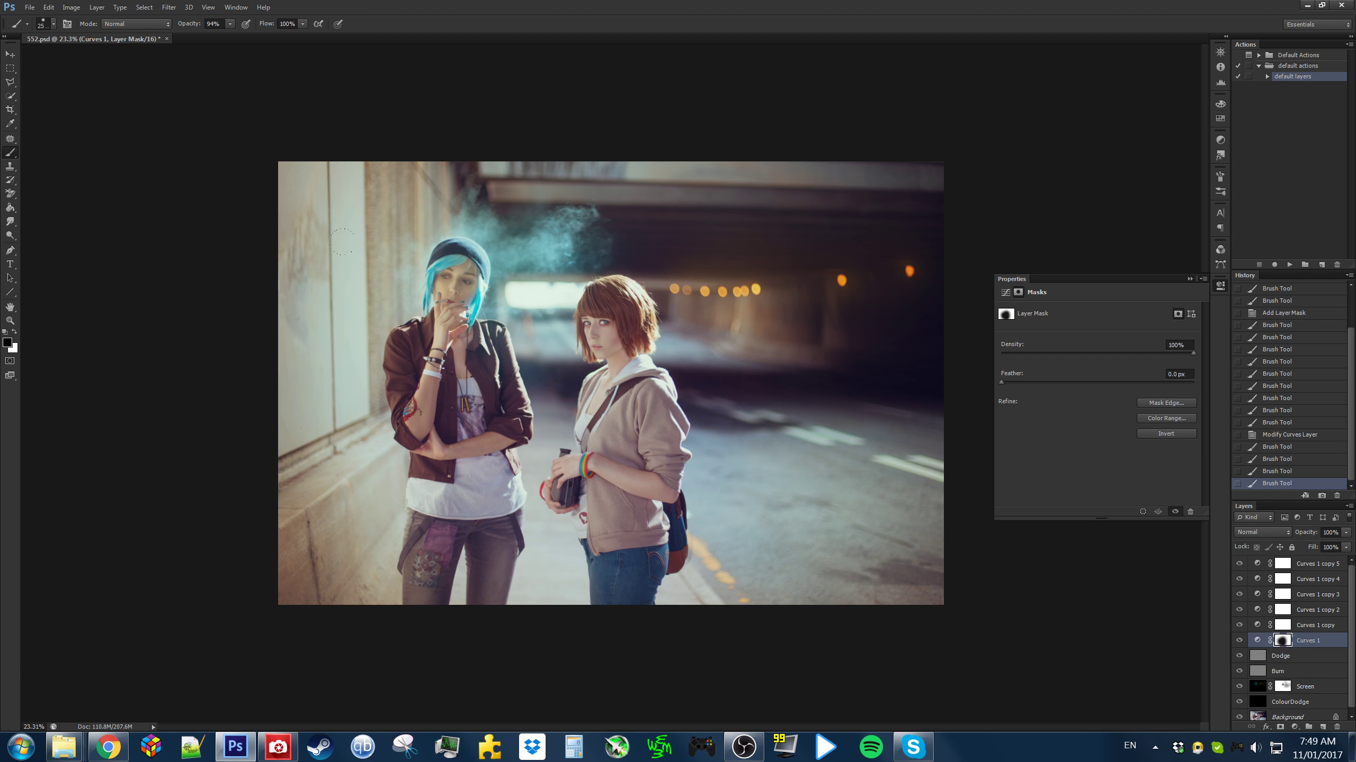
pyautogui.click(359, 412)
pyautogui.click(312, 409)
# Paint white on the Curves 1 mask across the upper tunnel background and adjust the layer's opacity
pyautogui.press('x')
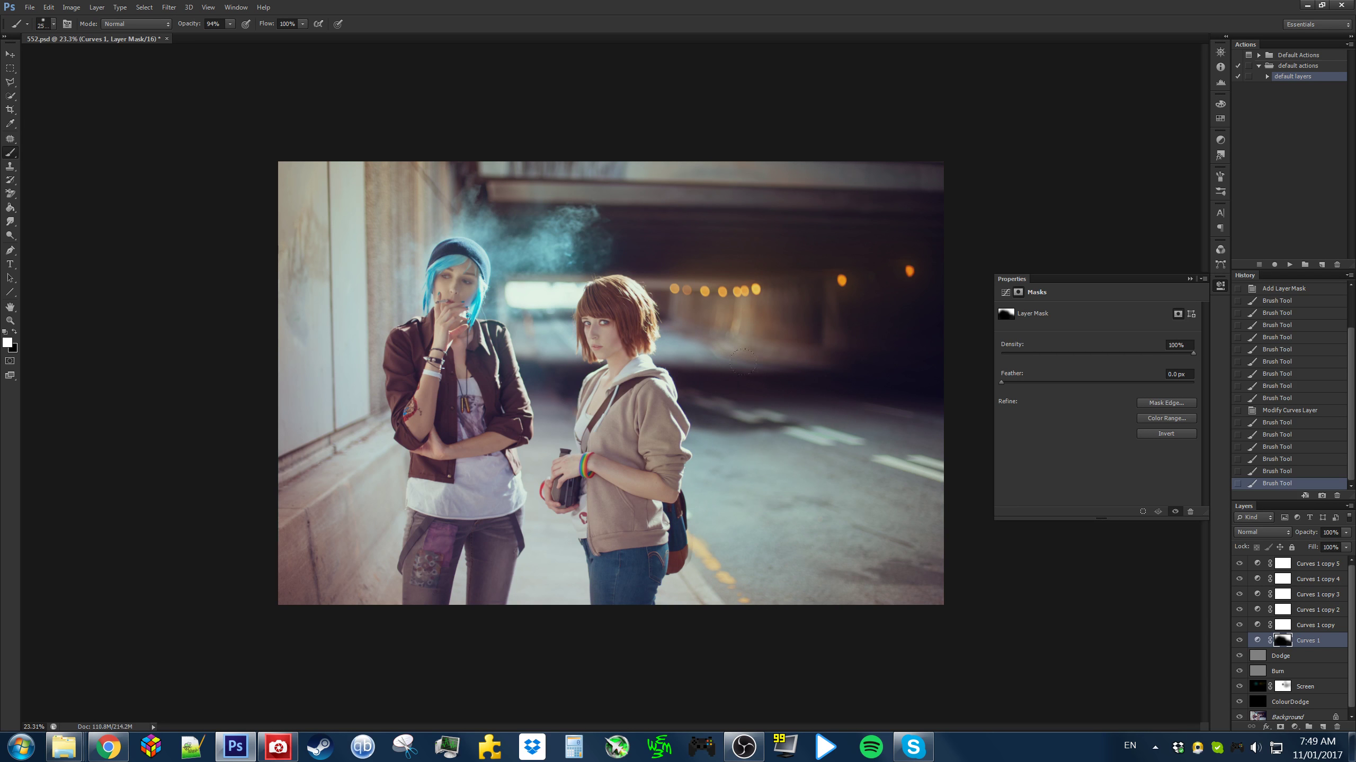
pyautogui.click(749, 166)
pyautogui.scroll(3, 749, 165)
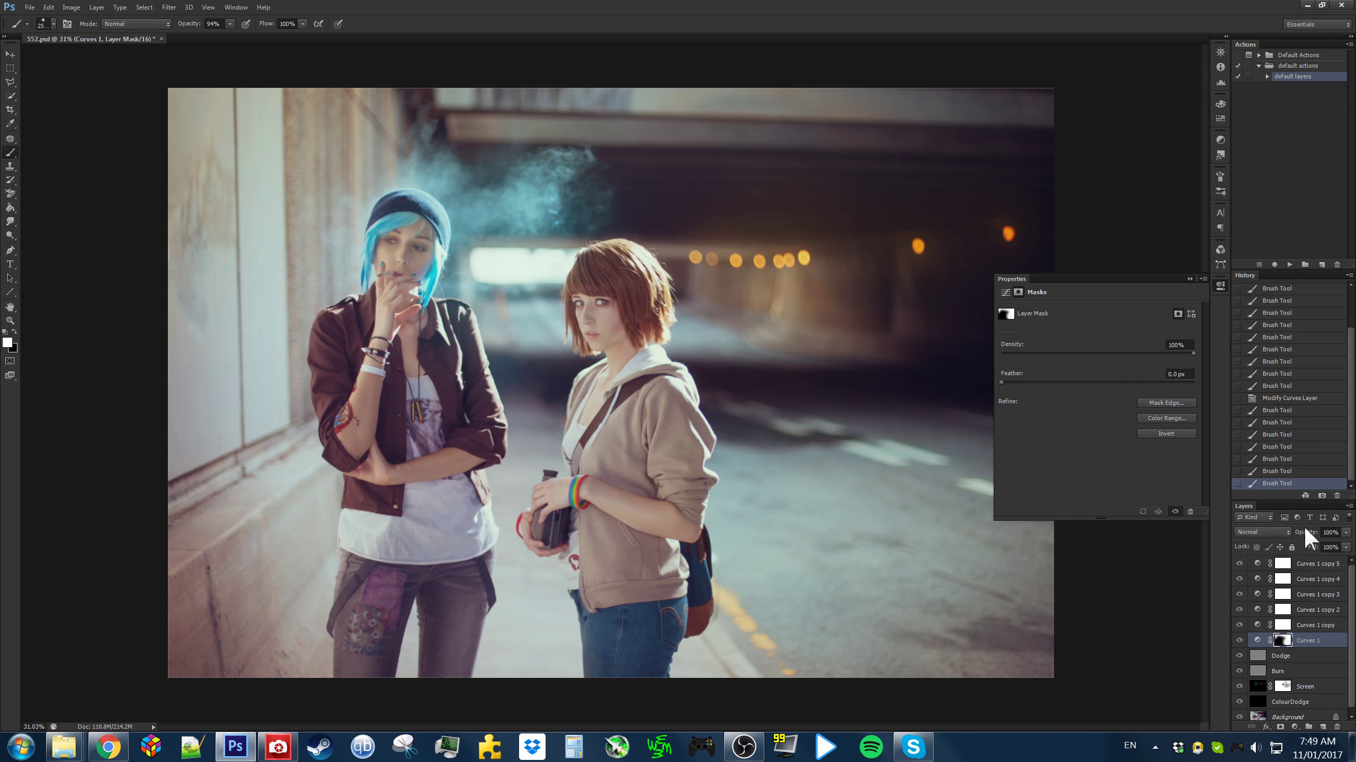
pyautogui.moveTo(1307, 529)
pyautogui.mouseDown()
pyautogui.moveTo(868, 479)
pyautogui.moveTo(1353, 527)
pyautogui.moveTo(1317, 529)
pyautogui.mouseUp()
# On Curves 1 copy, shape an RGB contrast curve, lifting 169 to 191 and 122 to 136, and lowering 44 to 31
pyautogui.click(1258, 626)
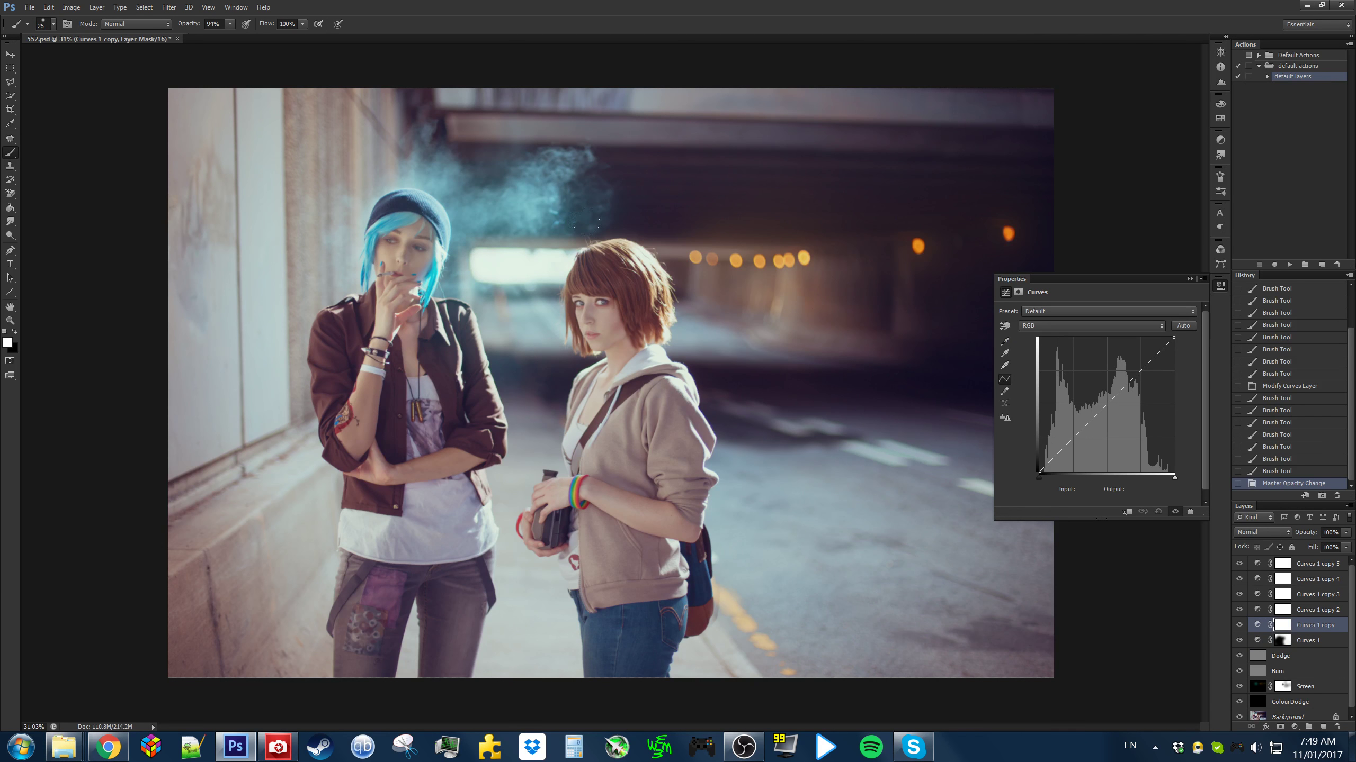
pyautogui.scroll(-2, 601, 226)
pyautogui.click(11, 68)
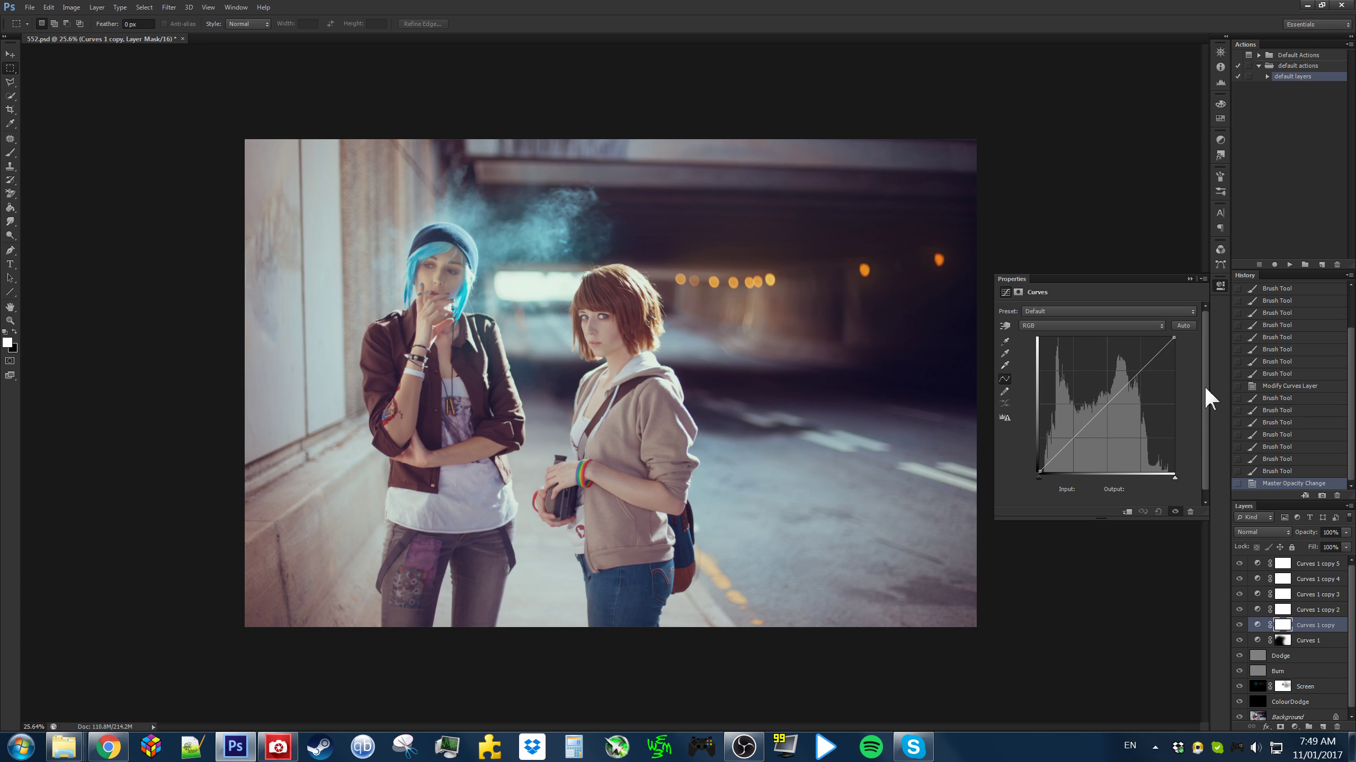
pyautogui.click(1154, 362)
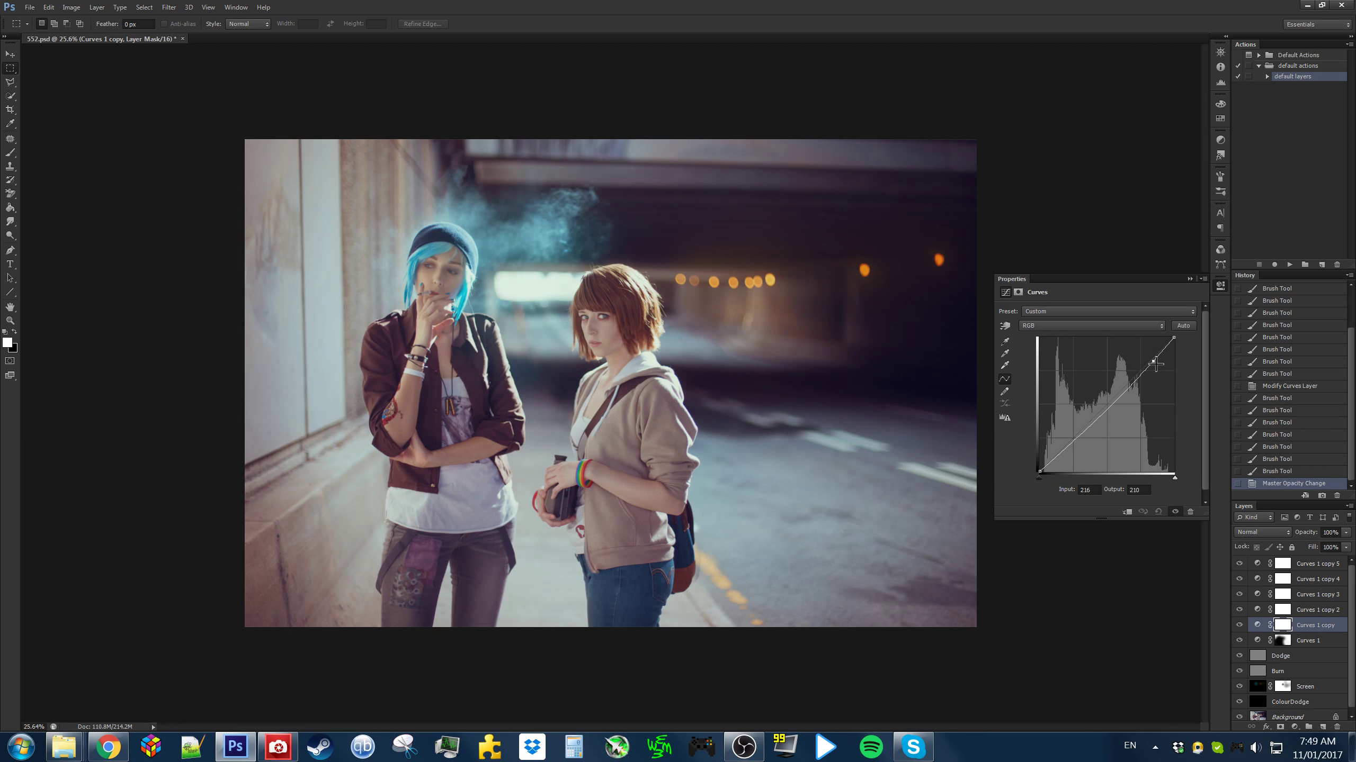
pyautogui.moveTo(1154, 363); pyautogui.dragTo(1151, 357)
pyautogui.click(1131, 373)
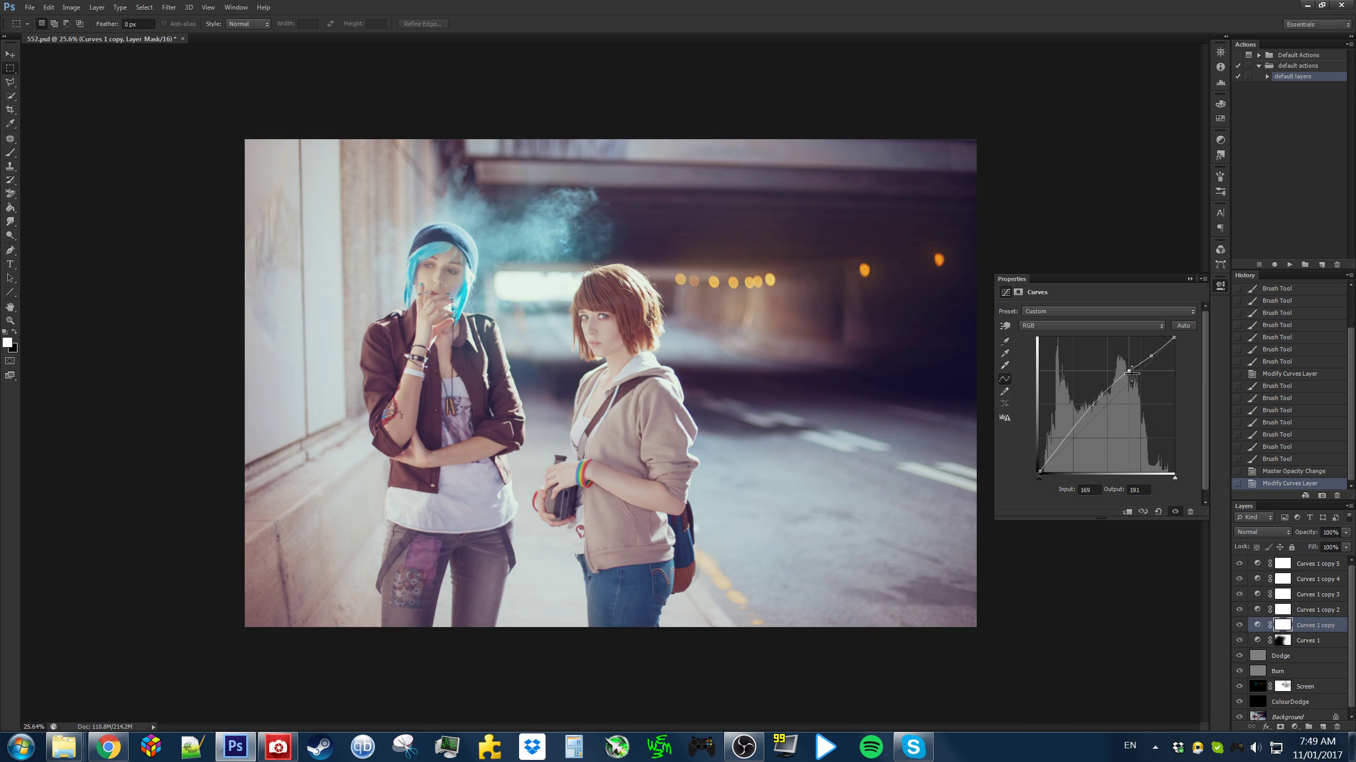
pyautogui.click(1102, 402)
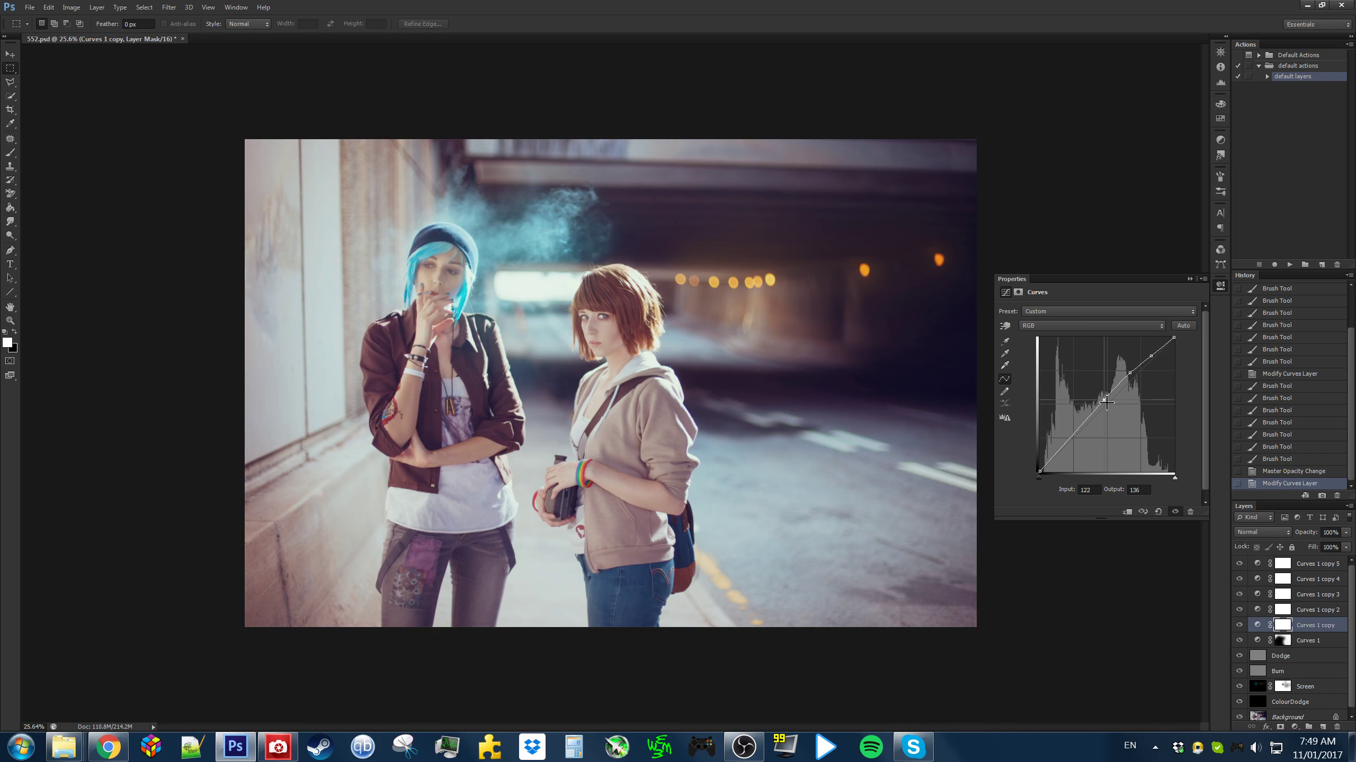
pyautogui.click(1064, 455)
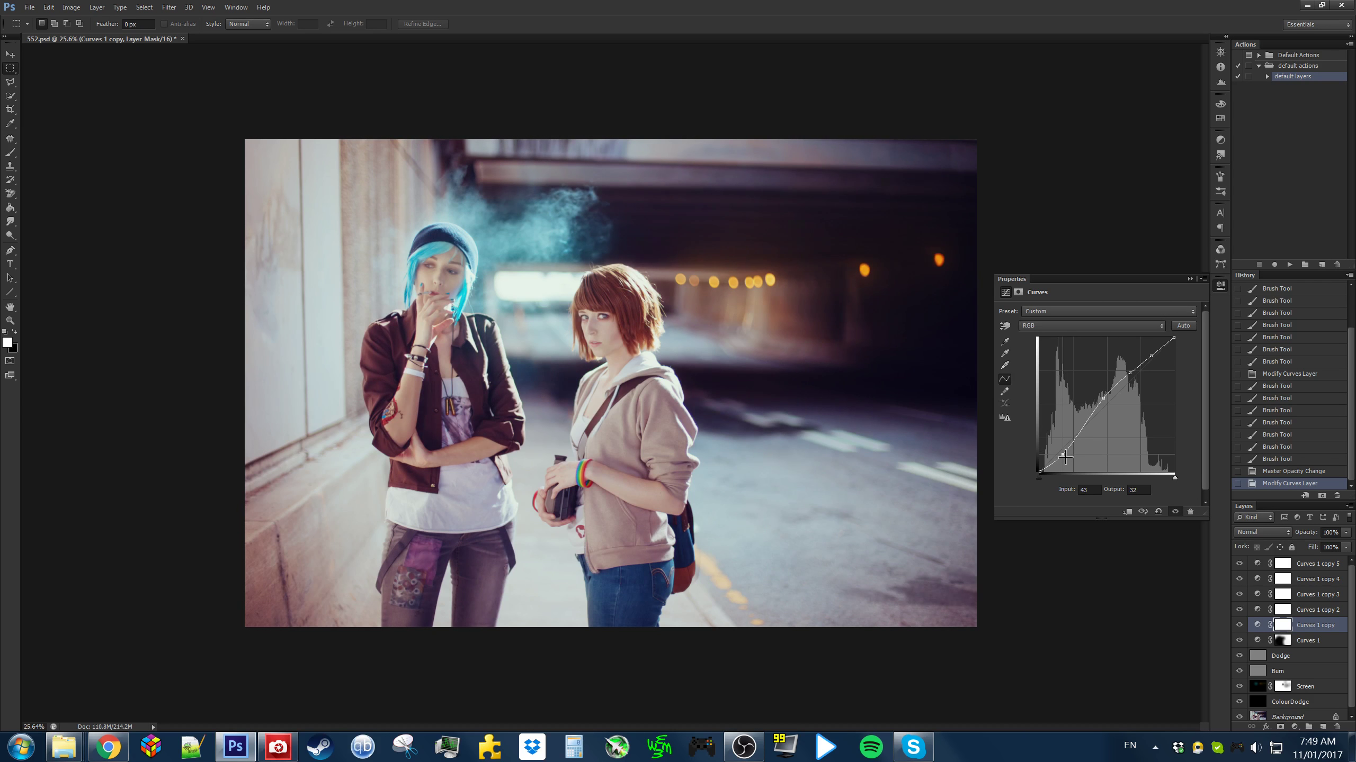
pyautogui.scroll(2, 1065, 455)
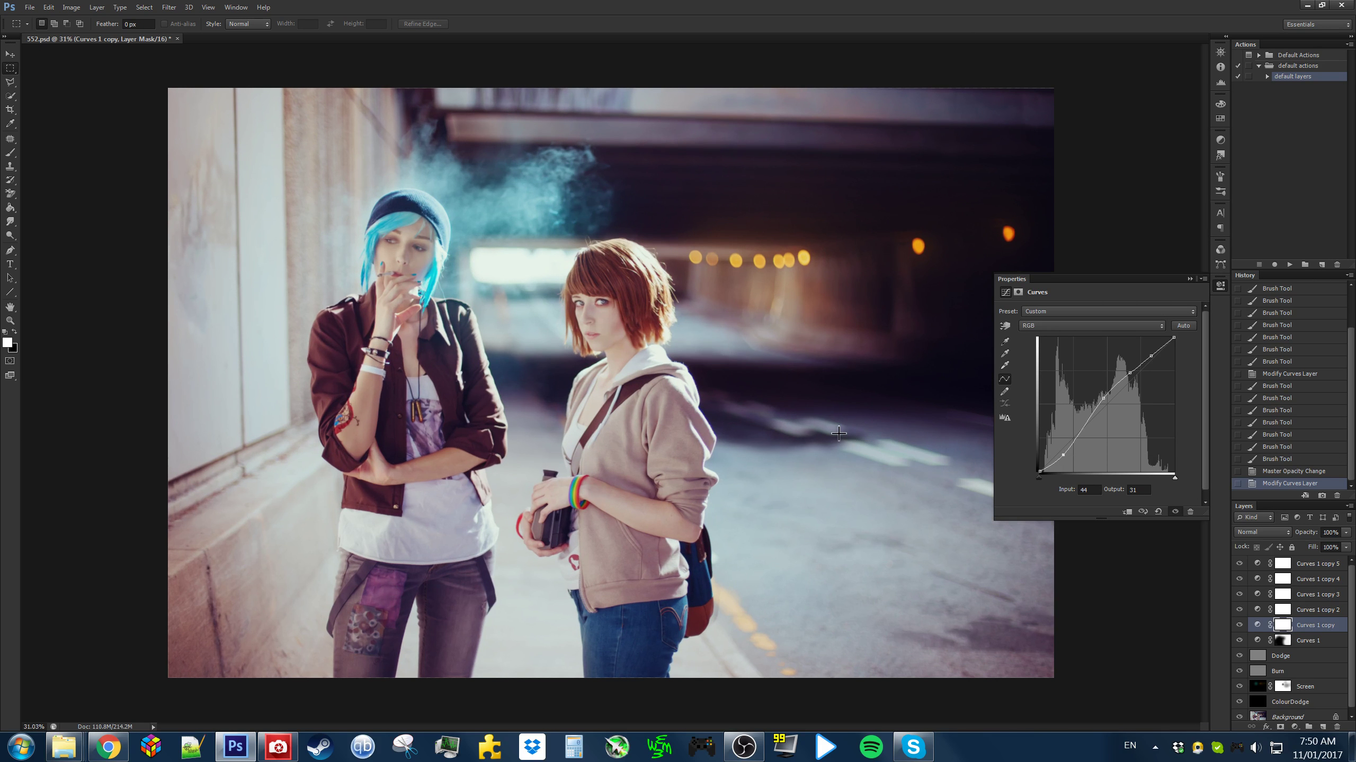
# Soften the Curves 1 copy contrast by lowering the midtone point and setting the shadow point to 58/58, and save the document
pyautogui.moveTo(1066, 456); pyautogui.dragTo(1068, 449)
pyautogui.moveTo(1106, 404); pyautogui.dragTo(1108, 417)
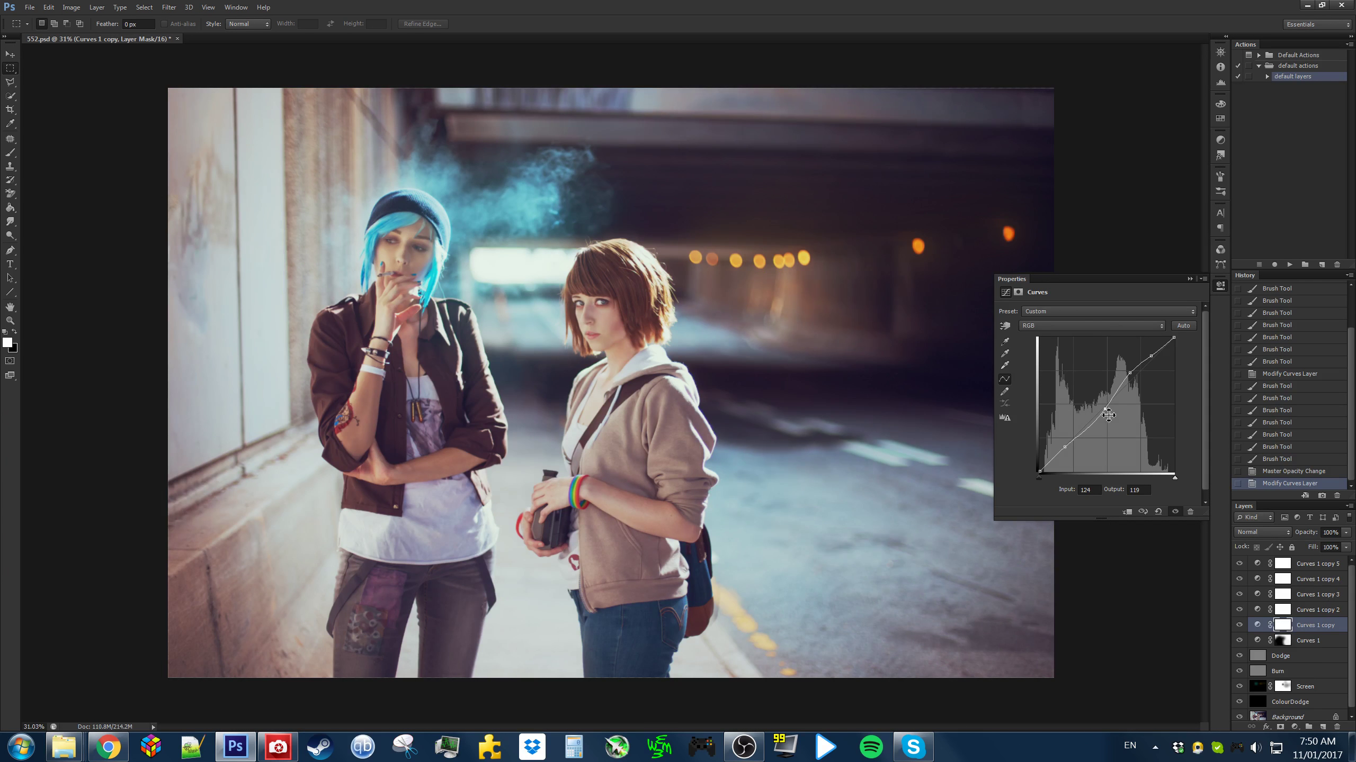
pyautogui.moveTo(1133, 376); pyautogui.dragTo(1130, 375)
pyautogui.click(1103, 410)
pyautogui.moveTo(1068, 448); pyautogui.dragTo(1073, 442)
pyautogui.scroll(-2, 731, 372)
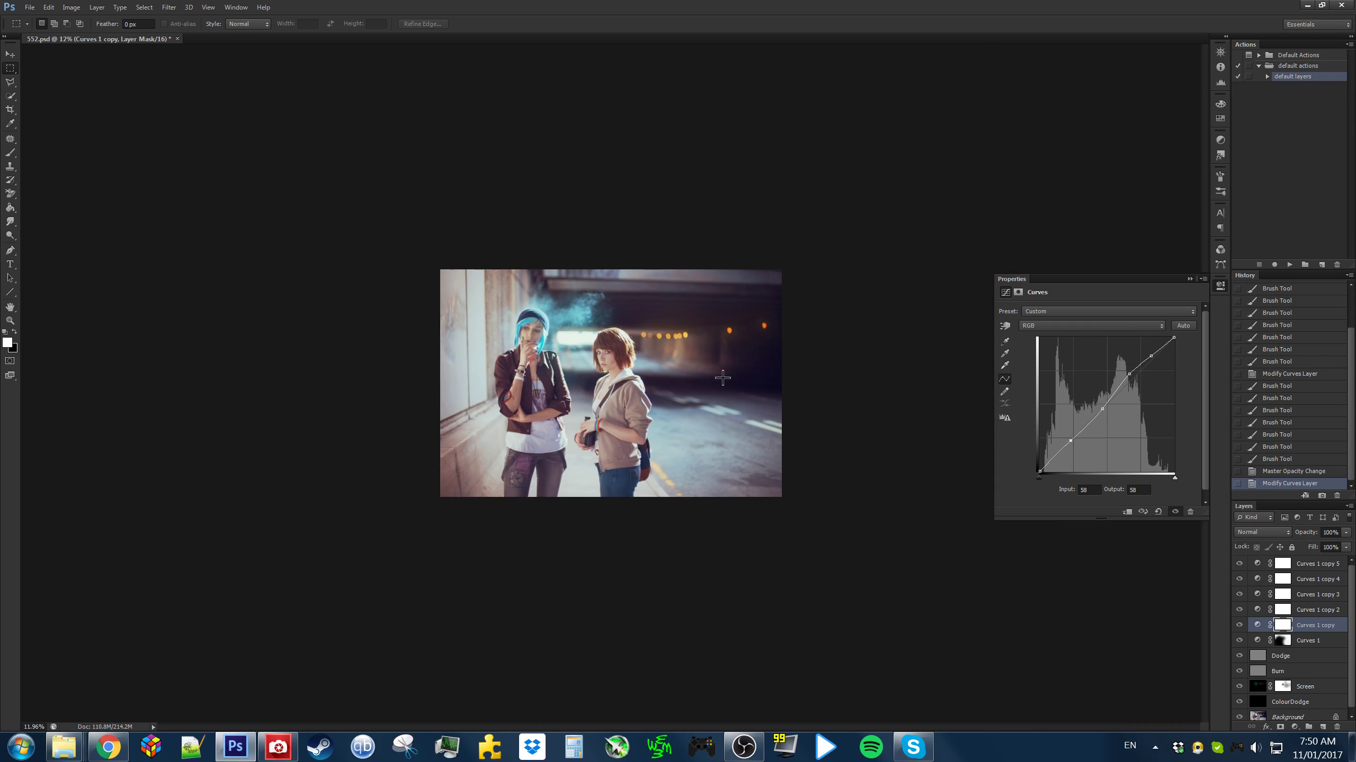
pyautogui.scroll(1, 729, 400)
pyautogui.scroll(2, 728, 403)
pyautogui.hotkey('ctrl', 's')
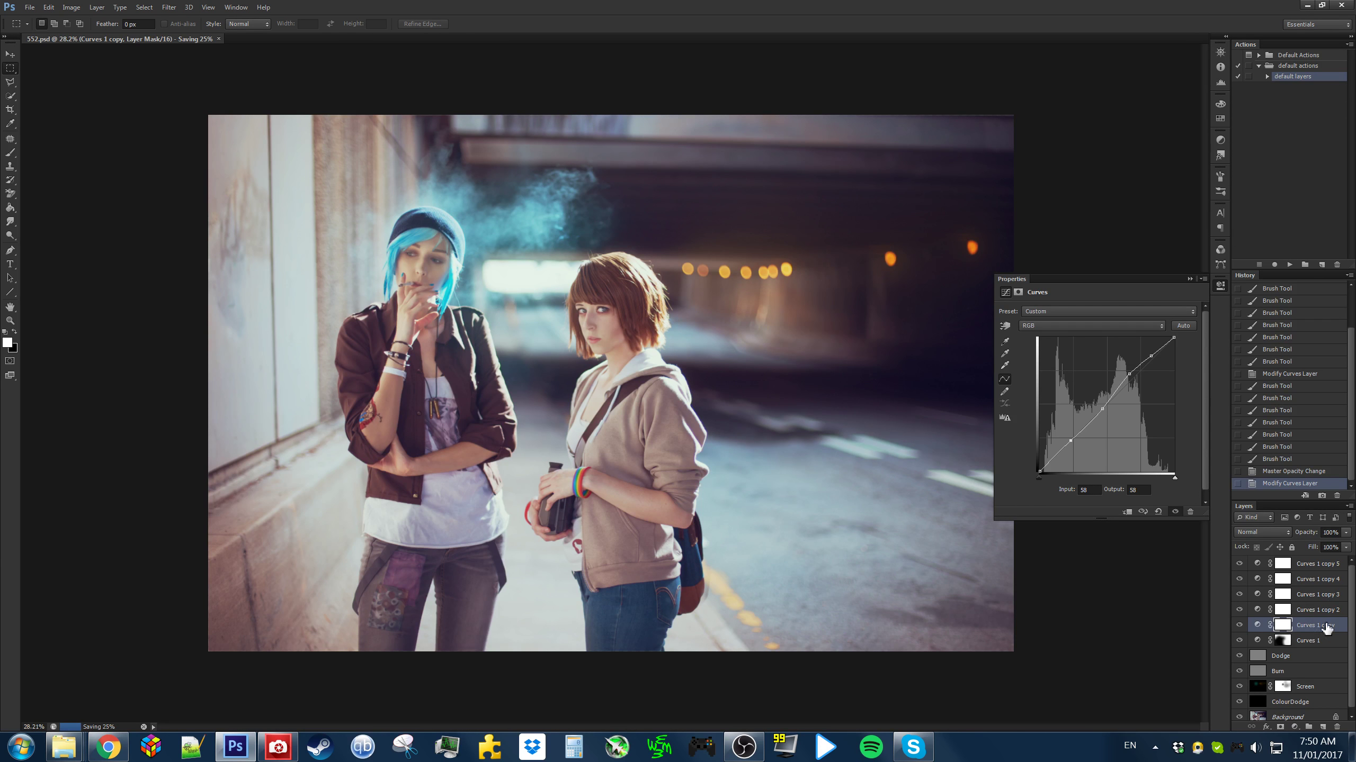
# On Curves 1 copy 2, raise the RGB curve's black point and lower its white point output to 226
pyautogui.click(1258, 611)
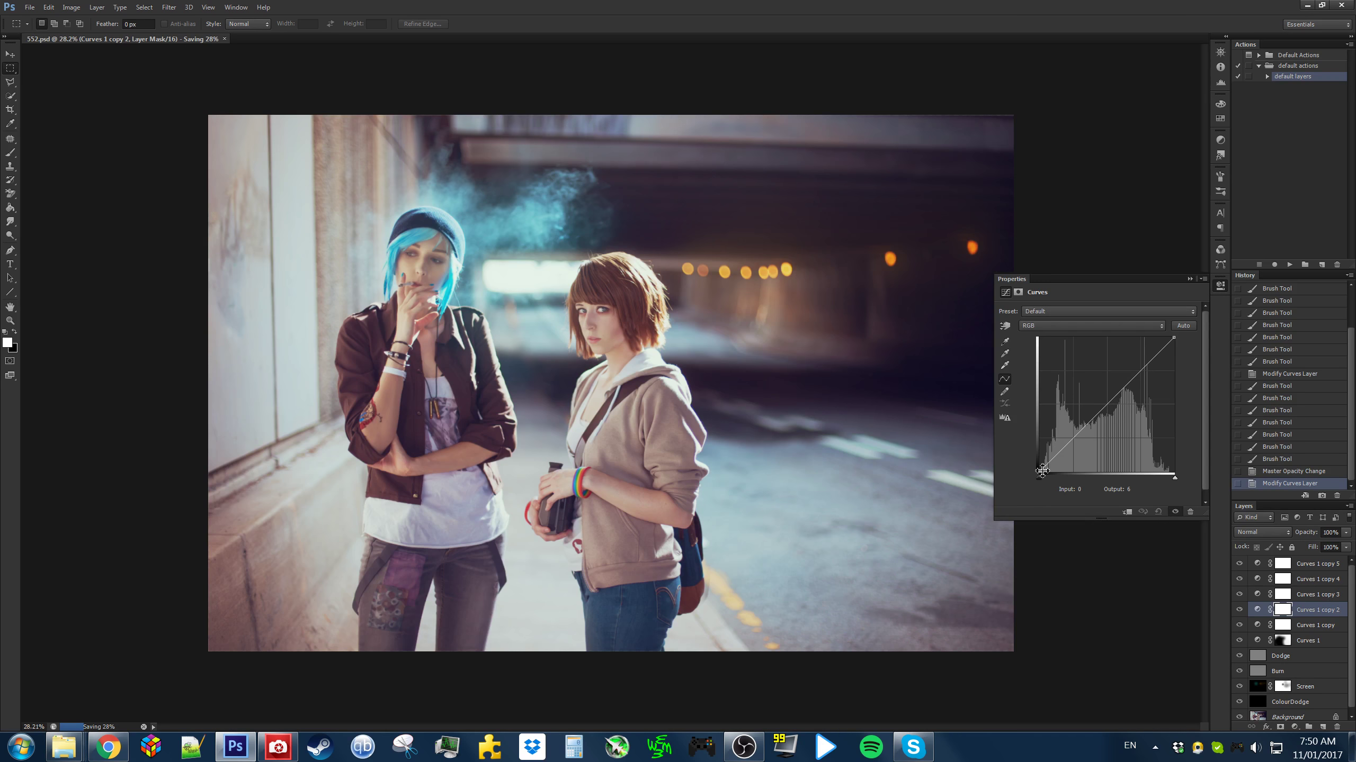
pyautogui.moveTo(1039, 472); pyautogui.dragTo(1039, 457)
pyautogui.moveTo(1176, 341); pyautogui.dragTo(1179, 358)
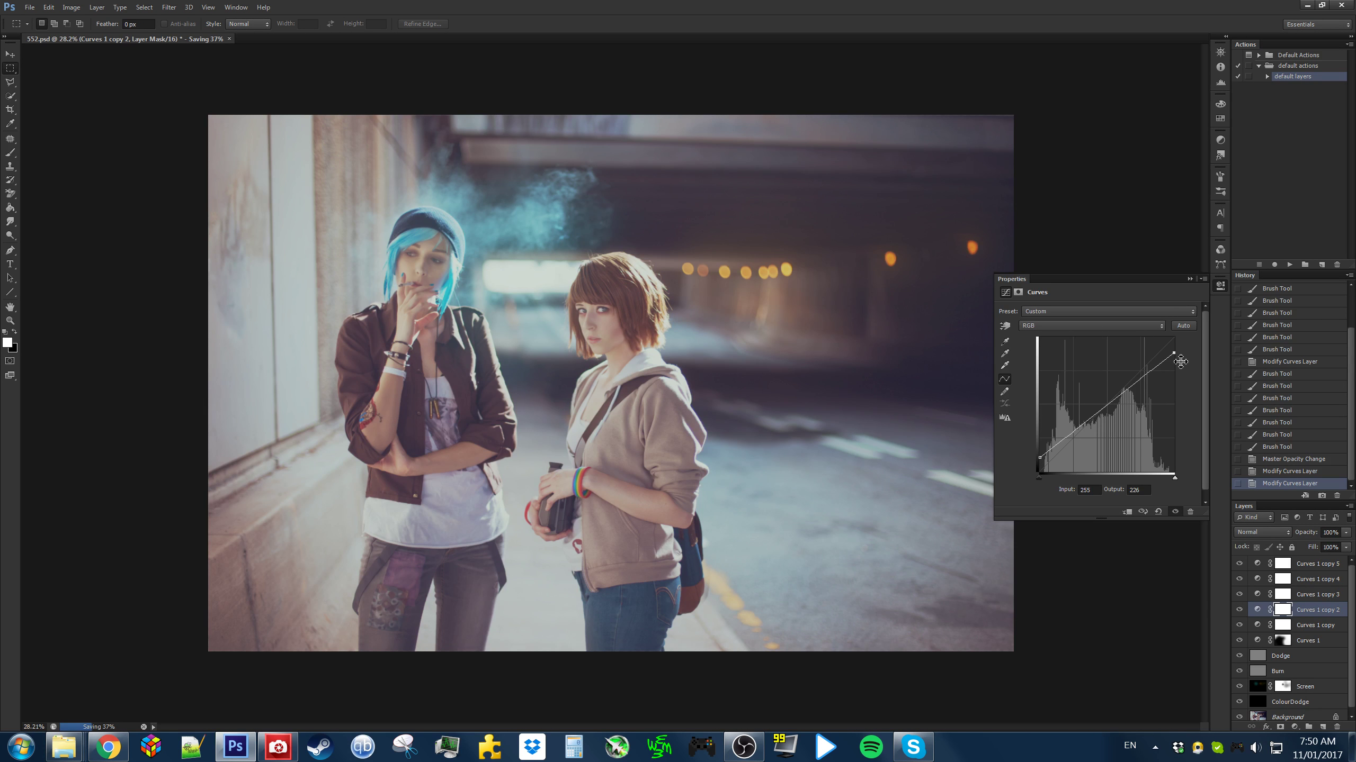
# Paint black on the Curves 1 copy 2 mask over both women to remove the faded look from them
pyautogui.click(1288, 613)
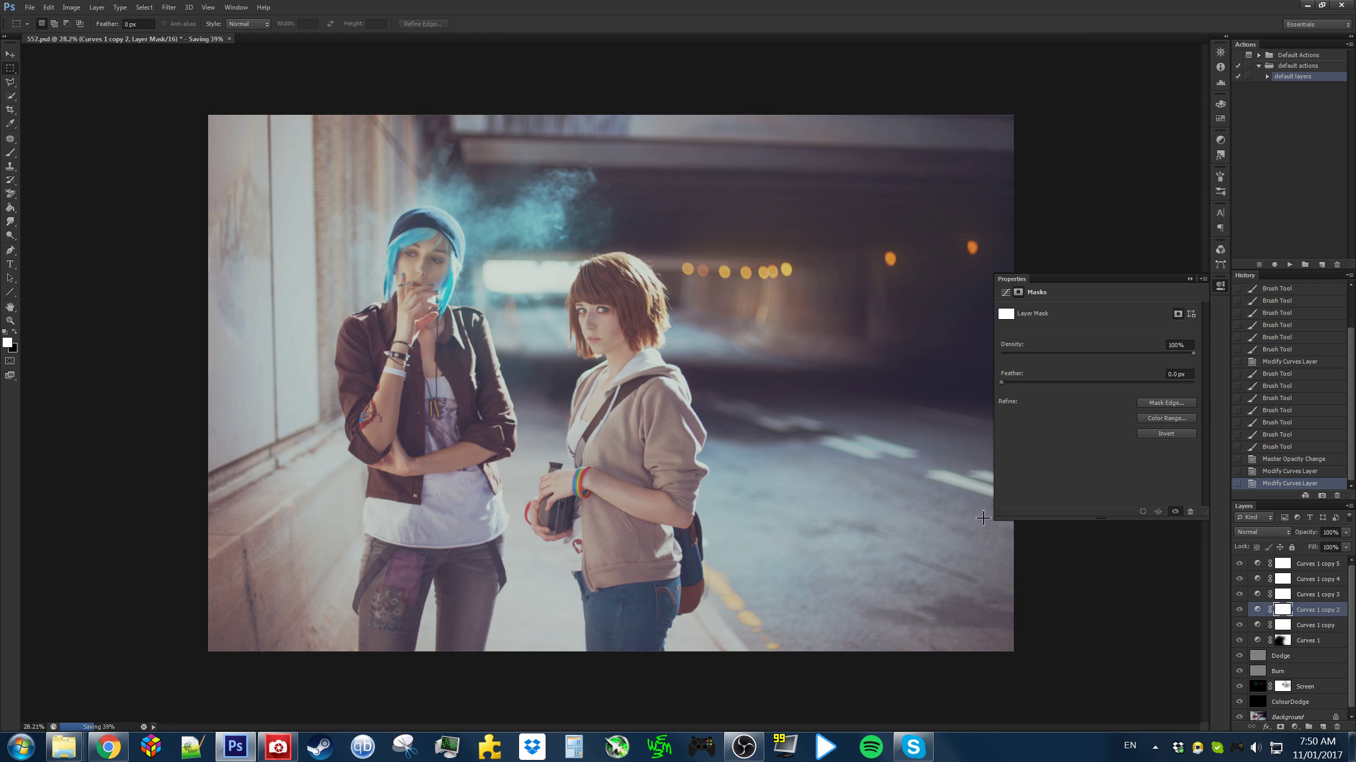
pyautogui.scroll(-1, 800, 472)
pyautogui.press('b')
pyautogui.moveTo(518, 405); pyautogui.dragTo(462, 391)
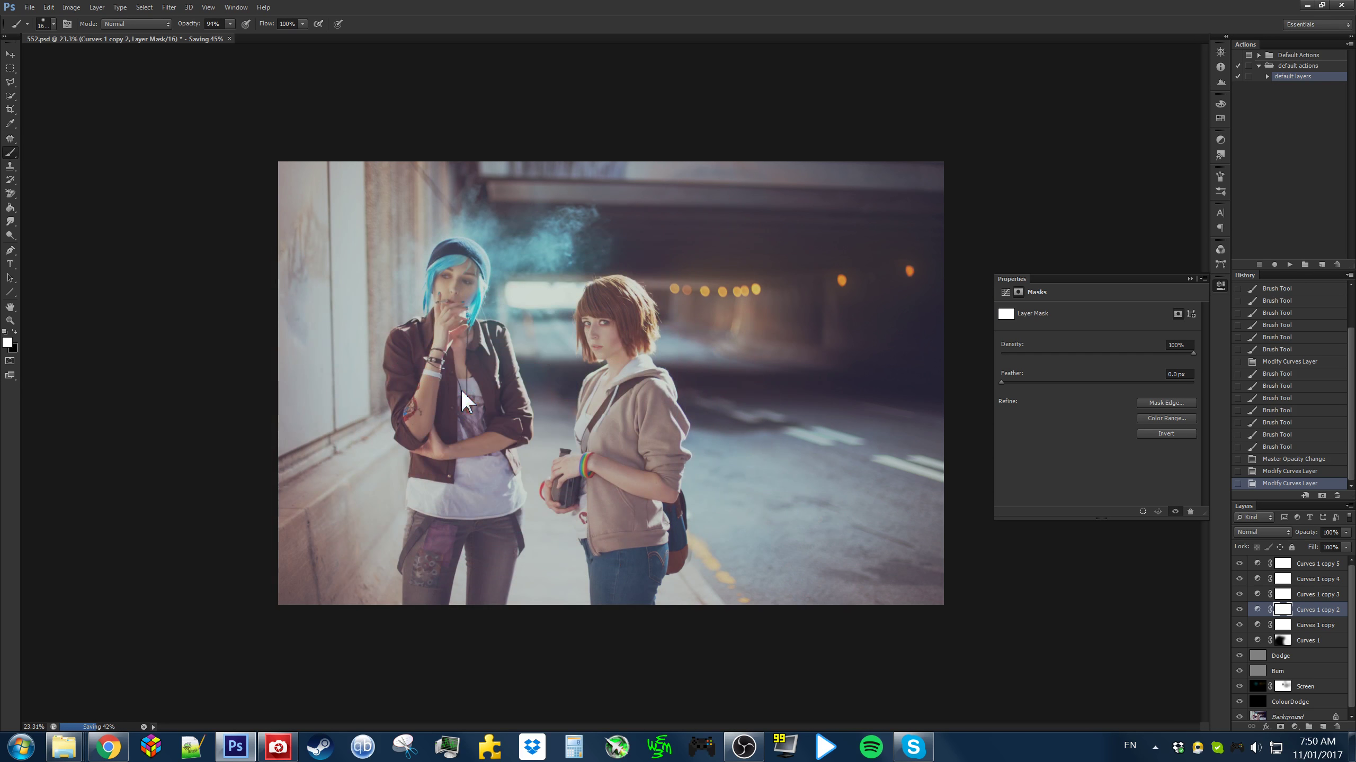
pyautogui.click(388, 271)
pyautogui.press('x')
pyautogui.moveTo(454, 292)
pyautogui.mouseDown()
pyautogui.moveTo(454, 539)
pyautogui.moveTo(451, 513)
pyautogui.mouseUp()
pyautogui.moveTo(621, 320)
pyautogui.mouseDown()
pyautogui.moveTo(630, 566)
pyautogui.moveTo(643, 406)
pyautogui.mouseUp()
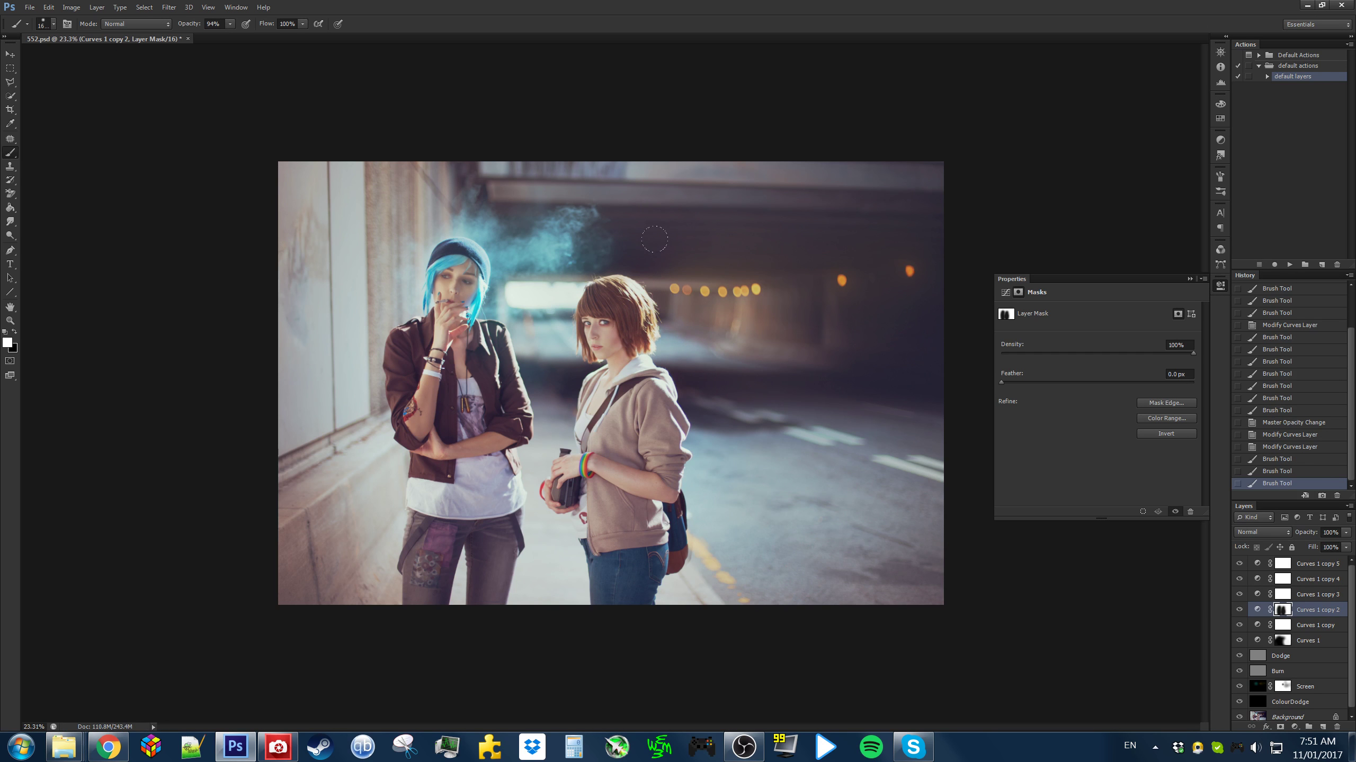
# Paint white on the Curves 1 copy 2 mask around the women's outlines to restore the faded look in the background
pyautogui.moveTo(557, 367)
pyautogui.mouseDown()
pyautogui.moveTo(524, 368)
pyautogui.moveTo(503, 391)
pyautogui.mouseUp()
pyautogui.hotkey('ctrl', '+')
pyautogui.click(540, 335)
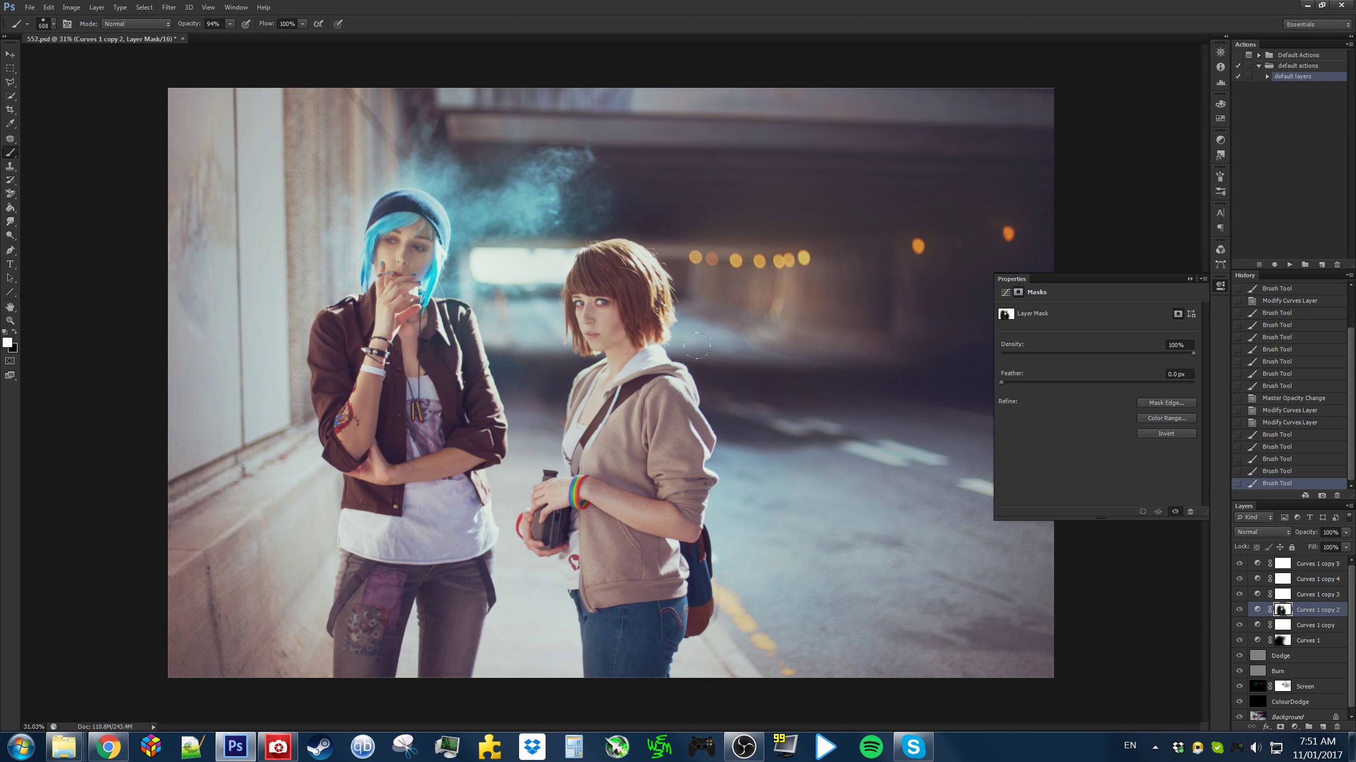
pyautogui.moveTo(722, 385); pyautogui.dragTo(672, 250)
pyautogui.click(669, 246)
pyautogui.moveTo(476, 273)
pyautogui.mouseDown()
pyautogui.moveTo(510, 269)
pyautogui.moveTo(485, 234)
pyautogui.moveTo(556, 266)
pyautogui.moveTo(464, 238)
pyautogui.mouseUp()
pyautogui.press('x')
pyautogui.press('x')
pyautogui.scroll(-5, 689, 394)
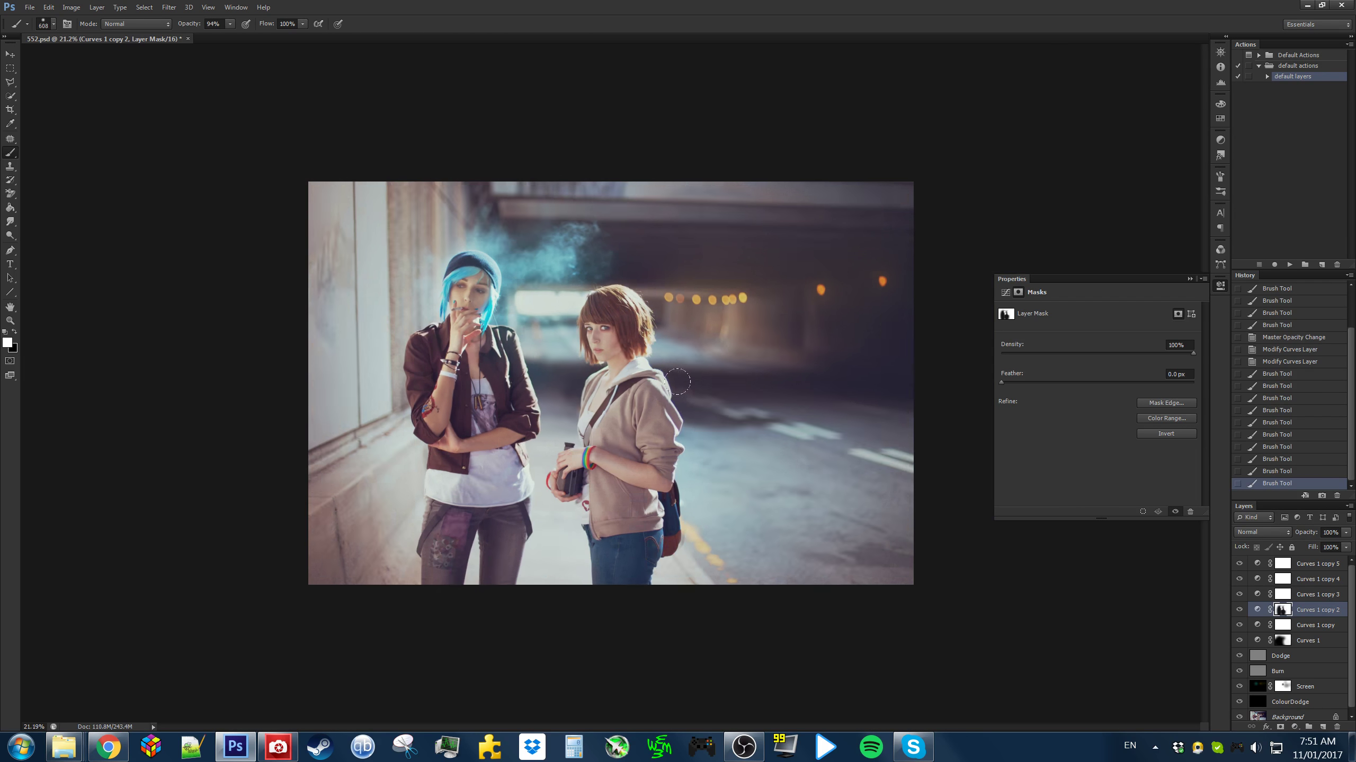
# Lower the opacity of the Curves 1 copy 2 layer to 55%
pyautogui.scroll(1, 718, 431)
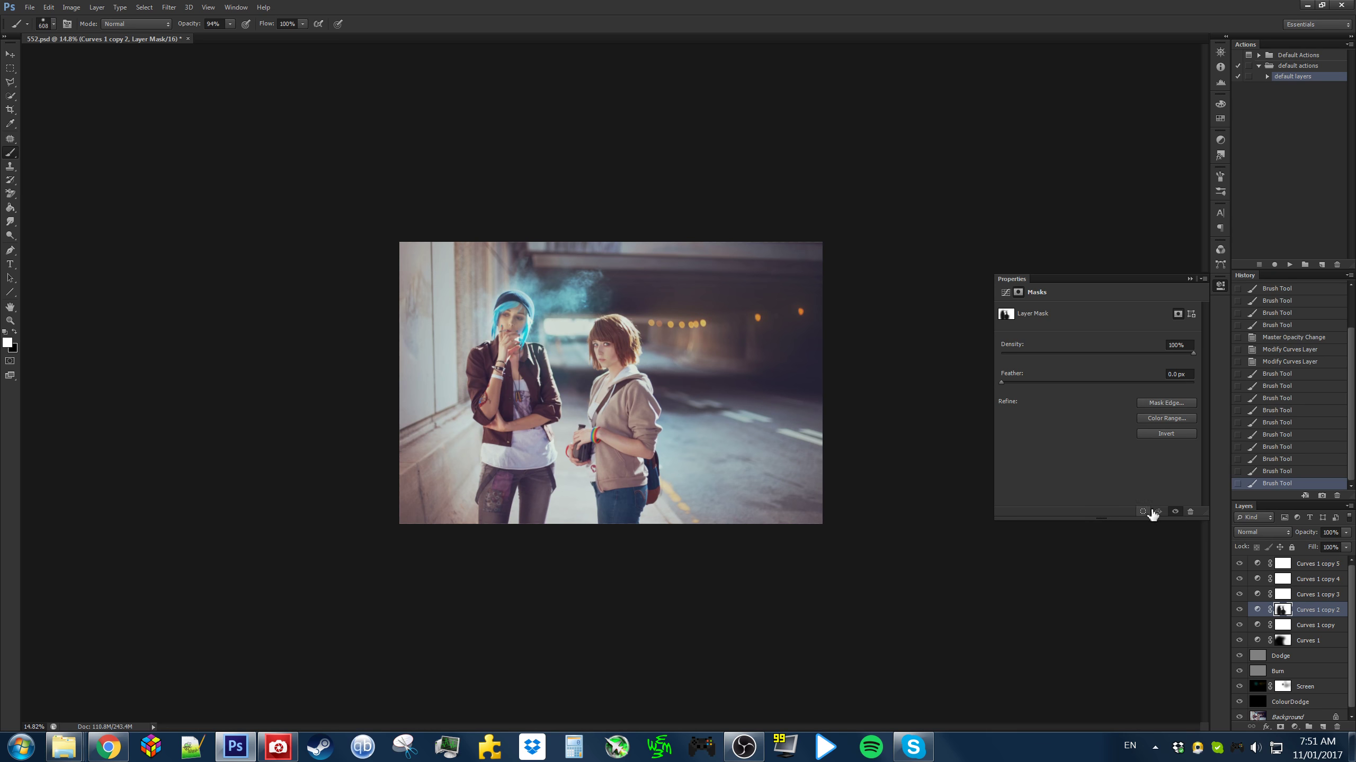
pyautogui.moveTo(1312, 534); pyautogui.dragTo(1296, 508)
pyautogui.scroll(6, 820, 521)
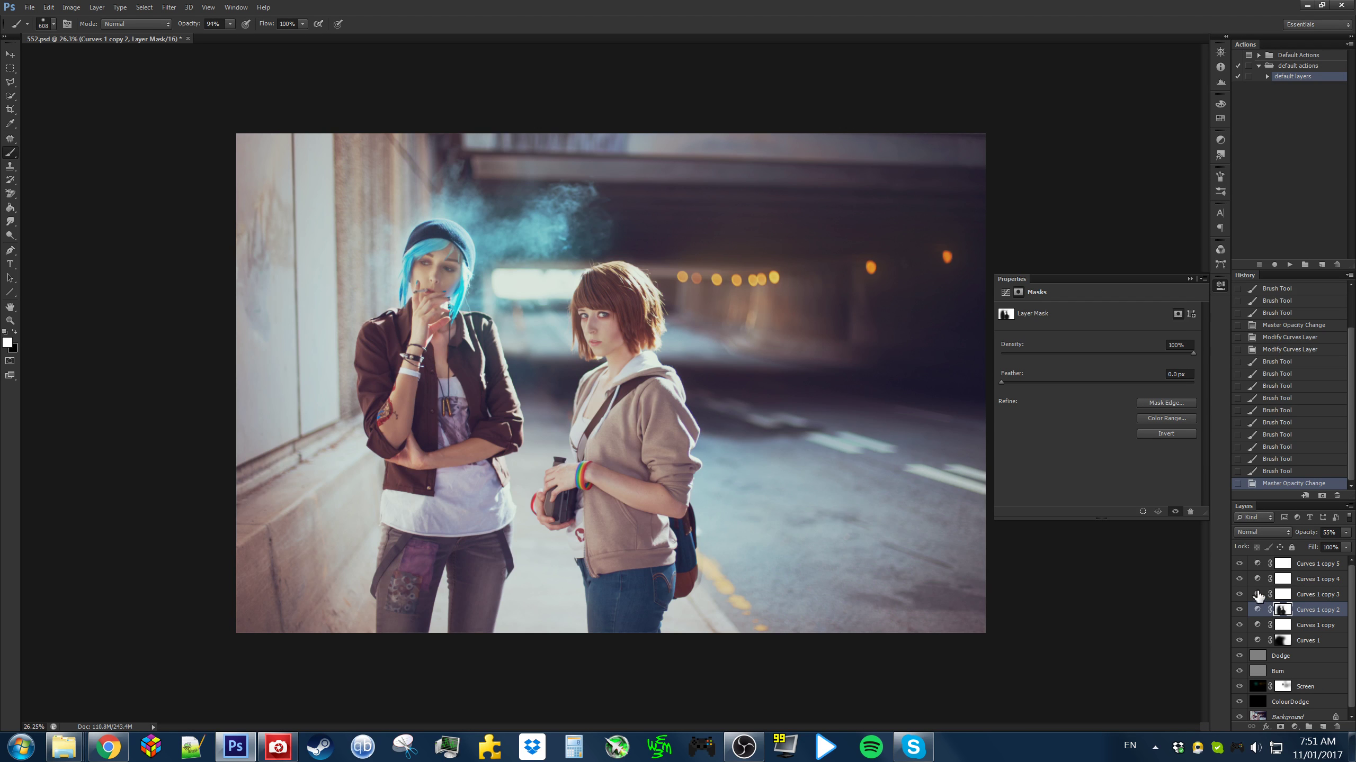
# Move the Curves 1 copy 4 layer directly below Curves 1 copy 2 and select its curve adjustment
pyautogui.click(1258, 626)
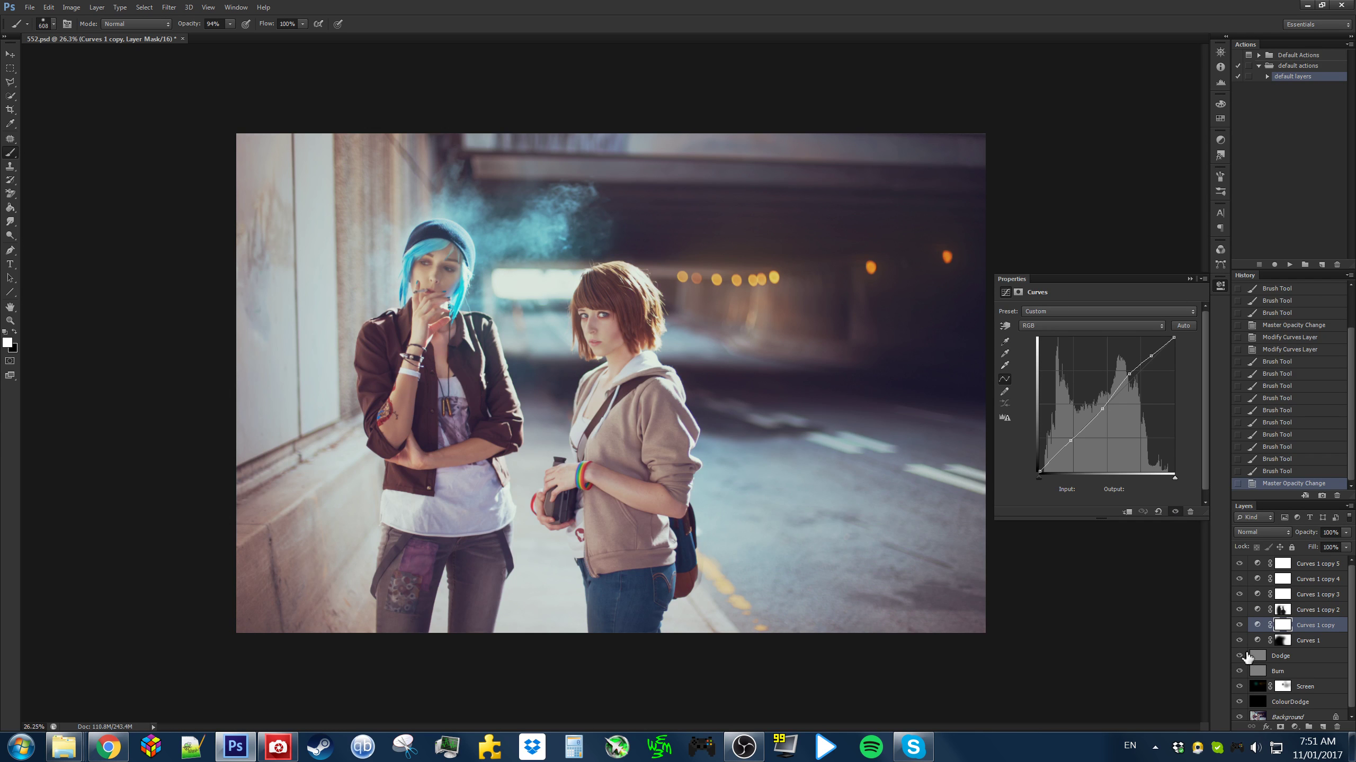
pyautogui.click(1283, 597)
pyautogui.click(1308, 581)
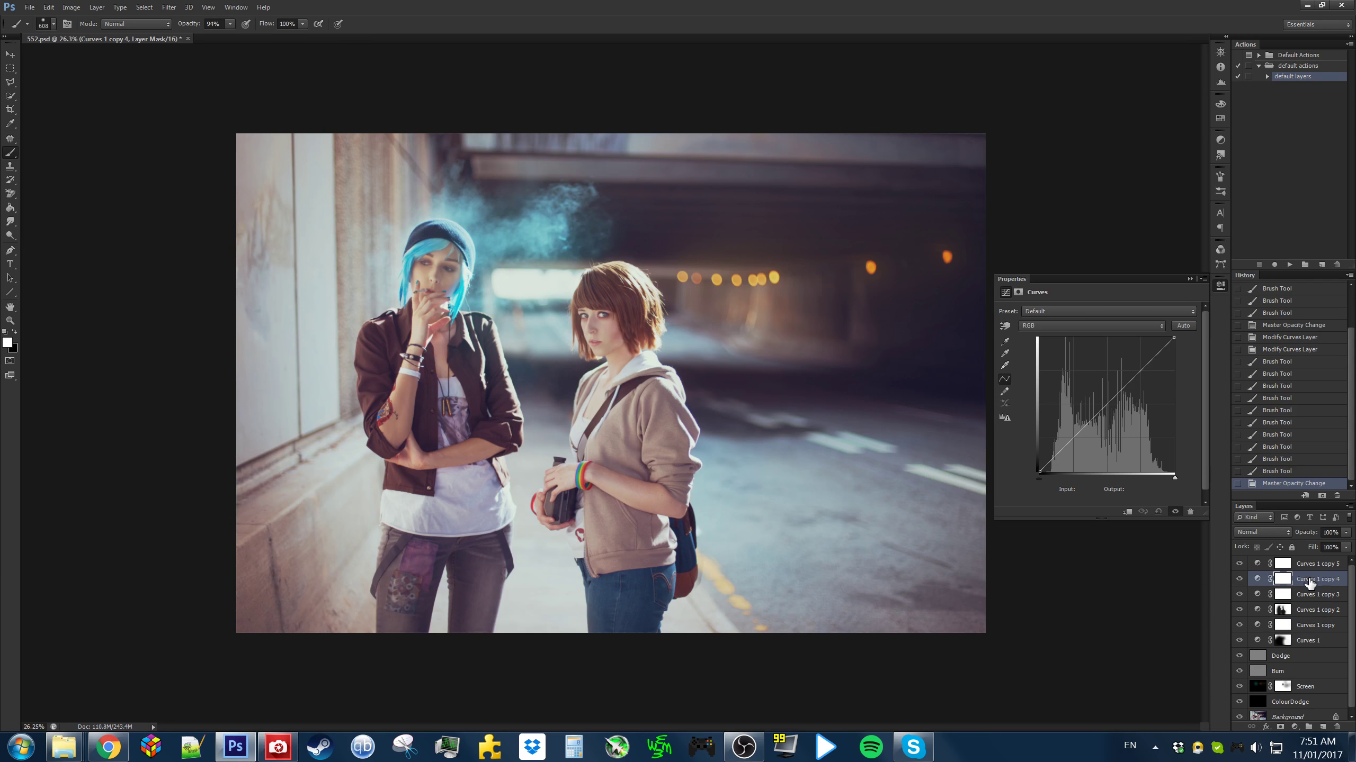
pyautogui.moveTo(1310, 581); pyautogui.dragTo(1303, 620)
pyautogui.click(1257, 609)
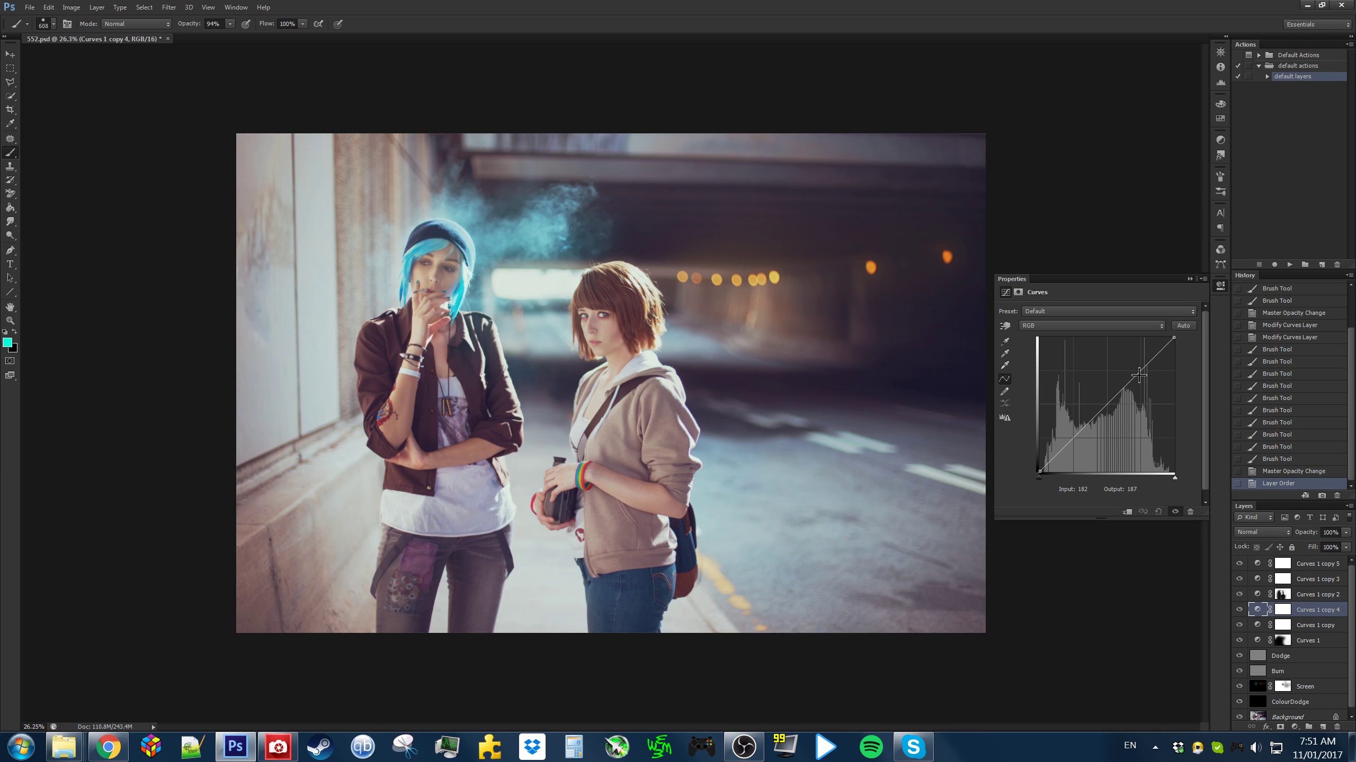
# Try a highlight adjustment on the RGB curve of Curves 1 copy 4 and switch to the Rectangular Marquee tool
pyautogui.moveTo(1139, 375); pyautogui.dragTo(1158, 491)
pyautogui.click(1239, 595)
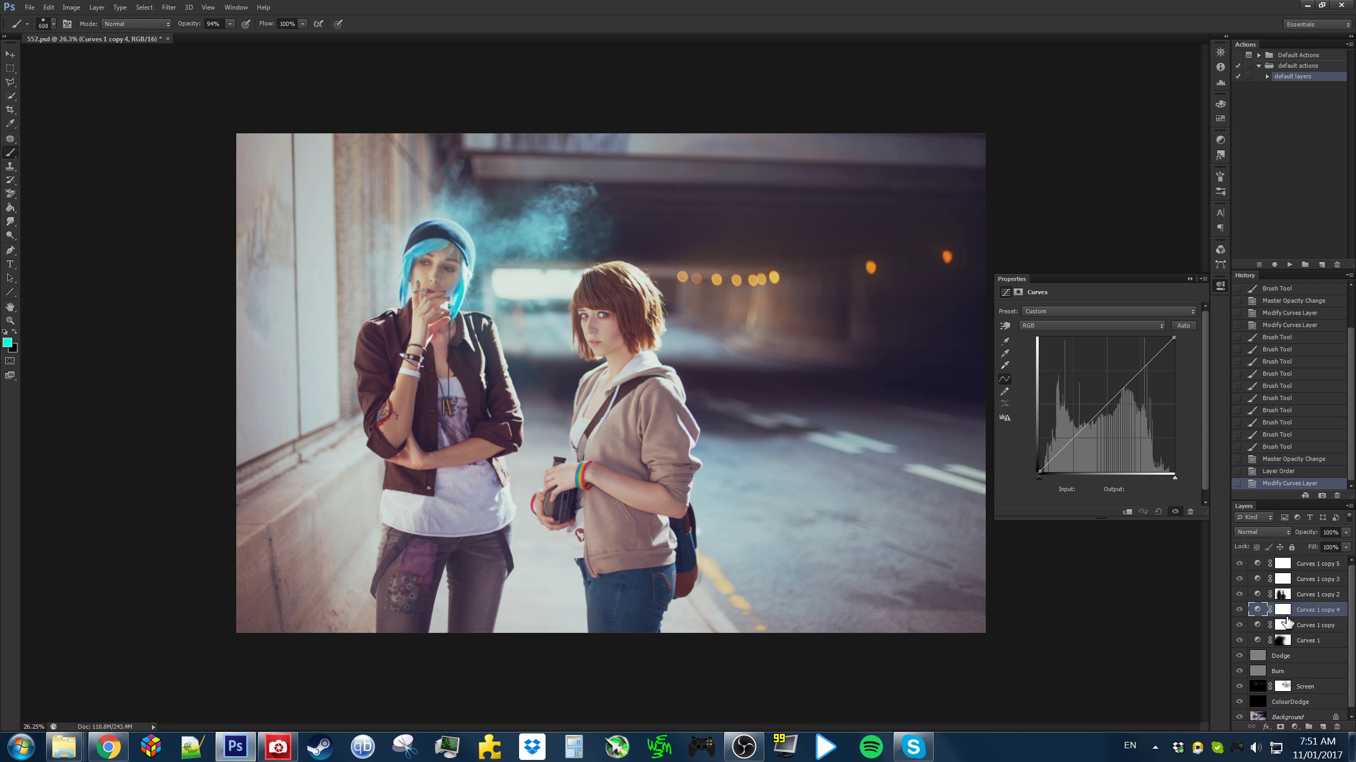
pyautogui.scroll(-3, 795, 447)
pyautogui.scroll(3, 275, 285)
pyautogui.click(11, 67)
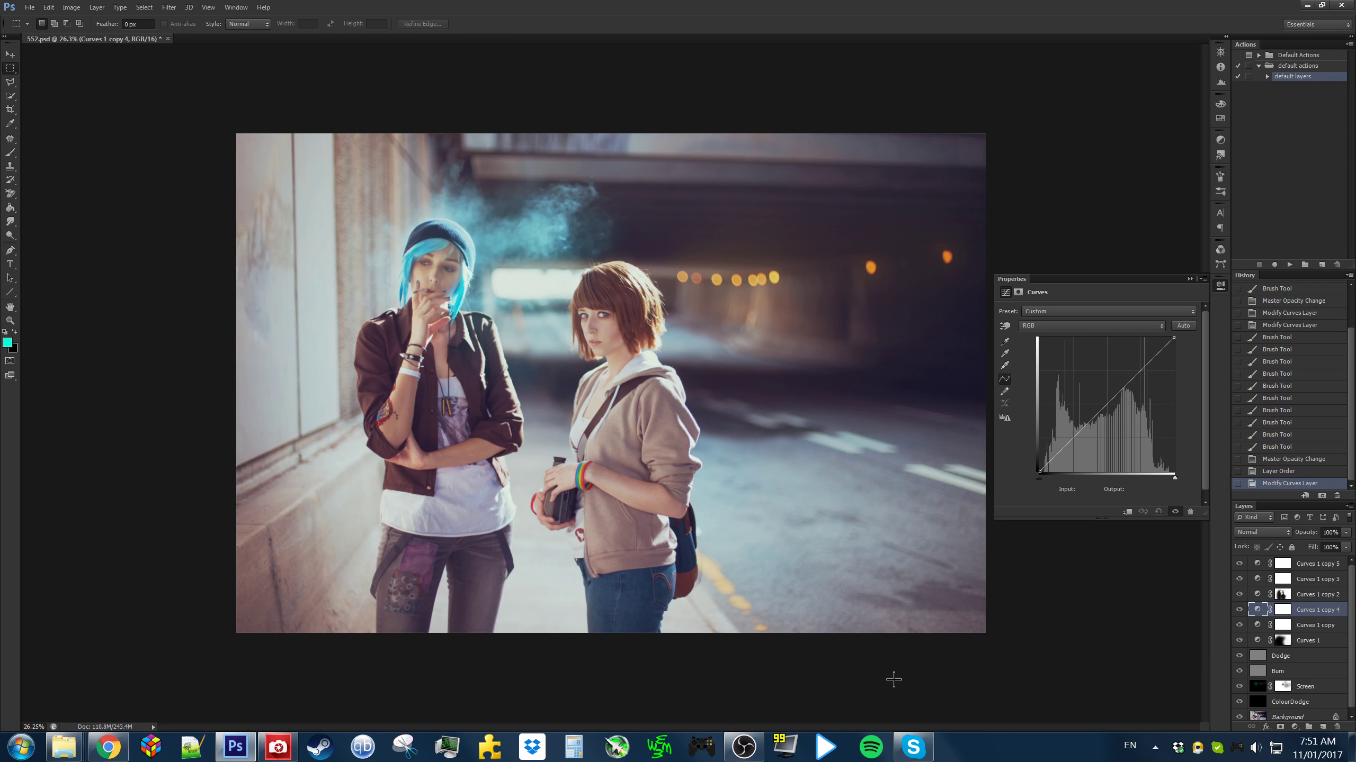